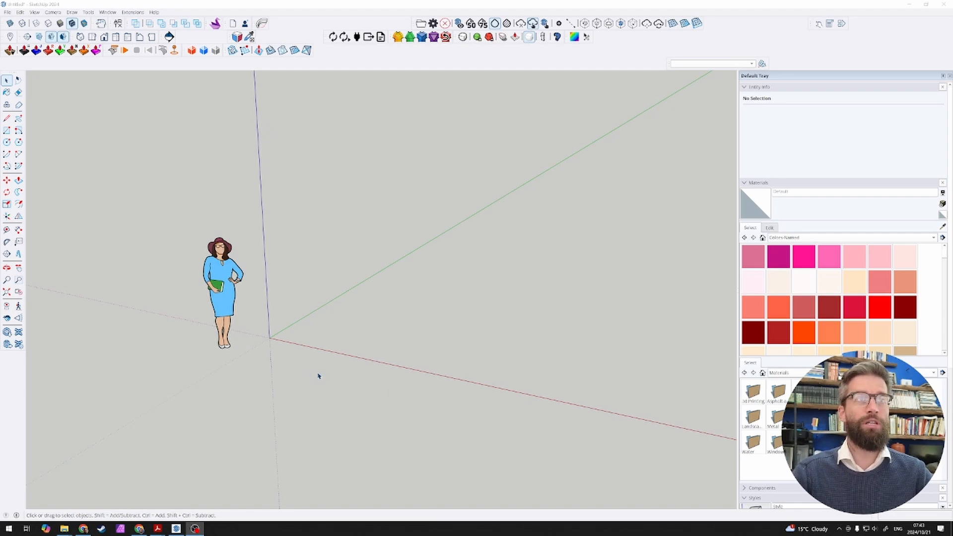
pyautogui.scroll(-3, 307, 370)
pyautogui.moveTo(306, 367); pyautogui.dragTo(323, 349, button='middle')
pyautogui.scroll(-1, 291, 364)
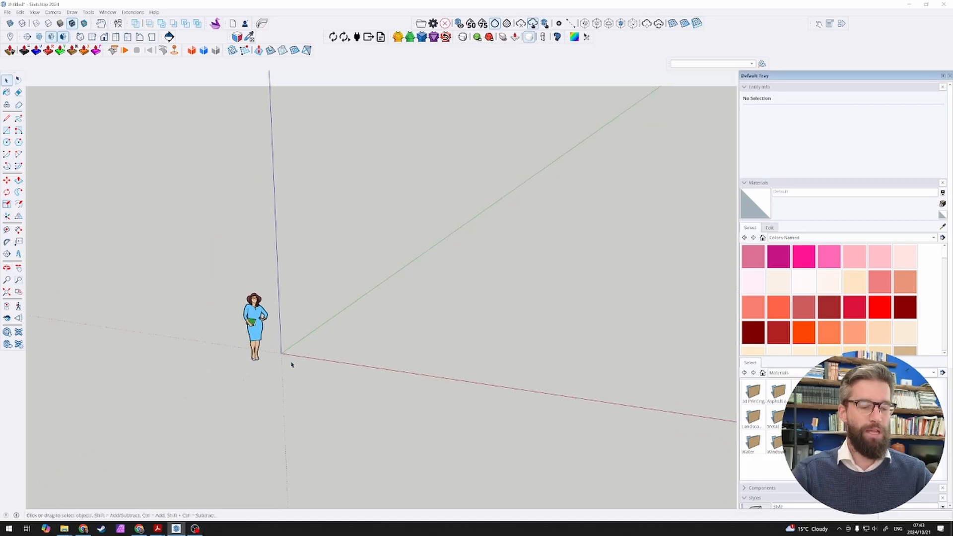
pyautogui.scroll(-2, 291, 365)
pyautogui.scroll(2, 356, 385)
pyautogui.moveTo(357, 385); pyautogui.dragTo(359, 432, button='middle')
pyautogui.scroll(1, 344, 356)
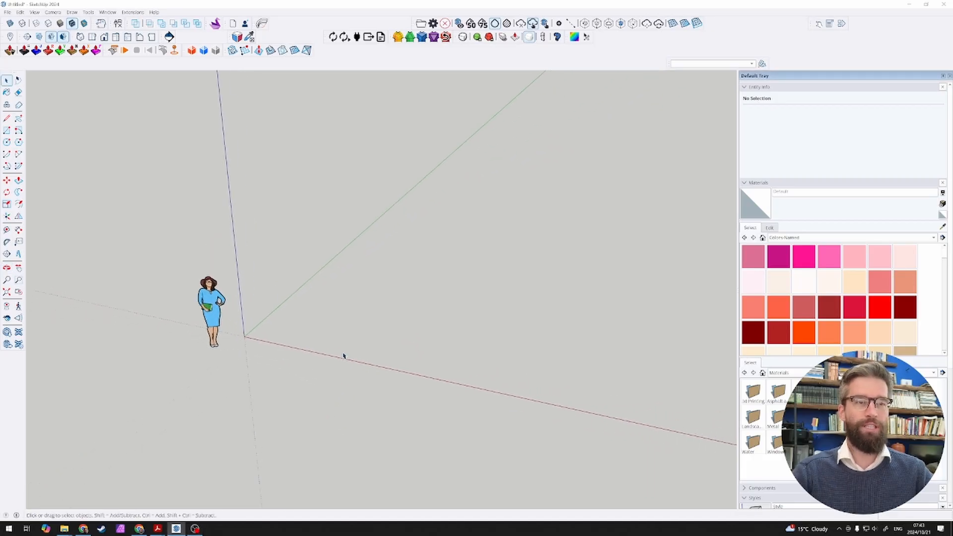
pyautogui.press('r')
pyautogui.click(244, 336)
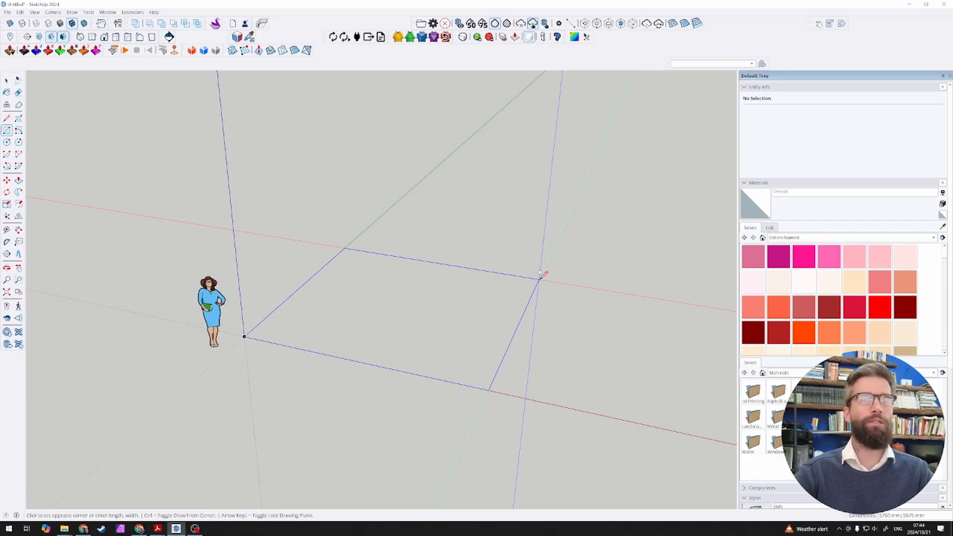
pyautogui.press('space')
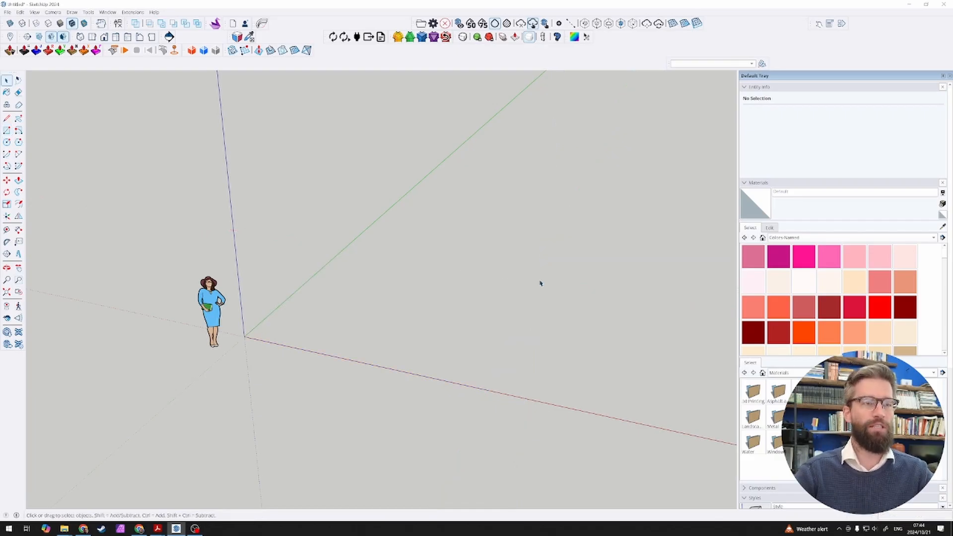
# Step: Draw an 8 m by 8 m rectangle on the ground plane, starting at the origin
pyautogui.press('r')
pyautogui.click(244, 336)
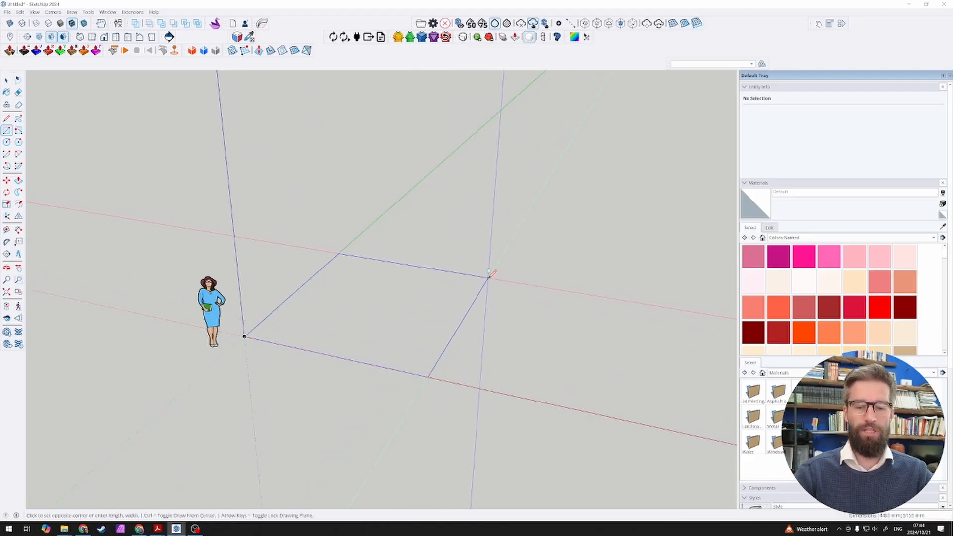
pyautogui.write('6m')
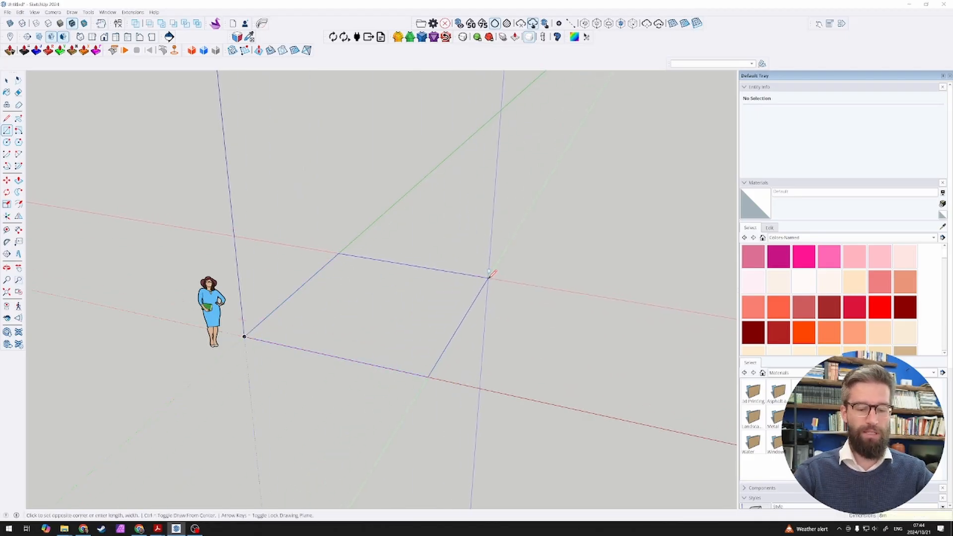
pyautogui.write(';6m')
pyautogui.press('Return')
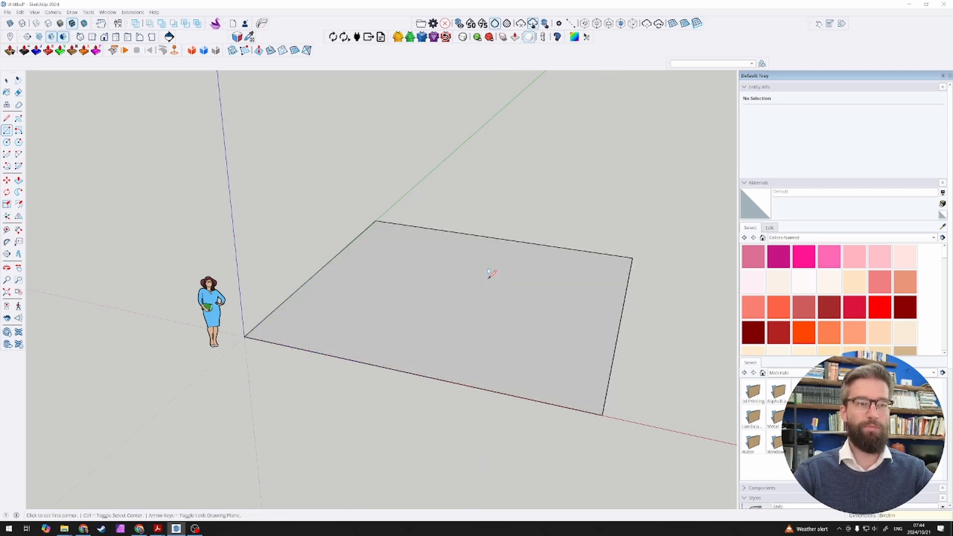
pyautogui.press('space')
# Step: Push/Pull the square face 500 mm downward into a slab and select all of the slab's geometry
pyautogui.scroll(-3, 487, 304)
pyautogui.scroll(3, 490, 312)
pyautogui.press('p')
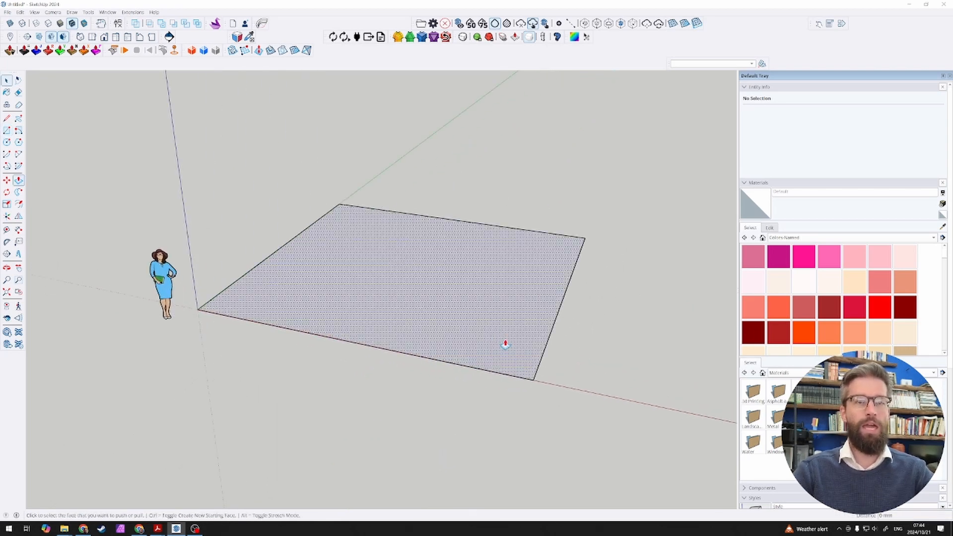
pyautogui.click(500, 340)
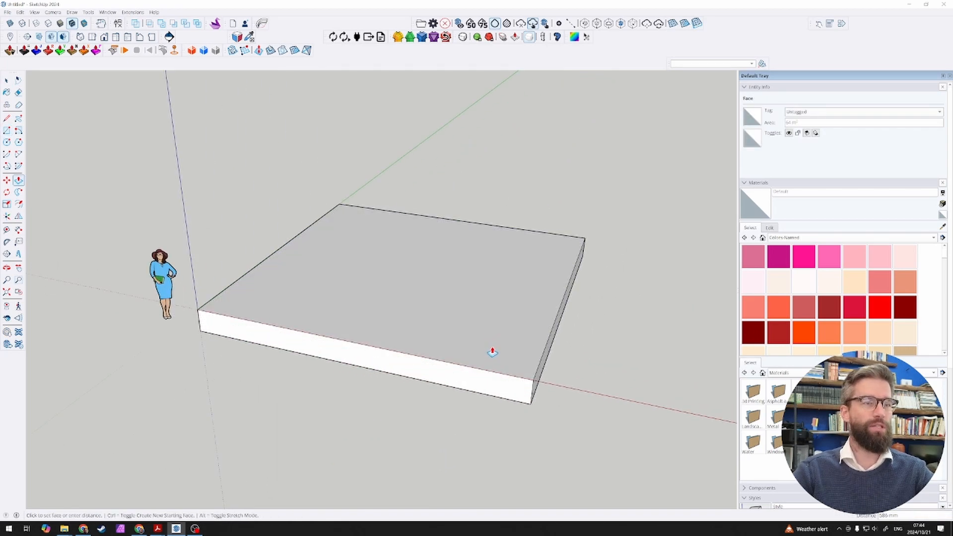
pyautogui.write('500')
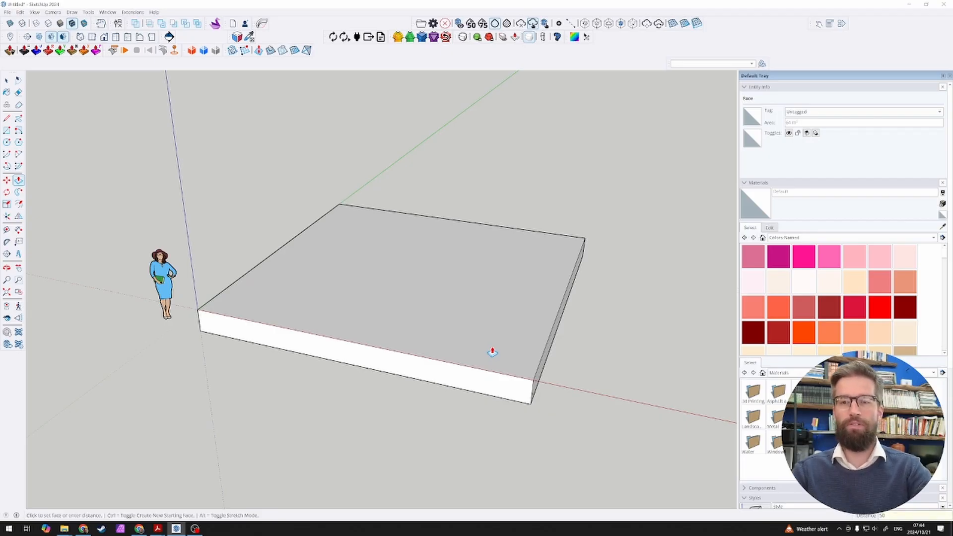
pyautogui.press('Return')
pyautogui.press('space')
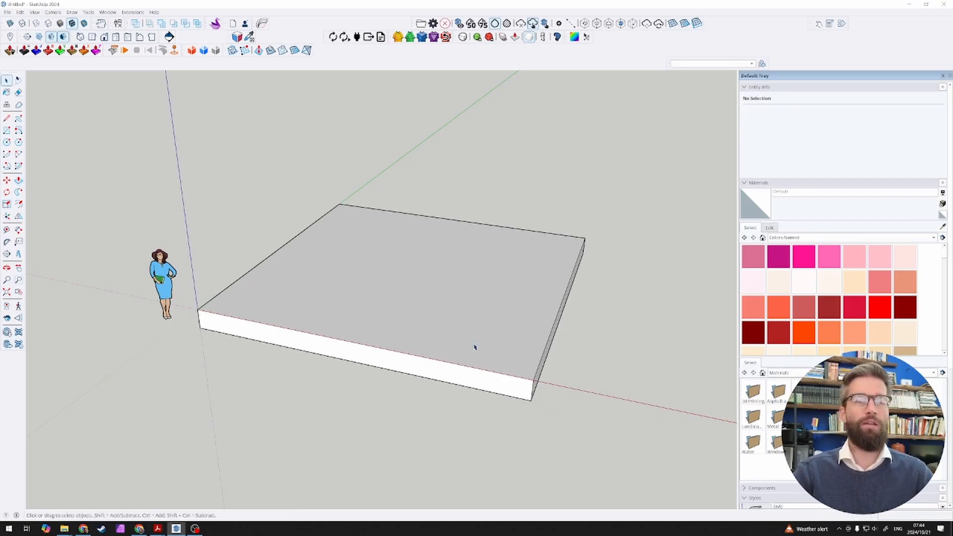
pyautogui.tripleClick(484, 339)
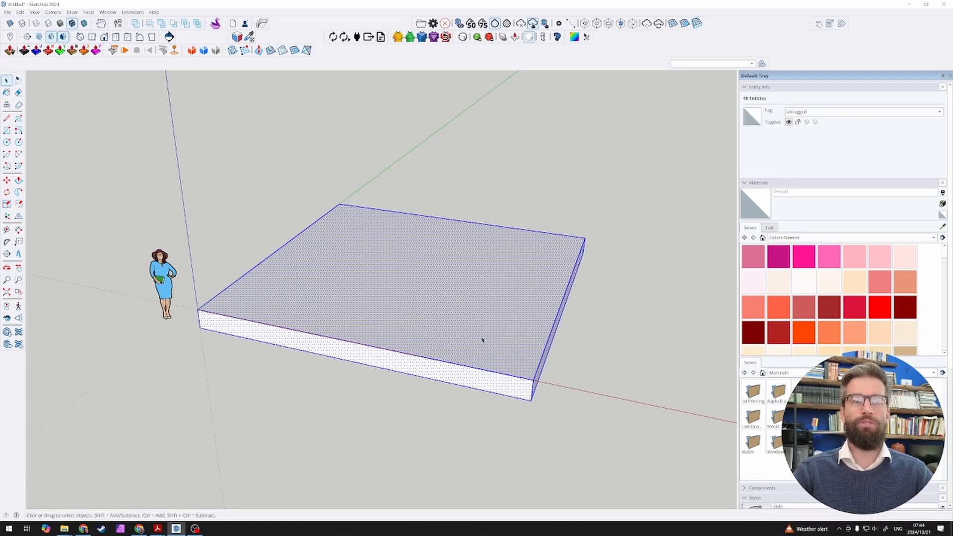
# Step: Paint the selected slab with Vegetation Bark Ponderosa from the Landscaping, Fencing and Vegetation materials
pyautogui.click(795, 237)
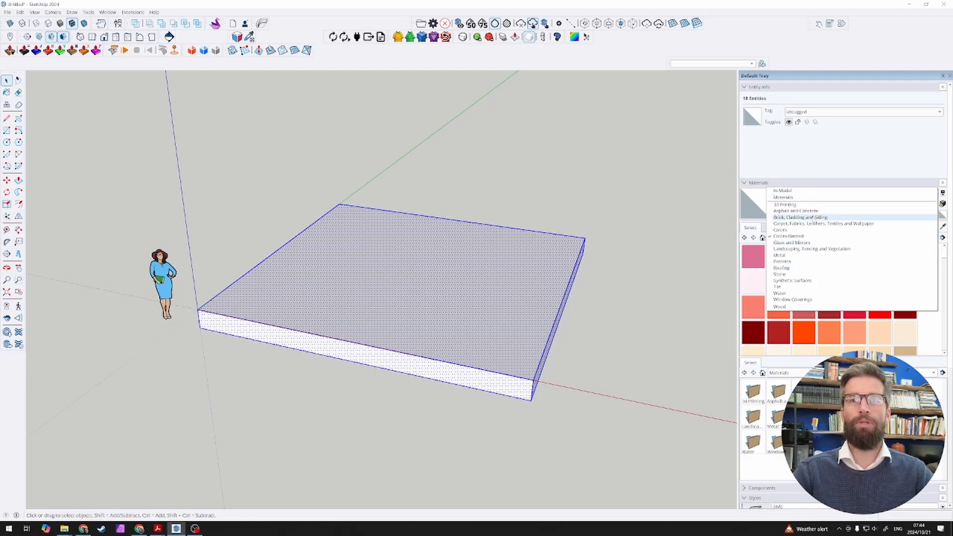
pyautogui.click(821, 251)
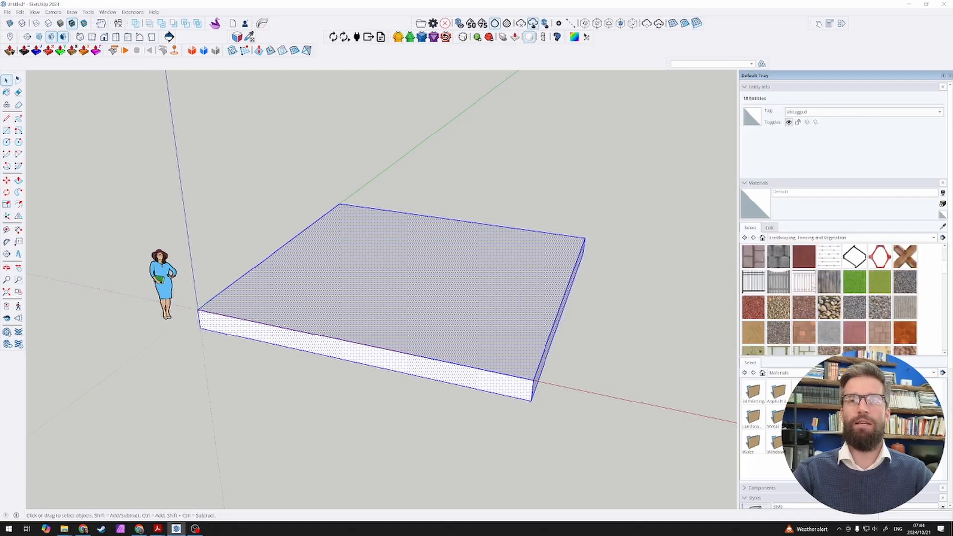
pyautogui.scroll(-3, 851, 303)
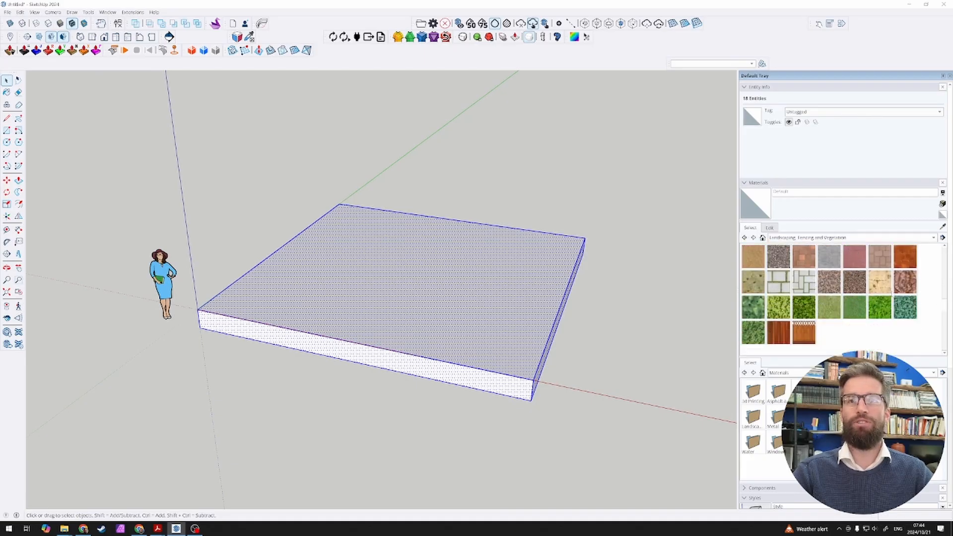
pyautogui.click(910, 288)
pyautogui.click(485, 368)
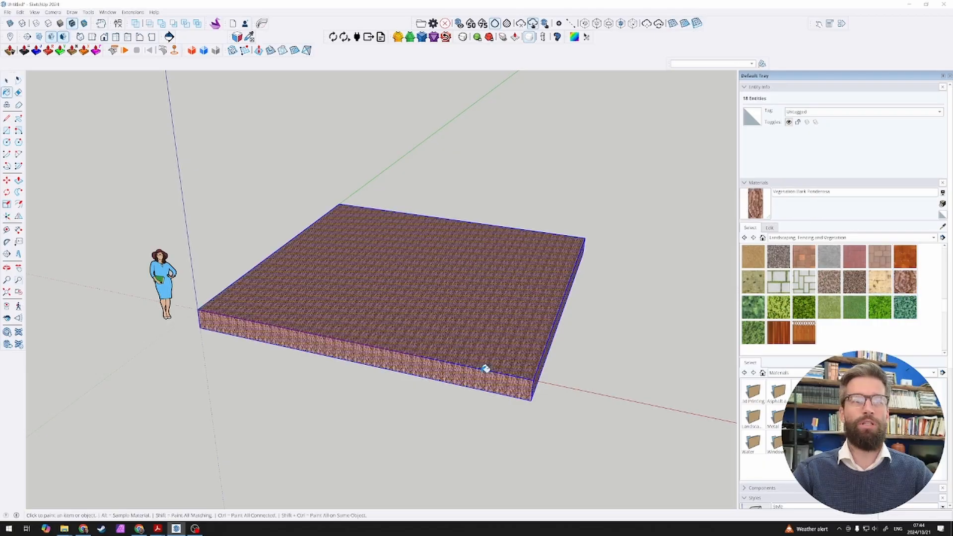
# Step: Repaint the selected slab with the Small Aggregate landscaping material
pyautogui.scroll(3, 828, 310)
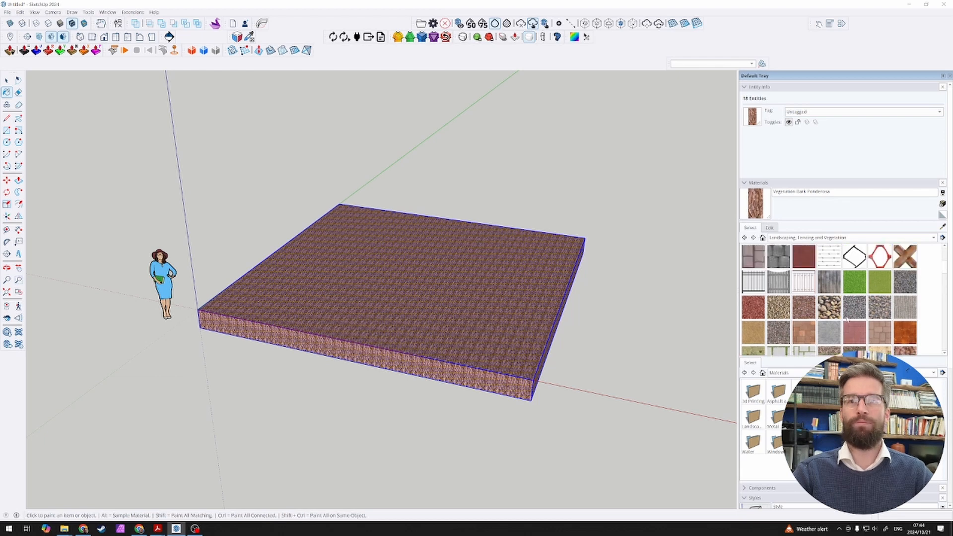
pyautogui.scroll(-1, 847, 319)
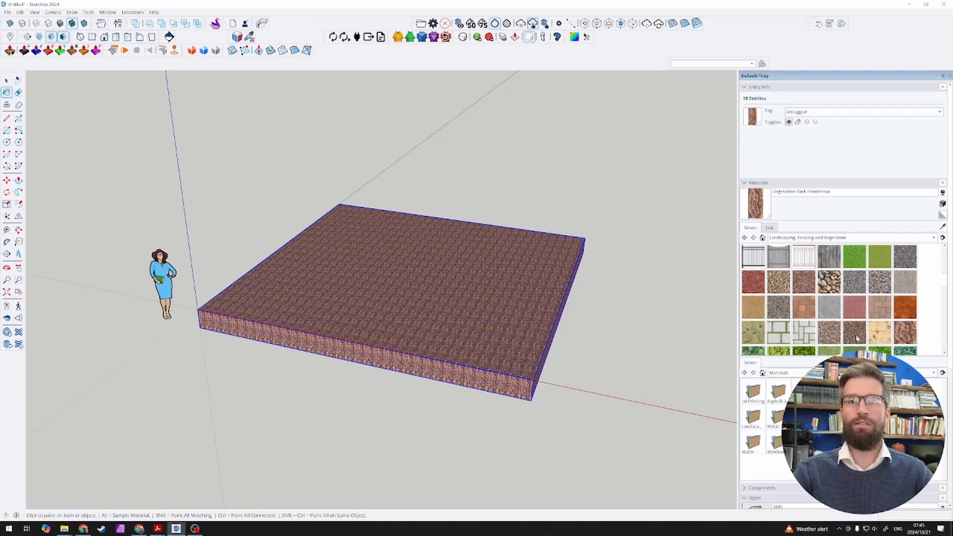
pyautogui.click(856, 339)
pyautogui.click(469, 364)
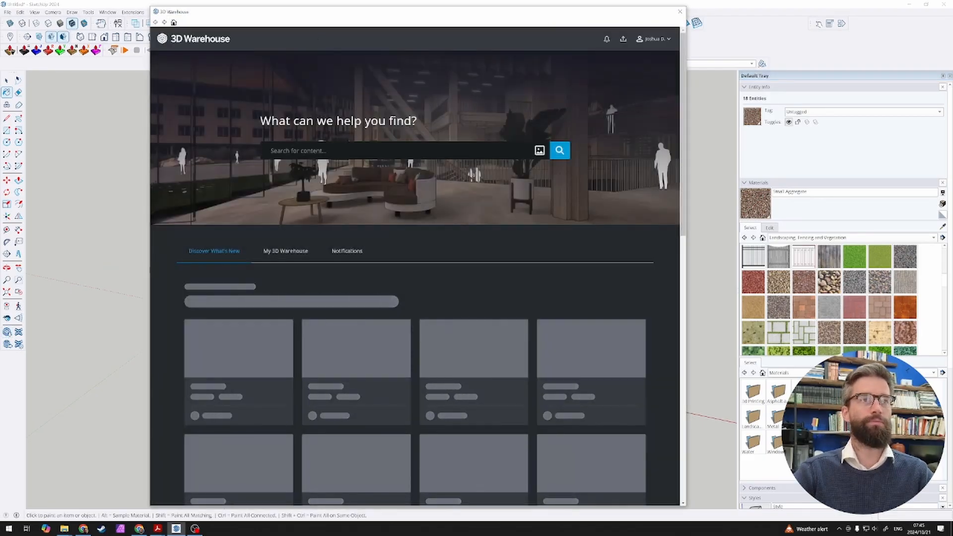
# Step: Search 3D Warehouse for "soil" and restrict the results to materials
pyautogui.write('soil')
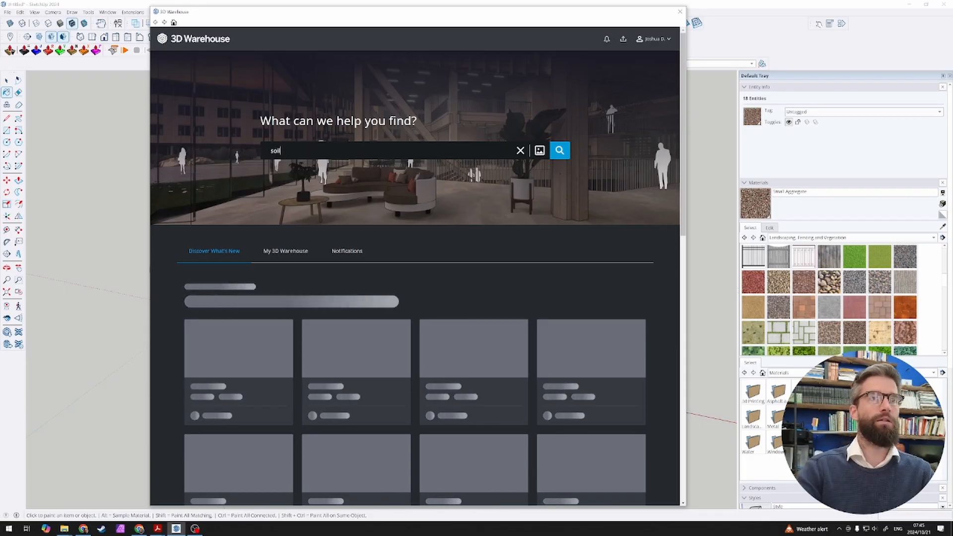
pyautogui.press('Return')
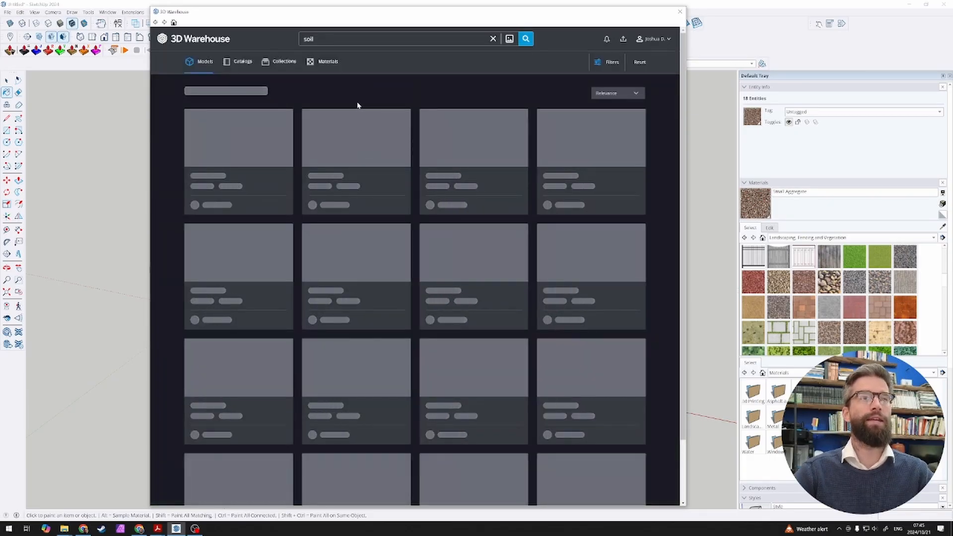
pyautogui.click(327, 63)
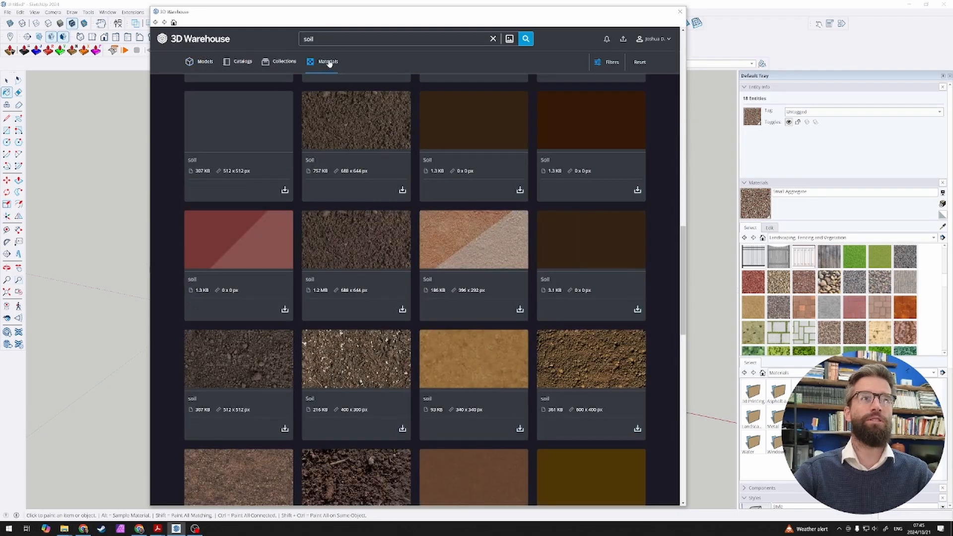
# Step: Download the dark mossy 453 KB Soil material (1024 x 1024 px) and paint the selected slab with it
pyautogui.scroll(-10, 347, 129)
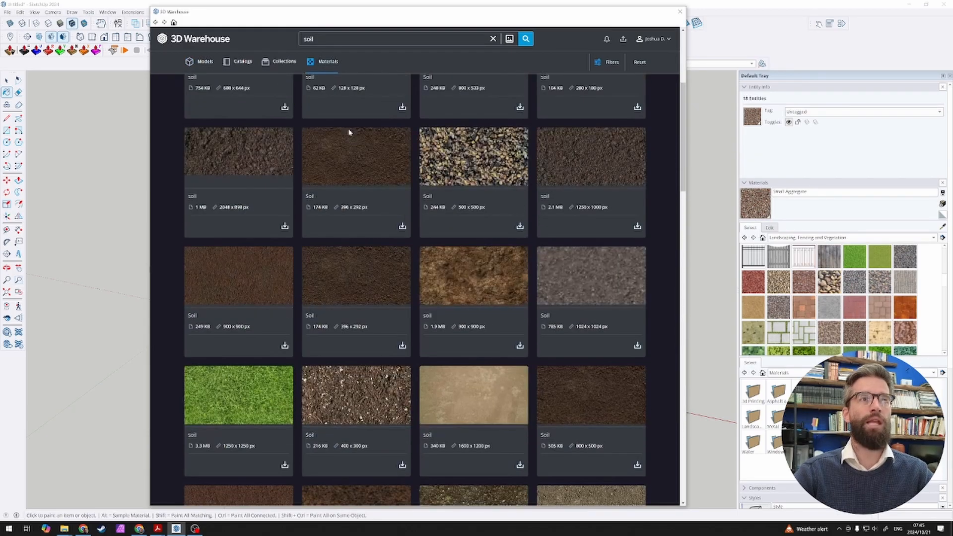
pyautogui.scroll(5, 349, 132)
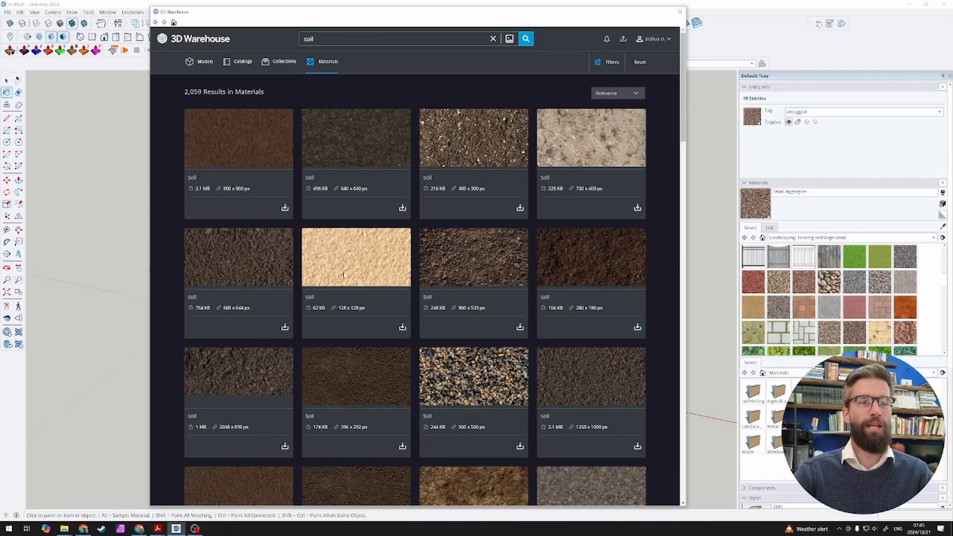
pyautogui.scroll(-3, 346, 275)
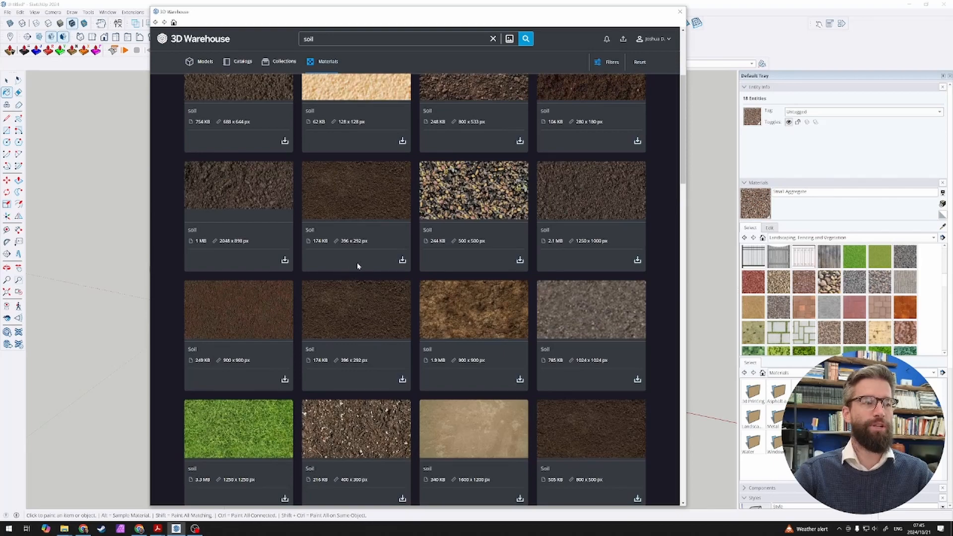
pyautogui.scroll(-3, 337, 309)
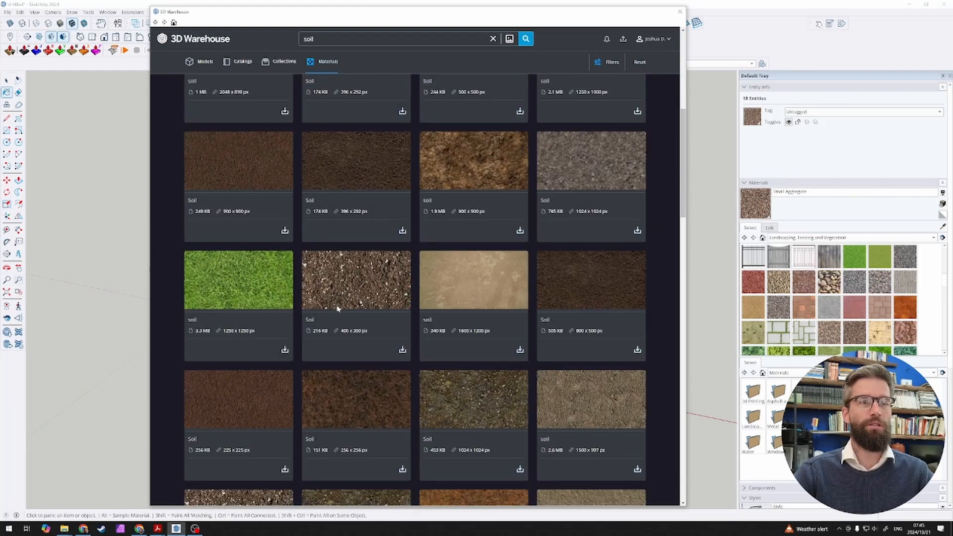
pyautogui.scroll(-2, 339, 308)
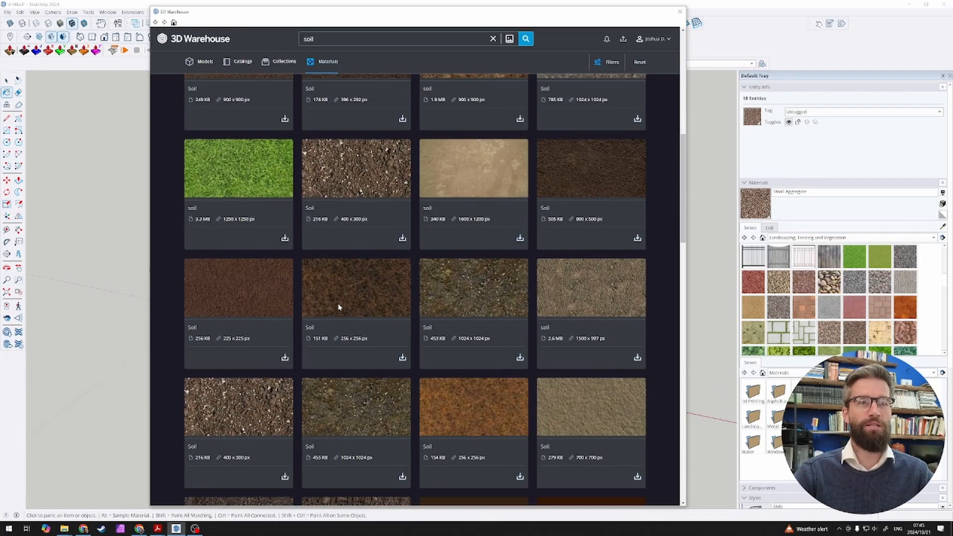
pyautogui.click(520, 357)
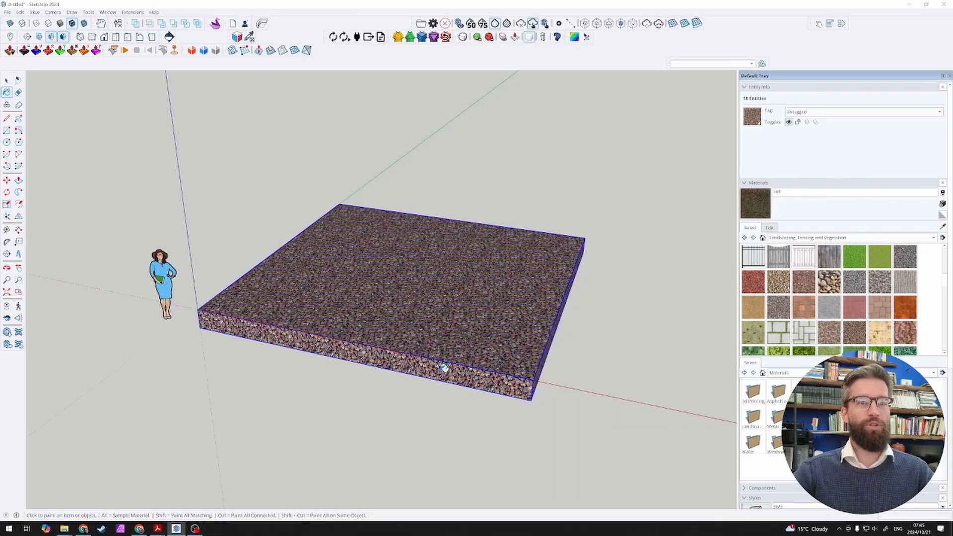
pyautogui.click(445, 367)
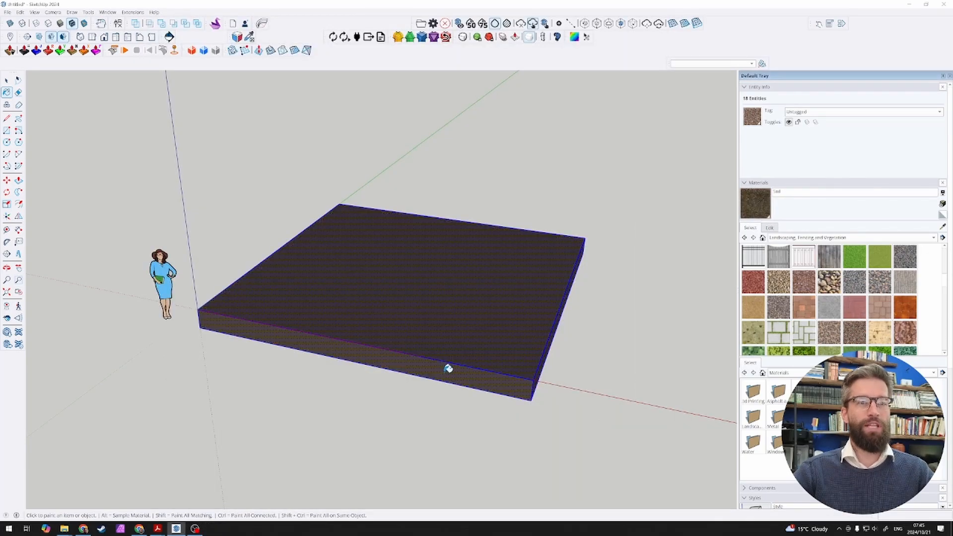
pyautogui.press('space')
# Step: Examine the soil texture on the slab's front side up close and in the overall view
pyautogui.scroll(10, 504, 395)
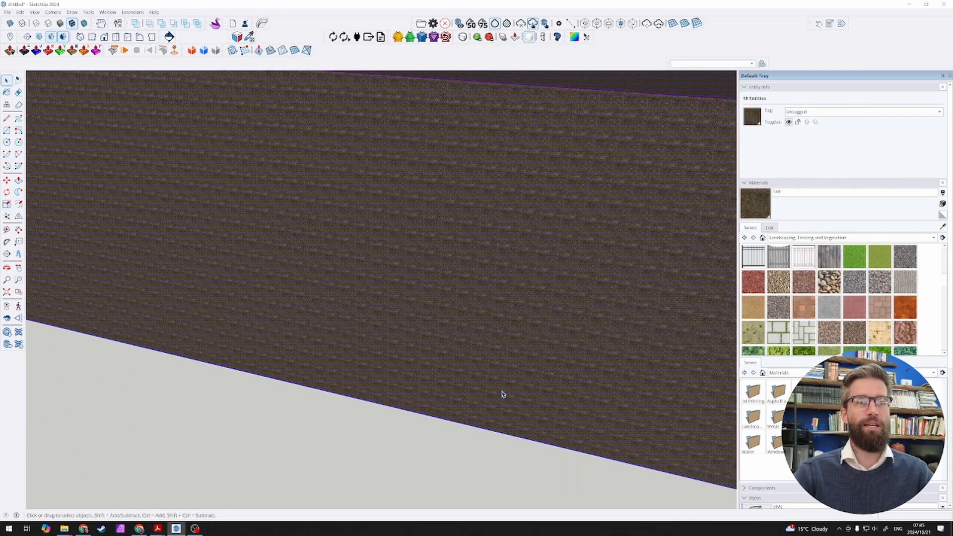
pyautogui.scroll(-10, 500, 392)
pyautogui.scroll(10, 496, 389)
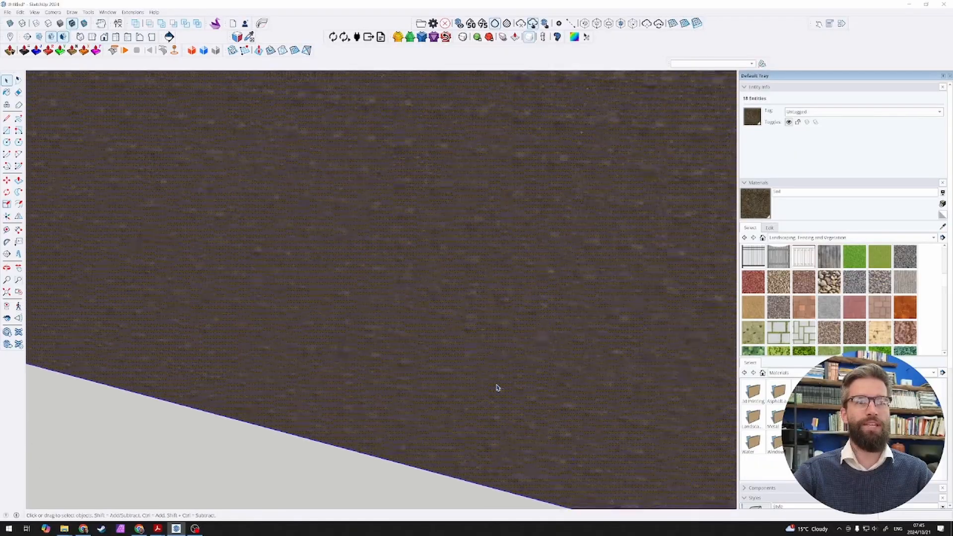
pyautogui.scroll(4, 497, 388)
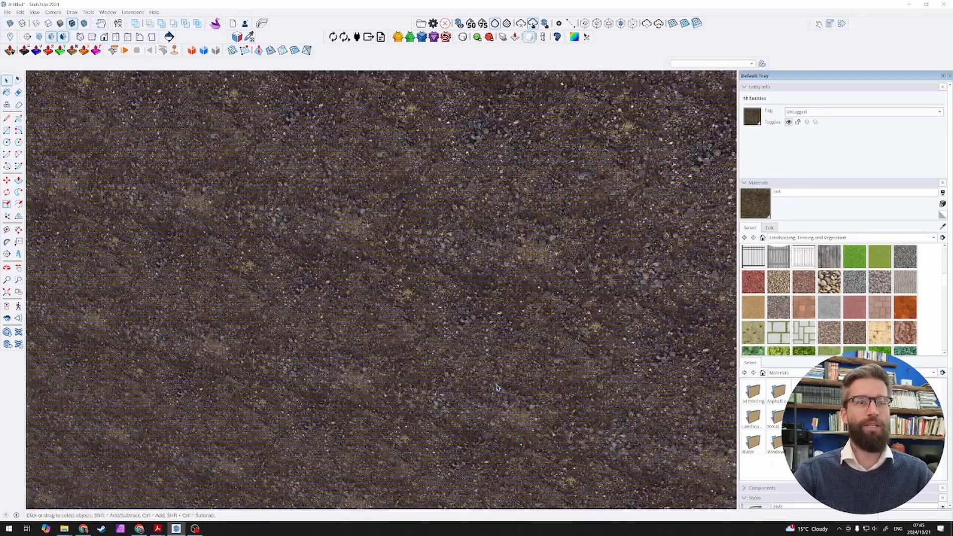
pyautogui.scroll(3, 497, 388)
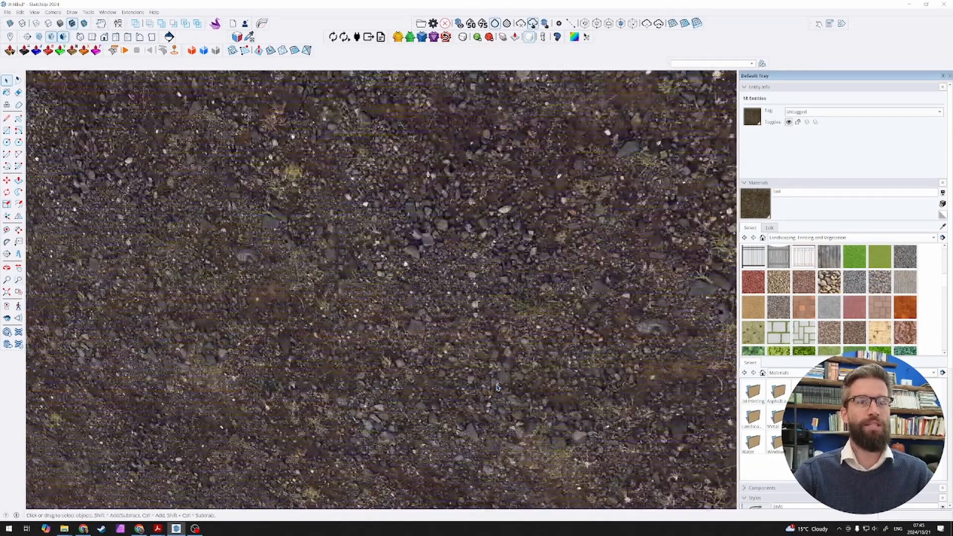
pyautogui.scroll(-5, 497, 387)
pyautogui.scroll(-8, 497, 388)
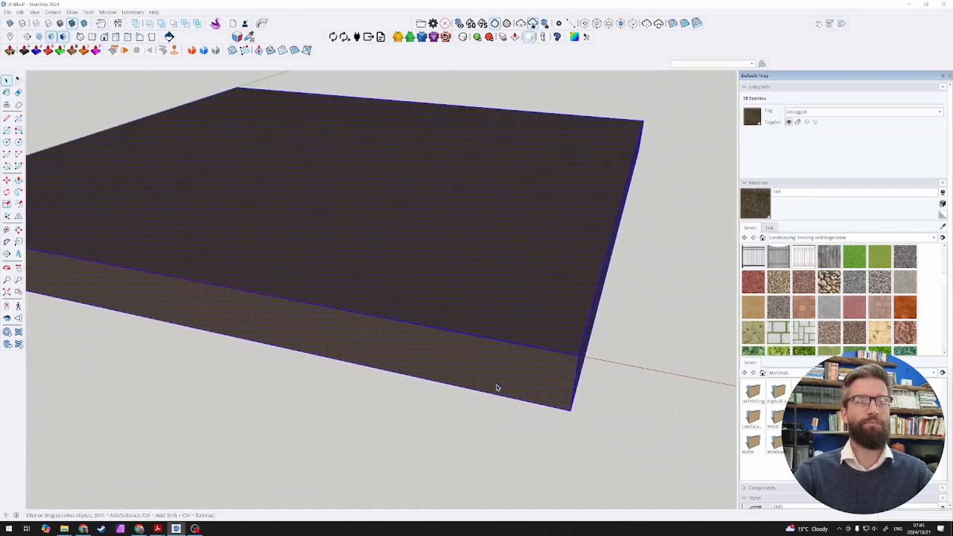
pyautogui.scroll(-2, 496, 388)
pyautogui.scroll(2, 328, 316)
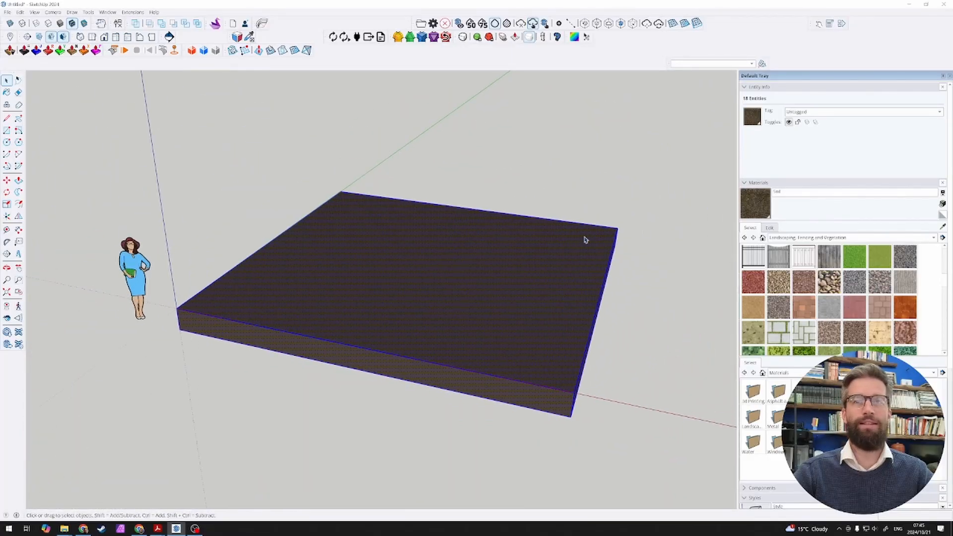
# Step: Enlarge the Soil material's texture size tenfold
pyautogui.click(769, 227)
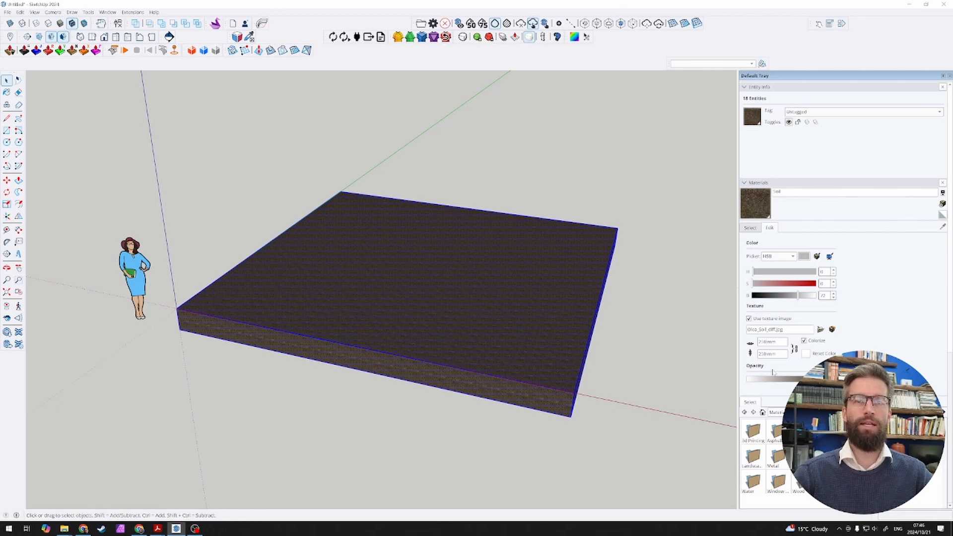
pyautogui.write('0')
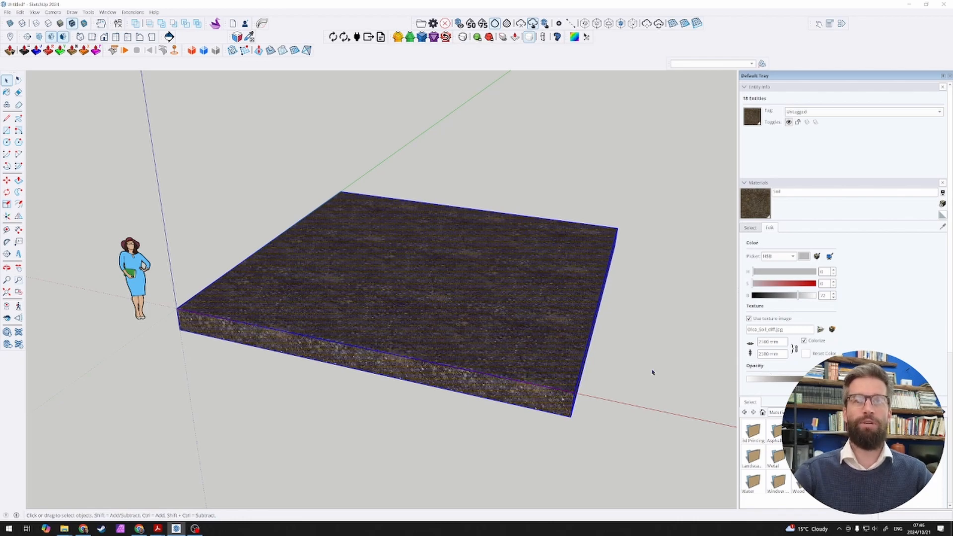
# Step: Inspect the enlarged soil texture at the slab's front edge up close and gauge a stone's size with the Line tool
pyautogui.scroll(6, 528, 383)
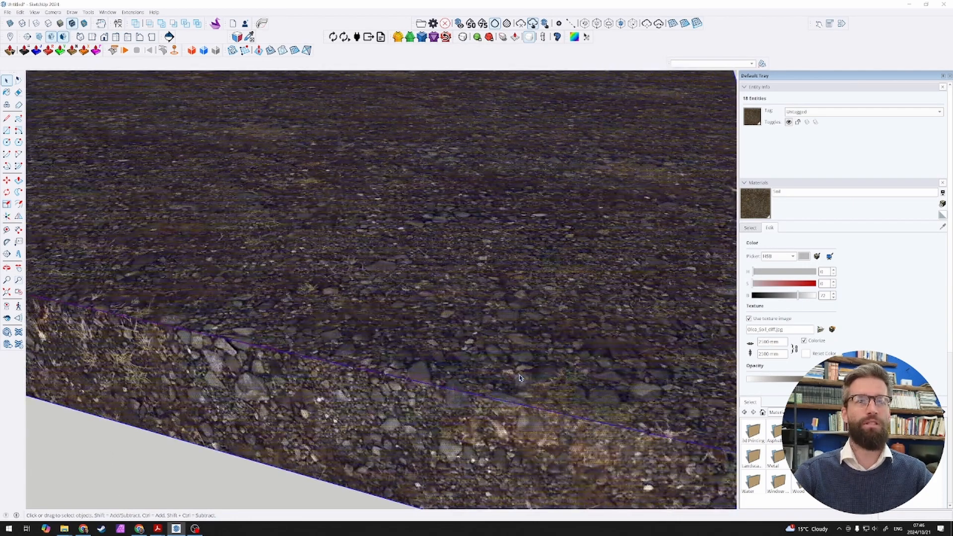
pyautogui.scroll(3, 496, 376)
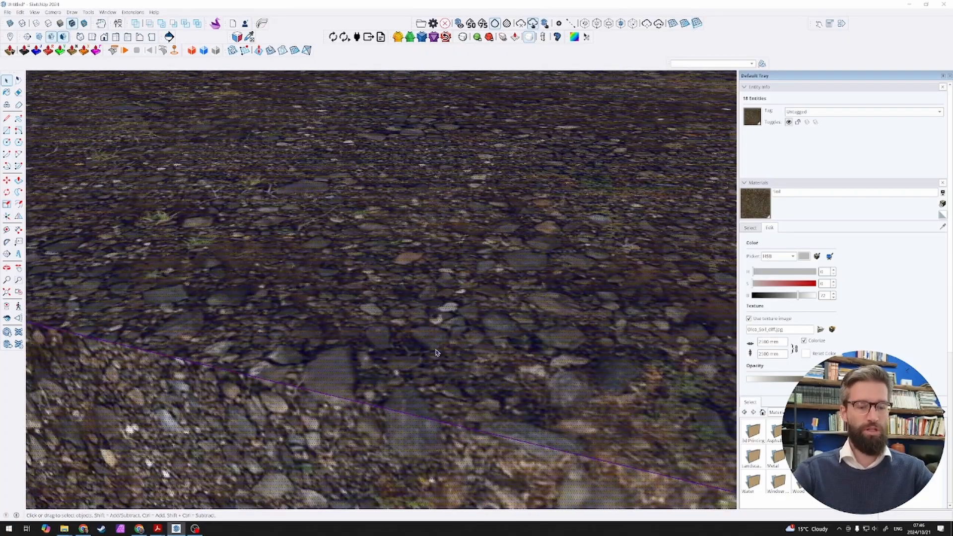
pyautogui.press('l')
pyautogui.click(412, 329)
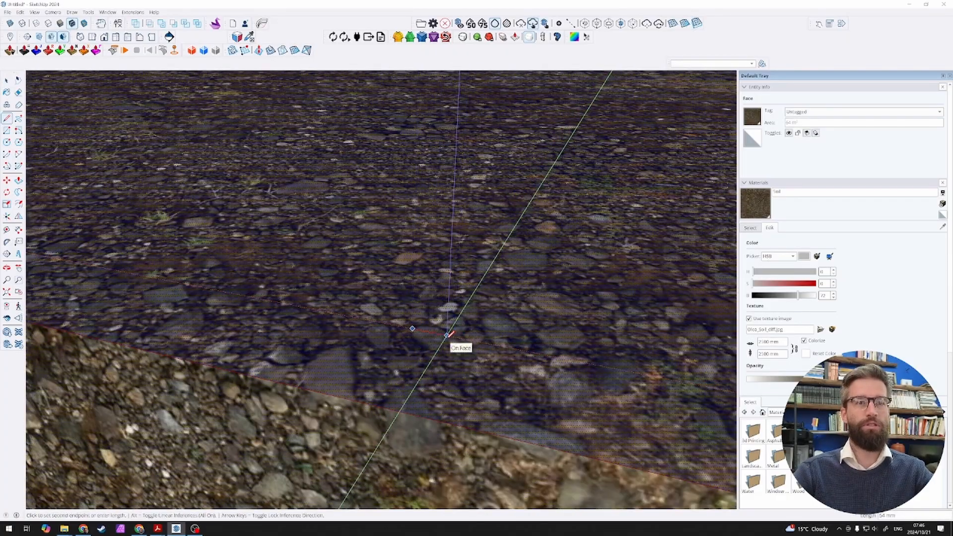
pyautogui.press('space')
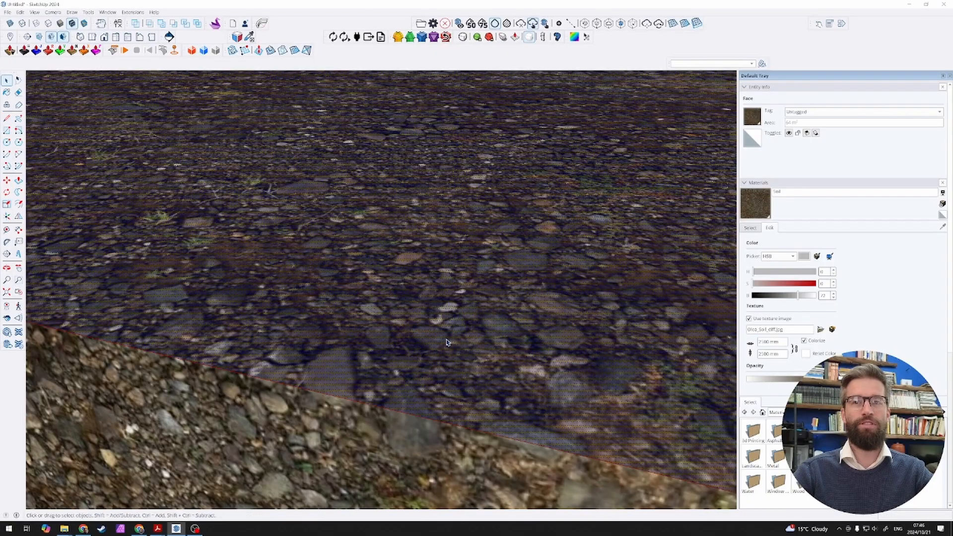
# Step: Examine how the soil texture repeats over the whole slab, from above and from a low angle
pyautogui.scroll(-8, 452, 368)
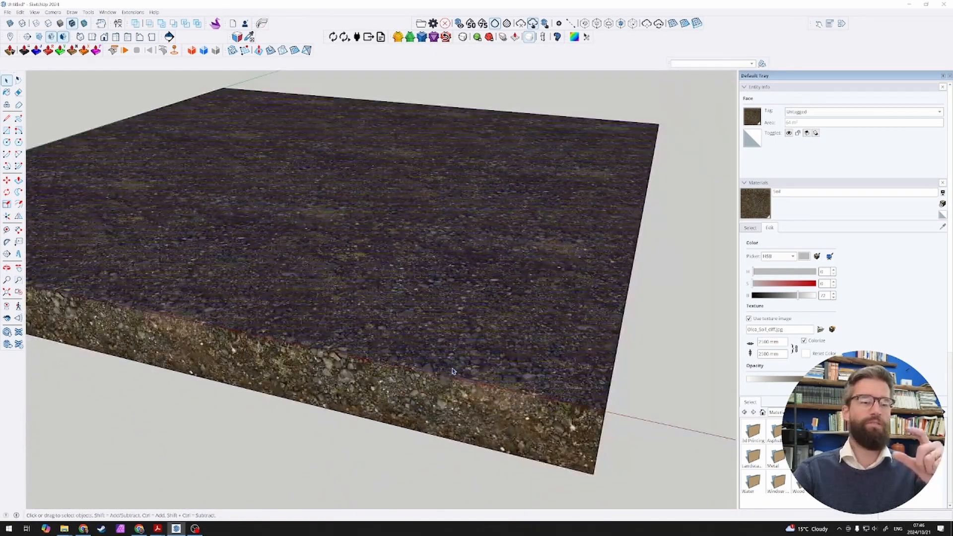
pyautogui.scroll(-3, 453, 370)
pyautogui.moveTo(451, 376); pyautogui.dragTo(447, 454, button='middle')
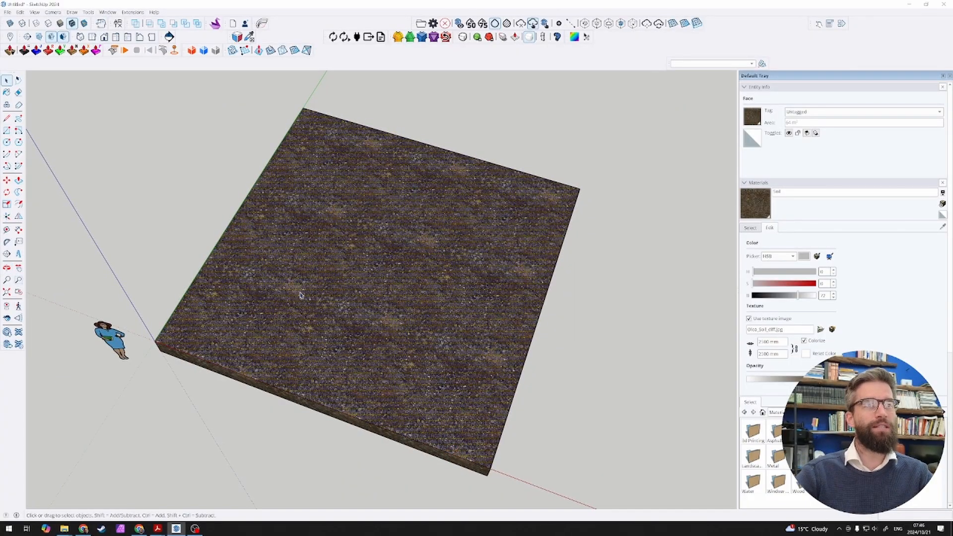
pyautogui.scroll(10, 387, 337)
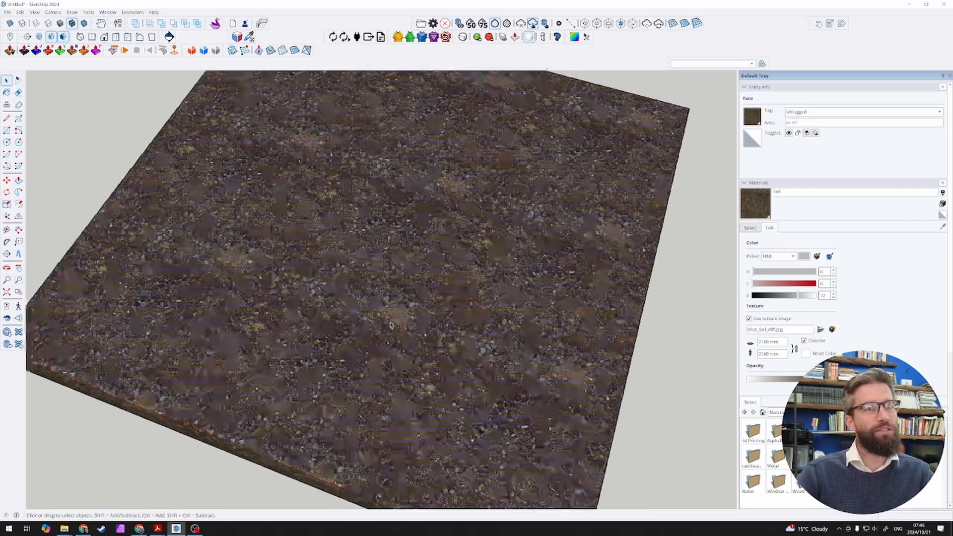
pyautogui.scroll(-12, 387, 340)
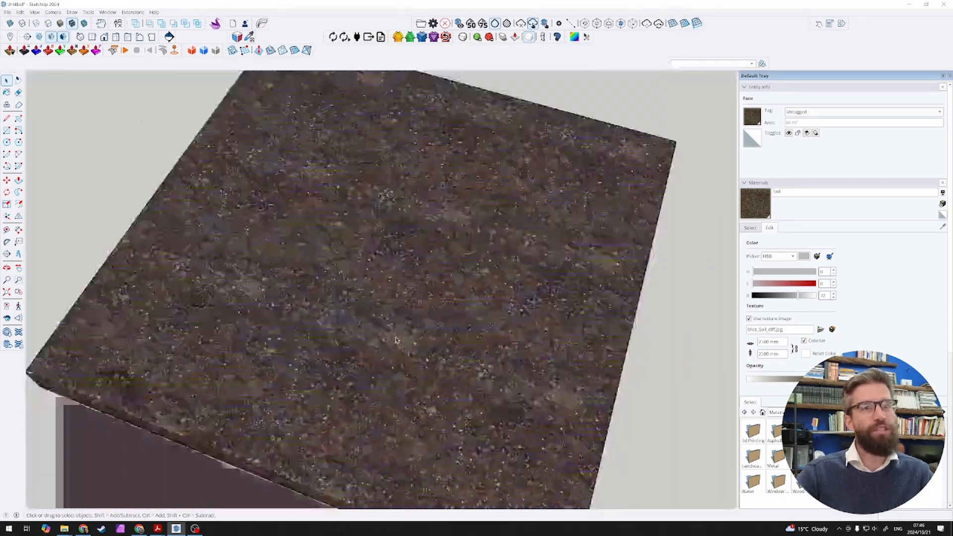
pyautogui.scroll(5, 397, 336)
pyautogui.moveTo(436, 348); pyautogui.dragTo(402, 183, button='middle')
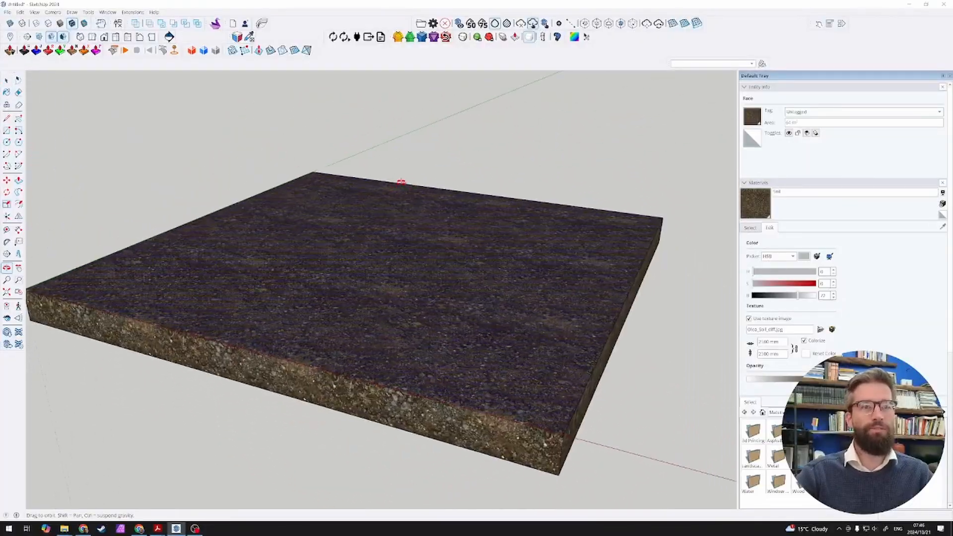
pyautogui.scroll(-4, 403, 184)
pyautogui.scroll(4, 383, 223)
pyautogui.moveTo(382, 221); pyautogui.dragTo(340, 242, button='middle')
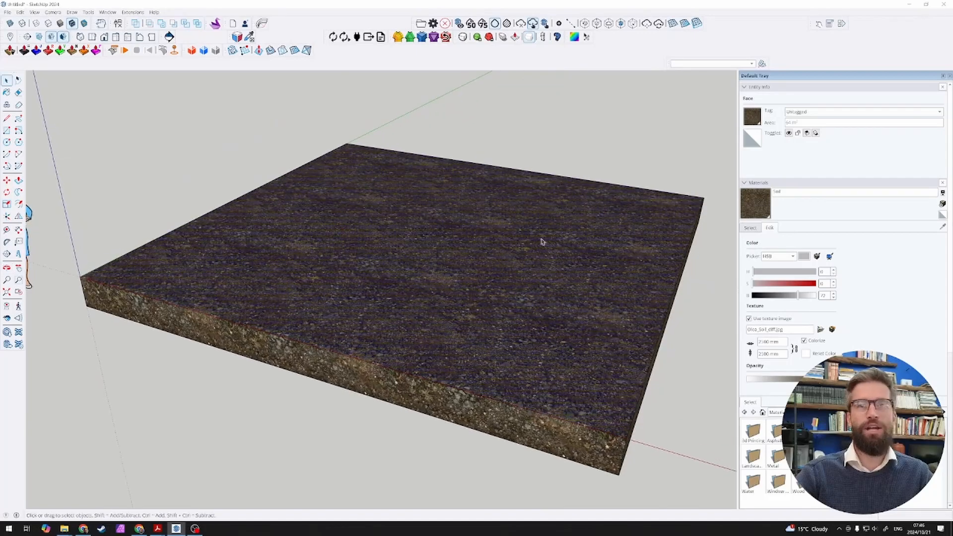
# Step: Try the Vegetation Grass Artificial, Vegetation Honey Locust and Vegetation Blur materials on the slab's top face
pyautogui.click(750, 228)
pyautogui.scroll(-2, 824, 295)
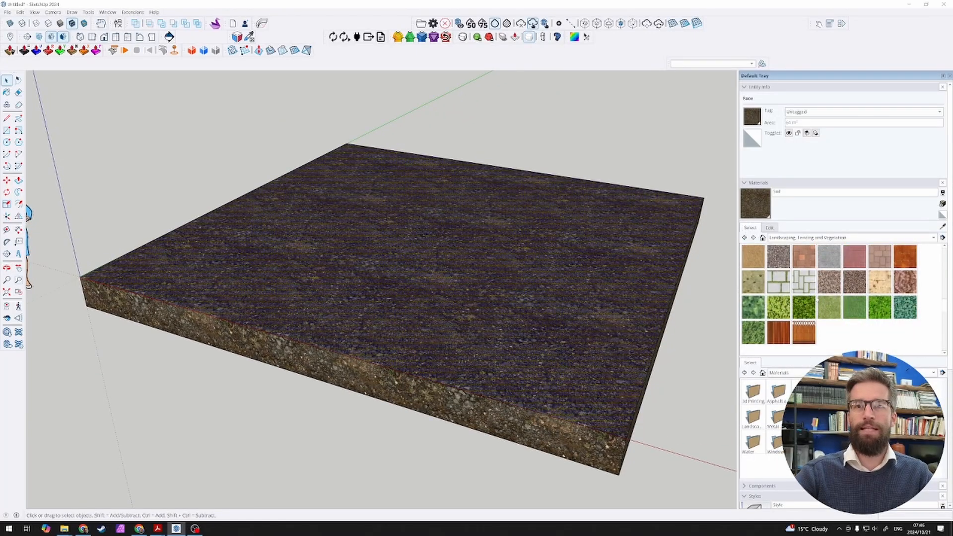
pyautogui.click(855, 312)
pyautogui.click(482, 295)
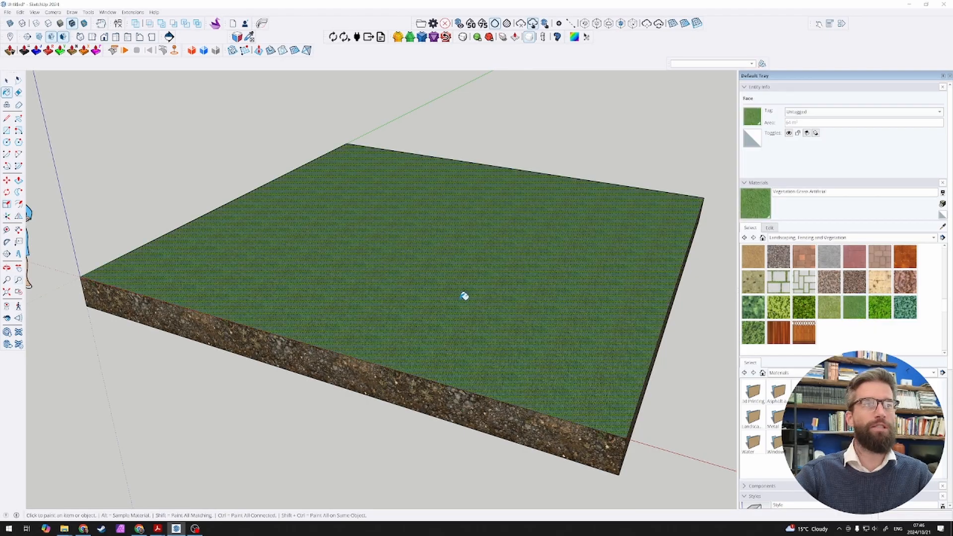
pyautogui.click(876, 310)
pyautogui.click(547, 285)
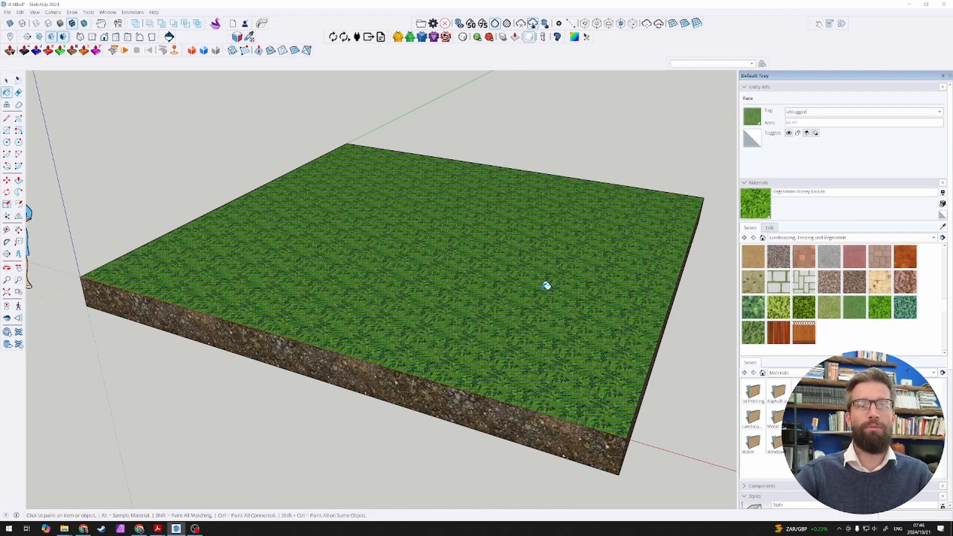
pyautogui.click(798, 311)
pyautogui.click(611, 290)
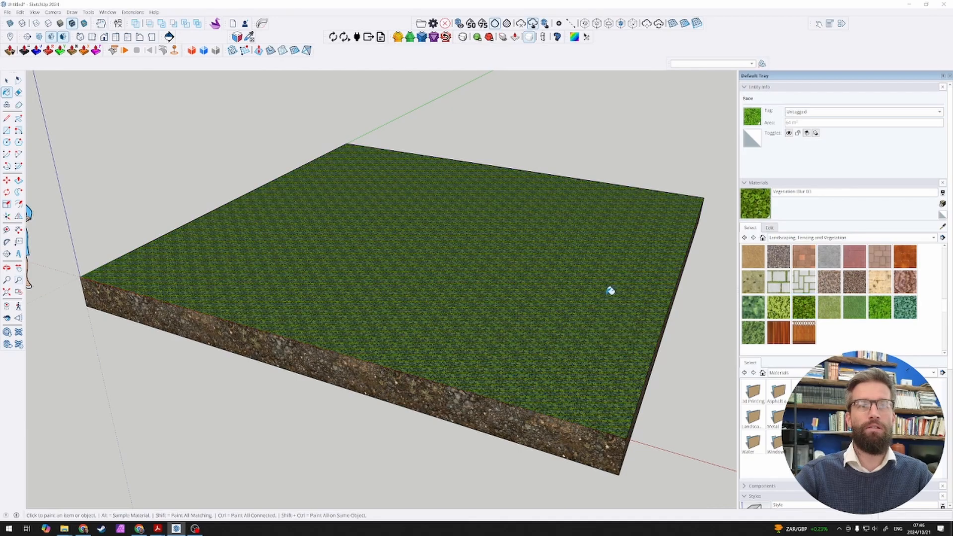
# Step: Paint the slab's top face with the Vegetation Juniper material
pyautogui.click(753, 331)
pyautogui.click(602, 297)
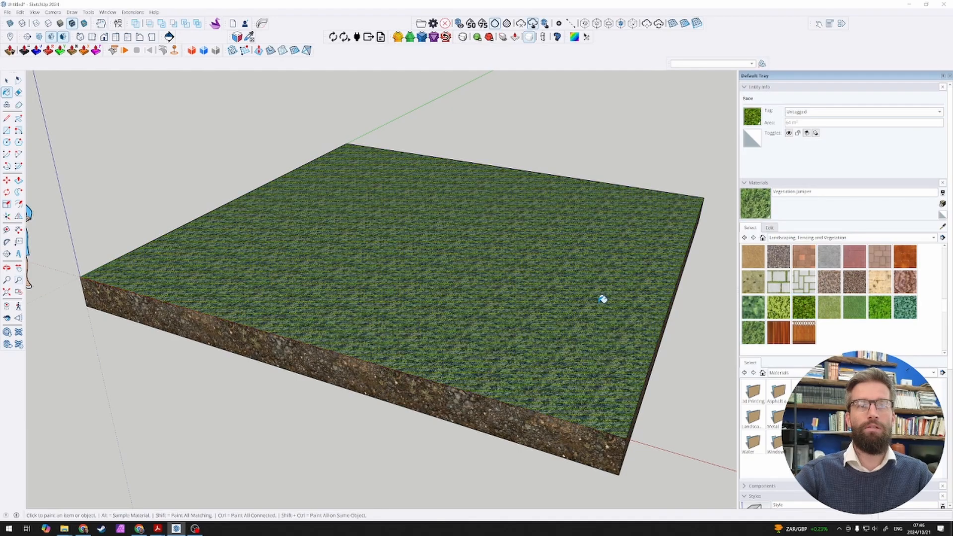
pyautogui.moveTo(597, 297); pyautogui.dragTo(504, 390, button='middle')
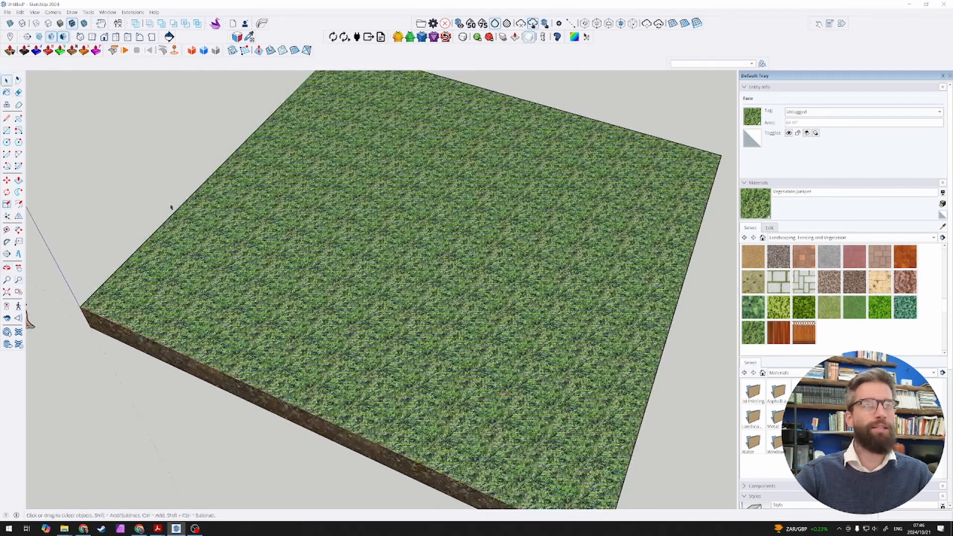
pyautogui.scroll(-5, 179, 209)
pyautogui.moveTo(231, 182); pyautogui.dragTo(266, 96, button='middle')
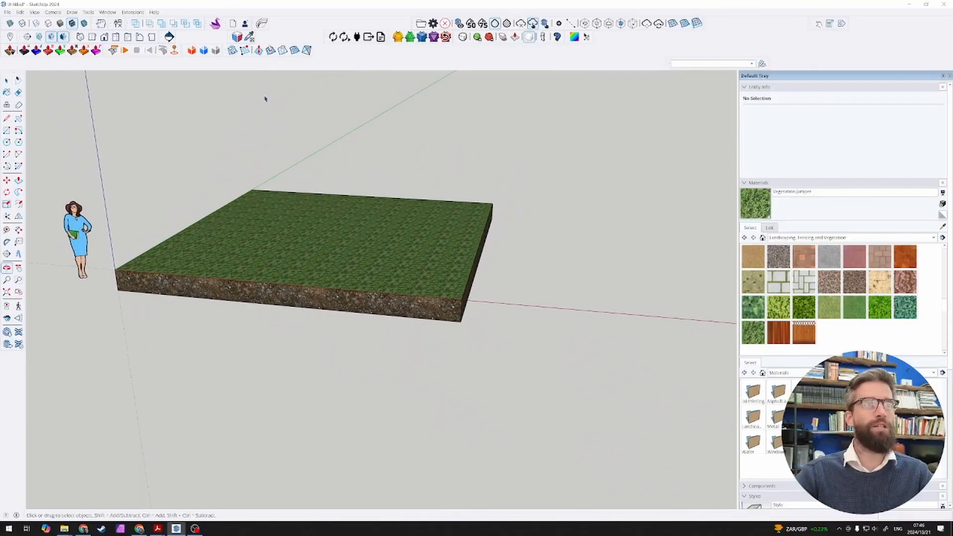
# Step: Select all connected geometry of the slab and make it a group
pyautogui.tripleClick(292, 239)
pyautogui.hotkey('ctrl', 'g')
pyautogui.scroll(-3, 301, 254)
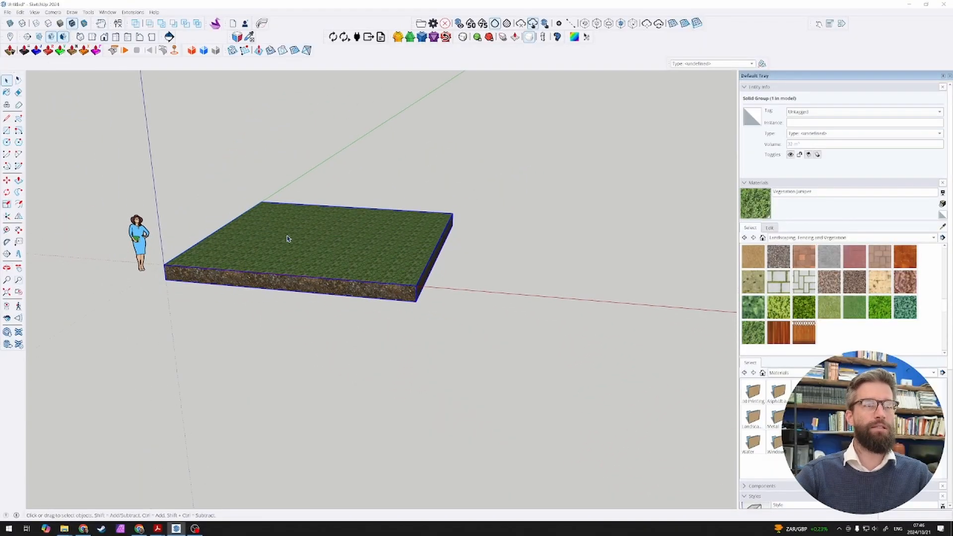
pyautogui.moveTo(289, 238); pyautogui.dragTo(261, 270, button='middle')
pyautogui.scroll(2, 189, 239)
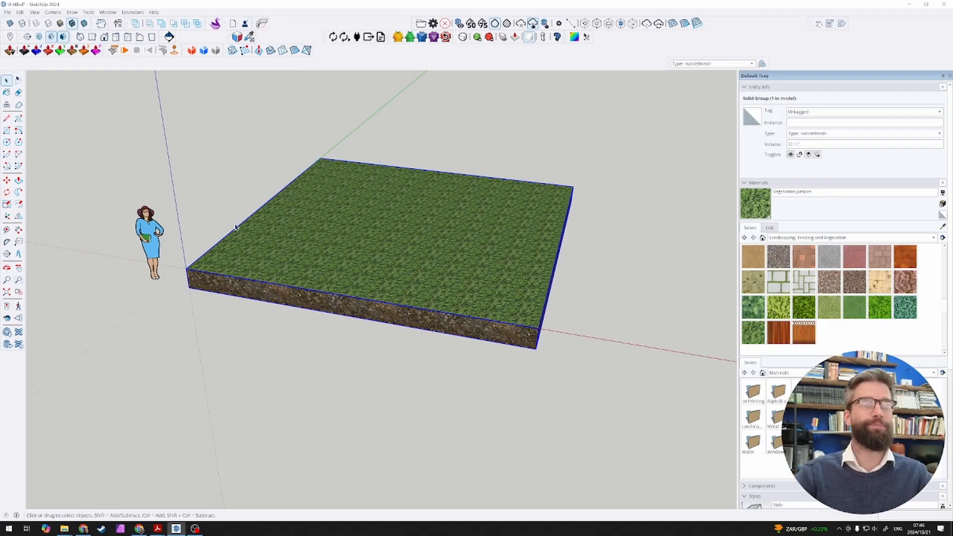
# Step: Copy the slab group 10000 mm along the red axis, using its front corner as the base point
pyautogui.scroll(-4, 235, 227)
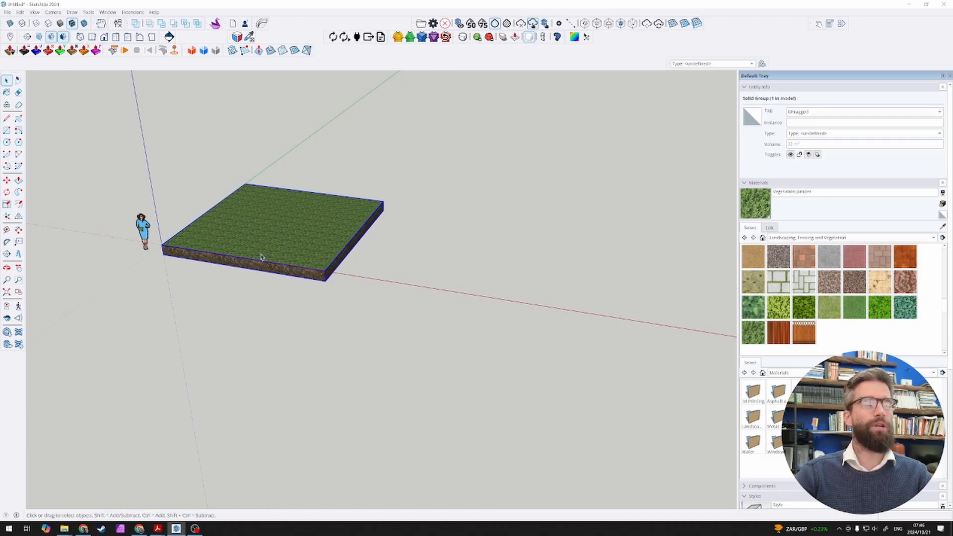
pyautogui.press('m')
pyautogui.press('ctrl')
pyautogui.click(162, 246)
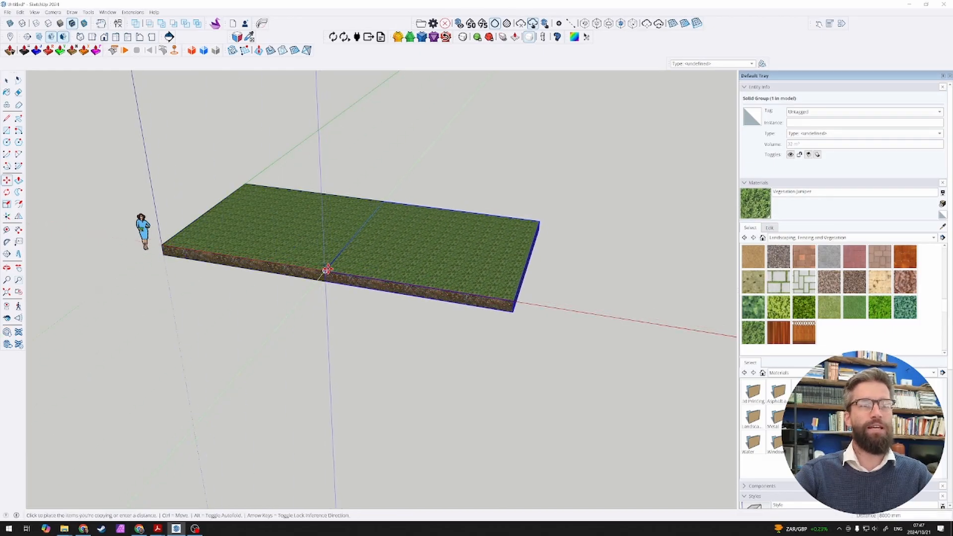
pyautogui.write('10000')
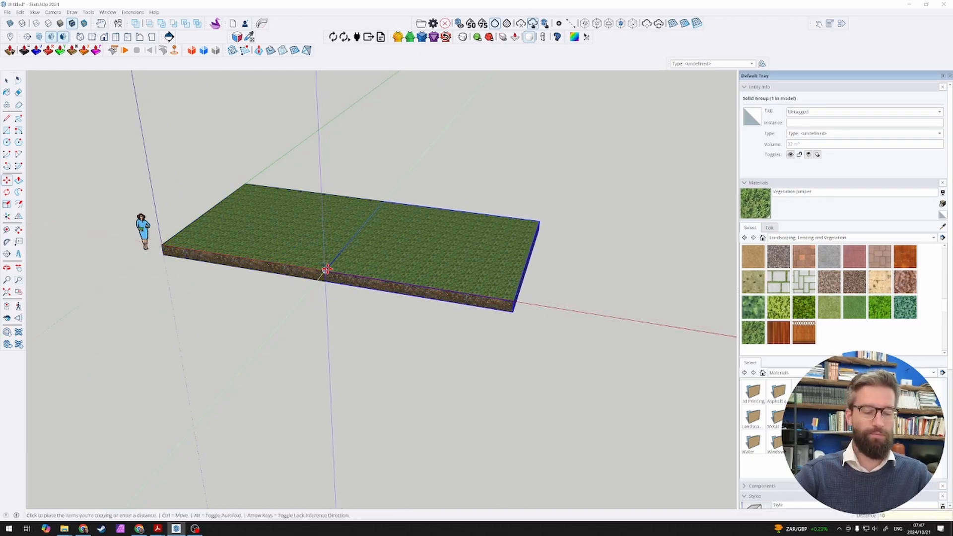
pyautogui.press('Return')
pyautogui.press('space')
pyautogui.scroll(3, 533, 271)
pyautogui.scroll(2, 480, 237)
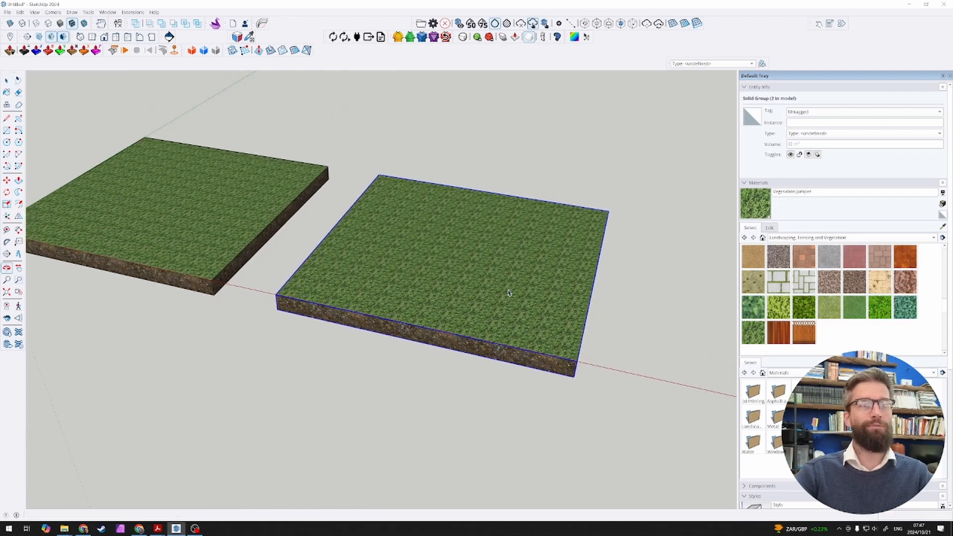
# Step: Inside the copied slab group, draw a diagonal line across the top face from the front corner to the opposite corner
pyautogui.scroll(-1, 470, 278)
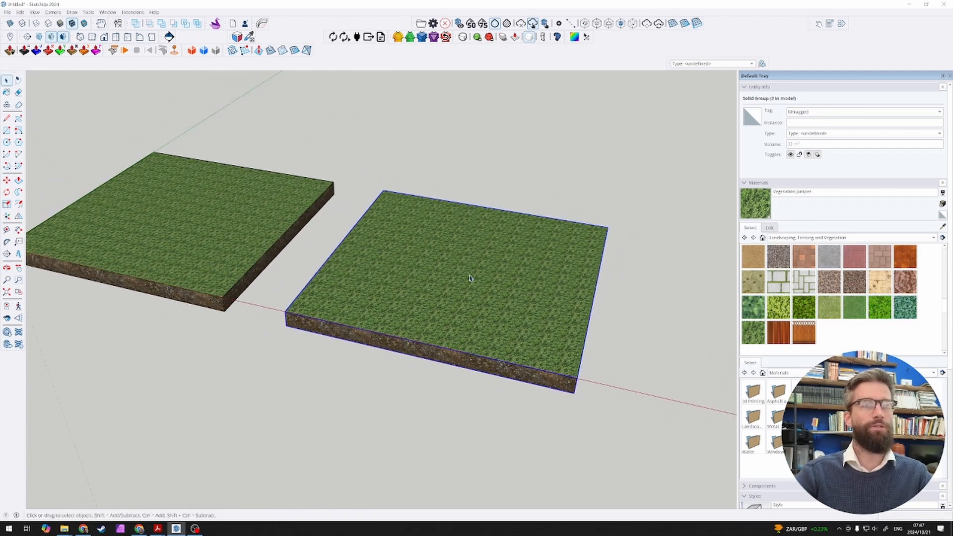
pyautogui.doubleClick(445, 275)
pyautogui.press('l')
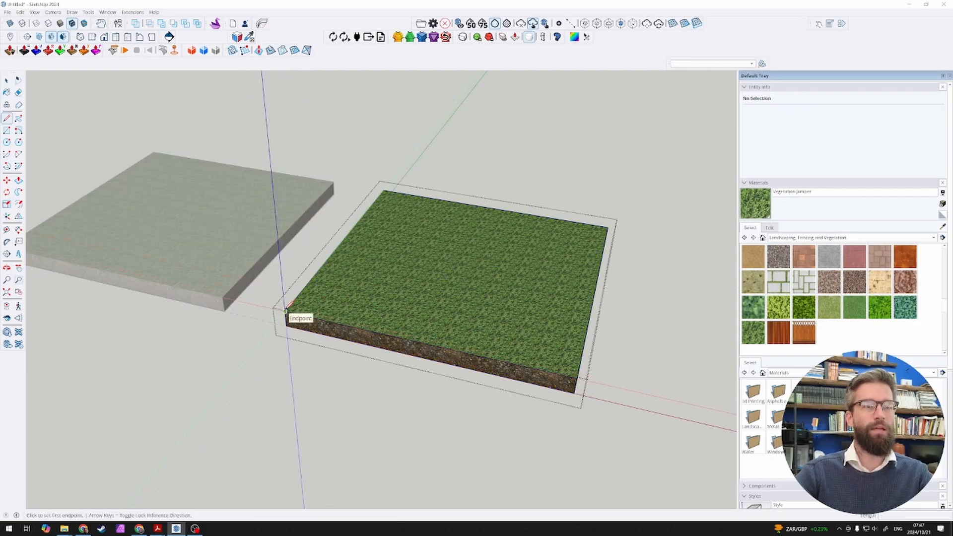
pyautogui.click(286, 310)
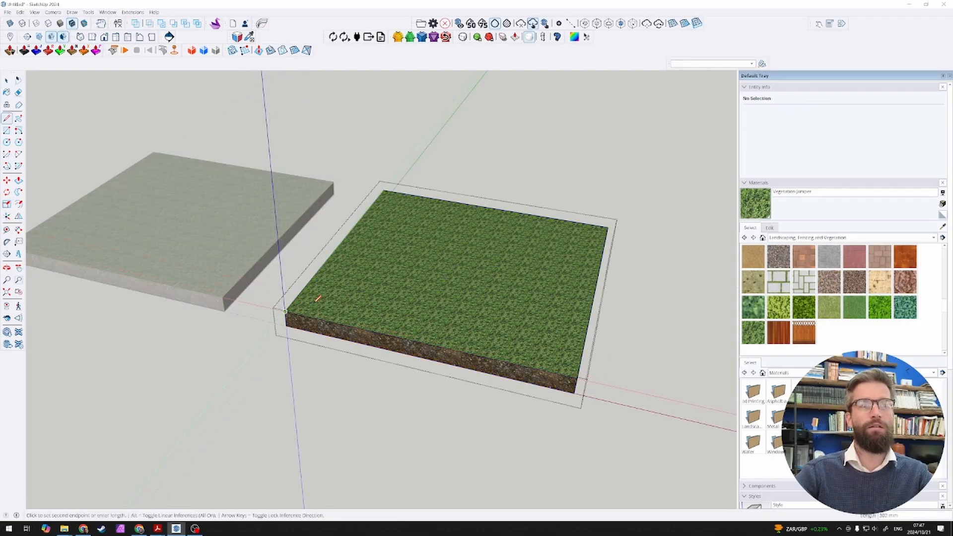
pyautogui.click(608, 226)
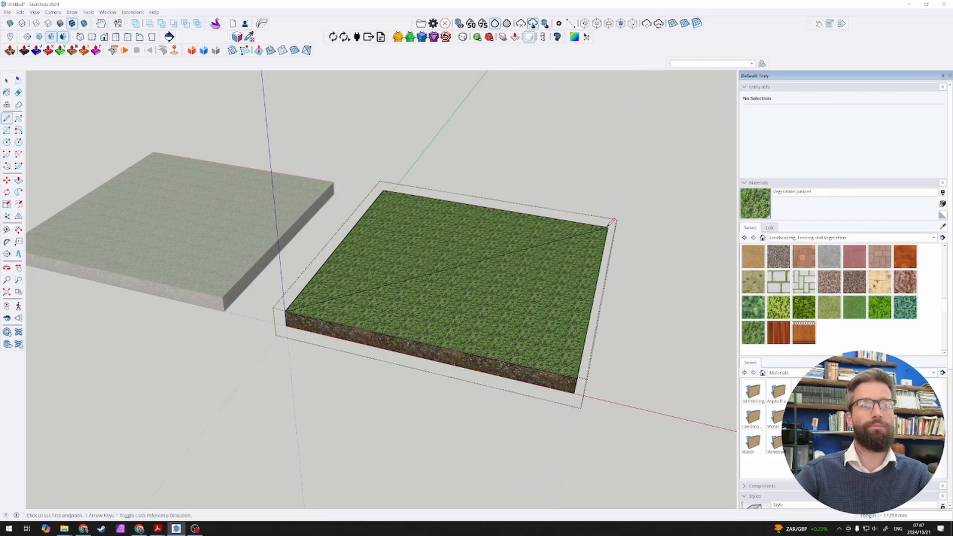
pyautogui.press('space')
pyautogui.click(574, 177)
pyautogui.scroll(2, 494, 208)
pyautogui.press('c')
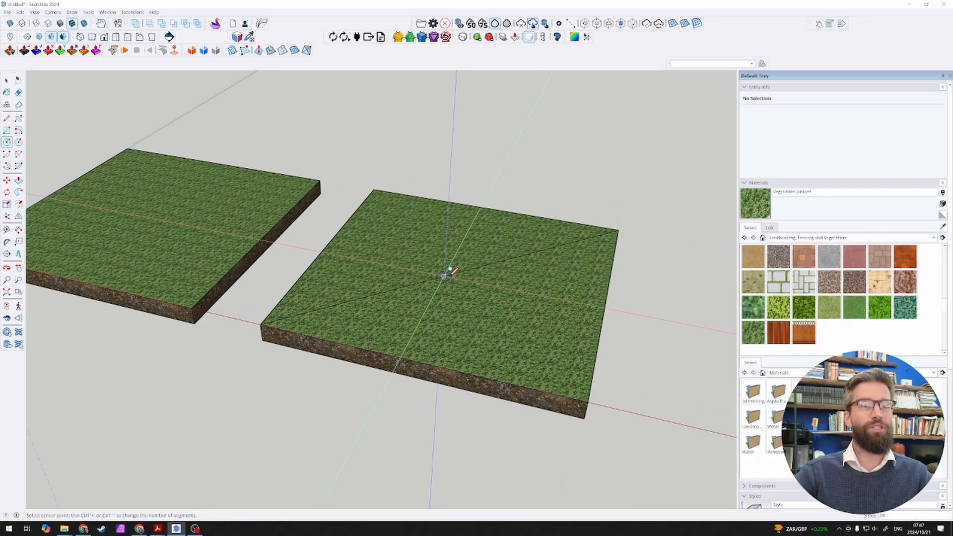
pyautogui.click(457, 271)
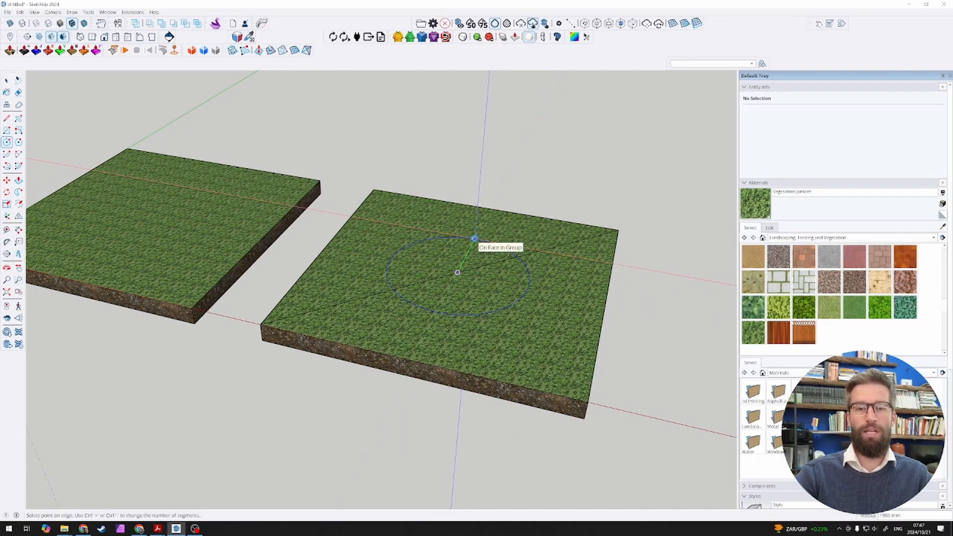
pyautogui.press('m')
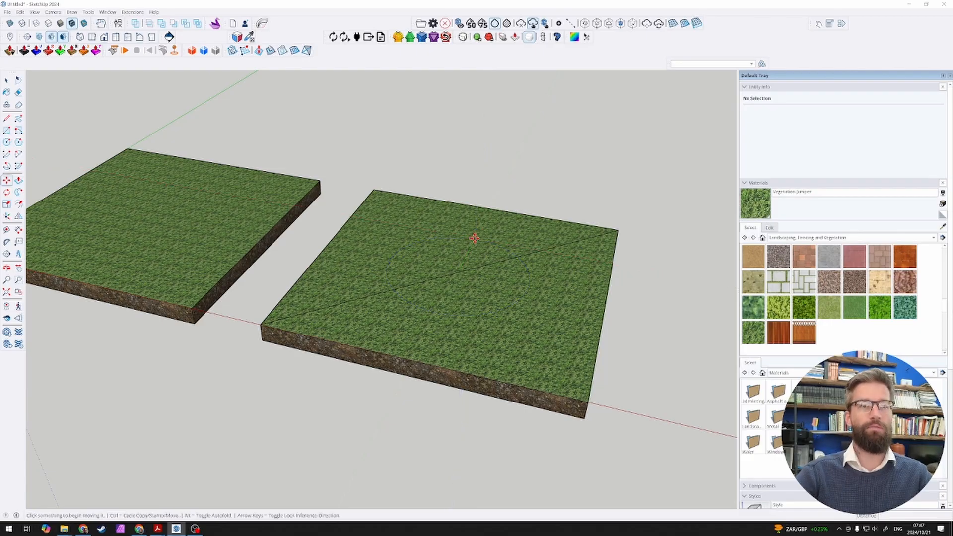
pyautogui.press('space')
# Step: Draw a circle with a 3 m radius on the copied slab's top face, centred on the diagonal's midpoint
pyautogui.moveTo(475, 238); pyautogui.dragTo(466, 296, button='middle')
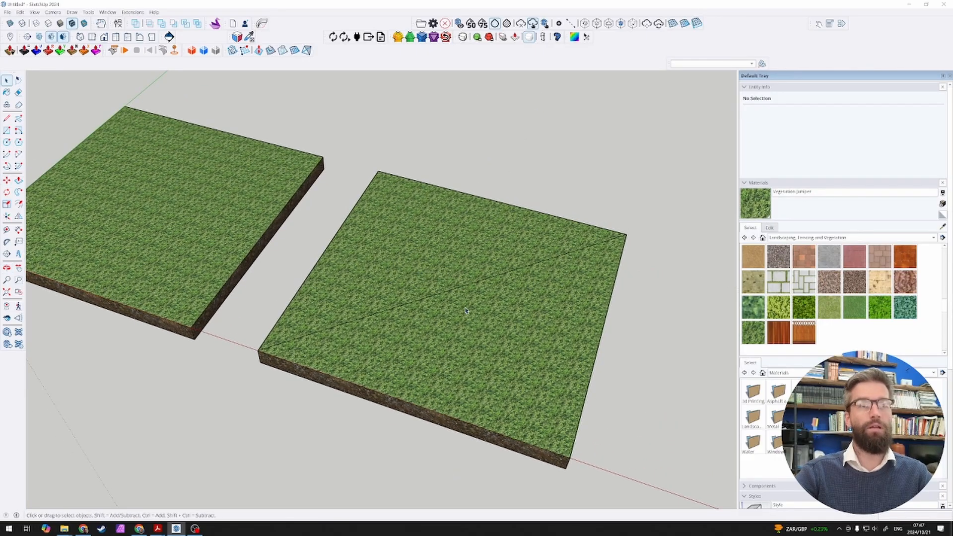
pyautogui.press('c')
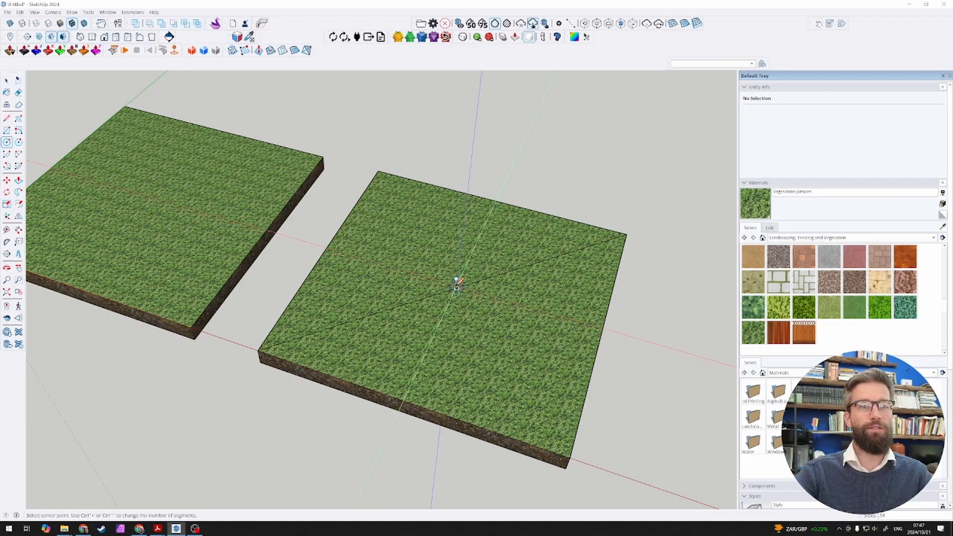
pyautogui.click(457, 287)
pyautogui.write('3m')
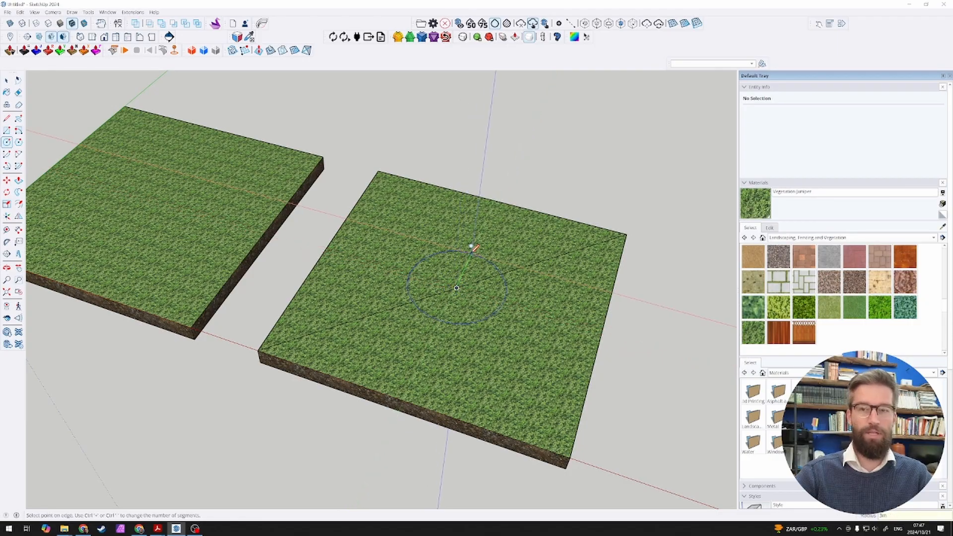
pyautogui.press('Return')
pyautogui.press('space')
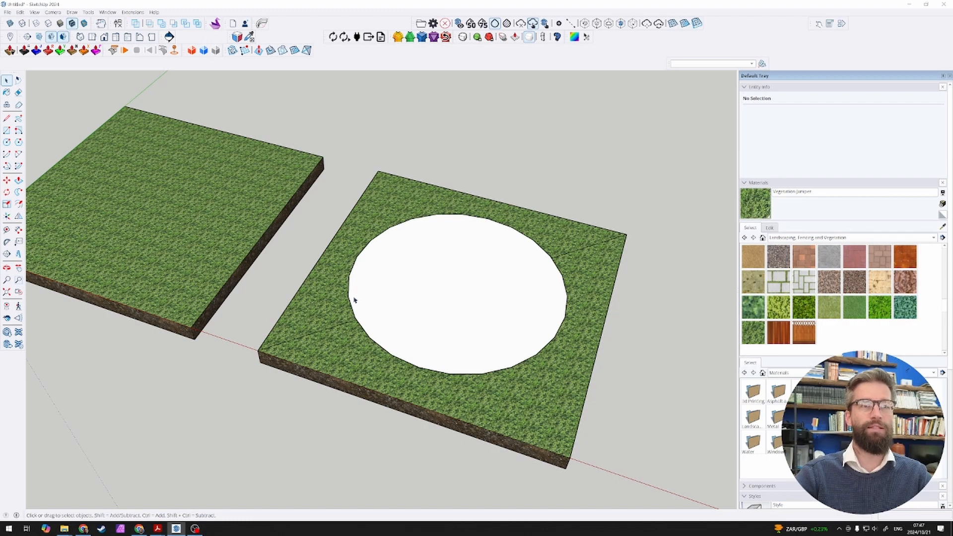
# Step: Move the human figure from beside the first slab onto the circle on the copied slab
pyautogui.click(404, 305)
pyautogui.moveTo(404, 304); pyautogui.dragTo(441, 279, button='middle')
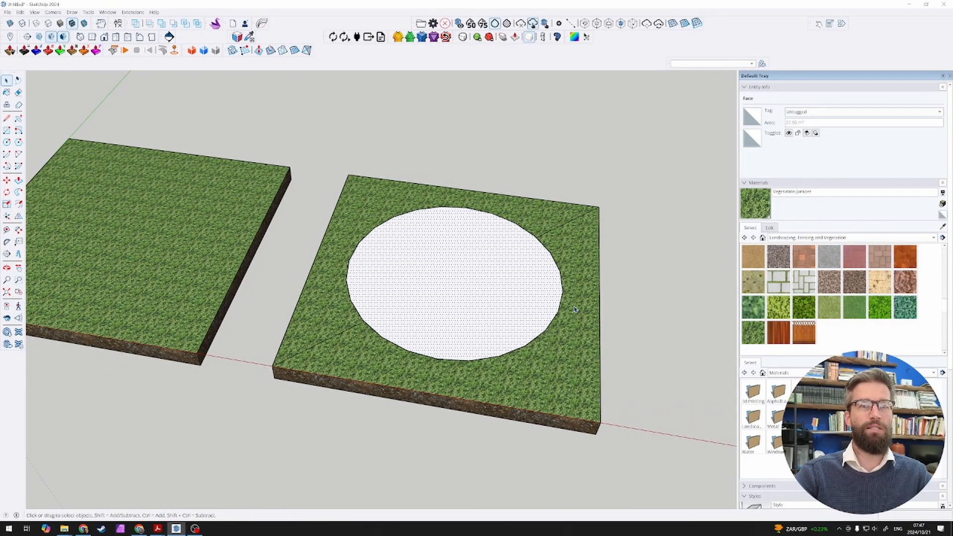
pyautogui.moveTo(561, 298); pyautogui.dragTo(457, 229, button='middle')
pyautogui.scroll(-3, 457, 229)
pyautogui.scroll(3, 457, 230)
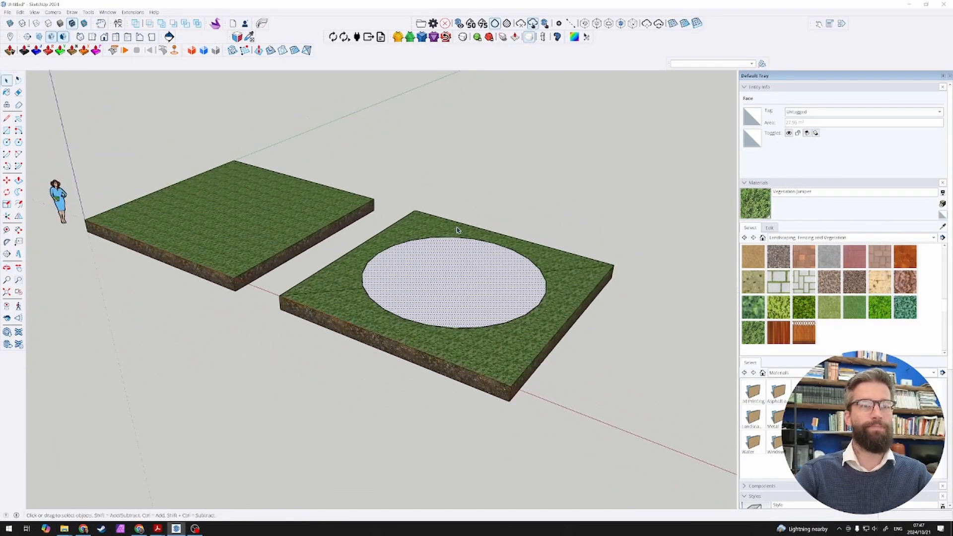
pyautogui.scroll(-2, 453, 251)
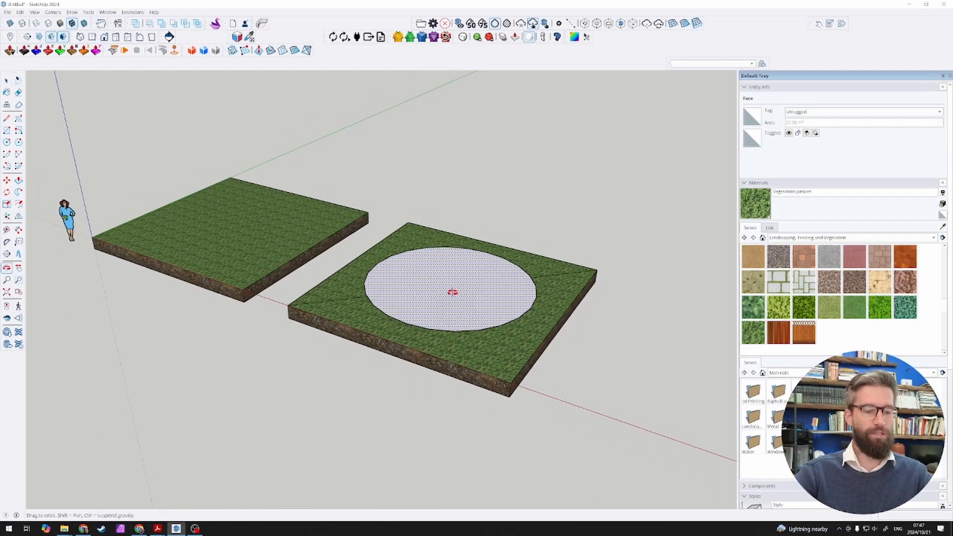
pyautogui.click(62, 221)
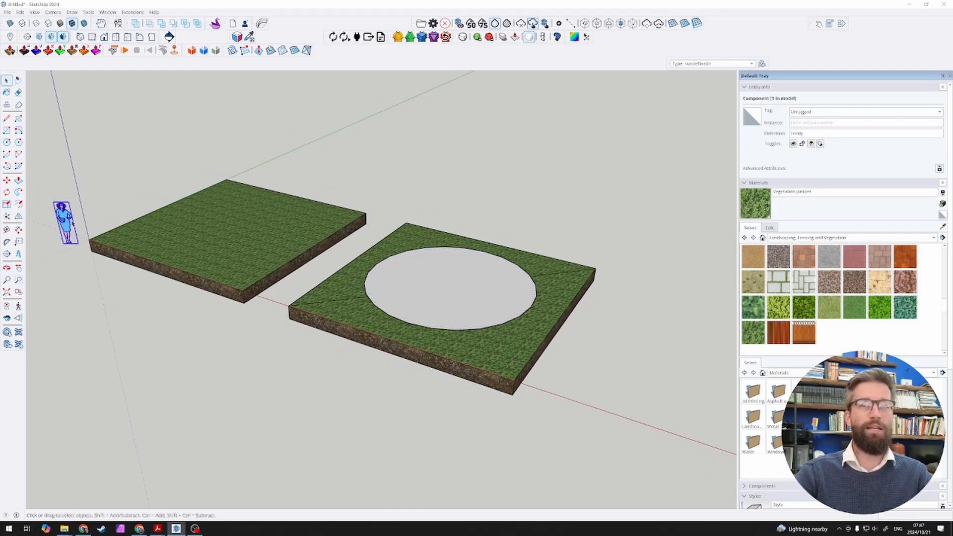
pyautogui.press('m')
pyautogui.click(64, 241)
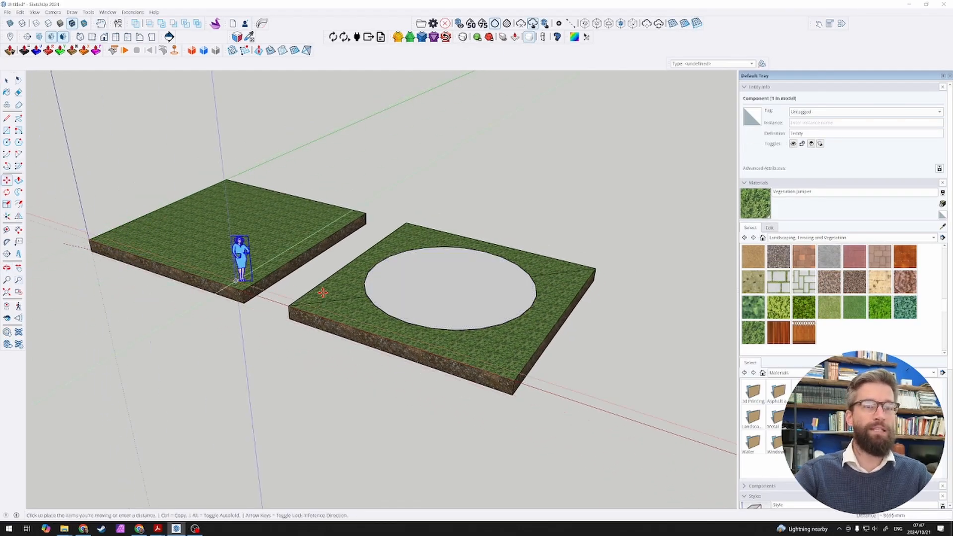
pyautogui.click(446, 293)
pyautogui.moveTo(418, 302); pyautogui.dragTo(464, 283, button='middle')
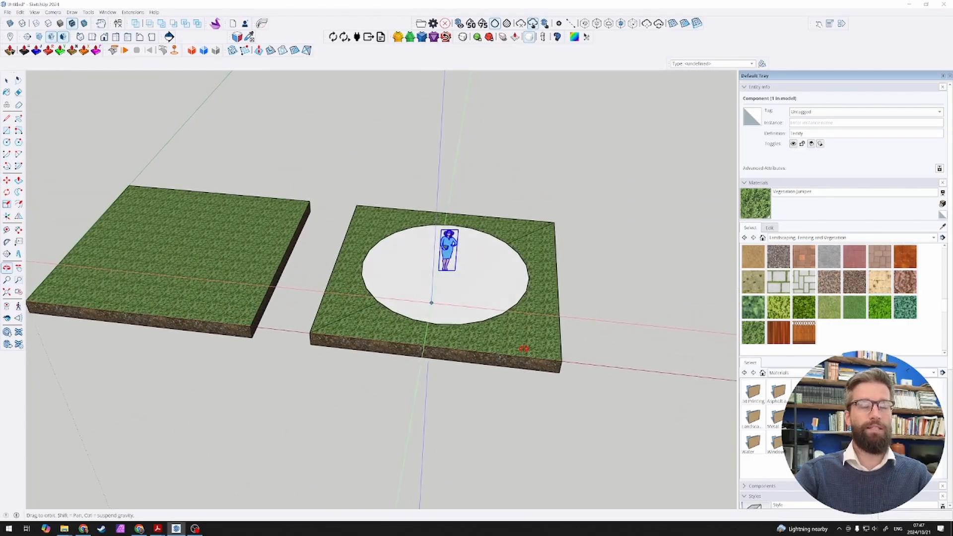
pyautogui.press('space')
pyautogui.scroll(3, 477, 263)
pyautogui.click(471, 192)
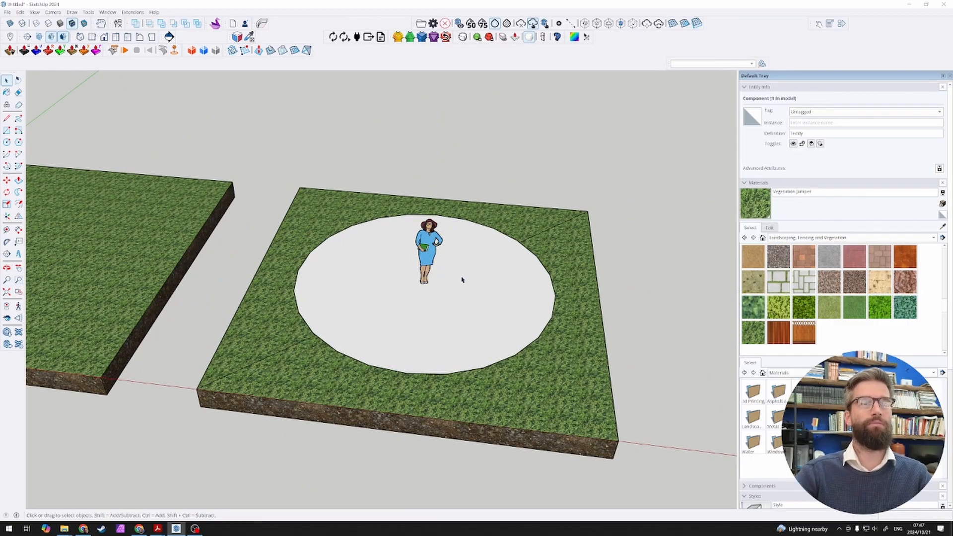
# Step: Move the human figure off the circle onto the grass near the copied slab's front corner
pyautogui.click(445, 293)
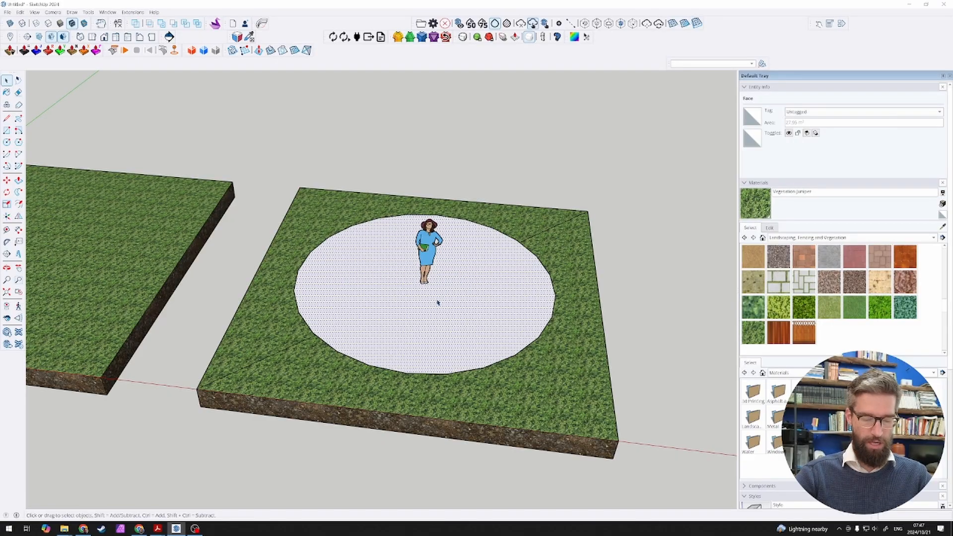
pyautogui.scroll(-2, 409, 310)
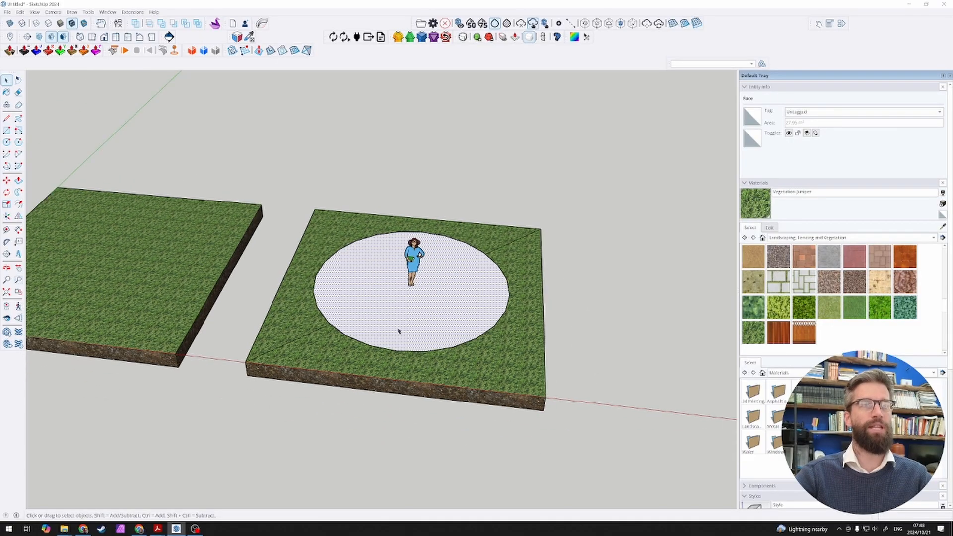
pyautogui.moveTo(398, 330); pyautogui.dragTo(437, 271, button='middle')
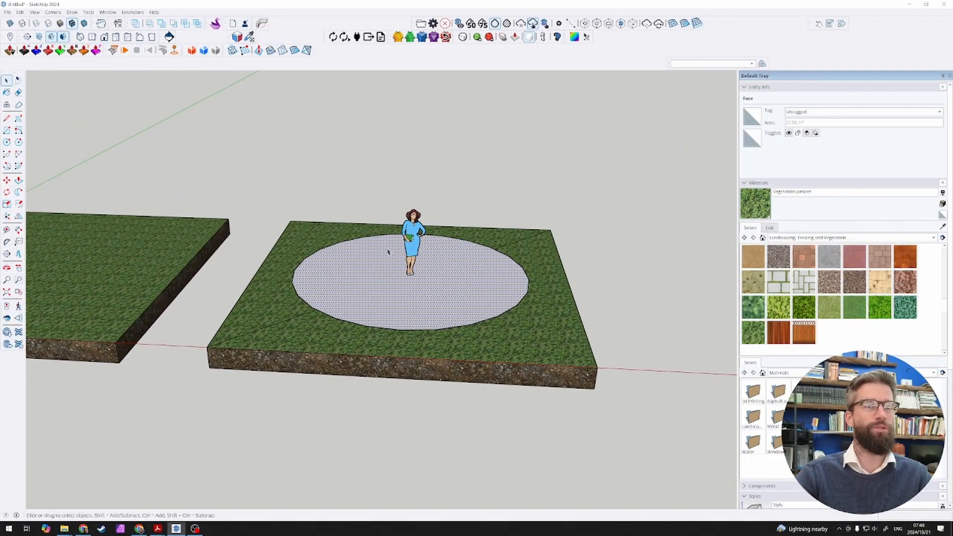
pyautogui.moveTo(388, 252); pyautogui.dragTo(433, 262, button='middle')
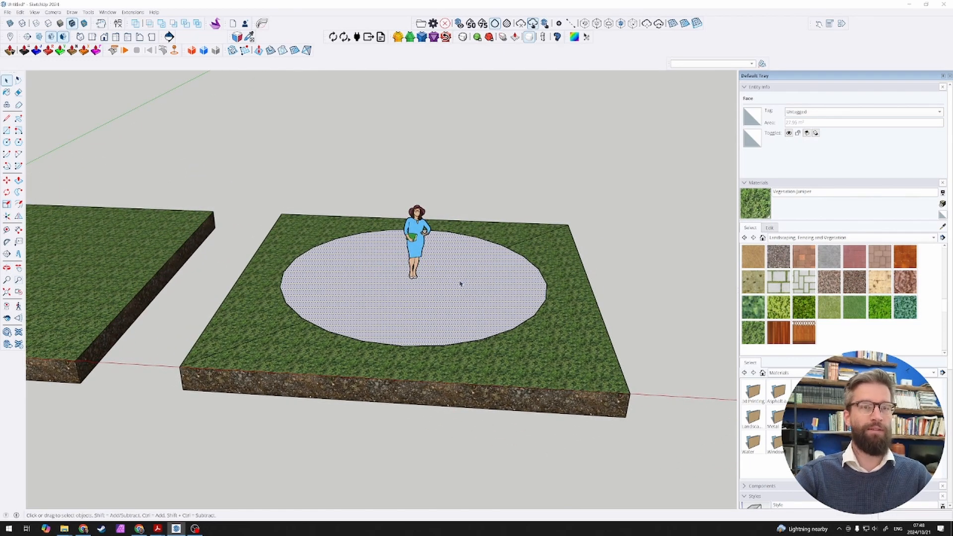
pyautogui.click(417, 253)
pyautogui.scroll(-3, 419, 259)
pyautogui.moveTo(431, 262); pyautogui.dragTo(381, 293, button='middle')
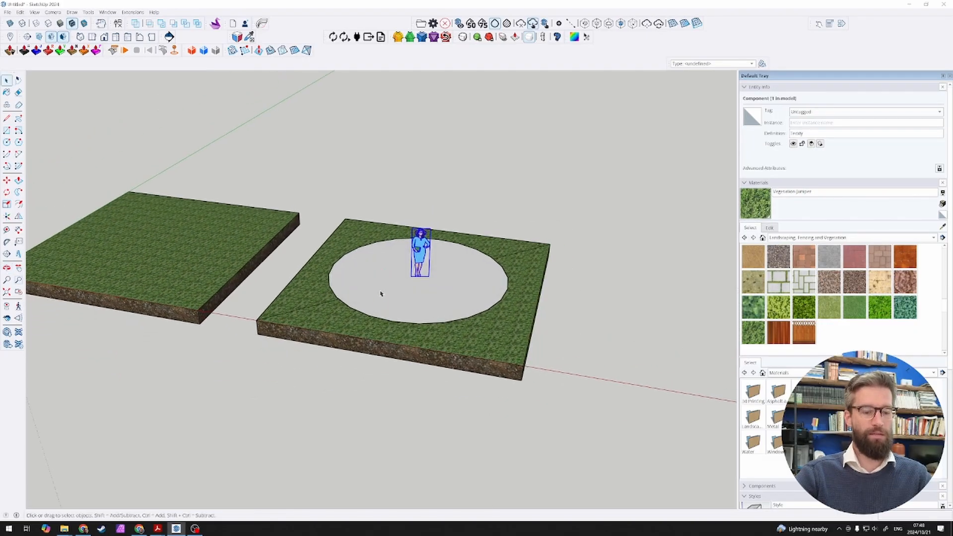
pyautogui.press('m')
pyautogui.click(423, 285)
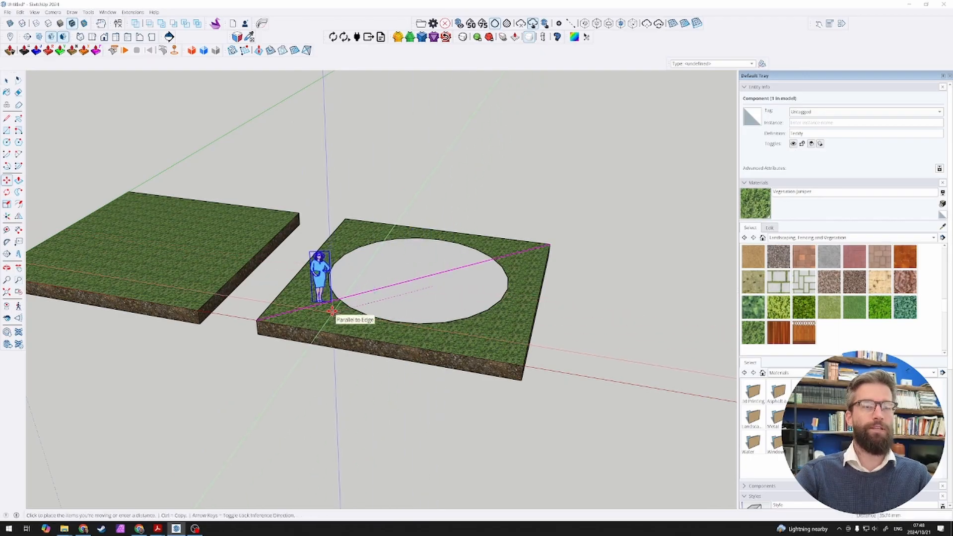
pyautogui.scroll(1, 332, 311)
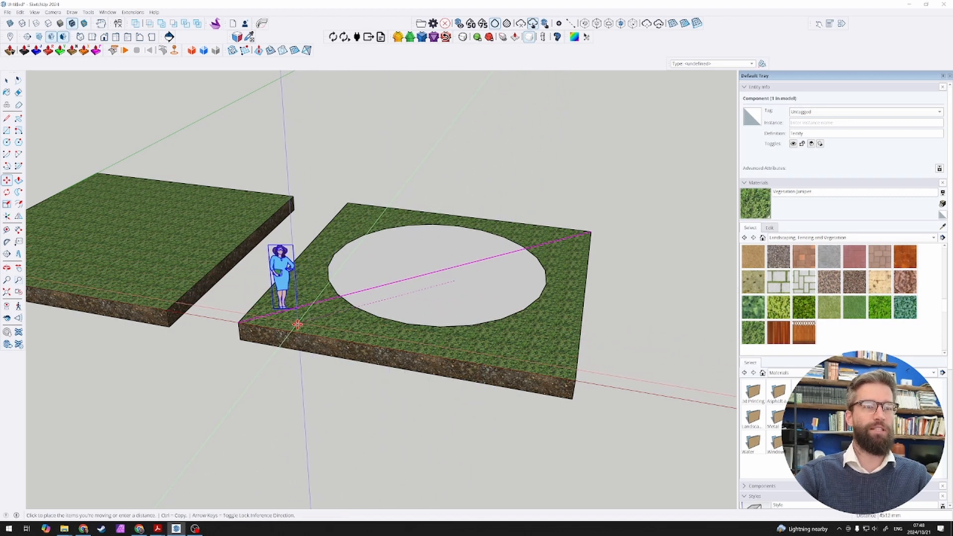
pyautogui.click(296, 325)
pyautogui.scroll(5, 377, 299)
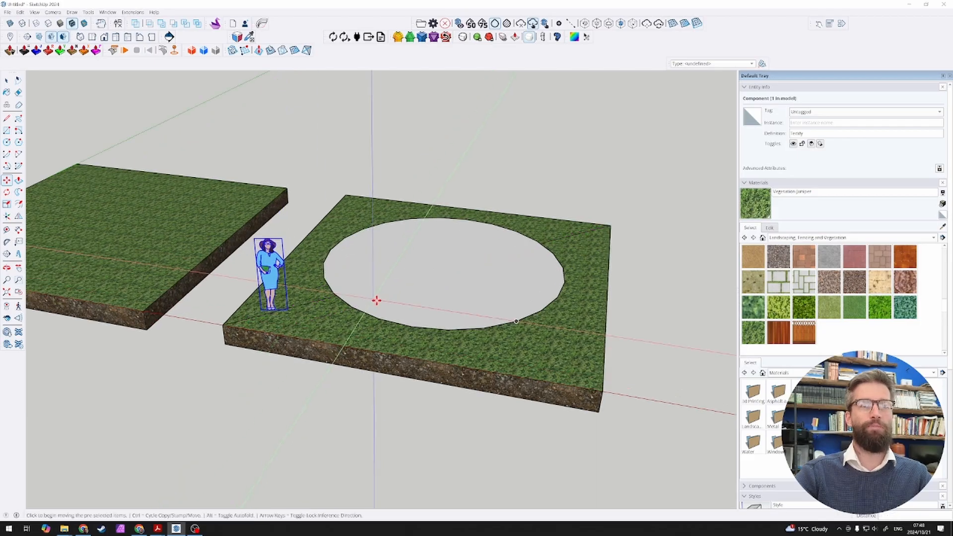
# Step: Select the circle's edge and set its number of segments to 48
pyautogui.press('space')
pyautogui.click(387, 316)
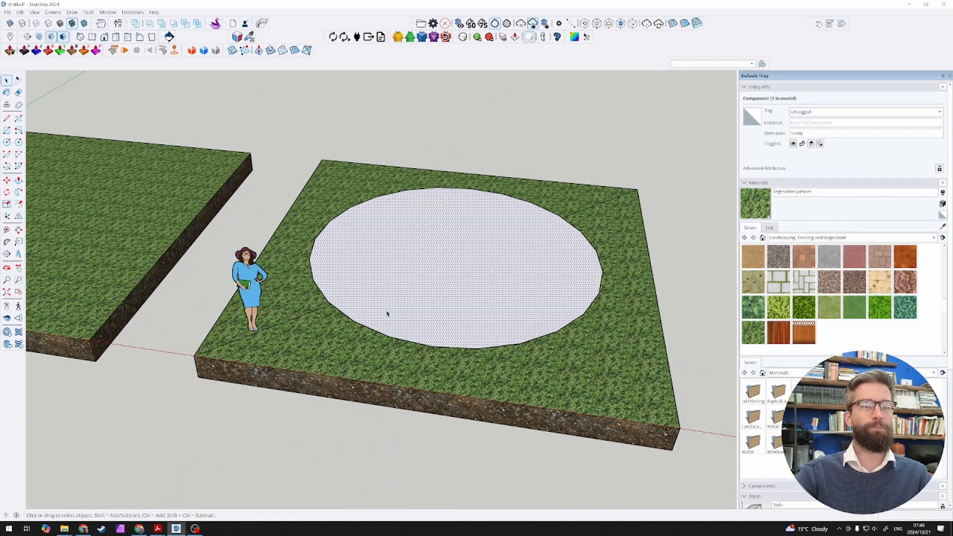
pyautogui.moveTo(493, 294); pyautogui.dragTo(532, 324, button='middle')
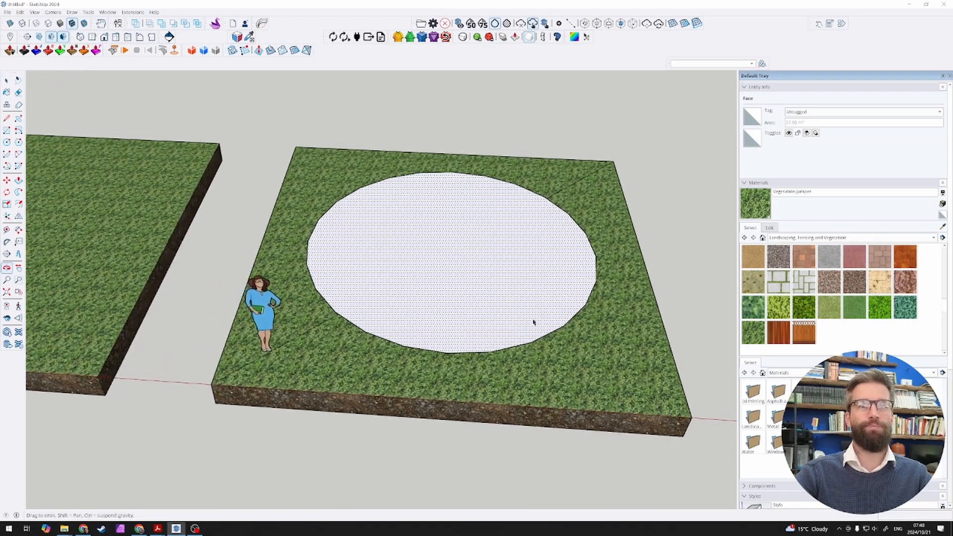
pyautogui.click(596, 256)
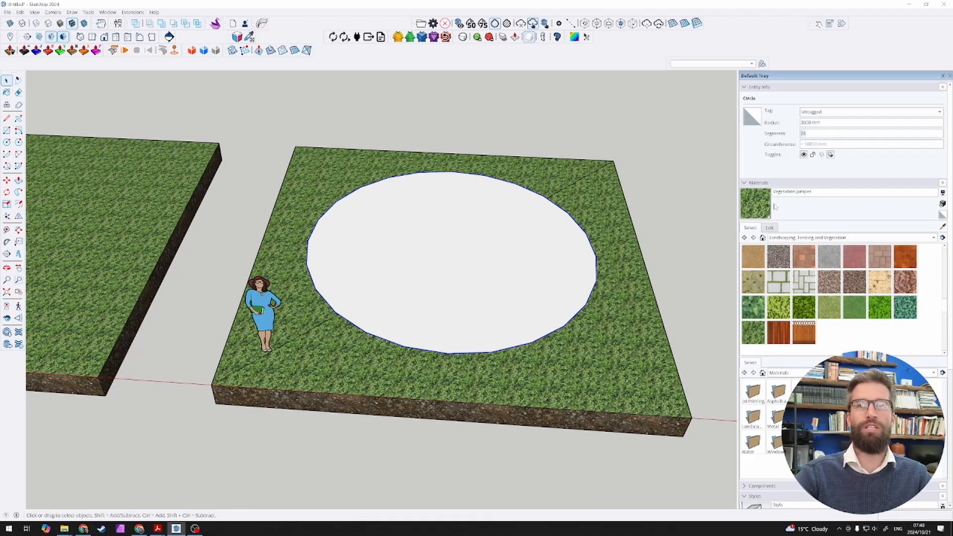
pyautogui.press('BackSpace')
pyautogui.press('BackSpace')
pyautogui.write('48')
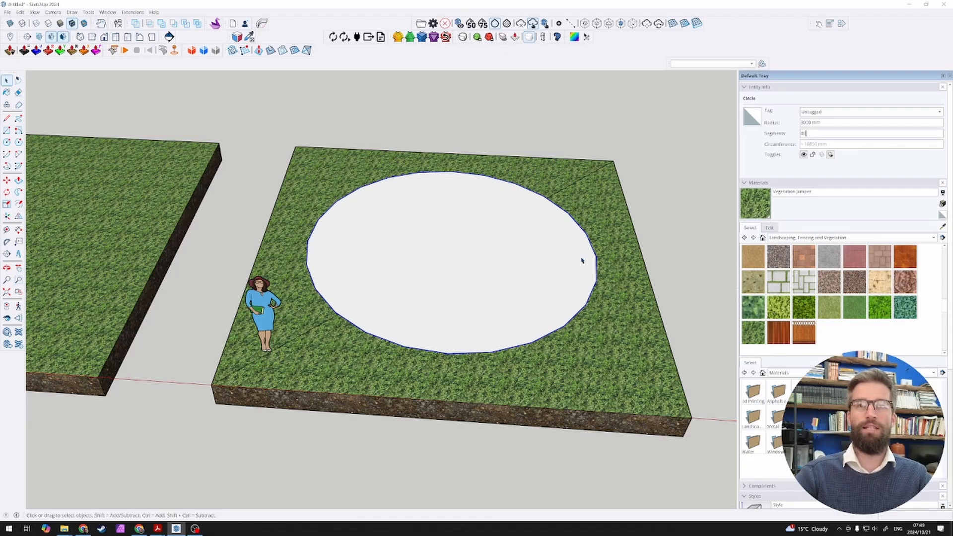
pyautogui.press('Return')
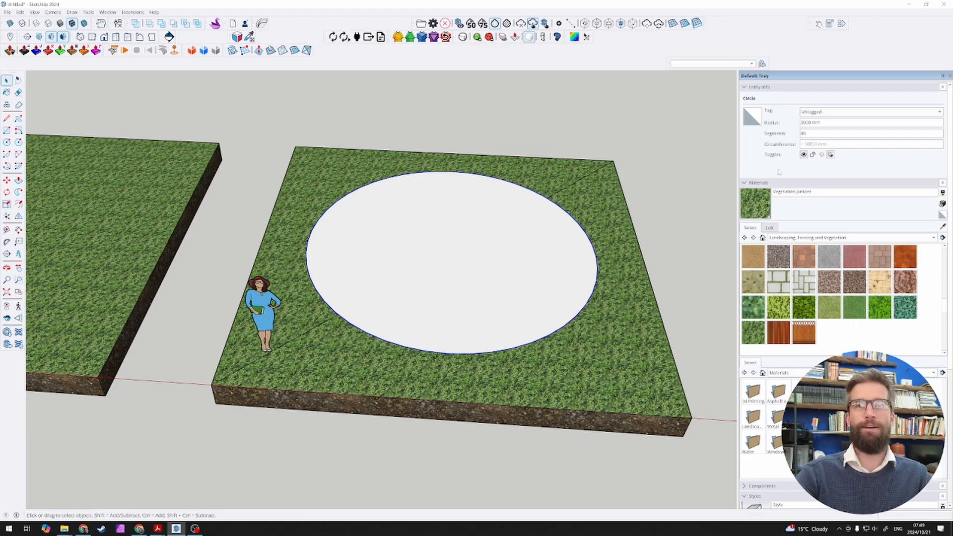
# Step: Set the circle's number of segments to 12
pyautogui.moveTo(809, 134); pyautogui.dragTo(792, 137)
pyautogui.write('12')
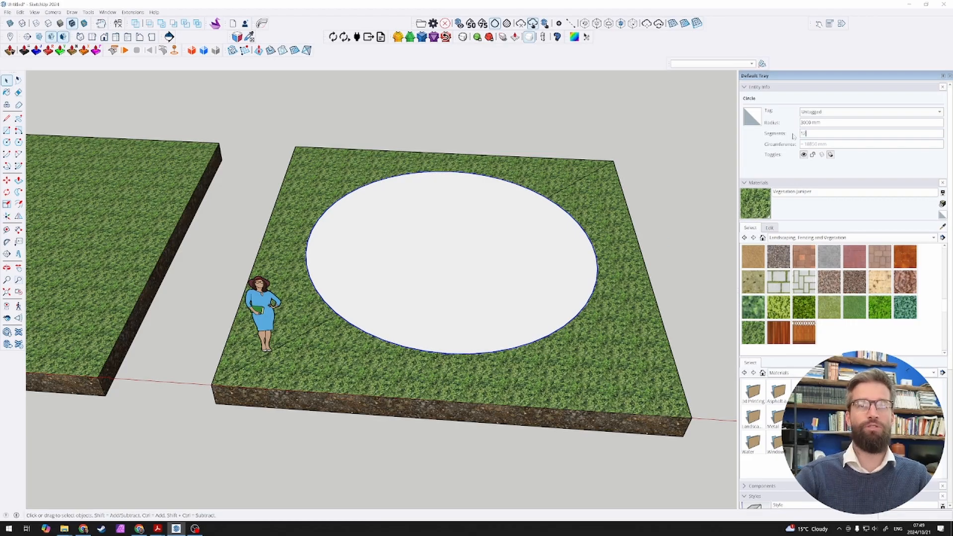
pyautogui.press('Return')
# Step: Measure one straight segment of the 12-sided circle with the Line tool, endpoint to endpoint, without keeping a line
pyautogui.moveTo(472, 271); pyautogui.dragTo(475, 219, button='middle')
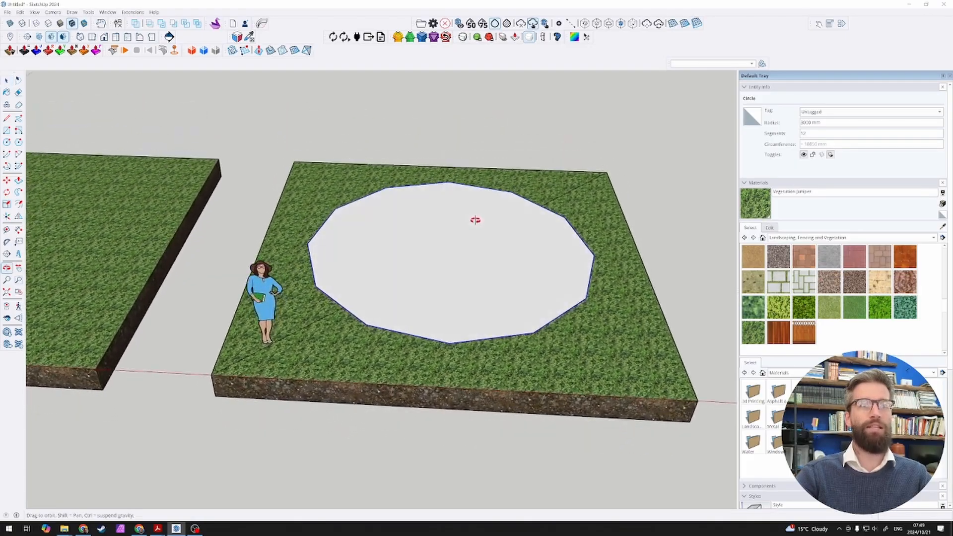
pyautogui.scroll(1, 474, 220)
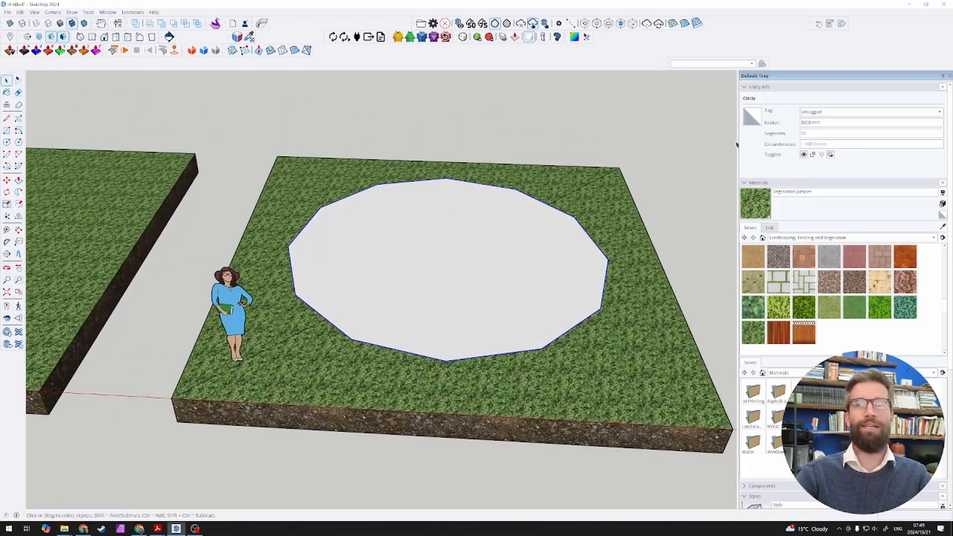
pyautogui.click(497, 329)
pyautogui.press('l')
pyautogui.click(446, 253)
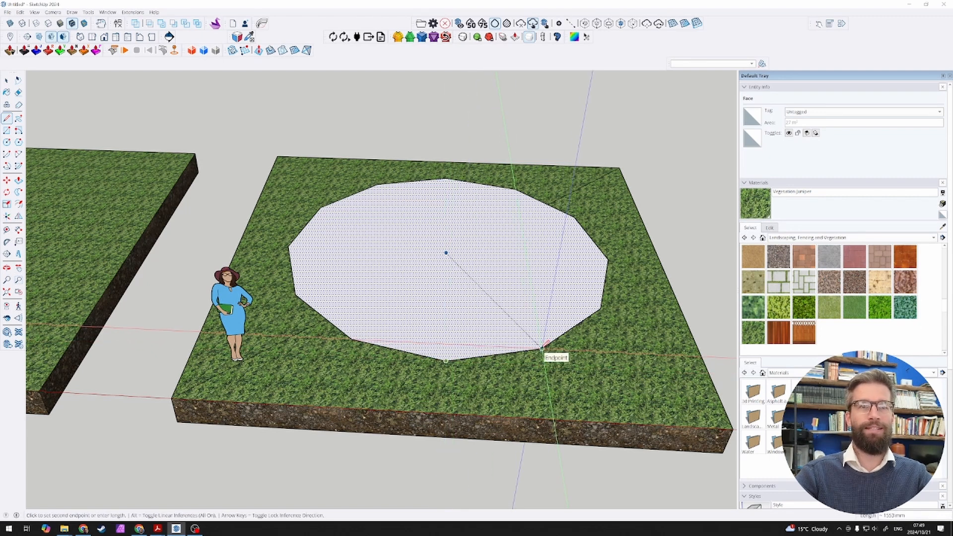
pyautogui.click(541, 347)
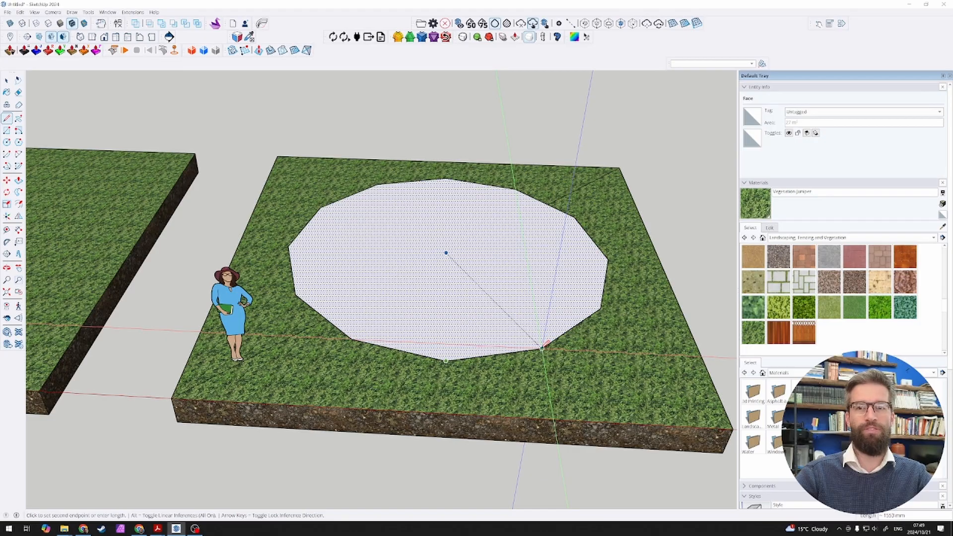
pyautogui.press('space')
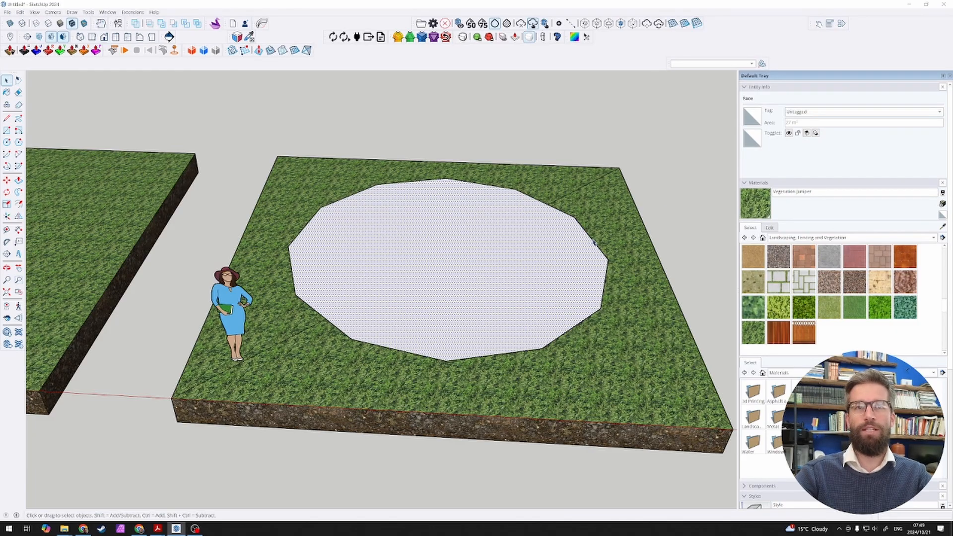
# Step: Select the circle's edge again and set its number of segments to 24
pyautogui.click(597, 244)
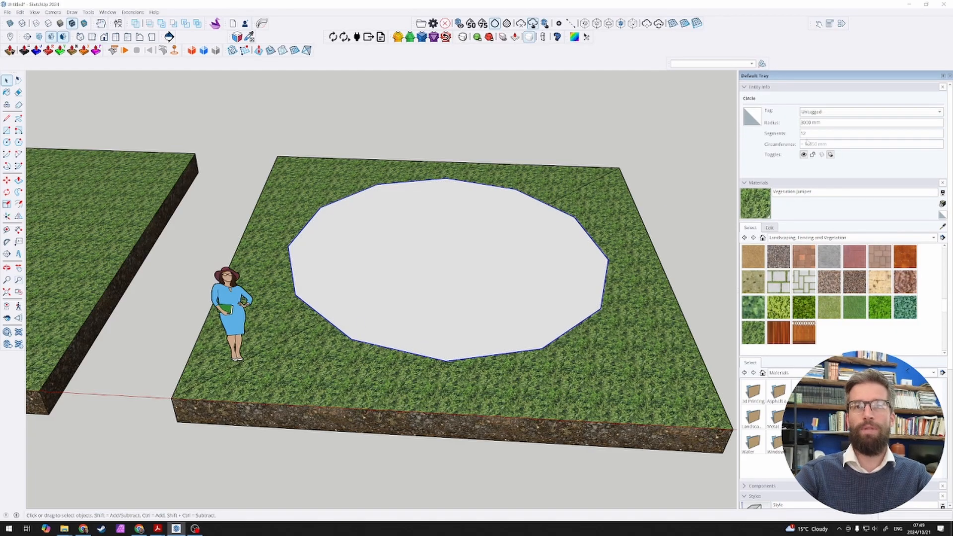
pyautogui.moveTo(809, 134); pyautogui.dragTo(773, 135)
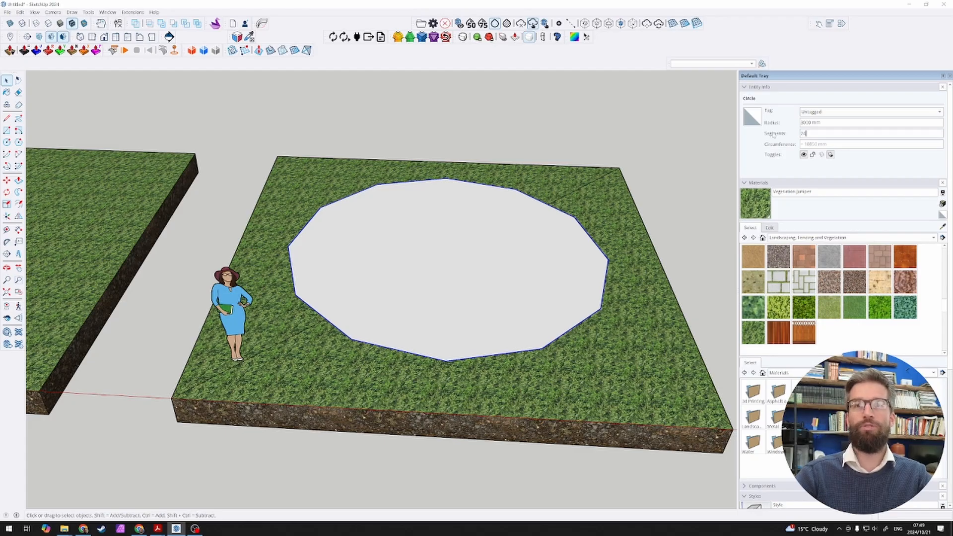
pyautogui.press('Return')
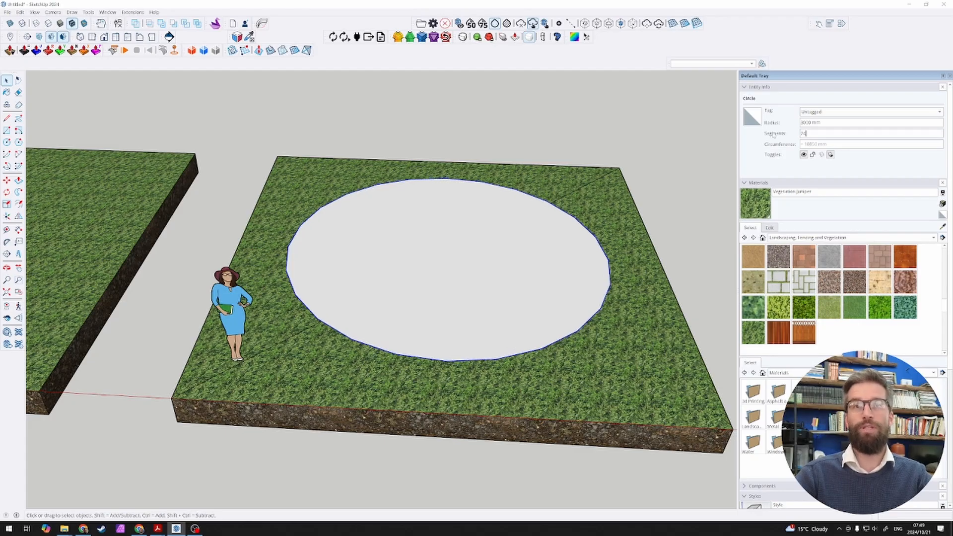
# Step: Measure one straight segment of the 24-sided circle with the Line tool, from endpoint to endpoint, without keeping a line
pyautogui.click(604, 296)
pyautogui.press('l')
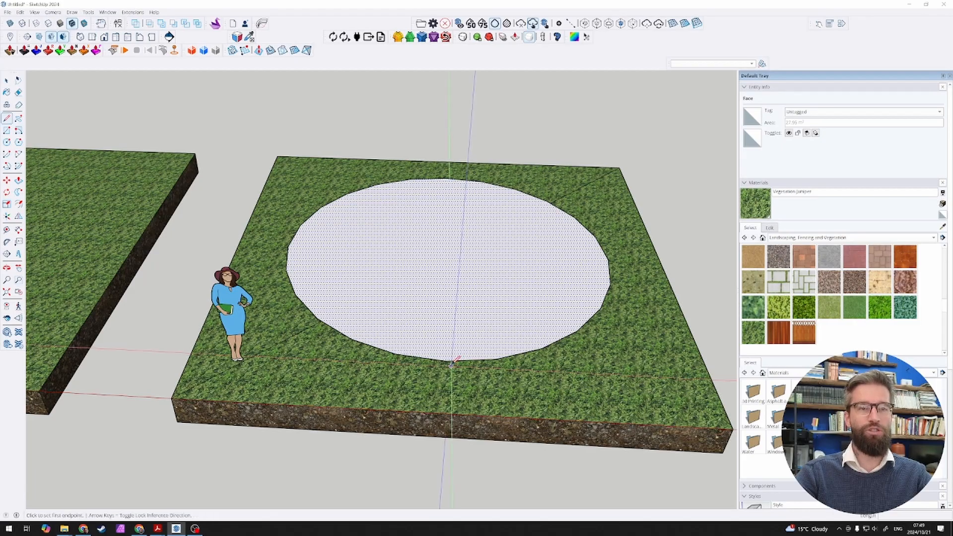
pyautogui.click(445, 360)
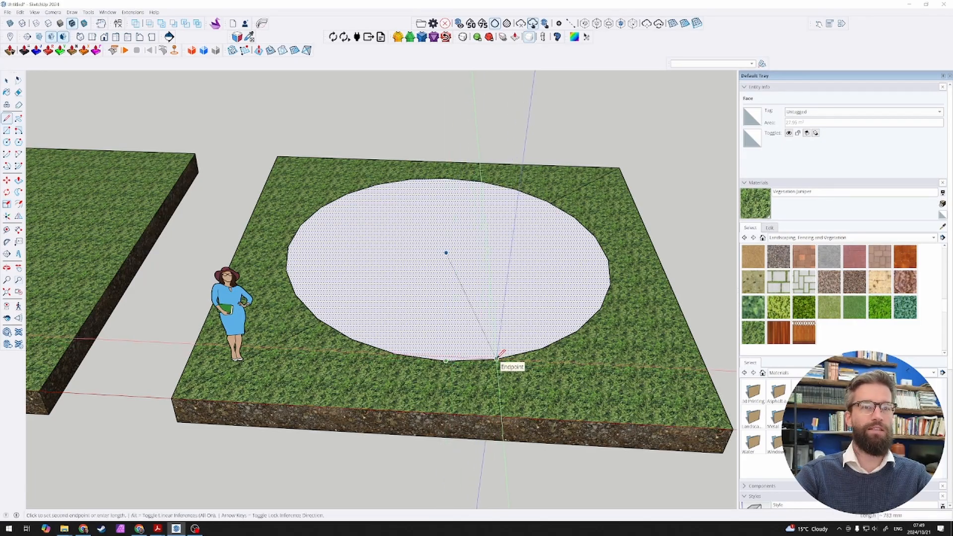
pyautogui.click(496, 358)
pyautogui.press('space')
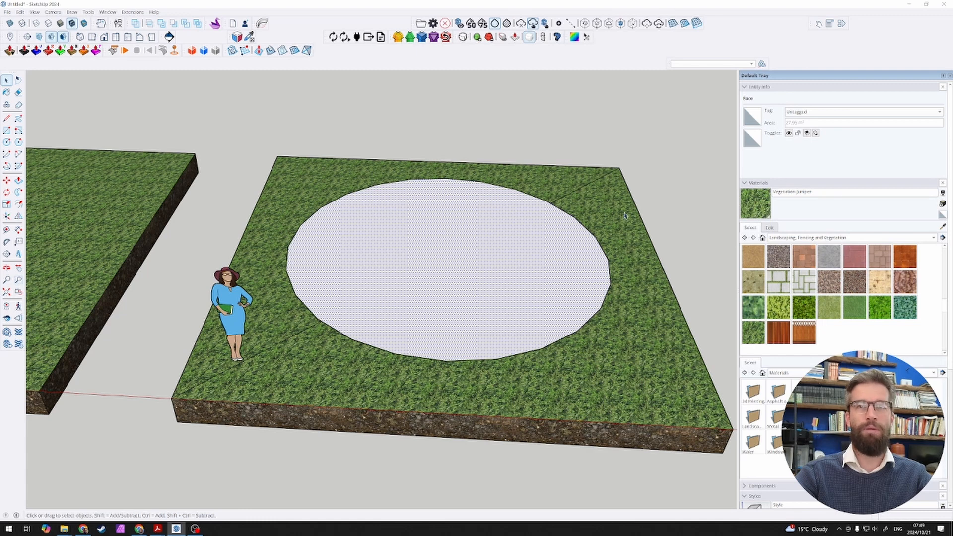
# Step: Select the circle's edge and set its number of segments to 36
pyautogui.click(580, 226)
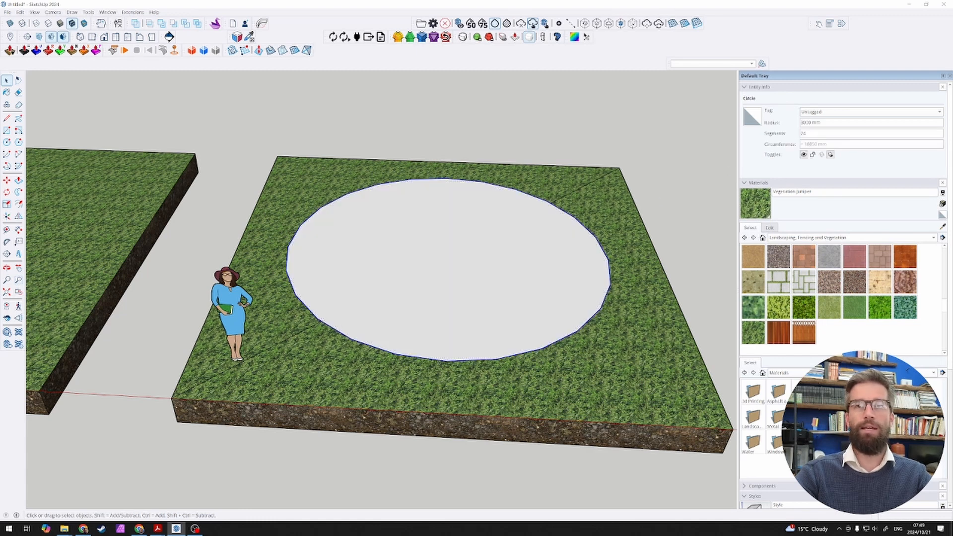
pyautogui.click(802, 133)
pyautogui.write('16')
pyautogui.press('Return')
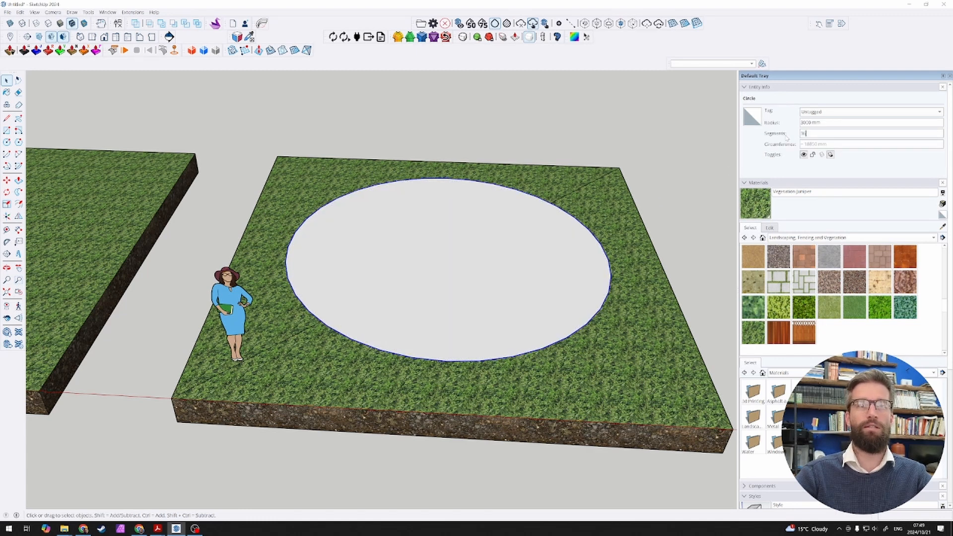
# Step: Measure one segment of the 36-sided circle with the Line tool, without keeping a line, and clear the selection
pyautogui.press('l')
pyautogui.click(446, 253)
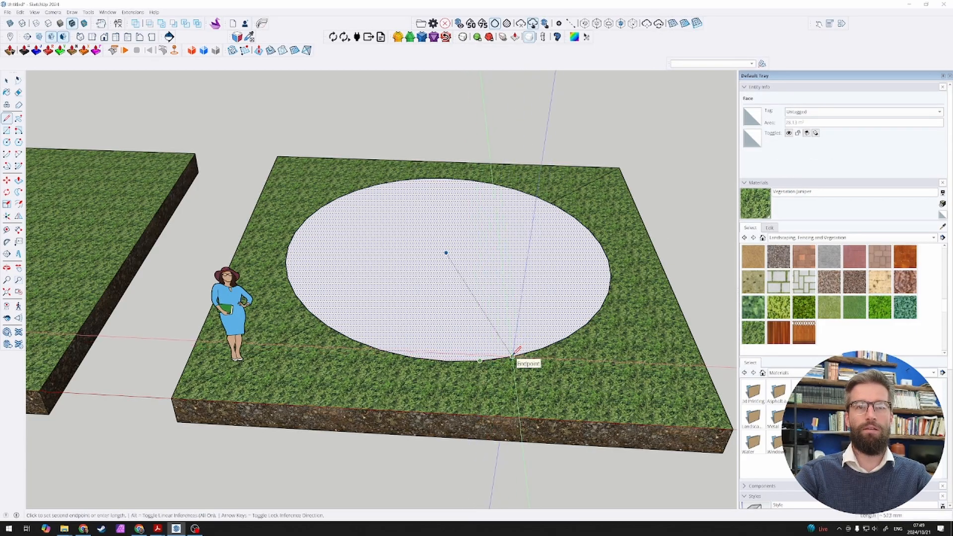
pyautogui.press('space')
pyautogui.click(530, 151)
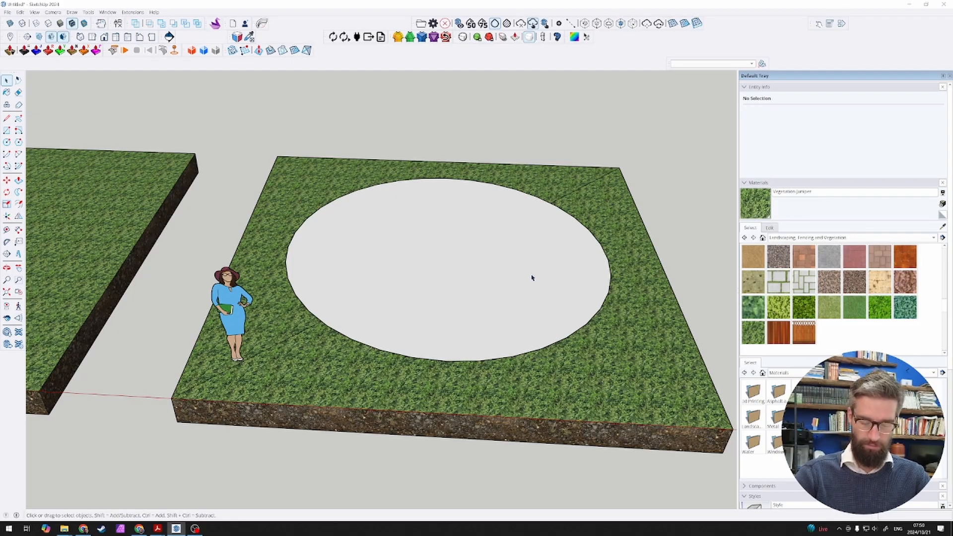
# Step: Copy the slab with its circle and the figure along the red axis, using the spacing between the first two slabs
pyautogui.moveTo(475, 289); pyautogui.dragTo(425, 298, button='middle')
pyautogui.scroll(-3, 424, 298)
pyautogui.click(423, 309)
pyautogui.scroll(2, 416, 304)
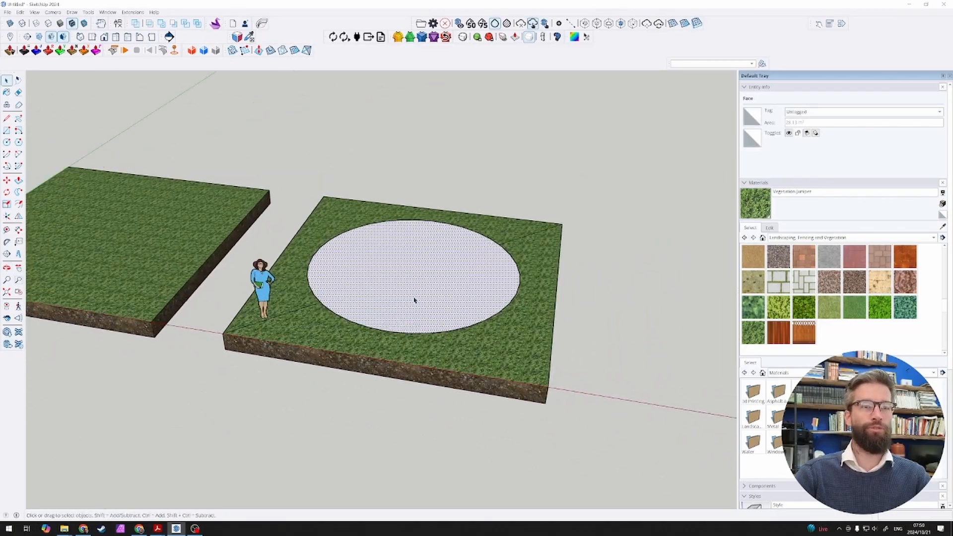
pyautogui.scroll(1, 424, 298)
pyautogui.scroll(-4, 382, 281)
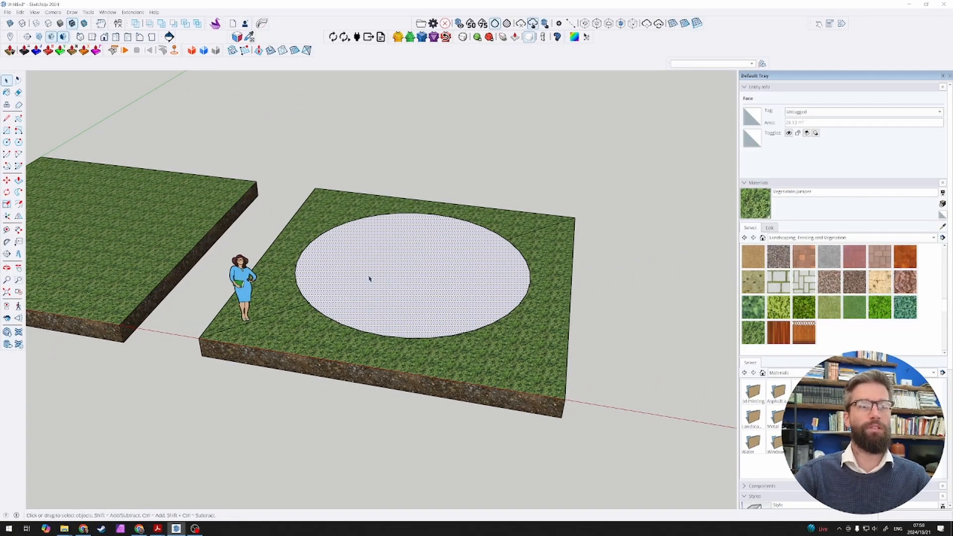
pyautogui.moveTo(249, 193); pyautogui.dragTo(538, 392)
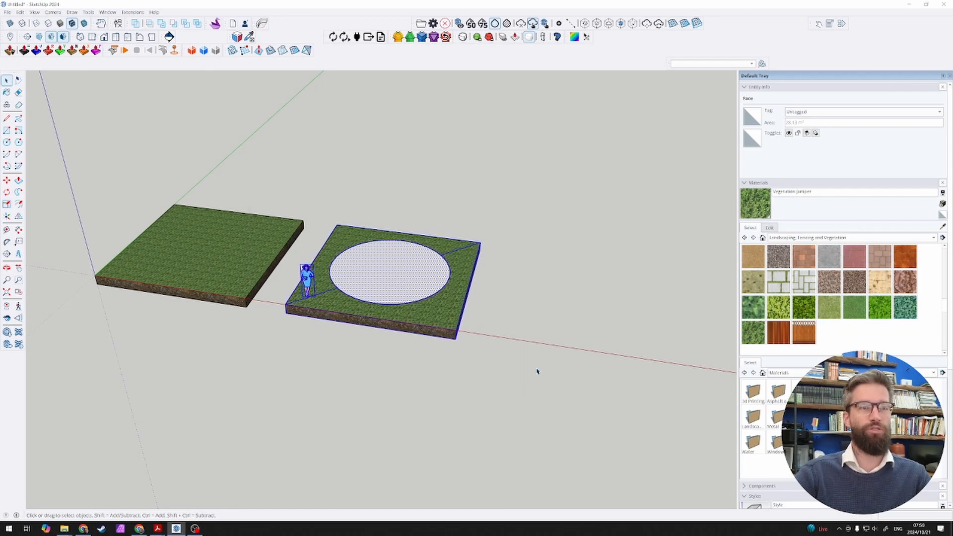
pyautogui.press('m')
pyautogui.press('ctrl')
pyautogui.click(245, 306)
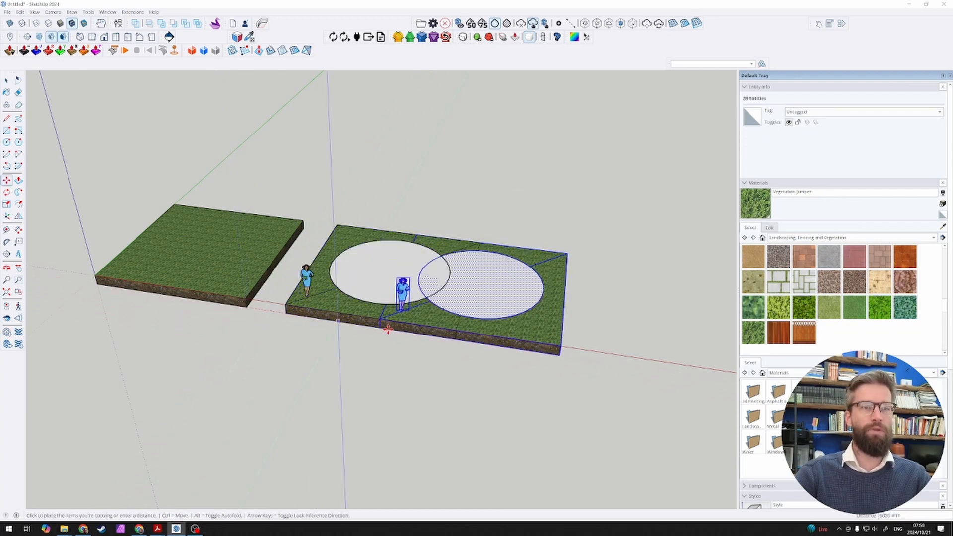
pyautogui.click(455, 338)
pyautogui.press('space')
pyautogui.click(389, 359)
pyautogui.scroll(-3, 422, 355)
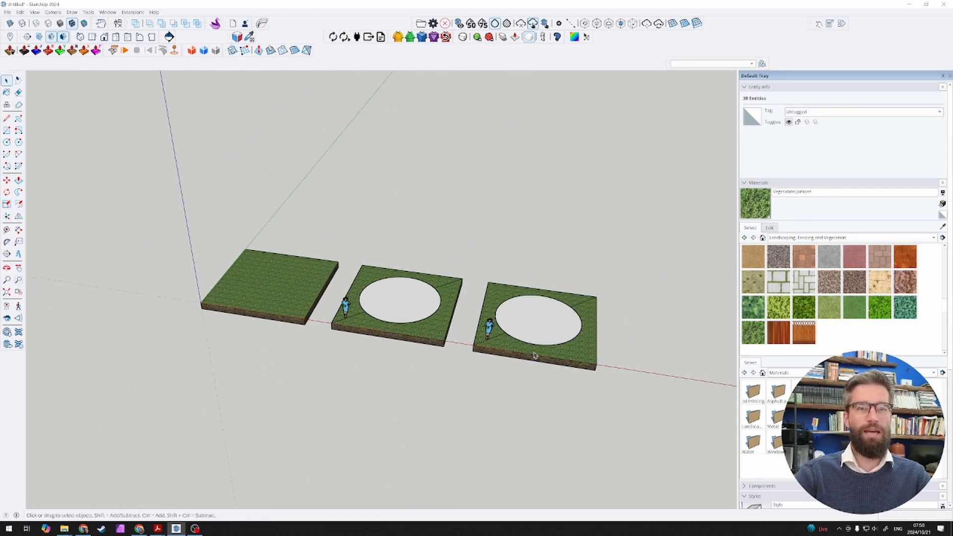
# Step: Delete the duplicate figure standing on the third slab
pyautogui.scroll(3, 556, 337)
pyautogui.click(419, 327)
pyautogui.scroll(2, 418, 327)
pyautogui.press('Delete')
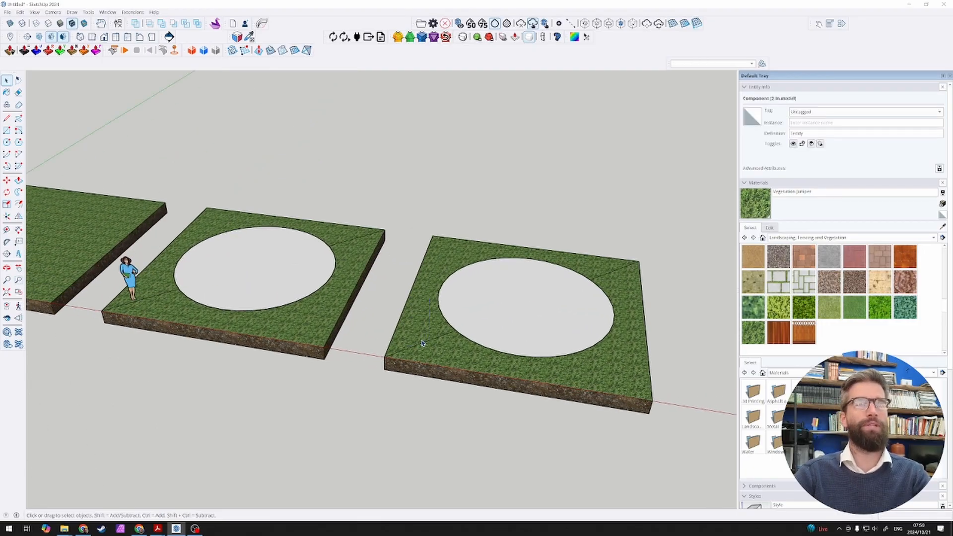
# Step: Select the circular face with its edge on the third slab and cut it from the model
pyautogui.click(423, 343)
pyautogui.click(504, 325)
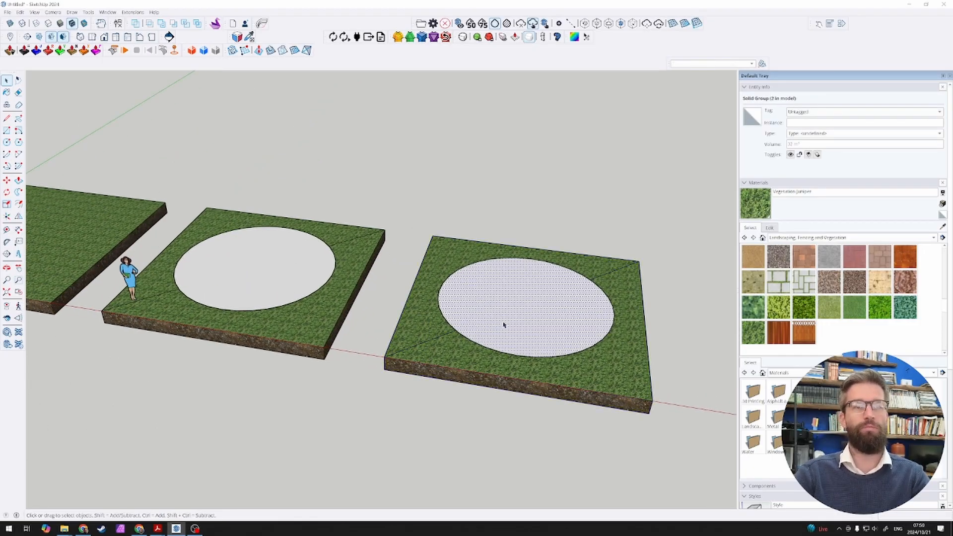
pyautogui.rightClick(504, 325)
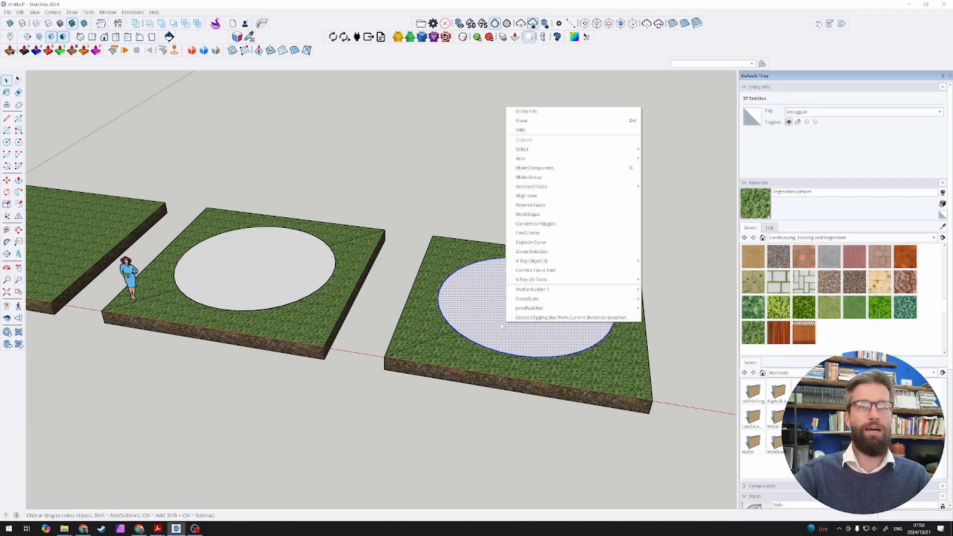
pyautogui.click(504, 318)
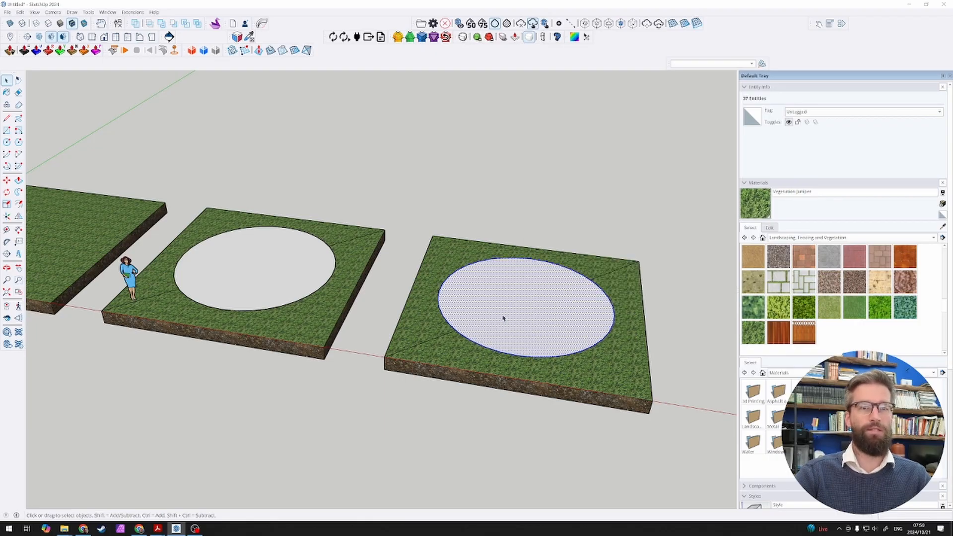
pyautogui.press('Delete')
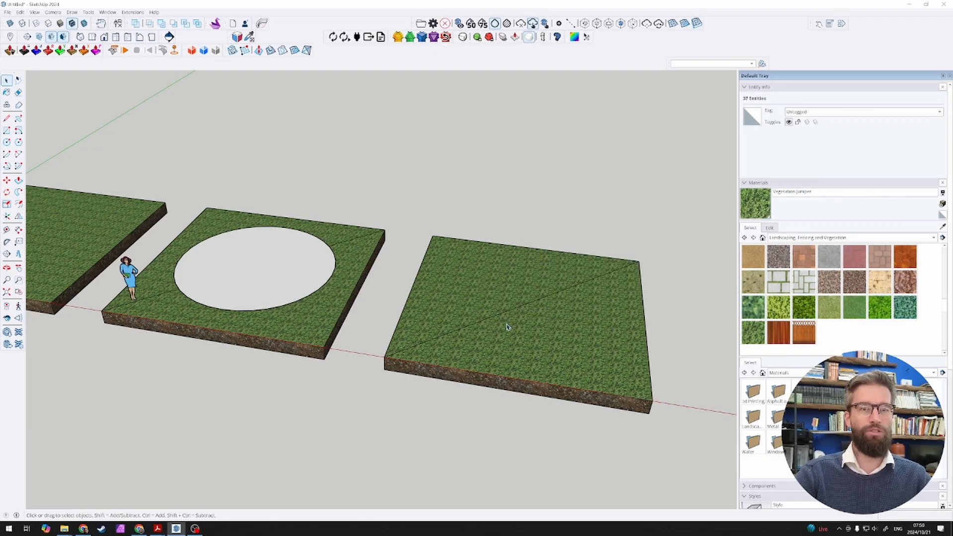
# Step: Open the third slab's group for editing and paste the cut circle in place on its grass surface
pyautogui.doubleClick(503, 318)
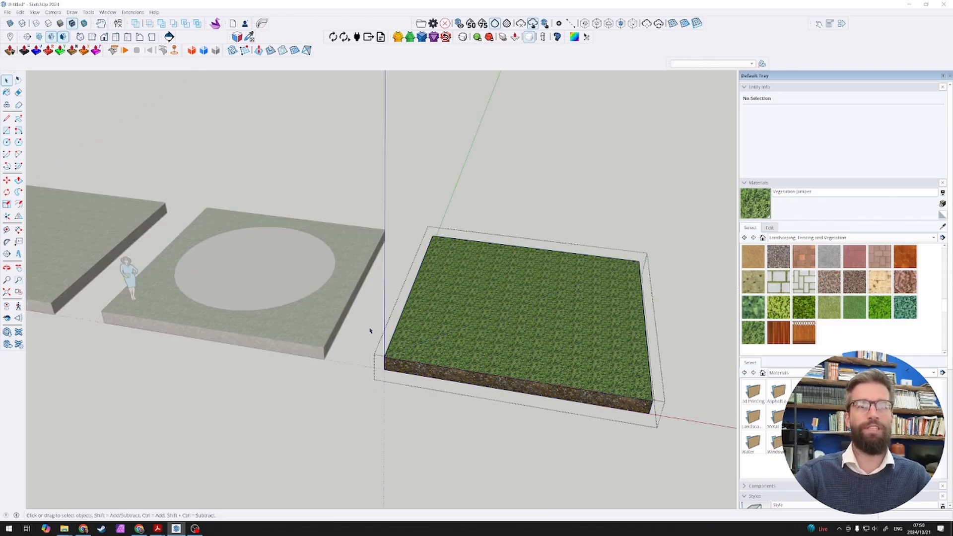
pyautogui.click(578, 224)
pyautogui.click(462, 320)
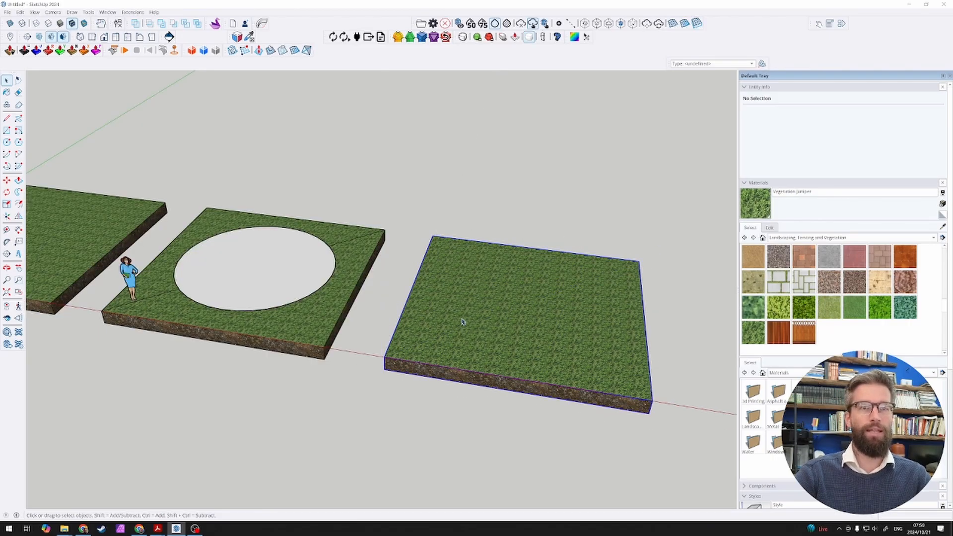
pyautogui.doubleClick(476, 316)
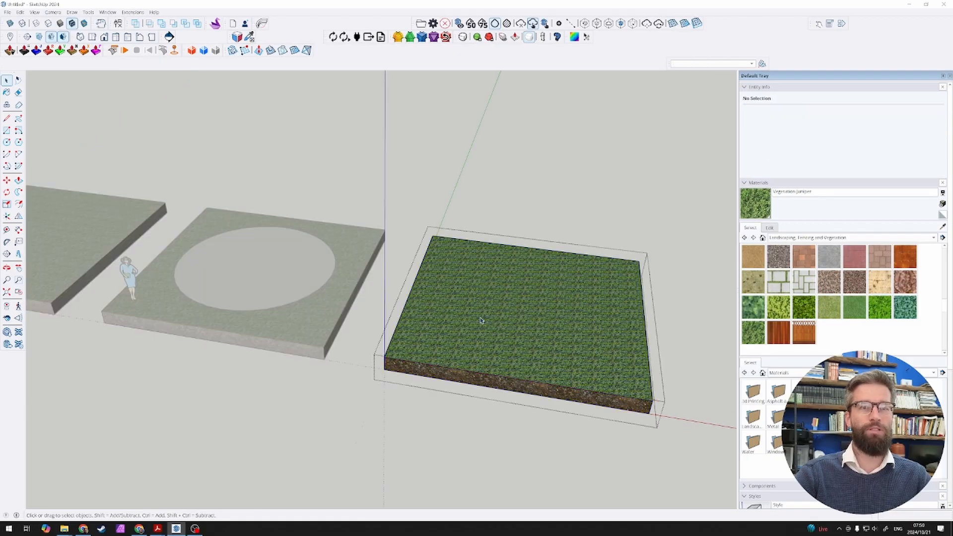
pyautogui.click(497, 325)
pyautogui.hotkey('ctrl', 'shift', 'v')
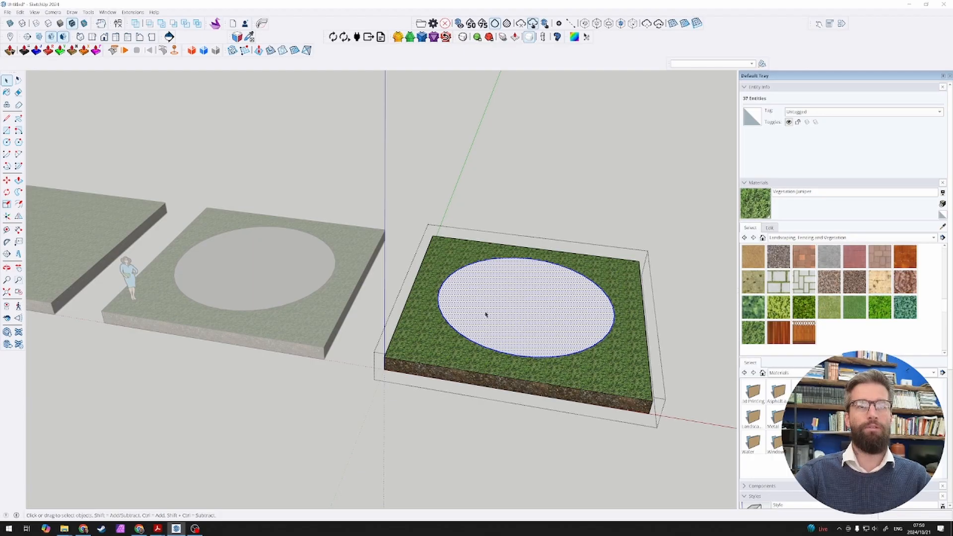
pyautogui.click(20, 12)
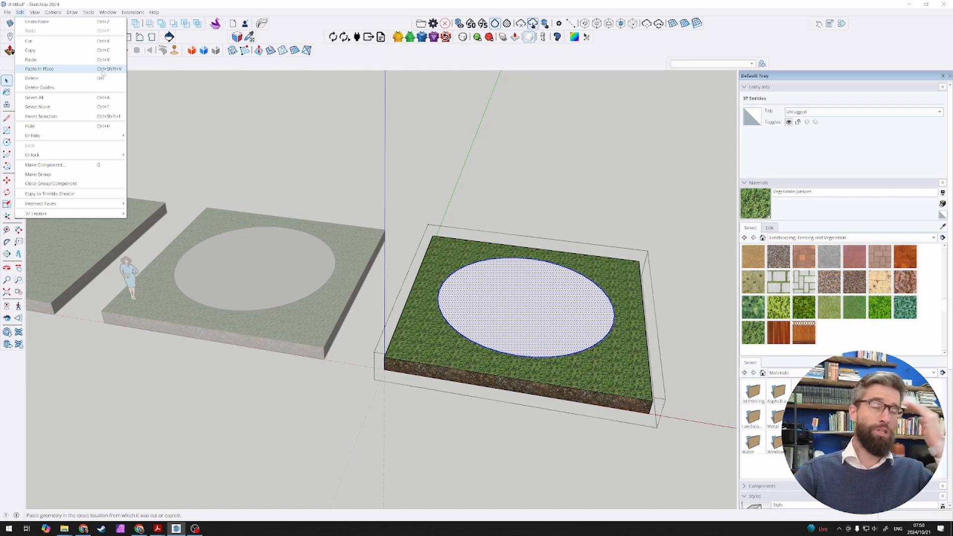
pyautogui.click(124, 69)
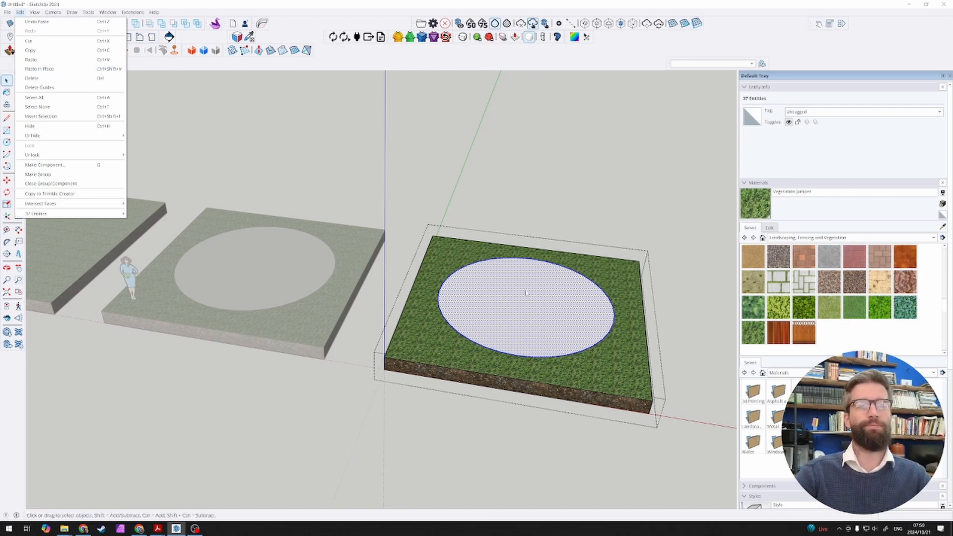
# Step: Sample the soil material from the slab's side, paint the circular face with it, and close the group
pyautogui.scroll(4, 530, 307)
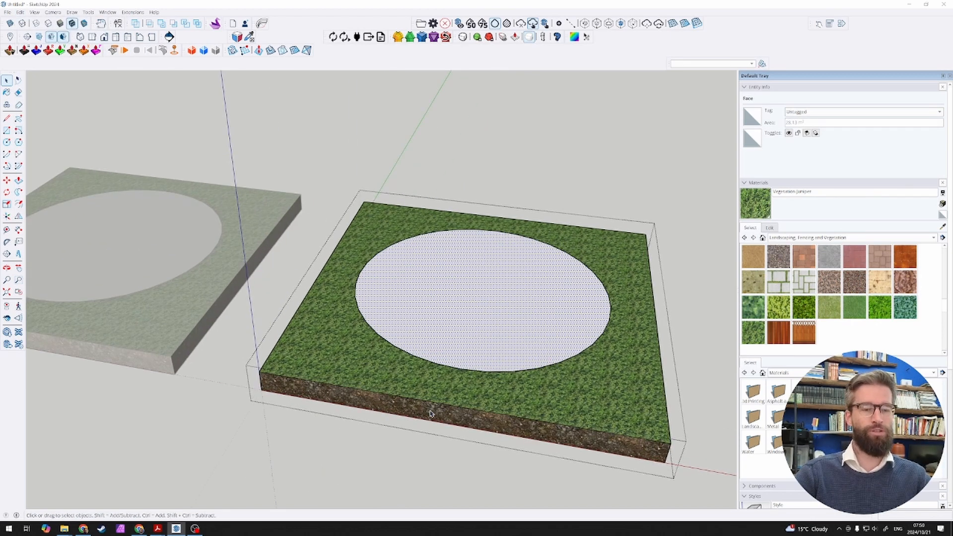
pyautogui.press('b')
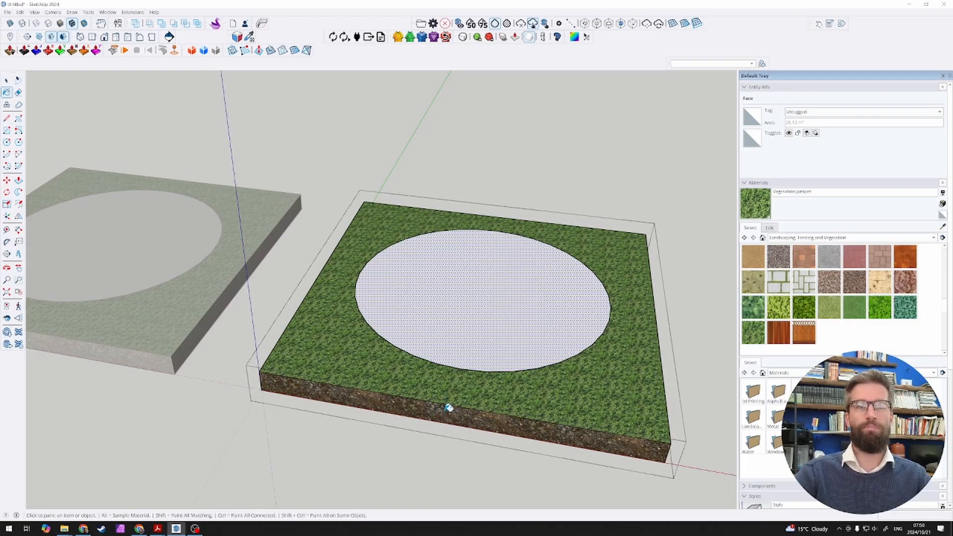
pyautogui.press('alt')
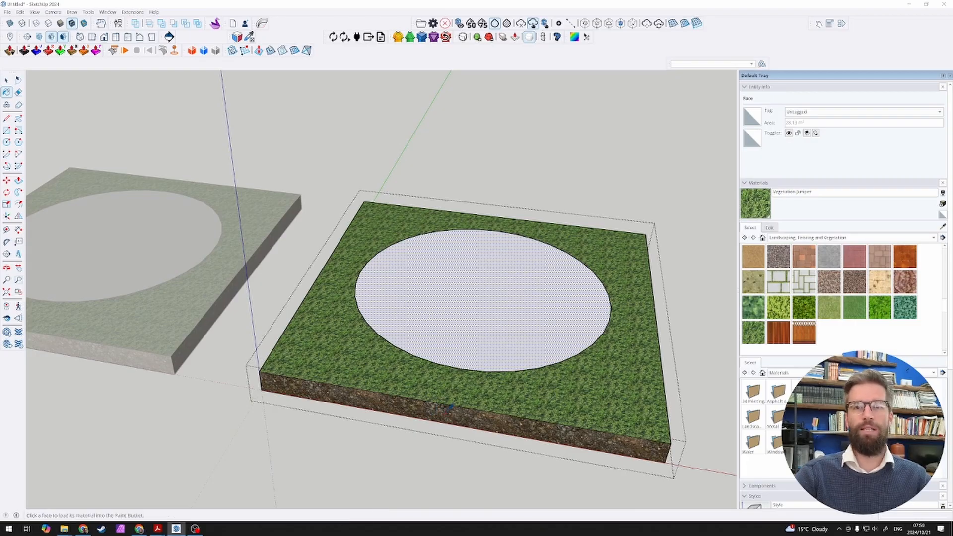
pyautogui.keyDown('alt'); pyautogui.click(449, 407); pyautogui.keyUp('alt')
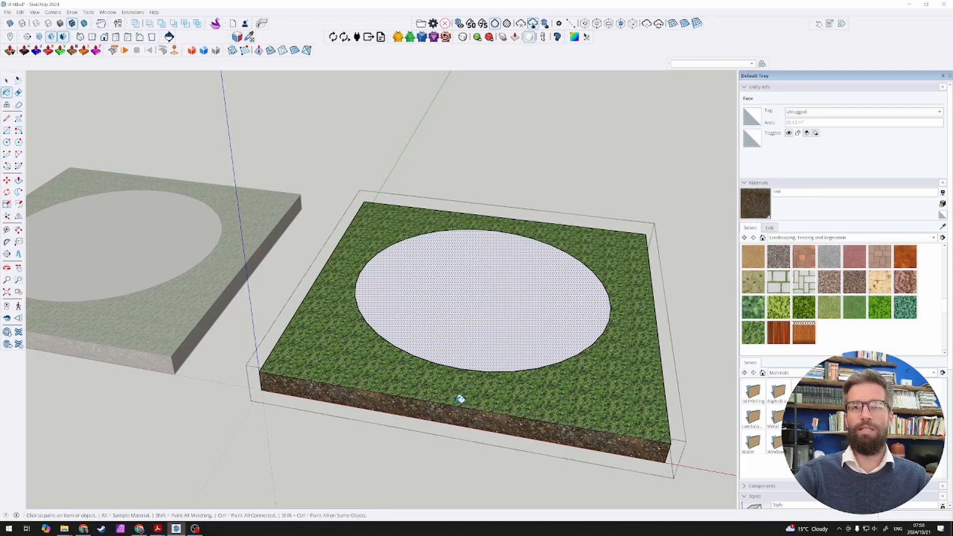
pyautogui.click(501, 325)
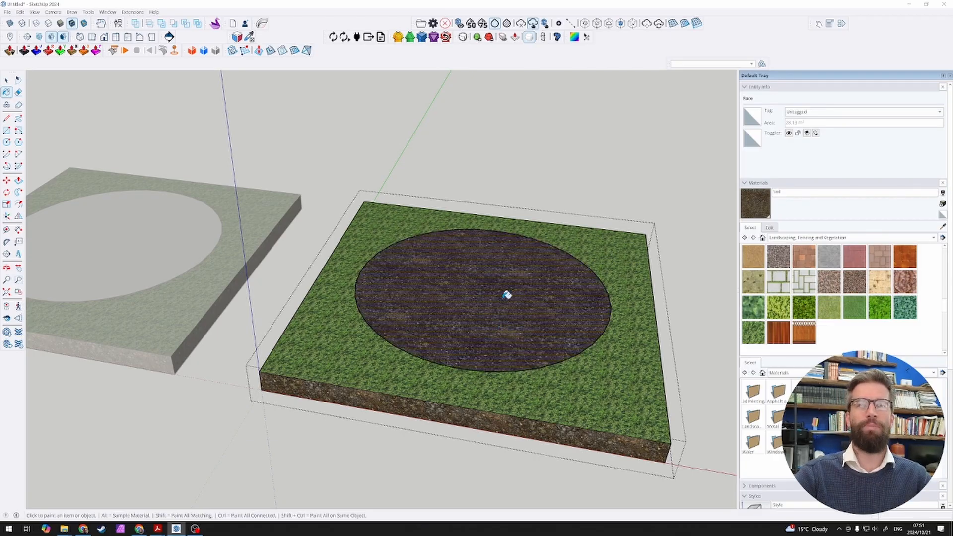
pyautogui.press('space')
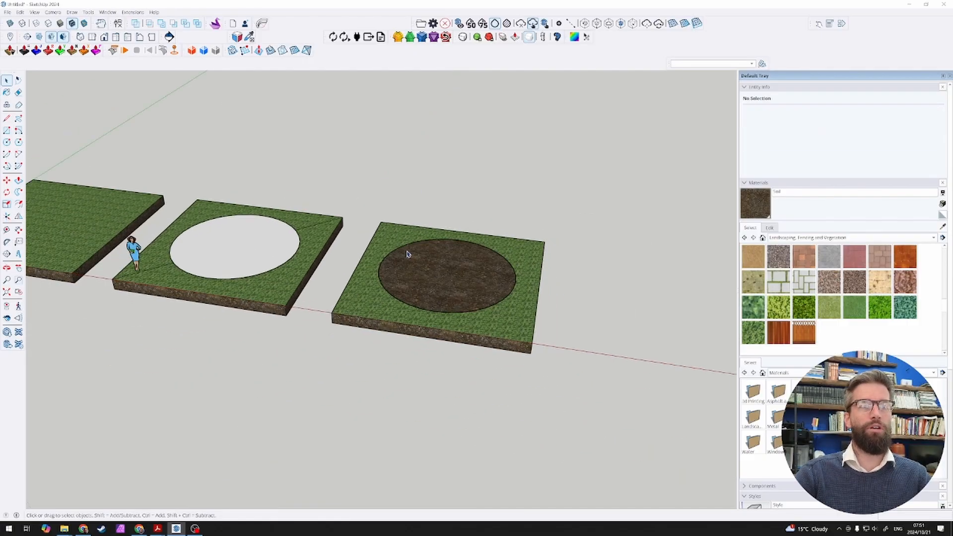
# Step: Copy the third slab's group 10000 mm along the red axis to make a fourth slab
pyautogui.click(425, 280)
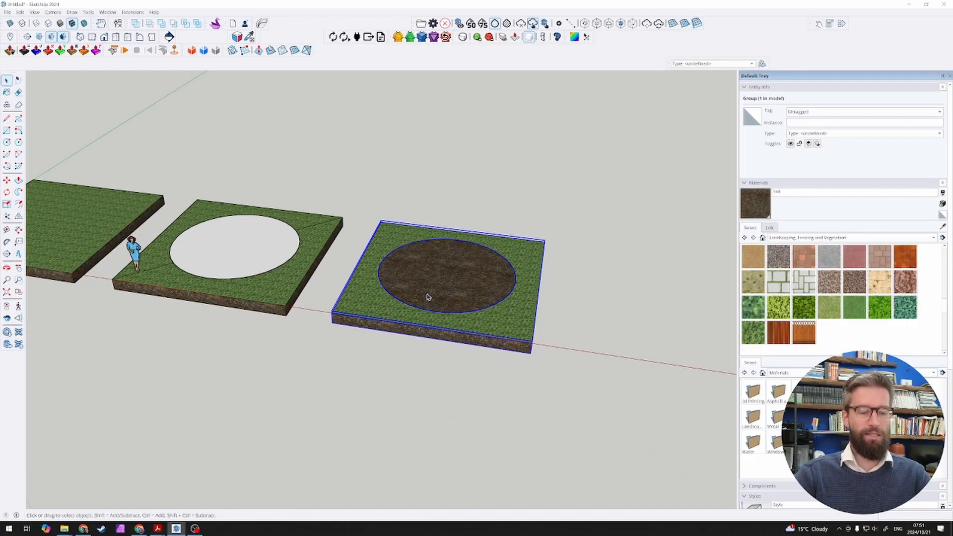
pyautogui.press('m')
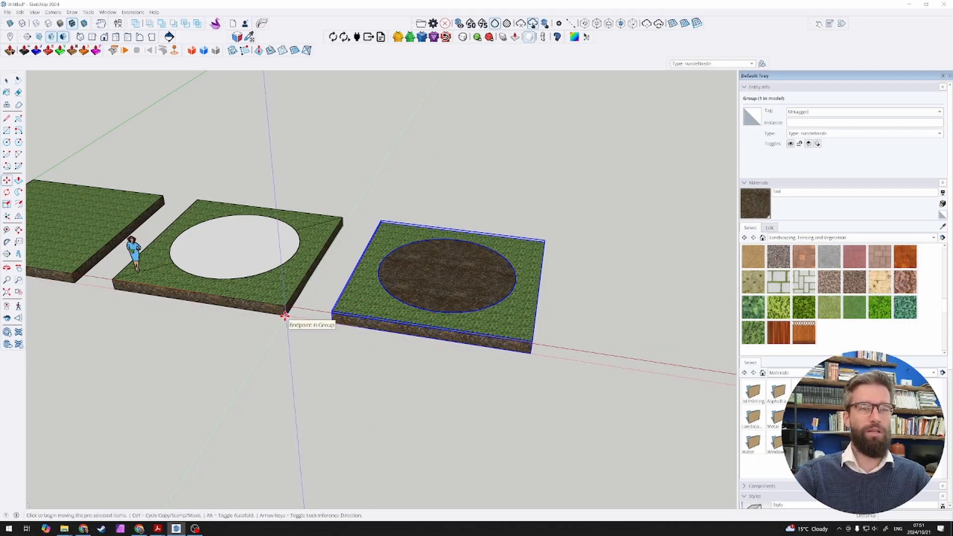
pyautogui.click(286, 323)
pyautogui.press('ctrl')
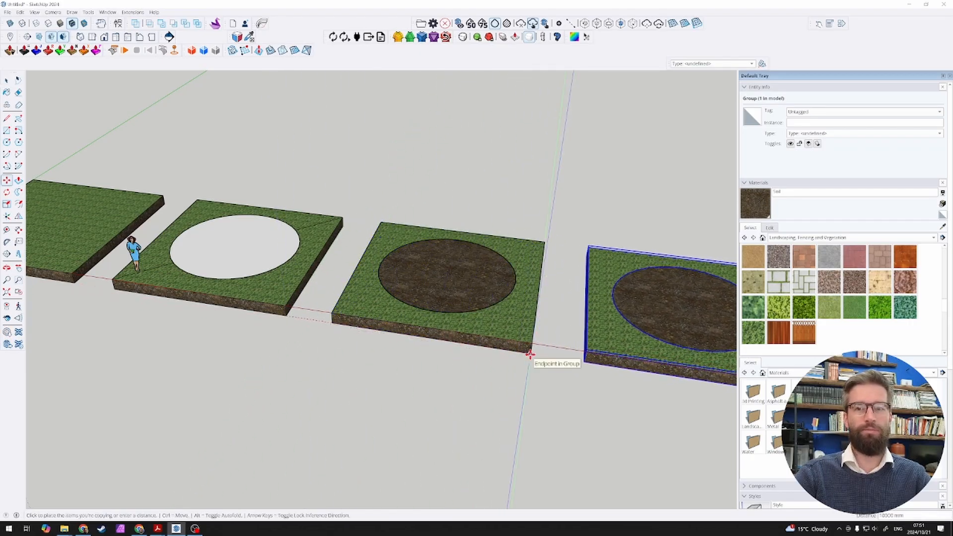
pyautogui.click(530, 360)
pyautogui.press('space')
pyautogui.press('g')
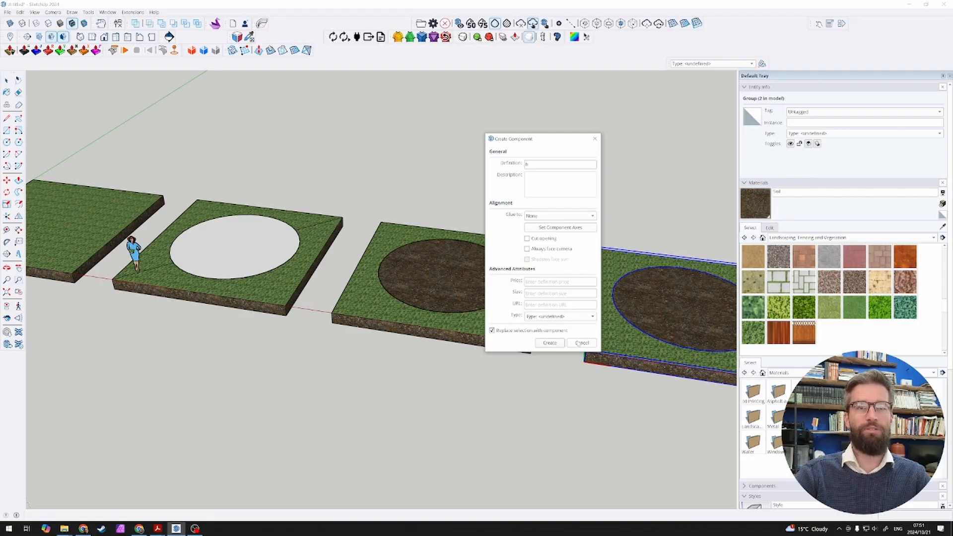
pyautogui.click(582, 343)
# Step: Open the fourth slab's group, copy its circular soil face, and place the copy in position outside the group
pyautogui.keyDown('shift'); pyautogui.moveTo(594, 384); pyautogui.dragTo(416, 333, button='middle'); pyautogui.keyUp('shift')
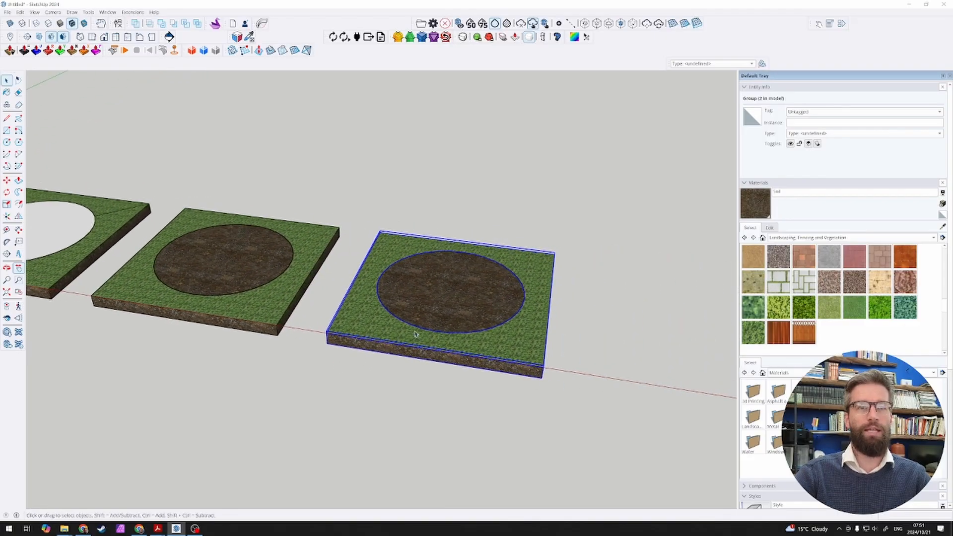
pyautogui.scroll(3, 416, 333)
pyautogui.doubleClick(428, 311)
pyautogui.click(445, 311)
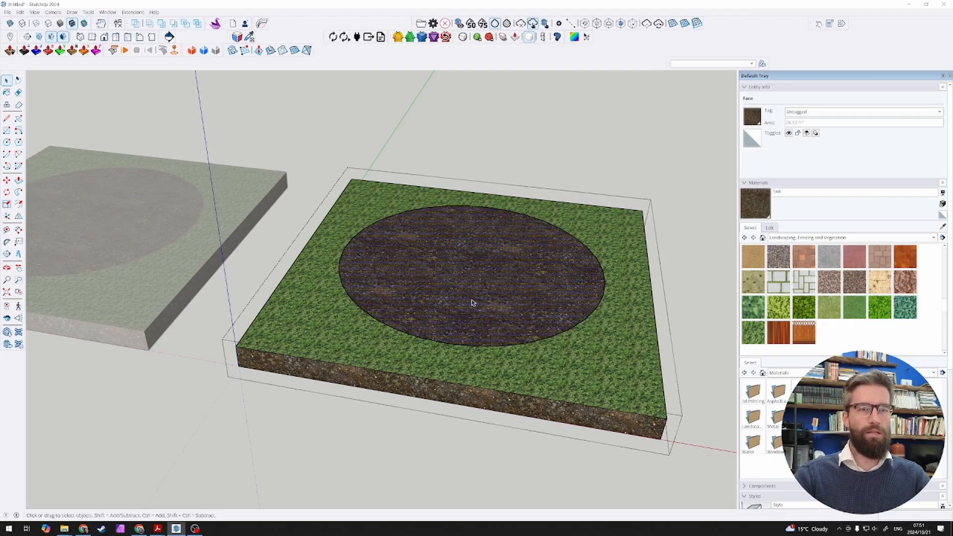
pyautogui.click(494, 177)
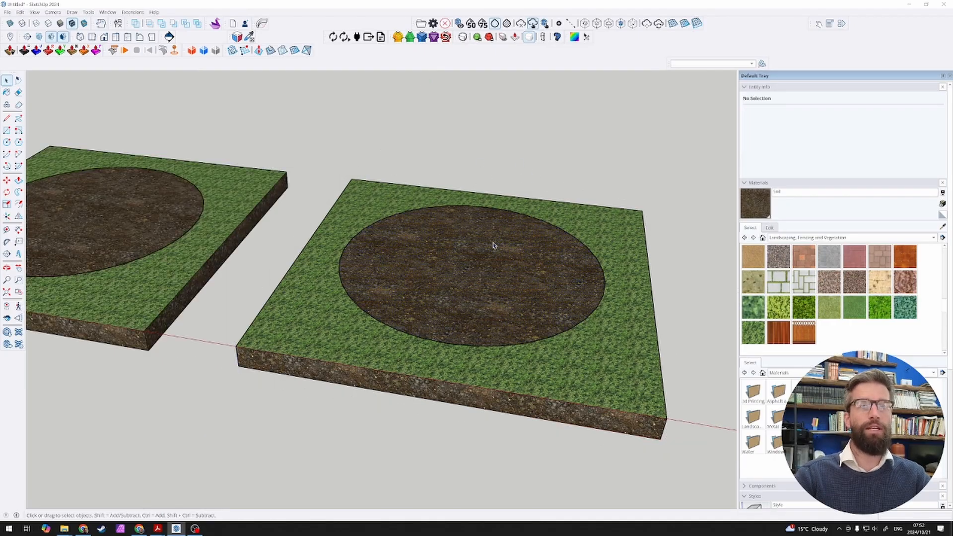
# Step: Push/Pull the loose circular soil face on the fourth slab upward into a thin disc
pyautogui.doubleClick(472, 303)
pyautogui.press('p')
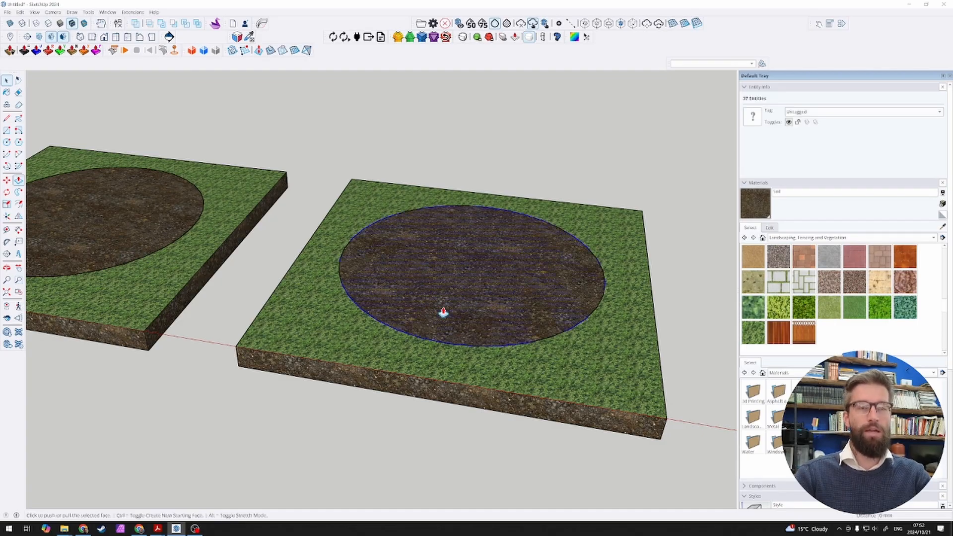
pyautogui.click(442, 314)
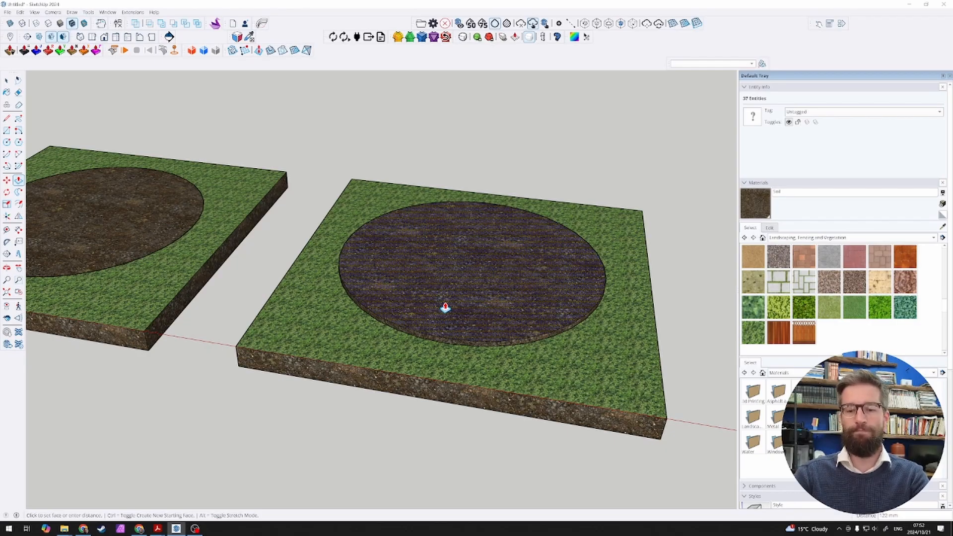
pyautogui.press('Return')
pyautogui.press('space')
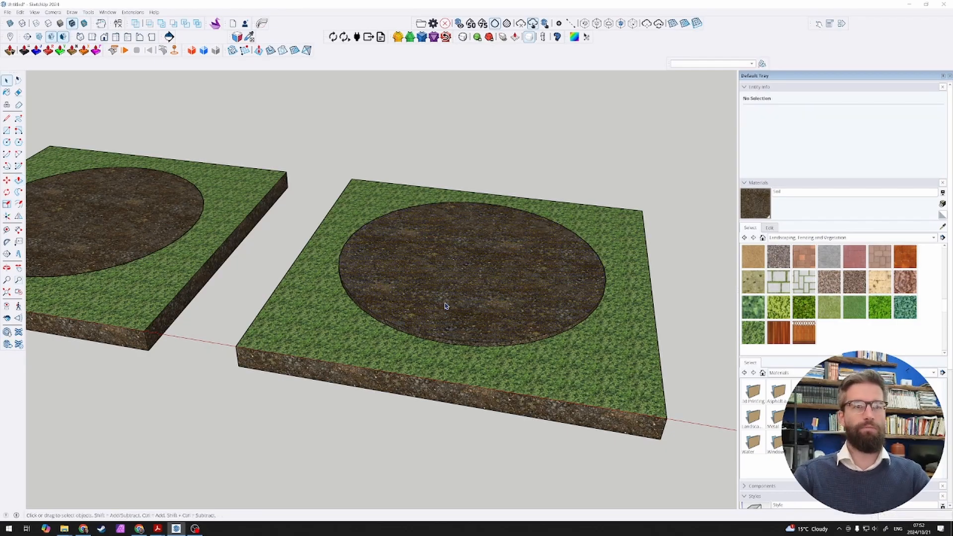
# Step: Select the whole thin soil disc on the fourth slab and make it a group
pyautogui.tripleClick(445, 306)
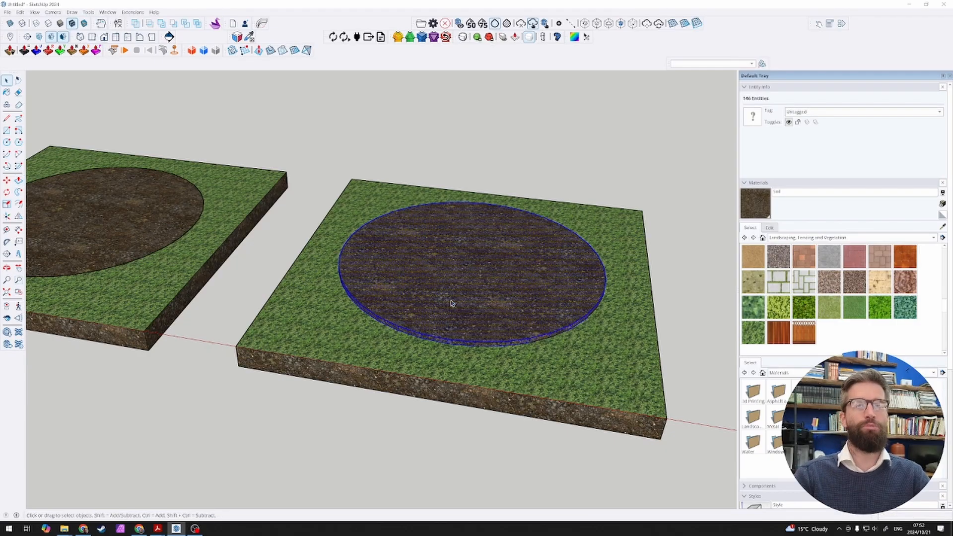
pyautogui.press('g')
pyautogui.scroll(-1, 435, 270)
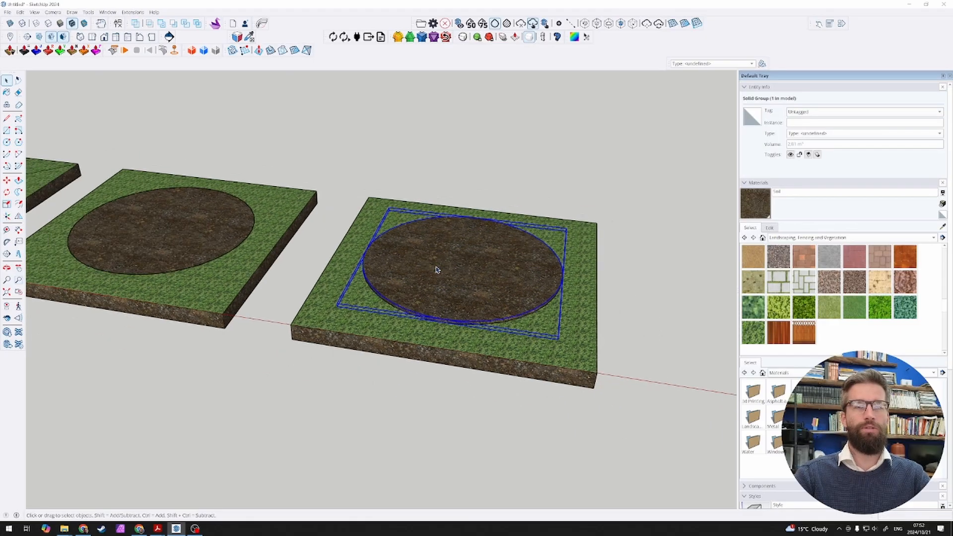
pyautogui.moveTo(436, 270); pyautogui.dragTo(430, 290, button='middle')
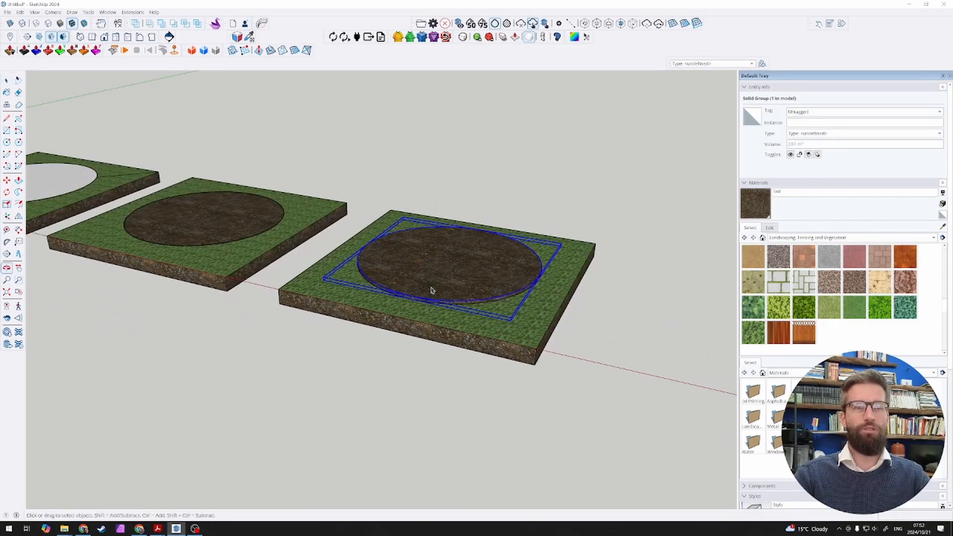
pyautogui.click(445, 322)
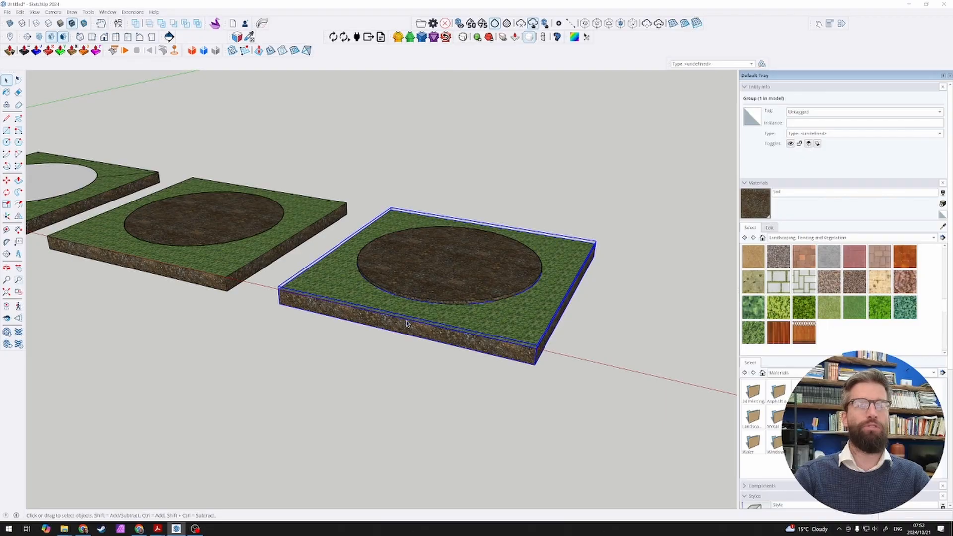
pyautogui.press('m')
pyautogui.click(464, 395)
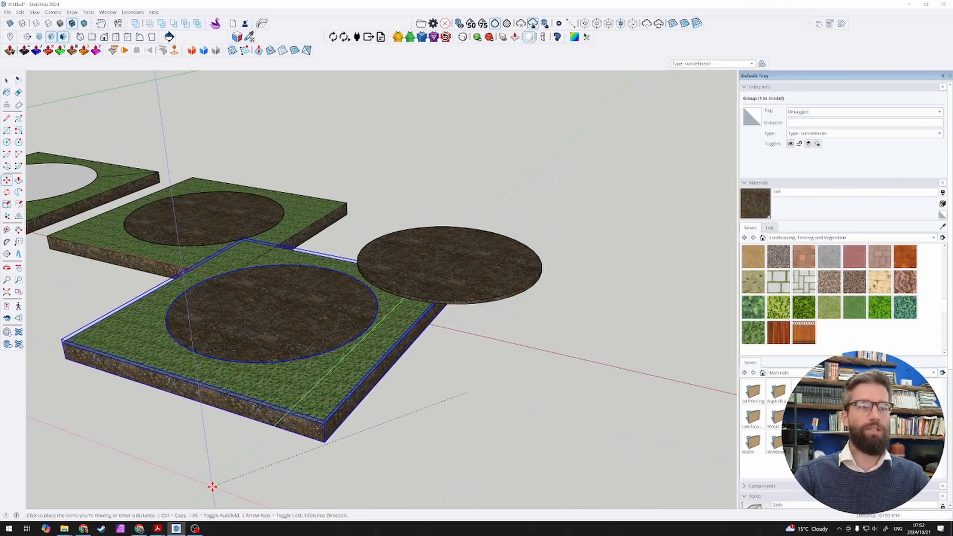
pyautogui.press('space')
pyautogui.click(432, 292)
pyautogui.press('m')
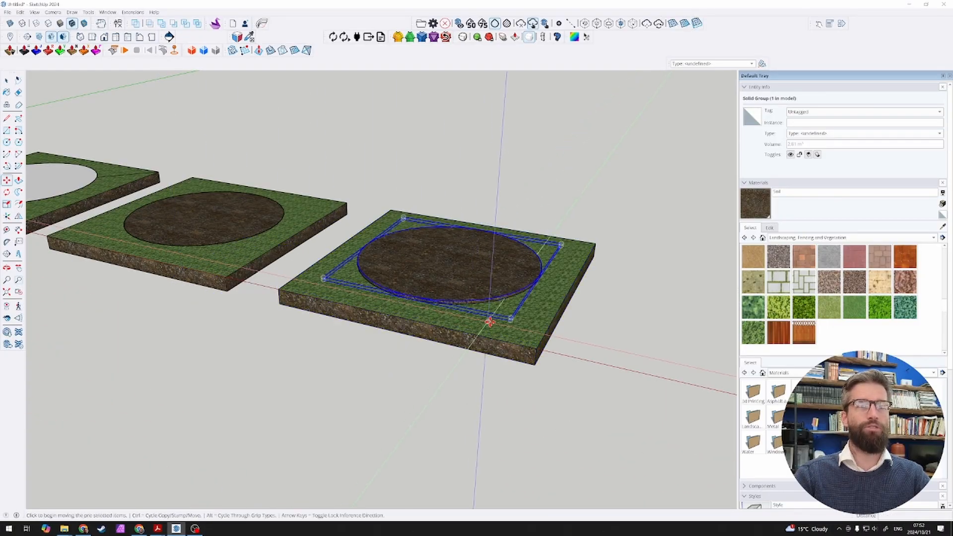
pyautogui.click(491, 322)
pyautogui.press('space')
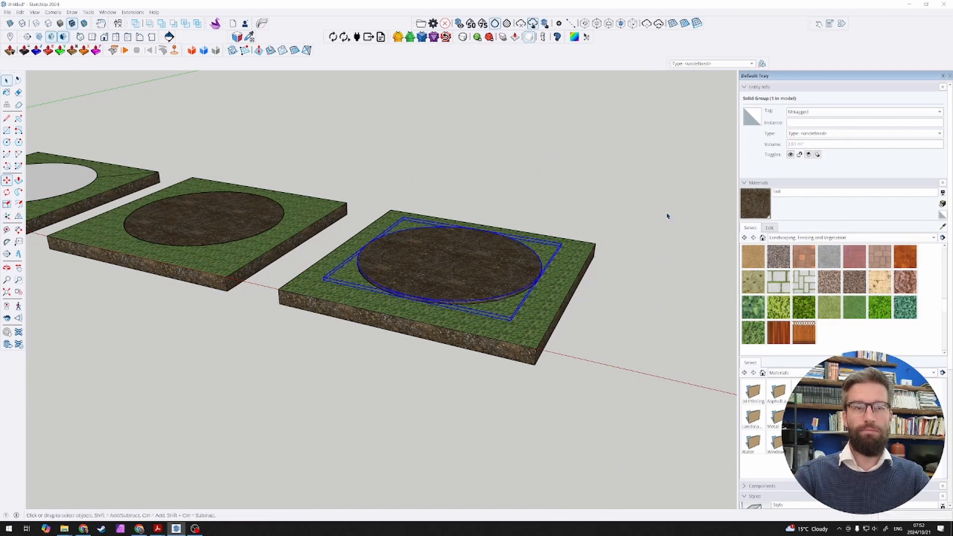
# Step: Examine the row of slabs, selecting the white circular face on the second slab to compare it with the soil-covered ones
pyautogui.scroll(5, 490, 313)
pyautogui.moveTo(491, 314); pyautogui.dragTo(395, 332, button='middle')
pyautogui.scroll(-3, 502, 335)
pyautogui.scroll(-5, 502, 335)
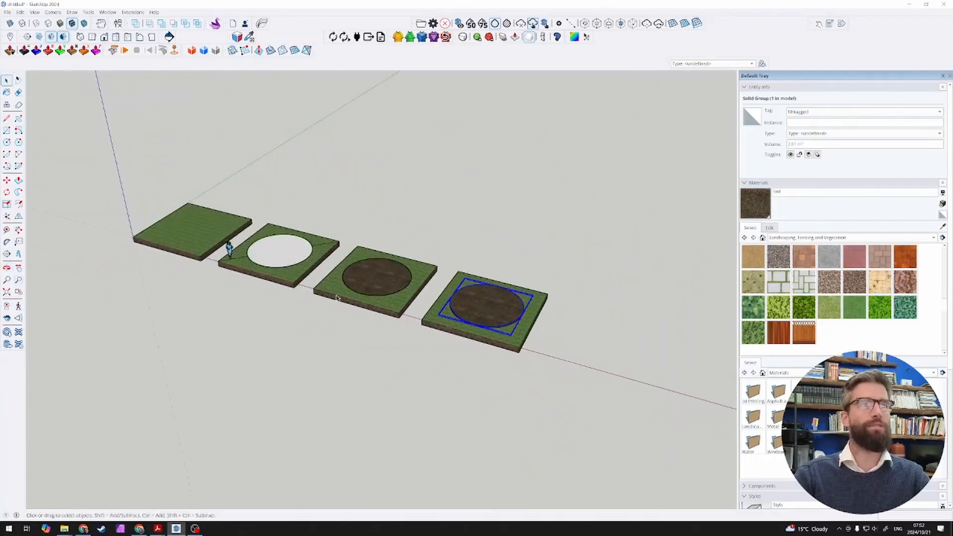
pyautogui.scroll(7, 230, 252)
pyautogui.scroll(2, 292, 266)
pyautogui.click(290, 286)
pyautogui.moveTo(290, 288); pyautogui.dragTo(467, 258, button='middle')
pyautogui.scroll(-3, 320, 270)
pyautogui.click(349, 260)
pyautogui.scroll(-5, 350, 264)
pyautogui.scroll(-3, 350, 266)
pyautogui.scroll(3, 466, 258)
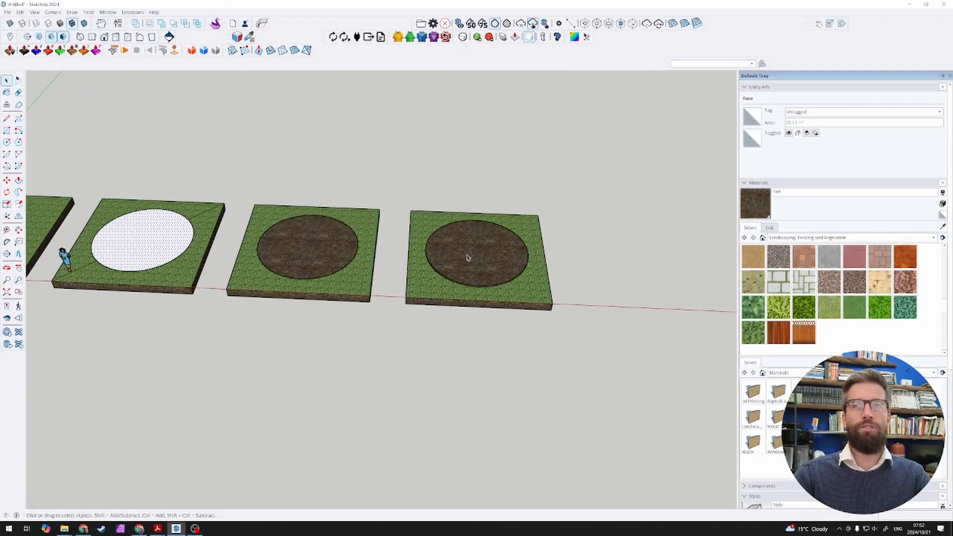
pyautogui.press('l')
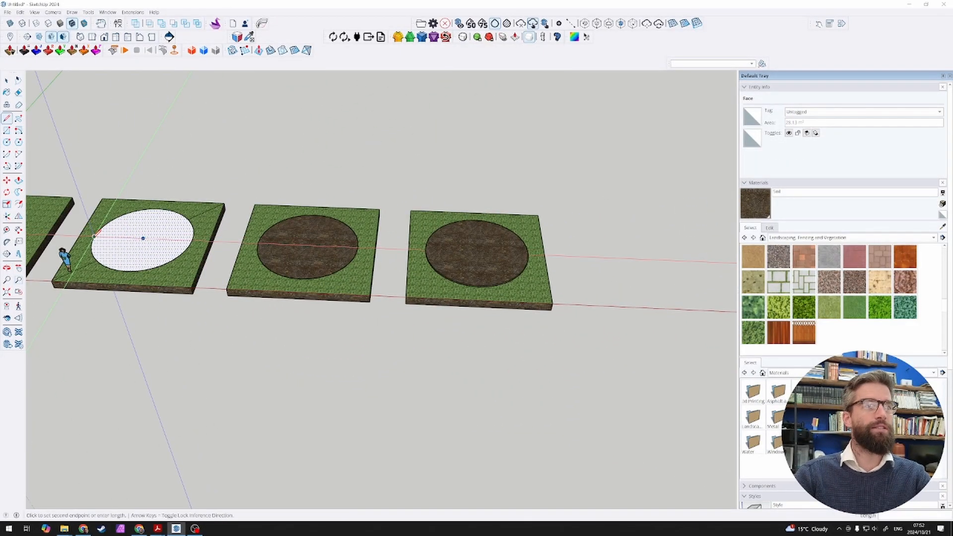
pyautogui.click(94, 236)
pyautogui.press('space')
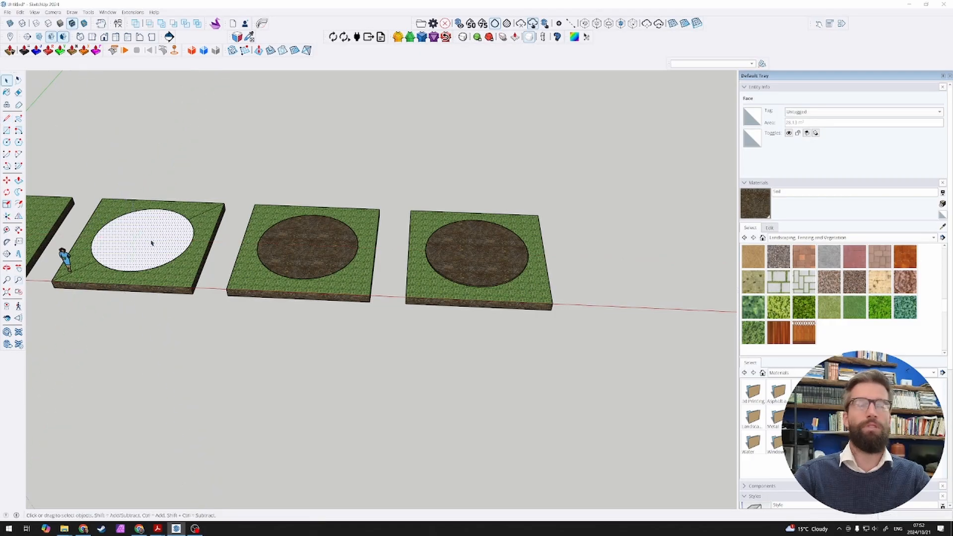
pyautogui.scroll(4, 478, 247)
pyautogui.moveTo(478, 249); pyautogui.dragTo(400, 197, button='middle')
pyautogui.click(489, 309)
pyautogui.scroll(4, 498, 317)
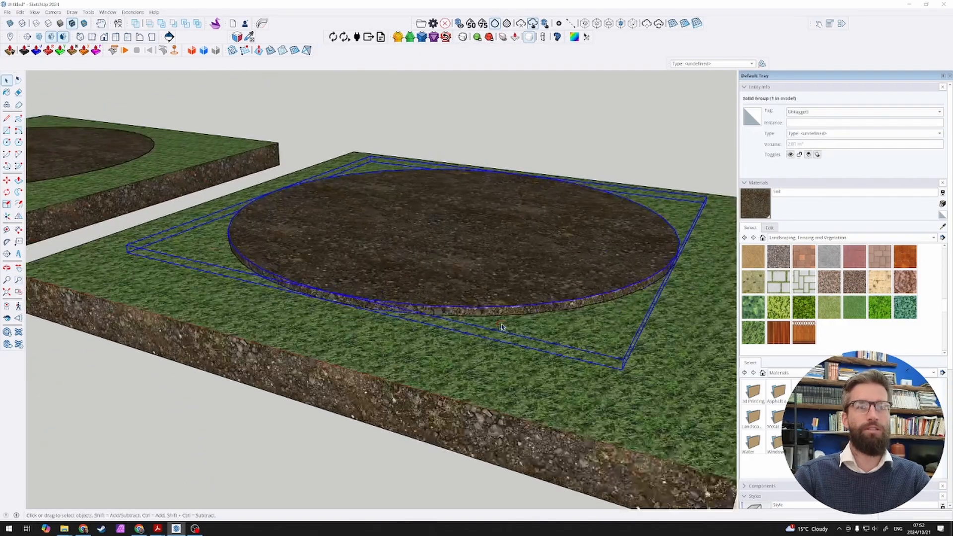
pyautogui.moveTo(503, 328); pyautogui.dragTo(504, 267, button='middle')
pyautogui.scroll(2, 504, 268)
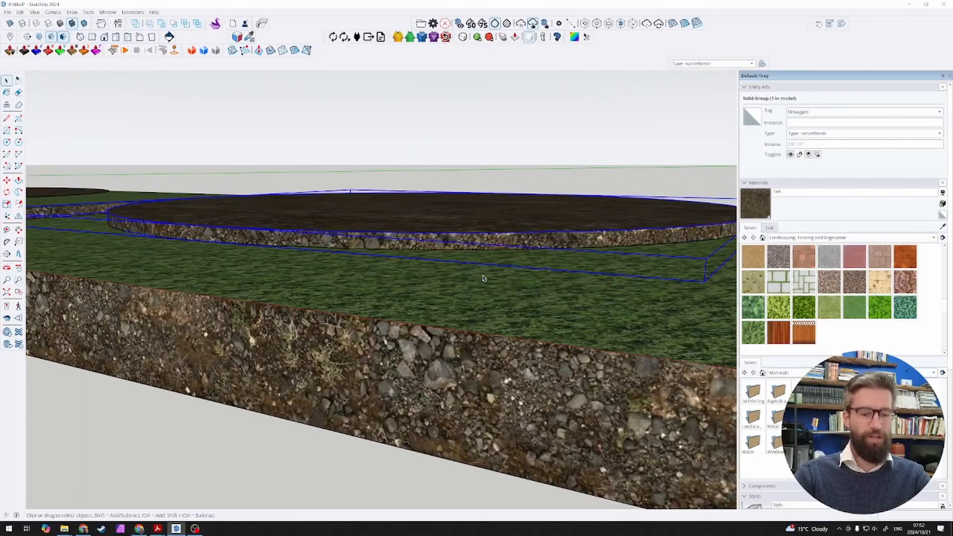
pyautogui.press('m')
pyautogui.click(479, 250)
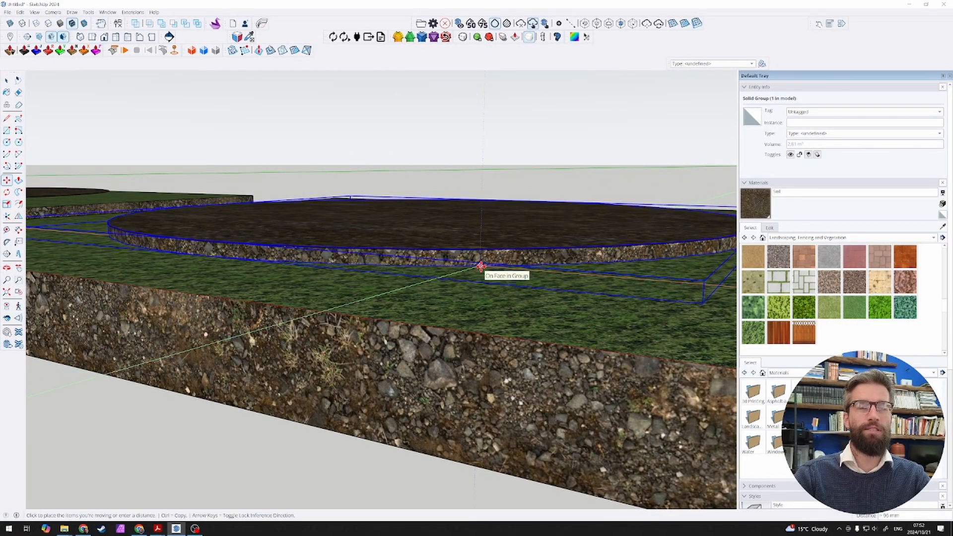
pyautogui.moveTo(480, 263); pyautogui.dragTo(512, 341, button='middle')
pyautogui.scroll(-5, 512, 341)
pyautogui.press('space')
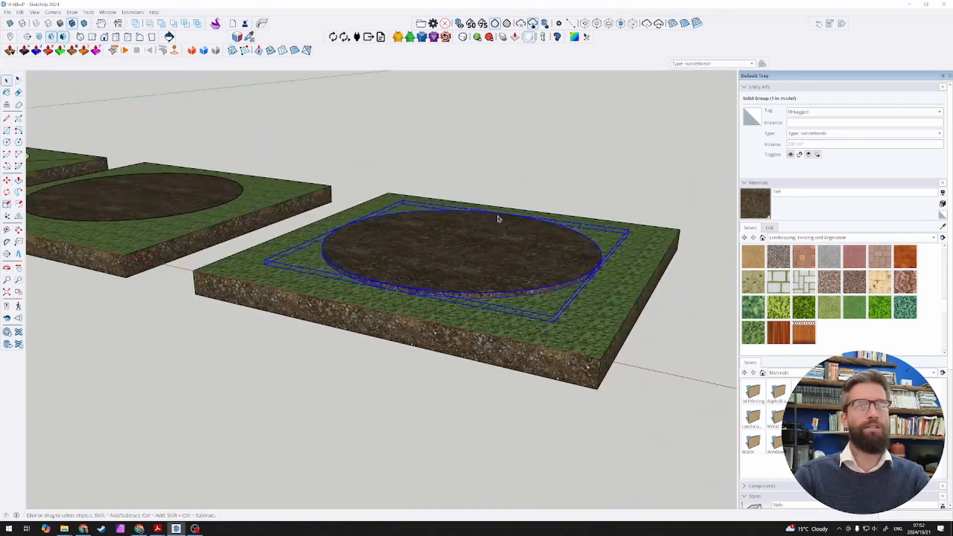
# Step: Open the third slab's group and turn its circular soil face with its edge into a nested group
pyautogui.click(505, 171)
pyautogui.scroll(-5, 529, 281)
pyautogui.scroll(4, 500, 281)
pyautogui.click(500, 281)
pyautogui.scroll(3, 500, 282)
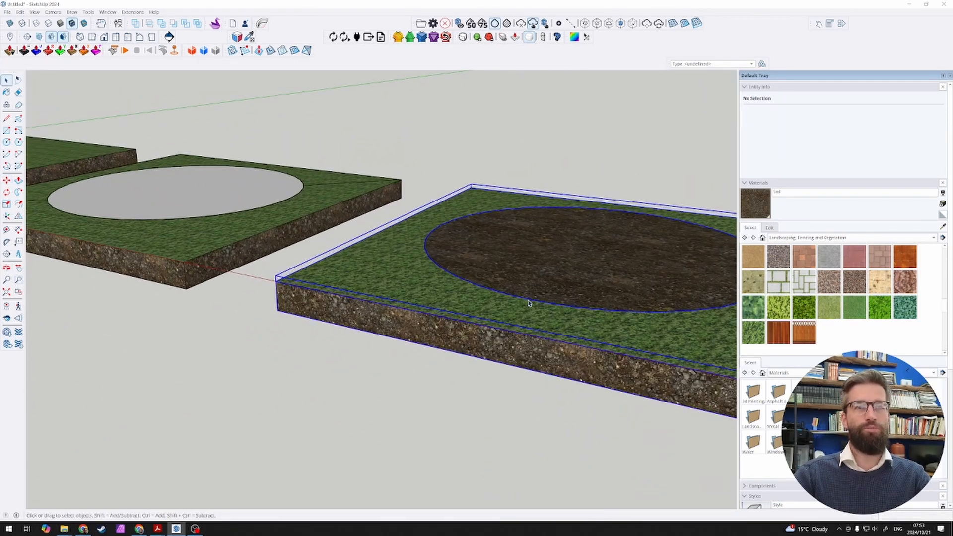
pyautogui.doubleClick(519, 294)
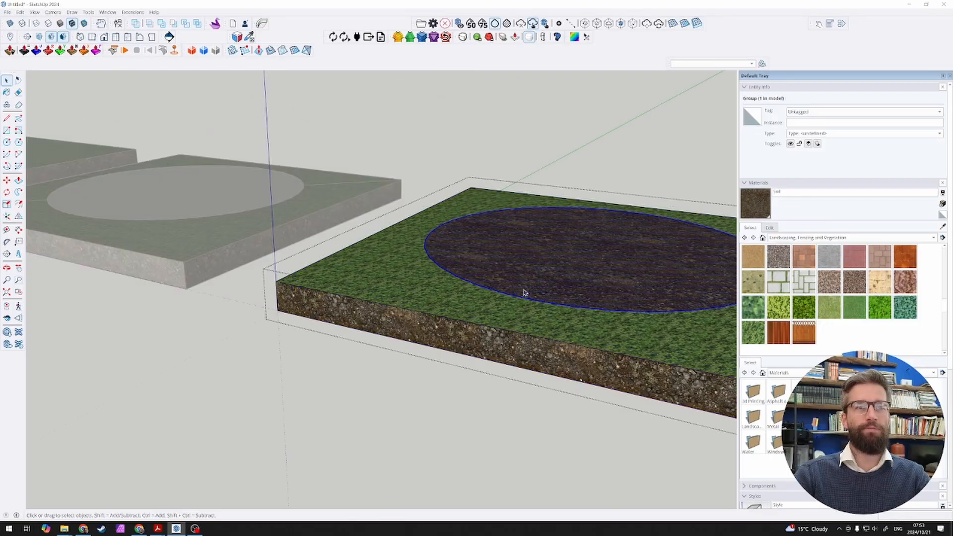
pyautogui.rightClick(524, 290)
pyautogui.click(546, 361)
pyautogui.press('m')
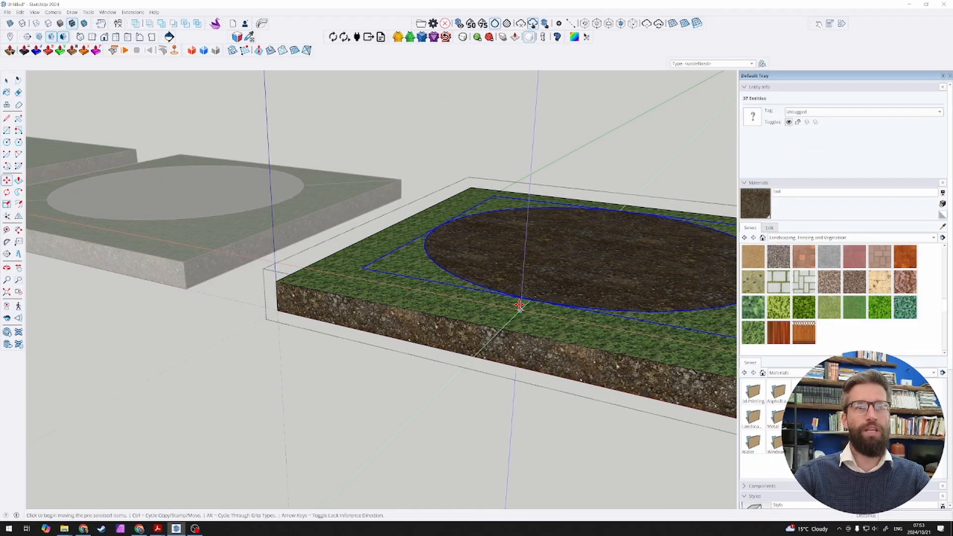
pyautogui.click(519, 305)
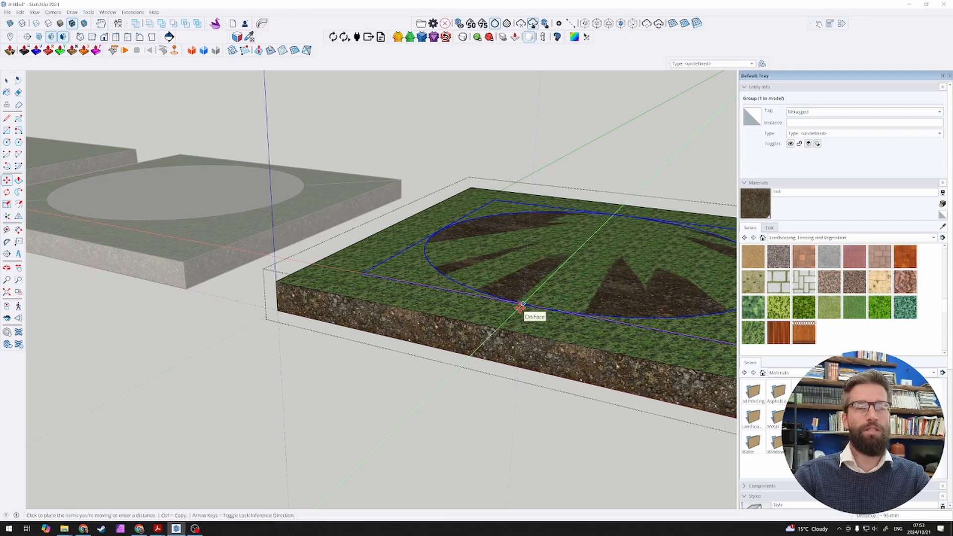
pyautogui.click(520, 307)
pyautogui.press('space')
pyautogui.press('Escape')
pyautogui.press('Escape')
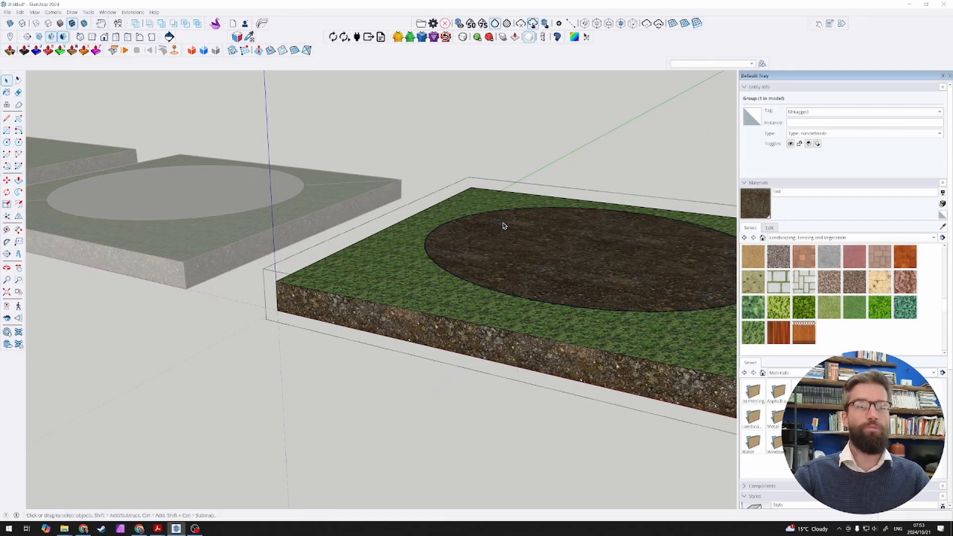
# Step: Compare the circular areas across the four slabs and inspect the raised soil disc on the fourth slab
pyautogui.scroll(-4, 427, 245)
pyautogui.moveTo(345, 230); pyautogui.dragTo(403, 266, button='middle')
pyautogui.scroll(-3, 302, 237)
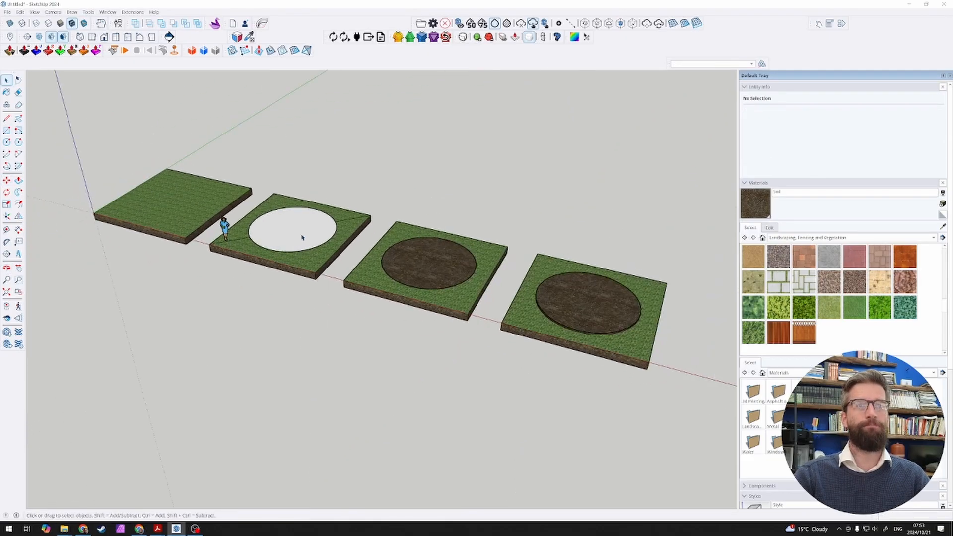
pyautogui.scroll(3, 592, 314)
pyautogui.moveTo(336, 262); pyautogui.dragTo(346, 244, button='middle')
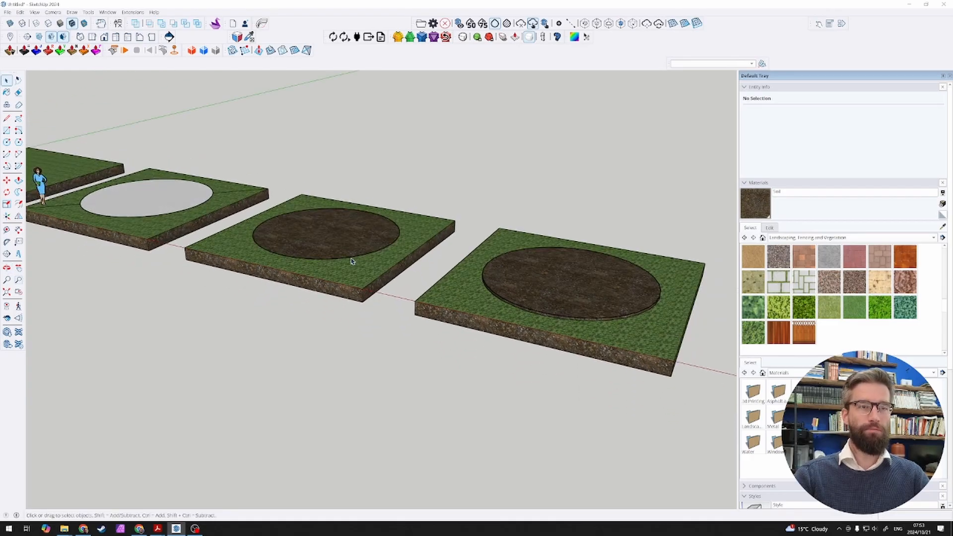
pyautogui.moveTo(660, 319); pyautogui.dragTo(553, 287, button='middle')
pyautogui.scroll(3, 570, 297)
pyautogui.click(545, 298)
pyautogui.scroll(3, 558, 293)
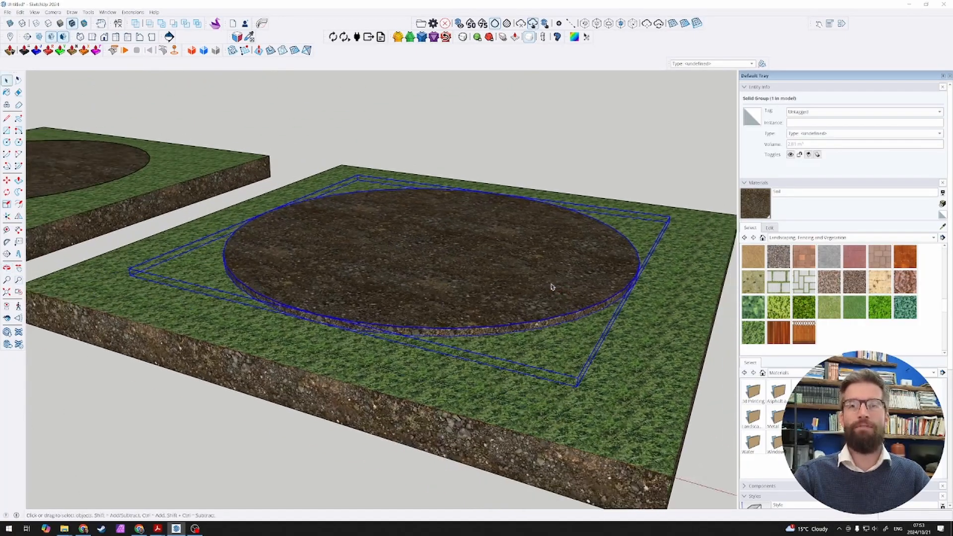
pyautogui.scroll(3, 890, 304)
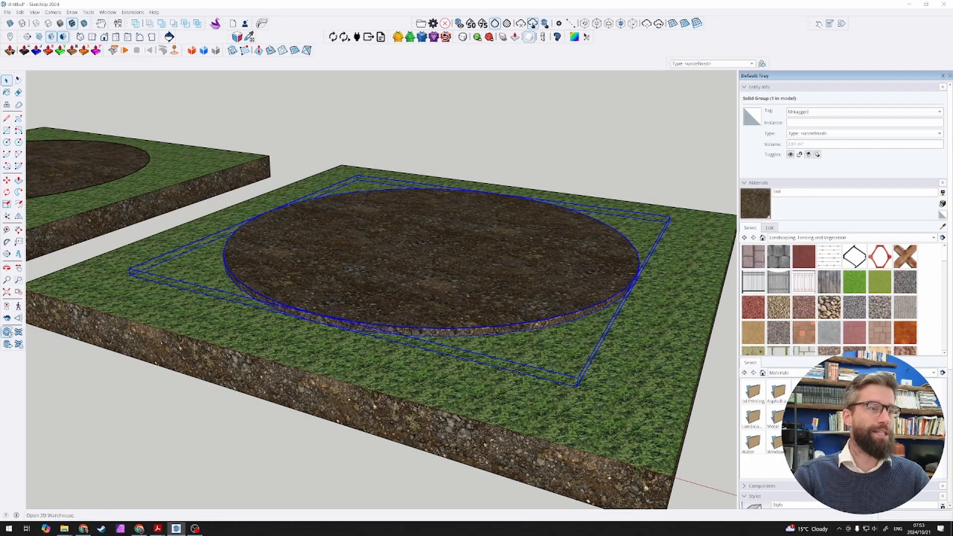
# Step: Open 3D Warehouse and search its materials for "daga"
pyautogui.click(7, 332)
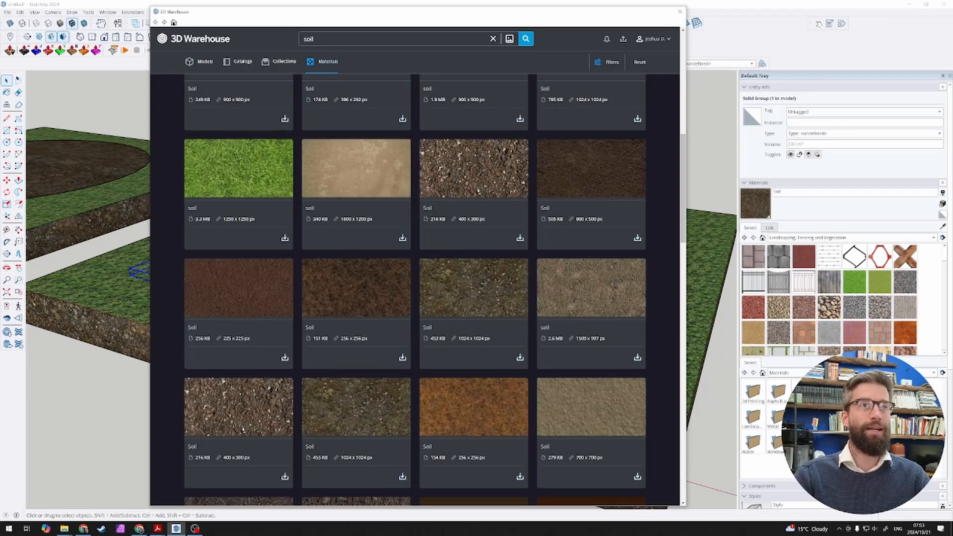
pyautogui.doubleClick(309, 39)
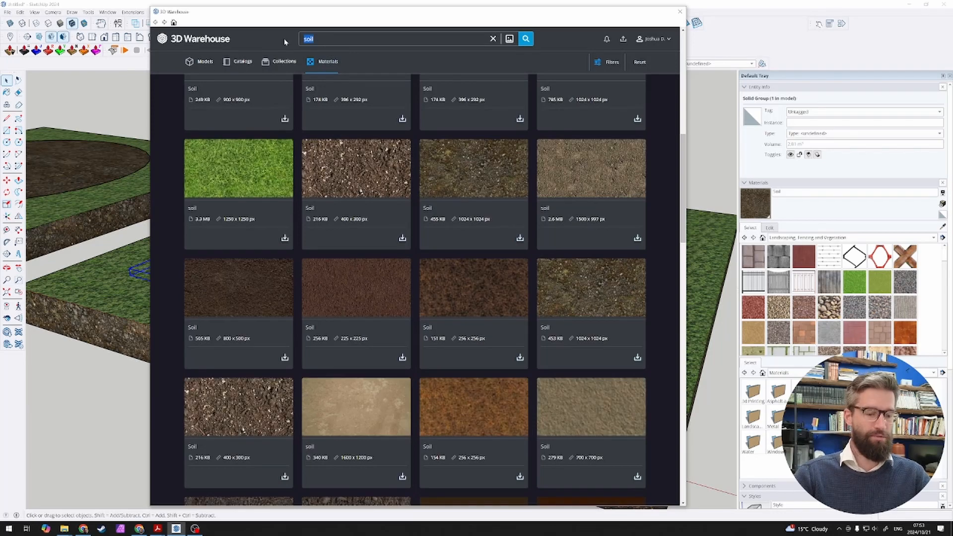
pyautogui.write('daga')
pyautogui.press('Return')
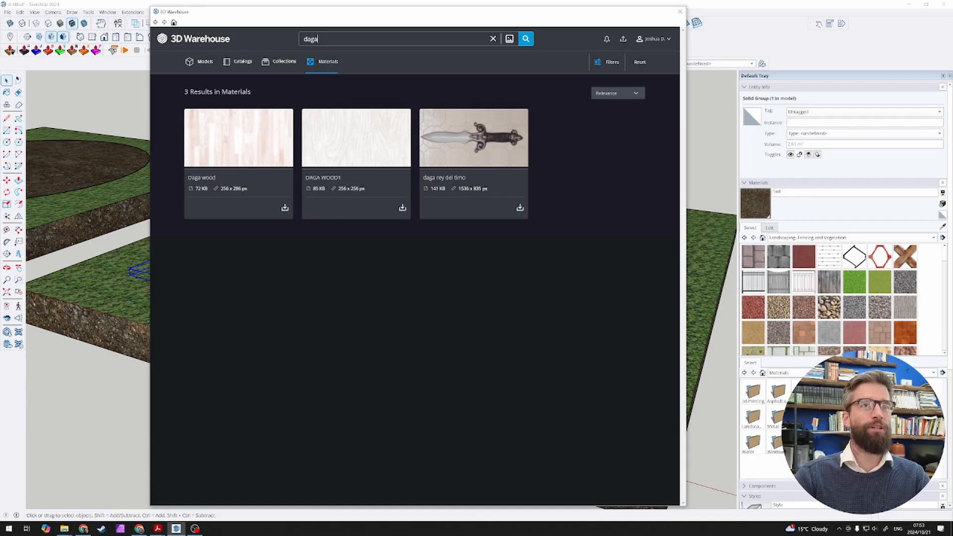
# Step: Search the 3D Warehouse materials for "cement" and load the dark grey 1156 x 579 px cement texture into the model
pyautogui.moveTo(322, 39); pyautogui.dragTo(286, 49)
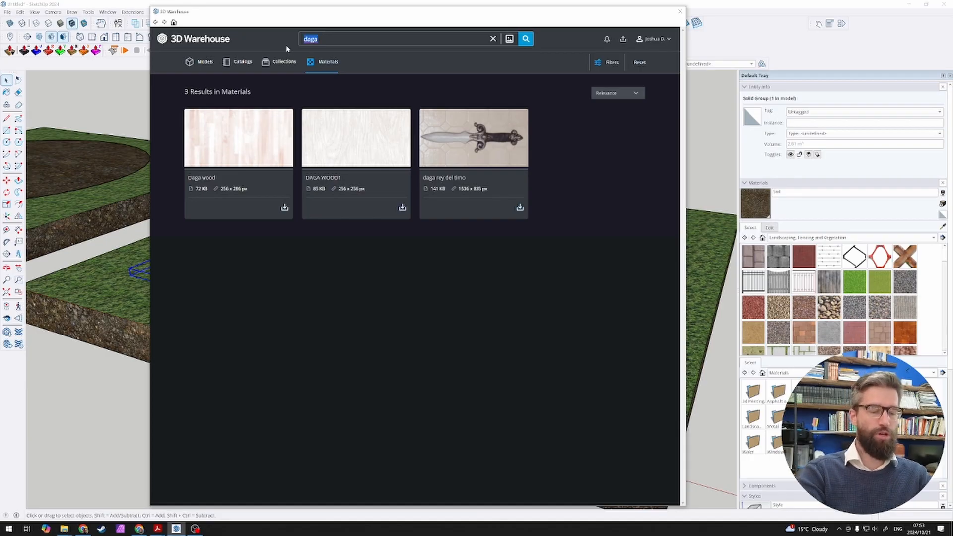
pyautogui.write('b')
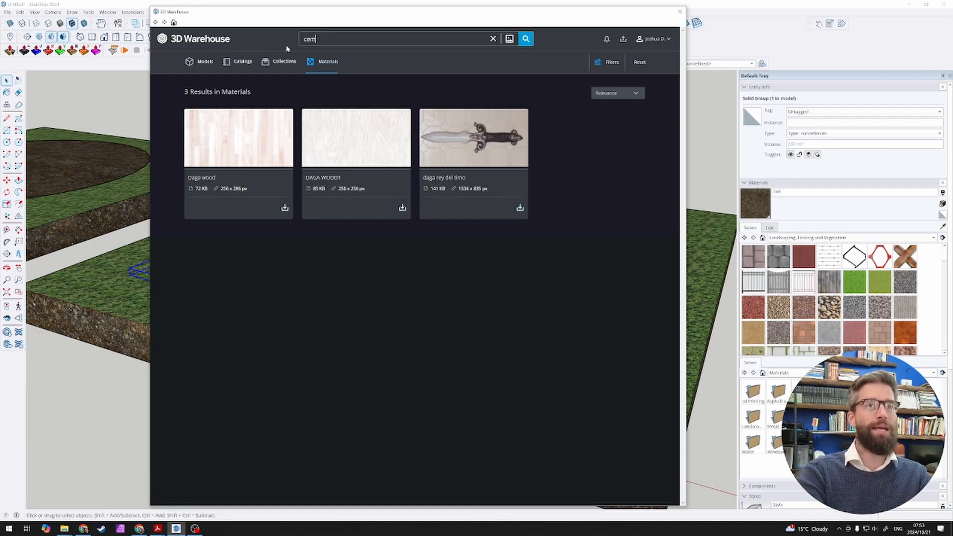
pyautogui.press('Return')
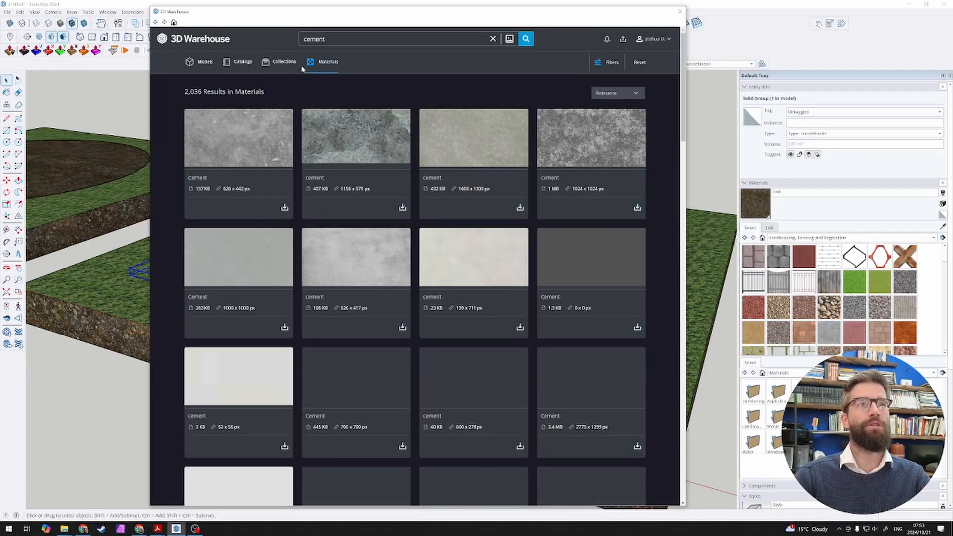
pyautogui.scroll(-8, 367, 196)
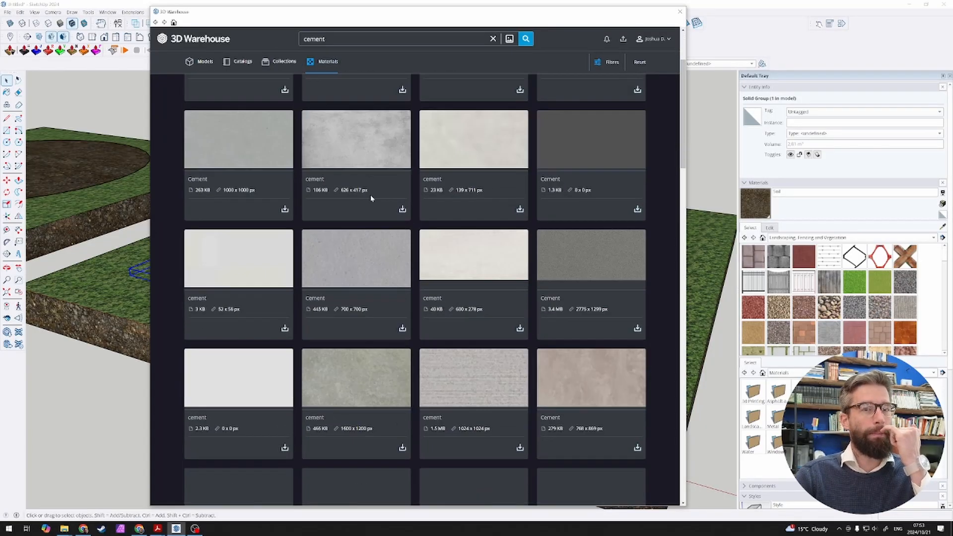
pyautogui.scroll(8, 372, 195)
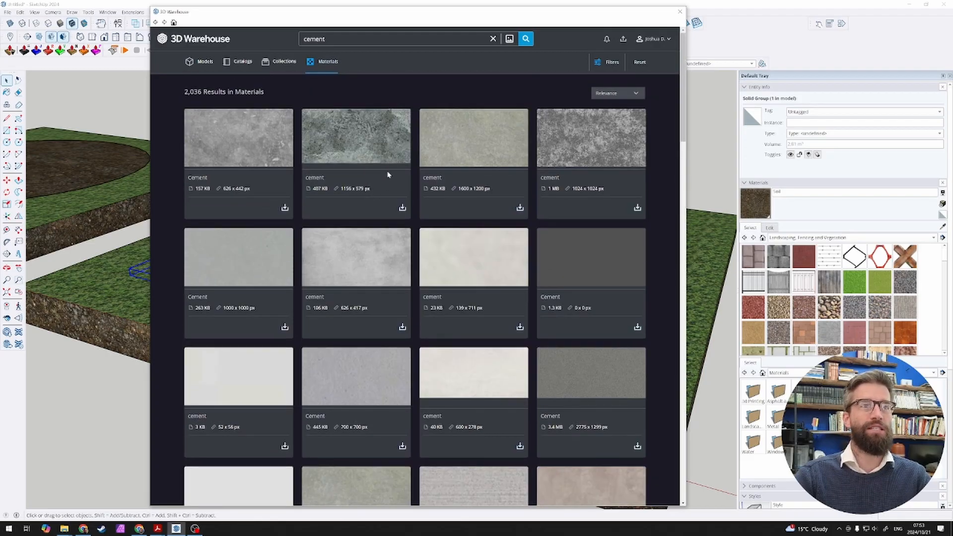
pyautogui.click(402, 208)
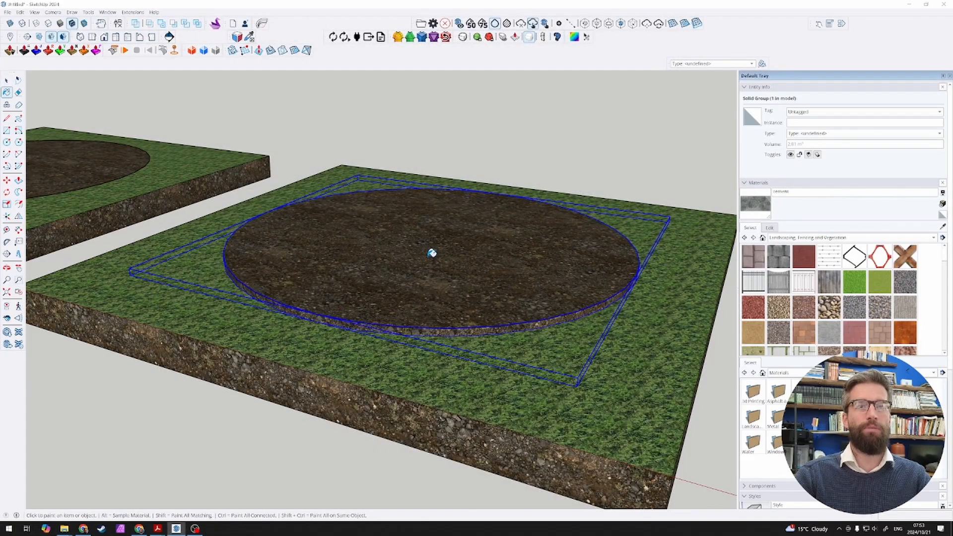
# Step: Try the cement material on the fourth slab's raised disc group, and open the group with all its geometry selected
pyautogui.click(431, 253)
pyautogui.press('space')
pyautogui.doubleClick(425, 266)
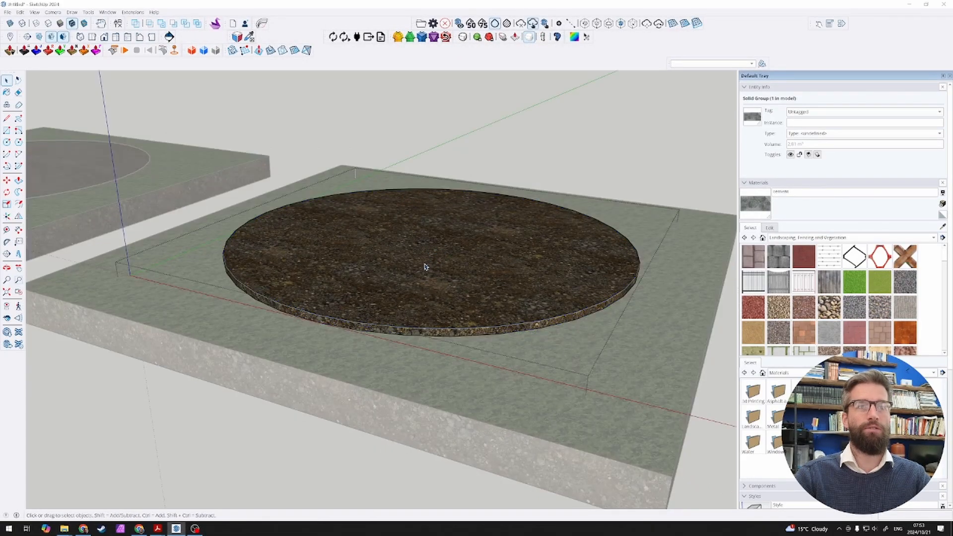
pyautogui.tripleClick(425, 263)
# Step: Paint the selected disc geometry with the cement material and inspect how its texture repeats
pyautogui.press('b')
pyautogui.click(436, 259)
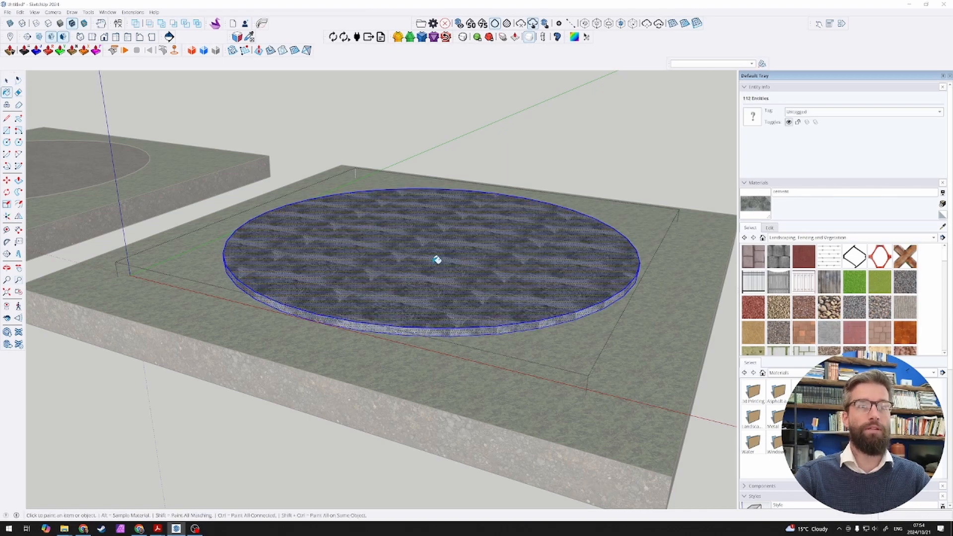
pyautogui.moveTo(437, 259); pyautogui.dragTo(465, 361, button='middle')
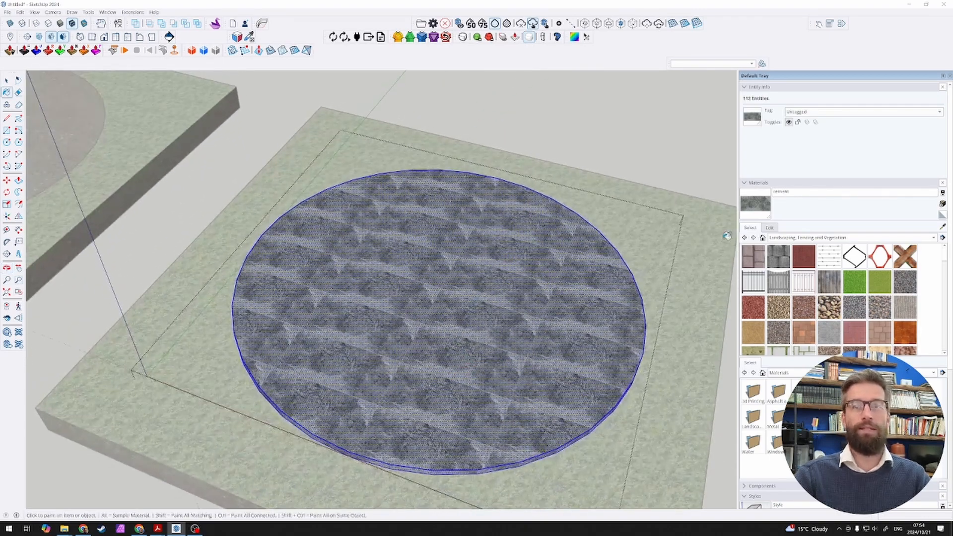
pyautogui.scroll(5, 453, 379)
pyautogui.scroll(-5, 453, 251)
pyautogui.scroll(3, 571, 304)
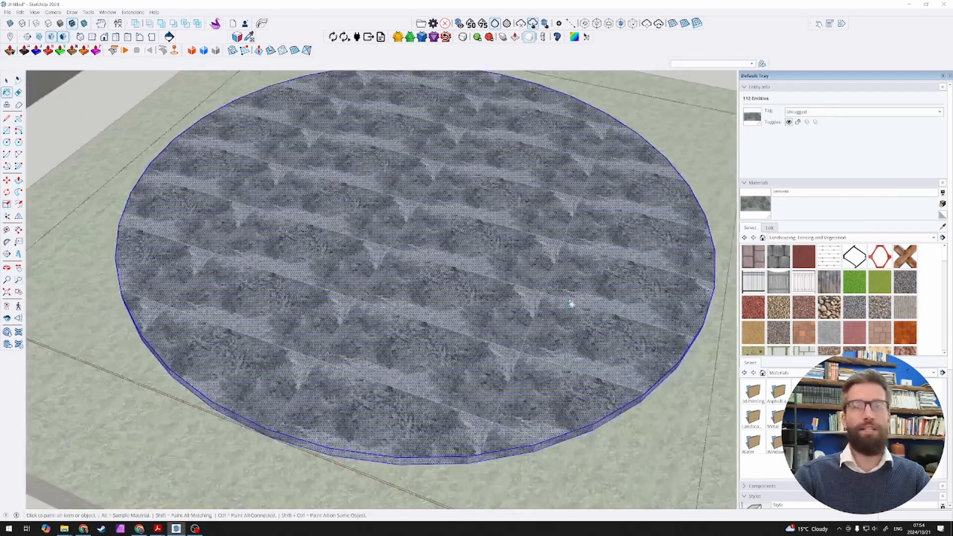
# Step: Paint the selected disc with Cladding Stucco White from the Brick, Cladding and Siding materials
pyautogui.click(859, 238)
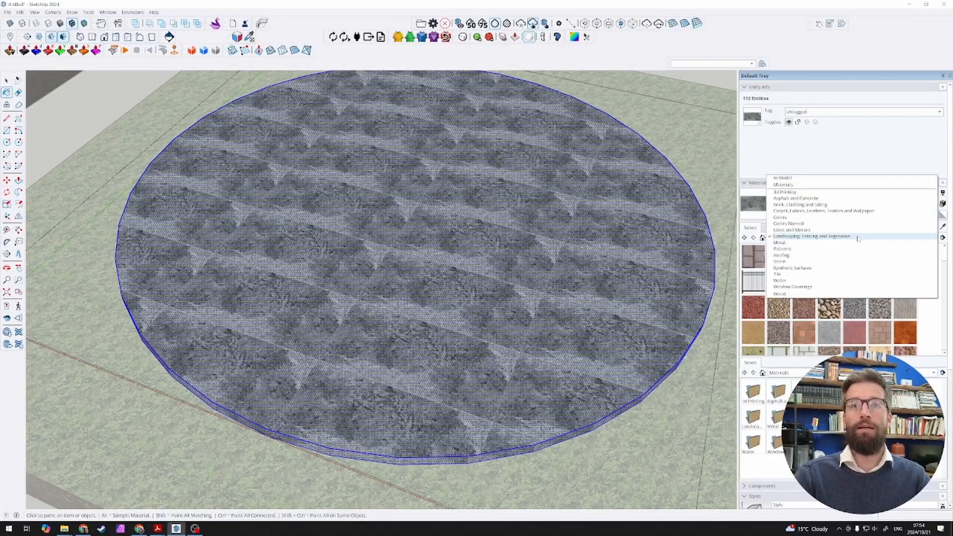
pyautogui.click(852, 205)
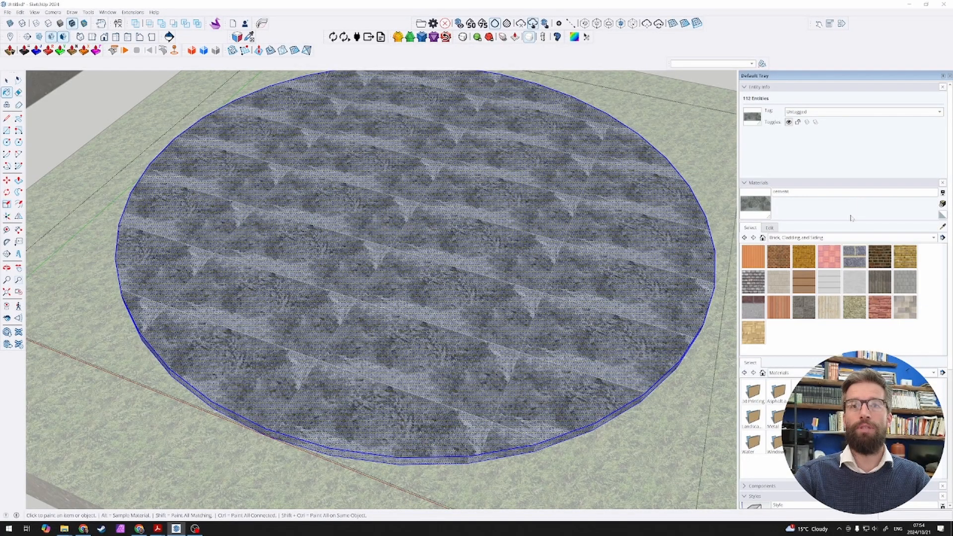
pyautogui.click(855, 281)
pyautogui.click(508, 279)
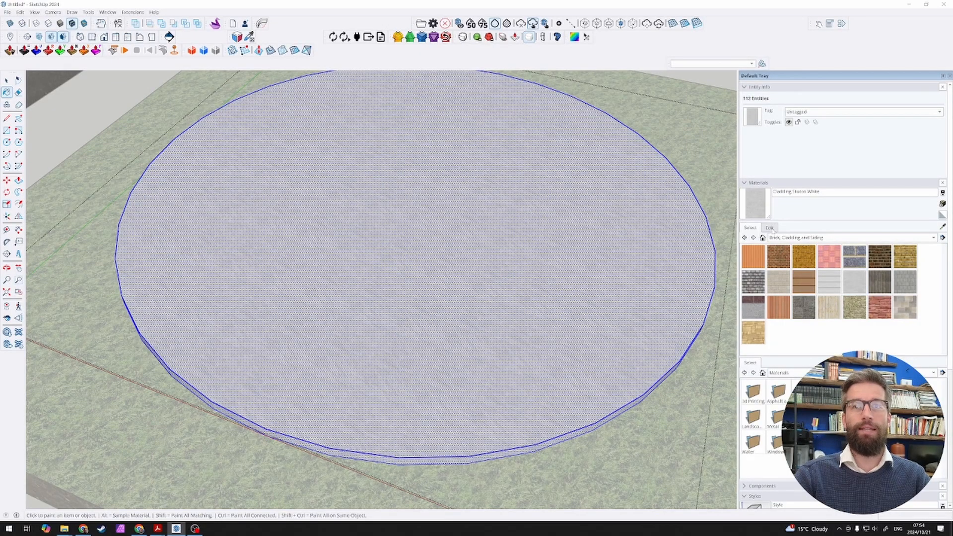
# Step: Recolour the stucco material to an earthy brown using RGB values of about 113, 96 and 59
pyautogui.click(769, 229)
pyautogui.click(778, 257)
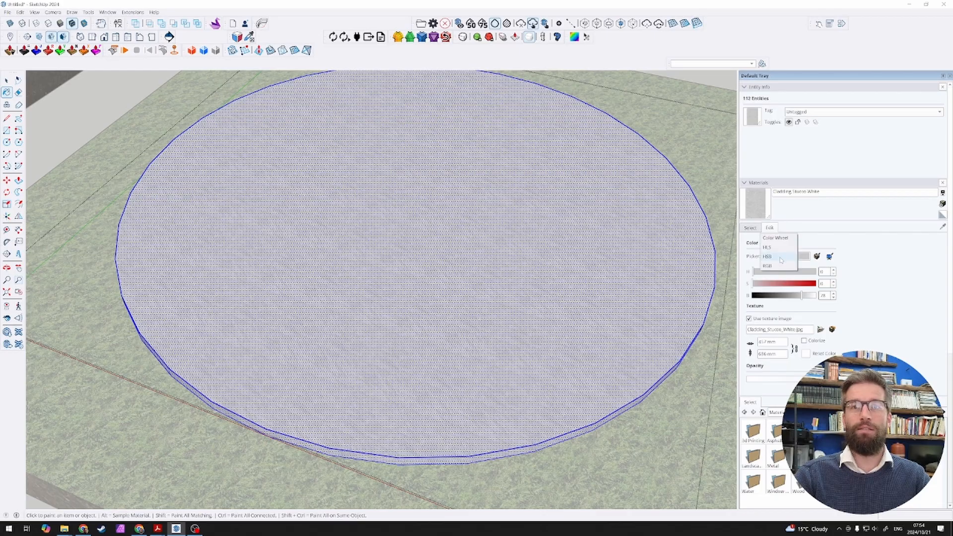
pyautogui.click(778, 268)
pyautogui.click(784, 272)
pyautogui.moveTo(783, 273); pyautogui.dragTo(770, 295)
pyautogui.click(776, 284)
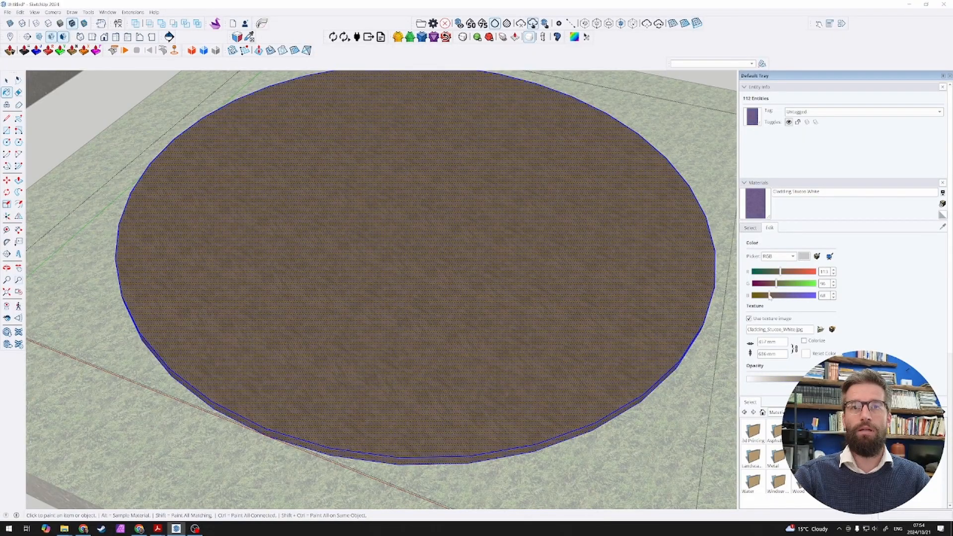
# Step: Leave the disc group and examine the brown stucco disc up close and beside the neighbouring slab
pyautogui.scroll(-5, 472, 238)
pyautogui.moveTo(472, 238)
pyautogui.mouseDown(button='middle')
pyautogui.moveTo(544, 149)
pyautogui.moveTo(613, 155)
pyautogui.moveTo(469, 143)
pyautogui.moveTo(515, 140)
pyautogui.moveTo(556, 213)
pyautogui.mouseUp(button='middle')
pyautogui.scroll(3, 573, 251)
pyautogui.scroll(3, 441, 317)
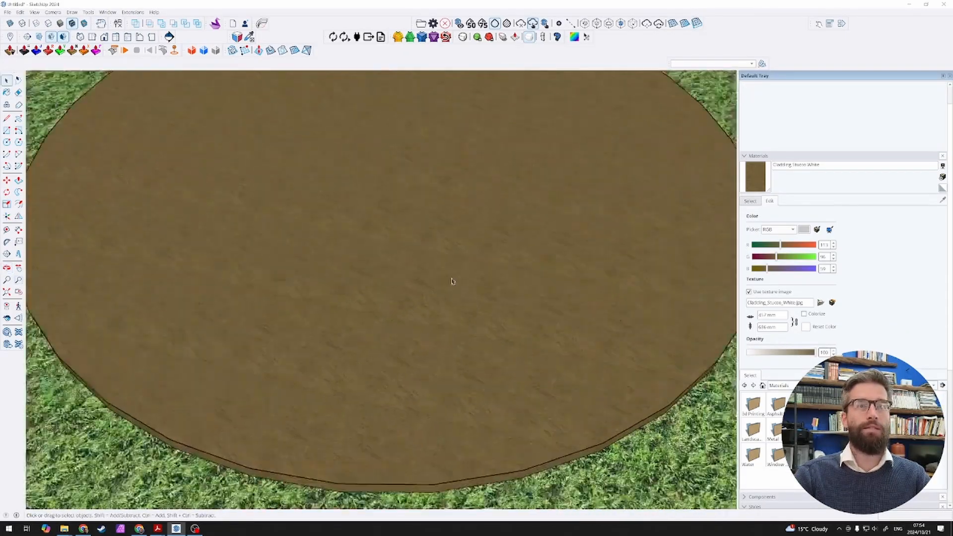
pyautogui.scroll(-5, 491, 266)
pyautogui.moveTo(491, 266); pyautogui.dragTo(471, 184, button='middle')
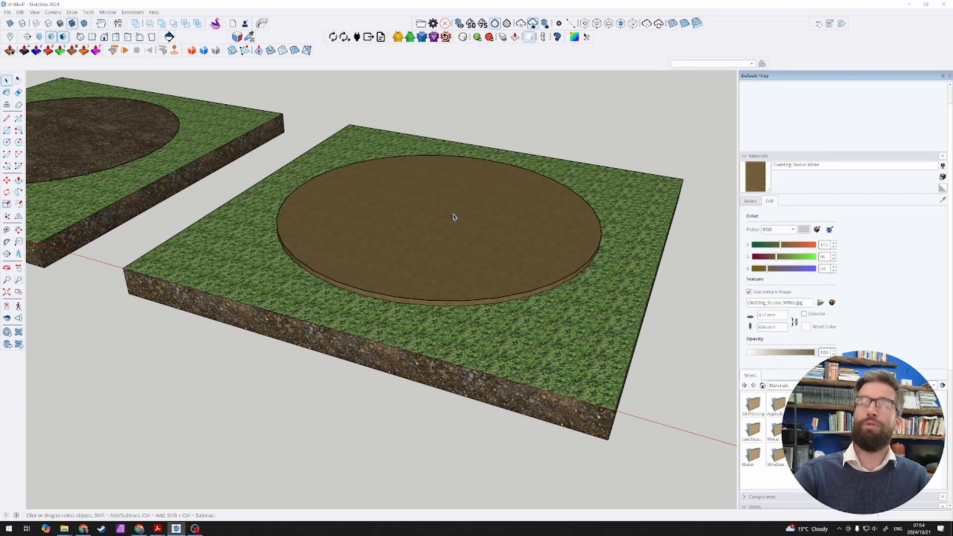
pyautogui.scroll(3, 461, 248)
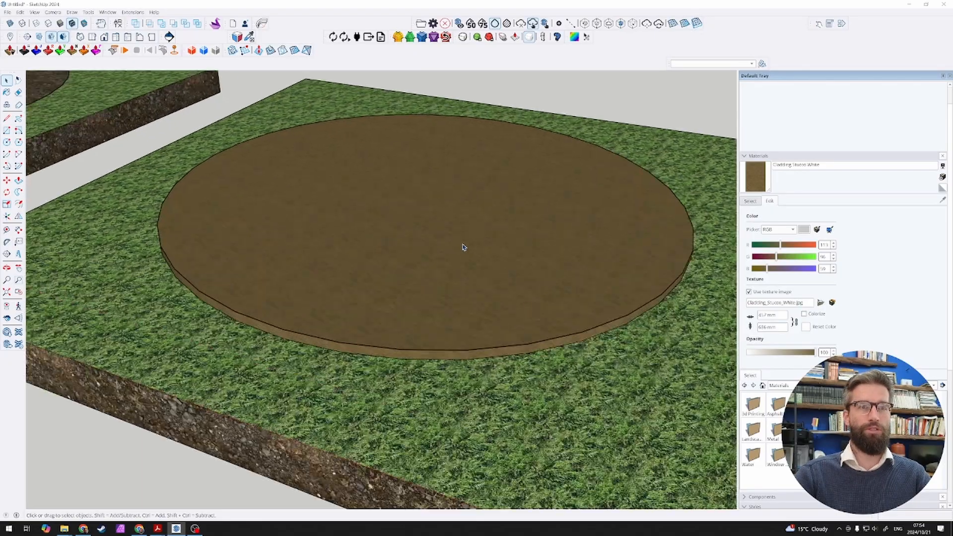
pyautogui.scroll(-3, 469, 248)
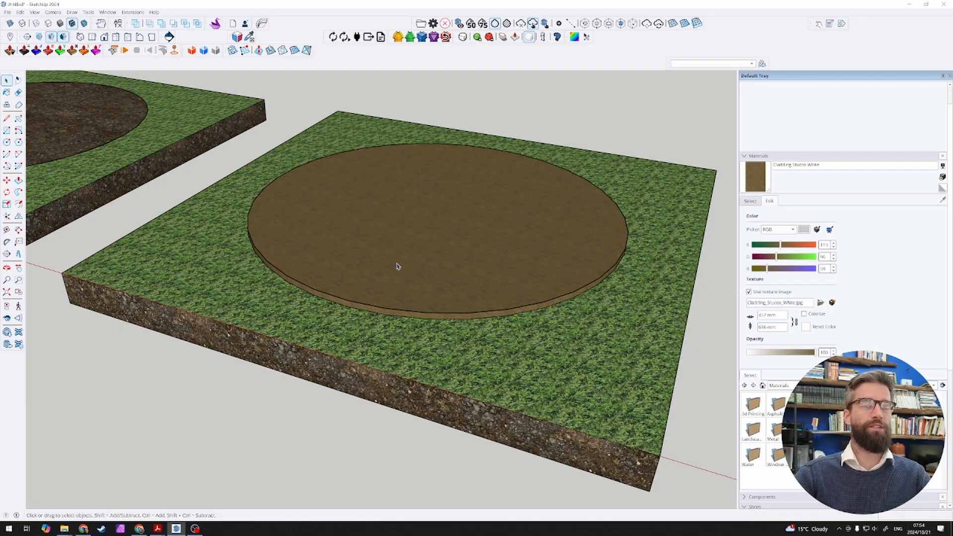
pyautogui.moveTo(397, 267)
pyautogui.mouseDown(button='middle')
pyautogui.moveTo(438, 194)
pyautogui.moveTo(464, 231)
pyautogui.moveTo(436, 253)
pyautogui.mouseUp(button='middle')
pyautogui.scroll(-3, 439, 237)
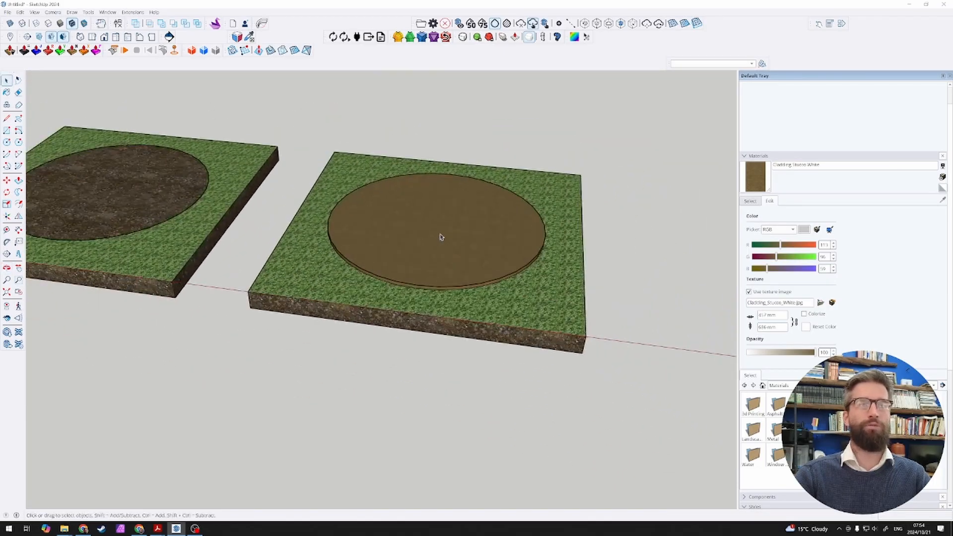
pyautogui.scroll(3, 443, 233)
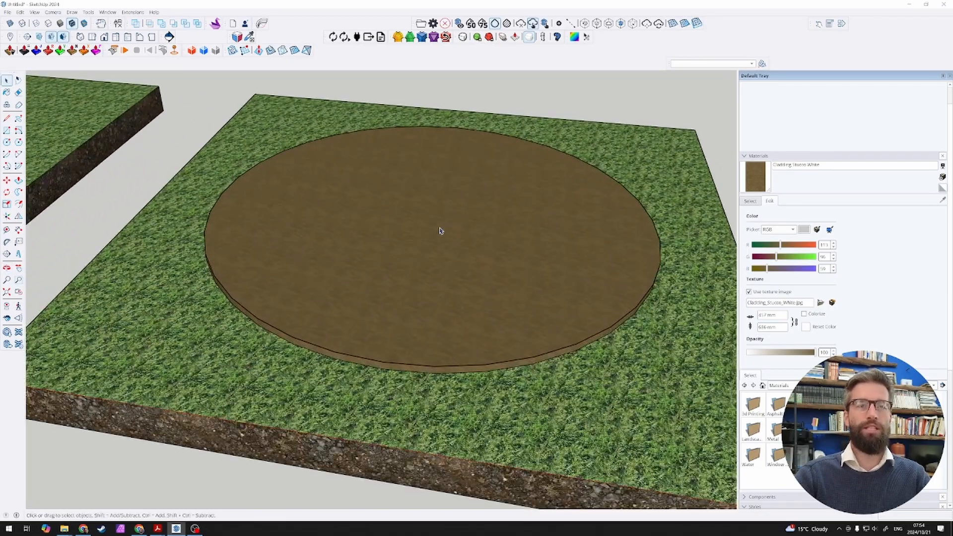
pyautogui.moveTo(457, 231)
pyautogui.mouseDown(button='middle')
pyautogui.moveTo(419, 162)
pyautogui.moveTo(421, 183)
pyautogui.mouseUp(button='middle')
pyautogui.scroll(-3, 442, 211)
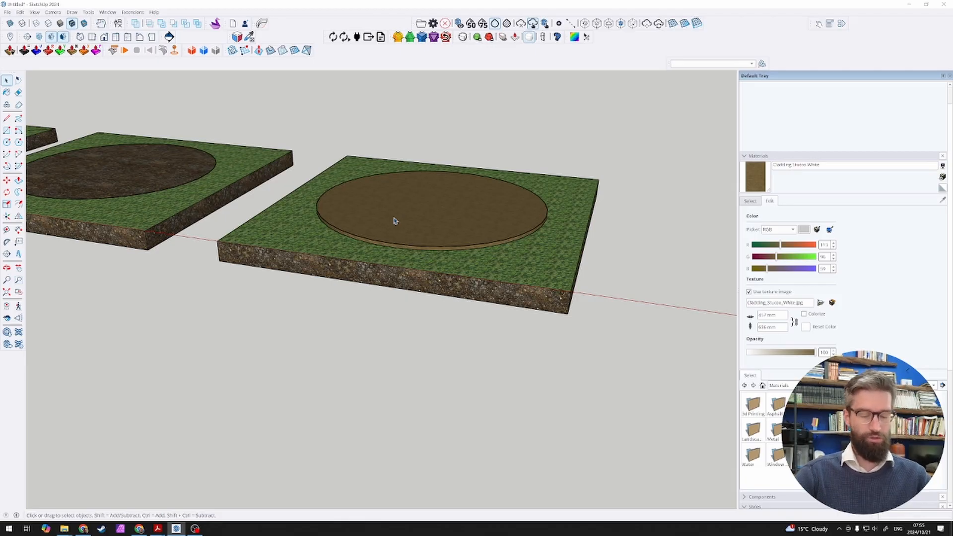
pyautogui.scroll(4, 399, 221)
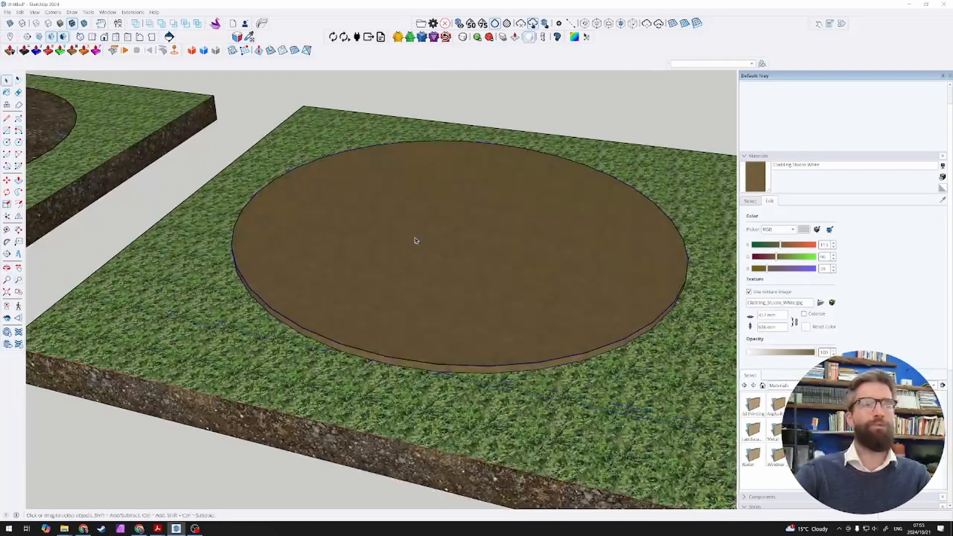
pyautogui.doubleClick(410, 247)
pyautogui.click(409, 244)
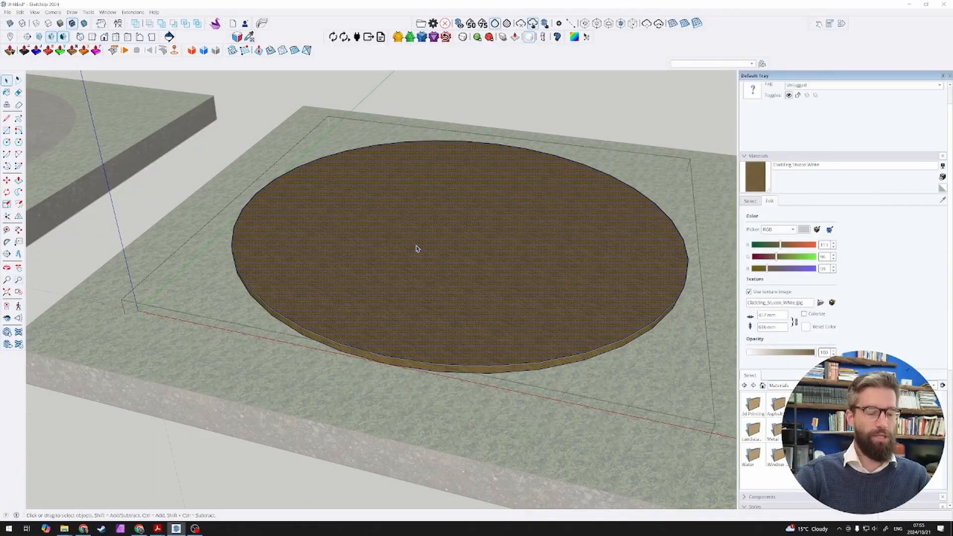
pyautogui.scroll(-2, 400, 239)
pyautogui.click(417, 110)
pyautogui.scroll(3, 456, 212)
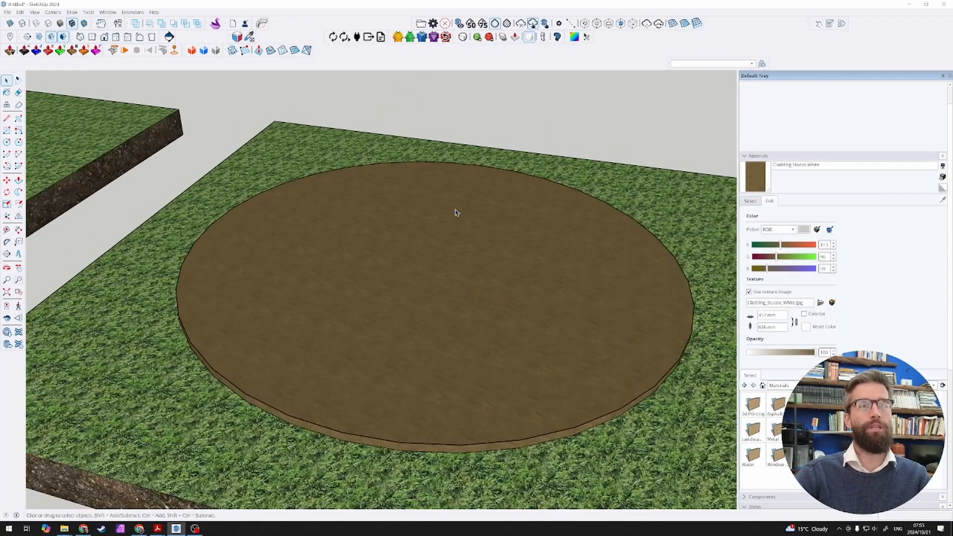
# Step: Offset the outer edge of the disc's top face inward by 150 mm
pyautogui.click(437, 210)
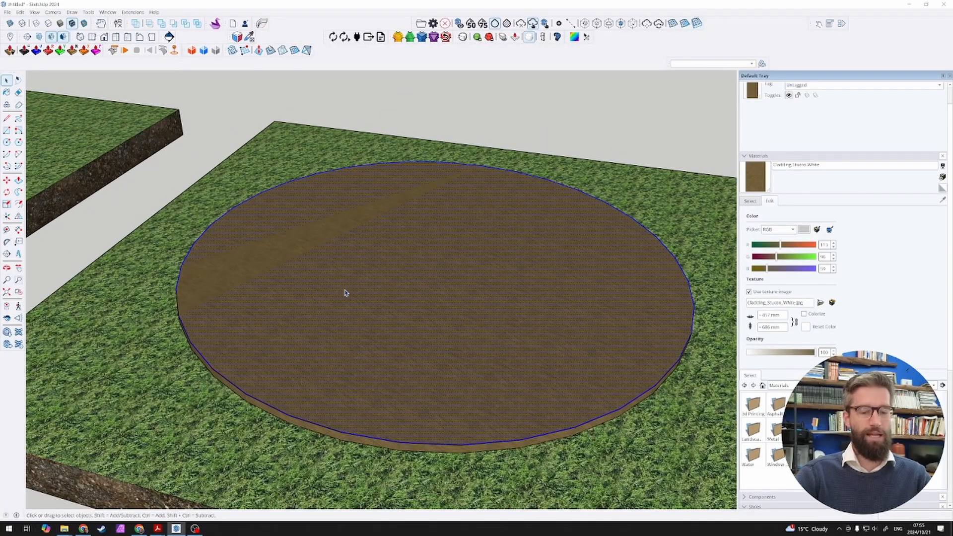
pyautogui.press('f')
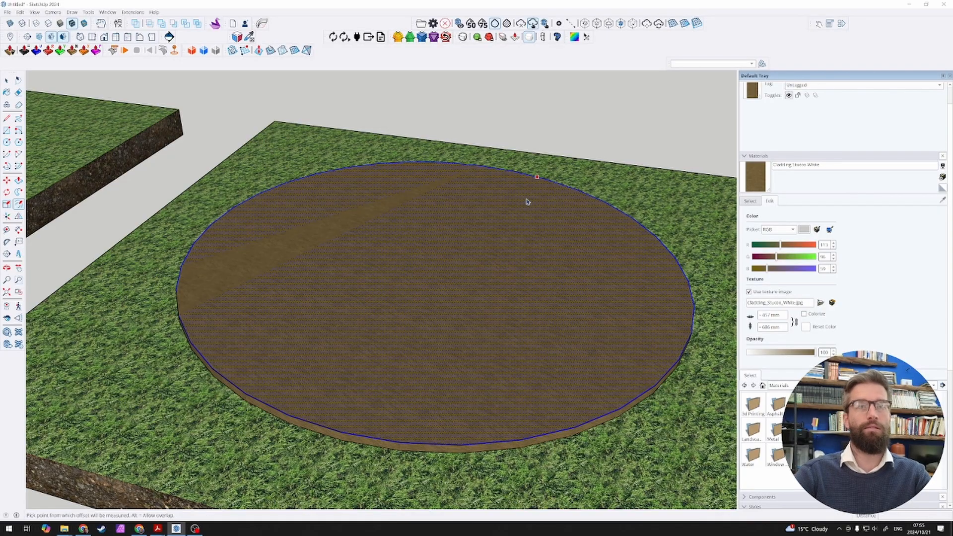
pyautogui.click(558, 193)
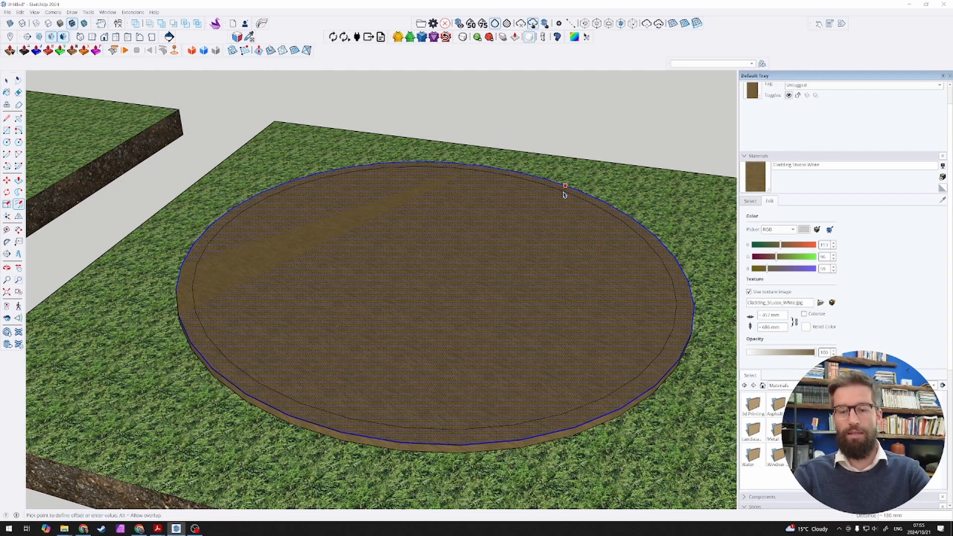
pyautogui.write('150')
pyautogui.press('Return')
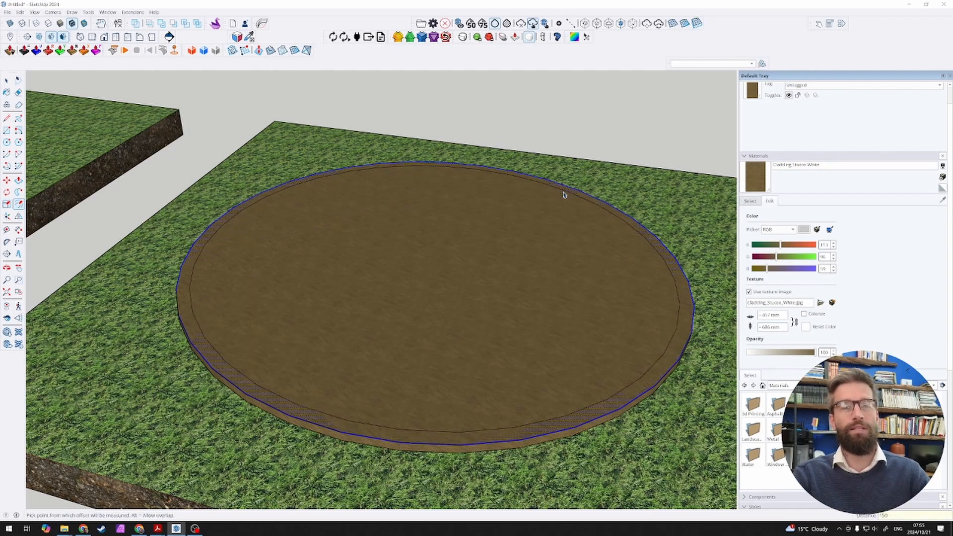
# Step: Push/Pull the narrow outer ring of the disc upward to form a circular wall around the floor
pyautogui.press('space')
pyautogui.click(368, 277)
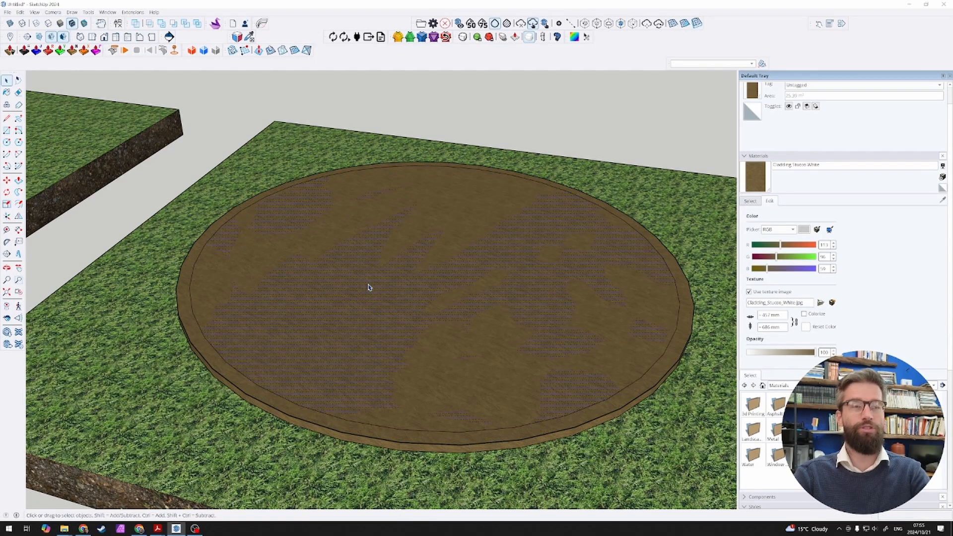
pyautogui.scroll(-3, 368, 287)
pyautogui.scroll(3, 440, 281)
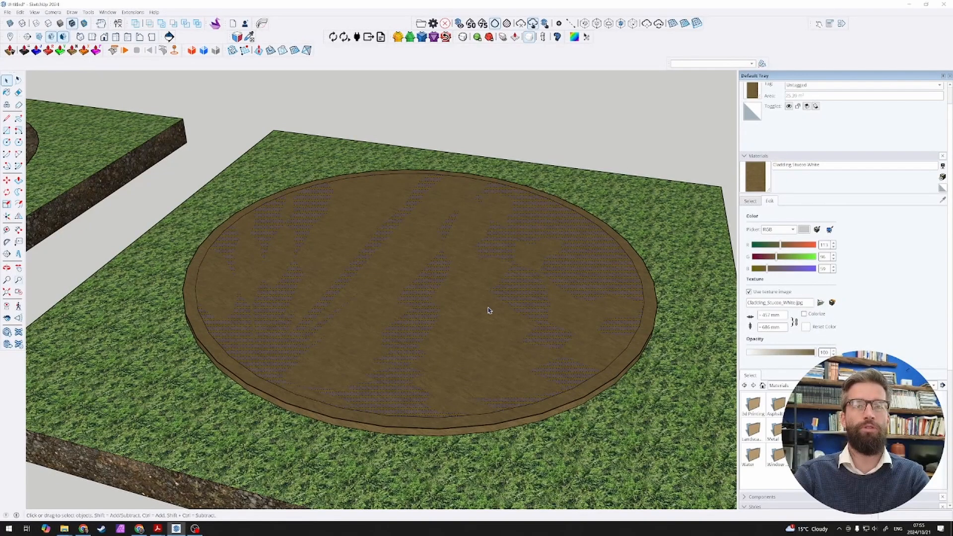
pyautogui.click(647, 326)
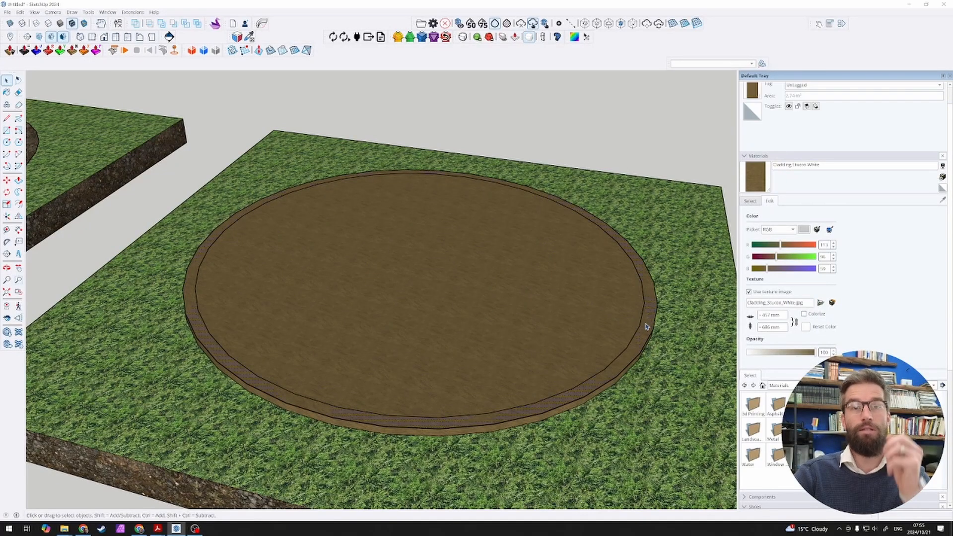
pyautogui.press('p')
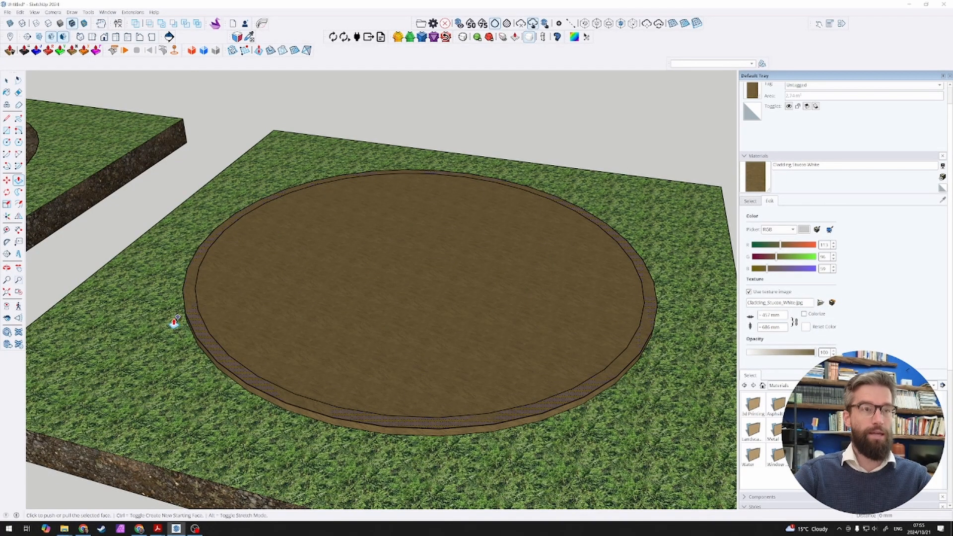
pyautogui.click(188, 300)
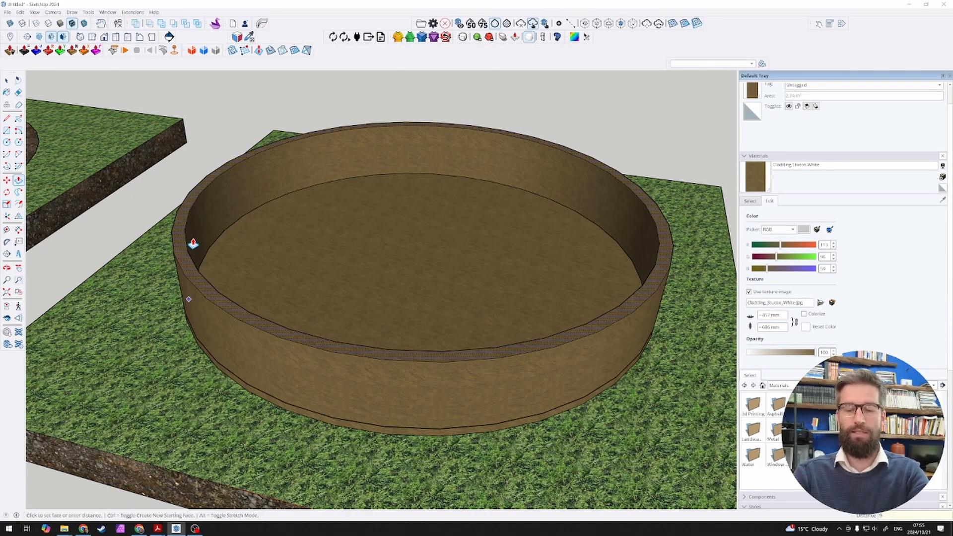
pyautogui.press('Return')
pyautogui.press('space')
pyautogui.scroll(-3, 233, 240)
pyautogui.moveTo(239, 253); pyautogui.dragTo(289, 349, button='middle')
pyautogui.scroll(1, 289, 349)
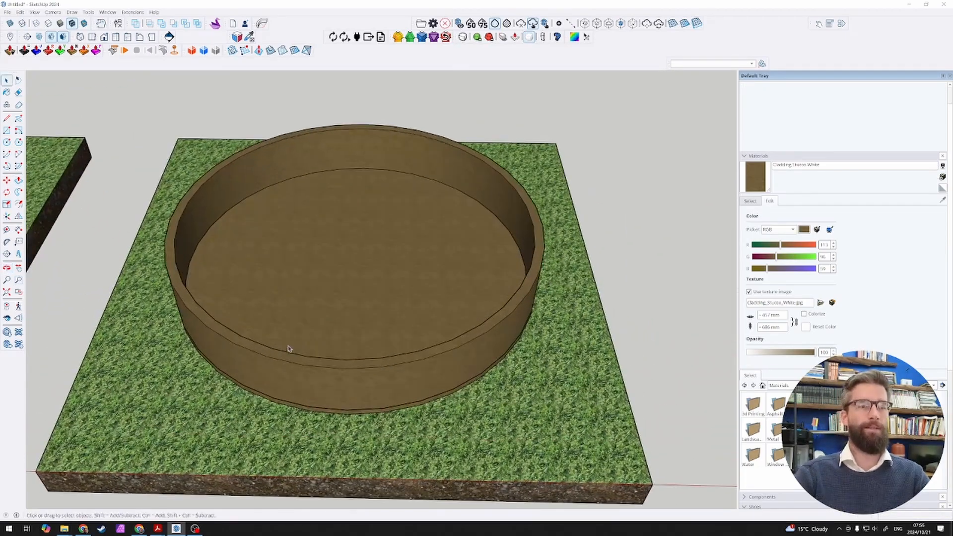
# Step: Draw a 3000 mm radial line from the centre of the wall's top circle to the wall's outer edge and select its inner part
pyautogui.press('l')
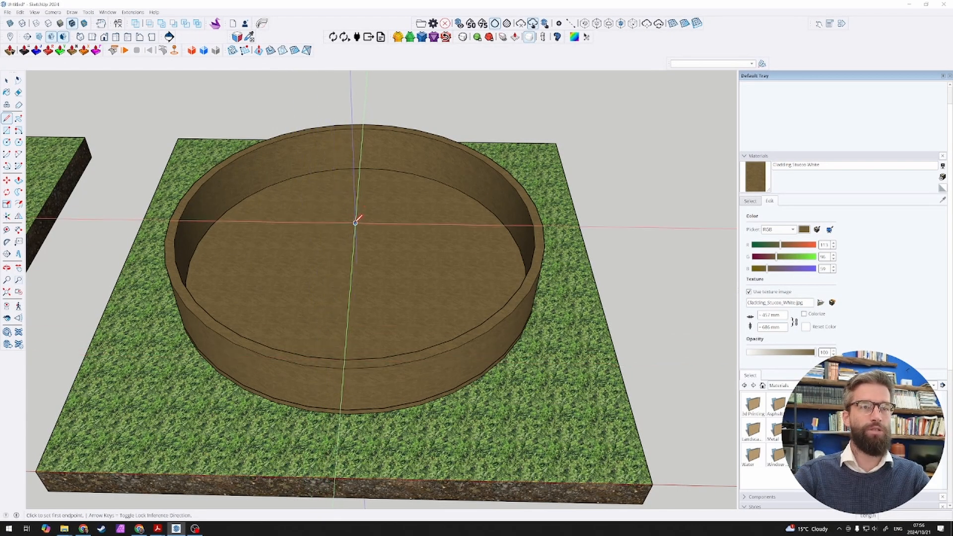
pyautogui.moveTo(355, 223)
pyautogui.mouseDown()
pyautogui.moveTo(404, 324)
pyautogui.moveTo(403, 362)
pyautogui.moveTo(346, 367)
pyautogui.mouseUp()
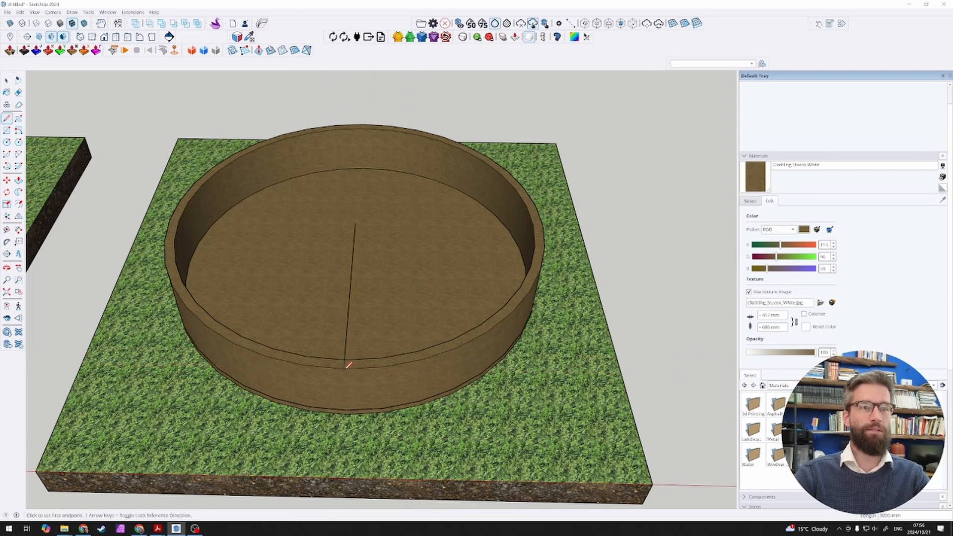
pyautogui.press('space')
pyautogui.click(348, 338)
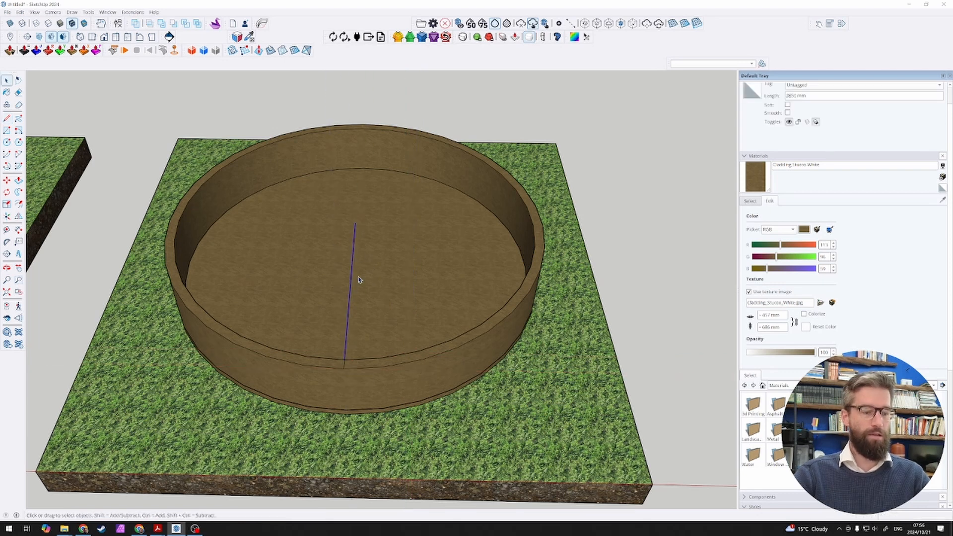
# Step: Rotate a copy of the selected radial line about the circle's centre by 20 degrees along the front of the wall
pyautogui.press('q')
pyautogui.click(355, 223)
pyautogui.click(350, 278)
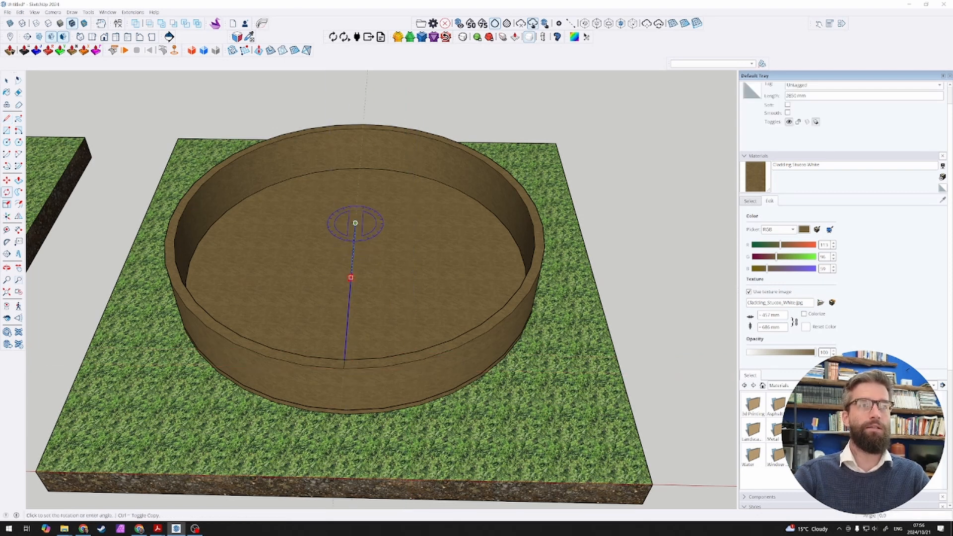
pyautogui.press('ctrl')
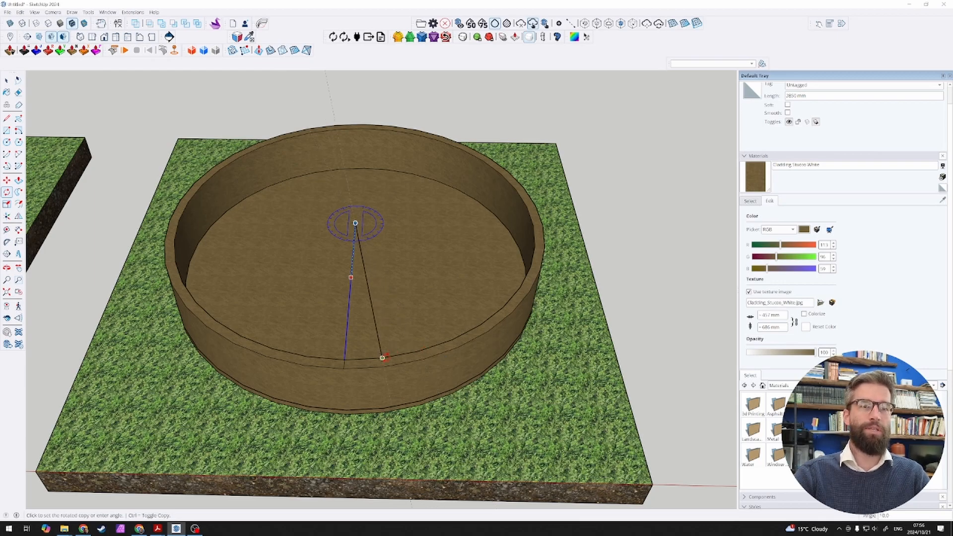
pyautogui.click(418, 351)
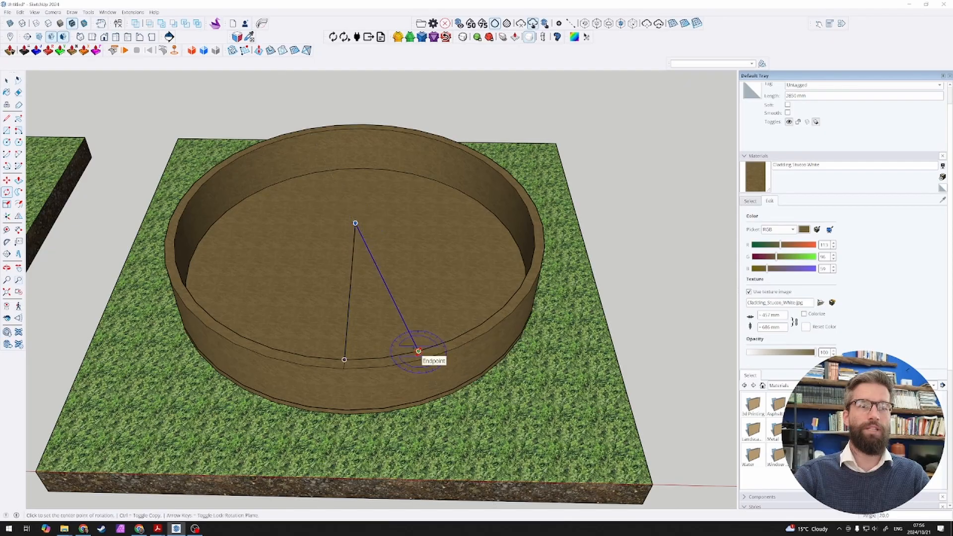
pyautogui.click(355, 223)
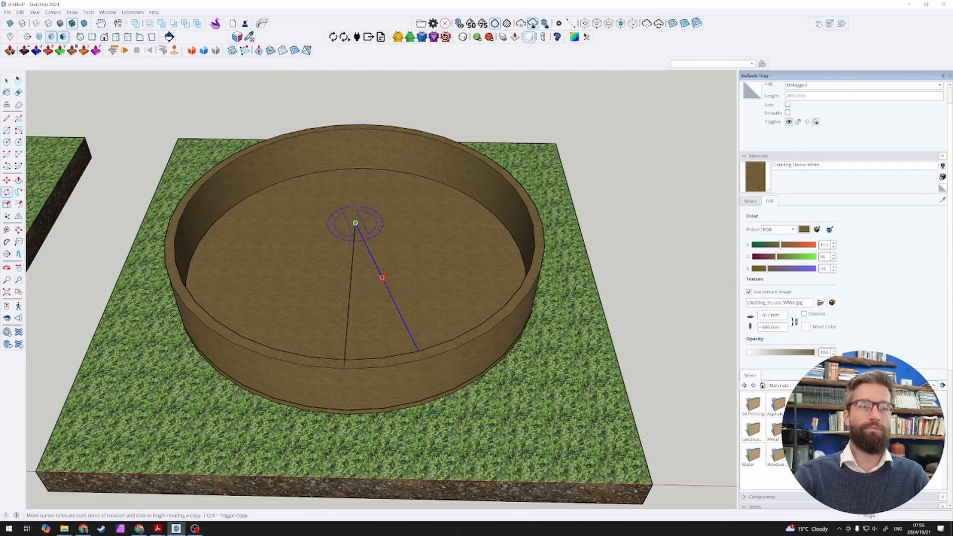
pyautogui.click(384, 280)
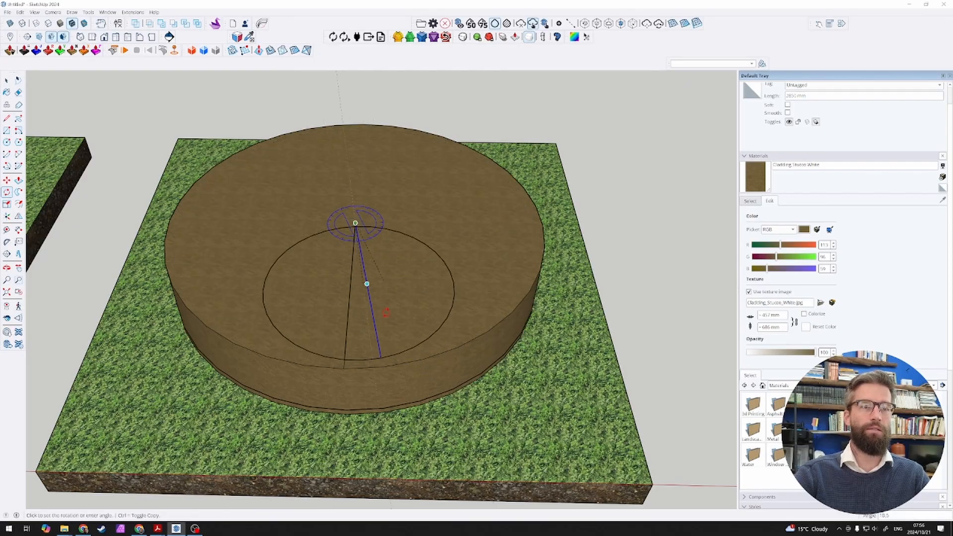
pyautogui.press('space')
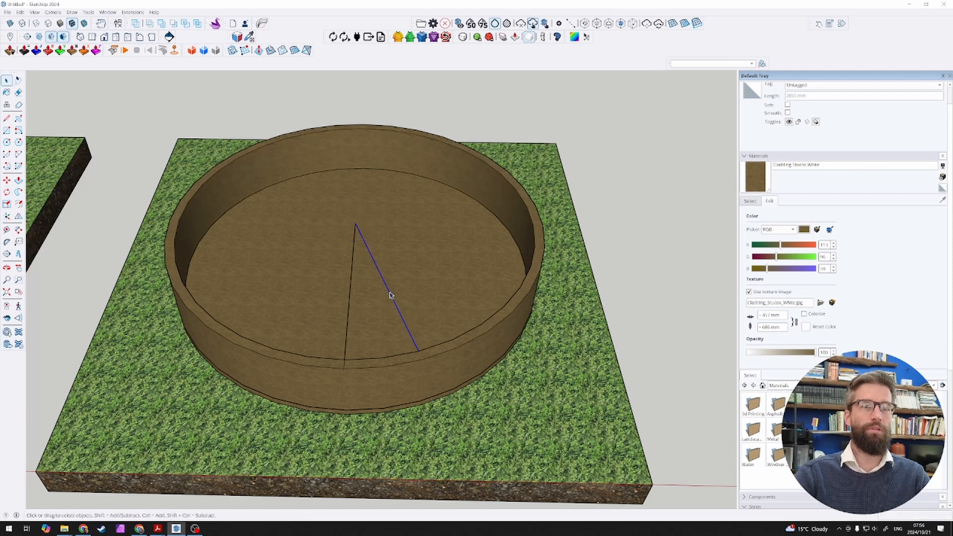
# Step: Rotate a copy of the new radial line 40 degrees back about the centre, onto the opposite side of the middle line
pyautogui.press('q')
pyautogui.click(355, 223)
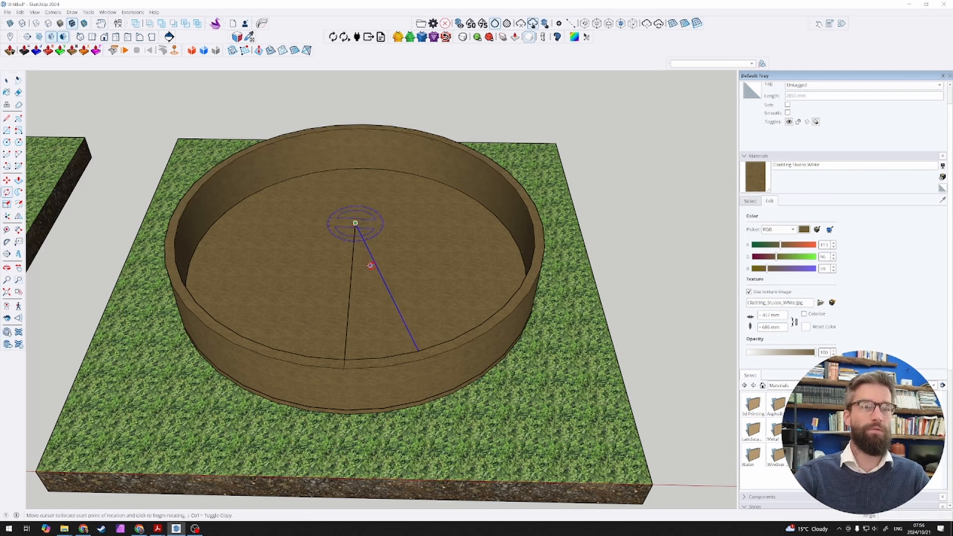
pyautogui.click(376, 264)
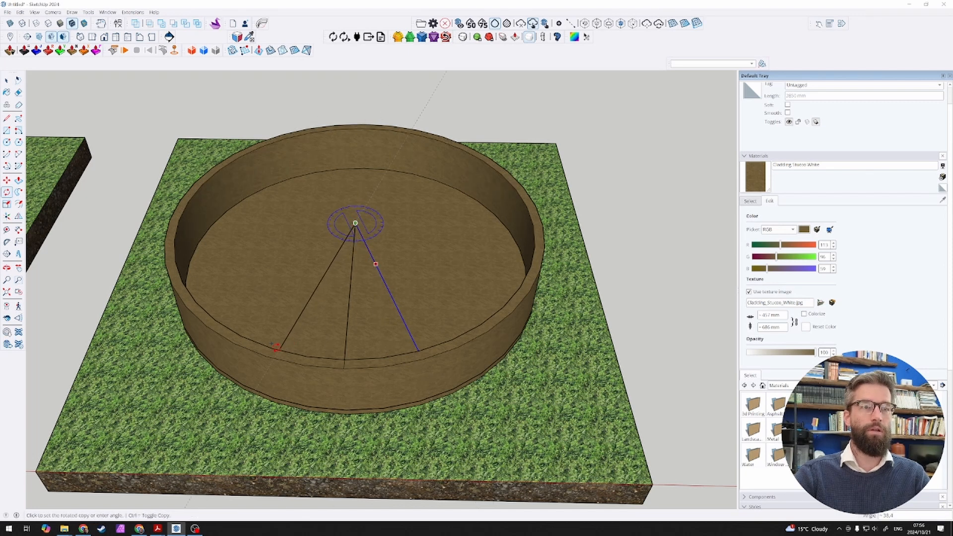
pyautogui.click(272, 348)
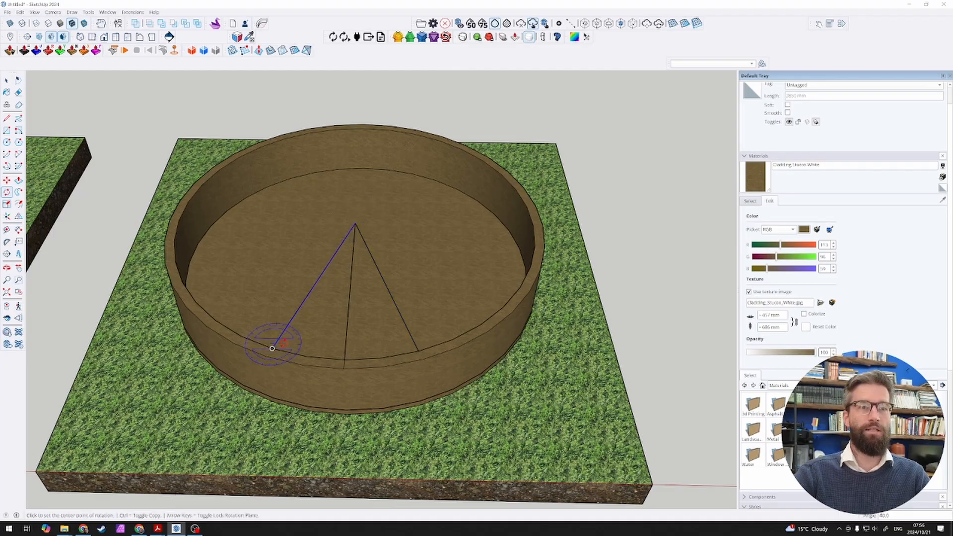
pyautogui.press('space')
# Step: Extend the two outer radial lines across the wall's top face to its outer edge
pyautogui.scroll(3, 280, 353)
pyautogui.press('l')
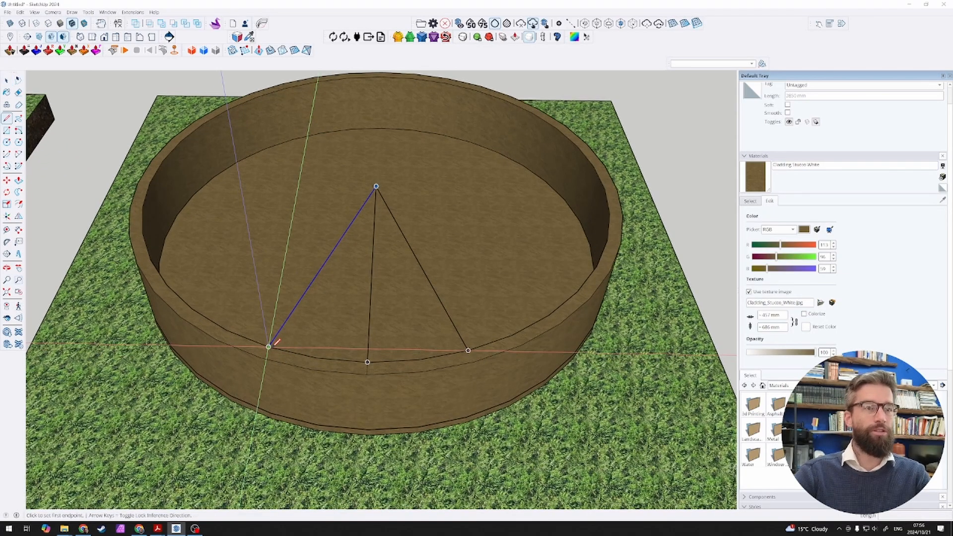
pyautogui.click(268, 346)
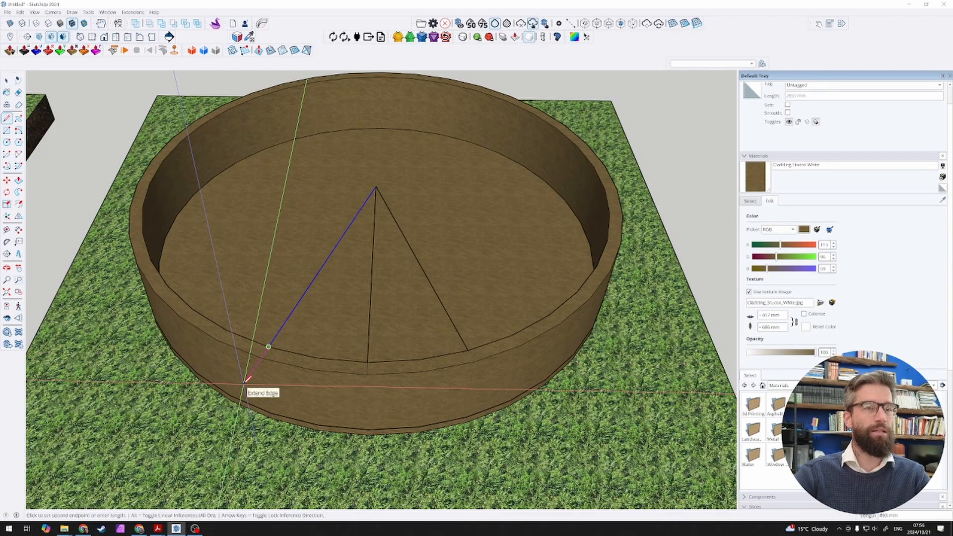
pyautogui.click(263, 356)
pyautogui.click(468, 350)
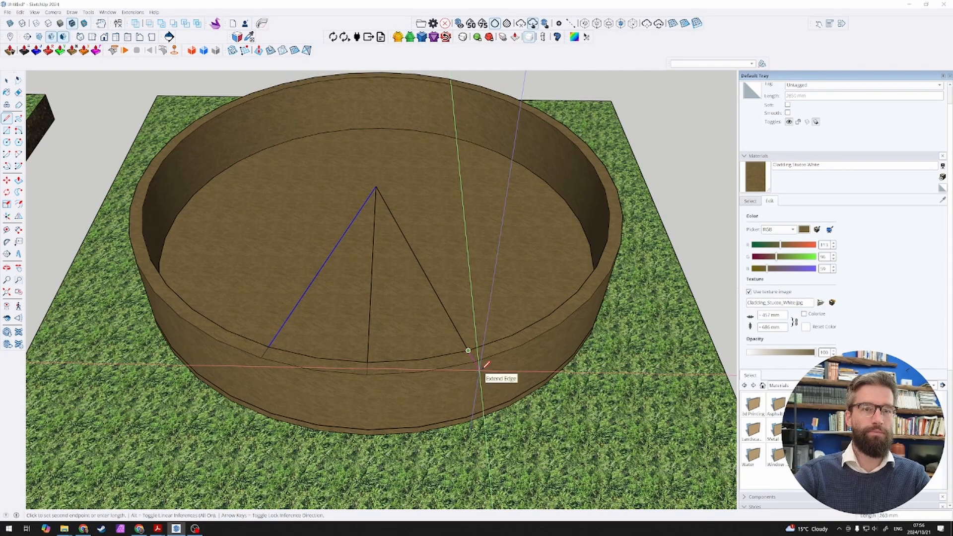
# Step: Erase the middle line and the radial lines inside the circle, keeping only the two cuts across the wall's top
pyautogui.press('space')
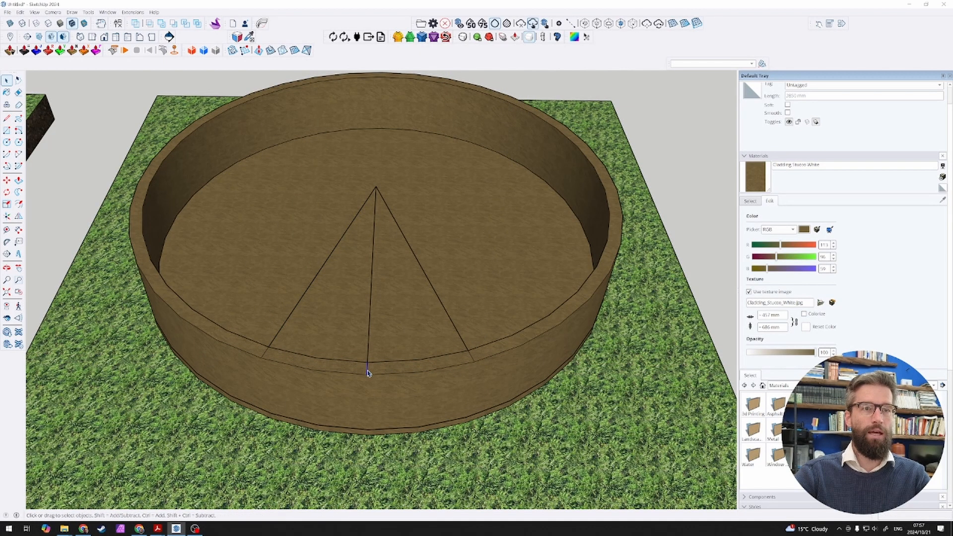
pyautogui.moveTo(370, 362); pyautogui.dragTo(396, 323, button='middle')
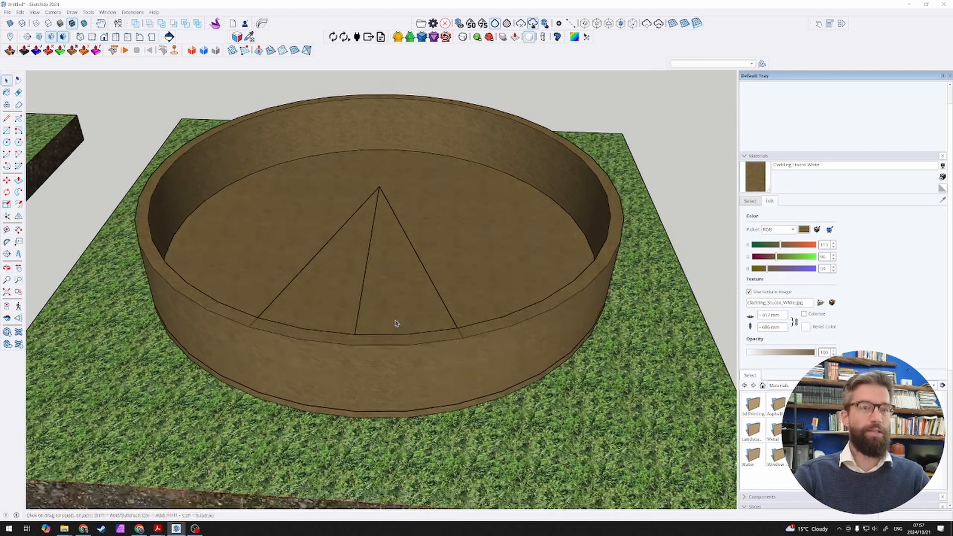
pyautogui.press('e')
pyautogui.moveTo(341, 198)
pyautogui.mouseDown()
pyautogui.moveTo(419, 208)
pyautogui.moveTo(407, 221)
pyautogui.mouseUp()
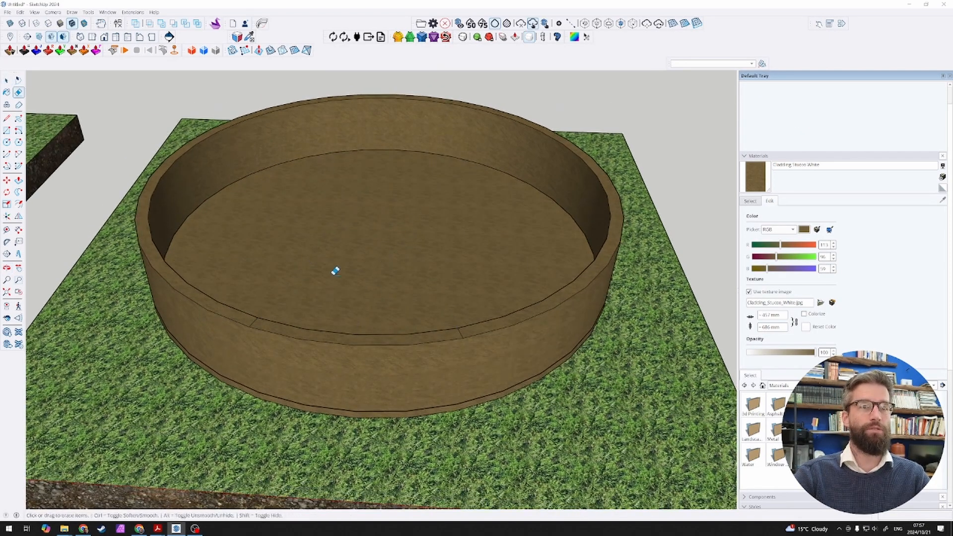
pyautogui.moveTo(355, 311)
pyautogui.mouseDown(button='middle')
pyautogui.moveTo(368, 251)
pyautogui.moveTo(375, 277)
pyautogui.moveTo(345, 308)
pyautogui.mouseUp(button='middle')
pyautogui.press('space')
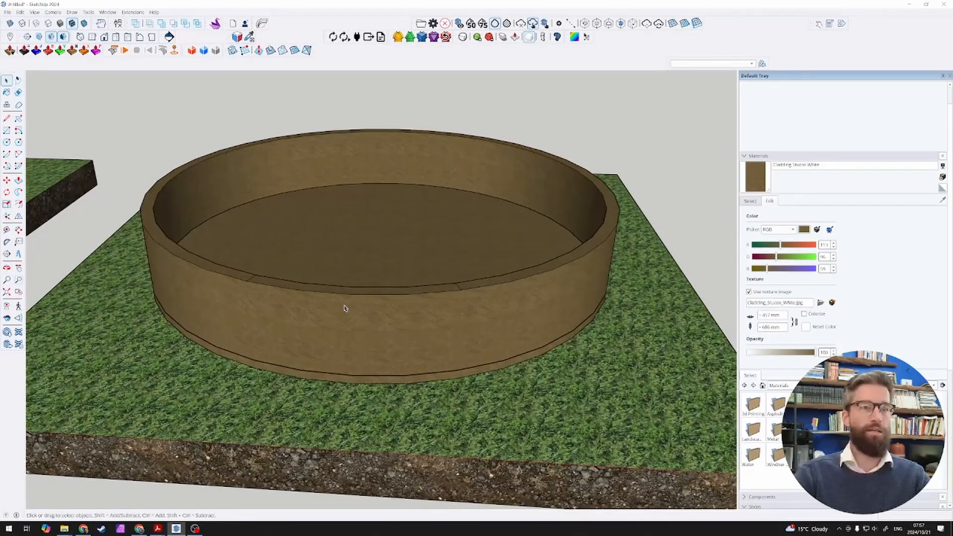
# Step: Push/Pull the wall's top face between the two cuts down to floor level to form a doorway opening
pyautogui.press('p')
pyautogui.click(315, 295)
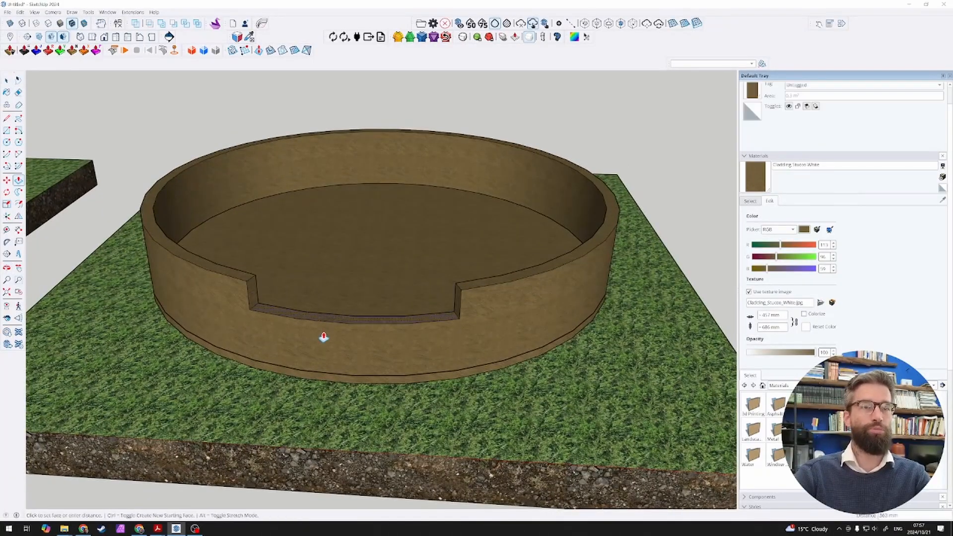
pyautogui.click(313, 372)
# Step: Measure the width of the doorway opening along its inner edge with the Line tool
pyautogui.press('l')
pyautogui.moveTo(319, 361); pyautogui.dragTo(281, 382, button='middle')
pyautogui.click(264, 382)
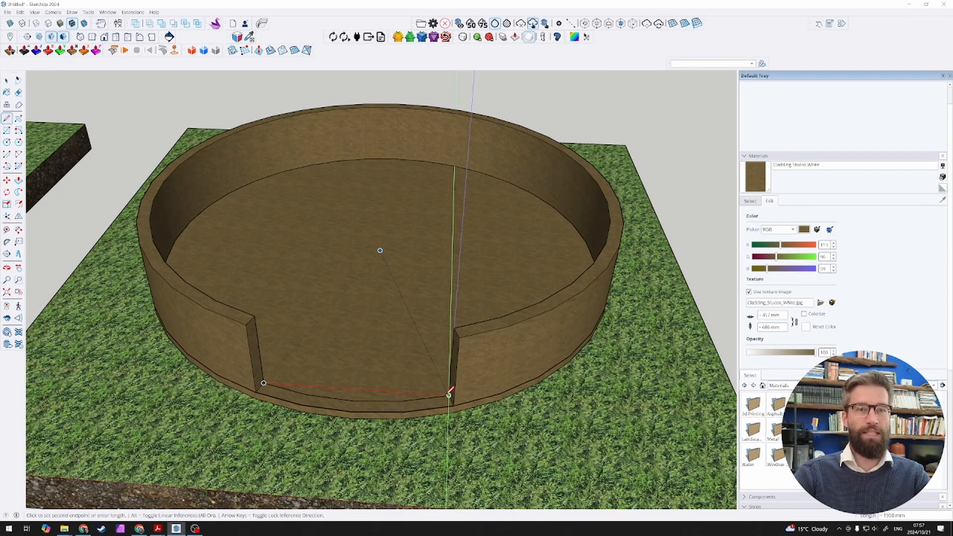
pyautogui.click(448, 396)
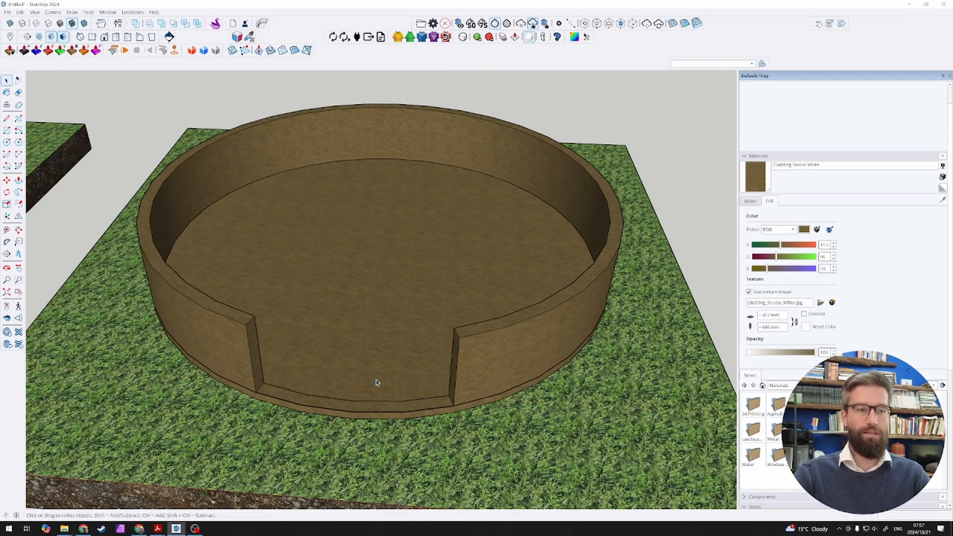
pyautogui.moveTo(375, 383); pyautogui.dragTo(387, 366, button='middle')
pyautogui.press('space')
# Step: Draw two lines across the doorway's threshold strip, one circle segment in from each side of the opening
pyautogui.press('l')
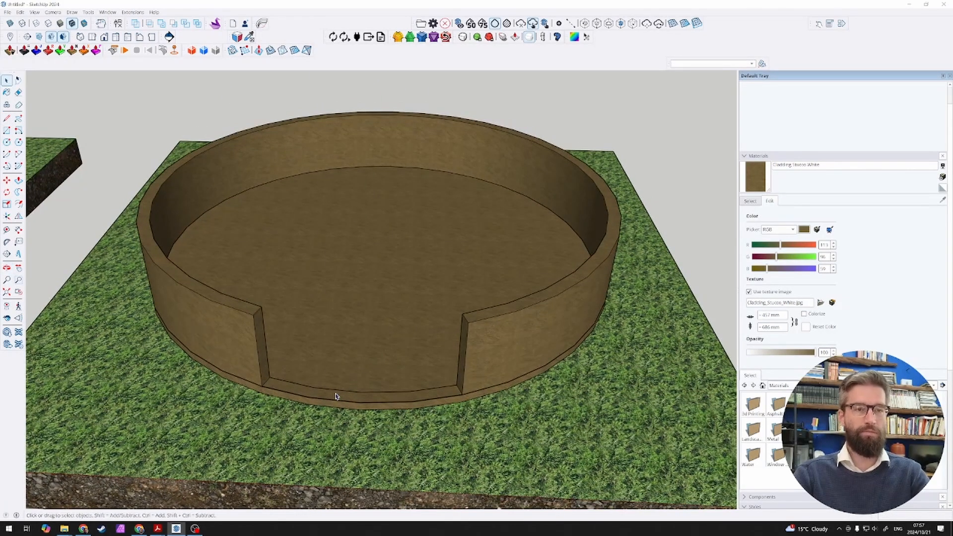
pyautogui.click(314, 387)
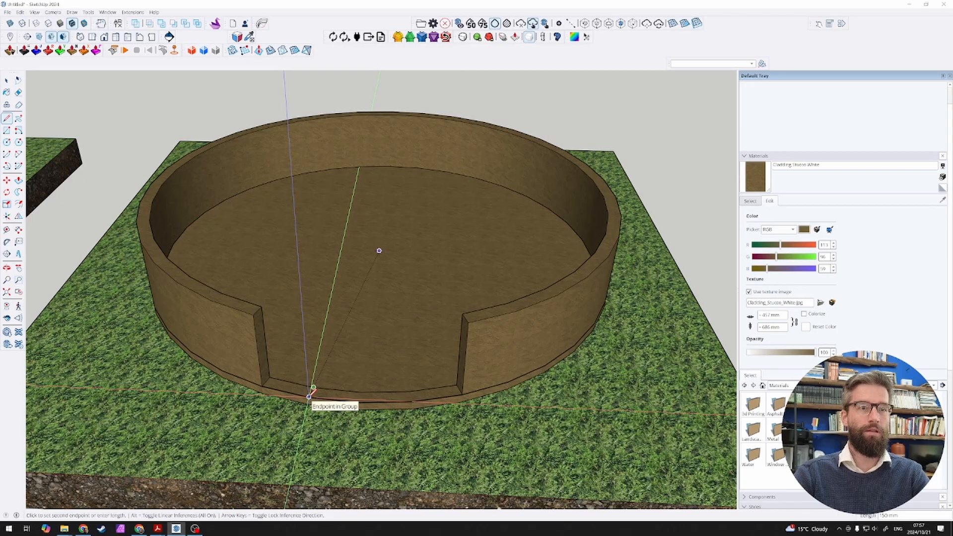
pyautogui.scroll(5, 309, 396)
pyautogui.click(310, 397)
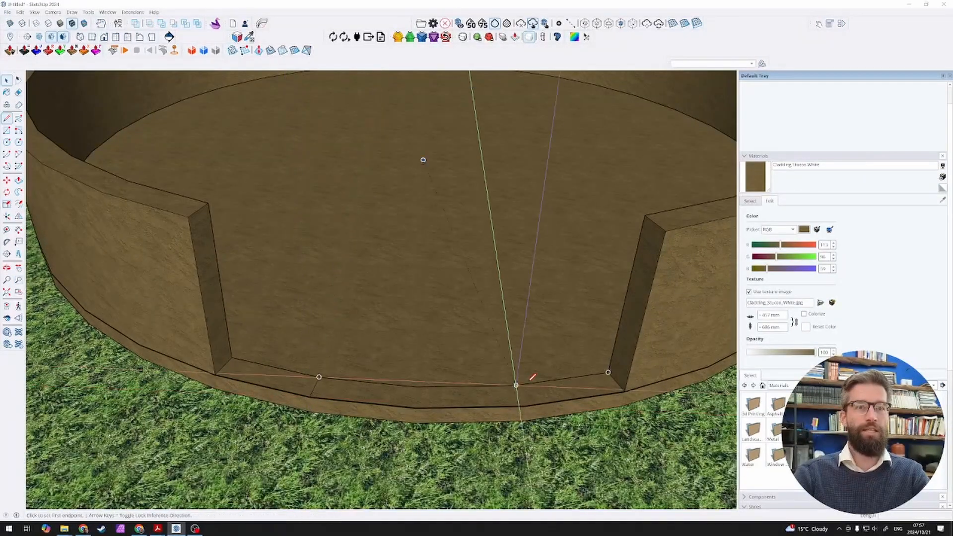
pyautogui.click(516, 385)
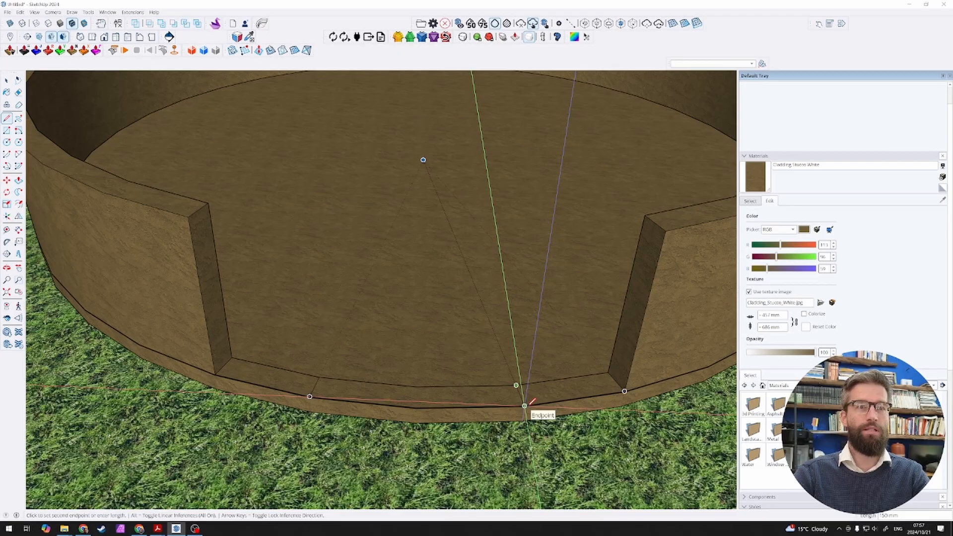
pyautogui.click(530, 404)
pyautogui.press('space')
pyautogui.scroll(-3, 530, 400)
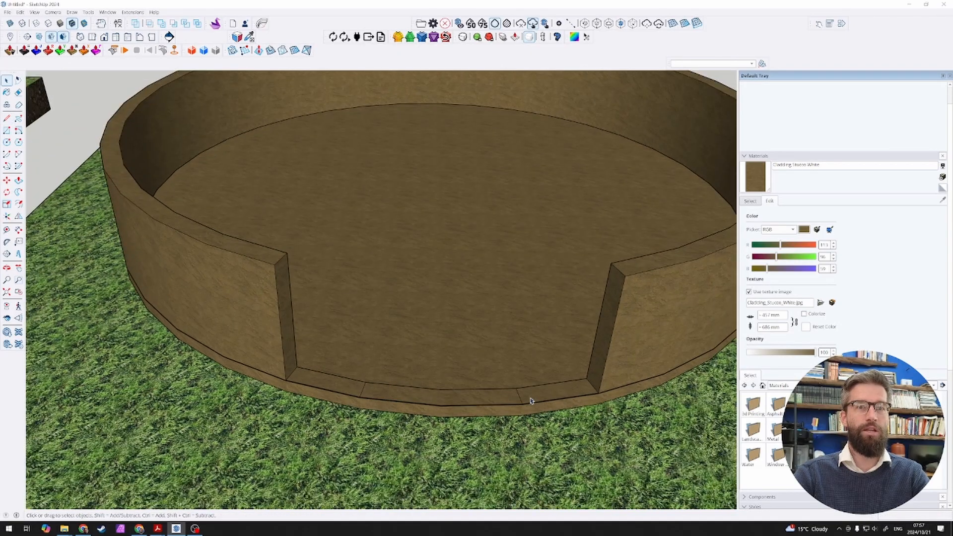
# Step: Push/Pull the two end pieces of the threshold strip up to the wall's top height to narrow the doorway
pyautogui.scroll(-3, 535, 400)
pyautogui.press('p')
pyautogui.doubleClick(588, 338)
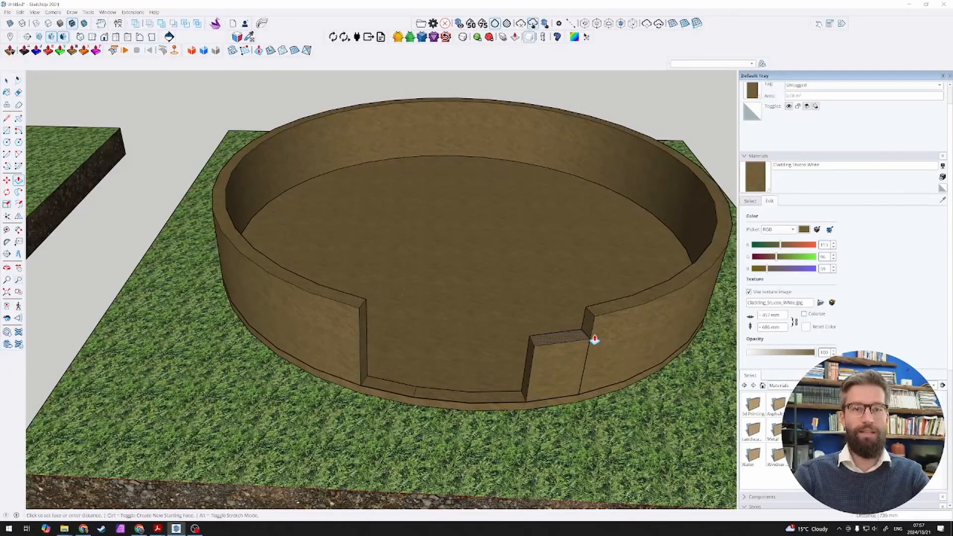
pyautogui.click(392, 389)
pyautogui.click(352, 310)
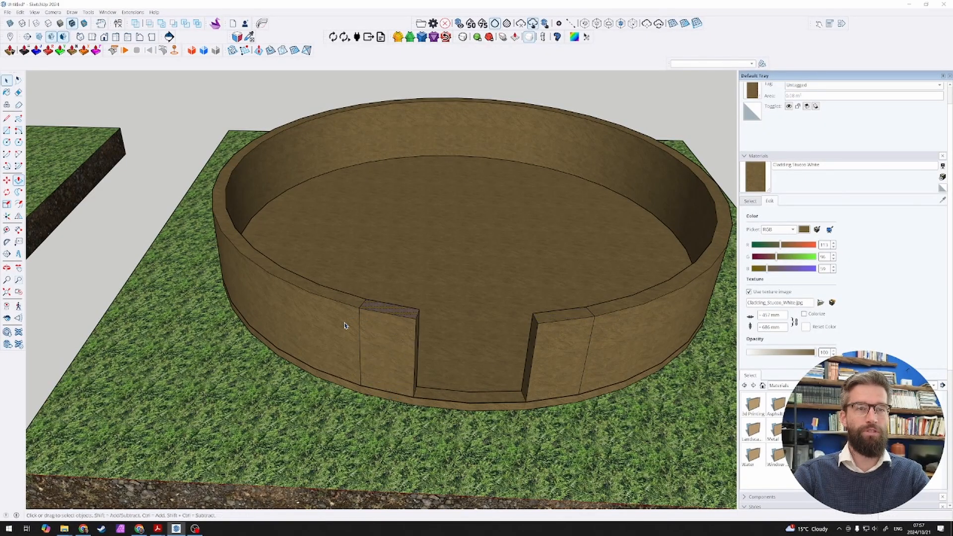
pyautogui.press('space')
# Step: Measure the width of the narrowed doorway between the inner corners of the wall's top
pyautogui.scroll(3, 330, 334)
pyautogui.press('l')
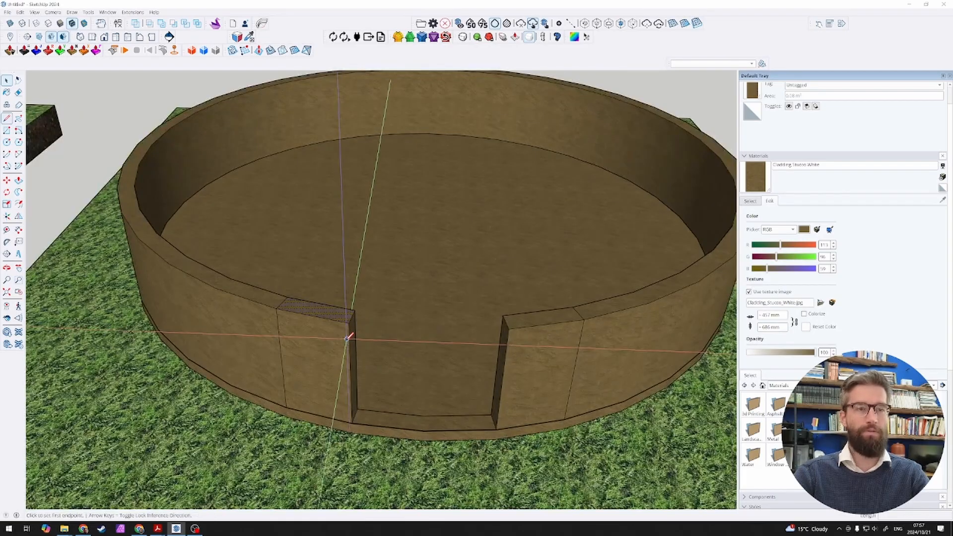
pyautogui.click(354, 310)
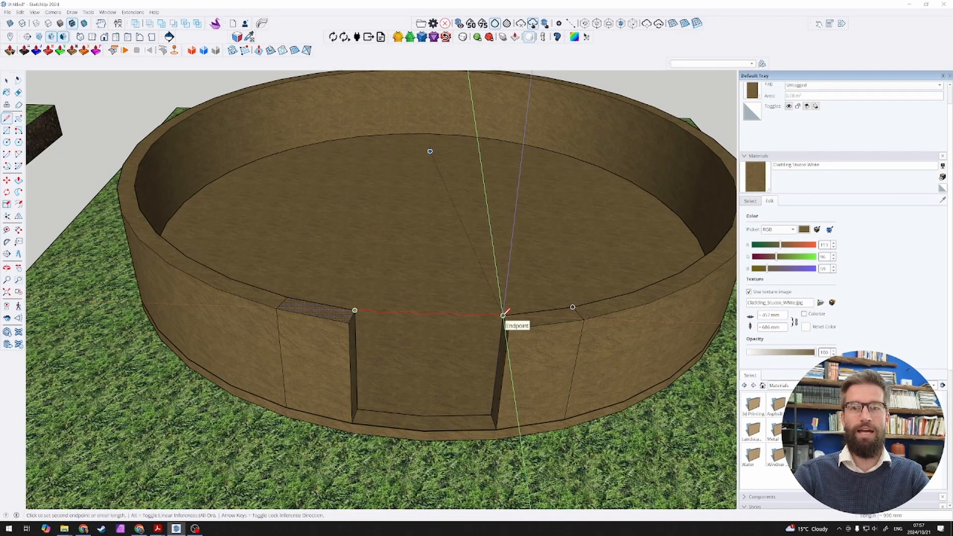
pyautogui.click(502, 315)
pyautogui.press('space')
# Step: Select all connected geometry of the round wall with its doorway and make it a group
pyautogui.scroll(-10, 387, 377)
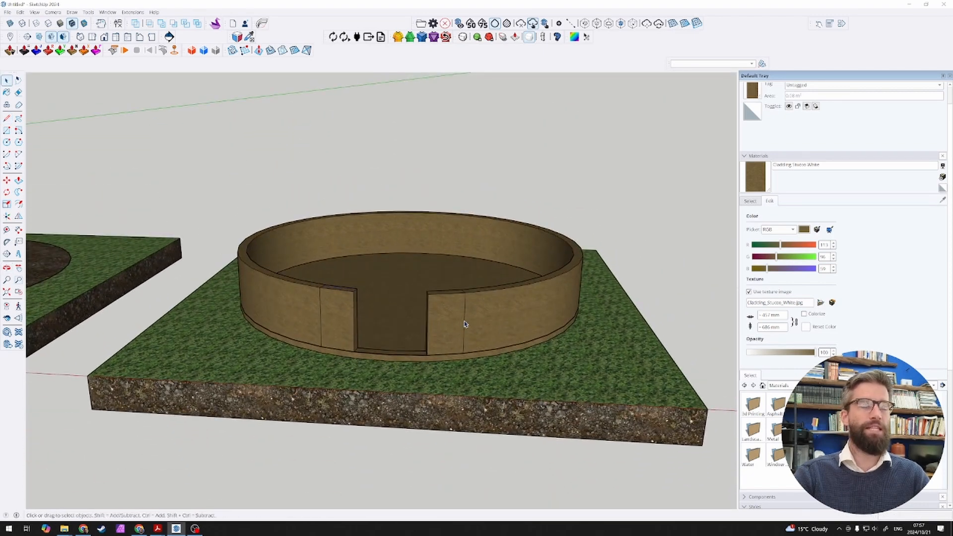
pyautogui.scroll(3, 444, 328)
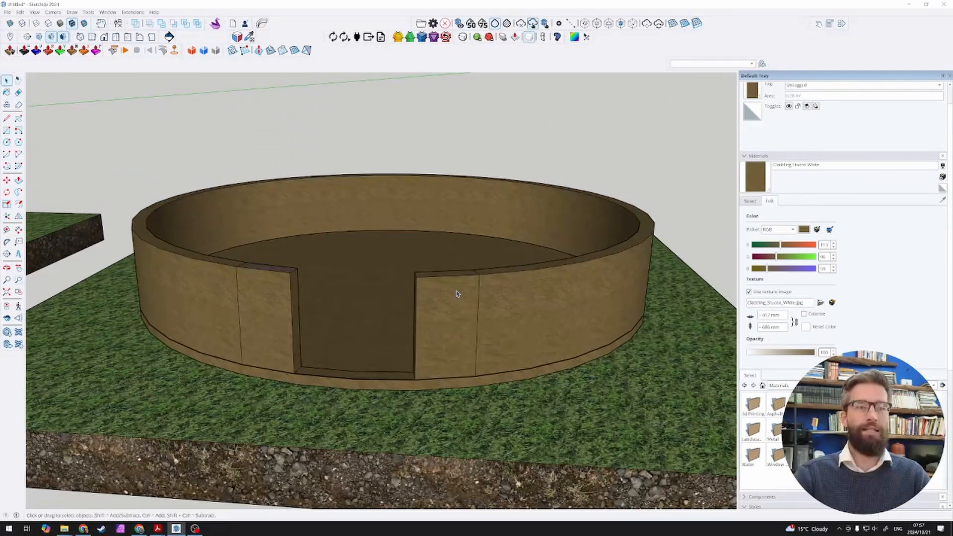
pyautogui.moveTo(457, 293); pyautogui.dragTo(473, 336, button='middle')
pyautogui.scroll(-2, 475, 335)
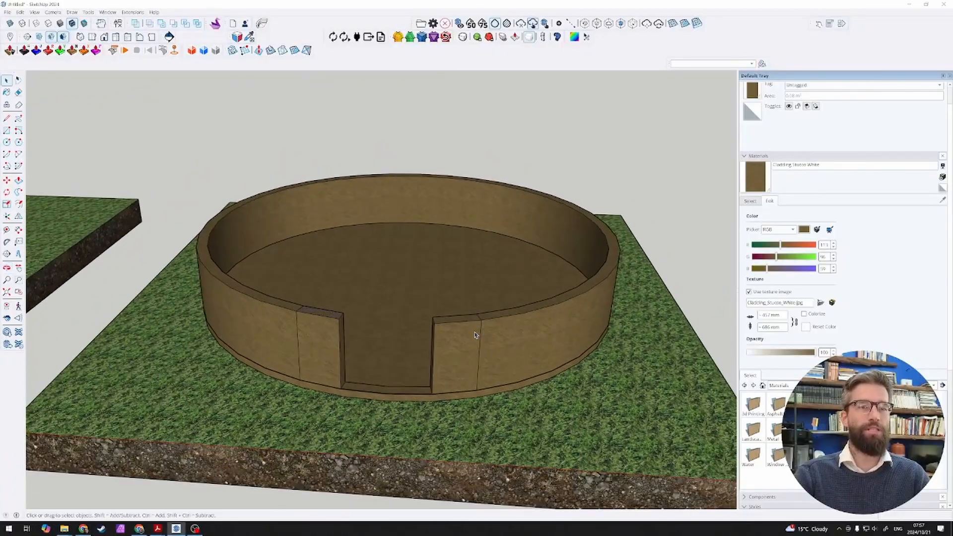
pyautogui.tripleClick(506, 337)
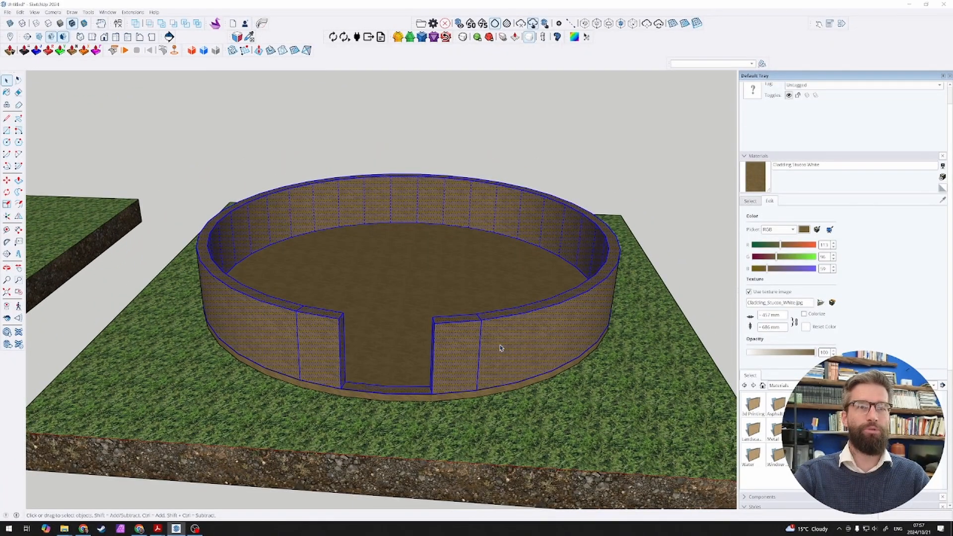
pyautogui.hotkey('ctrl', 'g')
# Step: Move the wall group straight up off the round floor disc
pyautogui.scroll(-2, 487, 343)
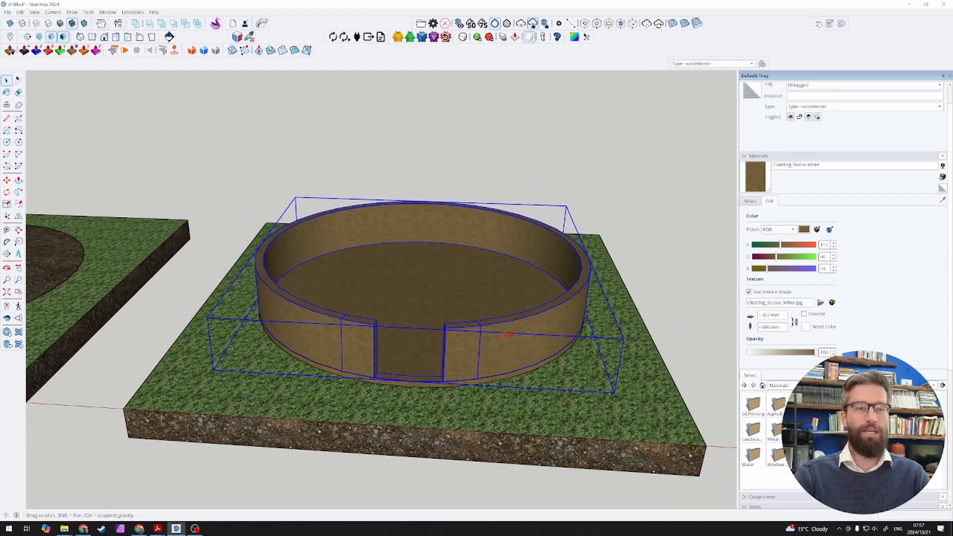
pyautogui.moveTo(491, 343); pyautogui.dragTo(480, 308, button='middle')
pyautogui.press('m')
pyautogui.click(615, 272)
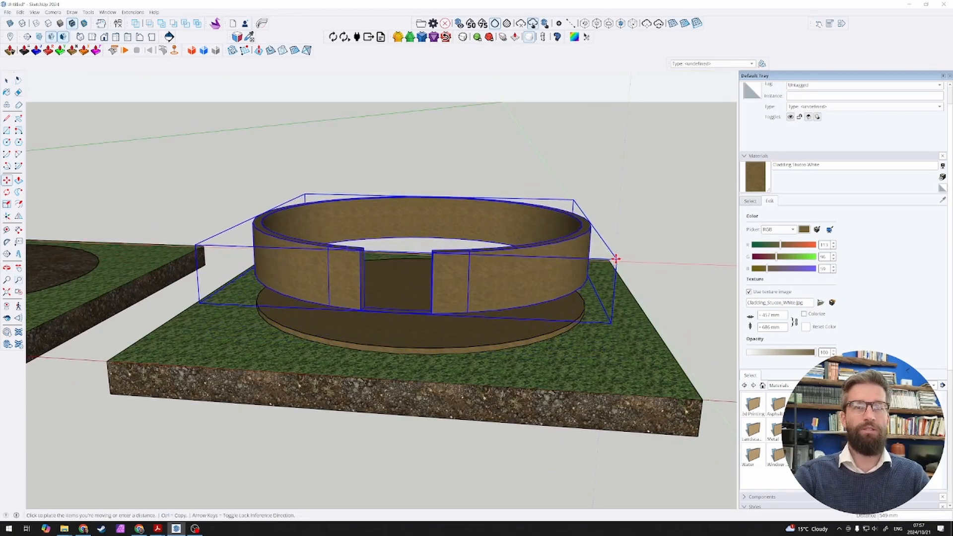
pyautogui.click(614, 240)
# Step: Move the round floor disc up from the grass slab, and undo the moves of both the disc and the wall
pyautogui.press('space')
pyautogui.click(543, 305)
pyautogui.press('m')
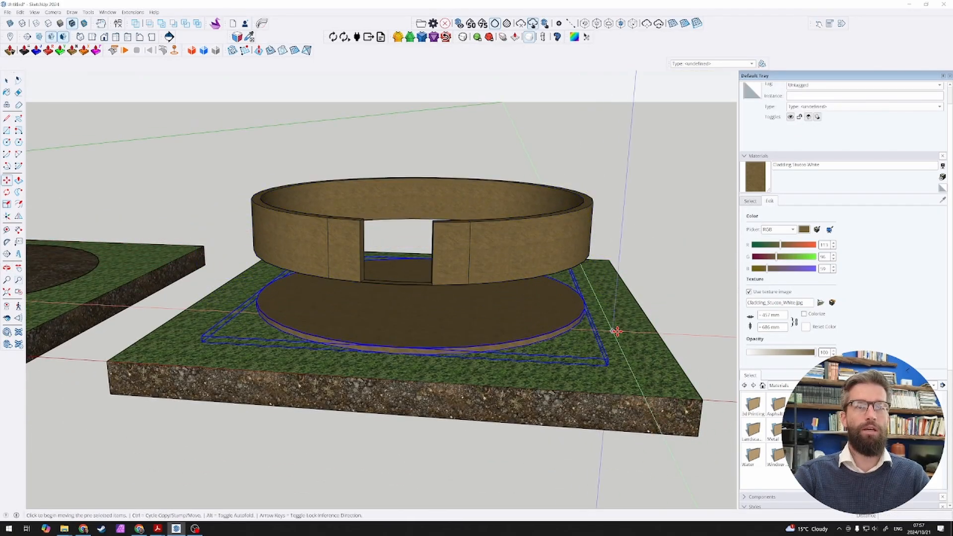
pyautogui.click(615, 329)
pyautogui.click(625, 301)
pyautogui.moveTo(625, 301); pyautogui.dragTo(563, 317, button='middle')
pyautogui.hotkey('ctrl', 'z')
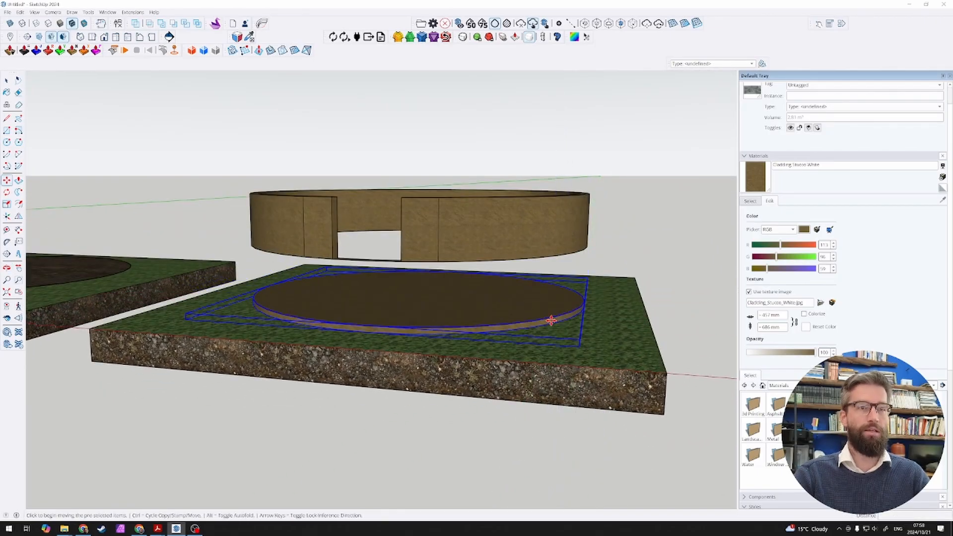
pyautogui.hotkey('ctrl', 'z')
# Step: Copy the last slab with its floor disc and wall one slab spacing further along the row, using matching slab corners as reference points
pyautogui.press('space')
pyautogui.scroll(-4, 500, 342)
pyautogui.moveTo(469, 313); pyautogui.dragTo(468, 404, button='middle')
pyautogui.scroll(-3, 477, 400)
pyautogui.scroll(1, 437, 402)
pyautogui.moveTo(404, 402); pyautogui.dragTo(383, 398, button='middle')
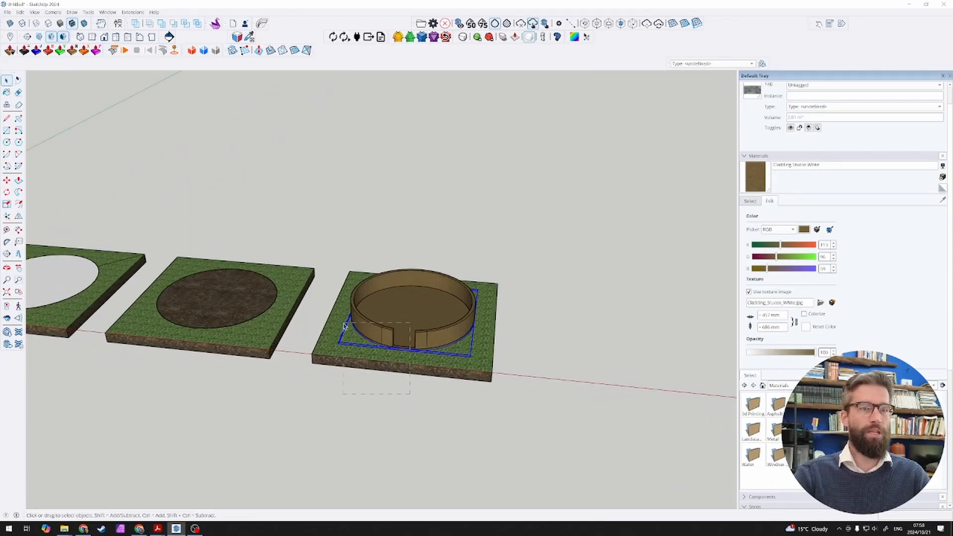
pyautogui.moveTo(345, 326); pyautogui.dragTo(344, 325)
pyautogui.press('m')
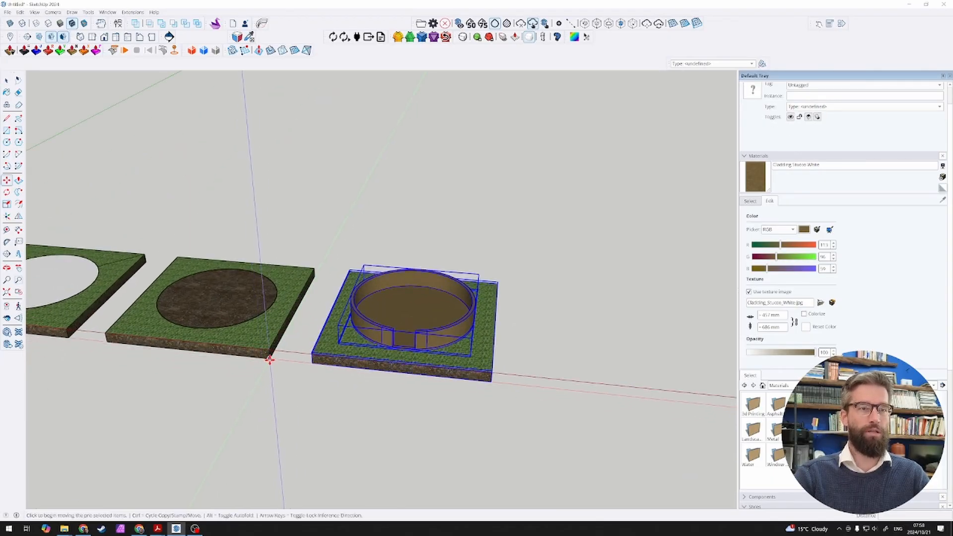
pyautogui.click(269, 358)
pyautogui.press('ctrl')
pyautogui.click(492, 381)
pyautogui.press('space')
pyautogui.click(527, 415)
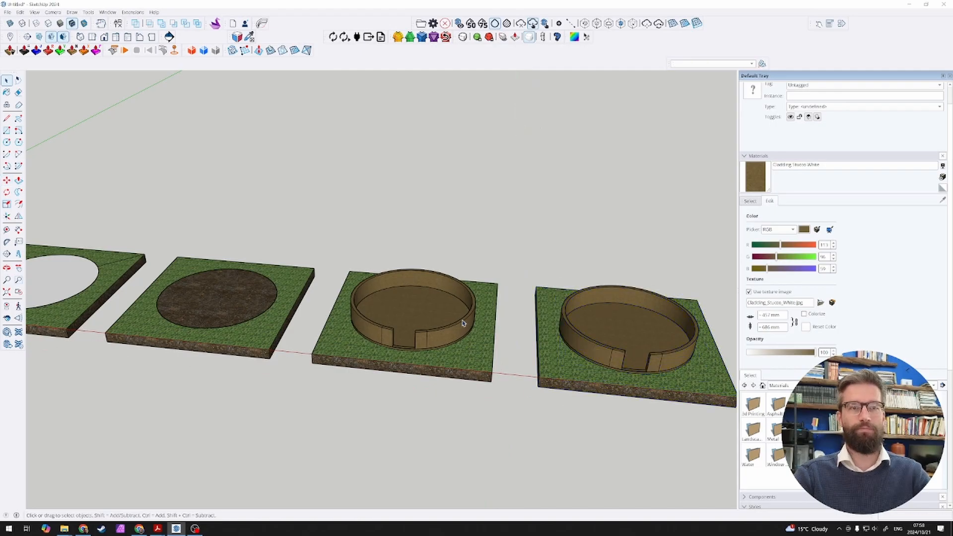
# Step: Delete the wall group from the original slab, keeping only its round floor disc
pyautogui.click(463, 323)
pyautogui.moveTo(462, 323); pyautogui.dragTo(377, 330, button='middle')
pyautogui.press('Delete')
pyautogui.click(380, 331)
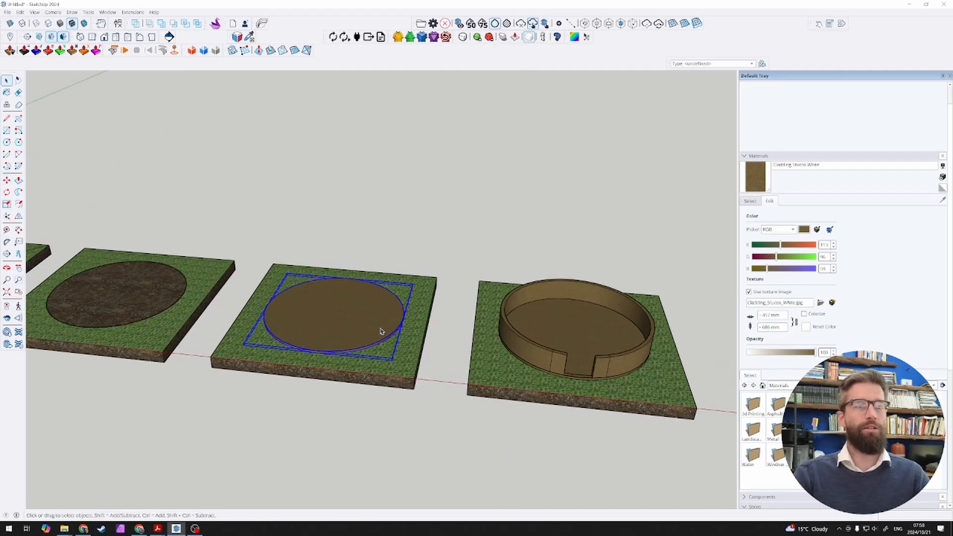
# Step: Select the wall group on the last slab in the row
pyautogui.scroll(-3, 381, 331)
pyautogui.scroll(2, 382, 337)
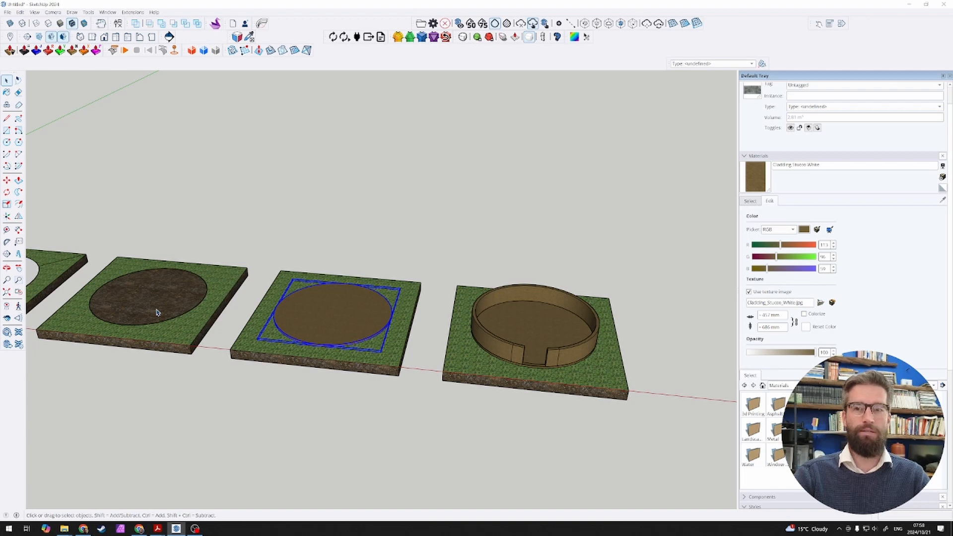
pyautogui.scroll(5, 592, 346)
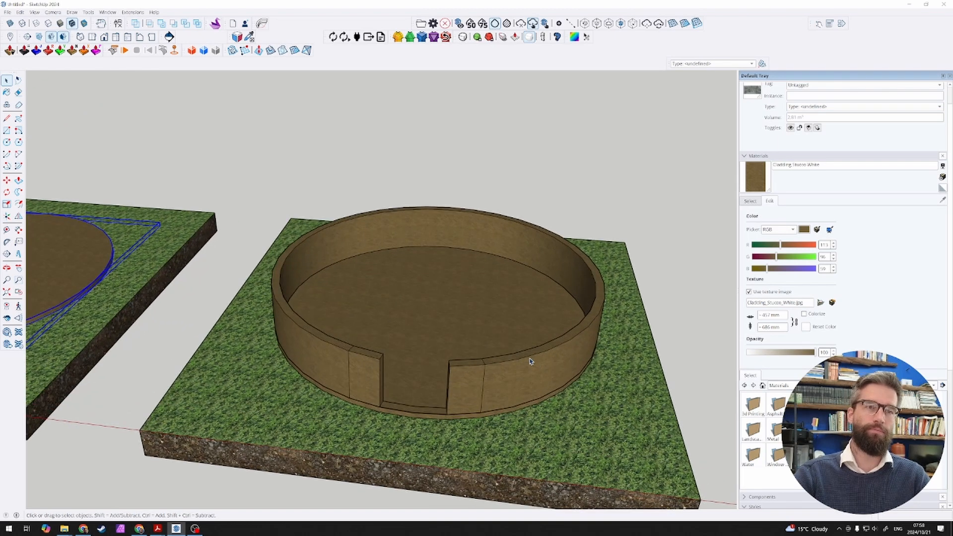
pyautogui.scroll(-3, 530, 360)
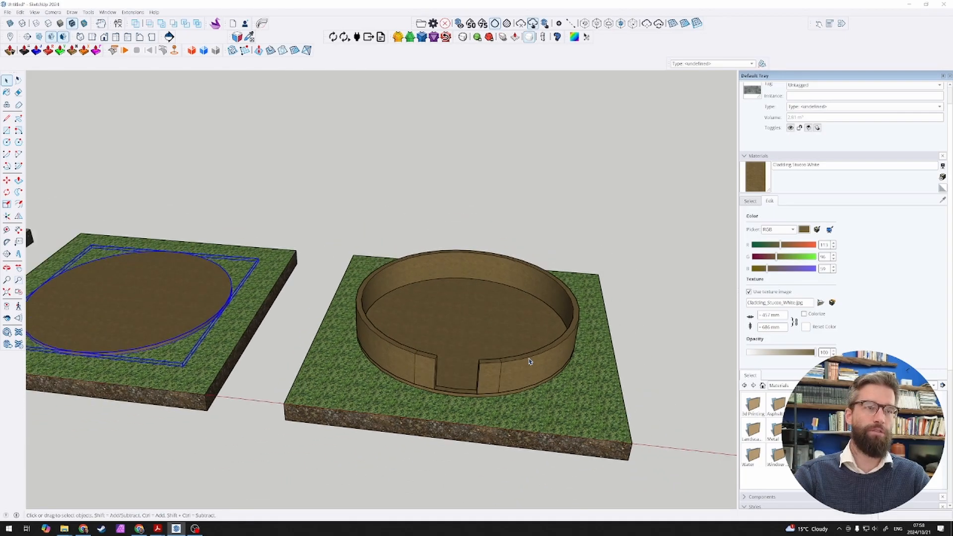
pyautogui.click(528, 369)
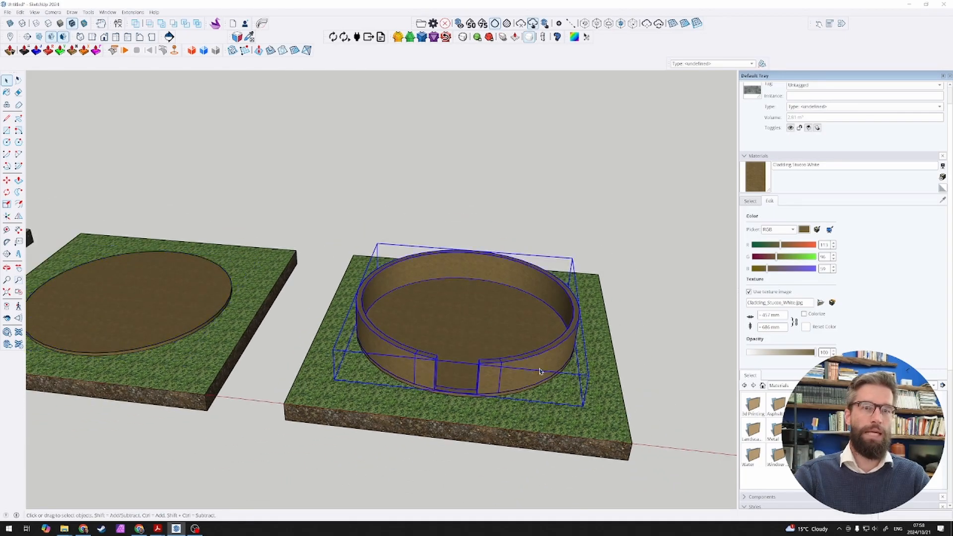
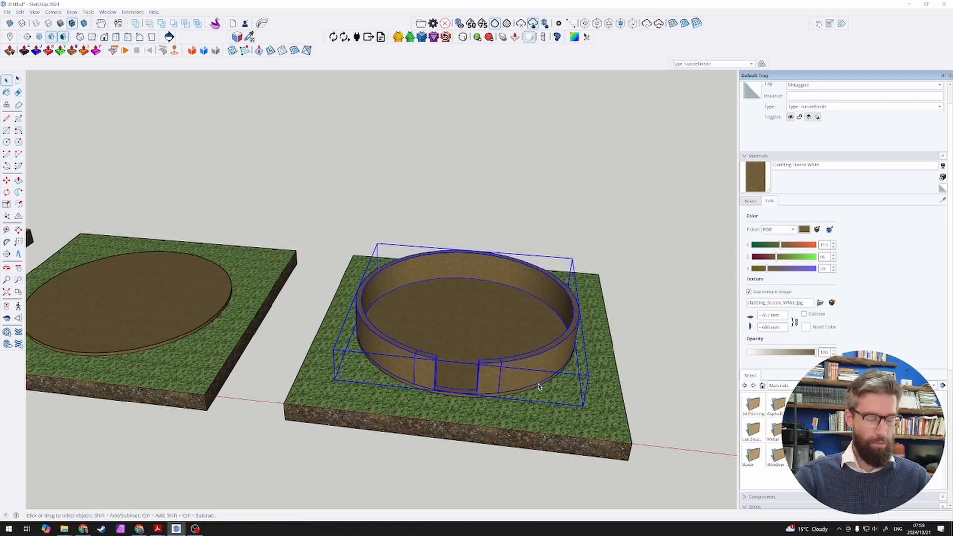
# Step: Delete the wall group from the last slab, keeping its round floor disc
pyautogui.scroll(2, 566, 380)
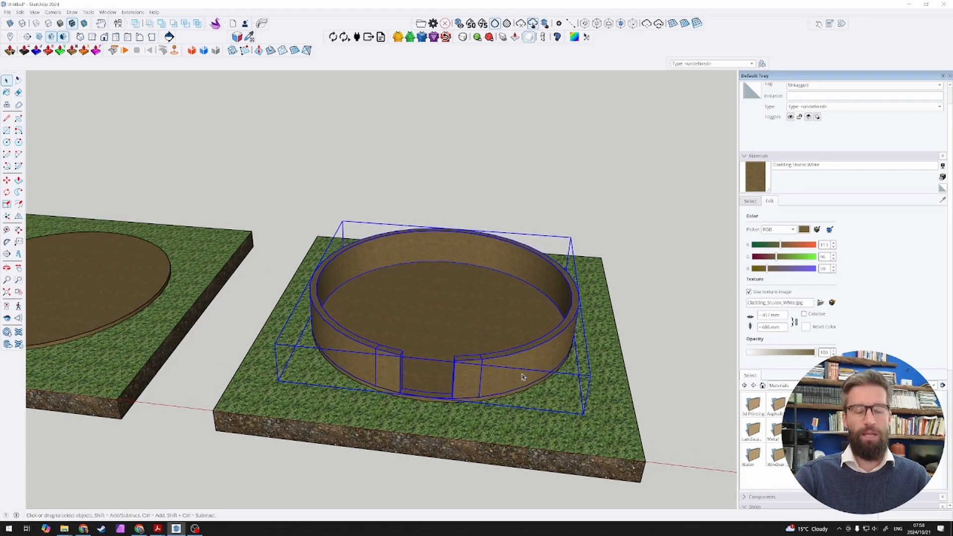
pyautogui.scroll(-2, 493, 369)
pyautogui.scroll(3, 492, 369)
pyautogui.press('Delete')
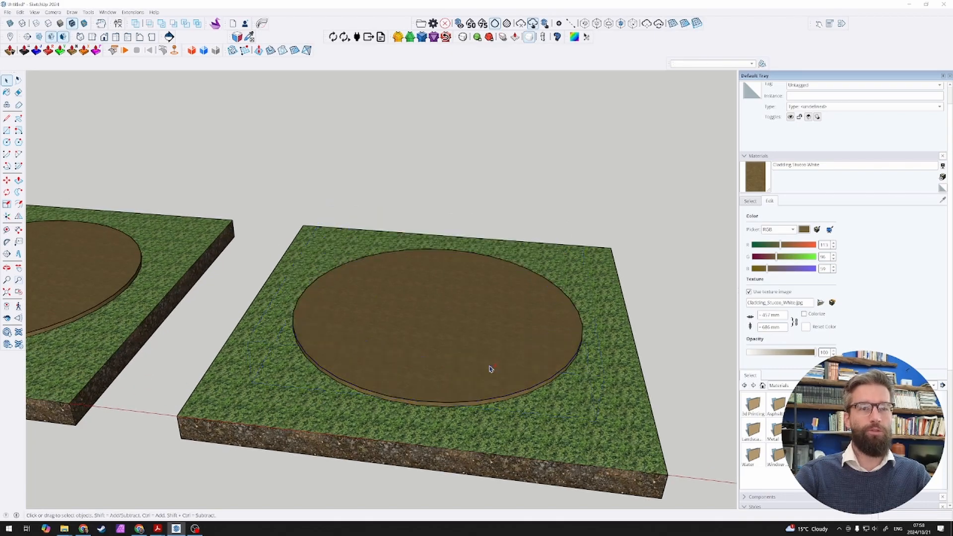
# Step: Draw two 3000 mm radius lines on the last slab's floor disc, from its centre to separate endpoints on the front rim
pyautogui.click(429, 337)
pyautogui.scroll(1, 432, 343)
pyautogui.press('l')
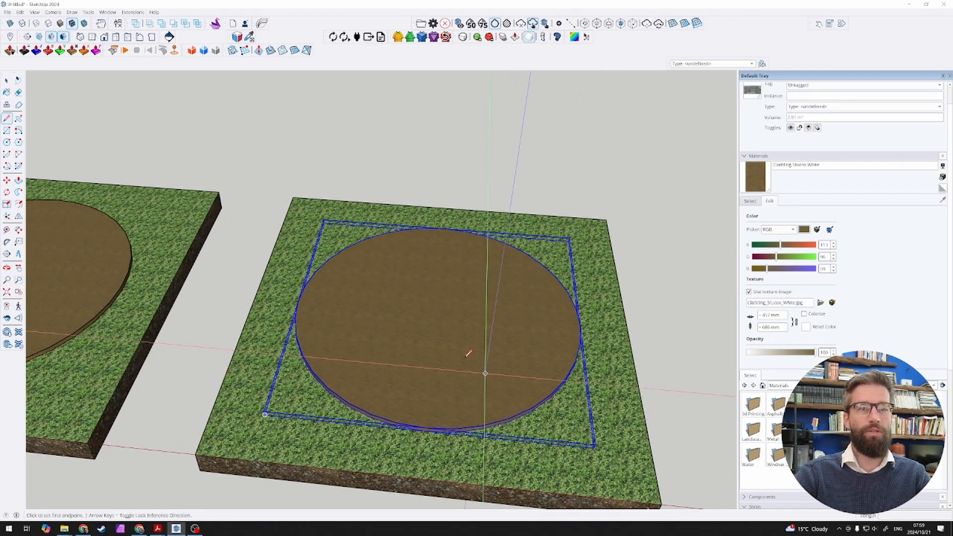
pyautogui.click(436, 313)
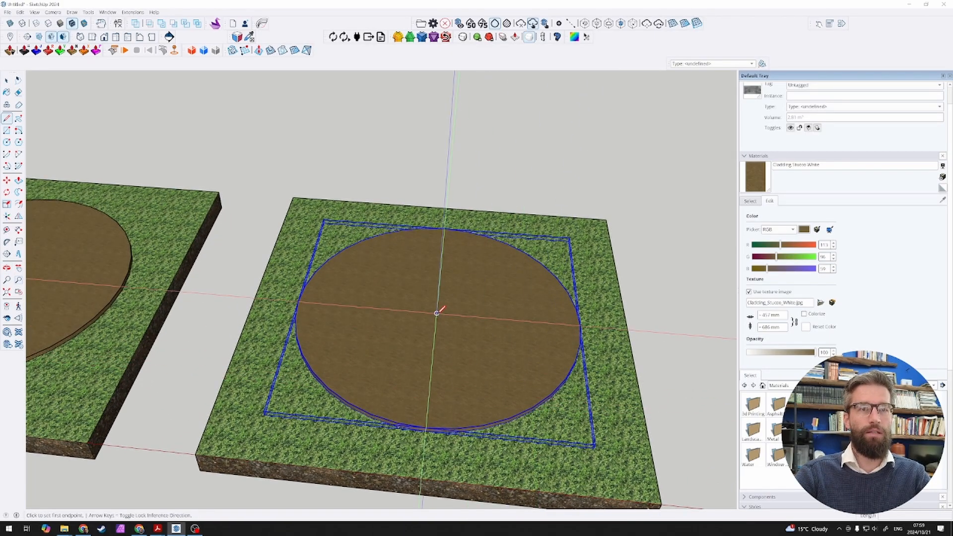
pyautogui.click(426, 428)
pyautogui.press('space')
pyautogui.scroll(2, 436, 339)
pyautogui.press('l')
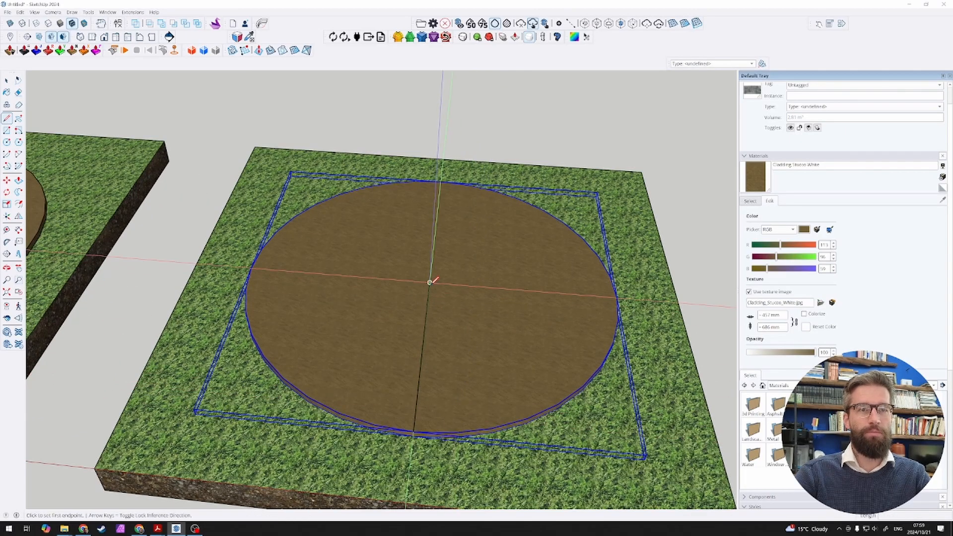
pyautogui.click(430, 283)
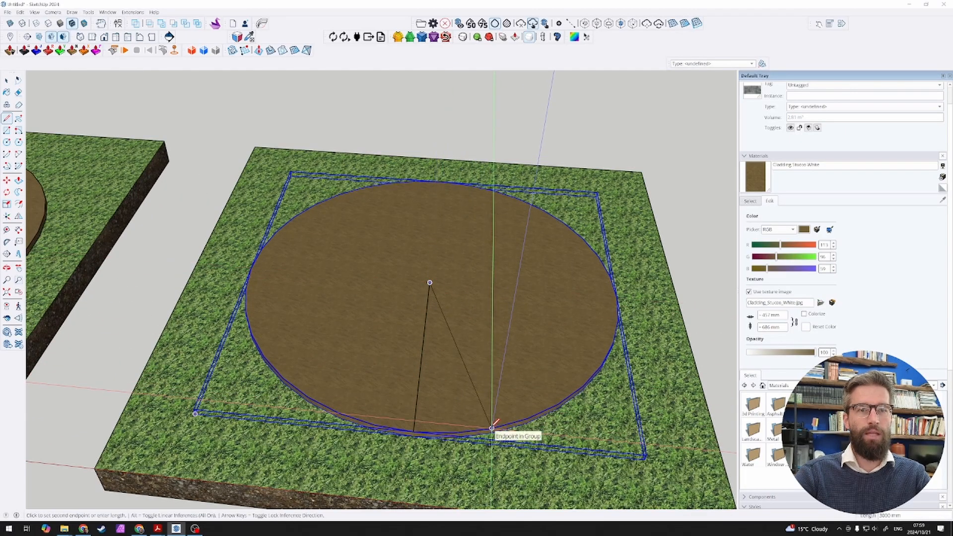
pyautogui.click(492, 428)
pyautogui.press('space')
pyautogui.click(463, 362)
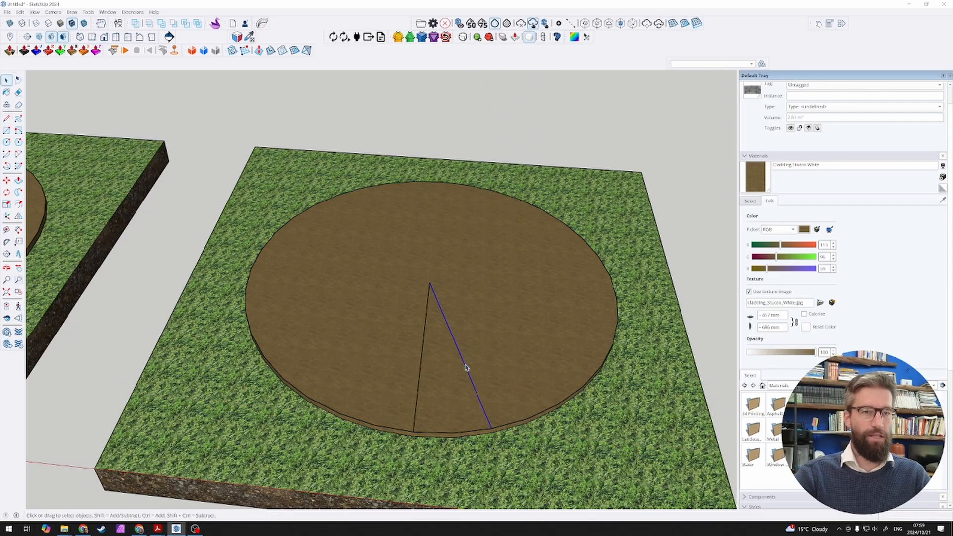
pyautogui.press('q')
pyautogui.click(430, 282)
pyautogui.click(445, 320)
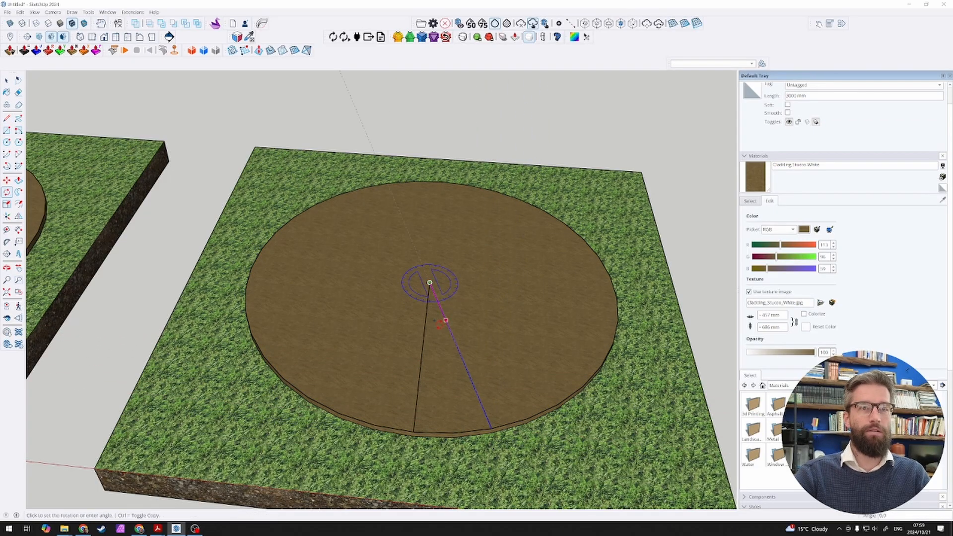
pyautogui.press('space')
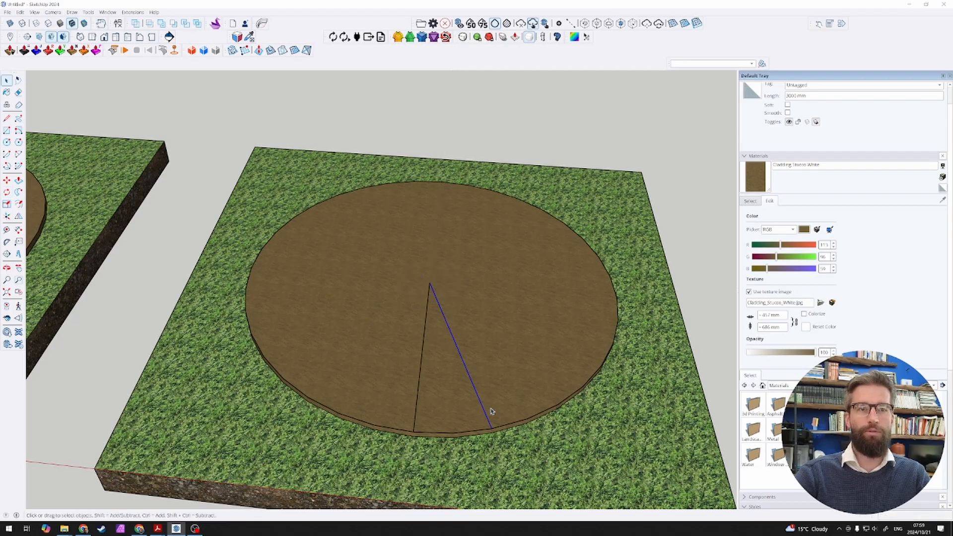
# Step: Draw a third line from the rim point between the two radius lines to the centre of the floor disc
pyautogui.scroll(3, 489, 440)
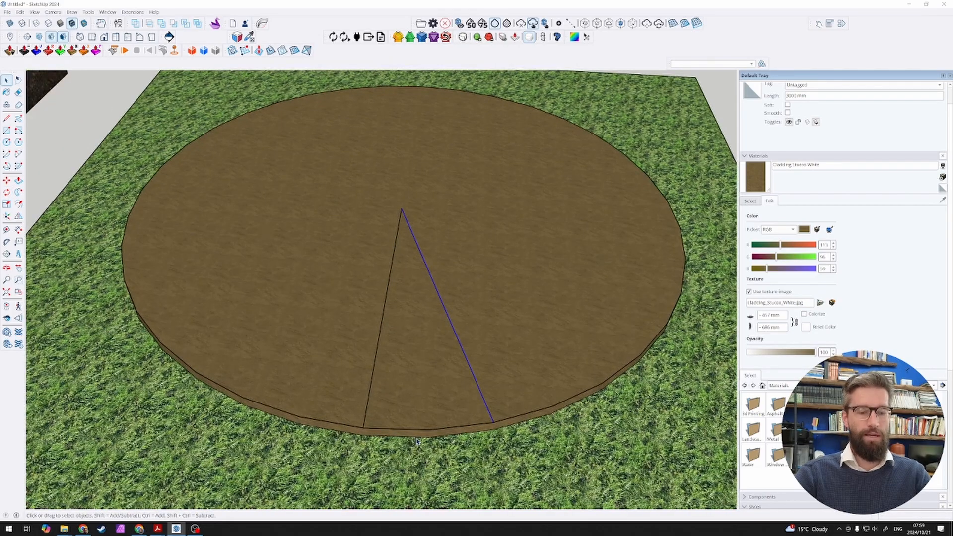
pyautogui.press('l')
pyautogui.click(430, 430)
pyautogui.click(400, 209)
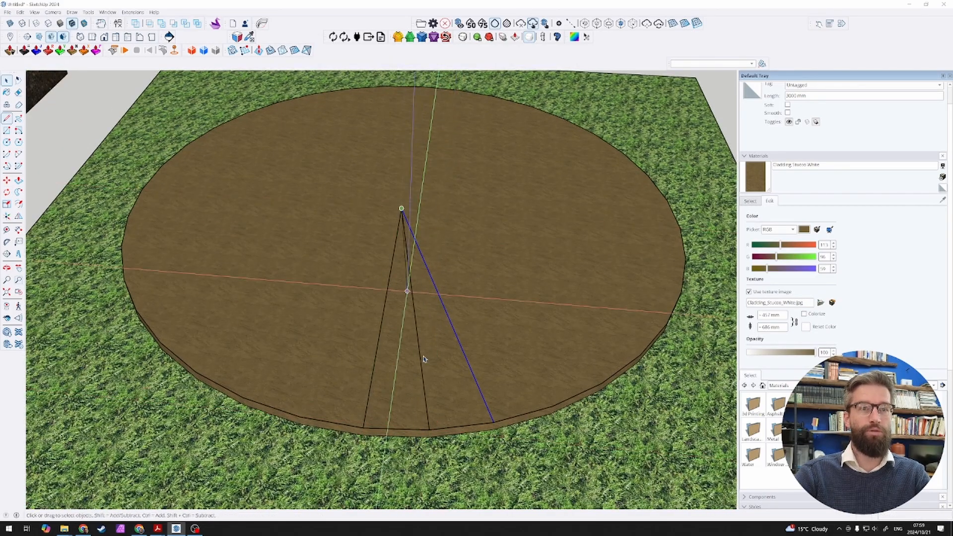
pyautogui.press('space')
pyautogui.click(411, 432)
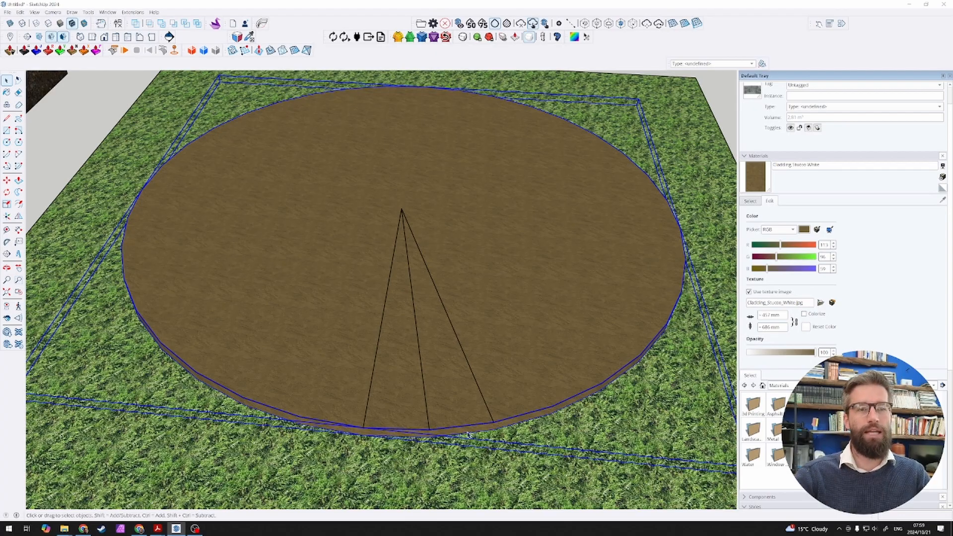
pyautogui.scroll(-3, 385, 414)
pyautogui.click(132, 273)
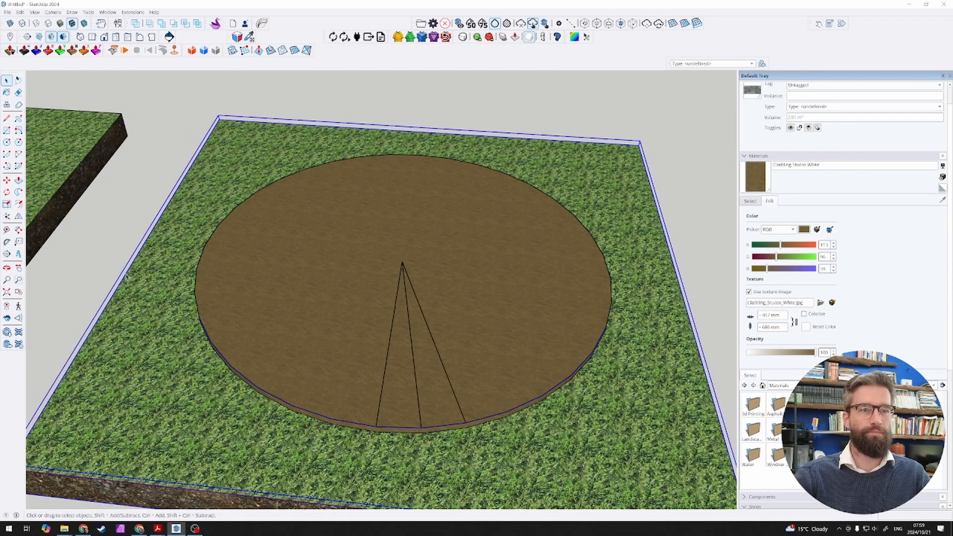
pyautogui.click(83, 287)
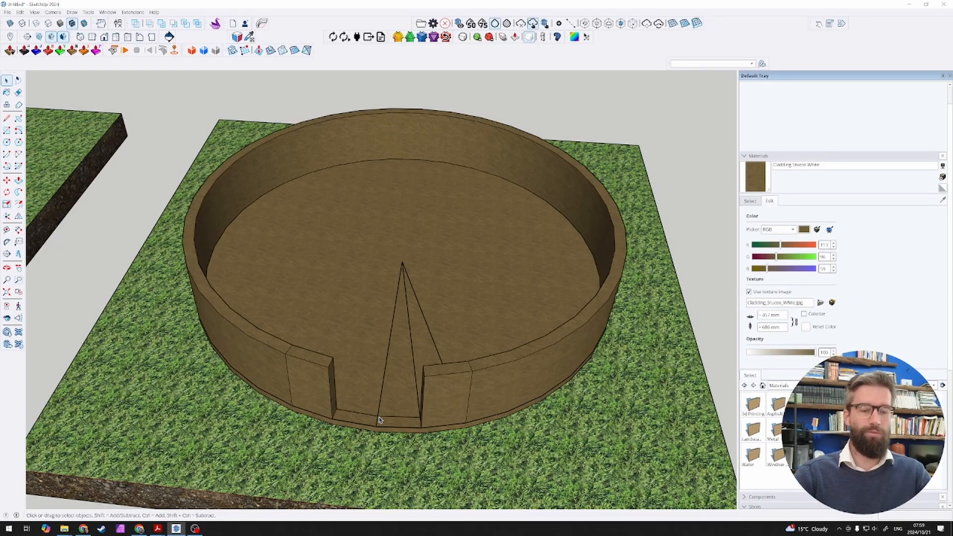
# Step: Measure the wall thickness across its top at the doorway, and undo the wall's temporary return to the disc
pyautogui.scroll(5, 347, 351)
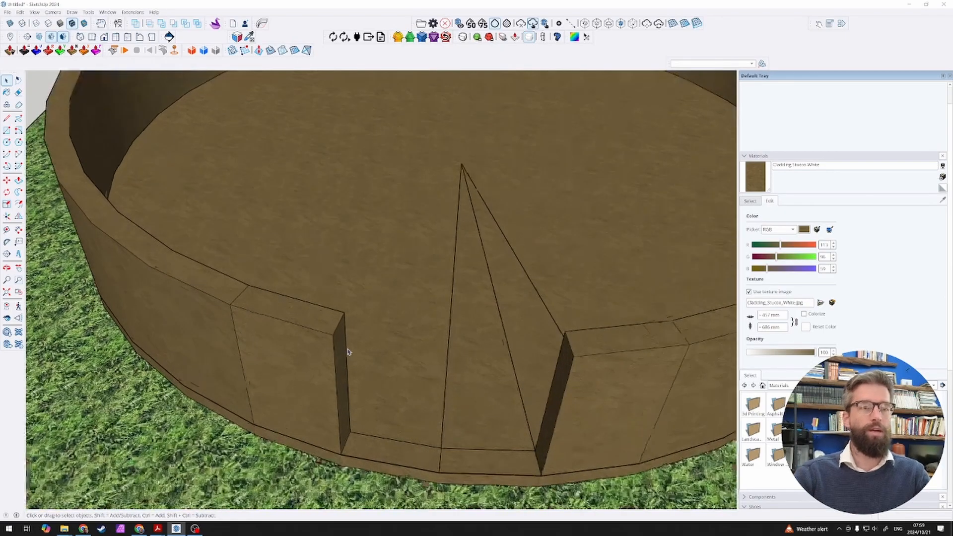
pyautogui.press('l')
pyautogui.click(344, 312)
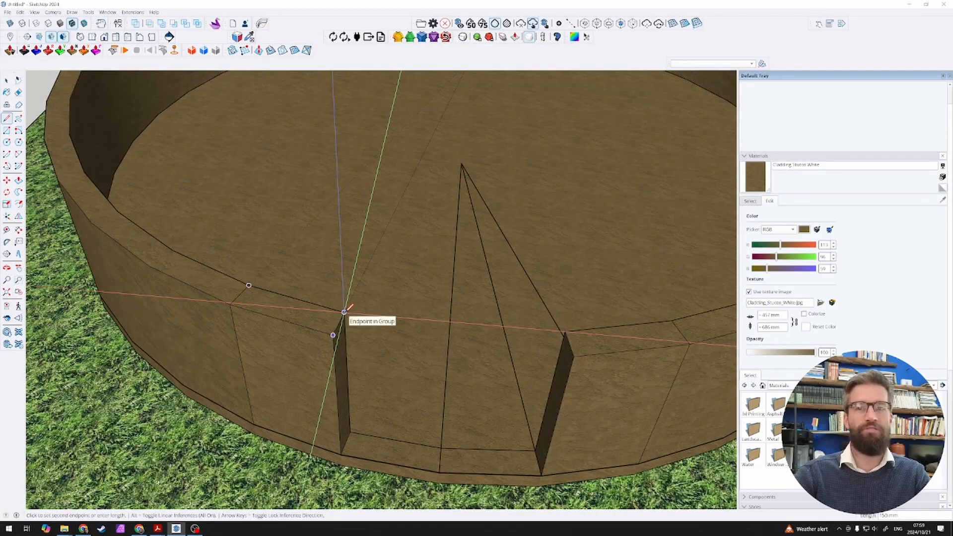
pyautogui.press('space')
pyautogui.scroll(-4, 380, 341)
pyautogui.hotkey('ctrl', 'z')
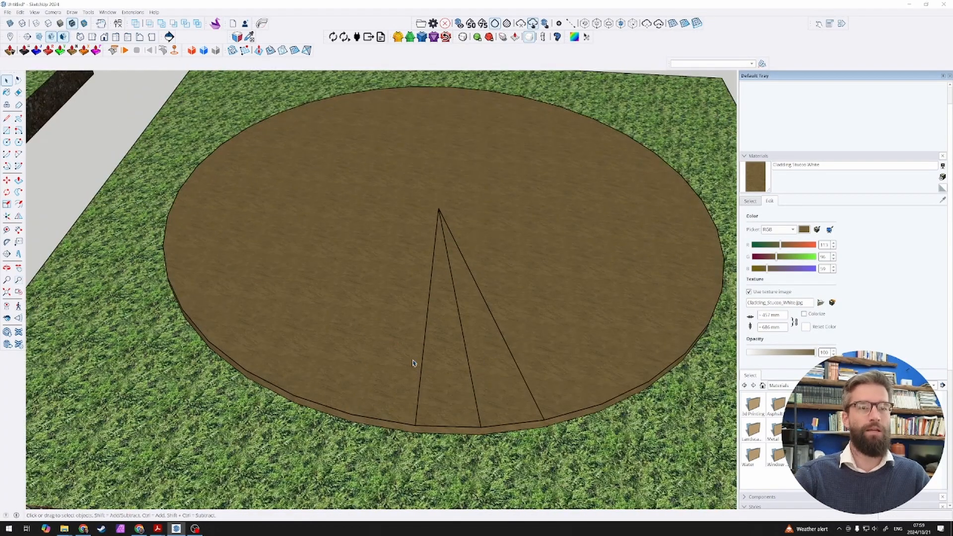
# Step: Draw a small circle on the floor disc beside the first radius line as the profile of a post
pyautogui.scroll(5, 407, 376)
pyautogui.press('c')
pyautogui.click(372, 343)
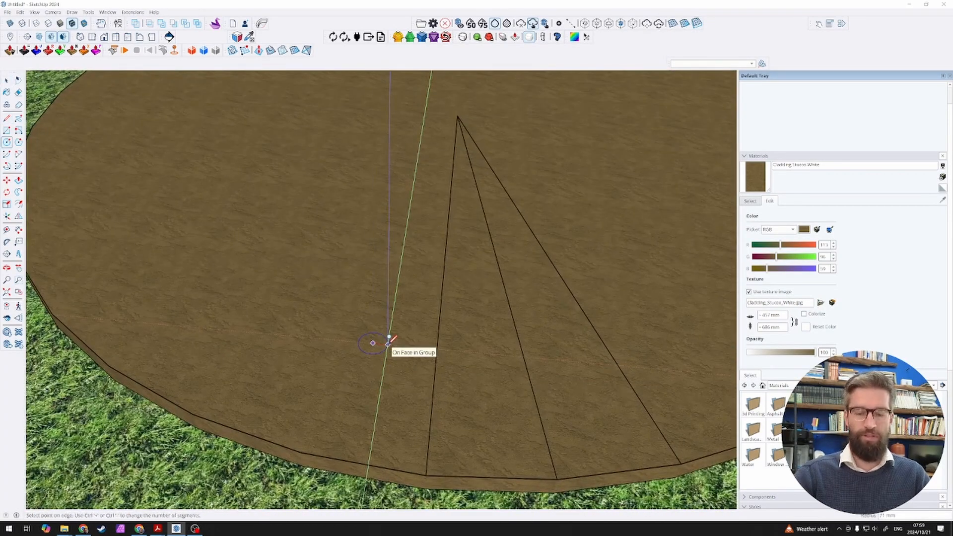
pyautogui.click(385, 341)
pyautogui.press('space')
pyautogui.scroll(-3, 387, 344)
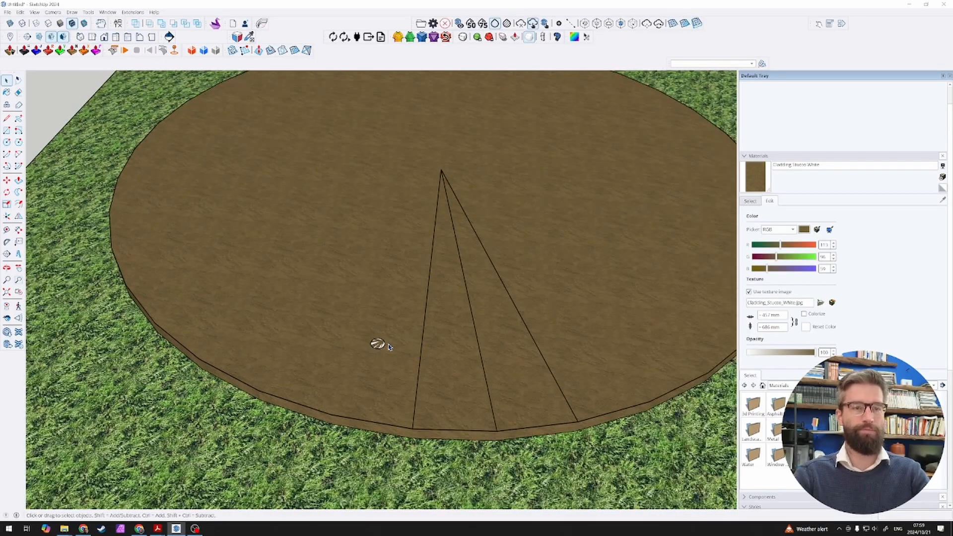
# Step: Push/Pull the small circle up 1200 mm into a post and make the post a group
pyautogui.press('p')
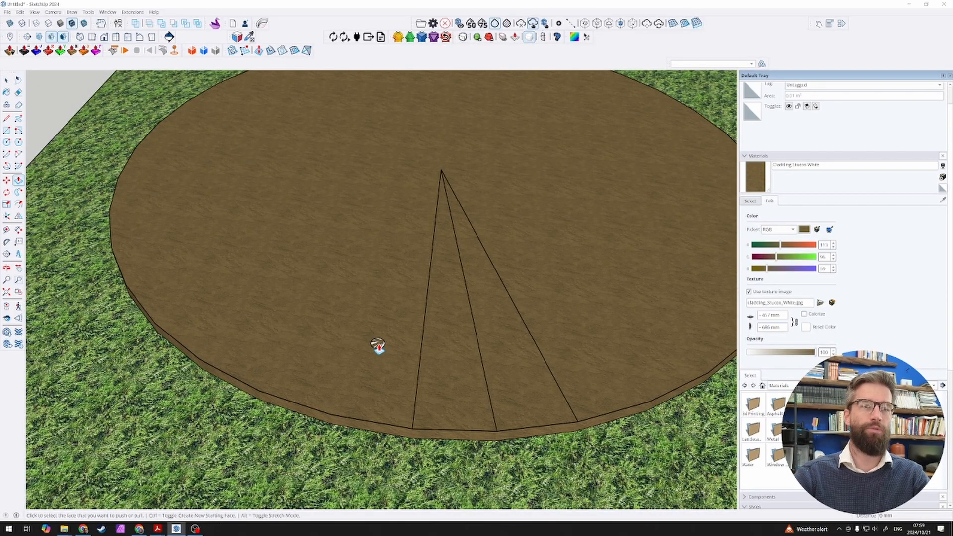
pyautogui.click(377, 346)
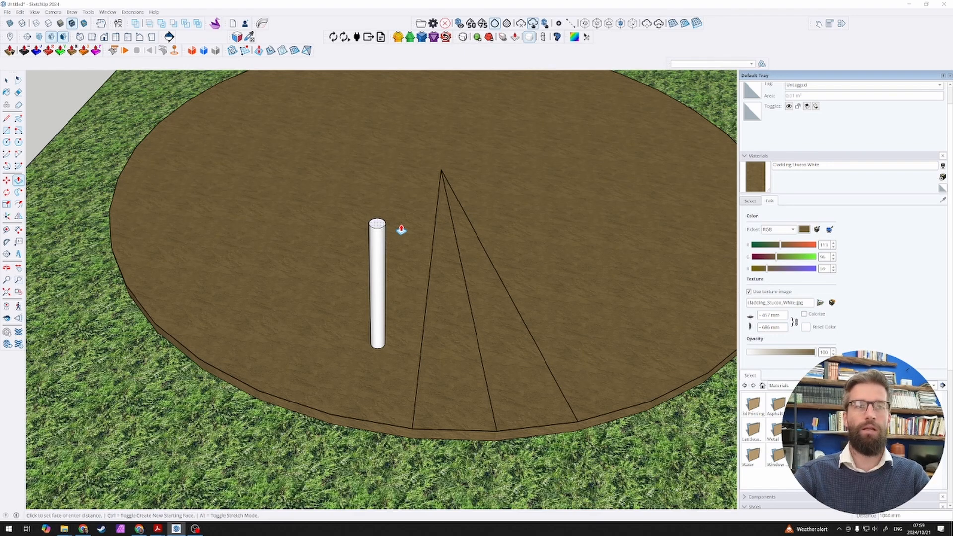
pyautogui.write('12')
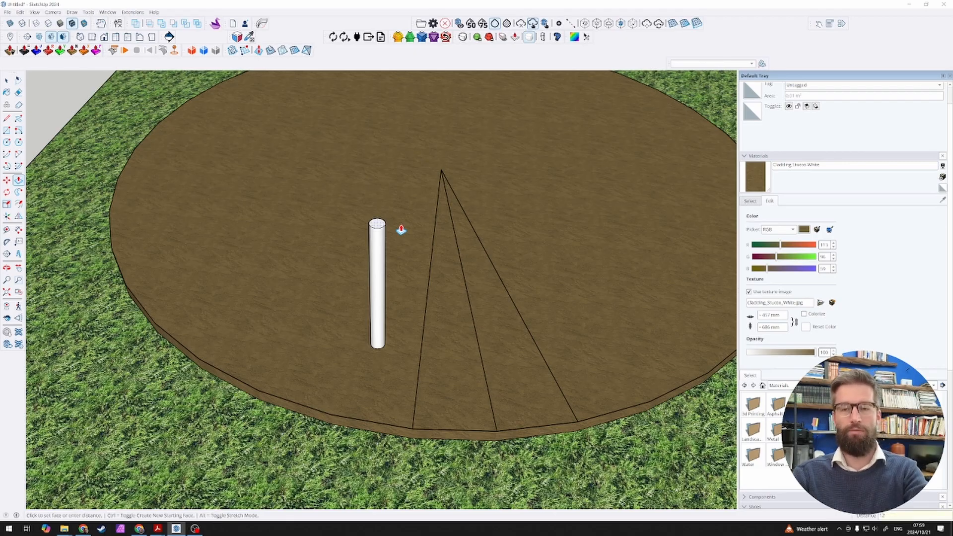
pyautogui.write('0')
pyautogui.press('Return')
pyautogui.press('space')
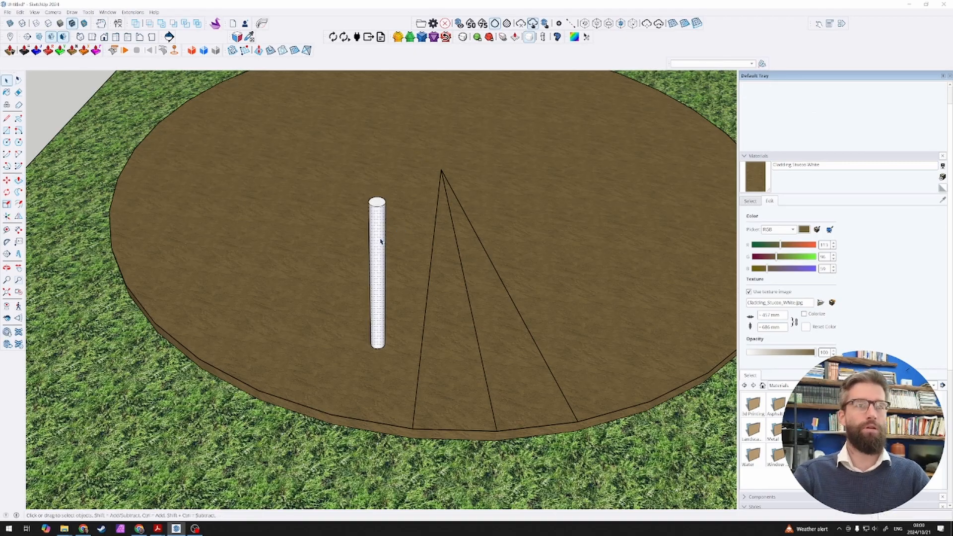
pyautogui.click(380, 241)
pyautogui.hotkey('ctrl', 'g')
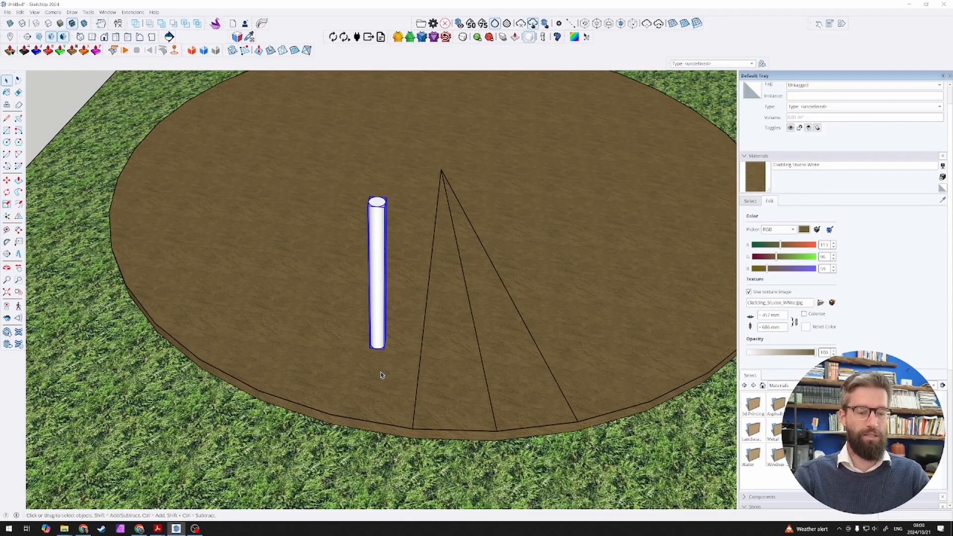
# Step: Move the post by the outer point of its base onto the disc's rim at the end of the first radius line
pyautogui.press('m')
pyautogui.scroll(5, 377, 356)
pyautogui.click(377, 333)
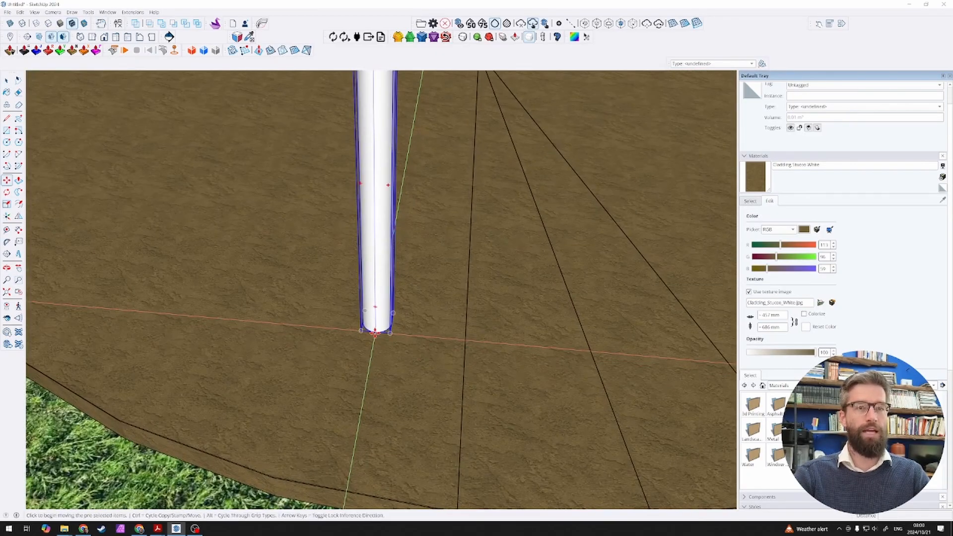
pyautogui.scroll(-3, 378, 342)
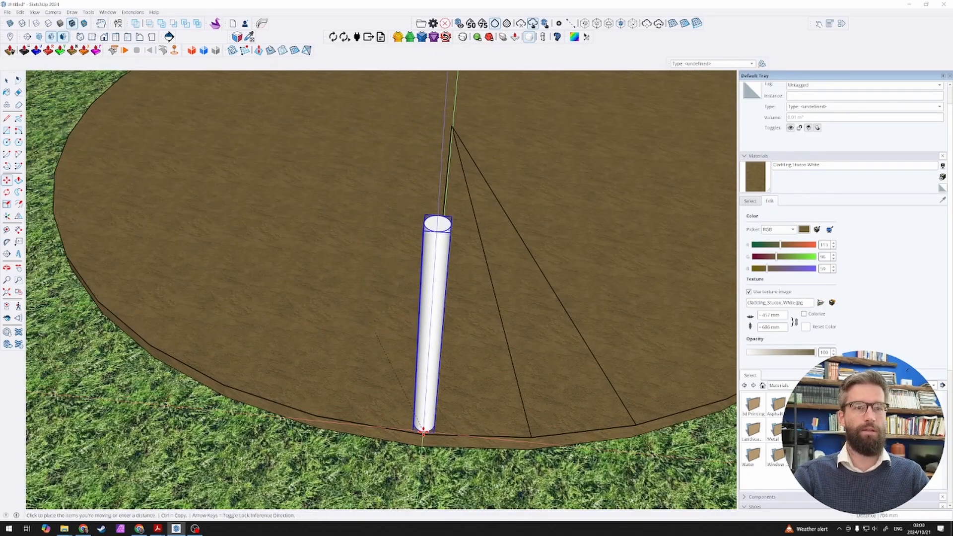
pyautogui.click(423, 433)
# Step: Move the post 25 mm inward from the disc's rim along the first radius line
pyautogui.moveTo(422, 433); pyautogui.dragTo(185, 379, button='middle')
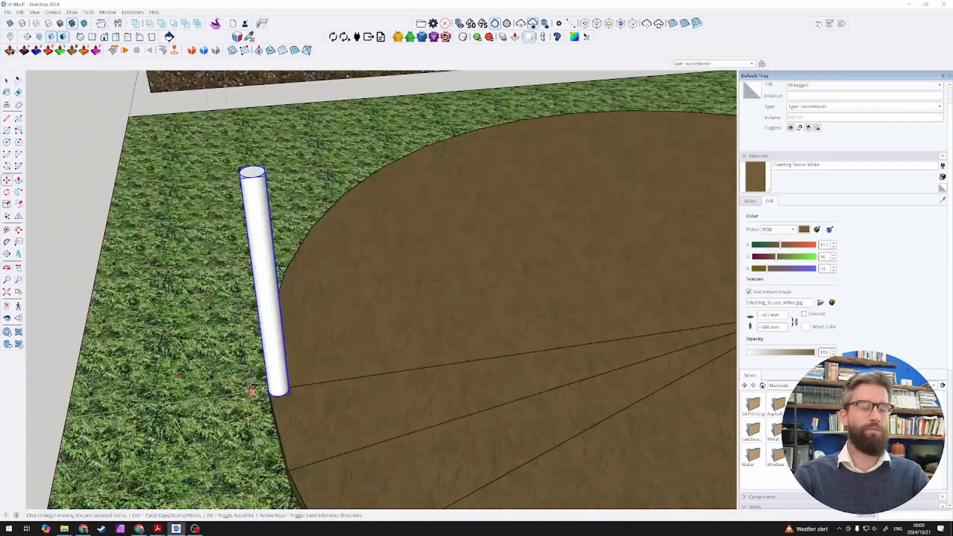
pyautogui.scroll(3, 253, 392)
pyautogui.scroll(3, 325, 394)
pyautogui.moveTo(303, 390); pyautogui.dragTo(238, 337, button='middle')
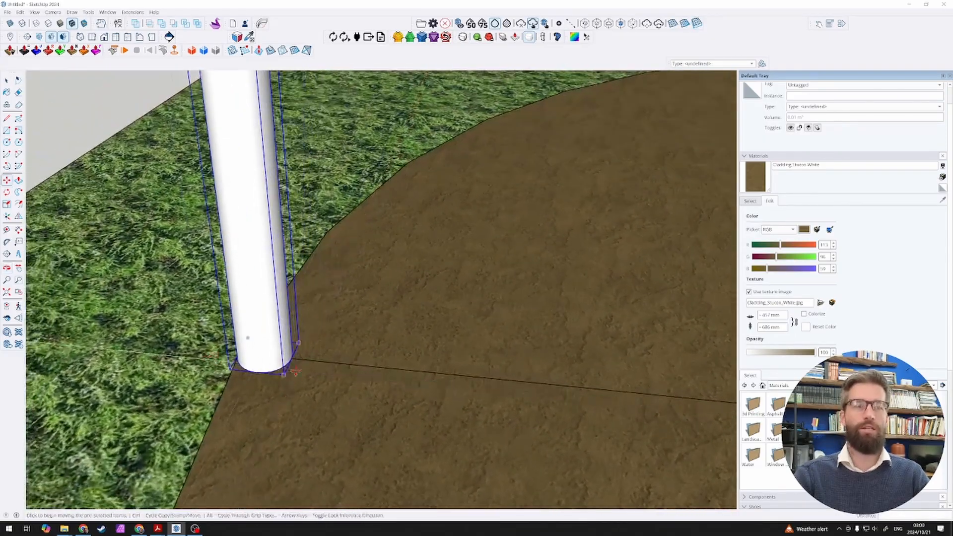
pyautogui.click(291, 359)
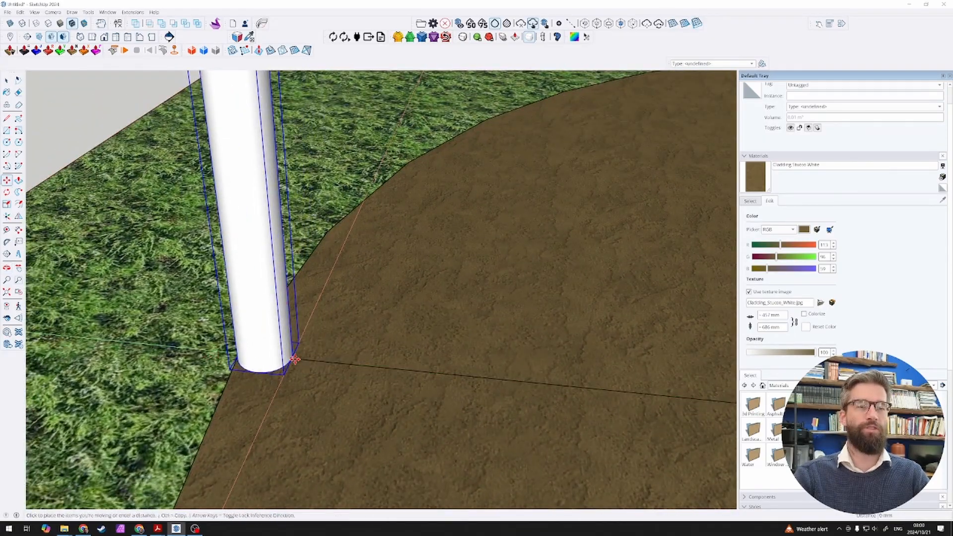
pyautogui.press('Return')
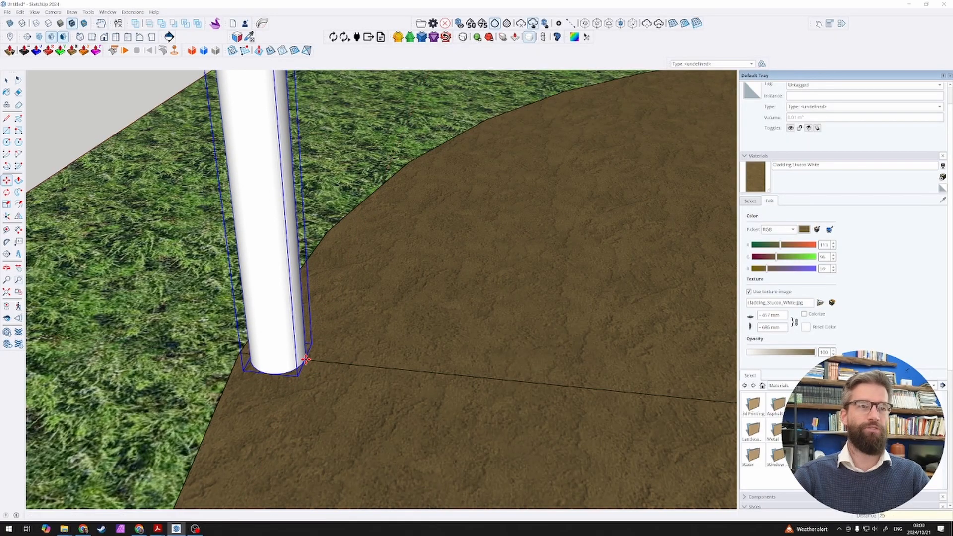
pyautogui.press('space')
pyautogui.scroll(-4, 344, 372)
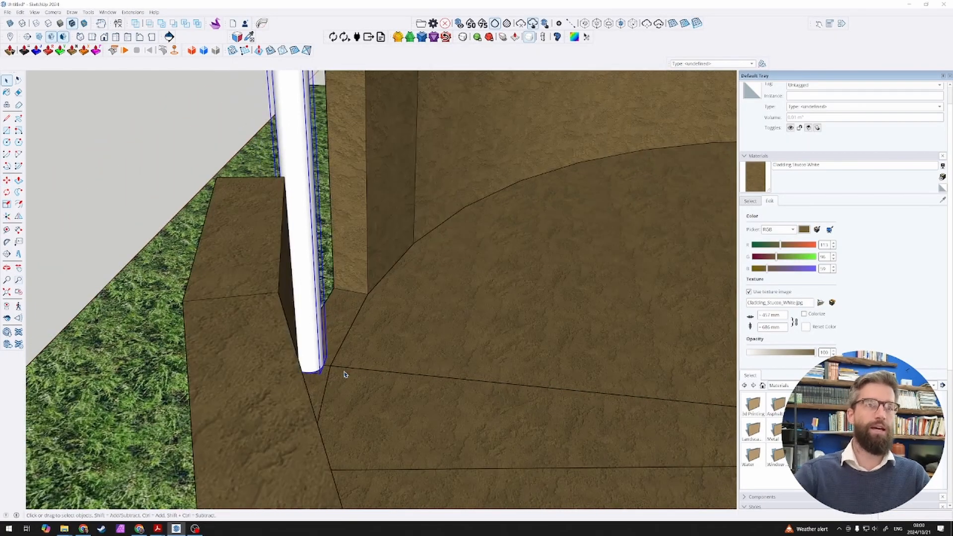
pyautogui.moveTo(346, 375); pyautogui.dragTo(625, 362, button='middle')
pyautogui.scroll(-5, 625, 362)
pyautogui.moveTo(449, 358); pyautogui.dragTo(492, 426, button='middle')
pyautogui.scroll(4, 495, 419)
pyautogui.scroll(1, 599, 353)
pyautogui.moveTo(599, 352); pyautogui.dragTo(237, 281, button='middle')
pyautogui.scroll(6, 317, 363)
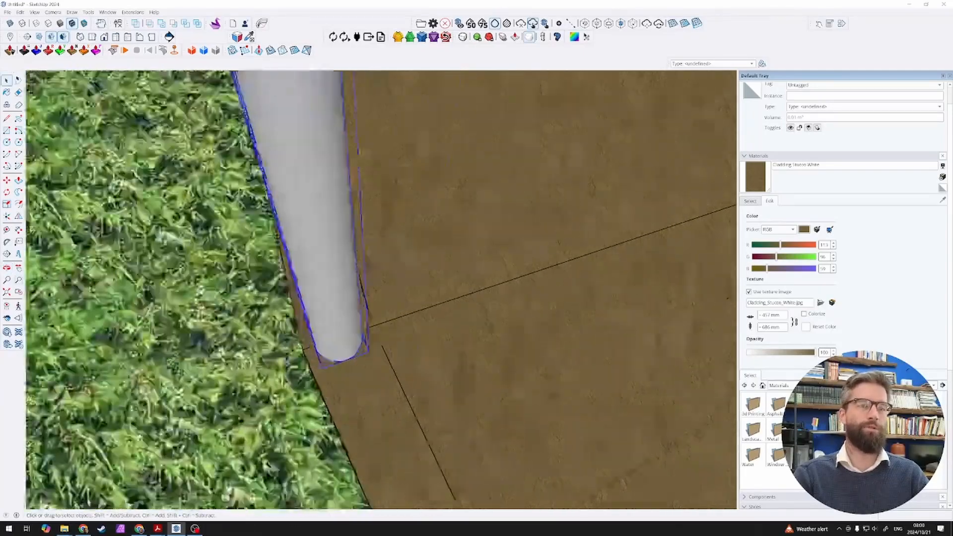
pyautogui.press('m')
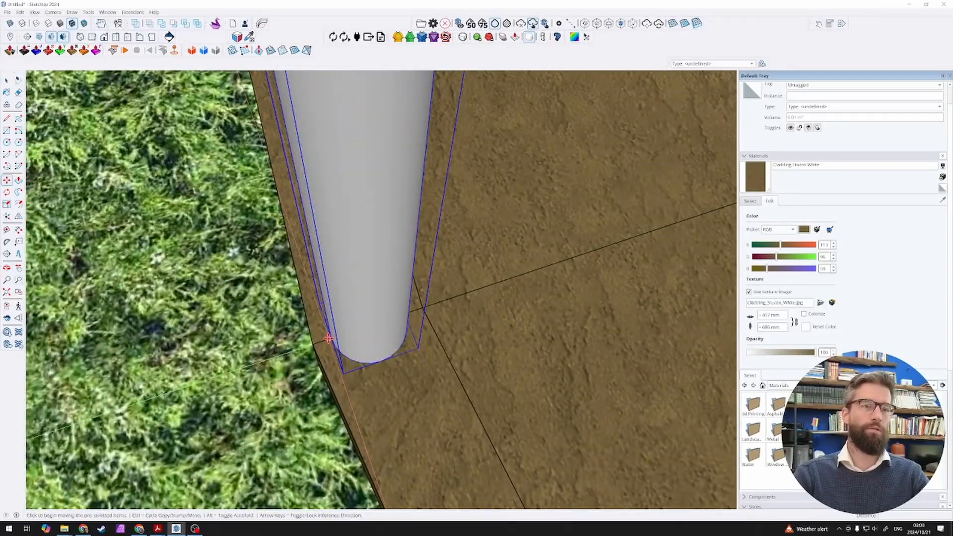
pyautogui.click(328, 341)
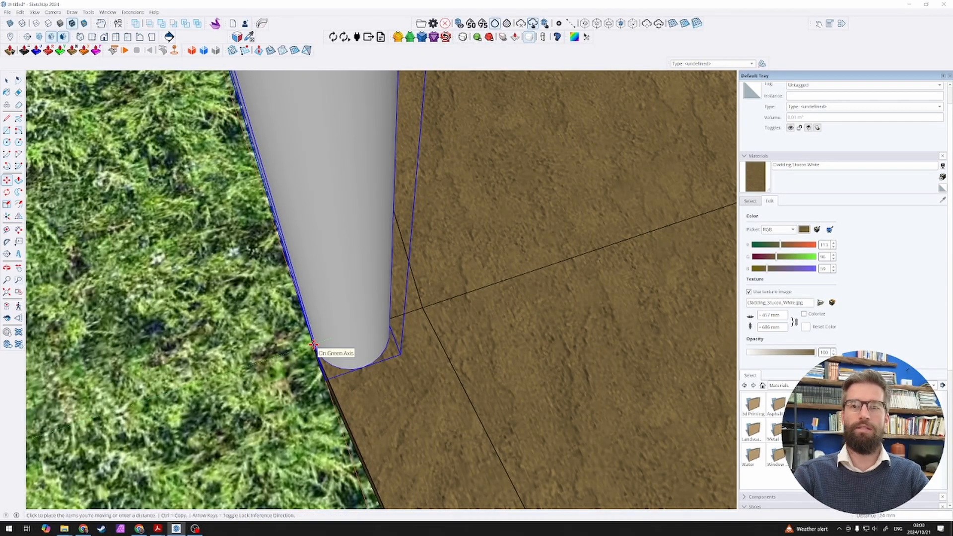
pyautogui.moveTo(314, 344); pyautogui.dragTo(379, 331, button='middle')
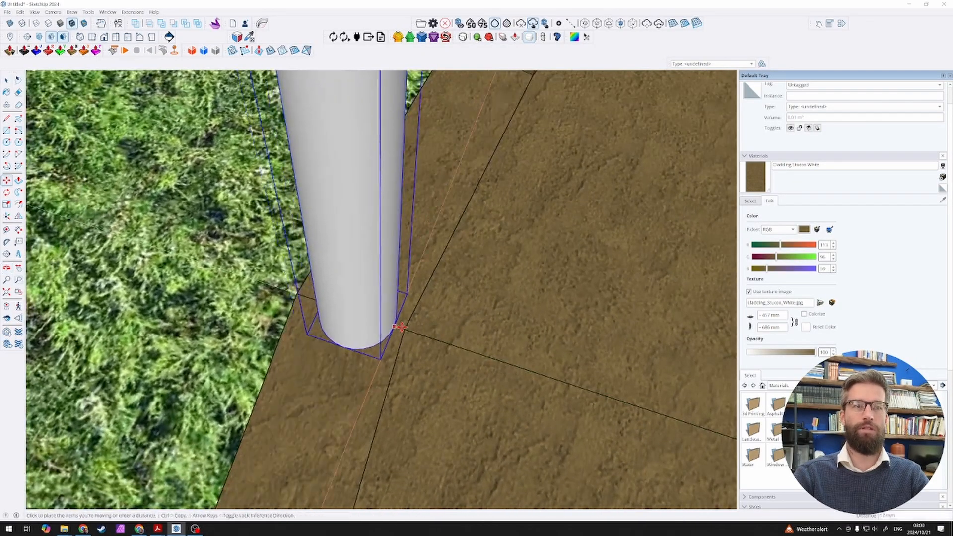
pyautogui.press('Escape')
# Step: Rotate-copy the post group 10 degrees around the floor disc's centre and repeat it as a 35x circular array
pyautogui.scroll(-5, 382, 338)
pyautogui.moveTo(369, 340); pyautogui.dragTo(716, 312, button='middle')
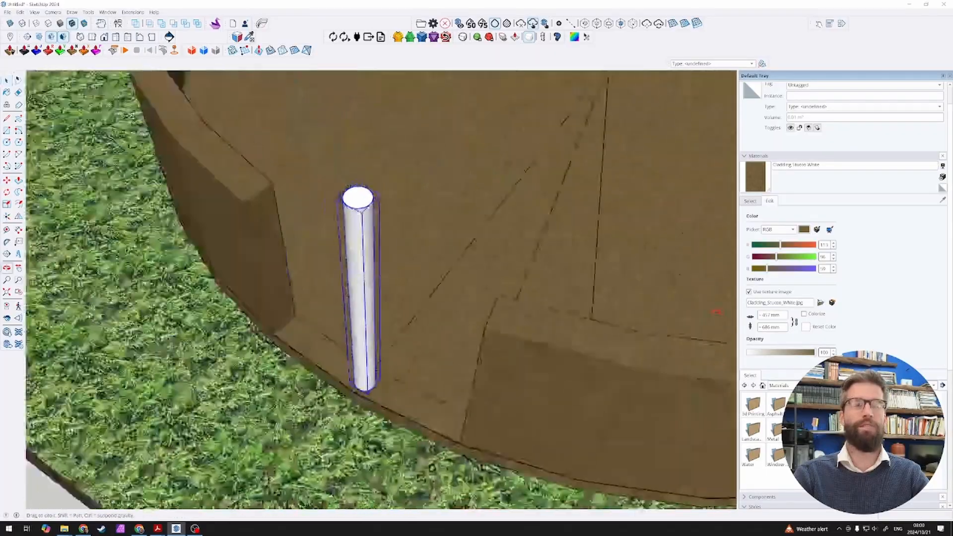
pyautogui.scroll(-5, 489, 353)
pyautogui.moveTo(493, 355); pyautogui.dragTo(544, 300, button='middle')
pyautogui.scroll(3, 504, 225)
pyautogui.scroll(-1, 501, 255)
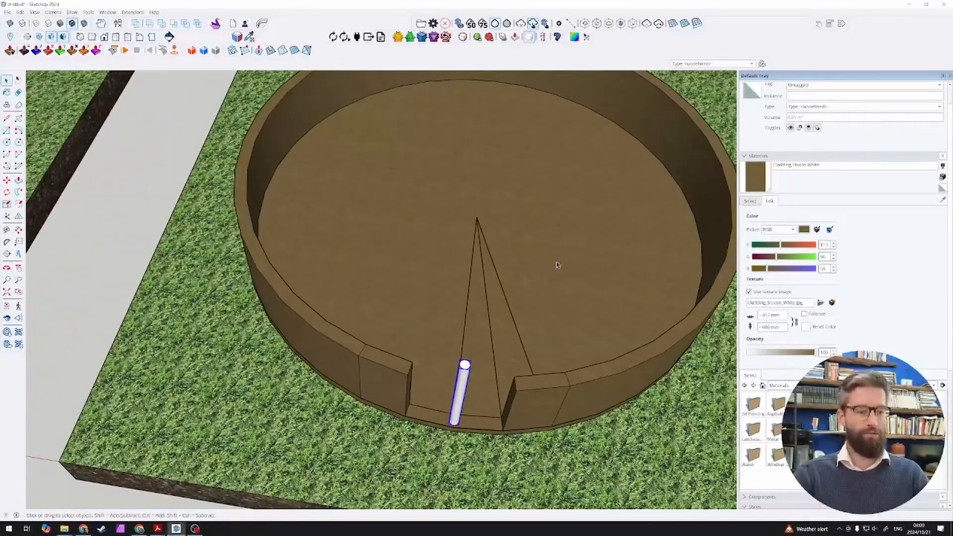
pyautogui.scroll(2, 556, 264)
pyautogui.press('q')
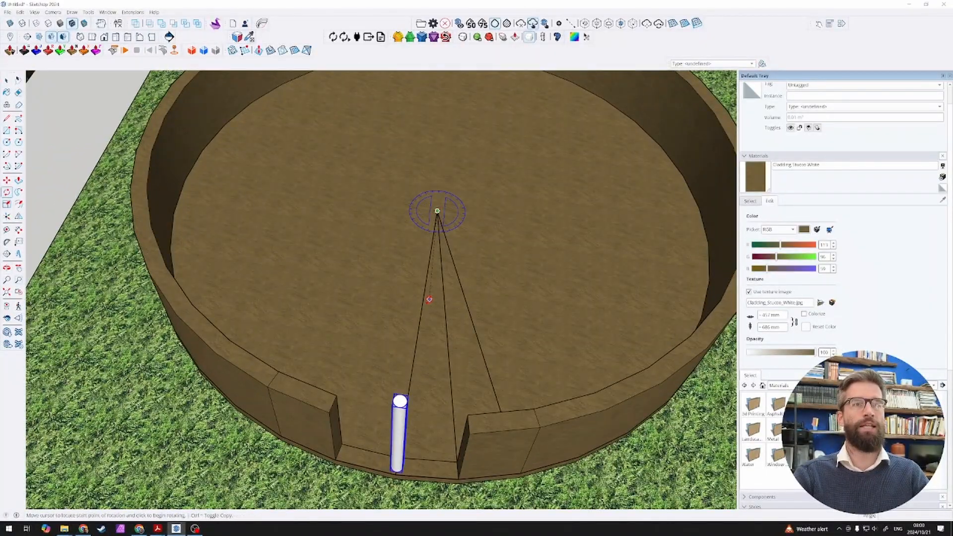
pyautogui.click(429, 299)
pyautogui.scroll(-4, 429, 300)
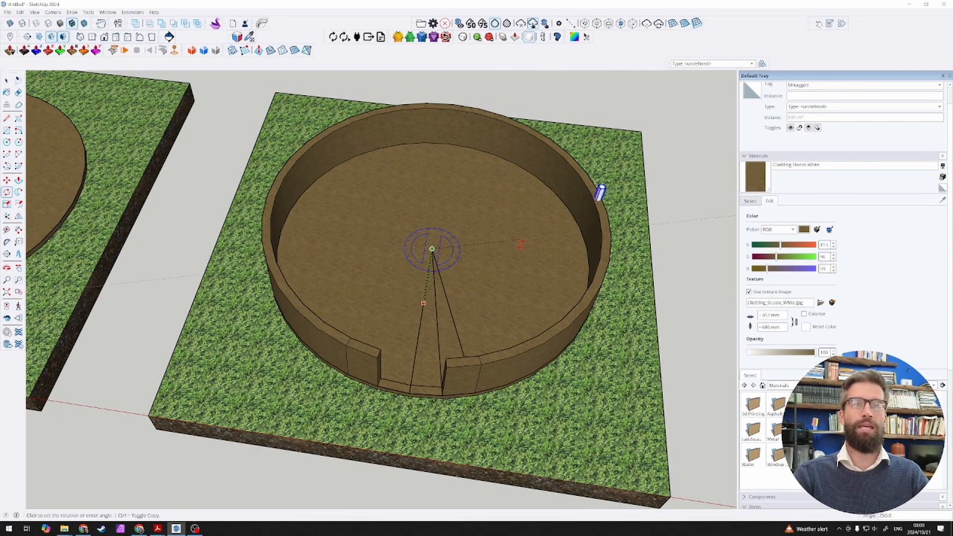
pyautogui.press('ctrl')
pyautogui.click(436, 317)
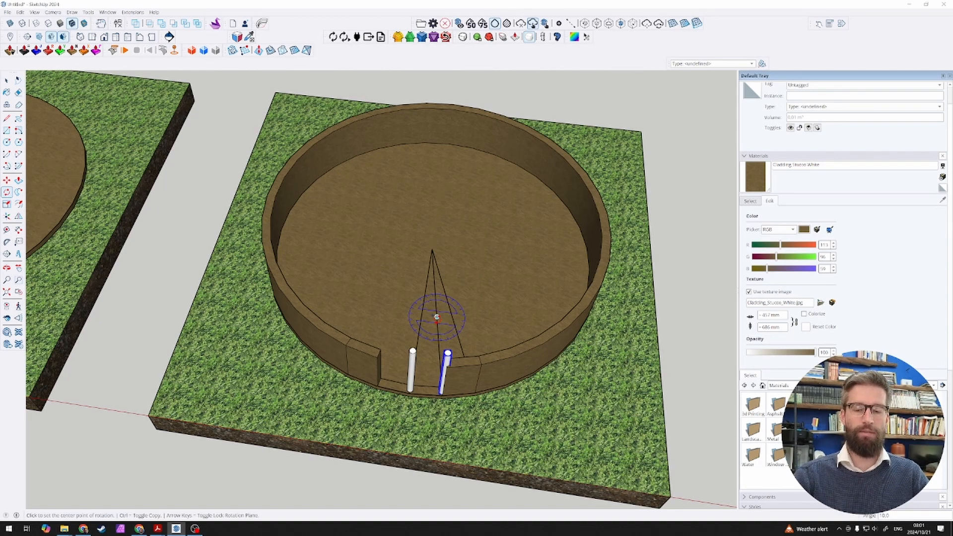
pyautogui.press('Return')
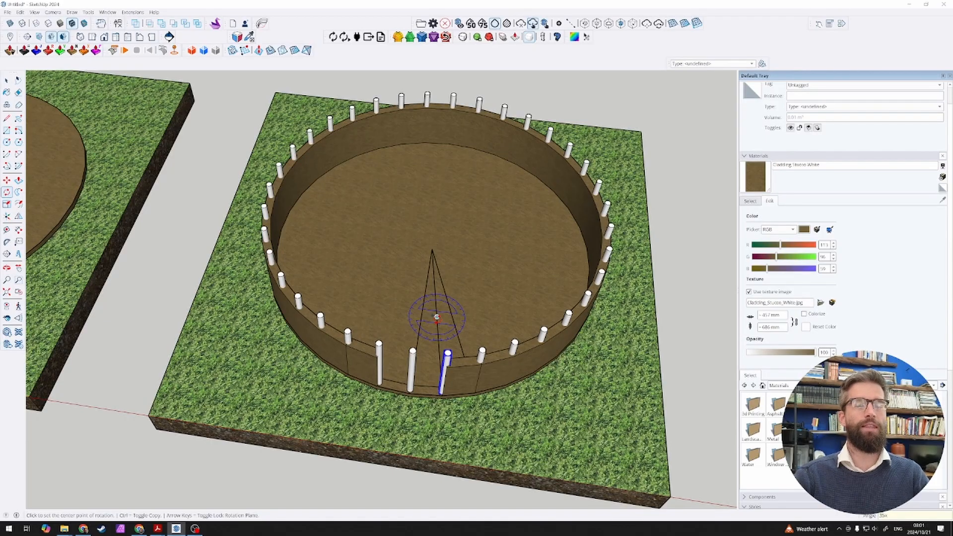
# Step: Delete the white post standing in the middle of the wall's door opening
pyautogui.press('space')
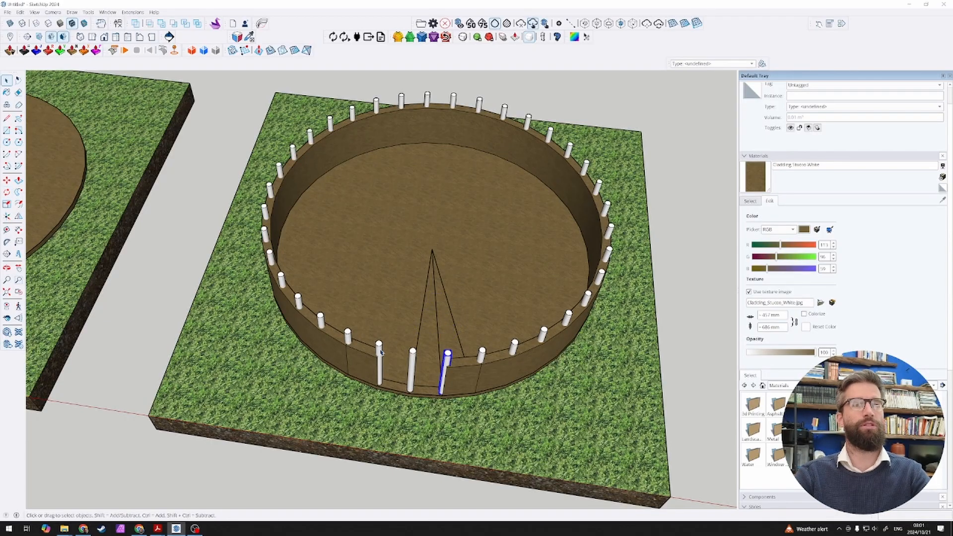
pyautogui.click(411, 368)
pyautogui.press('Delete')
pyautogui.moveTo(430, 355); pyautogui.dragTo(466, 185, button='middle')
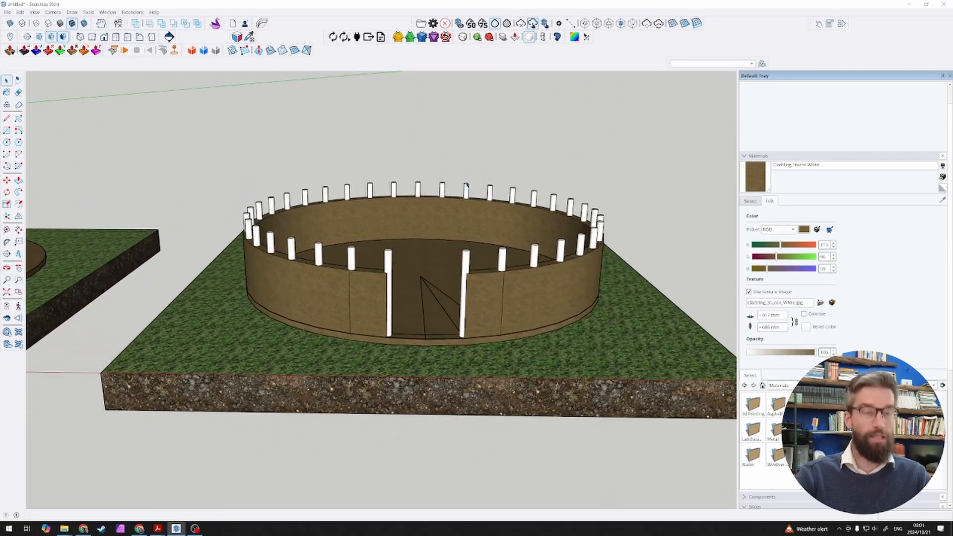
pyautogui.scroll(3, 457, 289)
pyautogui.scroll(-1, 479, 278)
pyautogui.moveTo(503, 241); pyautogui.dragTo(468, 284, button='middle')
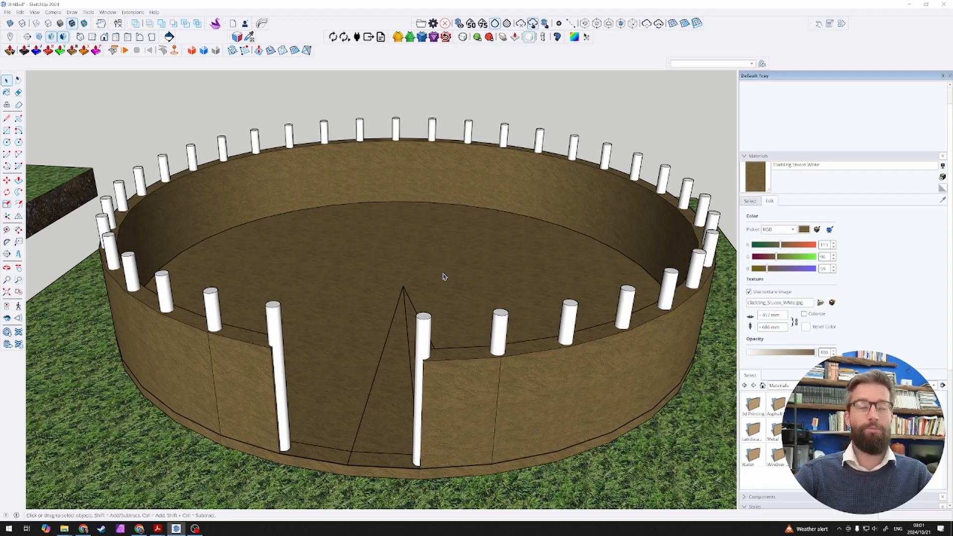
pyautogui.scroll(-6, 454, 287)
pyautogui.moveTo(454, 293); pyautogui.dragTo(439, 308, button='middle')
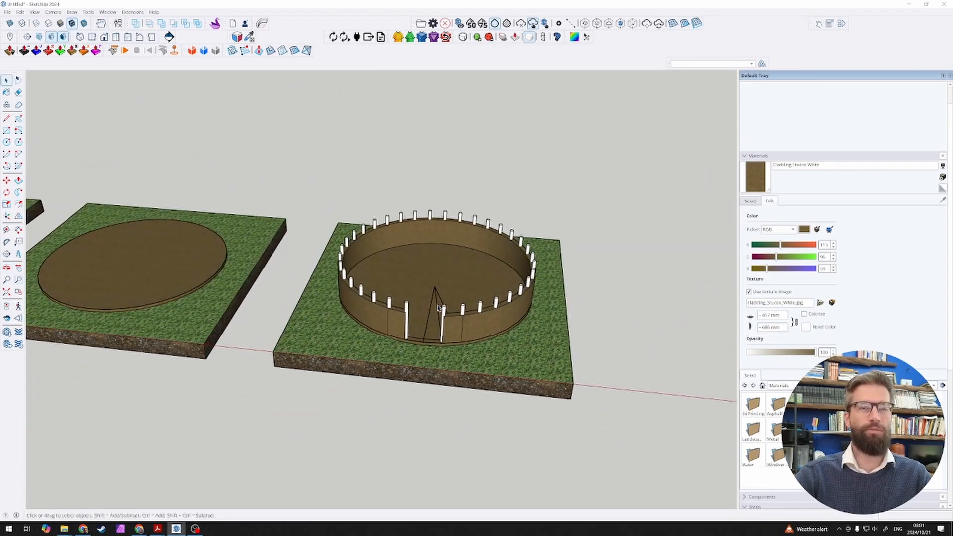
pyautogui.scroll(-5, 438, 308)
pyautogui.scroll(7, 437, 319)
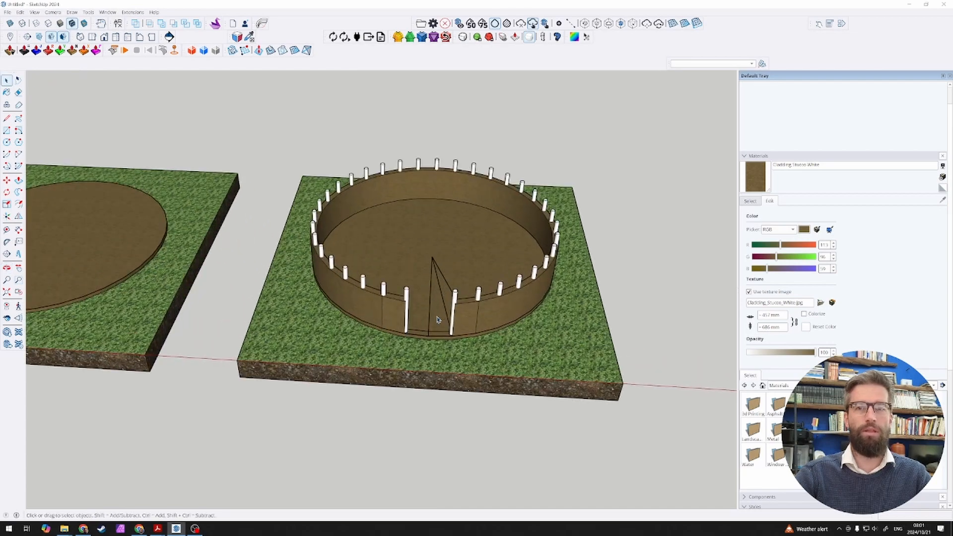
# Step: Undo the doorway post's deletion and the circular array, going back to the single original post
pyautogui.scroll(2, 438, 319)
pyautogui.scroll(3, 519, 208)
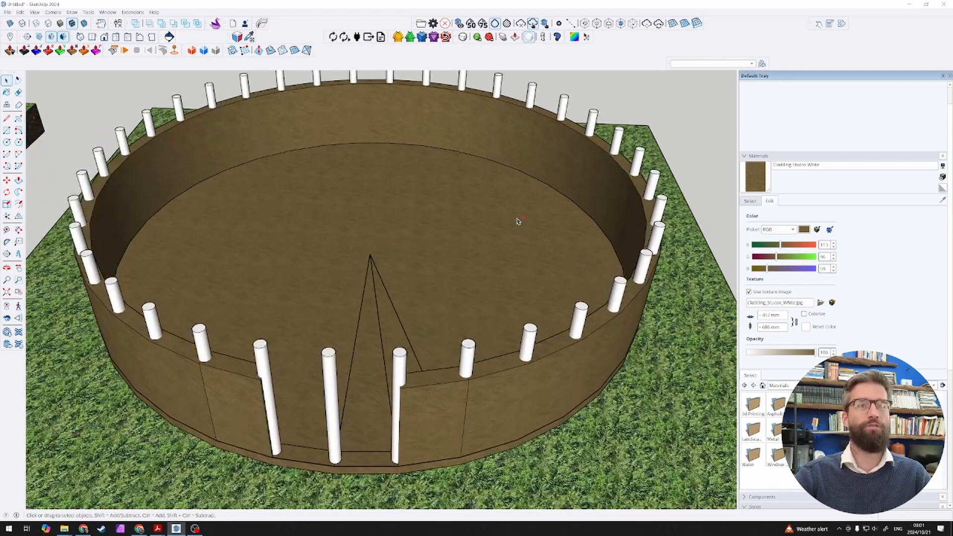
pyautogui.scroll(2, 516, 221)
# Step: Turn the single post into a component named Timber Post
pyautogui.click(328, 383)
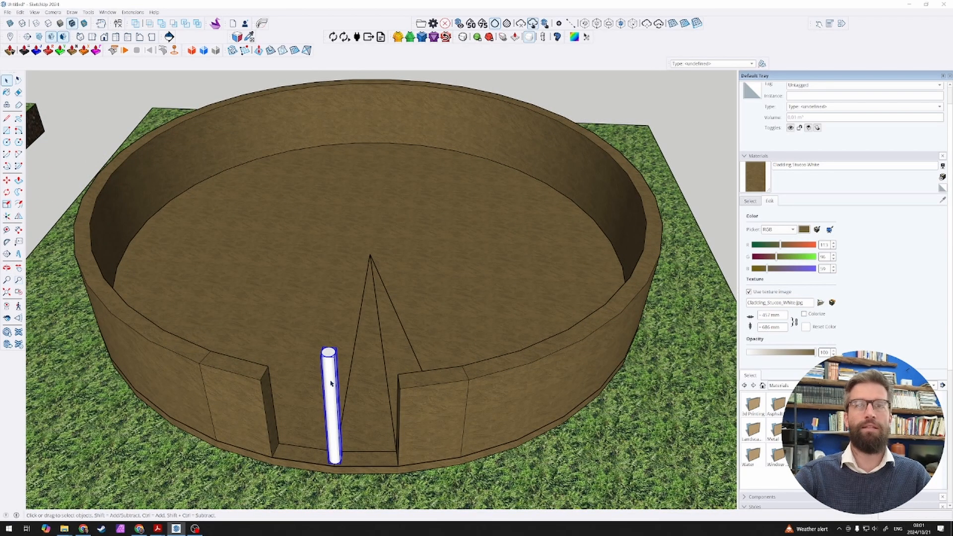
pyautogui.scroll(3, 339, 368)
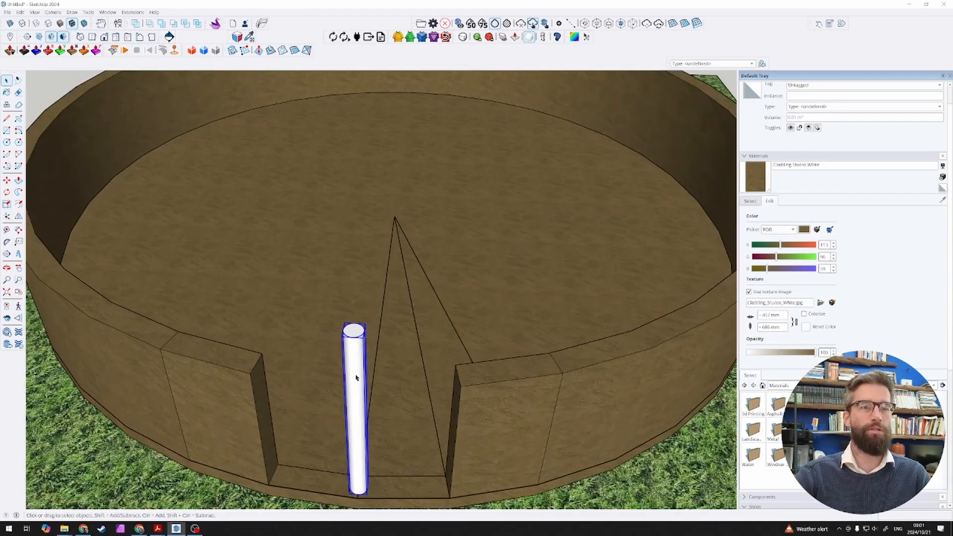
pyautogui.rightClick(356, 378)
pyautogui.click(412, 225)
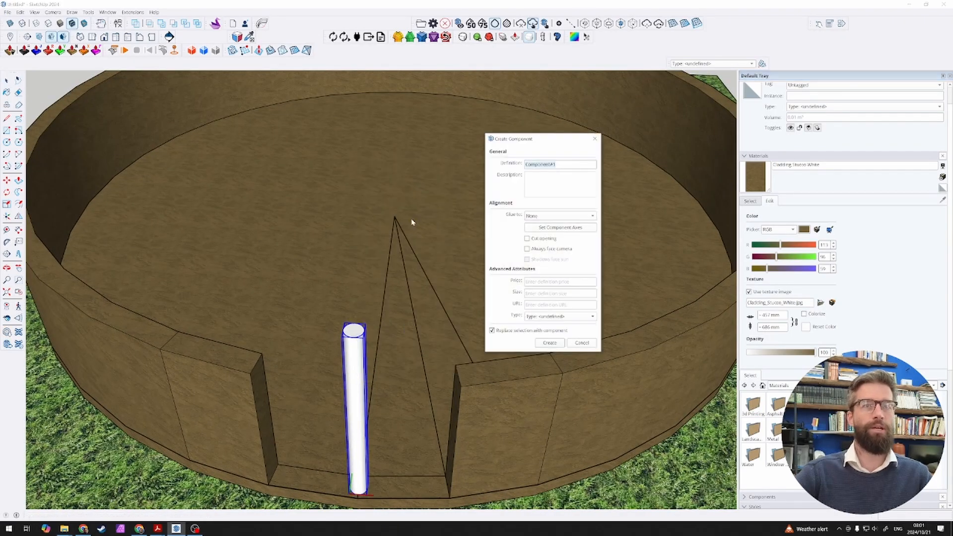
pyautogui.press('BackSpace')
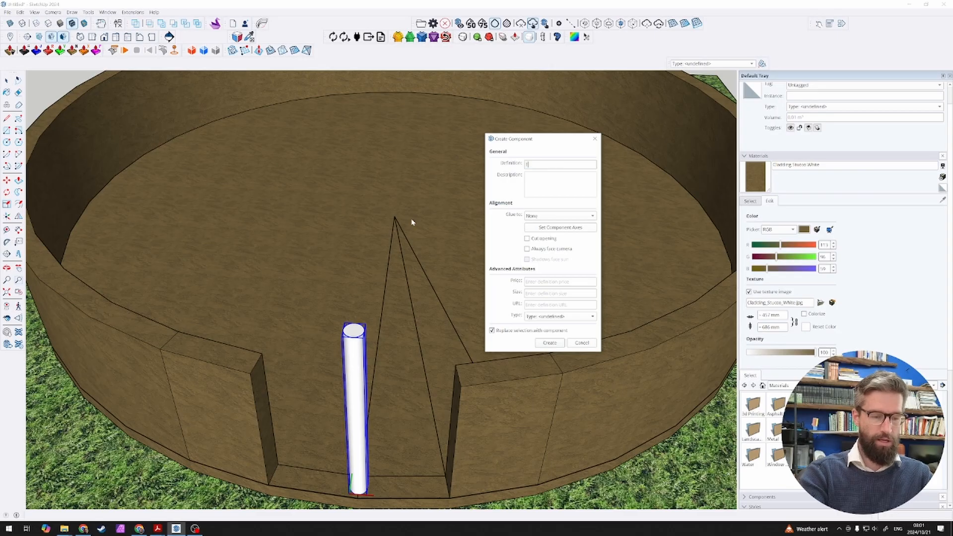
pyautogui.write('Timber Post')
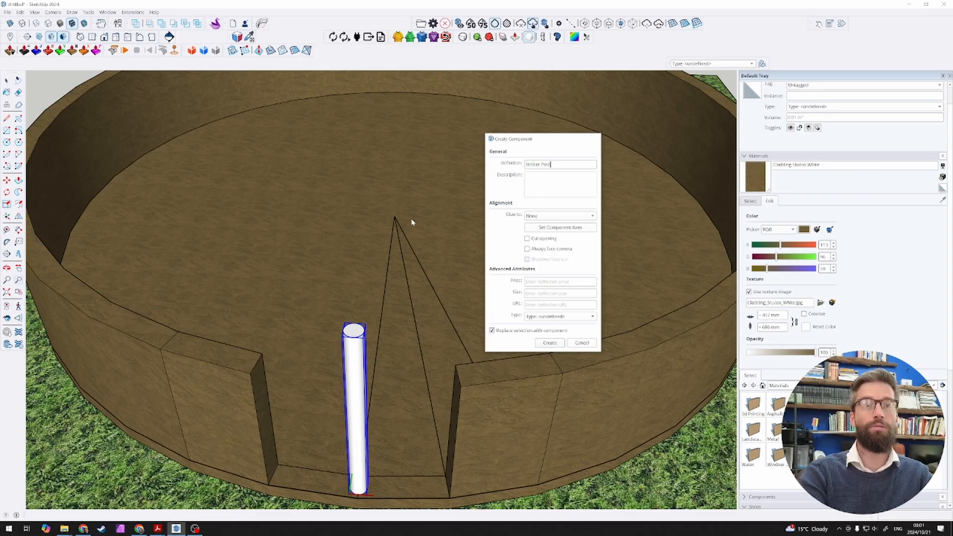
pyautogui.press('Return')
# Step: Open the Timber Post component for editing and paint the post's side with Wood Cherry Original from the Wood materials
pyautogui.scroll(-3, 431, 285)
pyautogui.moveTo(452, 289); pyautogui.dragTo(440, 288, button='middle')
pyautogui.doubleClick(337, 328)
pyautogui.scroll(3, 335, 332)
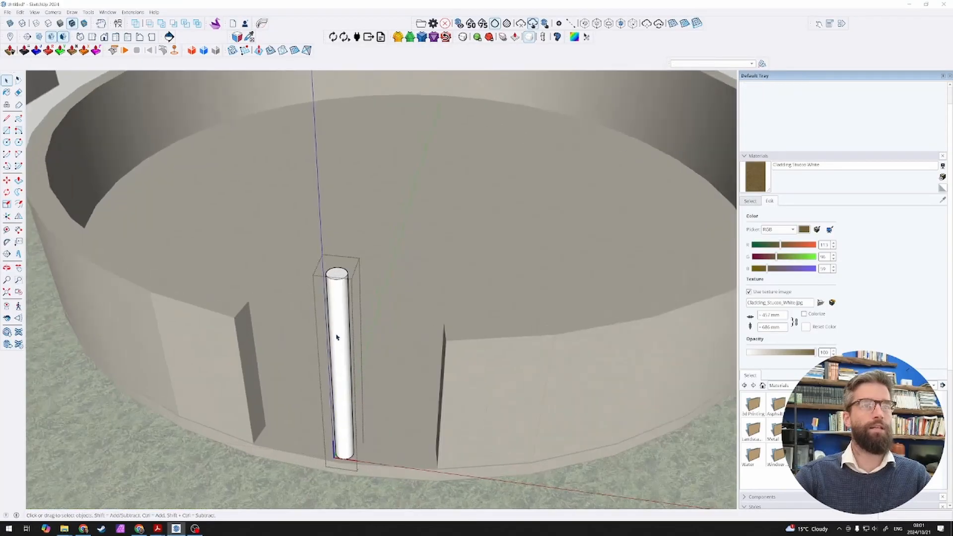
pyautogui.click(751, 201)
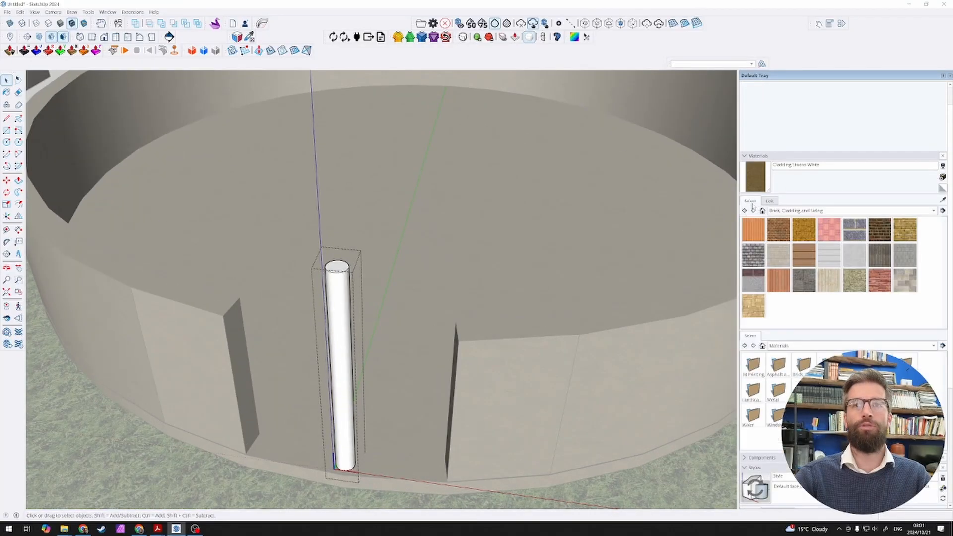
pyautogui.click(818, 211)
pyautogui.click(798, 298)
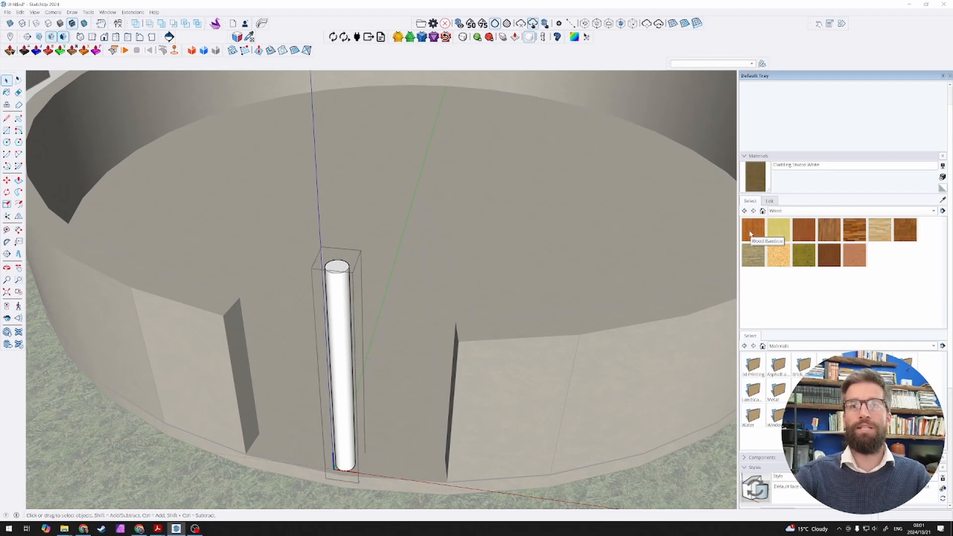
pyautogui.click(805, 236)
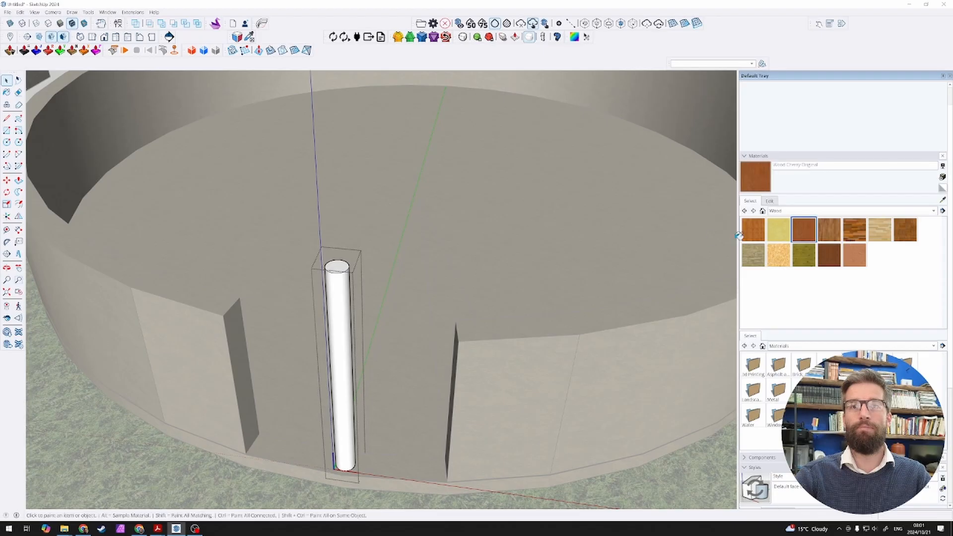
pyautogui.click(347, 318)
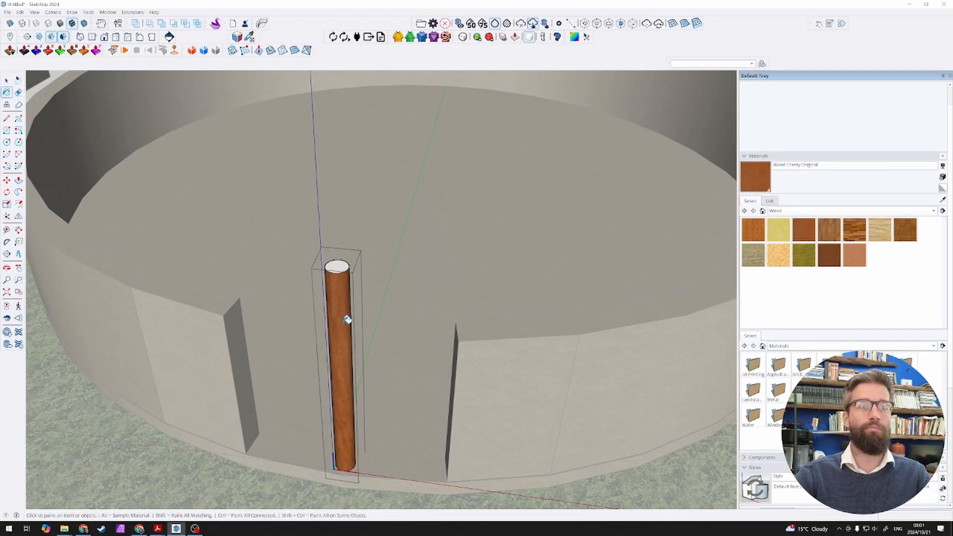
# Step: Repaint the post with Wood Bamboo, including its top face, and close the component
pyautogui.click(752, 230)
pyautogui.click(343, 295)
pyautogui.press('space')
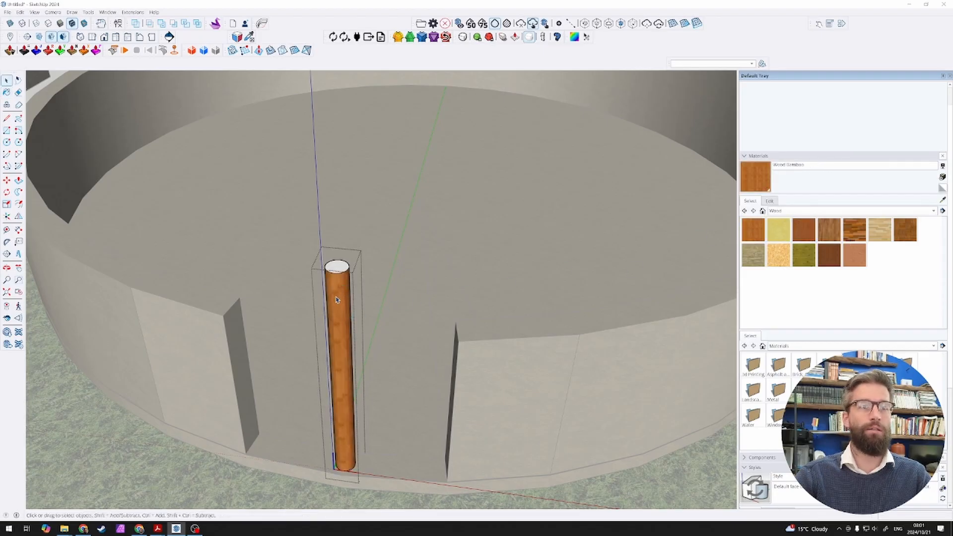
pyautogui.click(337, 300)
pyautogui.scroll(-2, 343, 277)
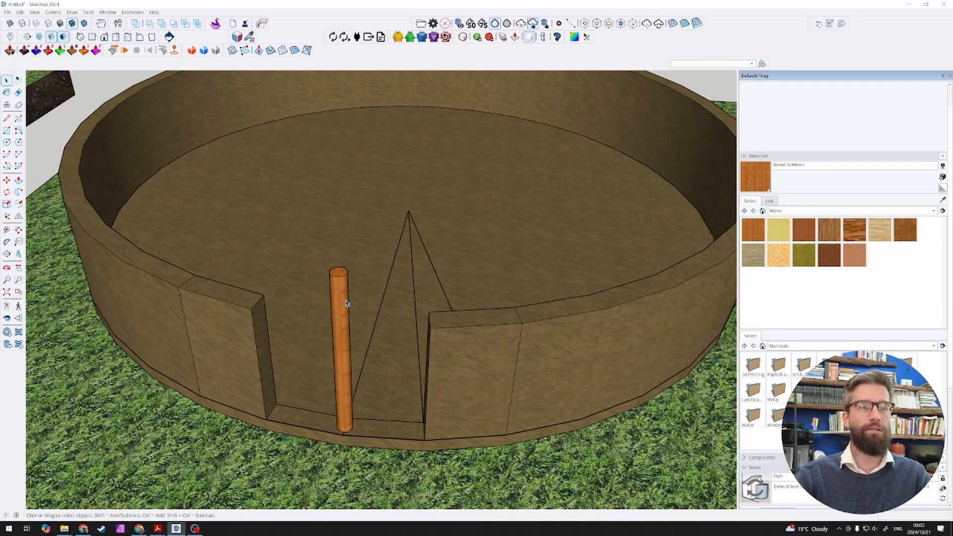
# Step: Rotate-copy the Timber Post 10 degrees around the floor disc's centre and repeat it 35x around the wall
pyautogui.click(346, 304)
pyautogui.scroll(-3, 346, 304)
pyautogui.scroll(3, 392, 243)
pyautogui.press('q')
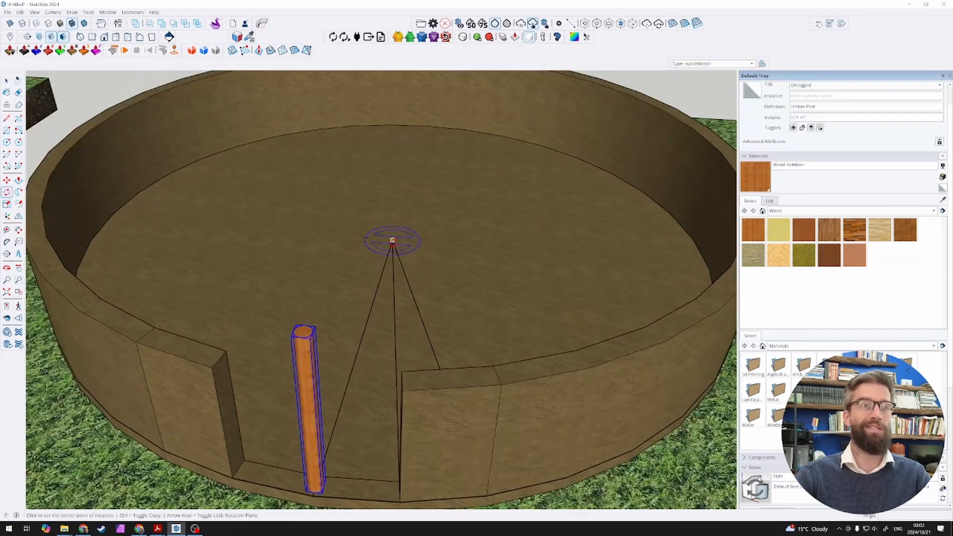
pyautogui.click(392, 240)
pyautogui.click(383, 267)
pyautogui.press('ctrl')
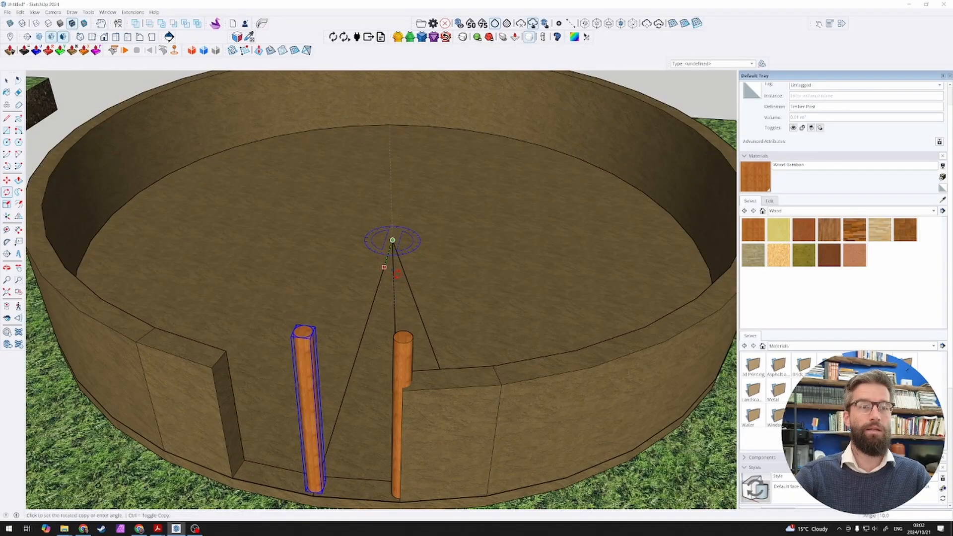
pyautogui.click(396, 274)
pyautogui.write('35x')
pyautogui.press('Return')
pyautogui.press('space')
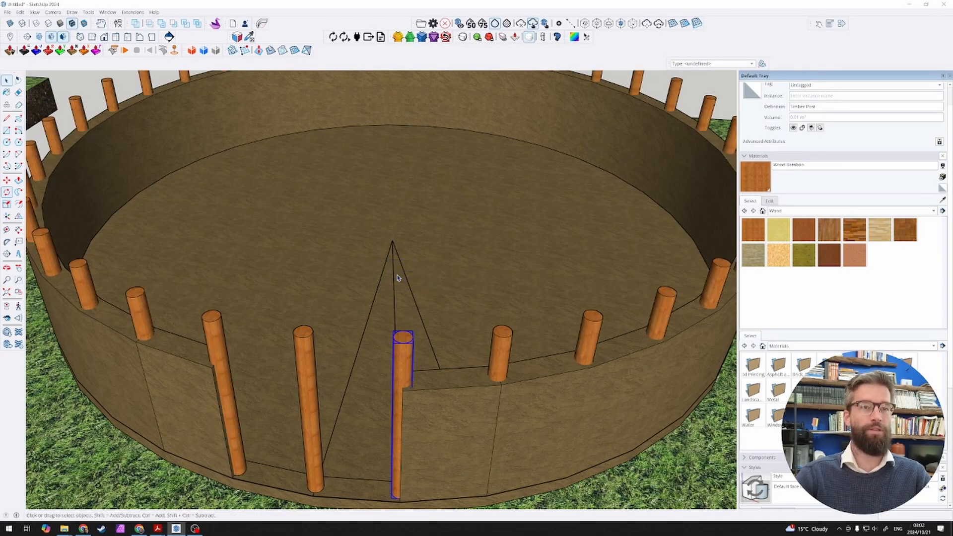
# Step: Delete the timber post standing in the middle of the wall's door opening
pyautogui.click(310, 376)
pyautogui.press('Delete')
pyautogui.scroll(-3, 360, 322)
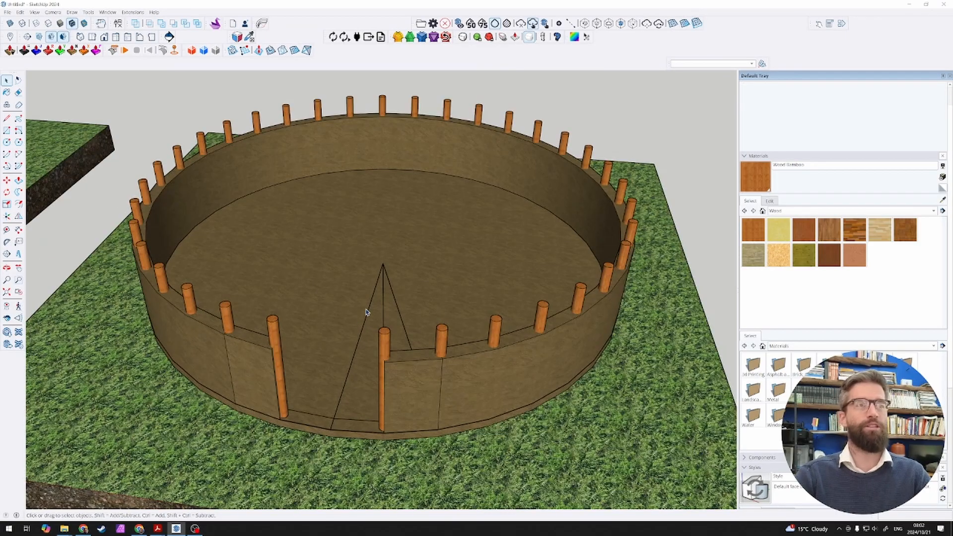
pyautogui.moveTo(366, 312); pyautogui.dragTo(387, 255, button='middle')
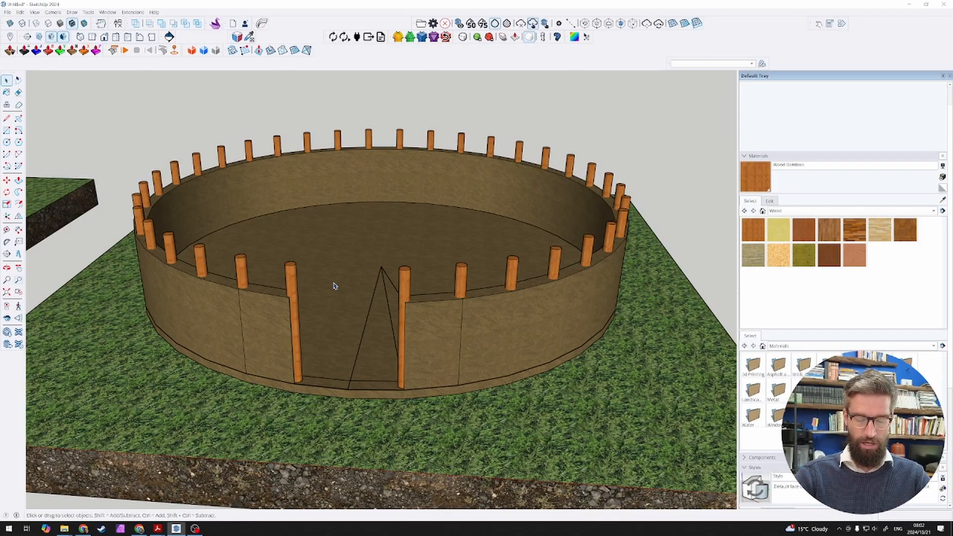
# Step: Open the post at the door opening's edge, select all its geometry to check the linked copies, and close it
pyautogui.tripleClick(291, 287)
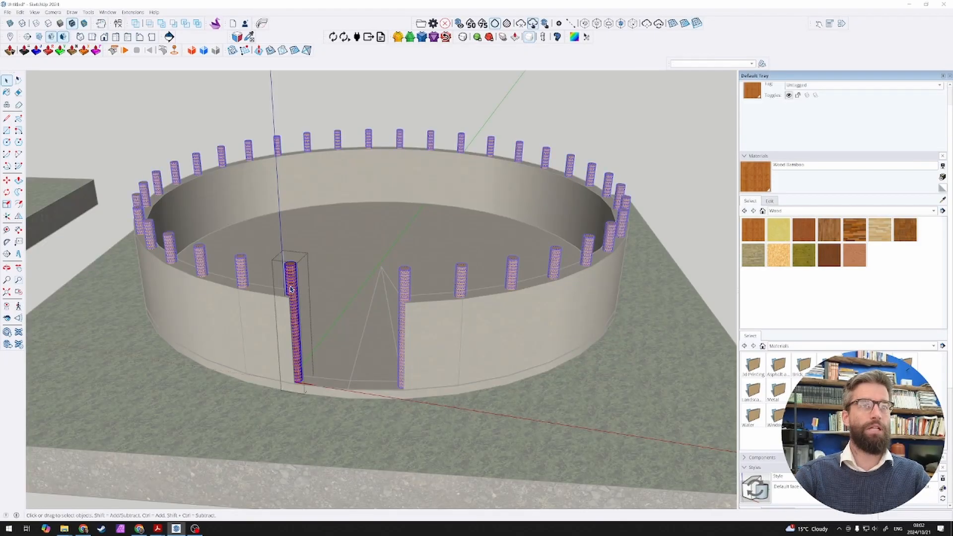
pyautogui.click(113, 219)
pyautogui.scroll(-2, 277, 313)
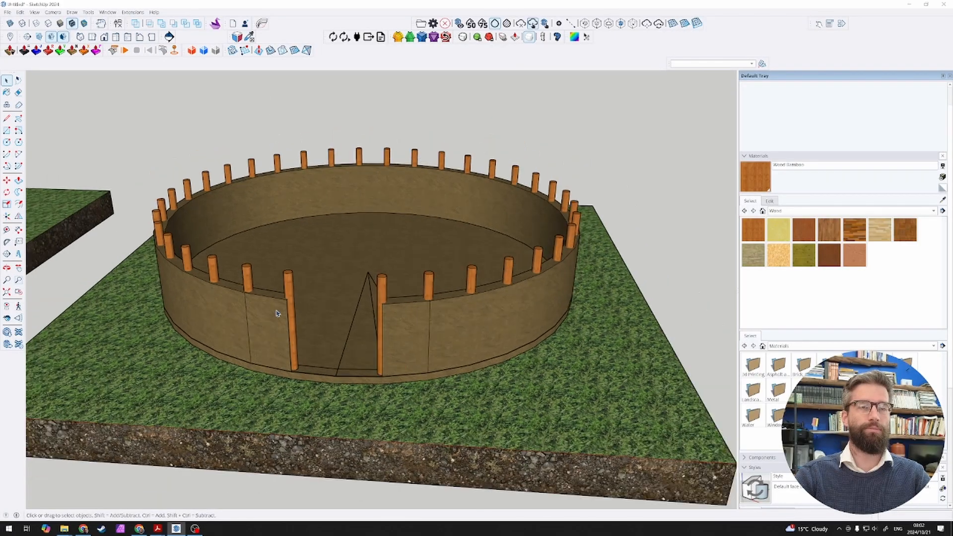
# Step: Draw a vertical 3000 mm line up from the centre of the floor disc inside the post-lined wall
pyautogui.scroll(-2, 278, 313)
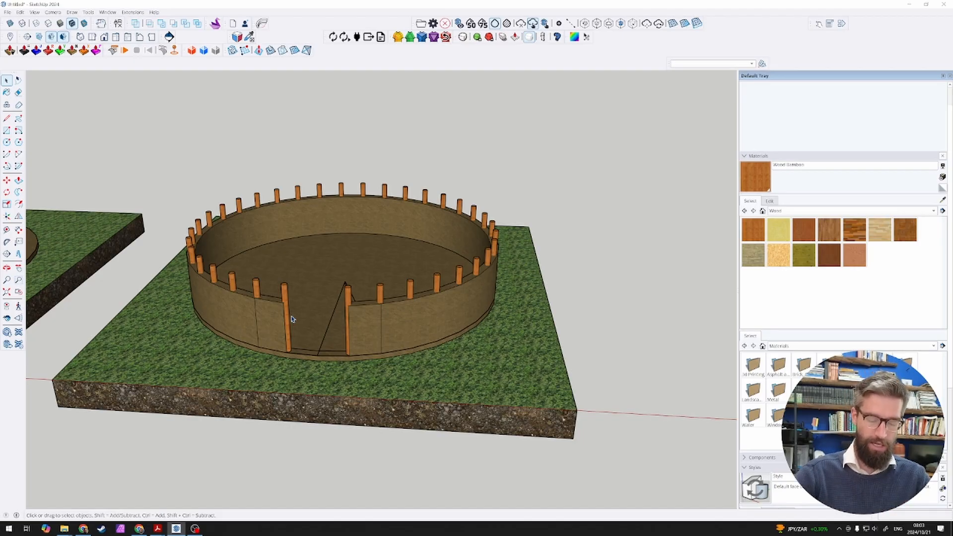
pyautogui.scroll(-3, 308, 298)
pyautogui.scroll(4, 320, 281)
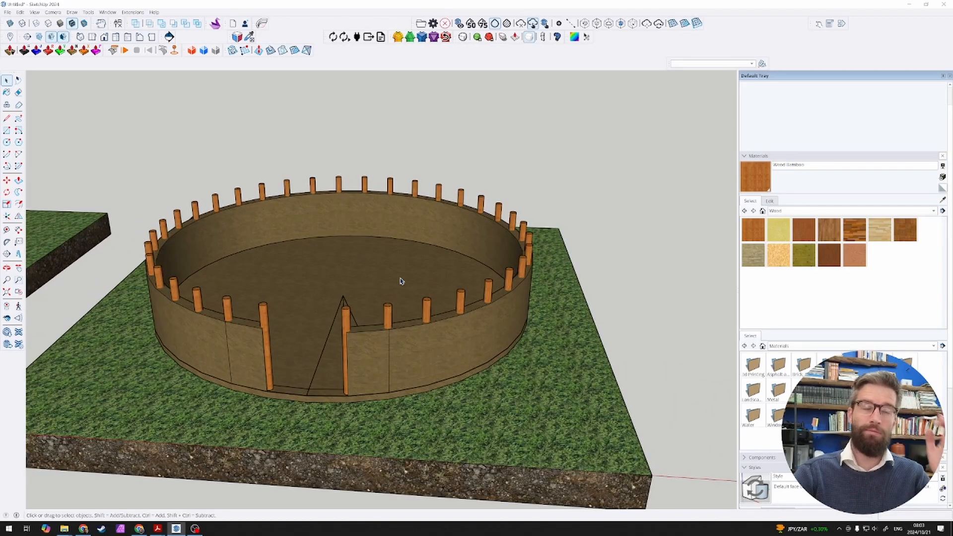
pyautogui.moveTo(398, 279); pyautogui.dragTo(345, 266, button='middle')
pyautogui.press('l')
pyautogui.click(345, 291)
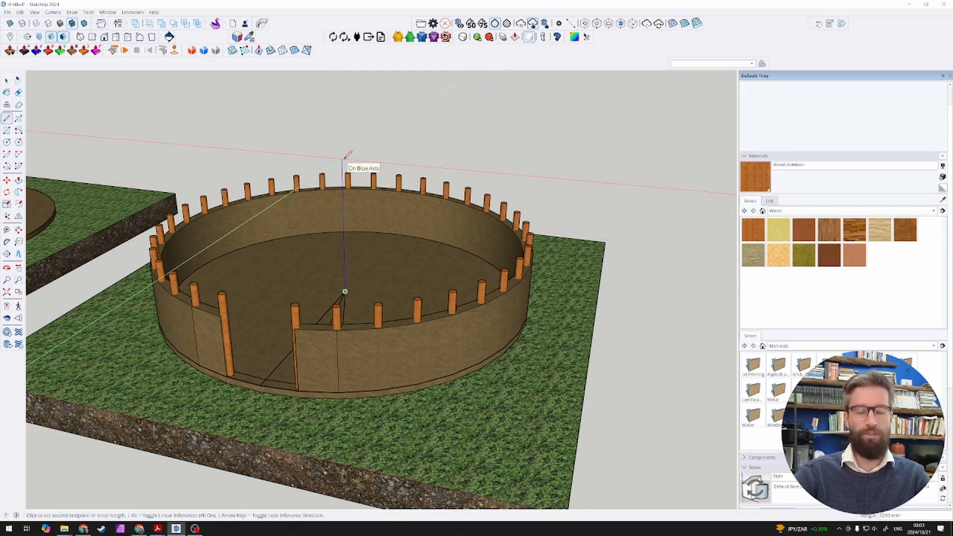
pyautogui.write('30')
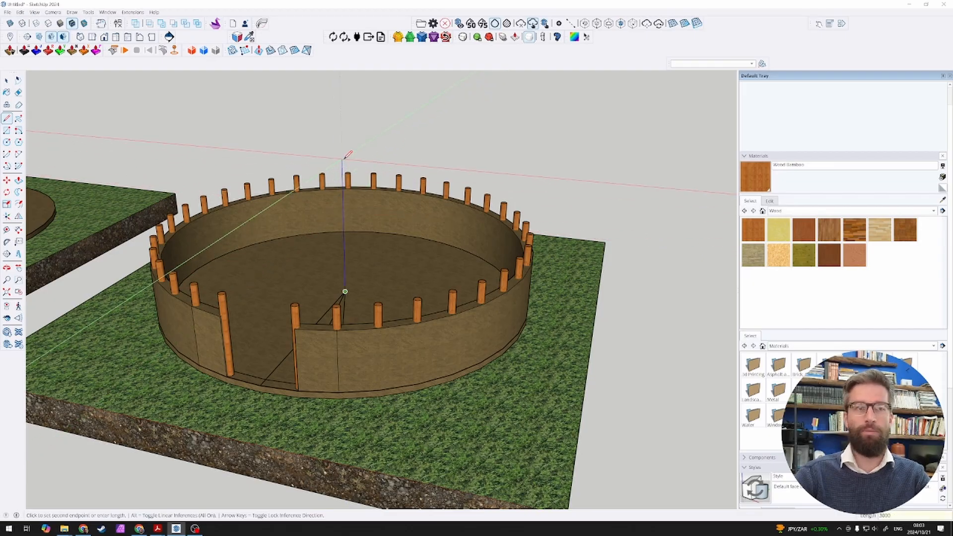
pyautogui.write('00')
pyautogui.press('Return')
pyautogui.press('space')
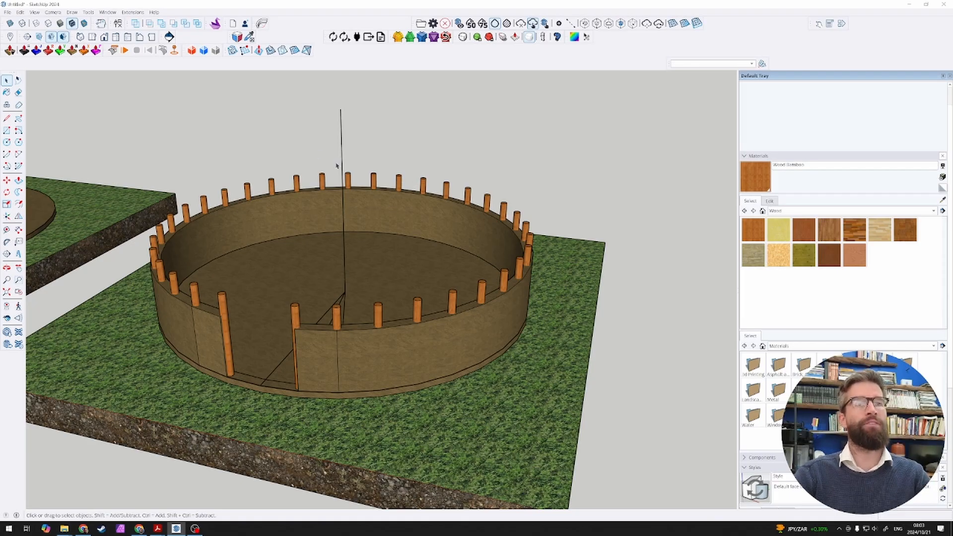
# Step: Draw an upright rectangle from the floor edge in the door opening to the top of the central vertical line
pyautogui.moveTo(389, 145); pyautogui.dragTo(418, 110, button='middle')
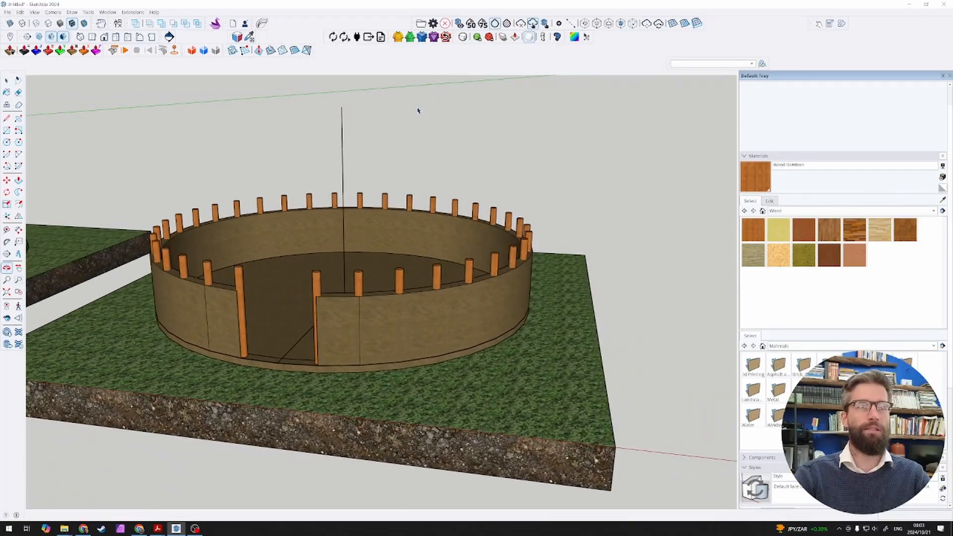
pyautogui.click(344, 139)
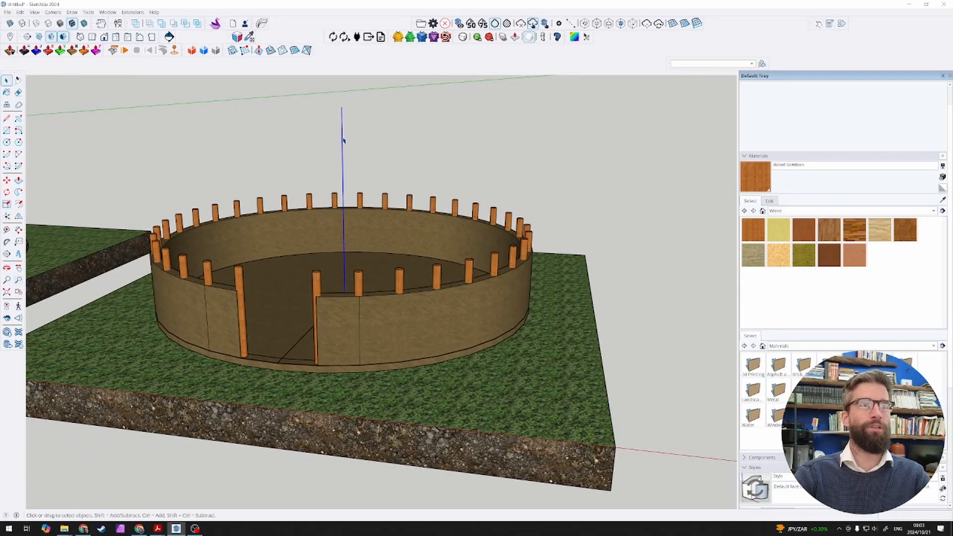
pyautogui.moveTo(336, 144); pyautogui.dragTo(330, 193, button='middle')
pyautogui.press('r')
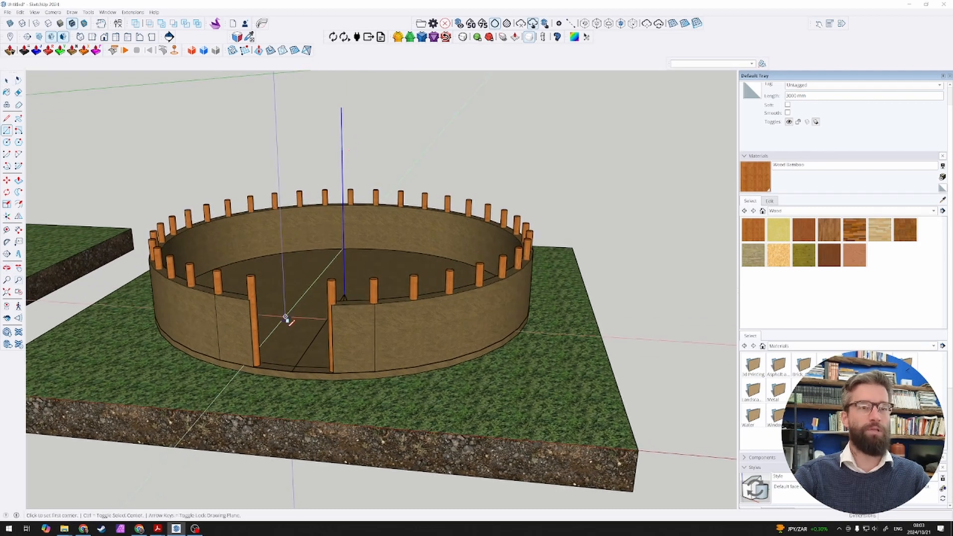
pyautogui.click(292, 371)
pyautogui.click(349, 115)
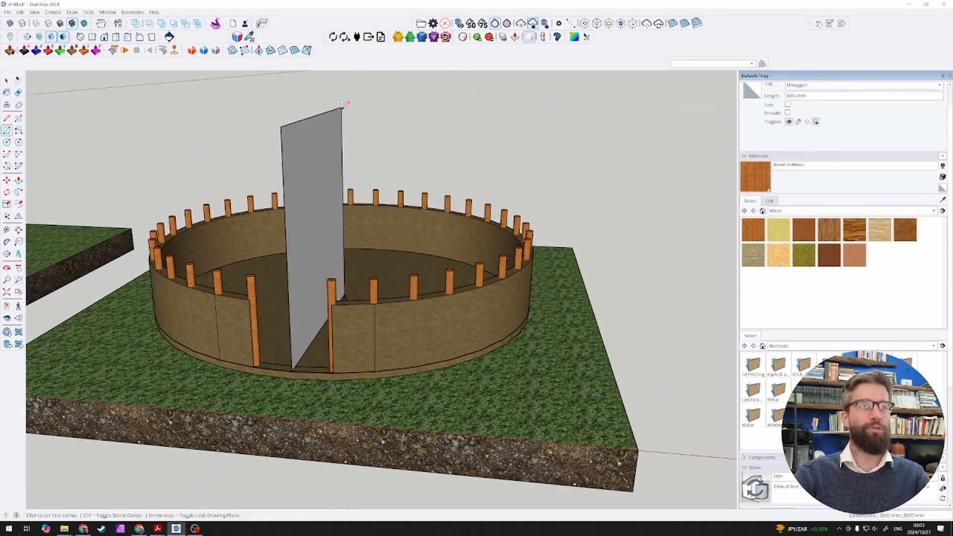
pyautogui.press('space')
# Step: Copy the whole walled slab with its posts and upright rectangle 10000 mm along the row as the next stage
pyautogui.scroll(-8, 476, 221)
pyautogui.scroll(-2, 307, 163)
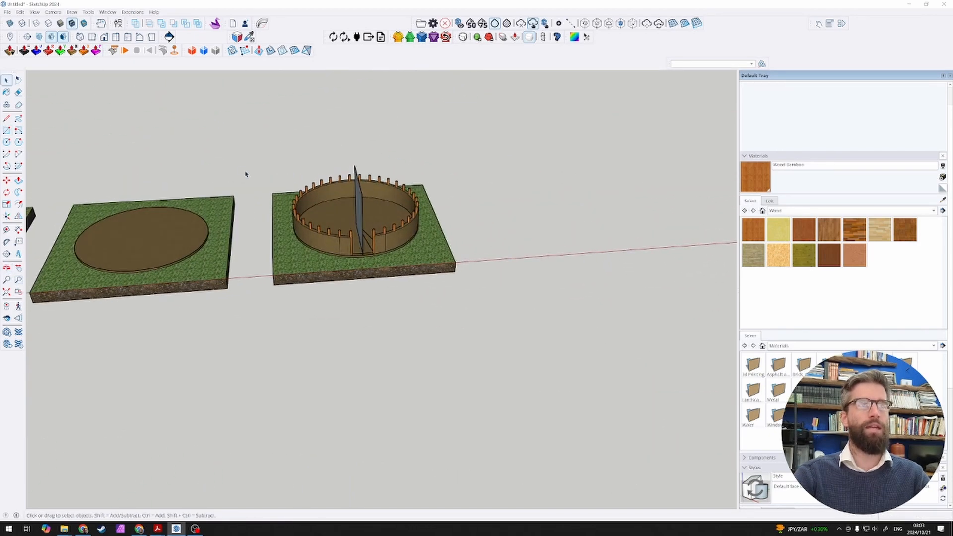
pyautogui.moveTo(240, 150); pyautogui.dragTo(576, 317)
pyautogui.moveTo(576, 318); pyautogui.dragTo(536, 269, button='middle')
pyautogui.press('m')
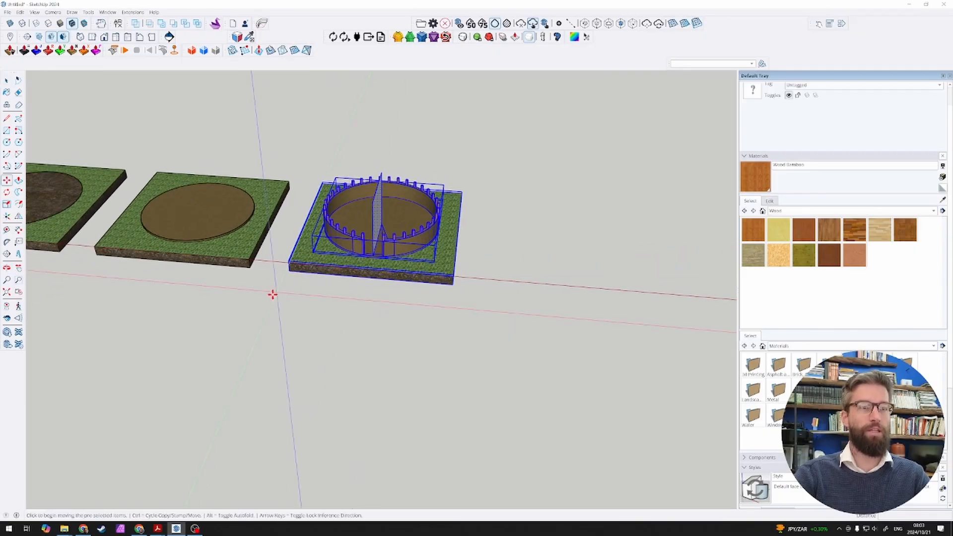
pyautogui.click(251, 268)
pyautogui.press('ctrl')
pyautogui.click(456, 285)
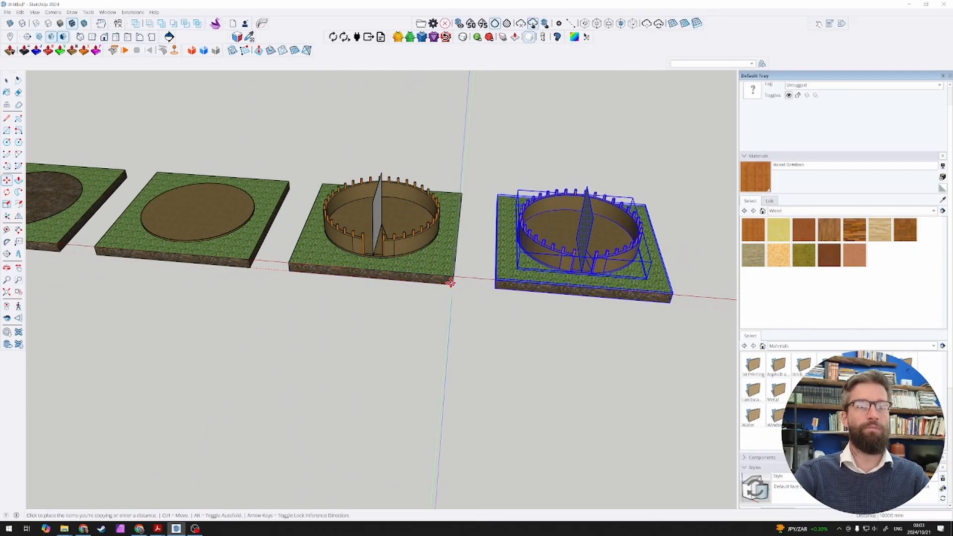
pyautogui.press('space')
pyautogui.click(476, 320)
# Step: Delete the upright rectangle and the floor construction lines from the original walled slab
pyautogui.scroll(4, 389, 223)
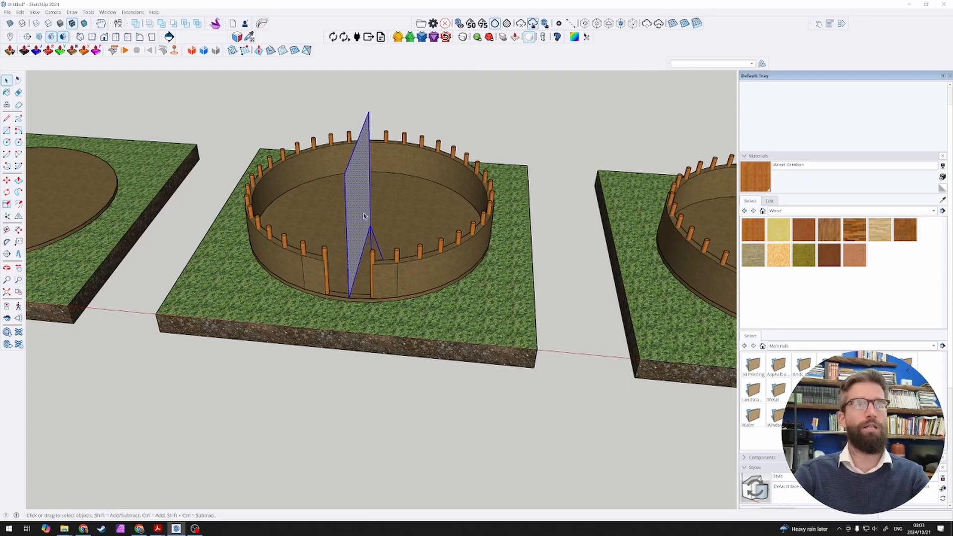
pyautogui.press('Delete')
pyautogui.scroll(-4, 340, 228)
pyautogui.scroll(4, 595, 224)
pyautogui.moveTo(600, 226); pyautogui.dragTo(583, 271, button='middle')
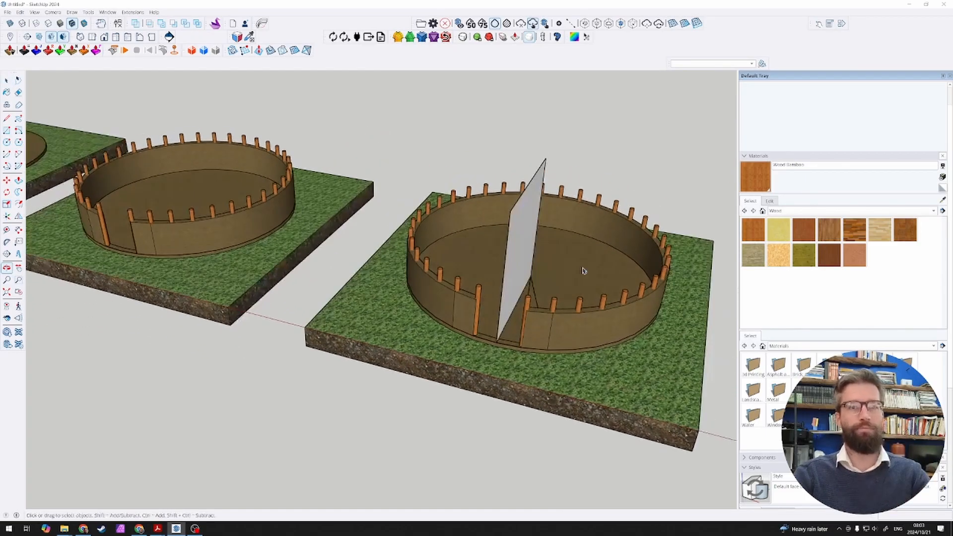
# Step: Delete the wall and the timber posts from the new slab, keeping its floor disc and upright rectangle
pyautogui.scroll(1, 617, 317)
pyautogui.click(619, 319)
pyautogui.moveTo(619, 319); pyautogui.dragTo(677, 206, button='middle')
pyautogui.press('Delete')
pyautogui.moveTo(686, 208); pyautogui.dragTo(378, 181)
pyautogui.moveTo(378, 181); pyautogui.dragTo(410, 249, button='middle')
pyautogui.press('Delete')
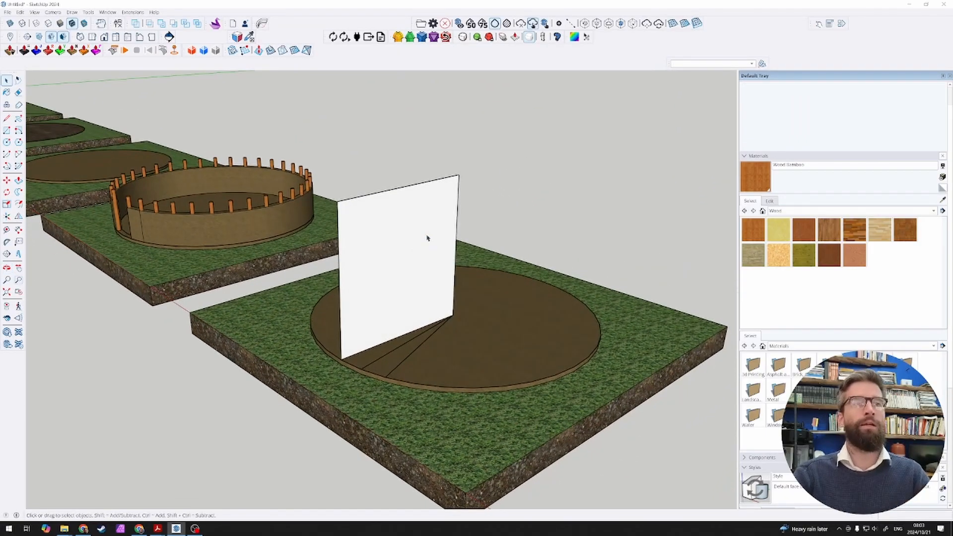
# Step: Draw a 3000 mm radius arc on the upright rectangle, centred on the floor disc, from the disc's edge to the rectangle's top inner corner
pyautogui.click(426, 238)
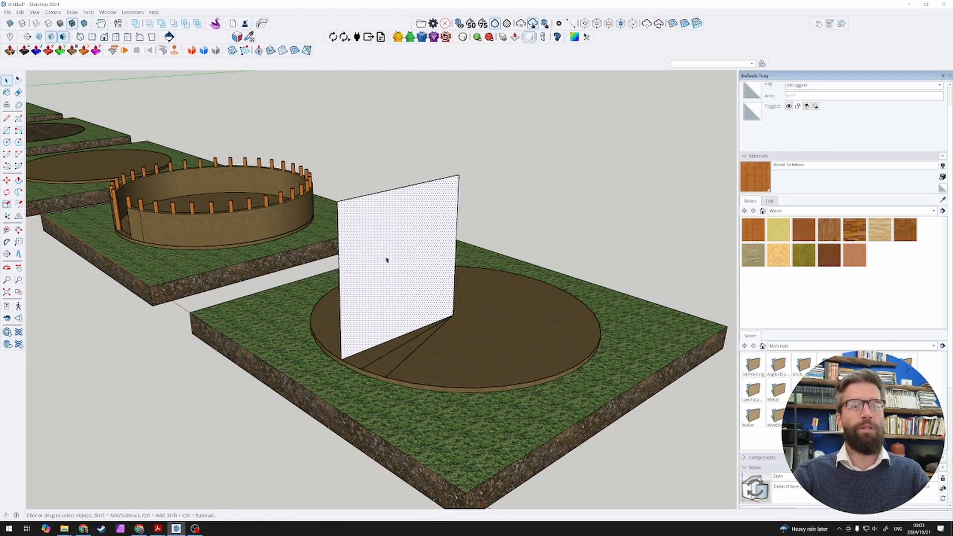
pyautogui.scroll(2, 386, 260)
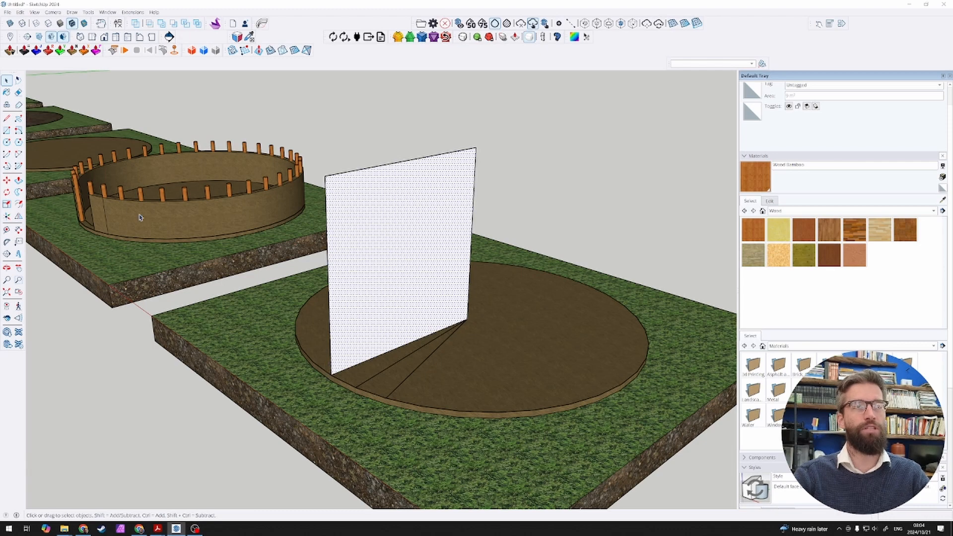
pyautogui.click(103, 193)
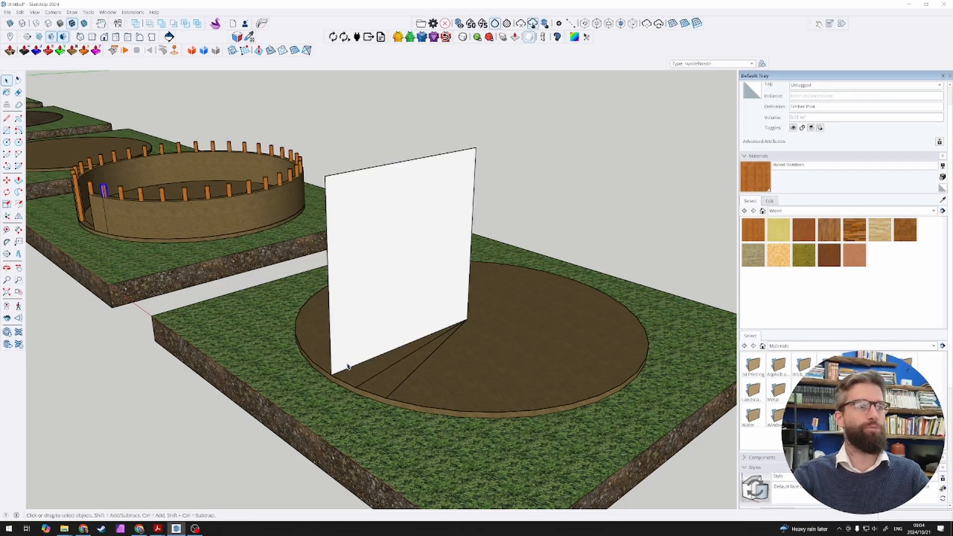
pyautogui.click(7, 154)
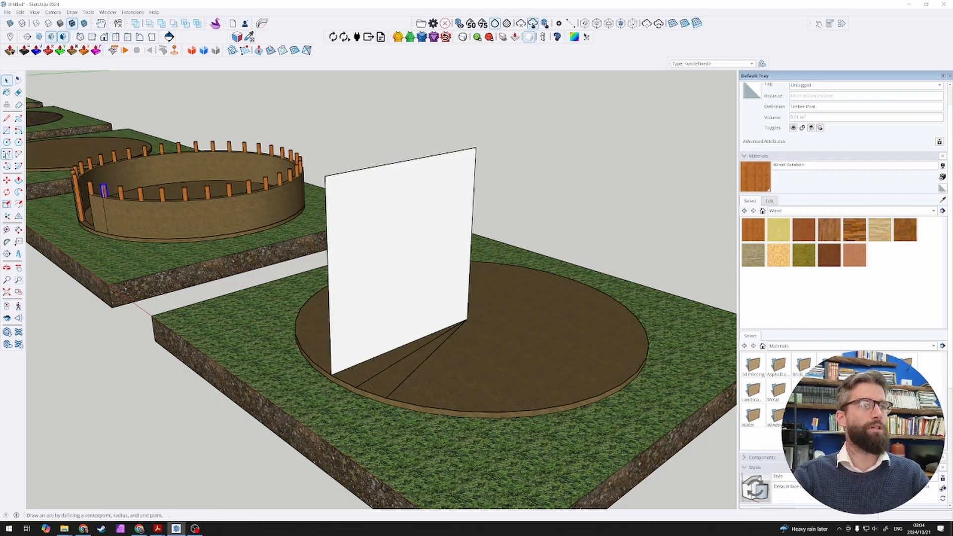
pyautogui.click(466, 318)
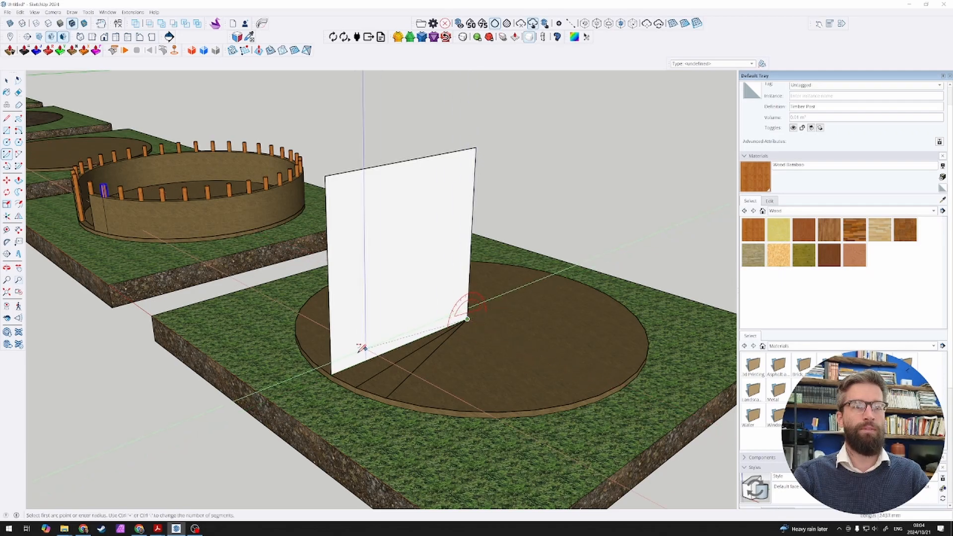
pyautogui.click(331, 373)
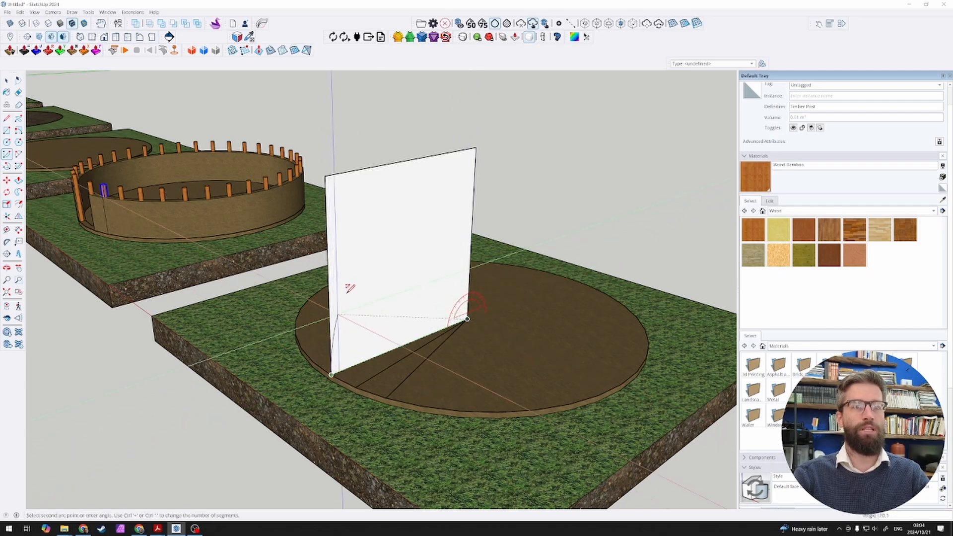
pyautogui.click(462, 152)
pyautogui.press('space')
# Step: Delete the part of the upright rectangle that lies outside the arc
pyautogui.click(388, 250)
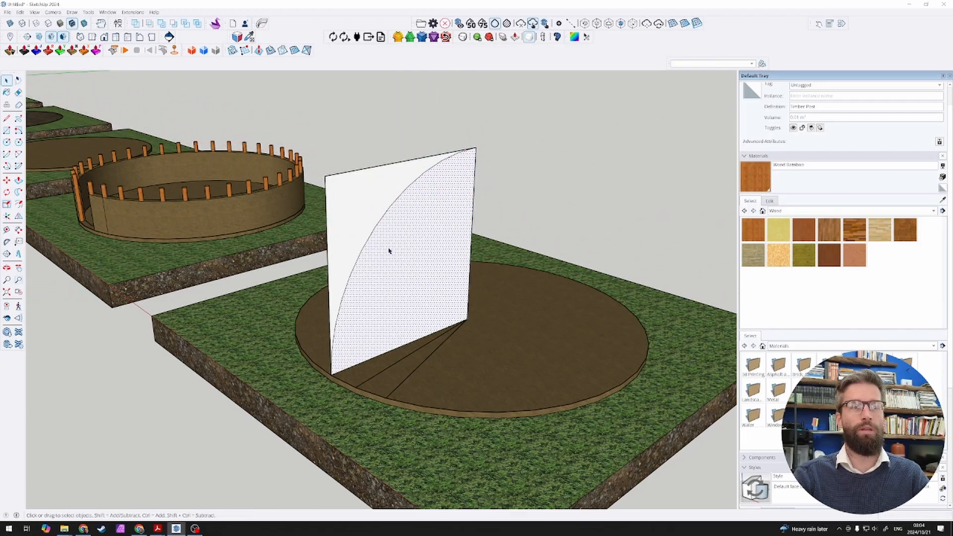
pyautogui.moveTo(347, 236); pyautogui.dragTo(391, 151, button='middle')
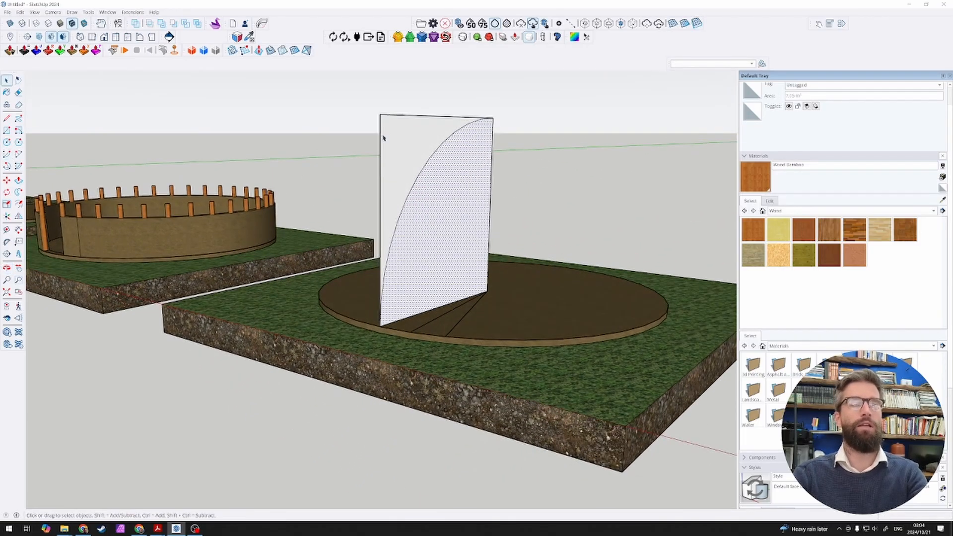
pyautogui.click(404, 121)
pyautogui.press('Delete')
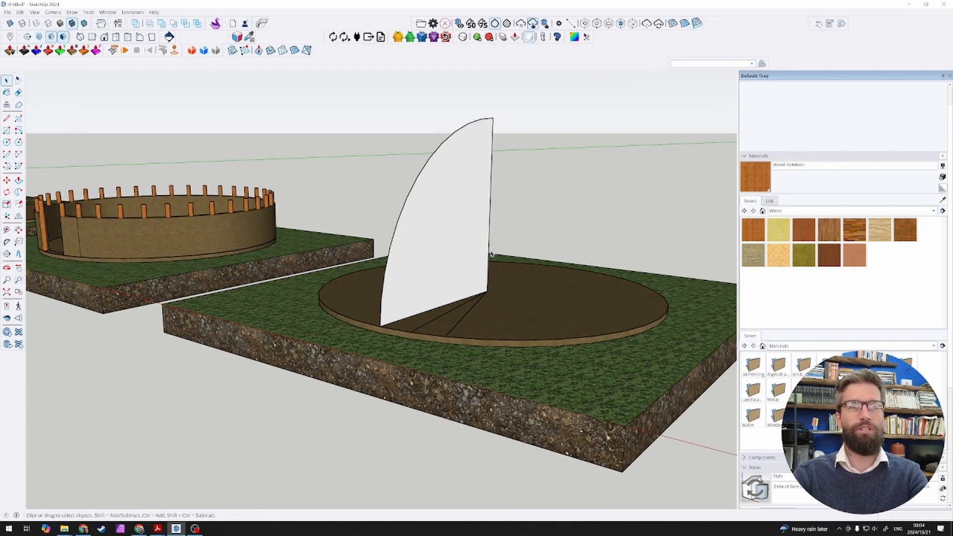
# Step: Delete the quarter-circle face, its straight edges and the construction lines on the floor, keeping only the arc
pyautogui.moveTo(475, 309); pyautogui.dragTo(431, 369, button='middle')
pyautogui.click(429, 369)
pyautogui.press('Delete')
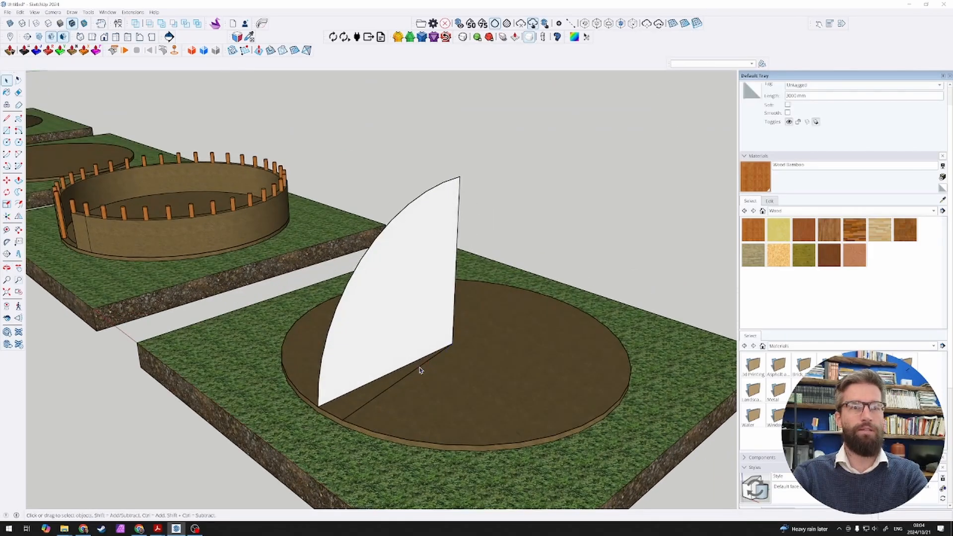
pyautogui.click(452, 345)
pyautogui.press('Delete')
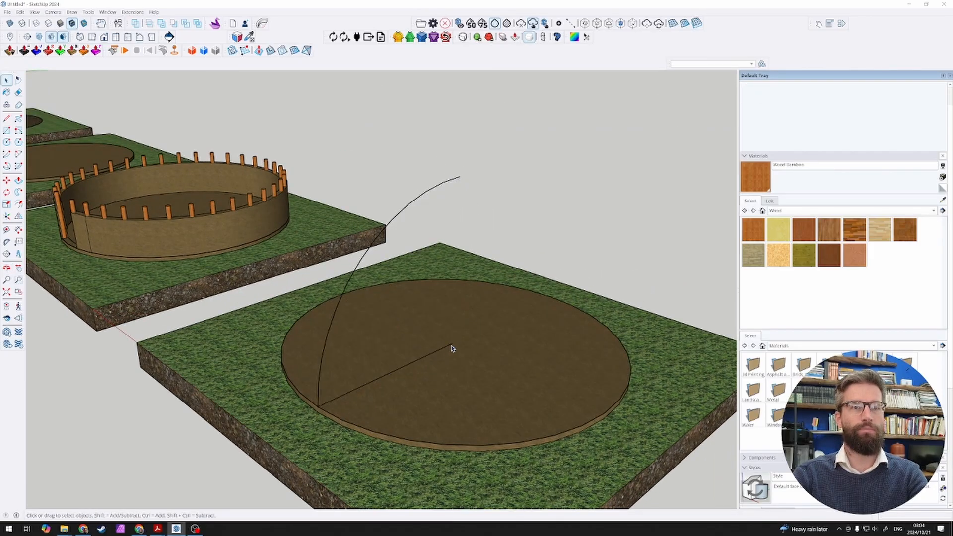
pyautogui.click(441, 351)
pyautogui.press('Delete')
# Step: Draw a flat circle of 50 mm radius centred on the arc's lower endpoint at the floor disc's edge
pyautogui.scroll(1, 316, 410)
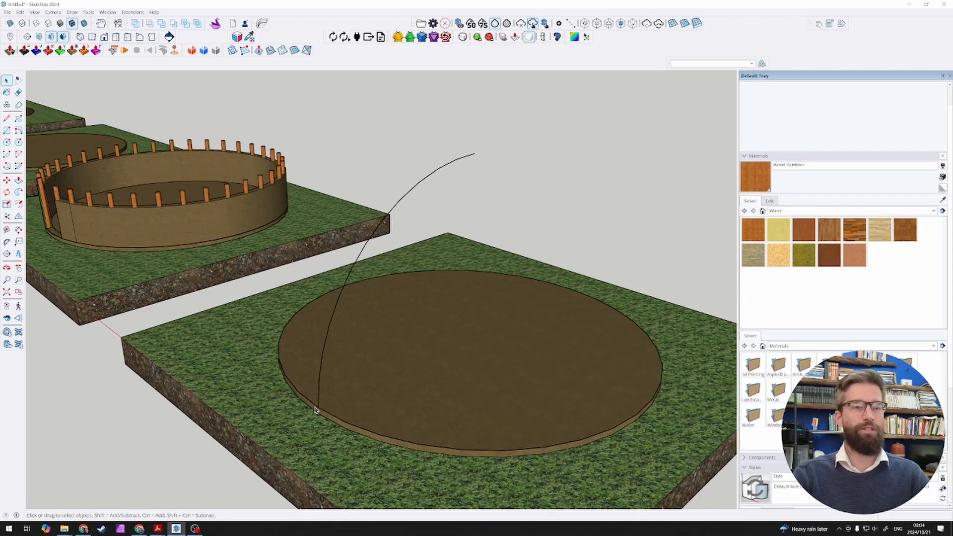
pyautogui.scroll(2, 316, 410)
pyautogui.scroll(3, 323, 410)
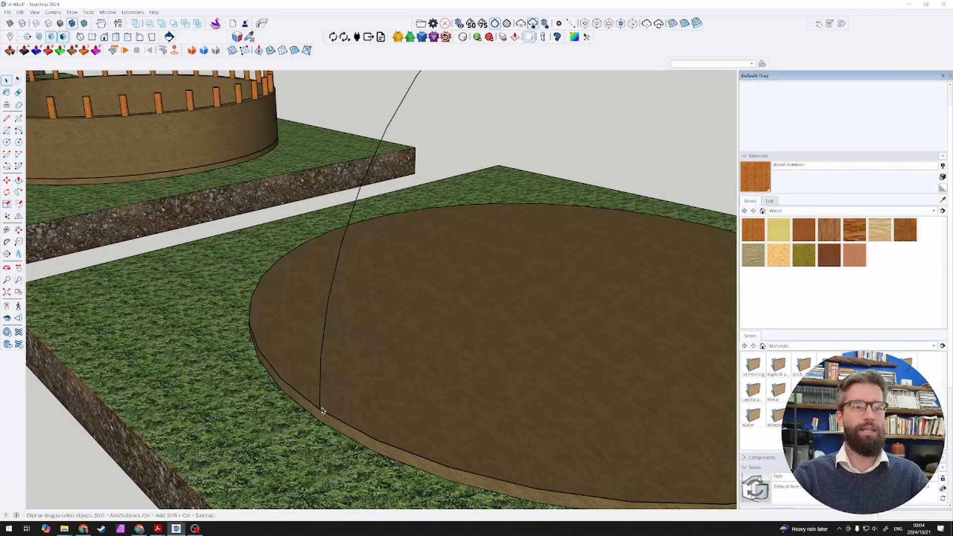
pyautogui.press('c')
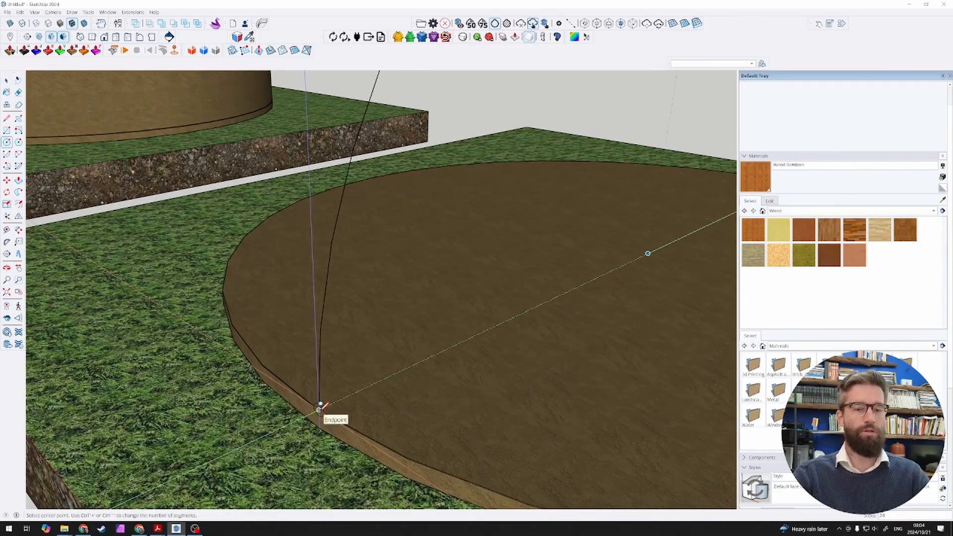
pyautogui.click(320, 407)
pyautogui.scroll(-1, 337, 401)
pyautogui.scroll(-2, 337, 401)
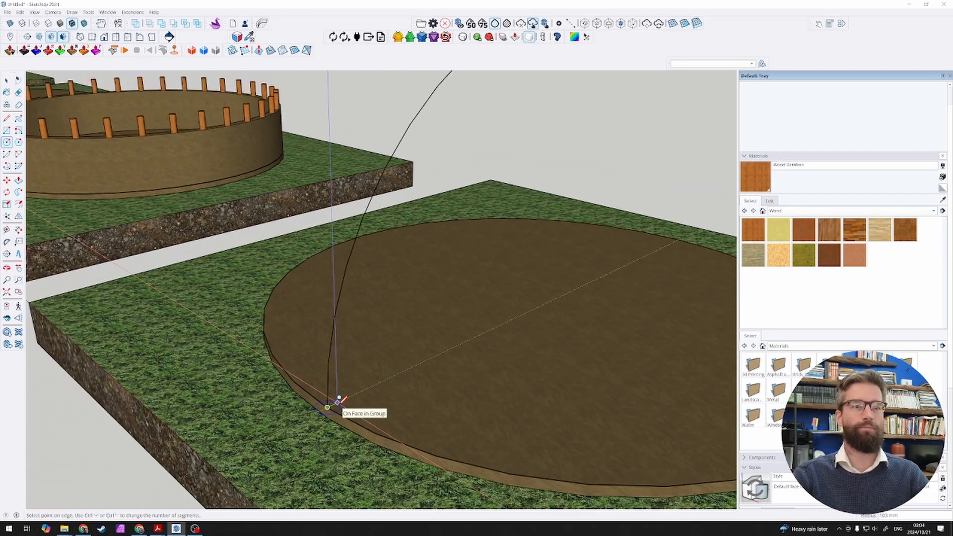
pyautogui.write('50')
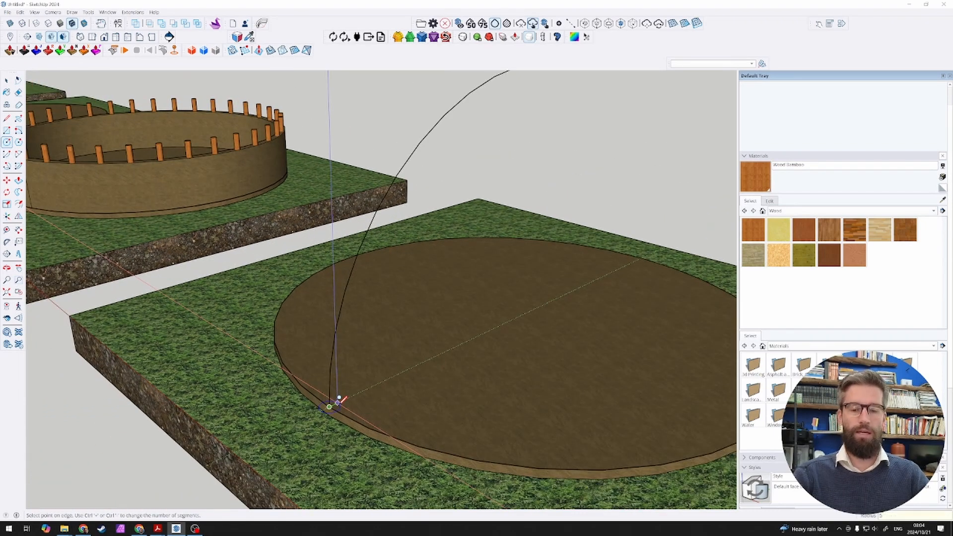
pyautogui.press('Return')
pyautogui.scroll(5, 337, 401)
pyautogui.press('space')
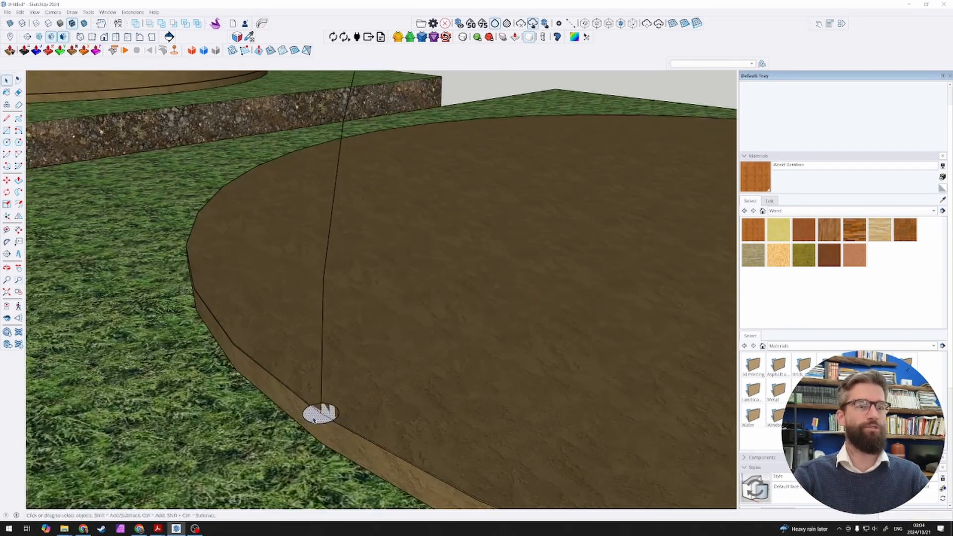
# Step: Extrude the 50 mm radius circle along the arc with Follow Me to form a curved pole
pyautogui.click(314, 416)
pyautogui.click(18, 192)
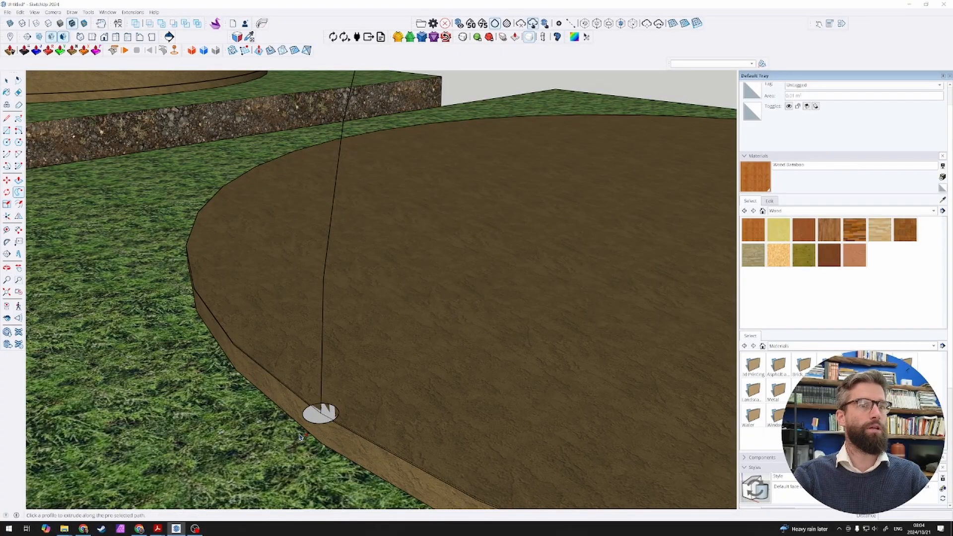
pyautogui.scroll(-6, 323, 404)
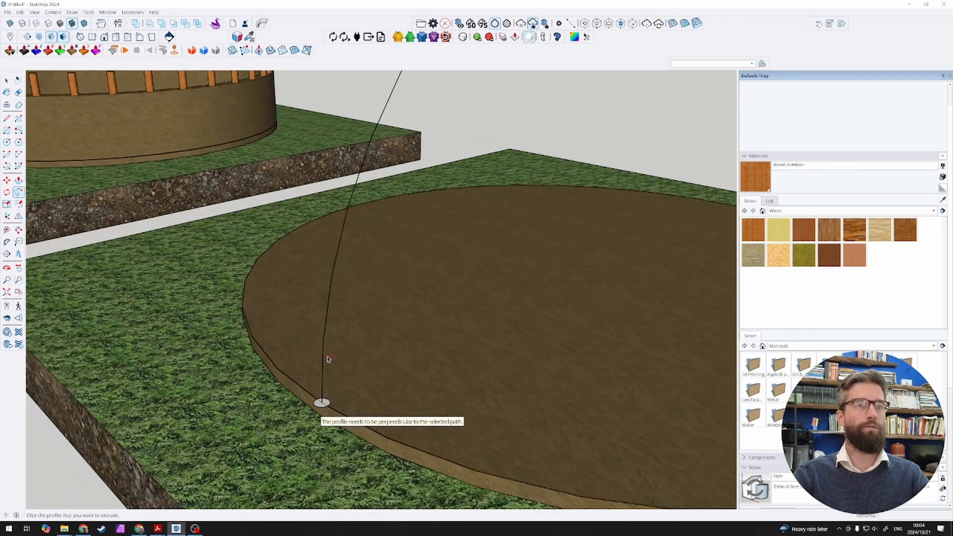
pyautogui.click(323, 389)
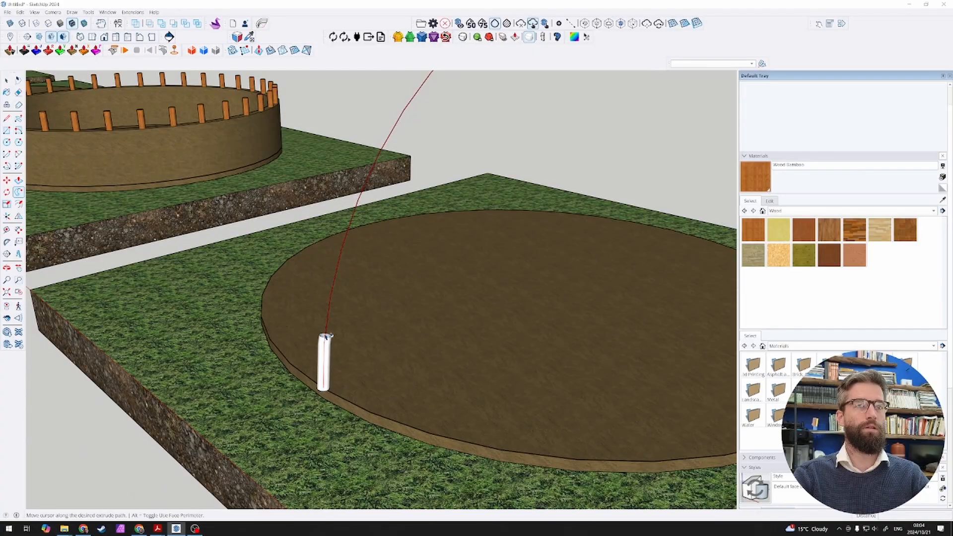
pyautogui.scroll(-3, 324, 357)
pyautogui.click(460, 145)
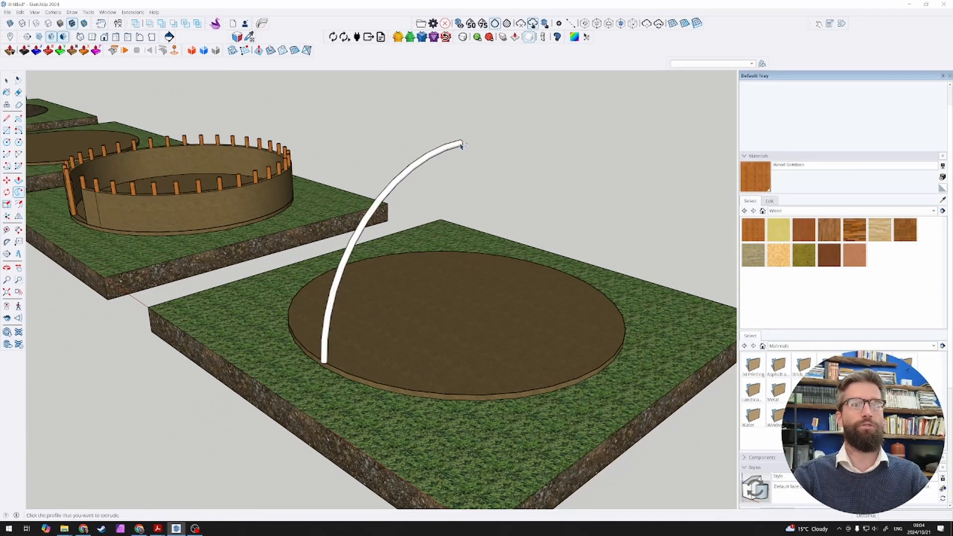
pyautogui.press('space')
pyautogui.moveTo(393, 243)
pyautogui.mouseDown(button='middle')
pyautogui.moveTo(382, 233)
pyautogui.moveTo(406, 263)
pyautogui.moveTo(391, 237)
pyautogui.mouseUp(button='middle')
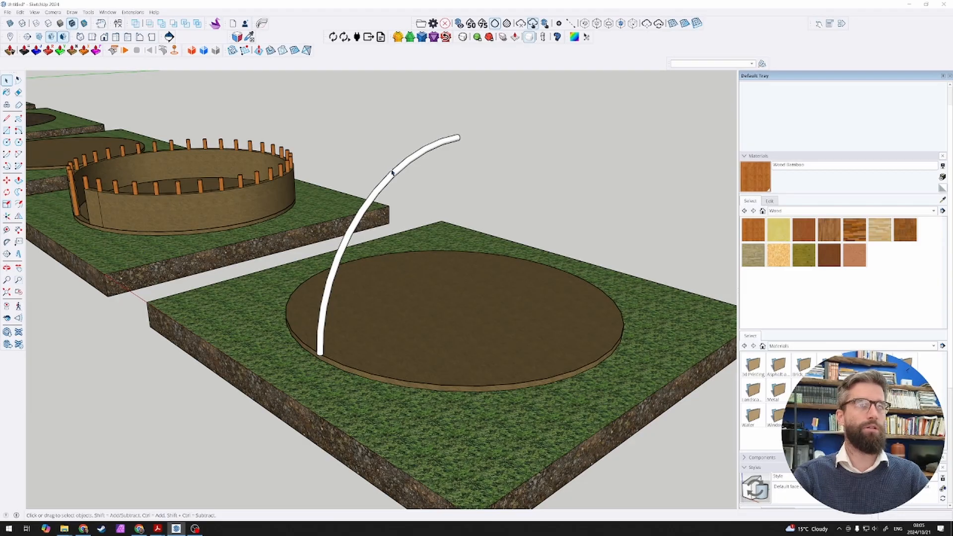
# Step: Undo the curved pole, its circle and the face deletions, back to the full upright rectangle with the arc
pyautogui.scroll(10, 318, 354)
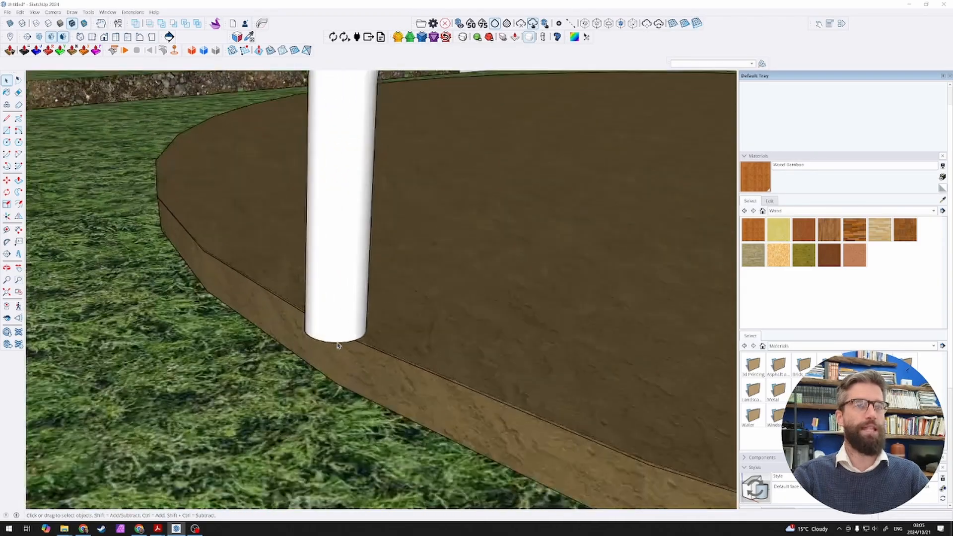
pyautogui.moveTo(338, 345); pyautogui.dragTo(212, 304, button='middle')
pyautogui.hotkey('ctrl', 'z')
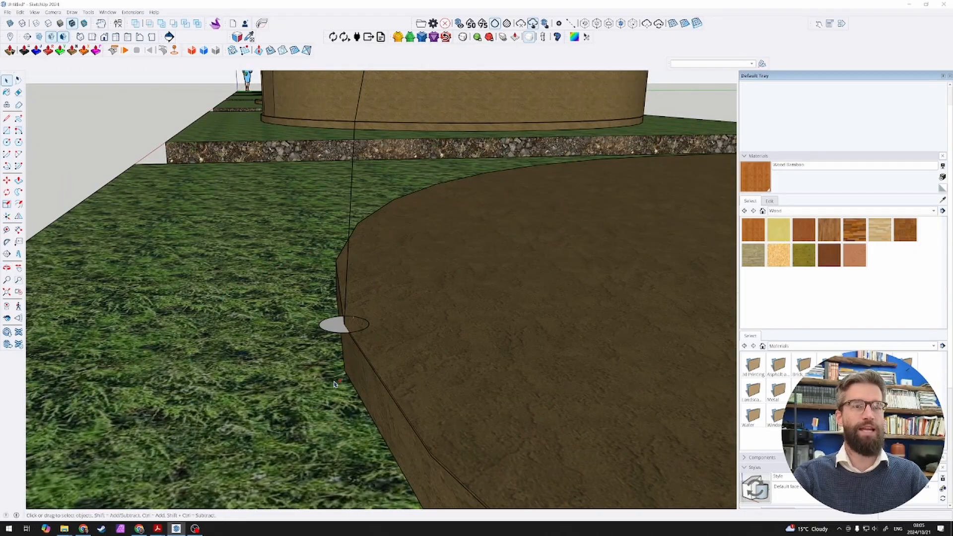
pyautogui.hotkey('ctrl', 'z')
pyautogui.hotkey('ctrl', 'z')
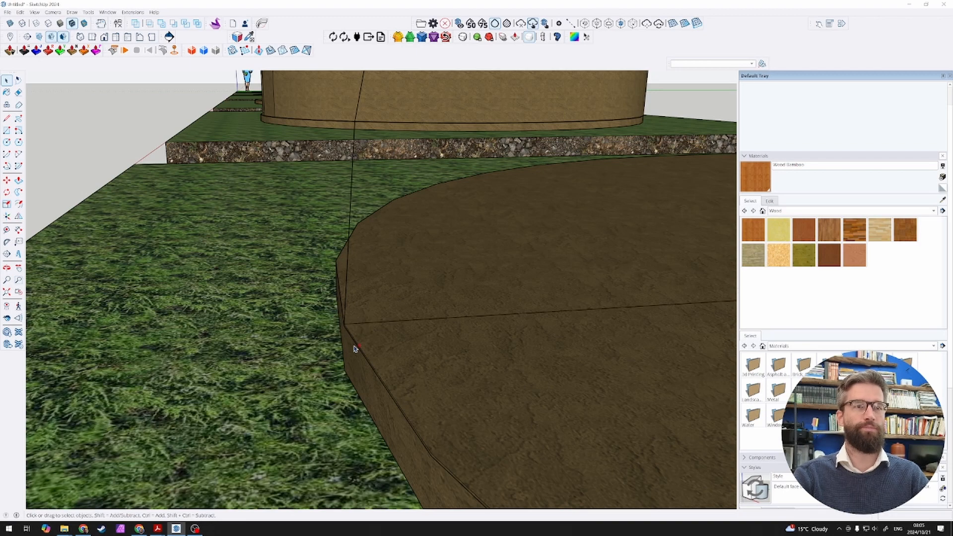
pyautogui.hotkey('ctrl', 'z')
pyautogui.scroll(-3, 352, 351)
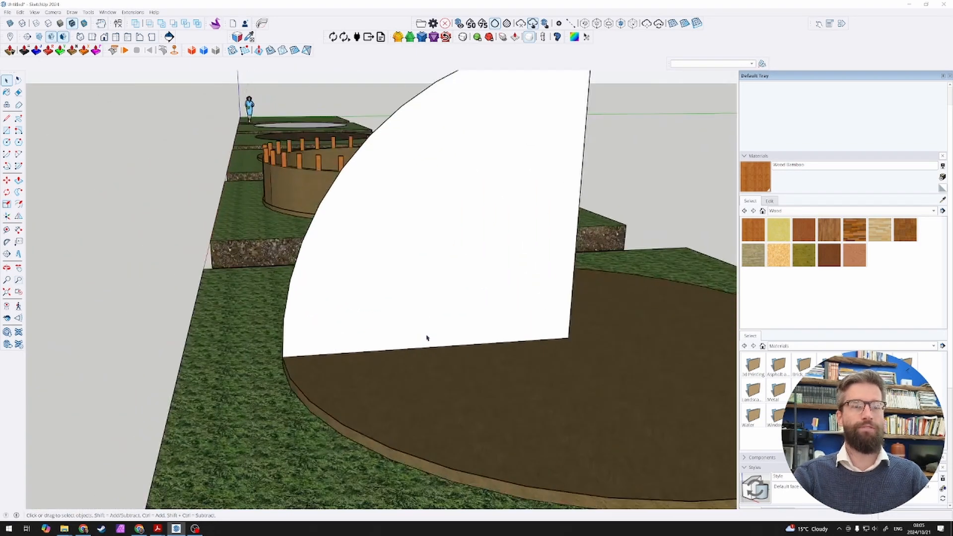
pyautogui.scroll(3, 427, 336)
pyautogui.hotkey('ctrl', 'z')
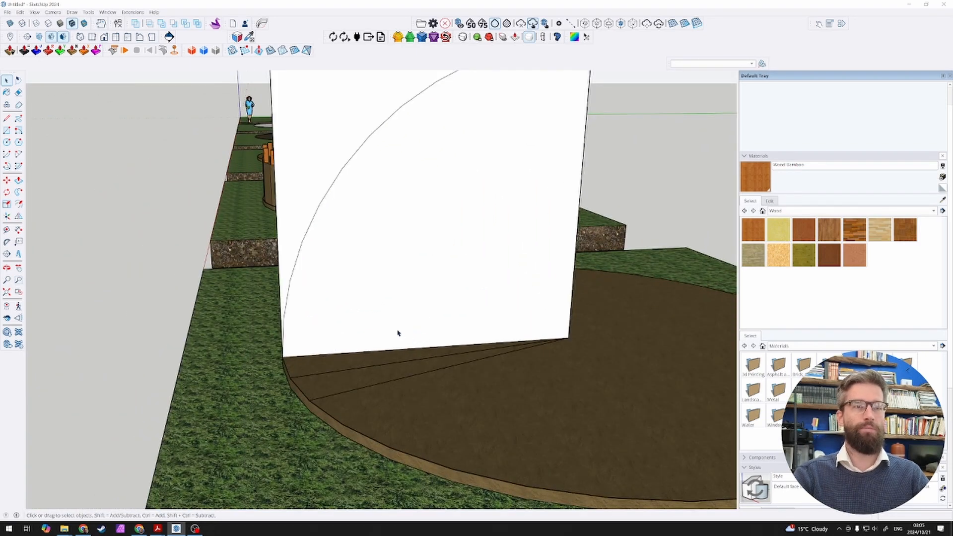
# Step: Remove the arc from the upright rectangle and move the rectangle's outer vertical edge slightly inward from the floor disc's edge
pyautogui.click(311, 229)
pyautogui.press('Delete')
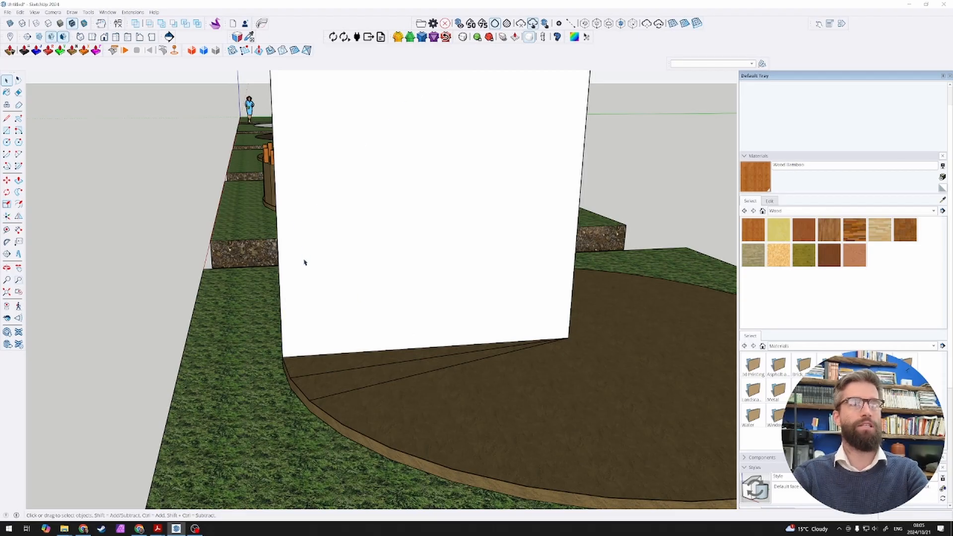
pyautogui.click(305, 263)
pyautogui.click(282, 341)
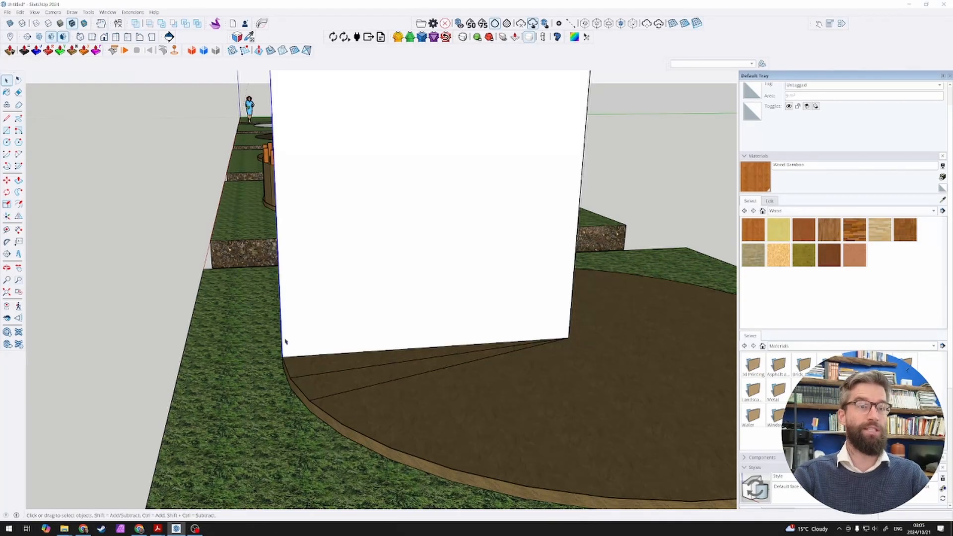
pyautogui.scroll(4, 286, 347)
pyautogui.press('m')
pyautogui.click(291, 362)
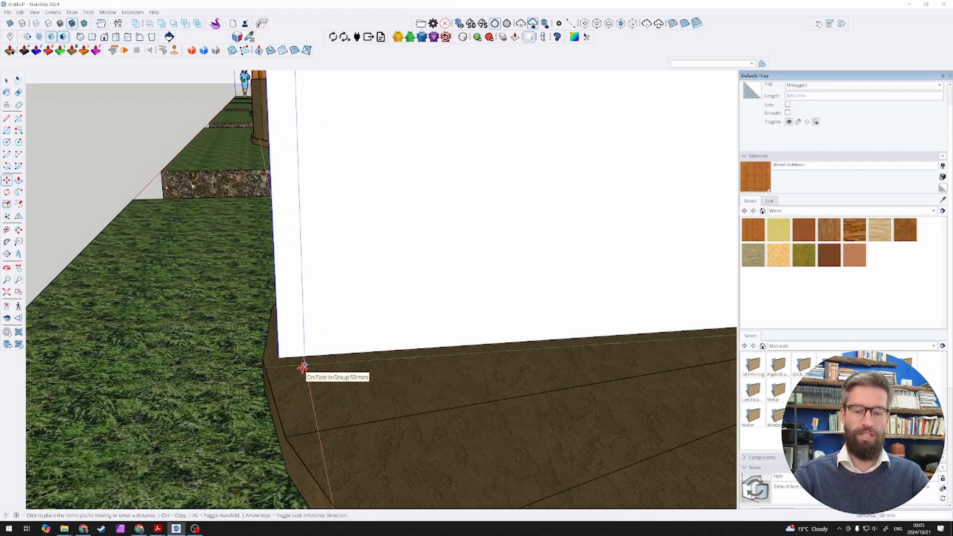
pyautogui.click(302, 367)
pyautogui.press('space')
pyautogui.scroll(-5, 308, 375)
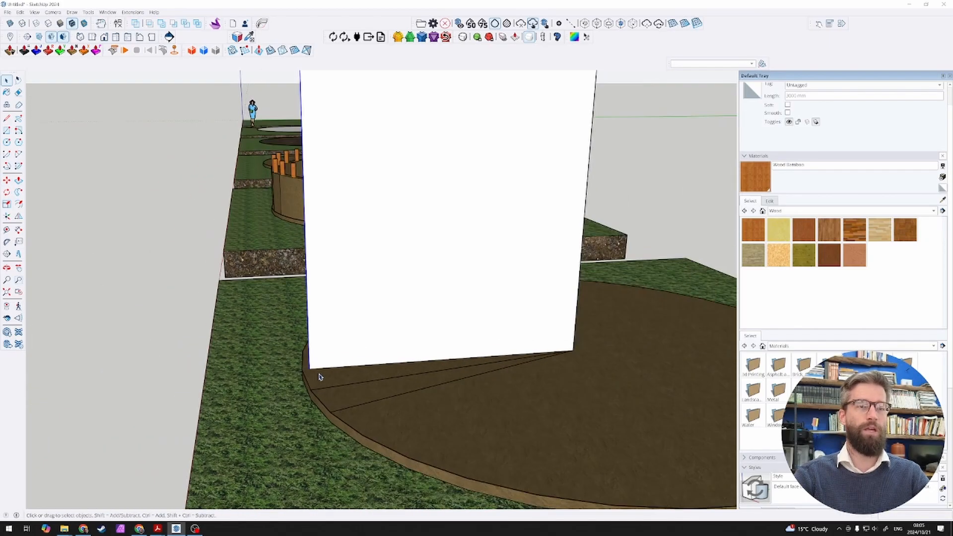
# Step: Draw an arc of about 2925 mm radius on the rectangle, centred on the floor disc, from the lower outer corner to the inner vertical edge
pyautogui.scroll(-3, 322, 376)
pyautogui.scroll(3, 335, 356)
pyautogui.scroll(-1, 342, 359)
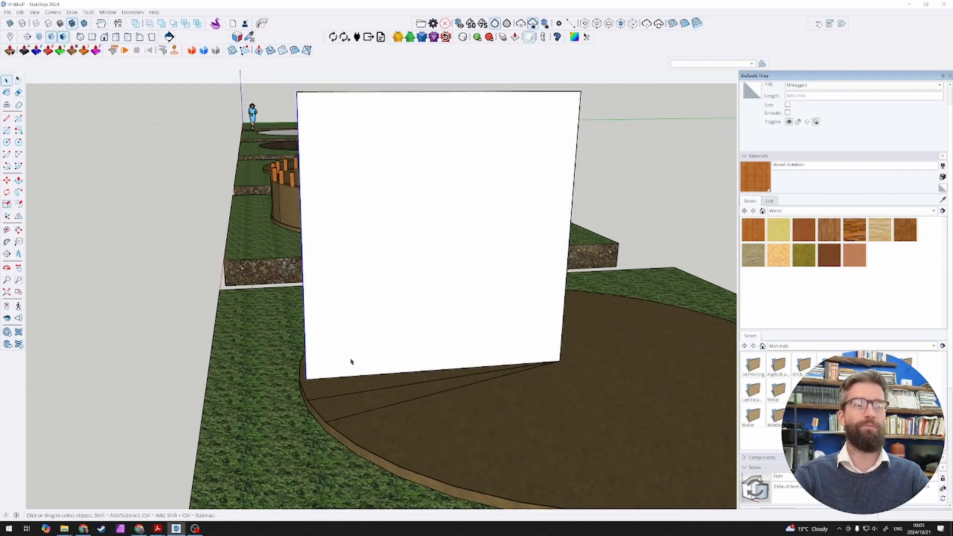
pyautogui.scroll(1, 350, 361)
pyautogui.scroll(-2, 377, 377)
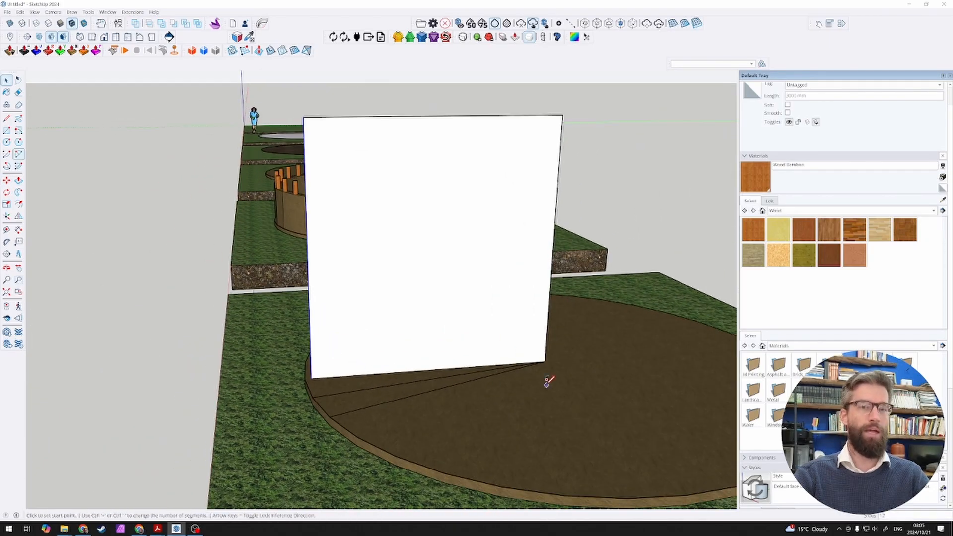
pyautogui.press('a')
pyautogui.press('space')
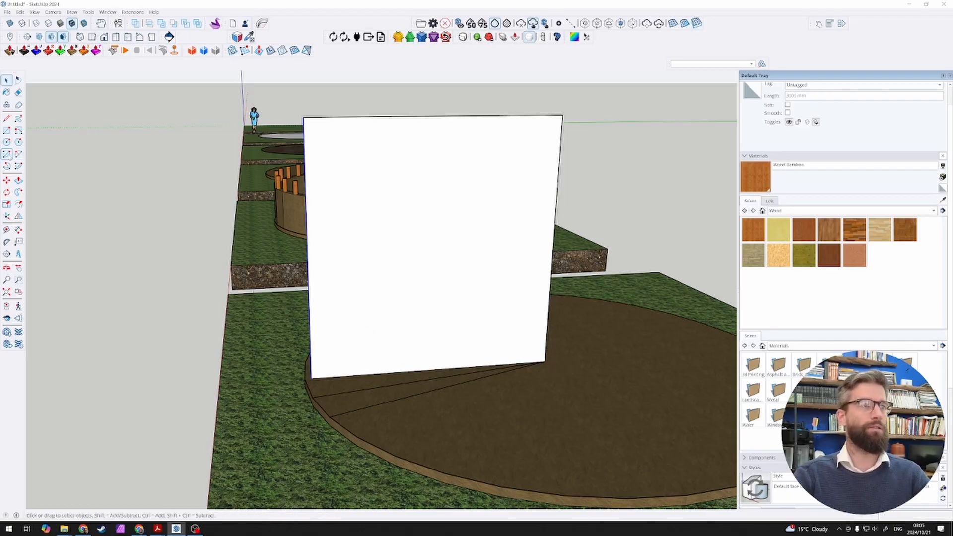
pyautogui.click(545, 361)
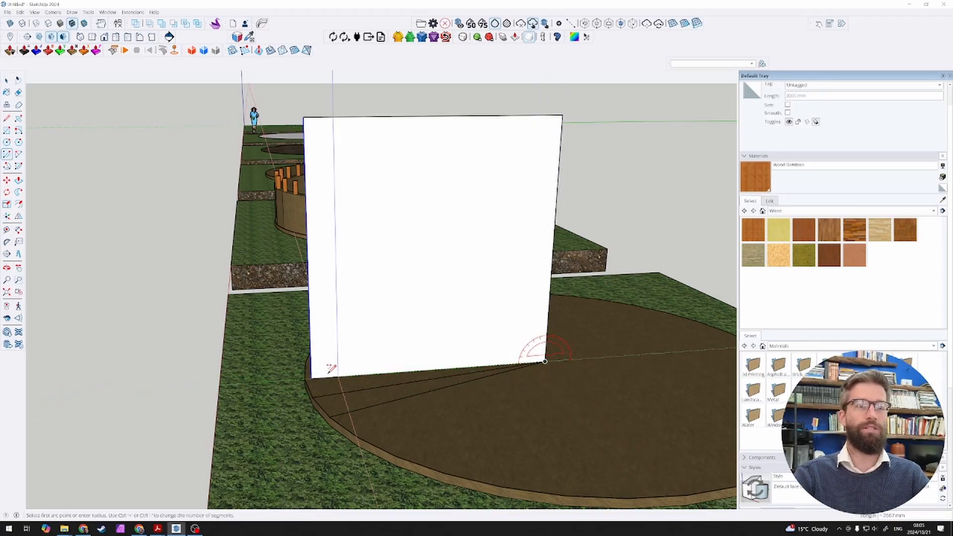
pyautogui.click(312, 377)
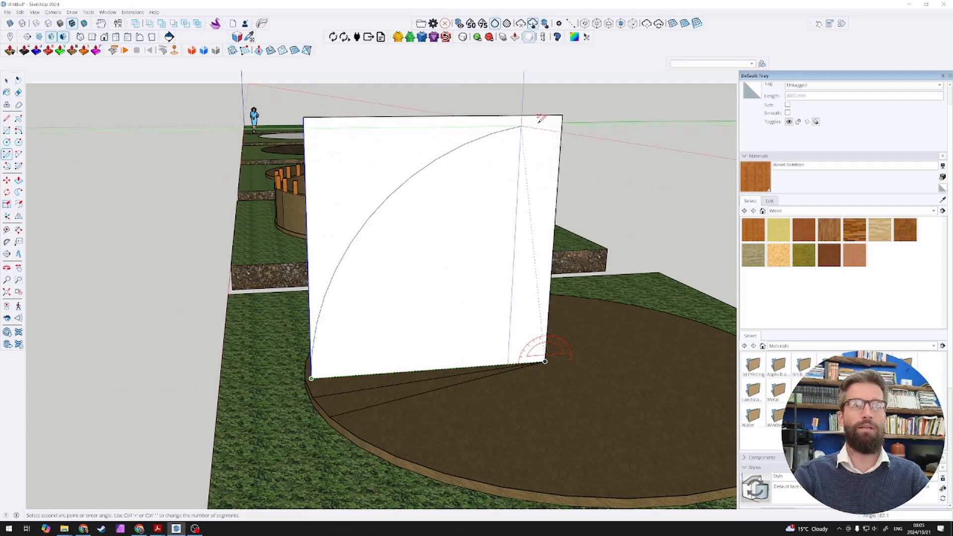
pyautogui.click(565, 115)
pyautogui.press('space')
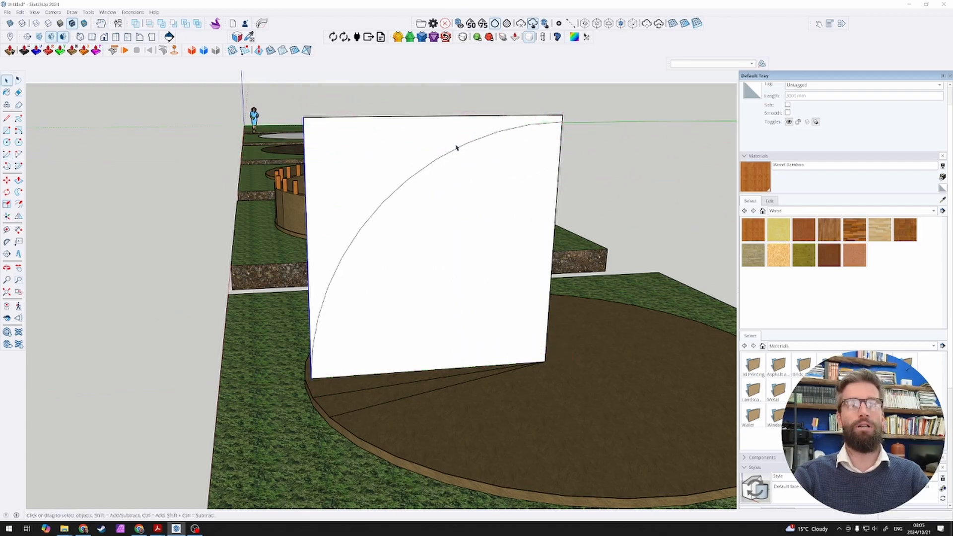
# Step: Delete the rectangle's area outside the arc, the quarter-circle face and its straight edges, keeping only the arc
pyautogui.moveTo(362, 125); pyautogui.dragTo(383, 111, button='middle')
pyautogui.click(395, 131)
pyautogui.press('Delete')
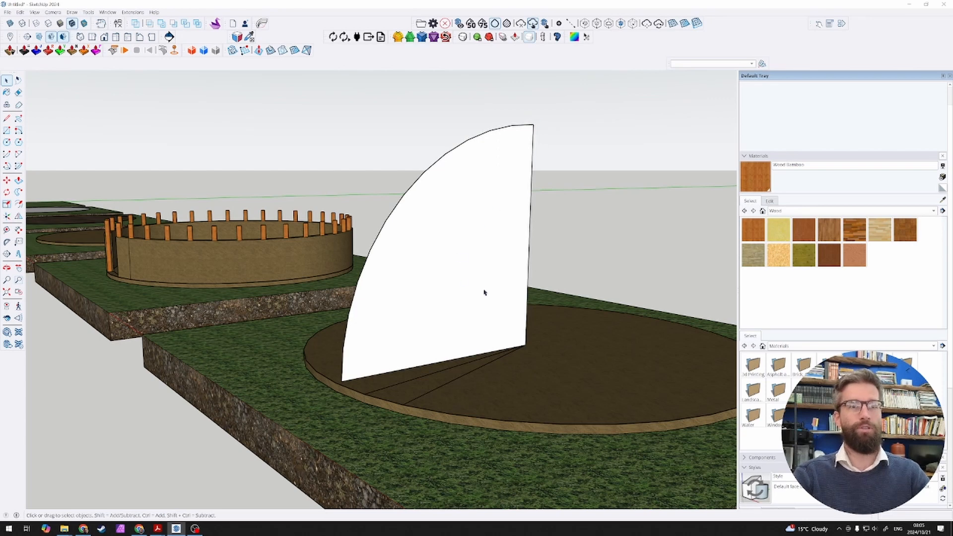
pyautogui.click(511, 322)
pyautogui.press('Delete')
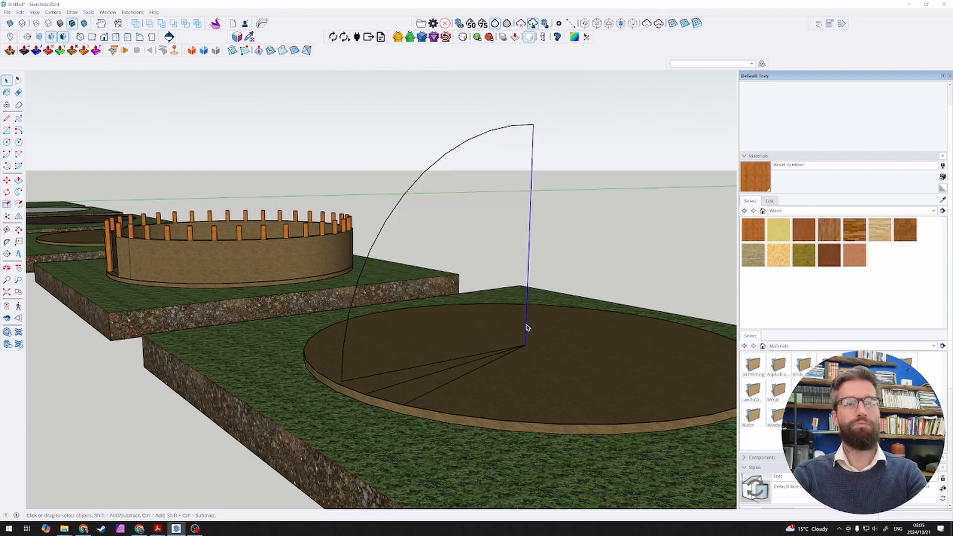
pyautogui.press('Delete')
pyautogui.click(490, 356)
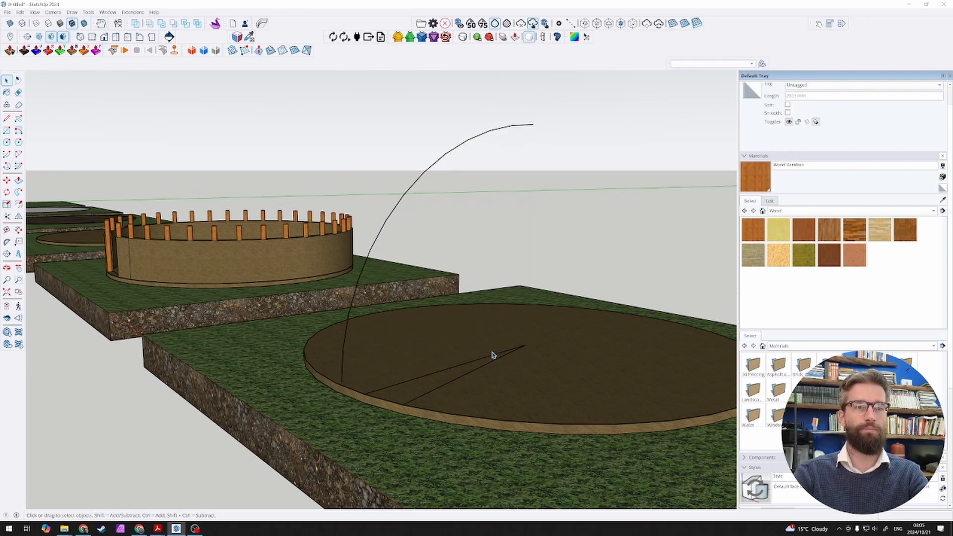
# Step: Draw a flat circle of 30 mm radius centred on the arc's lower endpoint
pyautogui.scroll(5, 298, 447)
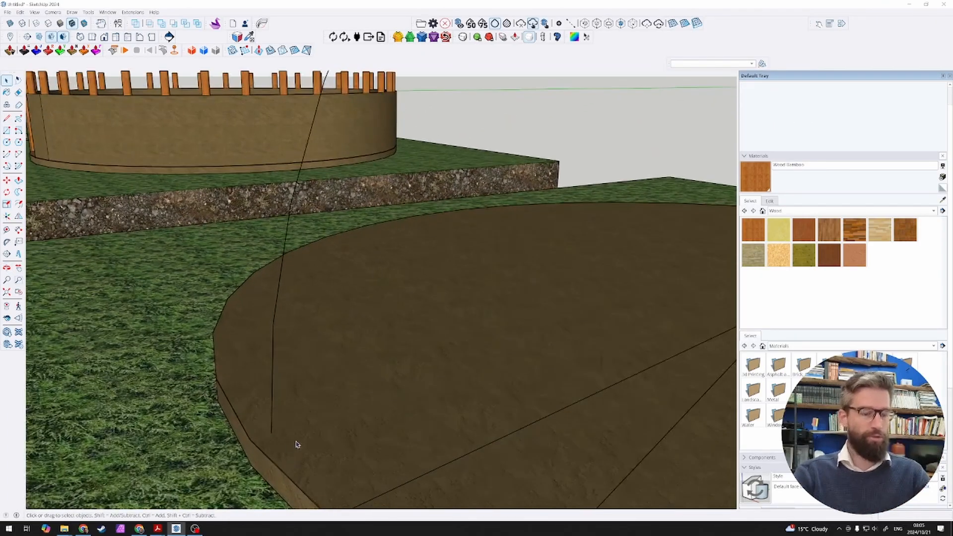
pyautogui.press('c')
pyautogui.click(271, 433)
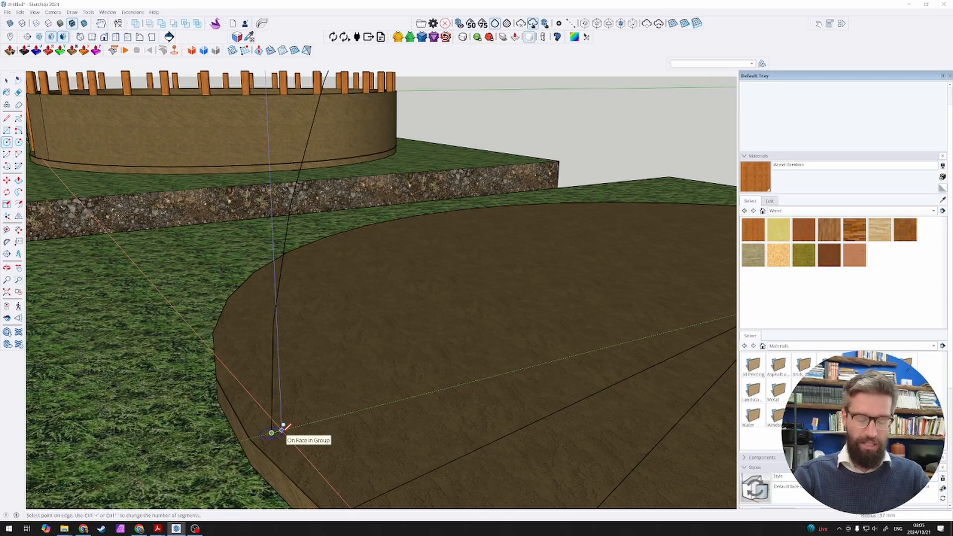
pyautogui.write('30')
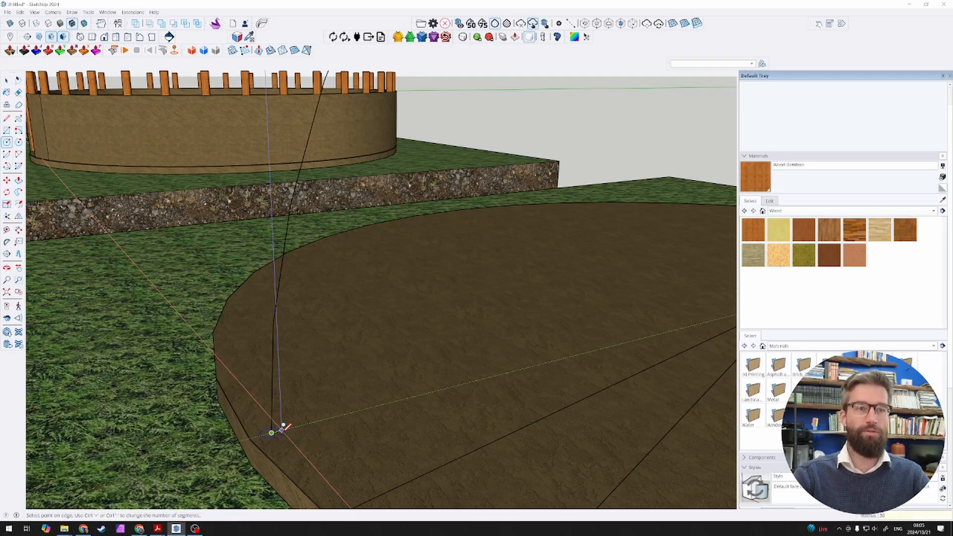
pyautogui.press('Return')
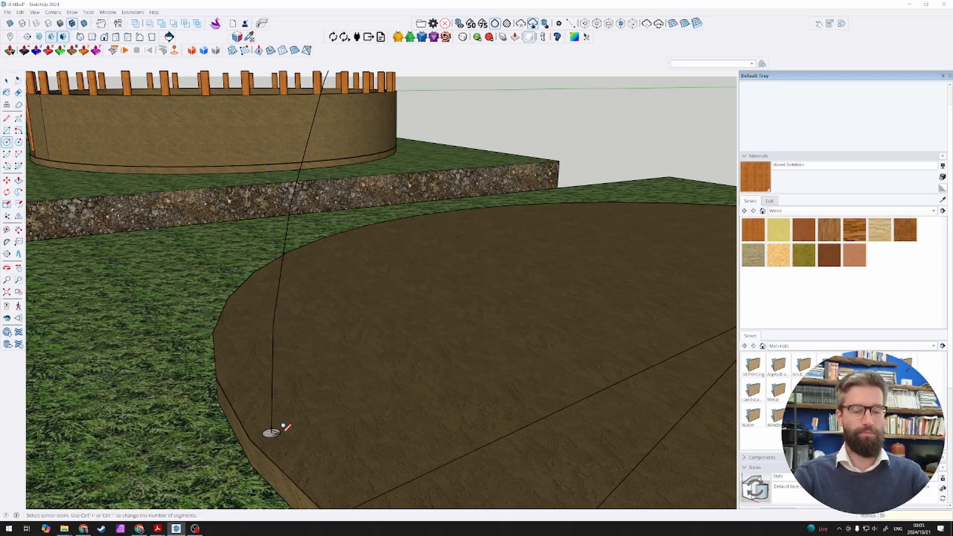
pyautogui.press('space')
# Step: Extrude the 30 mm radius circle along the whole arc with Follow Me to form a thinner curved pole
pyautogui.scroll(-2, 271, 429)
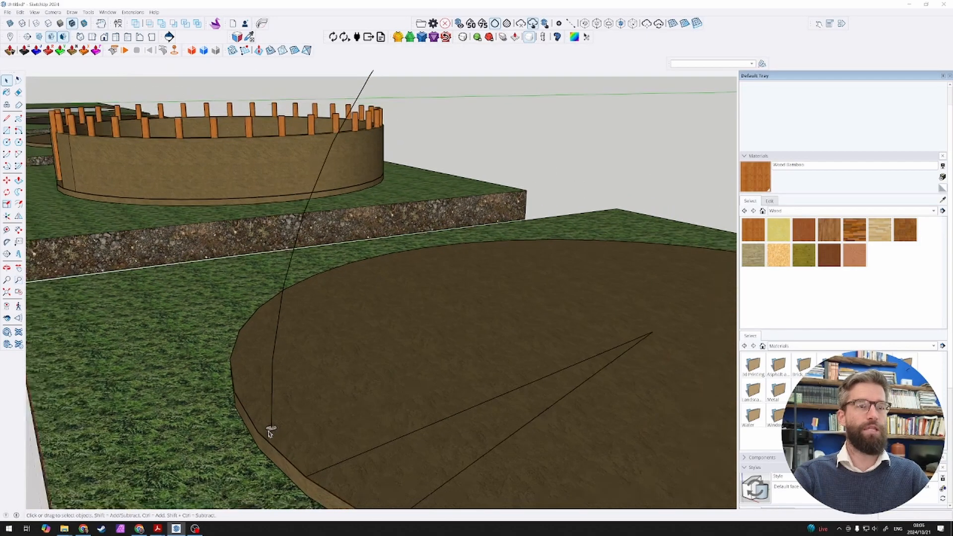
pyautogui.scroll(-2, 271, 431)
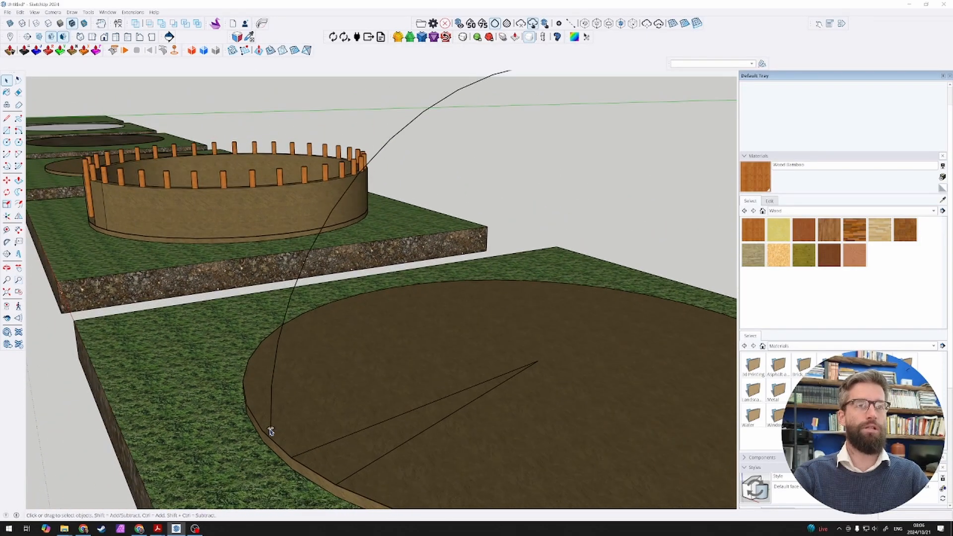
pyautogui.scroll(-1, 271, 431)
pyautogui.click(507, 98)
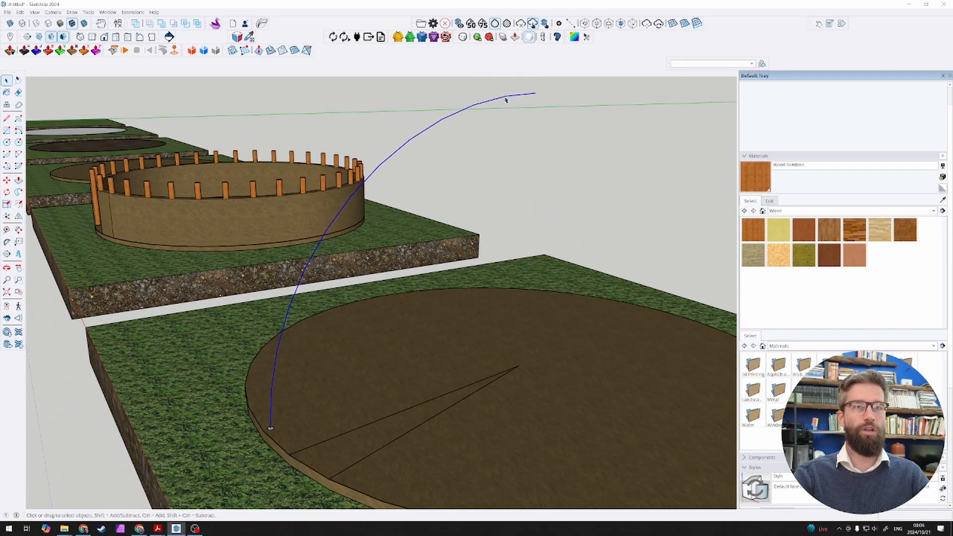
pyautogui.scroll(3, 276, 431)
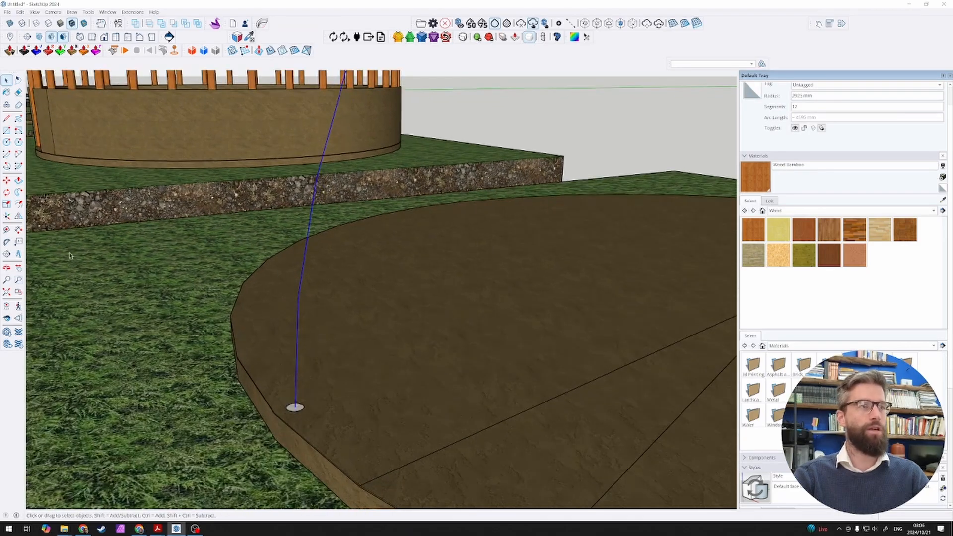
pyautogui.click(18, 191)
pyautogui.scroll(2, 257, 411)
pyautogui.scroll(1, 257, 410)
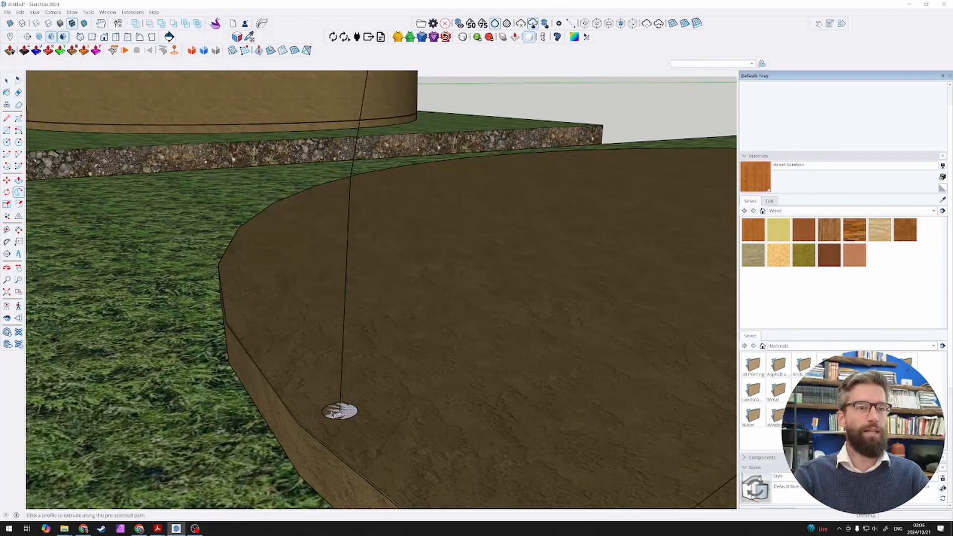
pyautogui.click(330, 410)
pyautogui.scroll(-6, 348, 409)
pyautogui.press('space')
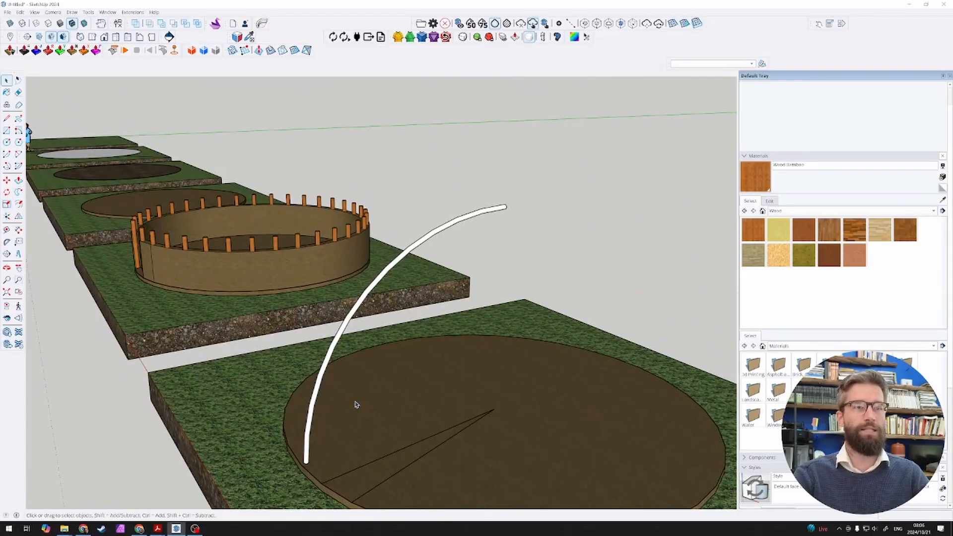
pyautogui.press('b')
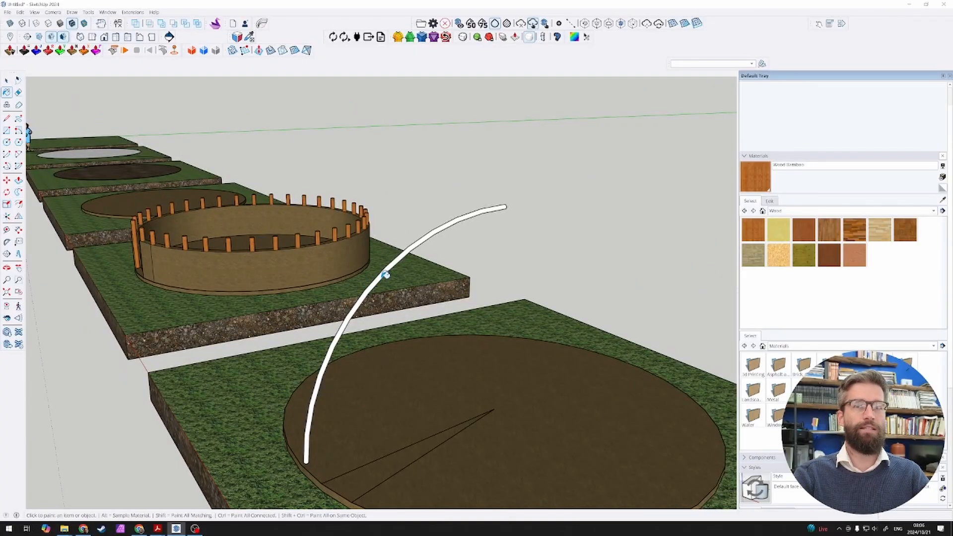
pyautogui.press('space')
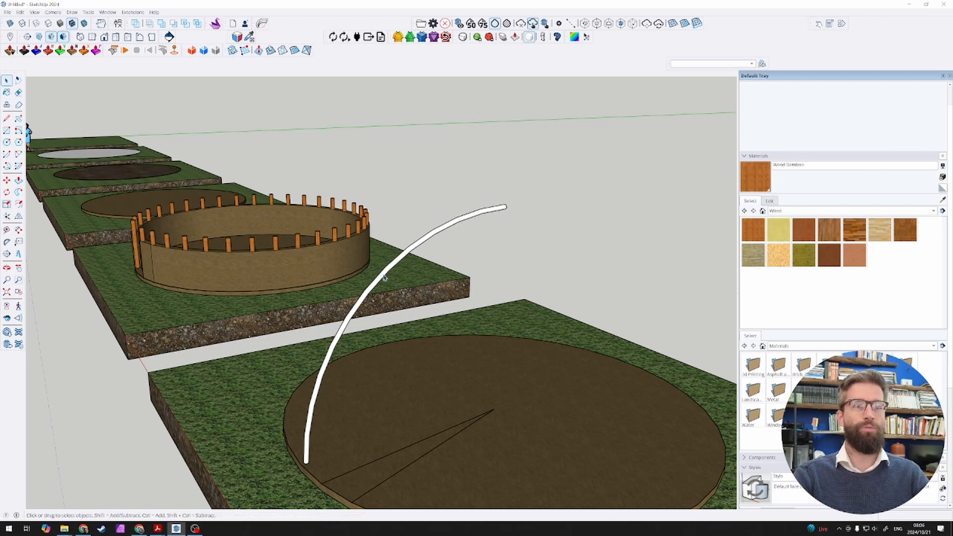
# Step: Paint the thin curved pole with the Wood Bamboo material and select it as one group
pyautogui.click(385, 276)
pyautogui.press('b')
pyautogui.click(382, 273)
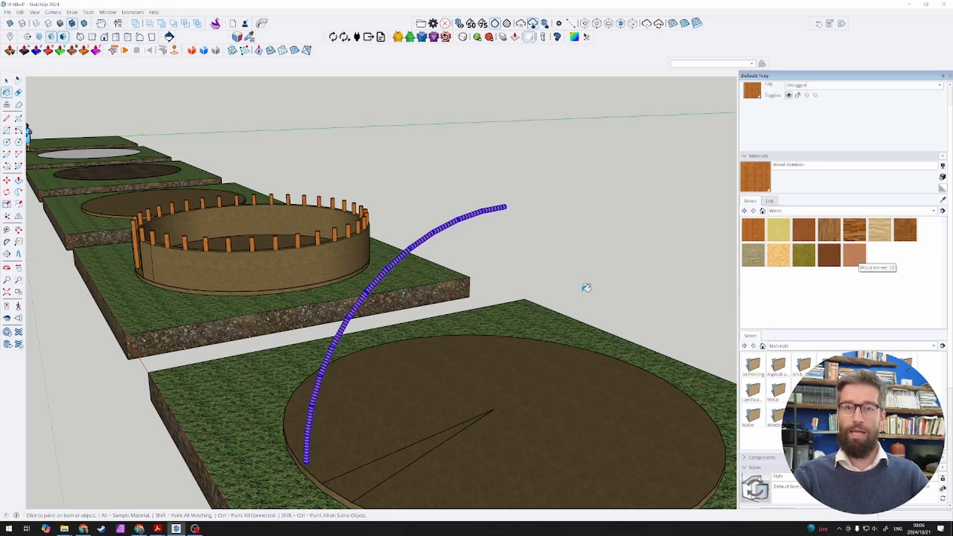
pyautogui.press('space')
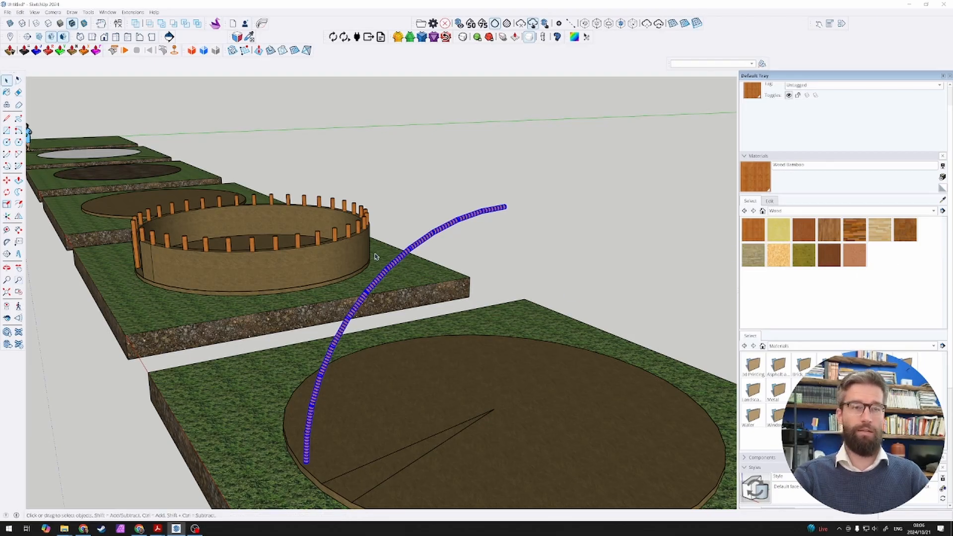
pyautogui.click(417, 247)
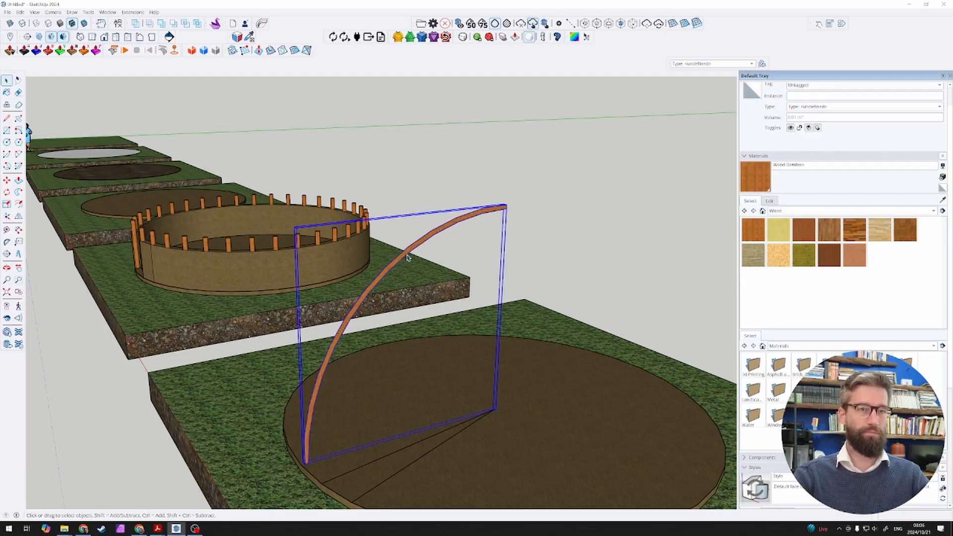
# Step: Convert the curved pole into a component named Sapling
pyautogui.press('g')
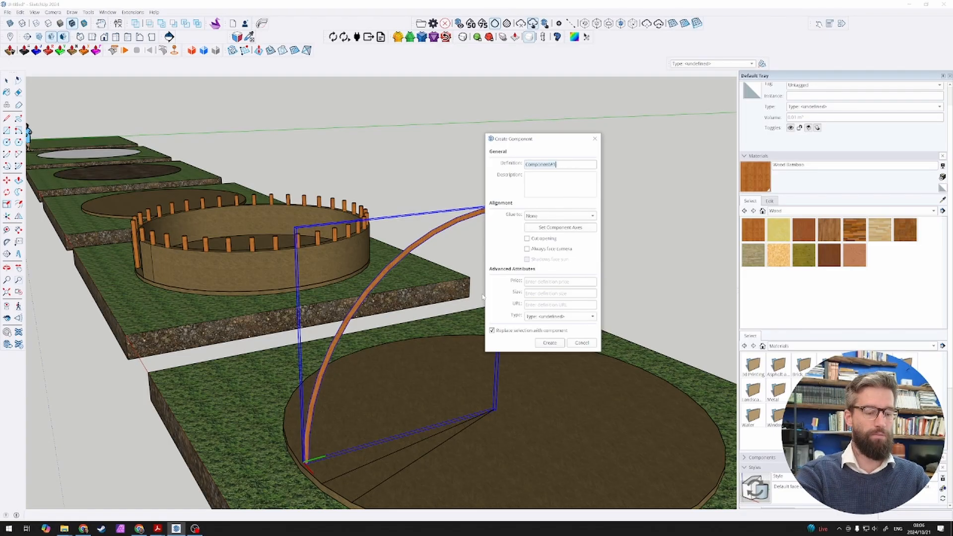
pyautogui.write('sa')
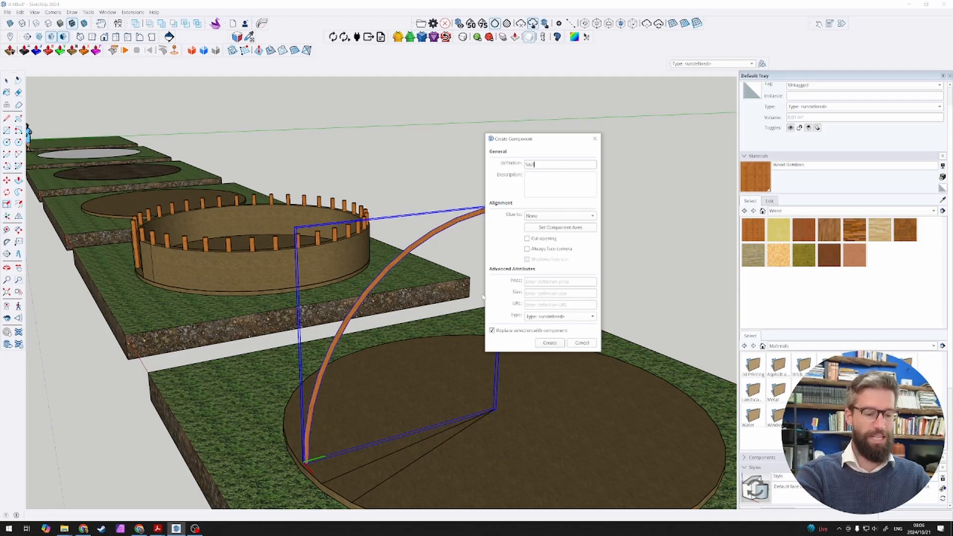
pyautogui.click(546, 343)
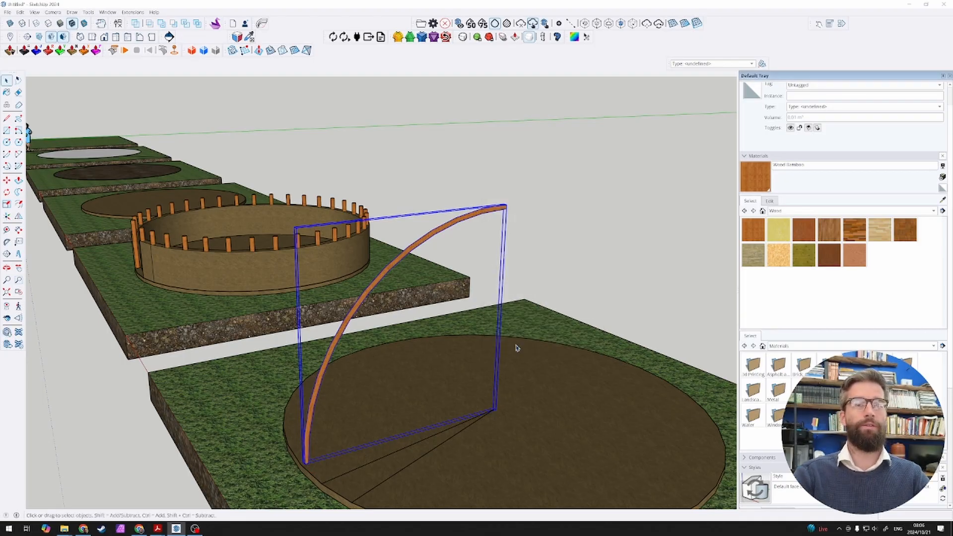
# Step: Rotate a copy of the Sapling pole 20° about the floor disc's centre and try to multiply the copies around it
pyautogui.press('q')
pyautogui.click(494, 408)
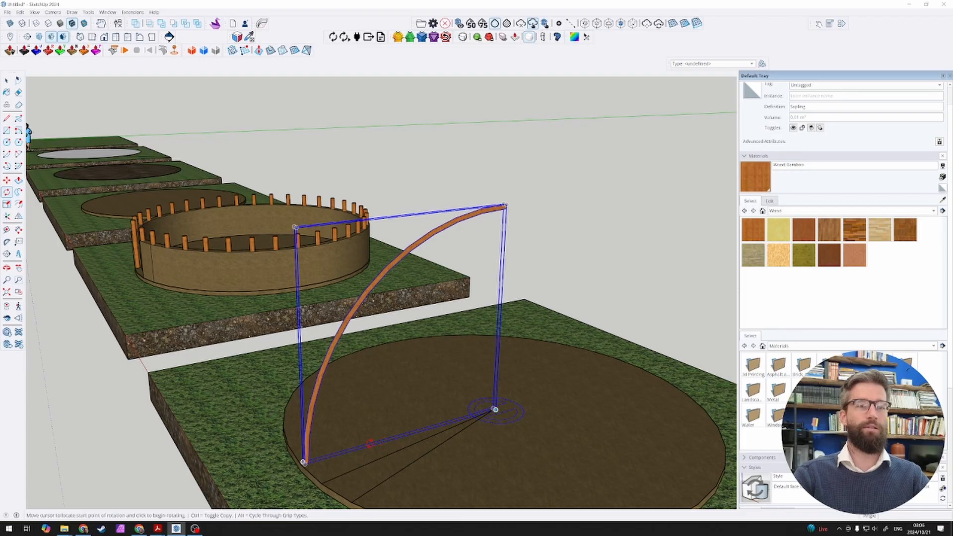
pyautogui.click(370, 443)
pyautogui.press('ctrl')
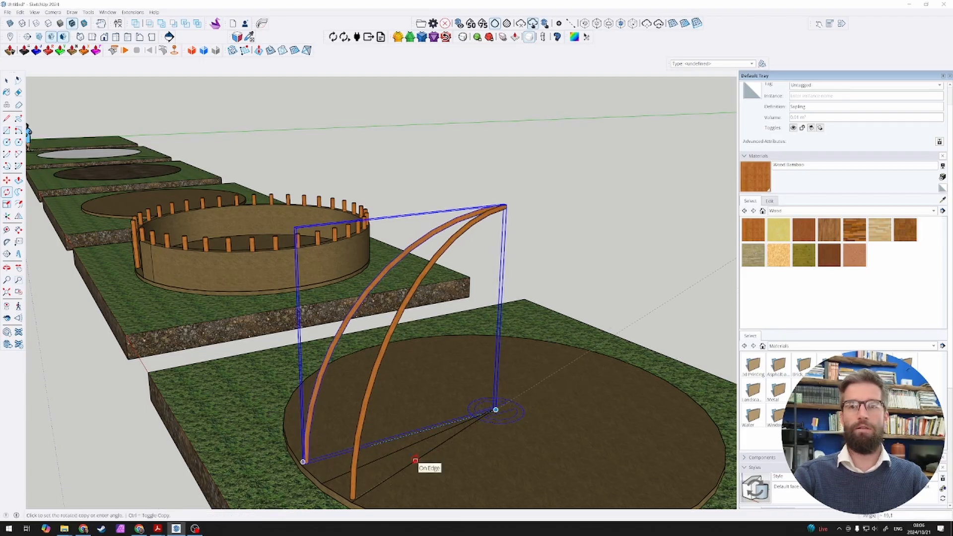
pyautogui.write('20')
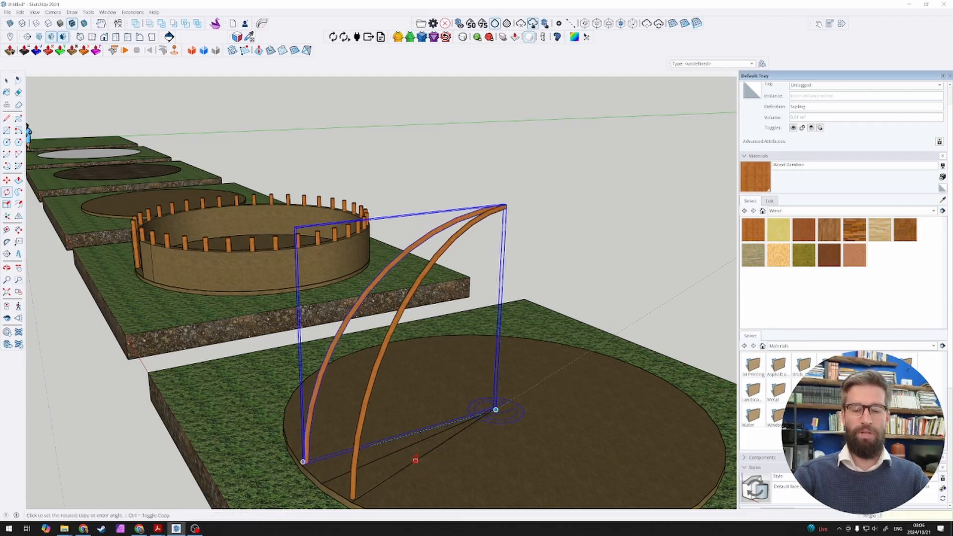
pyautogui.press('Return')
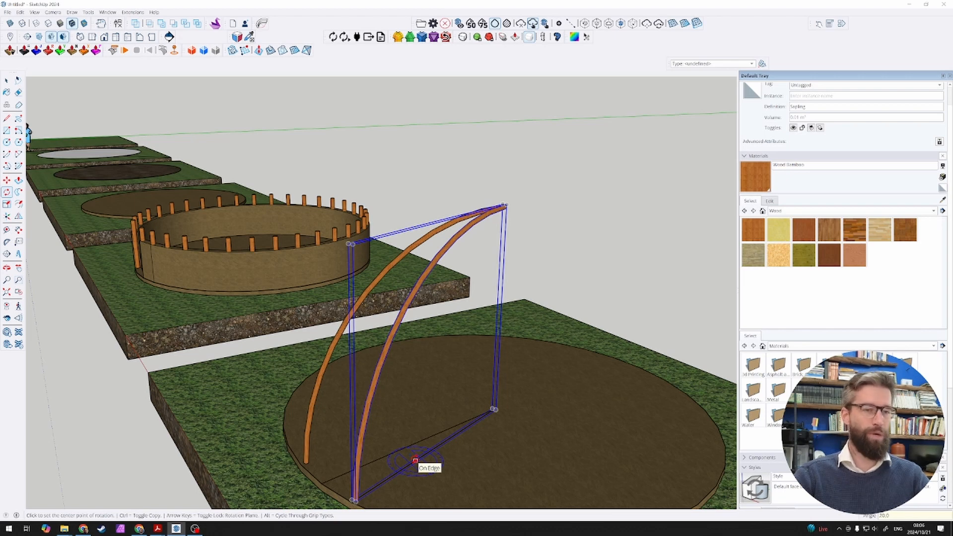
pyautogui.write('1')
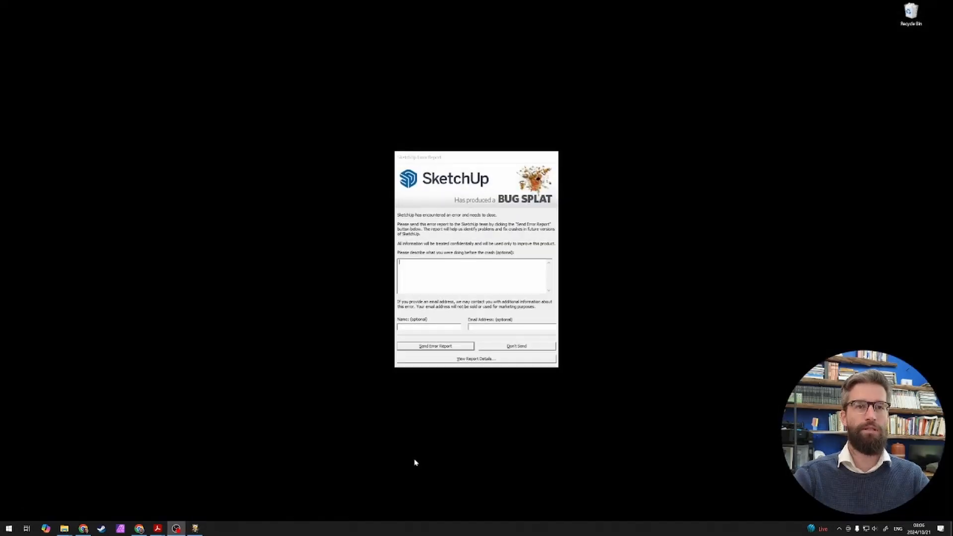
# Step: Dismiss the crash report without sending it and relaunch SketchUp 2024, closing the stray Skype window
pyautogui.click(521, 347)
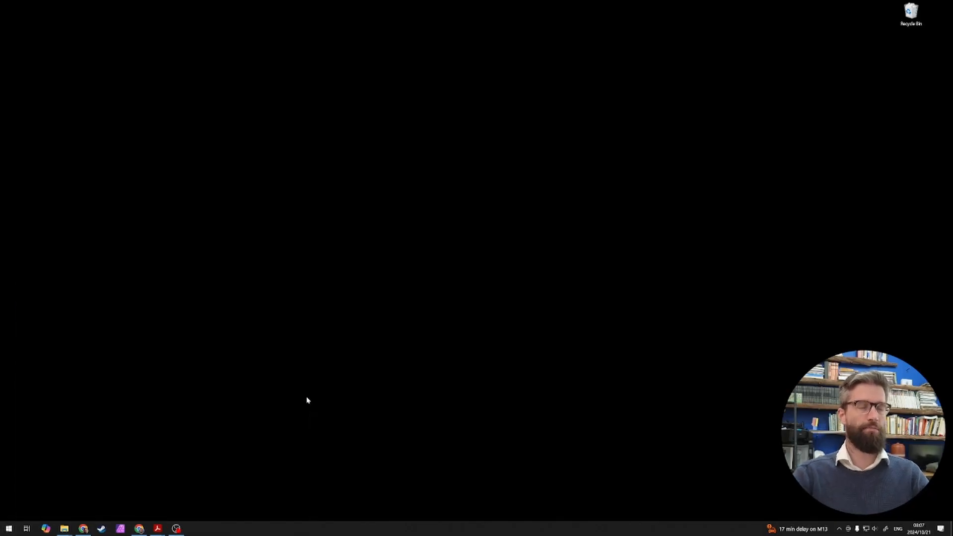
pyautogui.press('super')
pyautogui.write('sket')
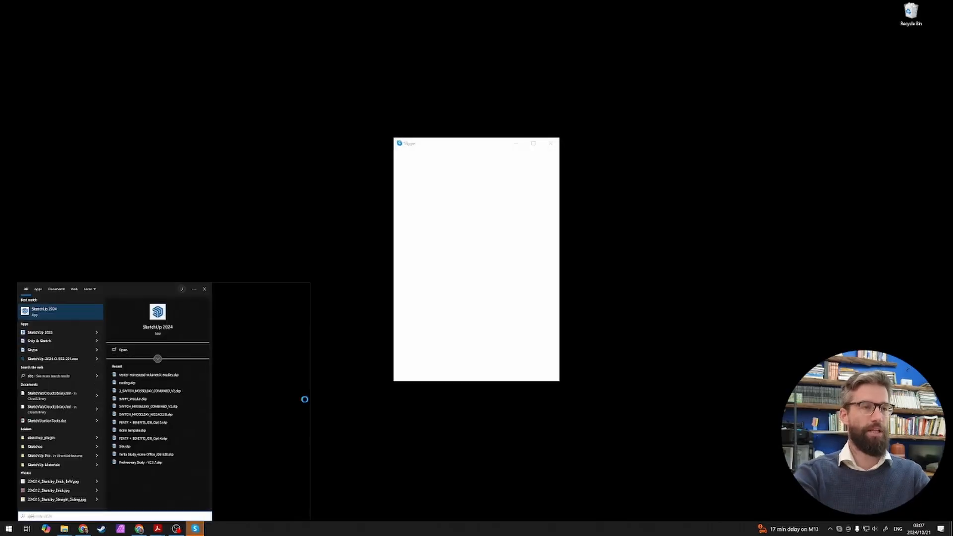
pyautogui.press('Return')
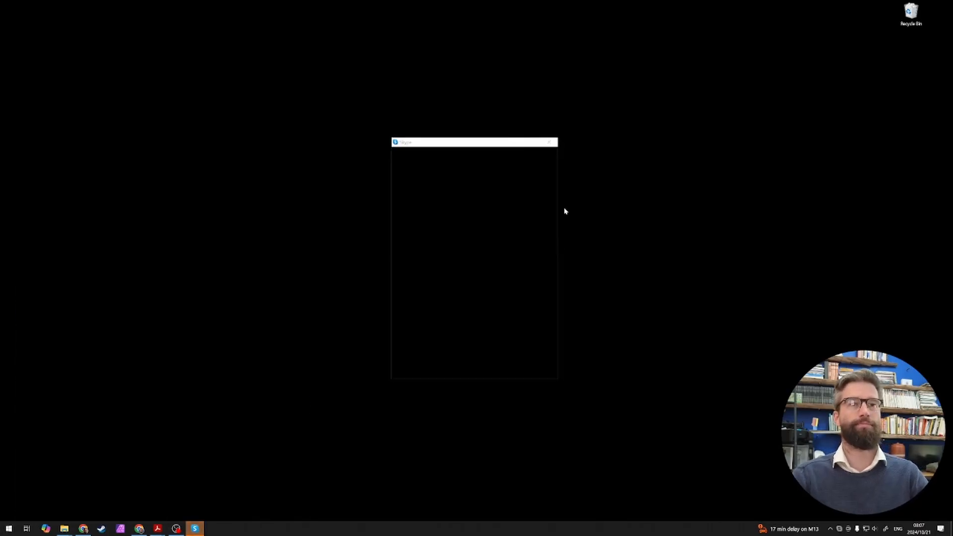
pyautogui.click(549, 143)
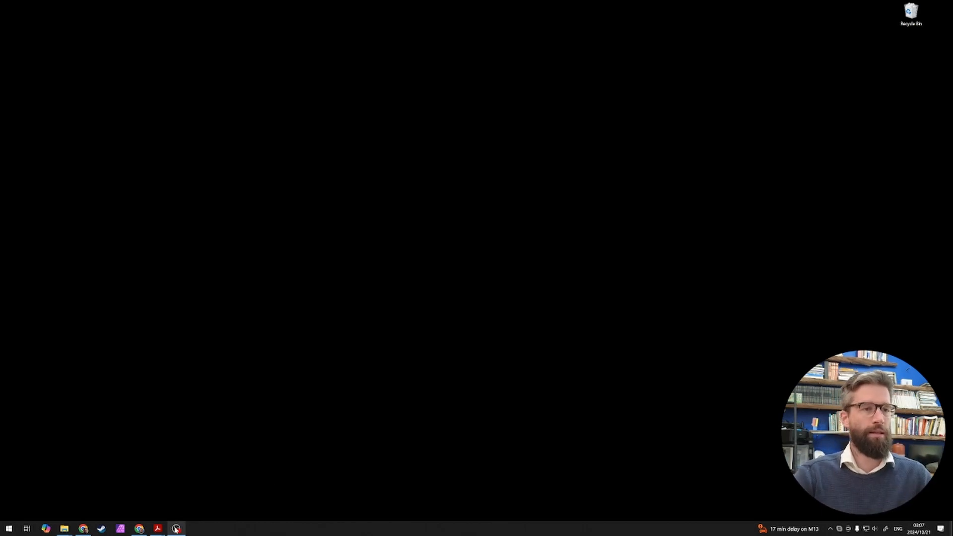
pyautogui.moveTo(178, 528)
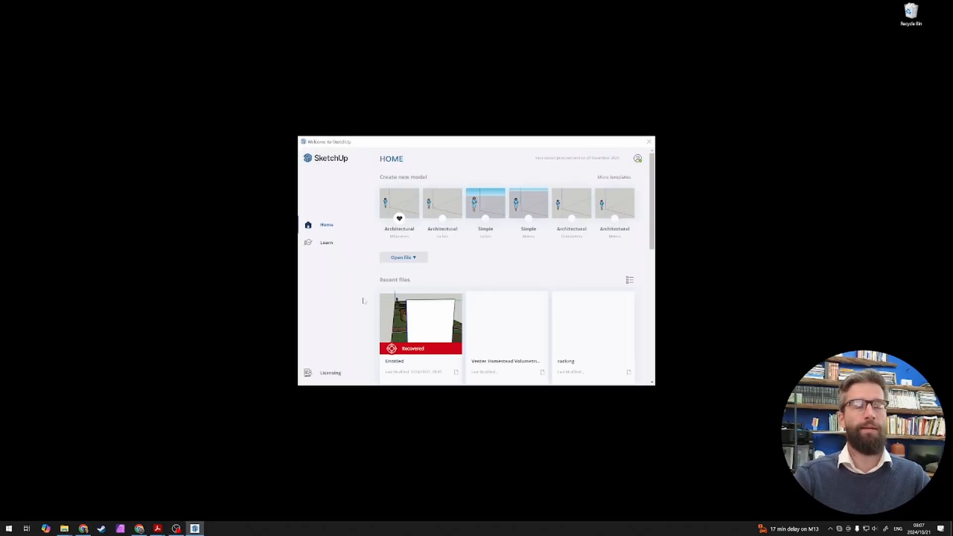
# Step: Open the recovered Untitled model from the recent files
pyautogui.scroll(-1, 423, 313)
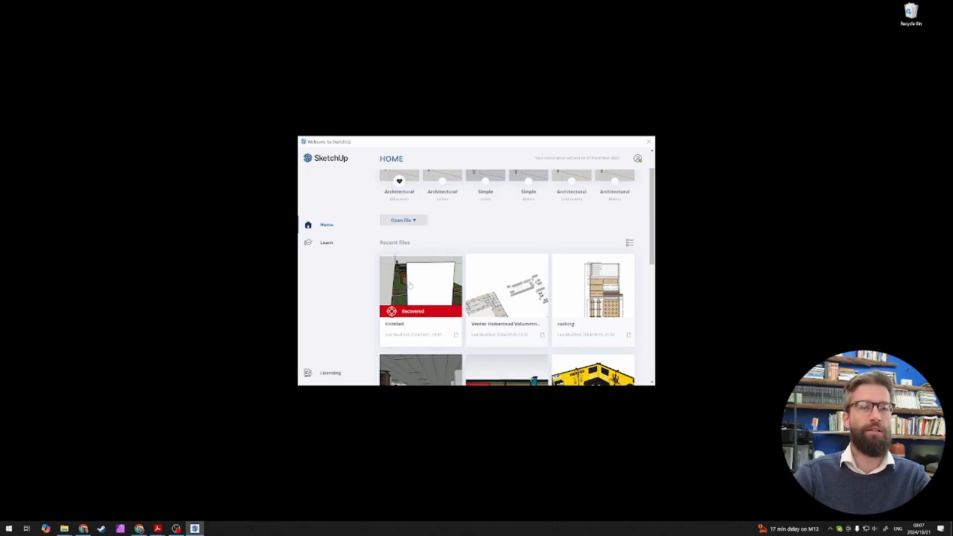
pyautogui.click(424, 290)
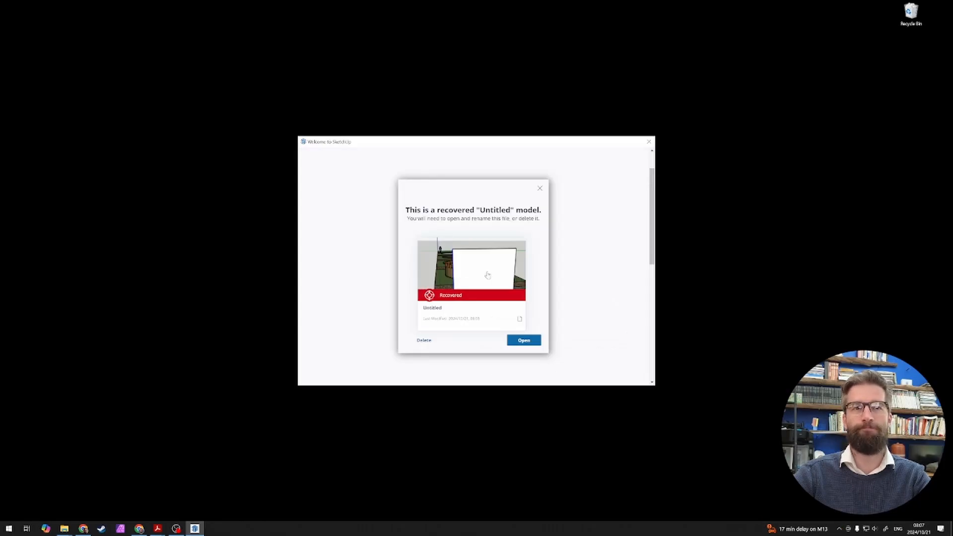
pyautogui.click(528, 340)
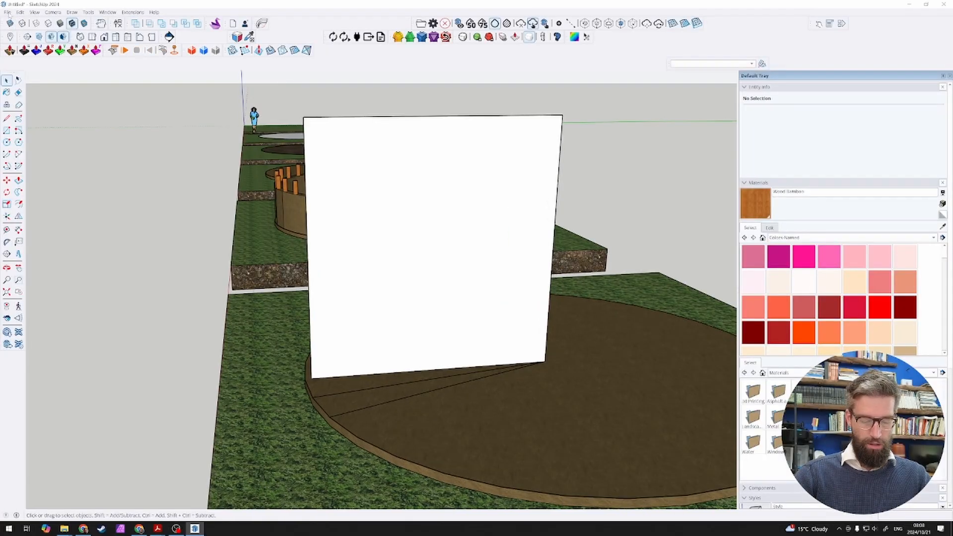
# Step: Save the recovered model to the Desktop as African Beehive Hut
pyautogui.click(9, 13)
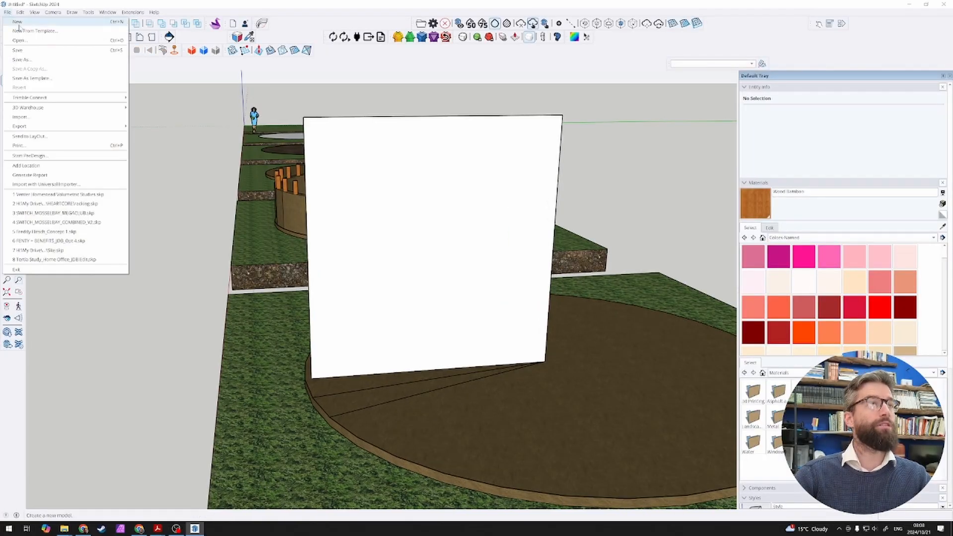
pyautogui.click(52, 65)
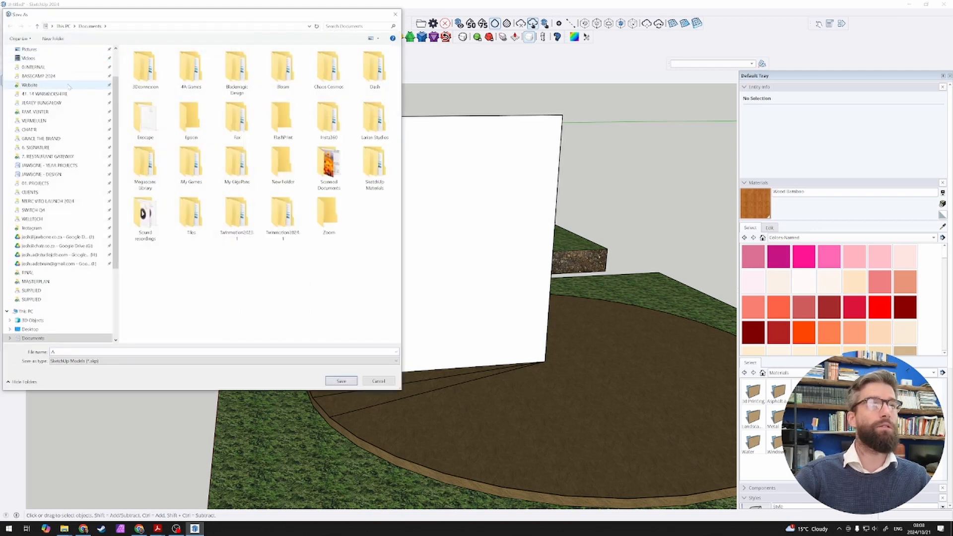
pyautogui.click(56, 73)
pyautogui.click(30, 64)
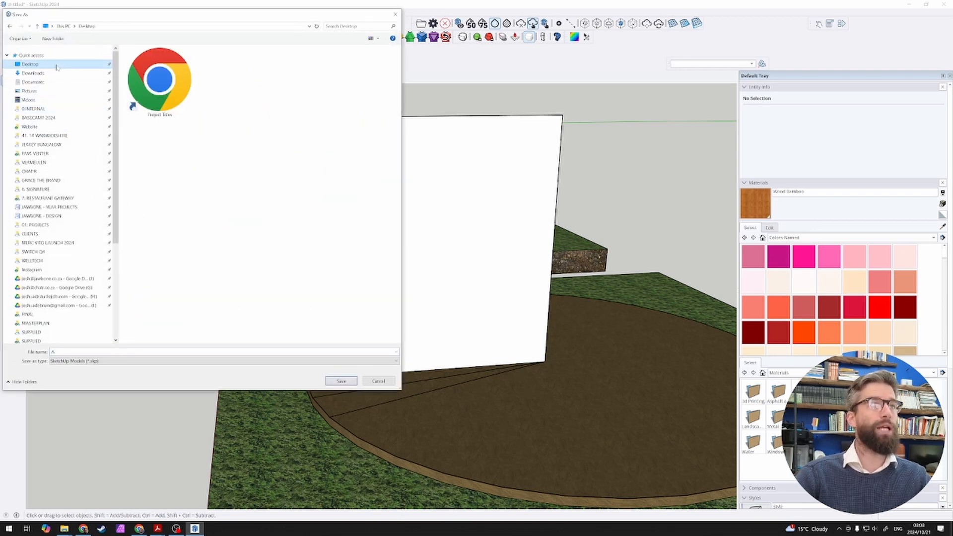
pyautogui.click(68, 350)
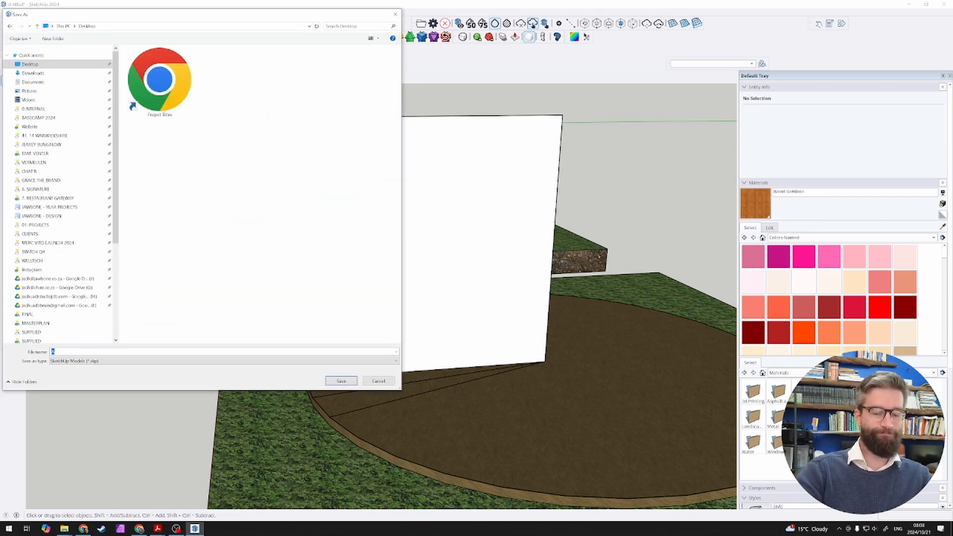
pyautogui.write('01')
pyautogui.press('BackSpace')
pyautogui.press('BackSpace')
pyautogui.write('African Beehive Hut')
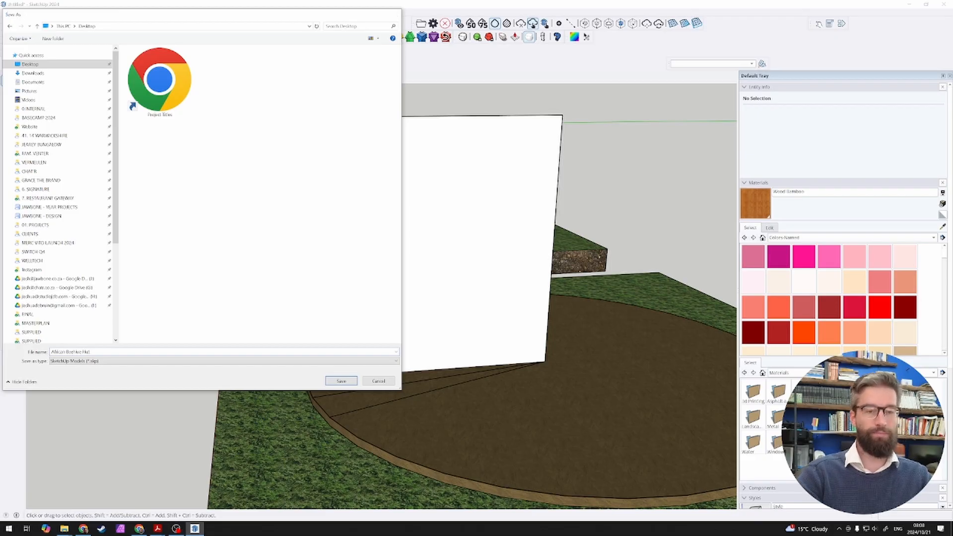
pyautogui.press('Return')
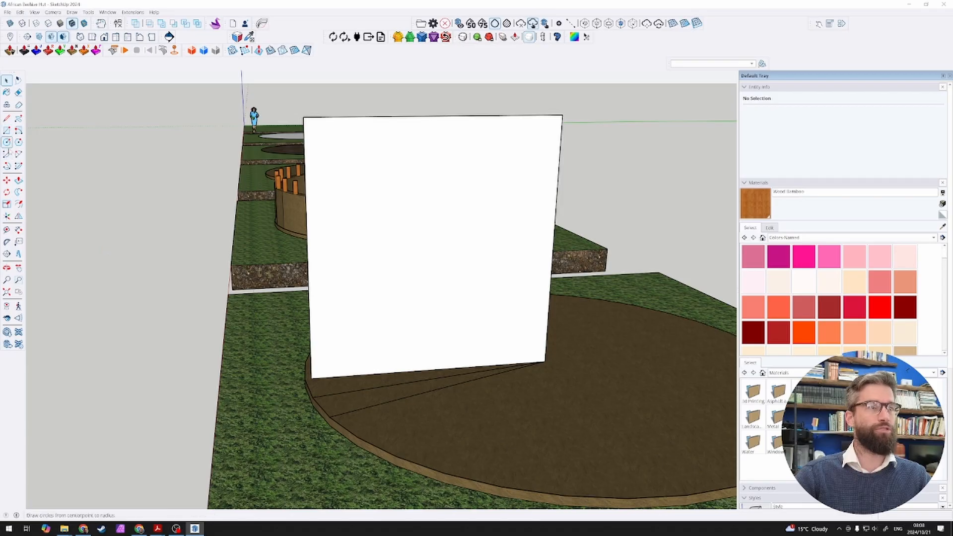
# Step: Draw a 90° arc of about 2925 mm radius on the white rectangle, centred on the floor disc, from the lower outer corner to the inner vertical edge
pyautogui.click(7, 154)
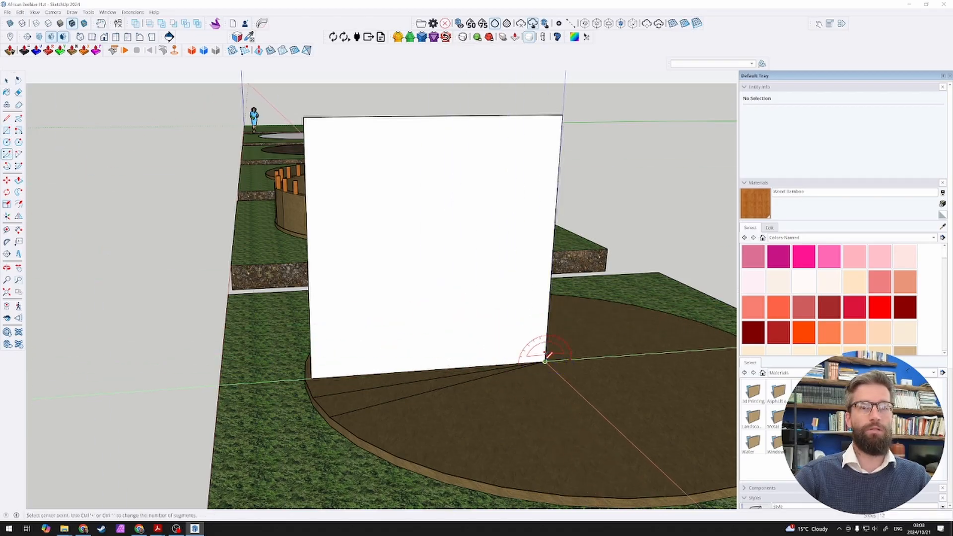
pyautogui.click(544, 361)
pyautogui.click(311, 378)
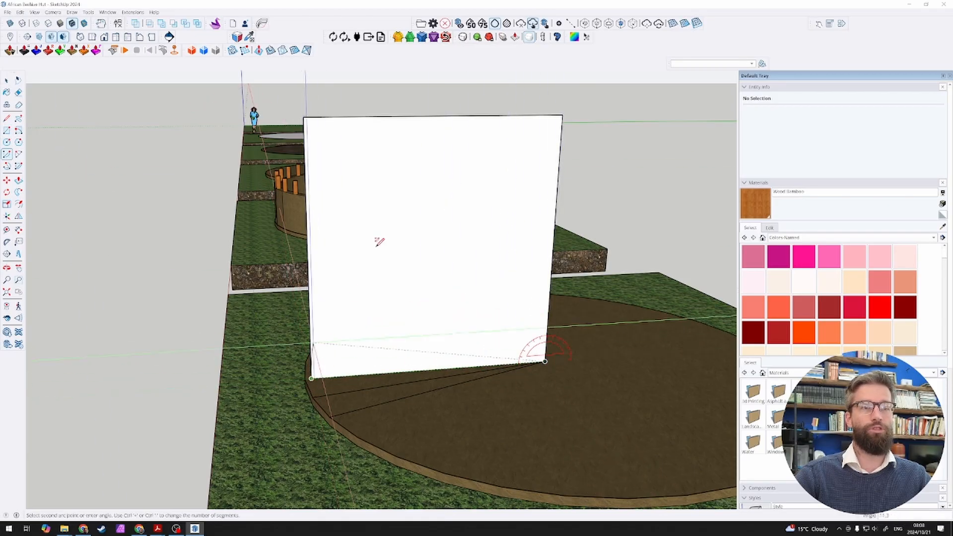
pyautogui.click(562, 116)
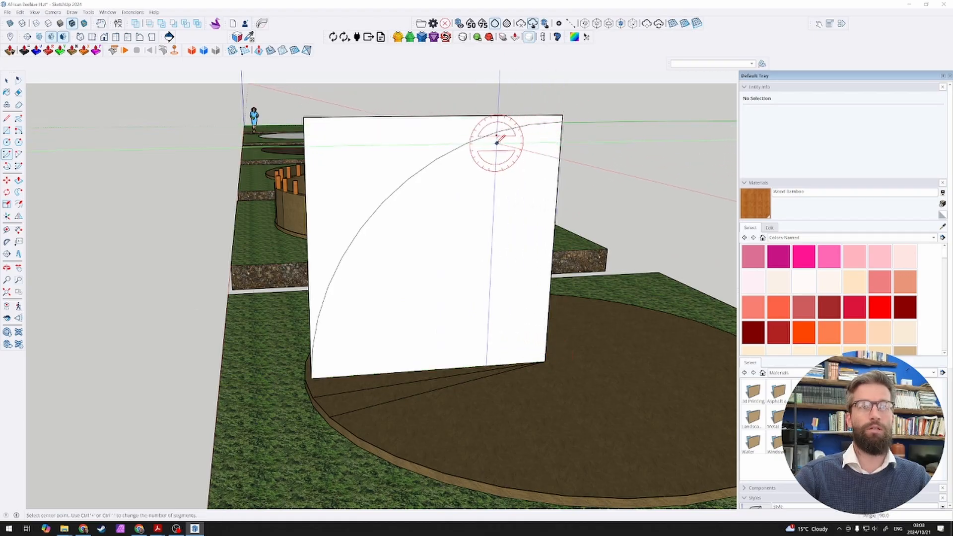
# Step: Remove the white rectangle and its connected floor lines, keeping only the arc pasted in its original place
pyautogui.press('space')
pyautogui.click(464, 145)
pyautogui.moveTo(457, 145); pyautogui.dragTo(565, 167, button='middle')
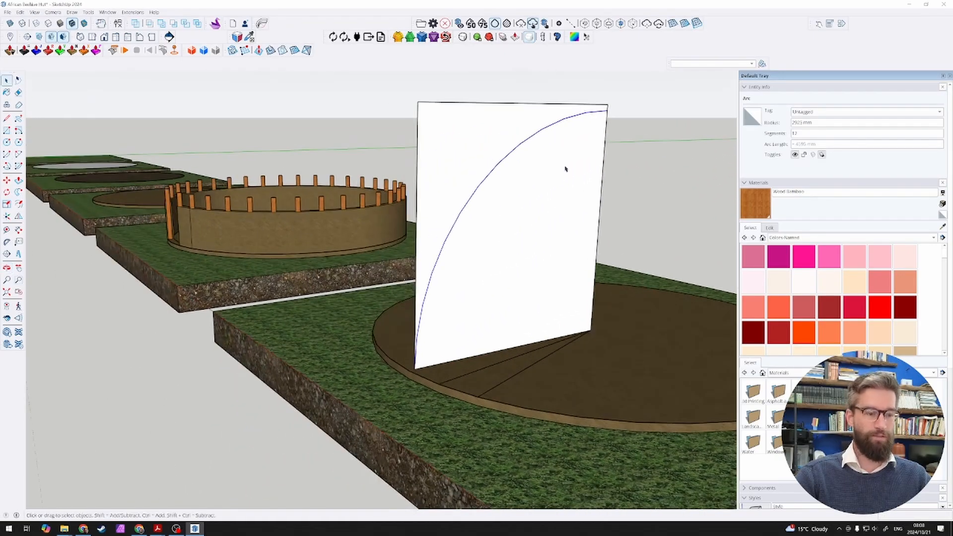
pyautogui.tripleClick(524, 204)
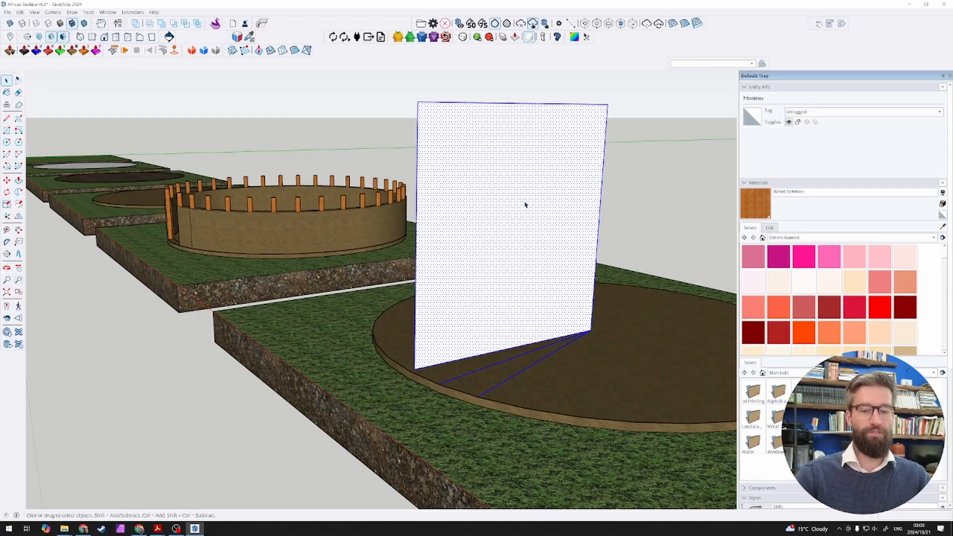
pyautogui.press('Delete')
pyautogui.hotkey('ctrl', 'shift', 'v')
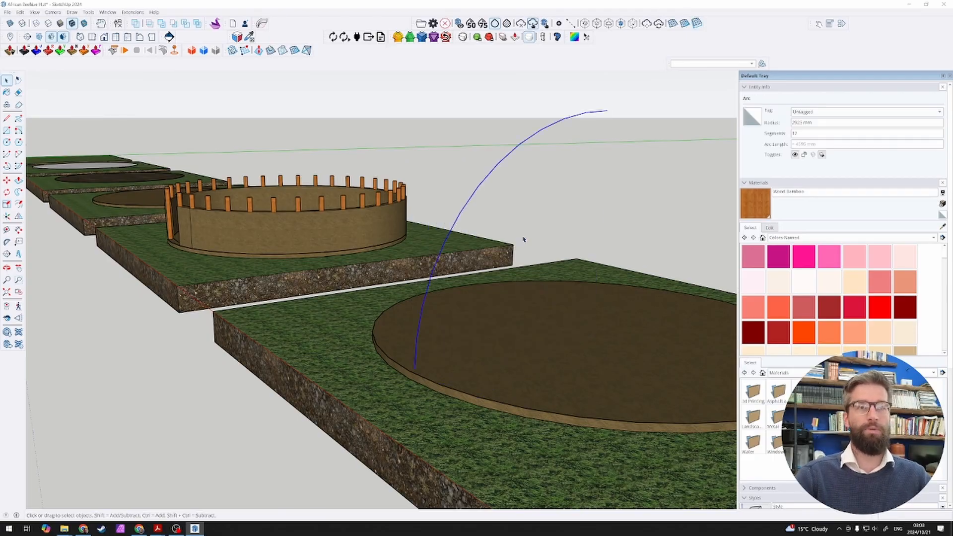
# Step: Draw a flat circle of 25 mm radius centred on the arc's lower endpoint
pyautogui.scroll(1, 447, 387)
pyautogui.scroll(3, 432, 367)
pyautogui.press('c')
pyautogui.scroll(4, 375, 347)
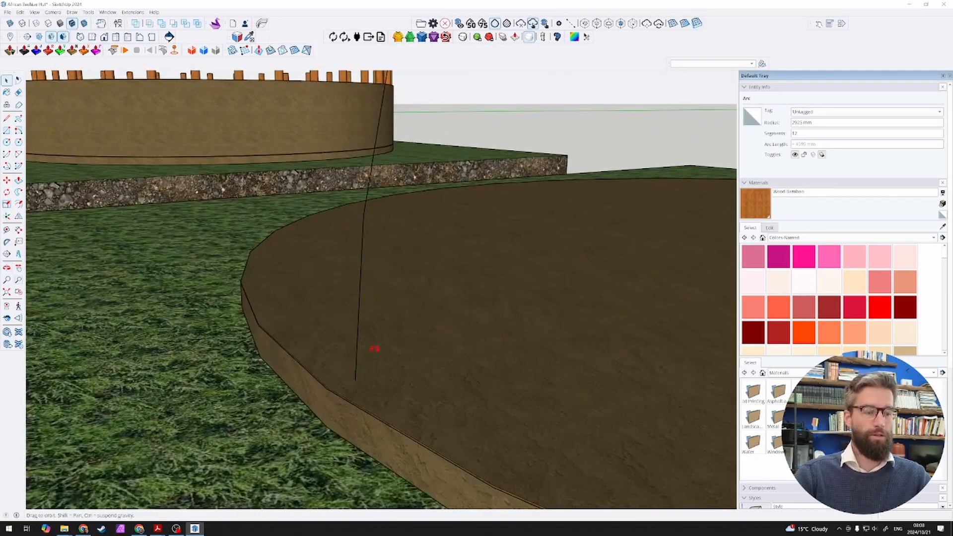
pyautogui.click(356, 378)
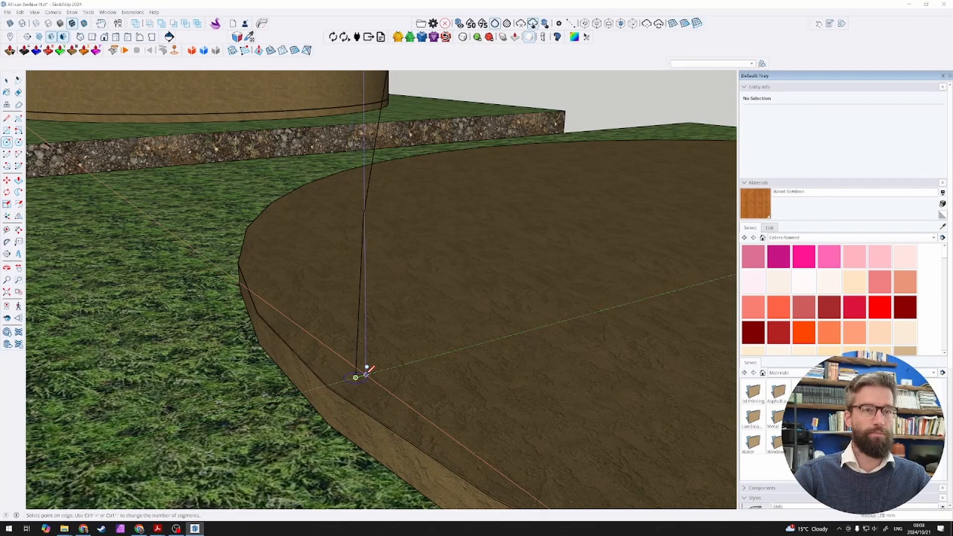
pyautogui.write('25')
pyautogui.press('Return')
pyautogui.press('space')
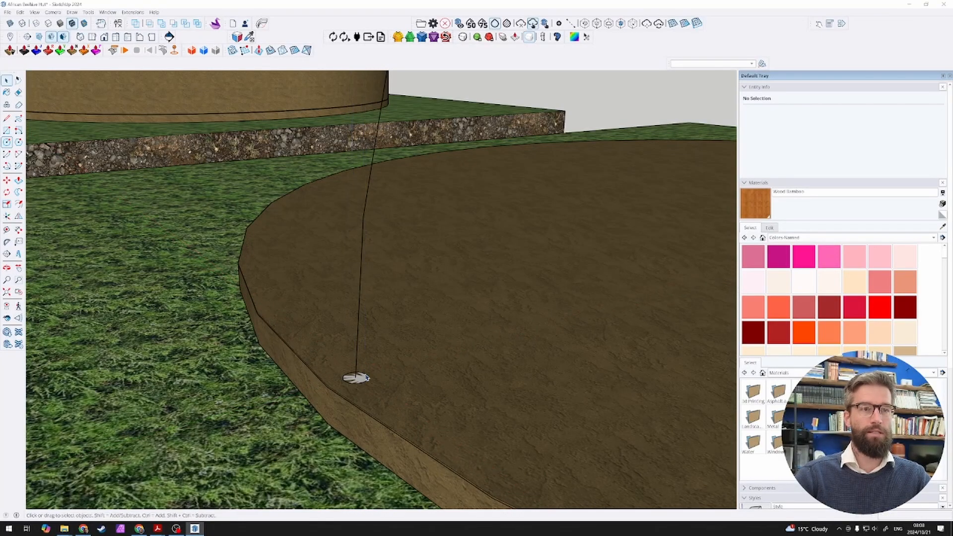
pyautogui.scroll(-3, 317, 366)
pyautogui.scroll(-1, 244, 325)
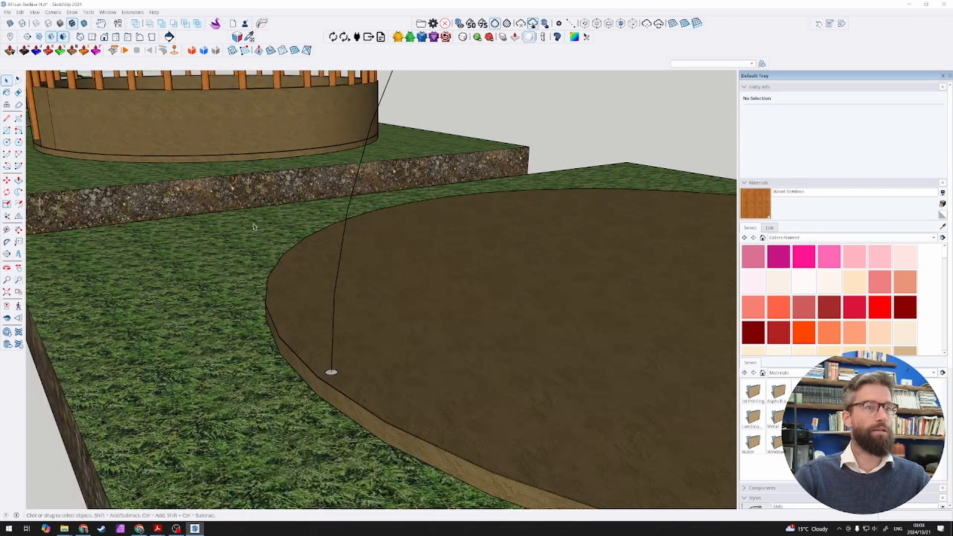
# Step: Sweep the 25 mm radius circle along the arc with Follow Me to form a solid curved pole
pyautogui.click(346, 220)
pyautogui.click(18, 192)
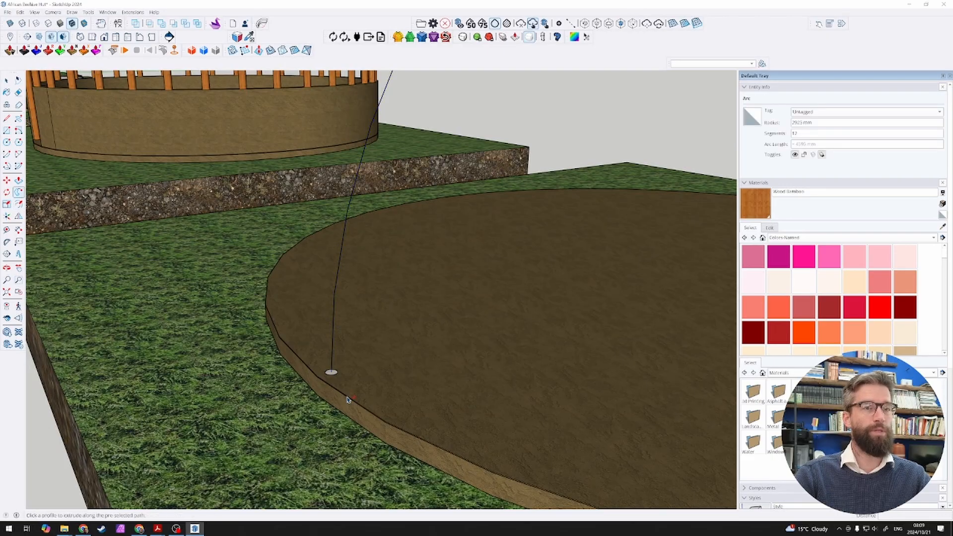
pyautogui.click(318, 358)
pyautogui.scroll(-5, 317, 348)
pyautogui.press('space')
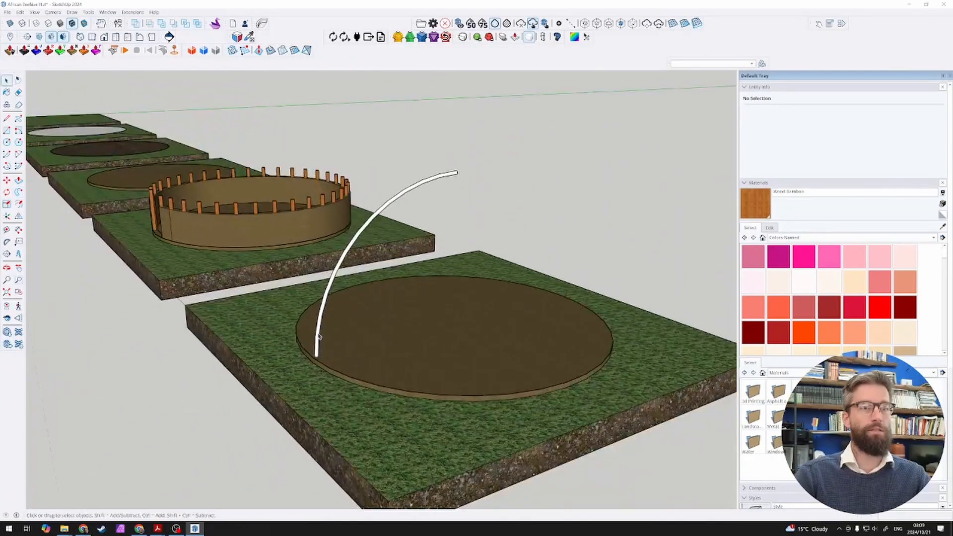
# Step: Group all the geometry of the curved pole and paint the group with the orange wood material
pyautogui.tripleClick(318, 333)
pyautogui.scroll(2, 322, 325)
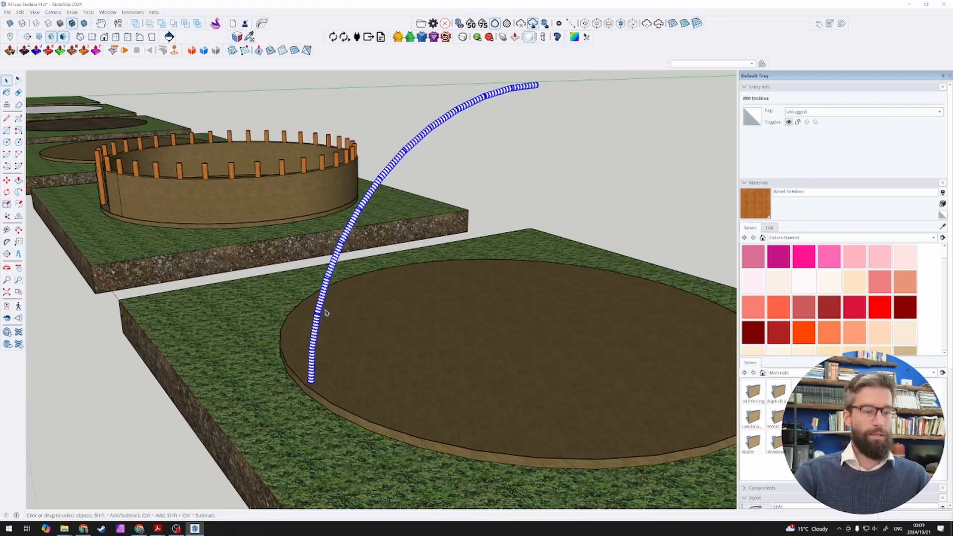
pyautogui.press('g')
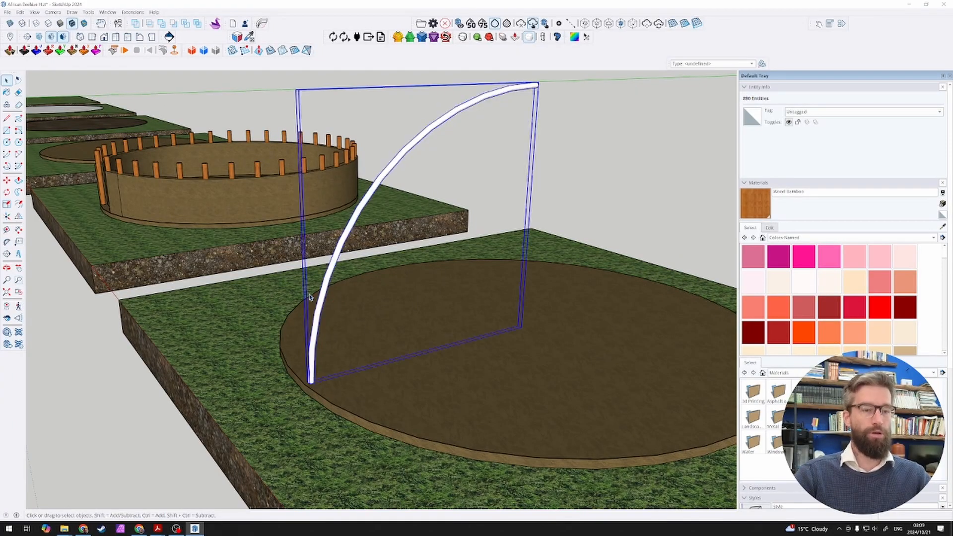
pyautogui.press('b')
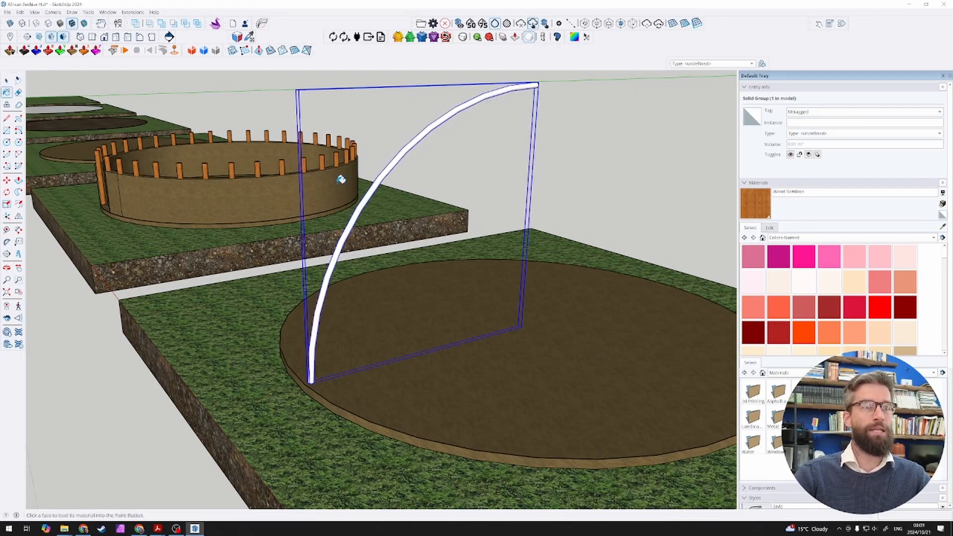
pyautogui.click(371, 183)
pyautogui.moveTo(415, 231); pyautogui.dragTo(496, 274, button='middle')
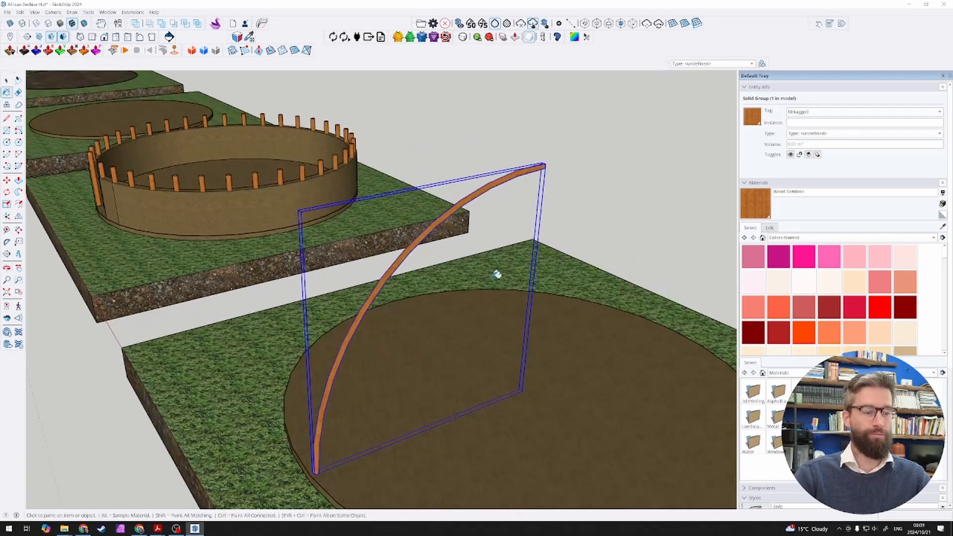
pyautogui.press('q')
pyautogui.press('space')
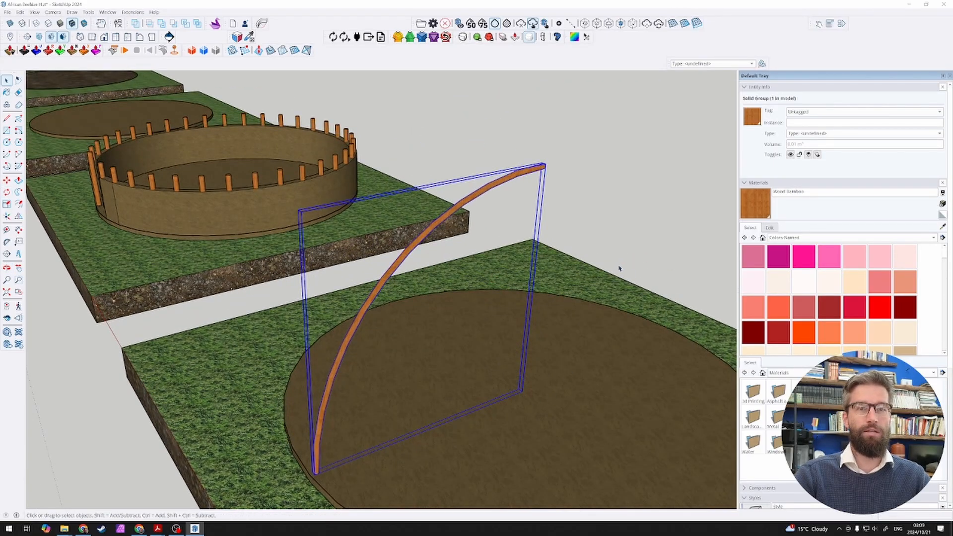
pyautogui.click(574, 348)
pyautogui.press('q')
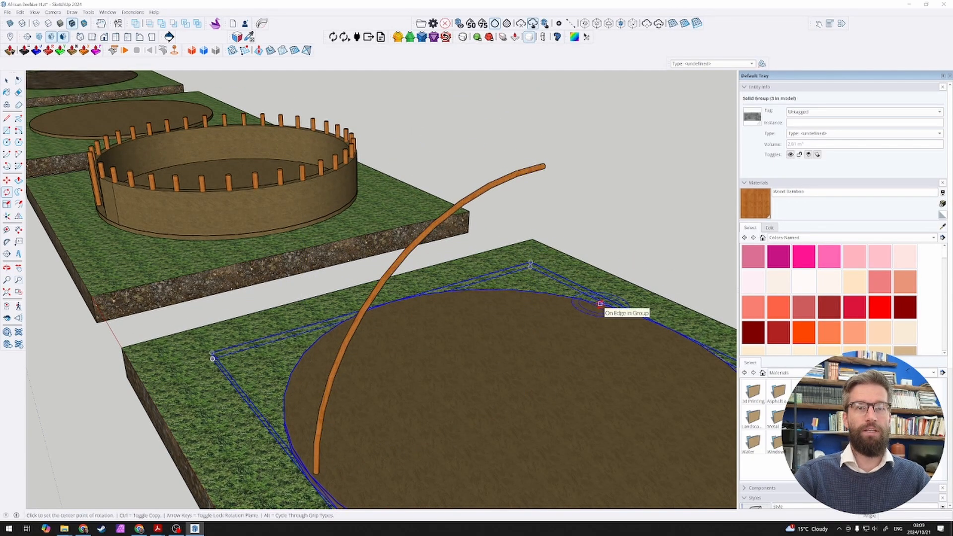
pyautogui.press('space')
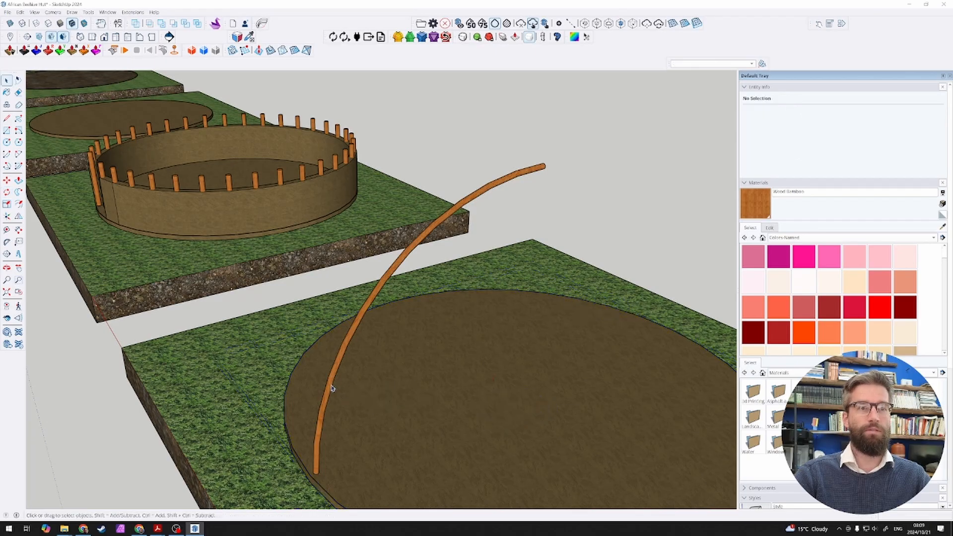
# Step: Rotate-copy the curved pole about the floor disc's centre by 20° and repeat the copies around the full circle to form a dome
pyautogui.click(329, 387)
pyautogui.press('q')
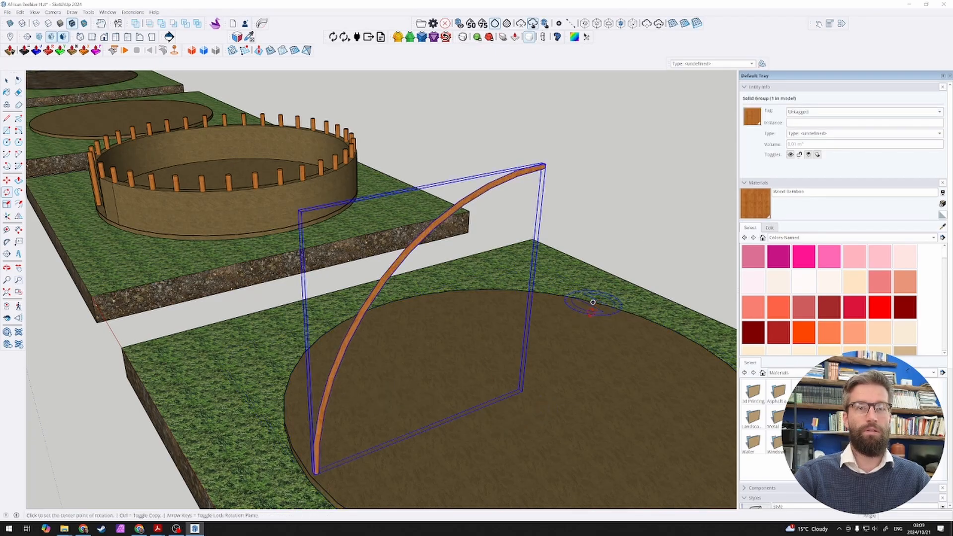
pyautogui.scroll(8, 522, 391)
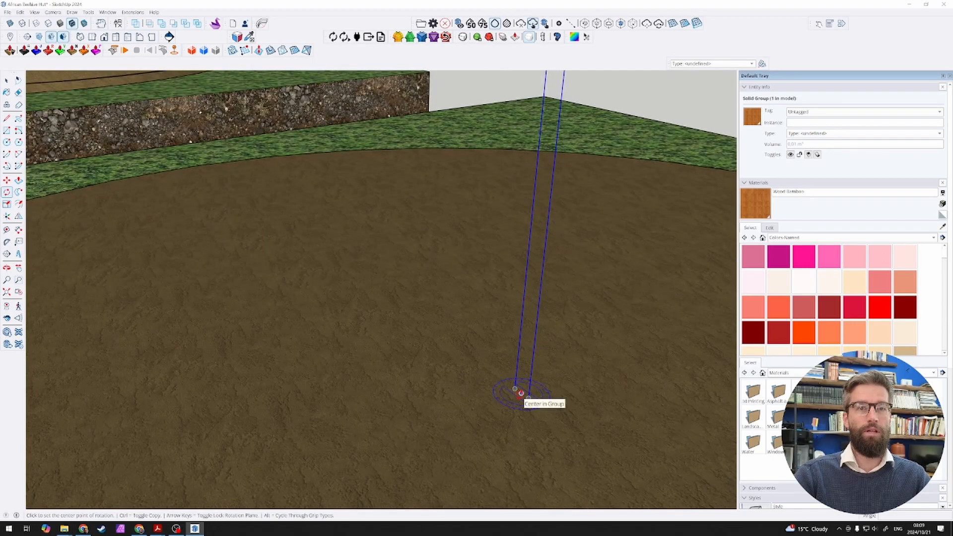
pyautogui.scroll(-8, 510, 400)
pyautogui.click(463, 413)
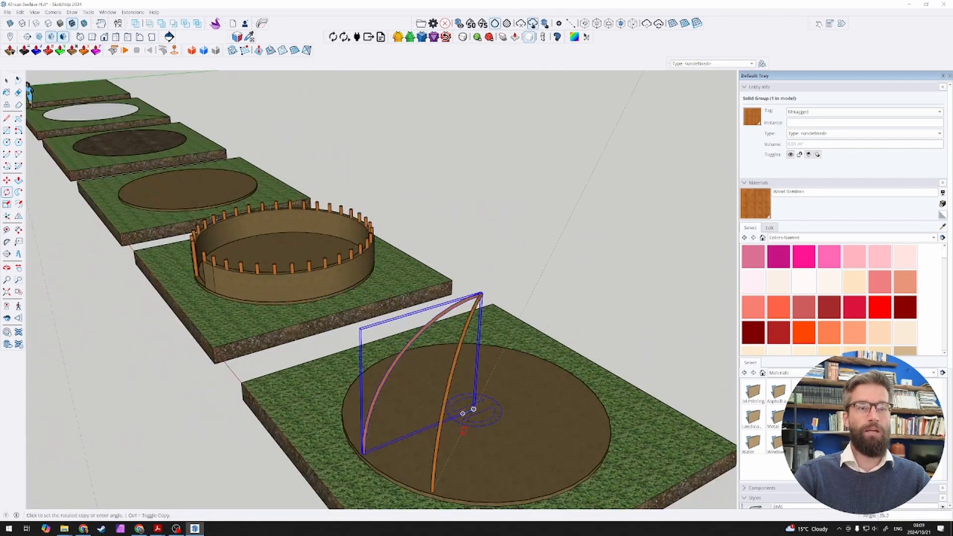
pyautogui.write('20')
pyautogui.press('Return')
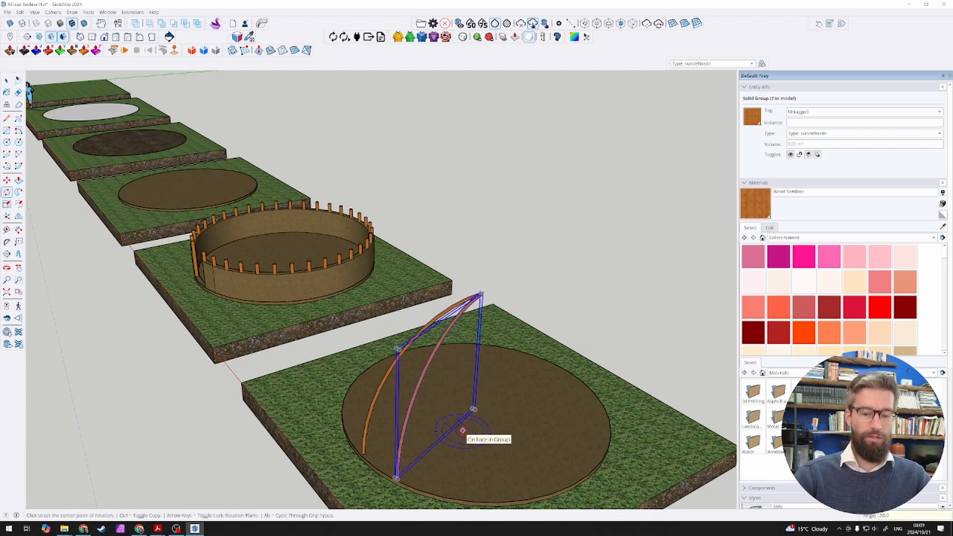
pyautogui.write('18x')
pyautogui.press('Return')
pyautogui.press('space')
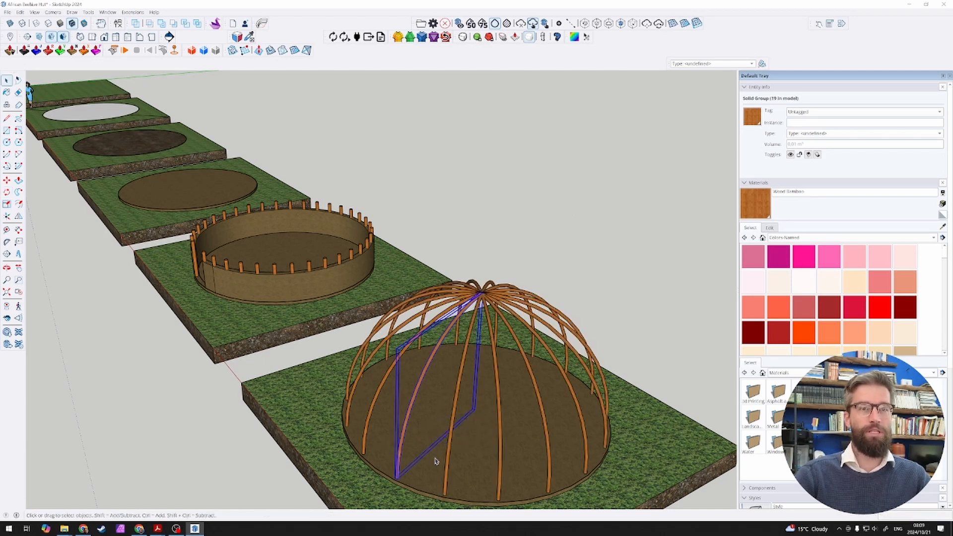
# Step: Delete the front curved pole where the doorway belongs, together with the leftover arc line in its place
pyautogui.moveTo(438, 405); pyautogui.dragTo(562, 342, button='middle')
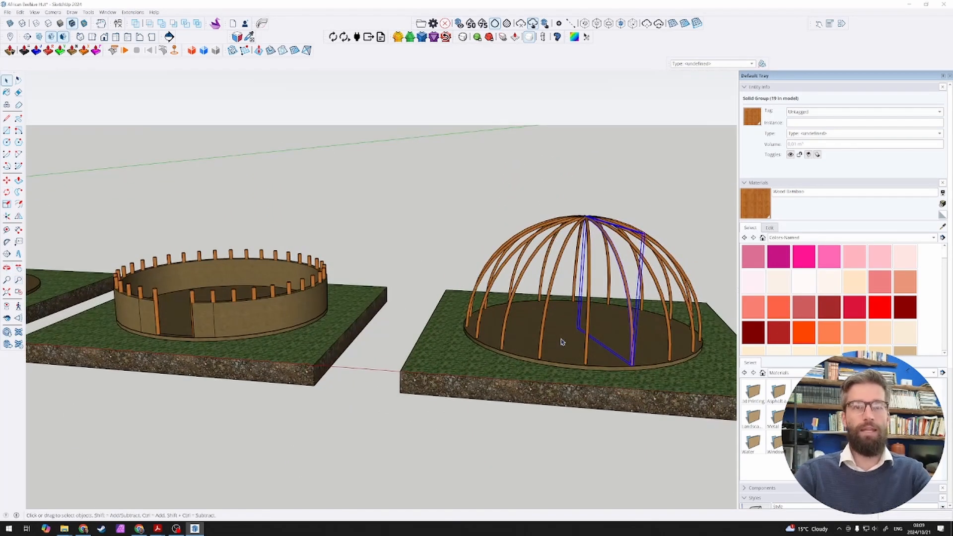
pyautogui.hotkey('ctrl', 't')
pyautogui.scroll(-3, 360, 294)
pyautogui.scroll(5, 483, 316)
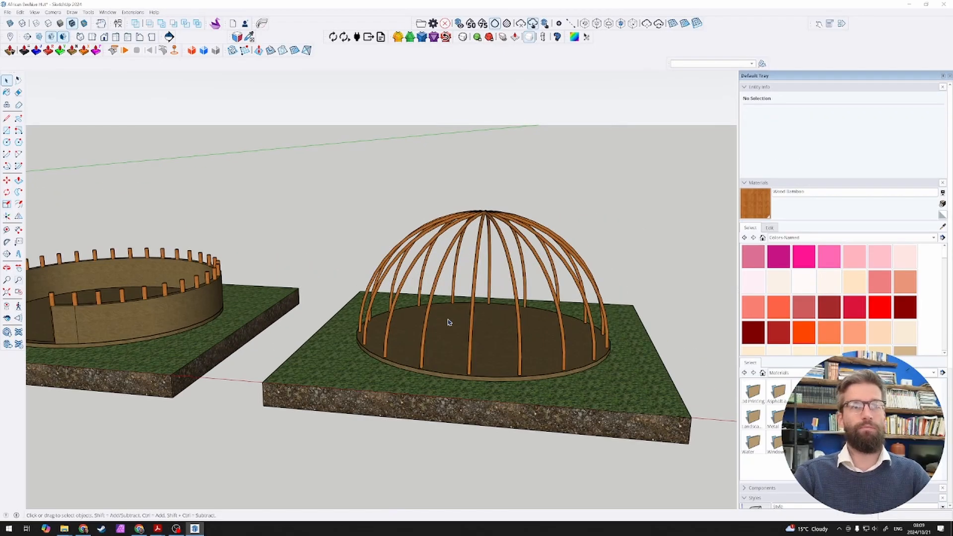
pyautogui.click(480, 312)
pyautogui.press('Delete')
pyautogui.scroll(-2, 486, 309)
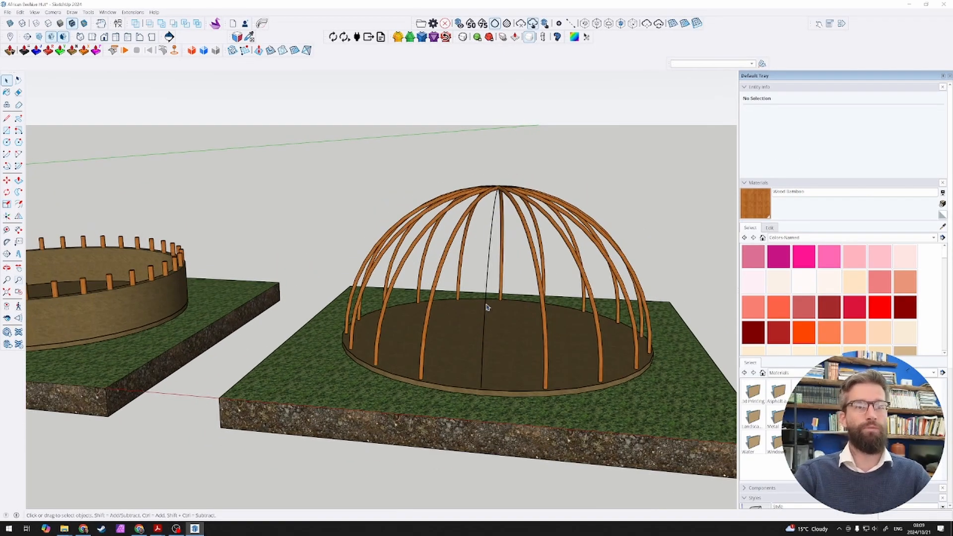
pyautogui.moveTo(493, 299); pyautogui.dragTo(476, 323, button='middle')
pyautogui.click(472, 328)
pyautogui.press('Delete')
pyautogui.scroll(-3, 480, 282)
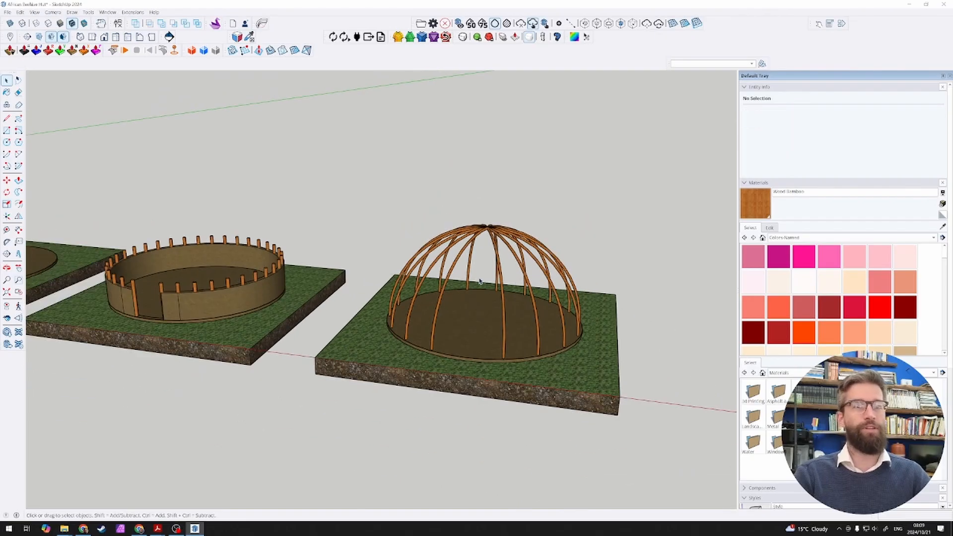
# Step: Copy the mud wall group from the staked slab onto the domed slab, using matching slab corners as reference points, 10000 mm along the row
pyautogui.moveTo(479, 282)
pyautogui.mouseDown(button='middle')
pyautogui.moveTo(493, 283)
pyautogui.moveTo(461, 338)
pyautogui.mouseUp(button='middle')
pyautogui.scroll(-6, 493, 283)
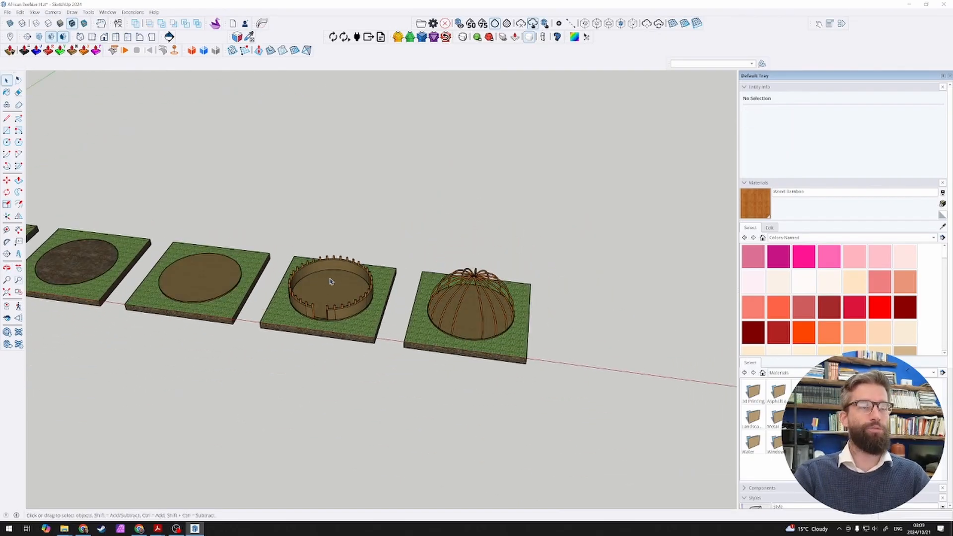
pyautogui.moveTo(330, 282); pyautogui.dragTo(354, 353, button='middle')
pyautogui.moveTo(287, 264); pyautogui.dragTo(276, 244)
pyautogui.moveTo(352, 293); pyautogui.dragTo(294, 263, button='middle')
pyautogui.scroll(4, 316, 314)
pyautogui.click(338, 308)
pyautogui.press('m')
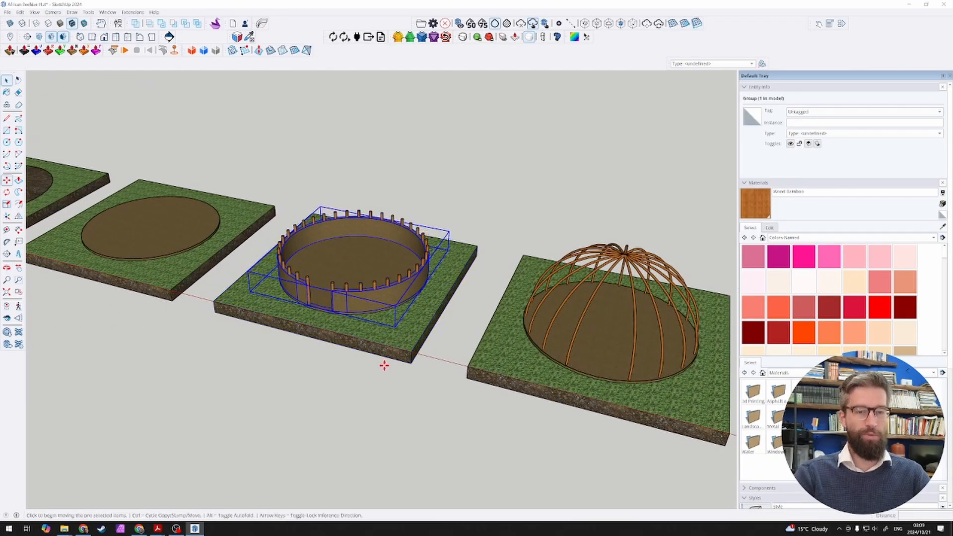
pyautogui.scroll(-2, 383, 361)
pyautogui.click(409, 351)
pyautogui.press('ctrl')
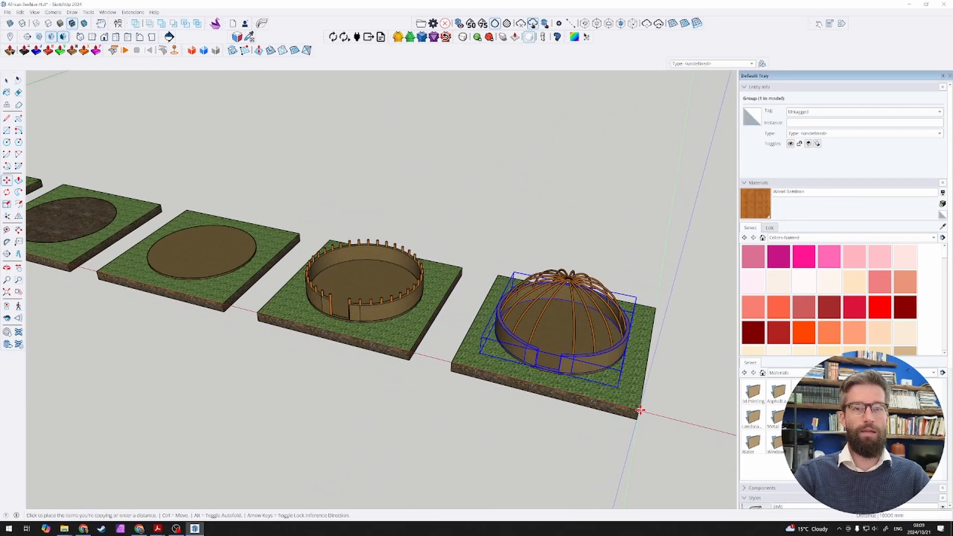
pyautogui.click(638, 417)
pyautogui.press('space')
pyautogui.press('Escape')
pyautogui.scroll(3, 409, 304)
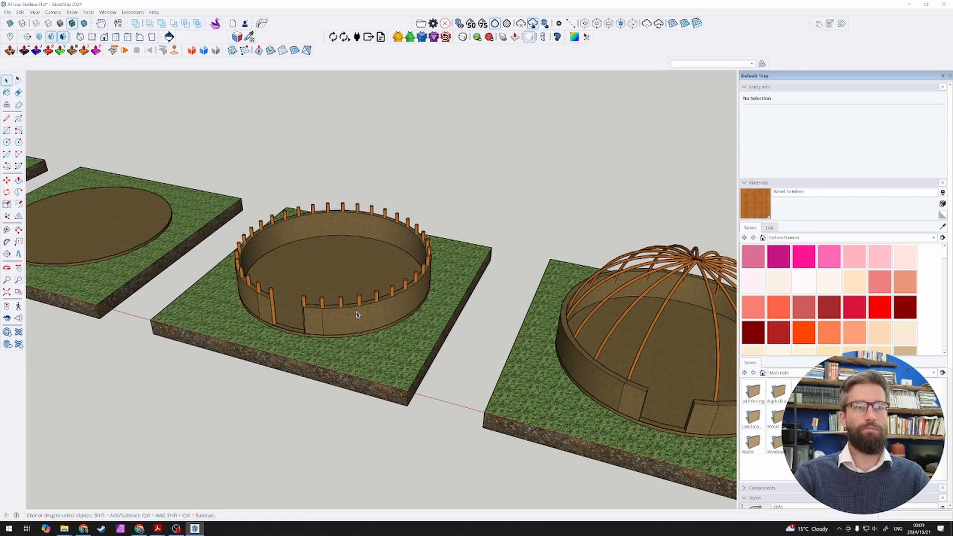
pyautogui.scroll(-4, 356, 314)
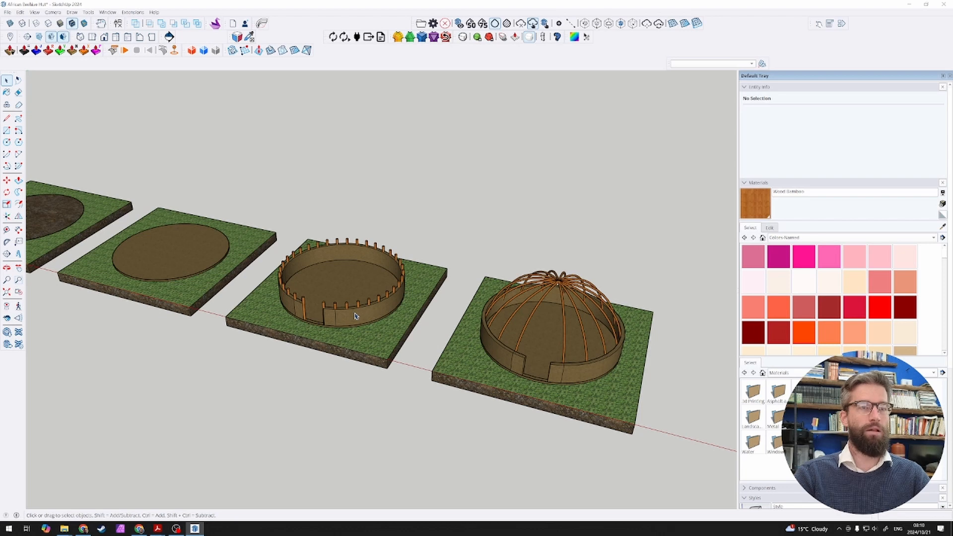
pyautogui.moveTo(350, 341); pyautogui.dragTo(293, 290)
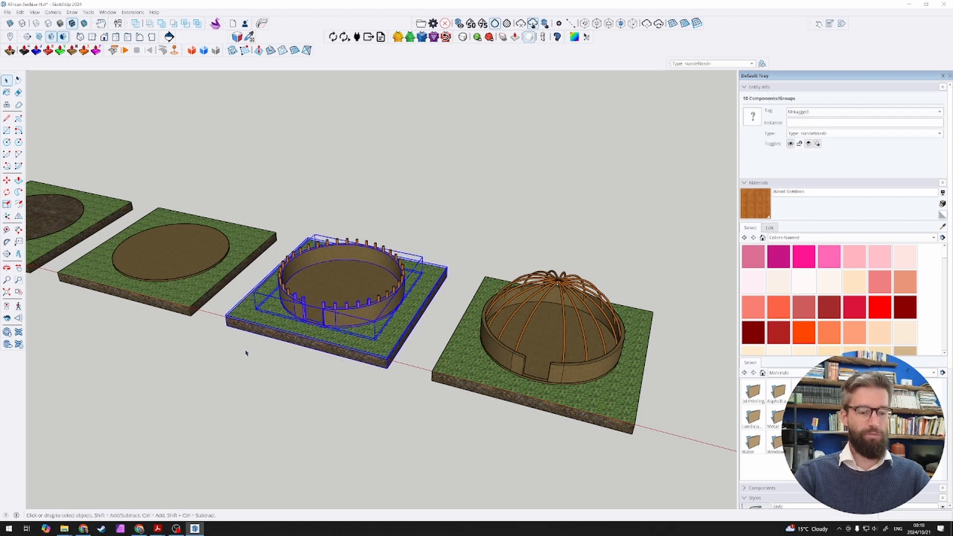
pyautogui.press('m')
pyautogui.click(190, 307)
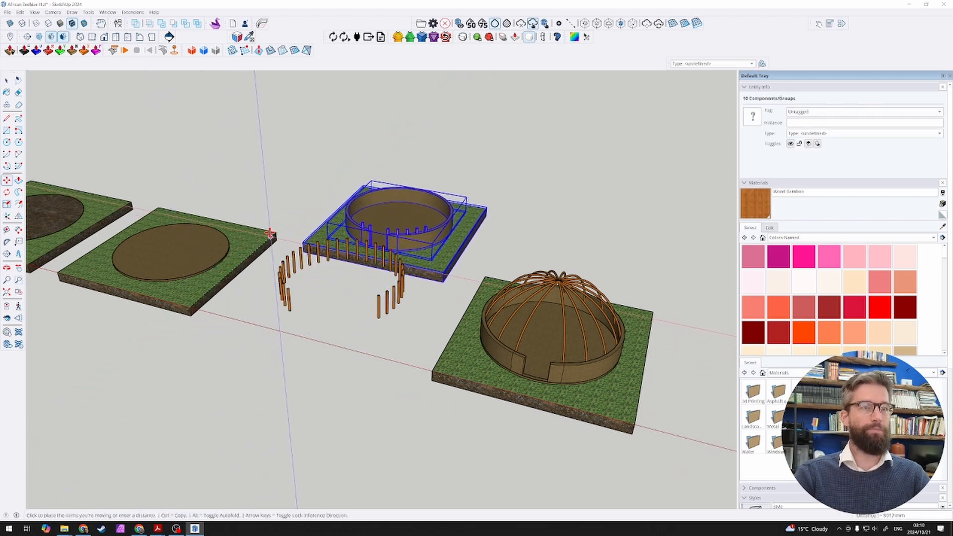
pyautogui.press('space')
# Step: Move the whole staked-wall slab, including all its stakes, back out of the row by 8000 mm and a further 2000 mm
pyautogui.moveTo(272, 231); pyautogui.dragTo(210, 219, button='middle')
pyautogui.moveTo(211, 219); pyautogui.dragTo(447, 428)
pyautogui.moveTo(446, 428); pyautogui.dragTo(348, 430, button='middle')
pyautogui.press('m')
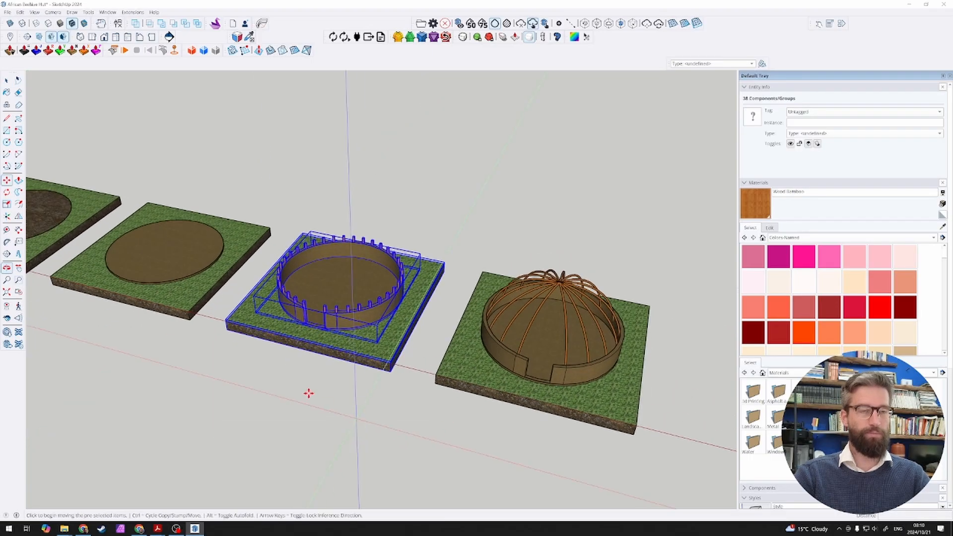
pyautogui.click(190, 312)
pyautogui.click(266, 228)
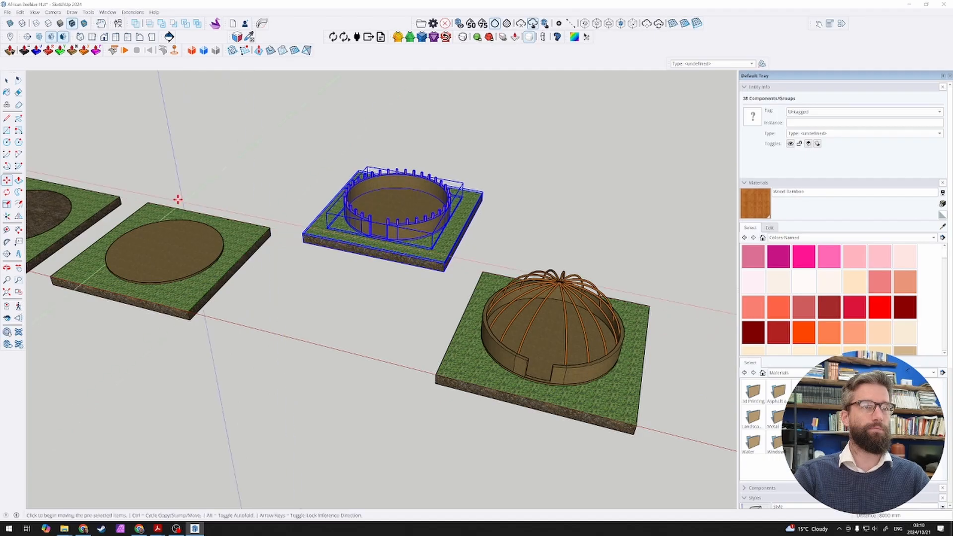
pyautogui.click(122, 196)
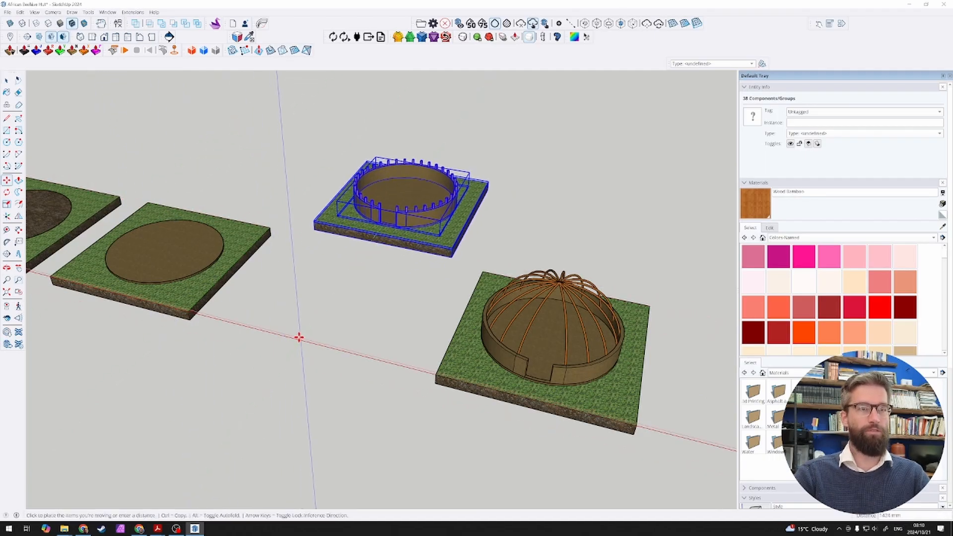
pyautogui.write('2000')
pyautogui.press('Return')
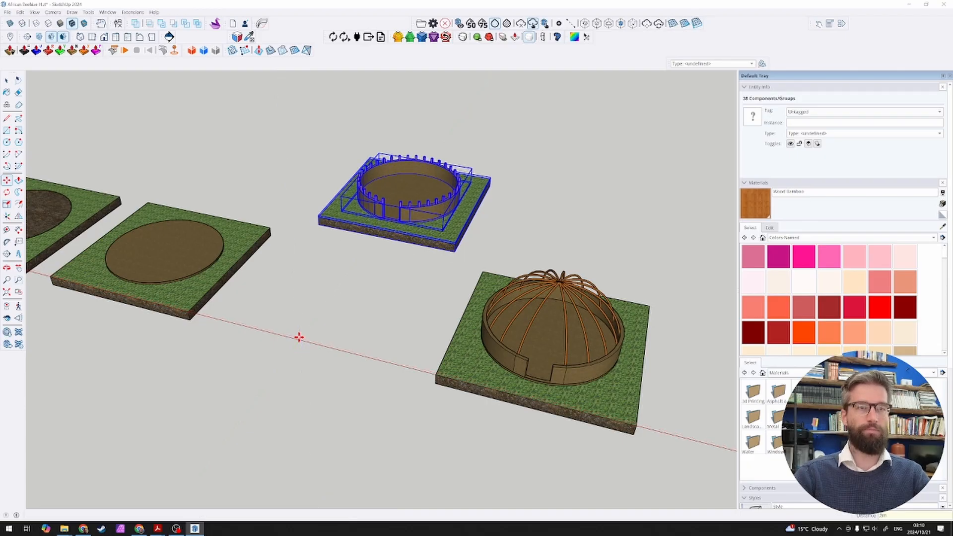
# Step: Move the complete domed slab along the row into the vacated place beside the plain floor-disc slab, keeping the slab spacing
pyautogui.press('space')
pyautogui.scroll(-2, 423, 332)
pyautogui.moveTo(425, 334); pyautogui.dragTo(525, 353, button='middle')
pyautogui.moveTo(483, 288); pyautogui.dragTo(474, 271)
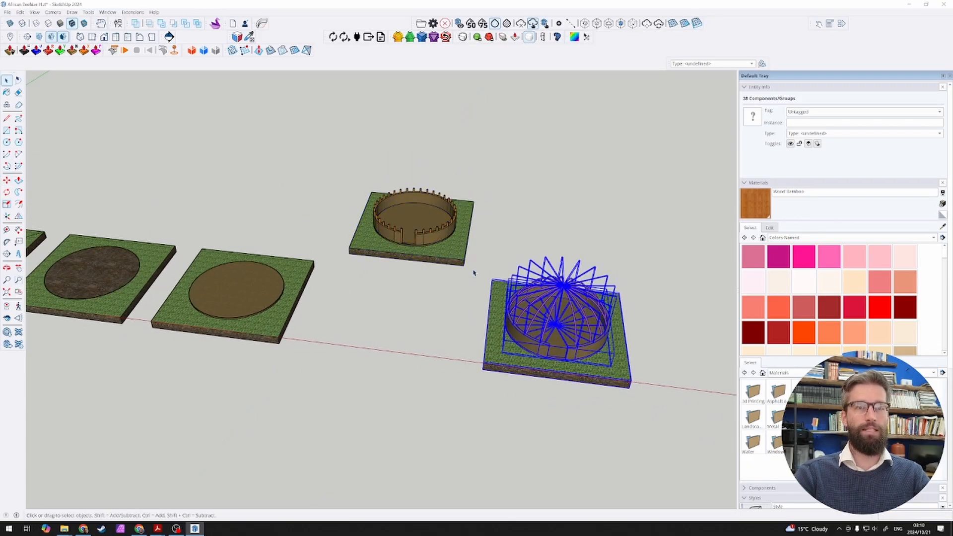
pyautogui.scroll(-2, 439, 409)
pyautogui.press('m')
pyautogui.click(323, 353)
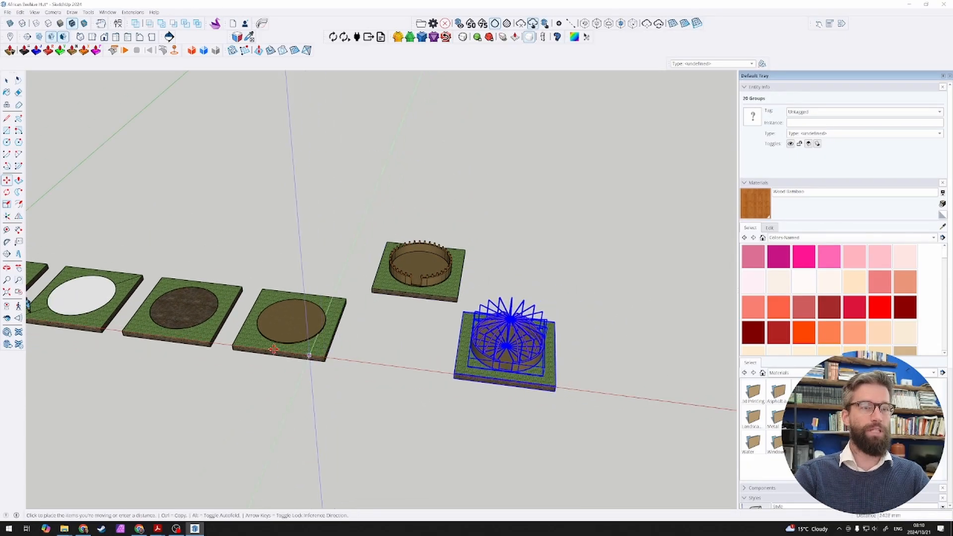
pyautogui.click(205, 338)
pyautogui.press('space')
pyautogui.click(262, 384)
pyautogui.scroll(-2, 285, 402)
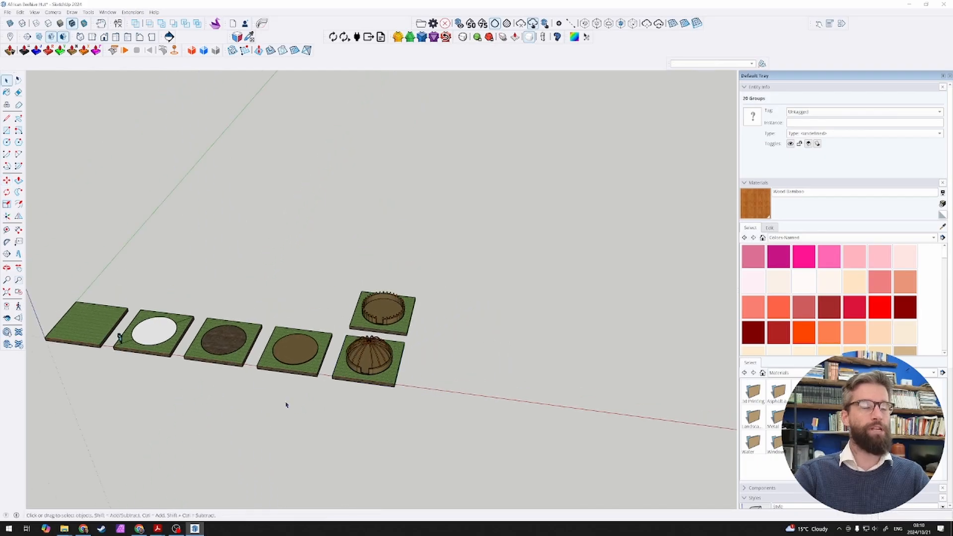
# Step: Examine the row of slabs and the mud wall of the domed slab at its end
pyautogui.scroll(3, 75, 298)
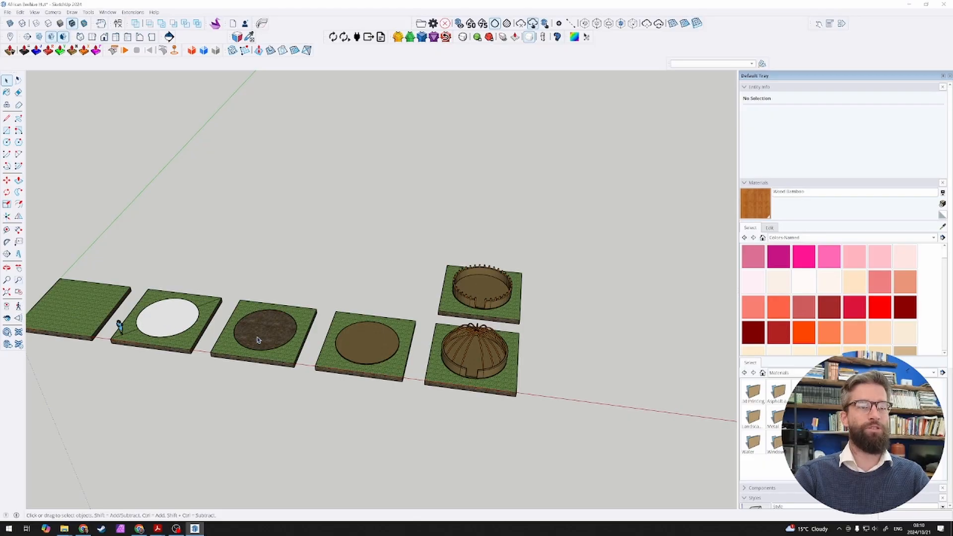
pyautogui.scroll(2, 383, 355)
pyautogui.scroll(-2, 55, 318)
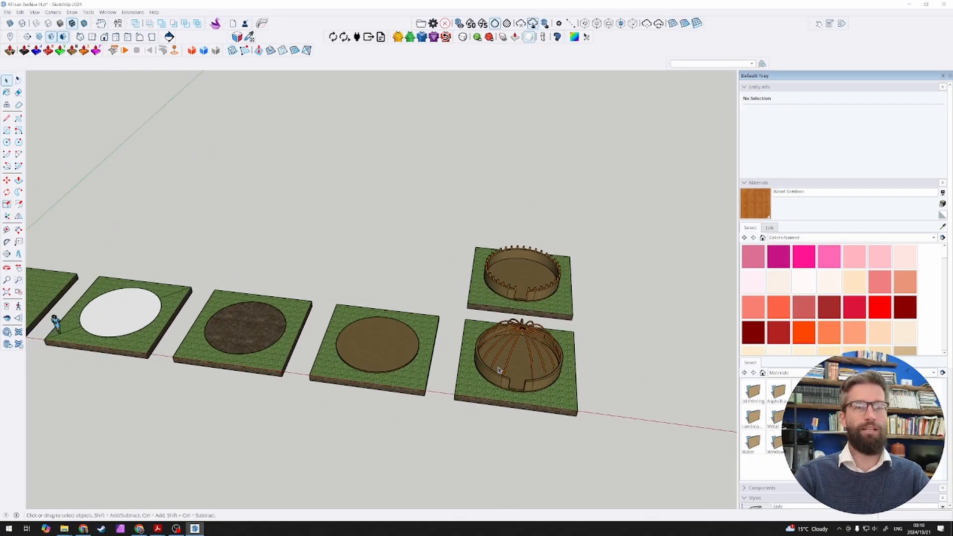
pyautogui.scroll(5, 591, 382)
pyautogui.click(498, 377)
pyautogui.scroll(-3, 523, 385)
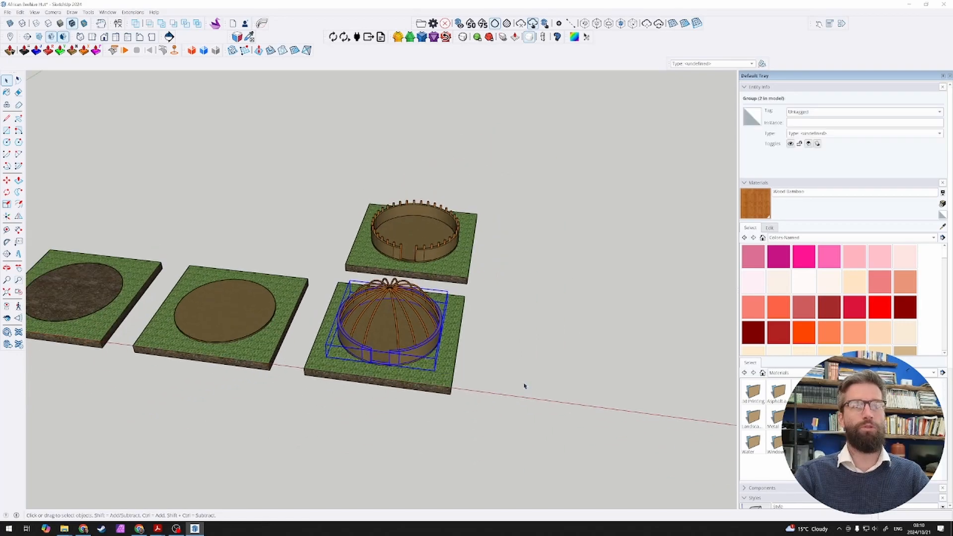
pyautogui.scroll(2, 479, 358)
pyautogui.moveTo(421, 299); pyautogui.dragTo(427, 273, button='middle')
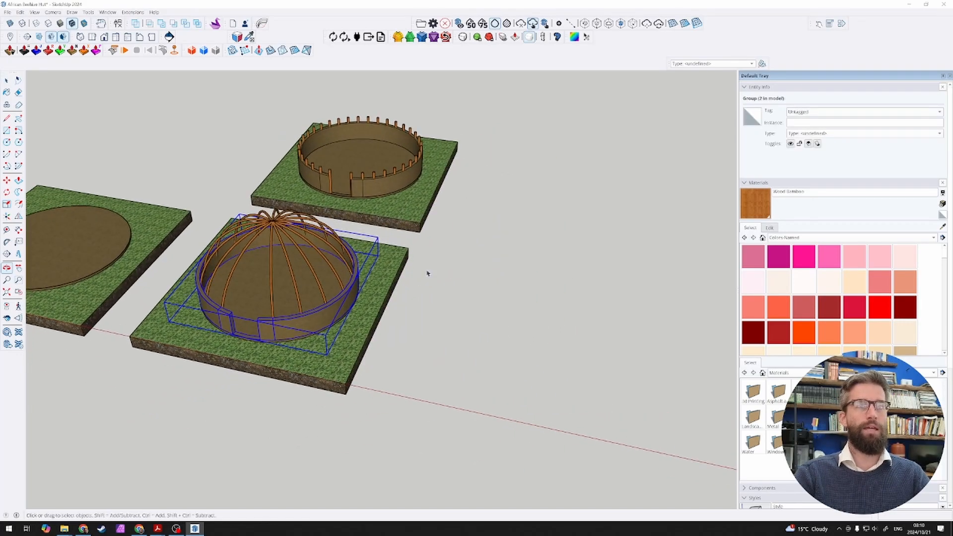
# Step: Move the whole staked-wall slab, including its stakes, one slab spacing further along the row, using matching slab corners as reference points
pyautogui.moveTo(374, 156); pyautogui.dragTo(371, 153)
pyautogui.moveTo(465, 174); pyautogui.dragTo(417, 181, button='middle')
pyautogui.click(576, 272)
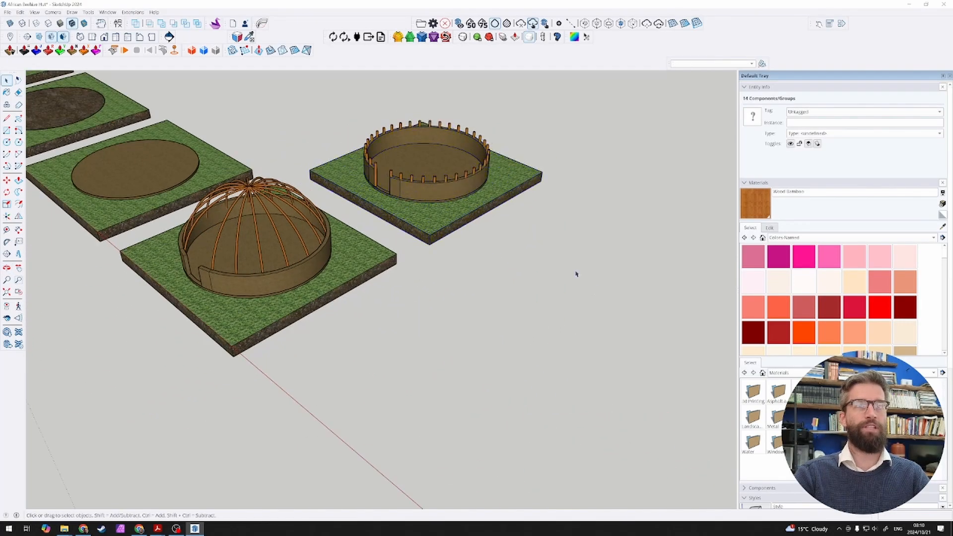
pyautogui.moveTo(486, 238); pyautogui.dragTo(382, 215, button='middle')
pyautogui.moveTo(374, 129); pyautogui.dragTo(685, 339)
pyautogui.moveTo(372, 362); pyautogui.dragTo(640, 327, button='middle')
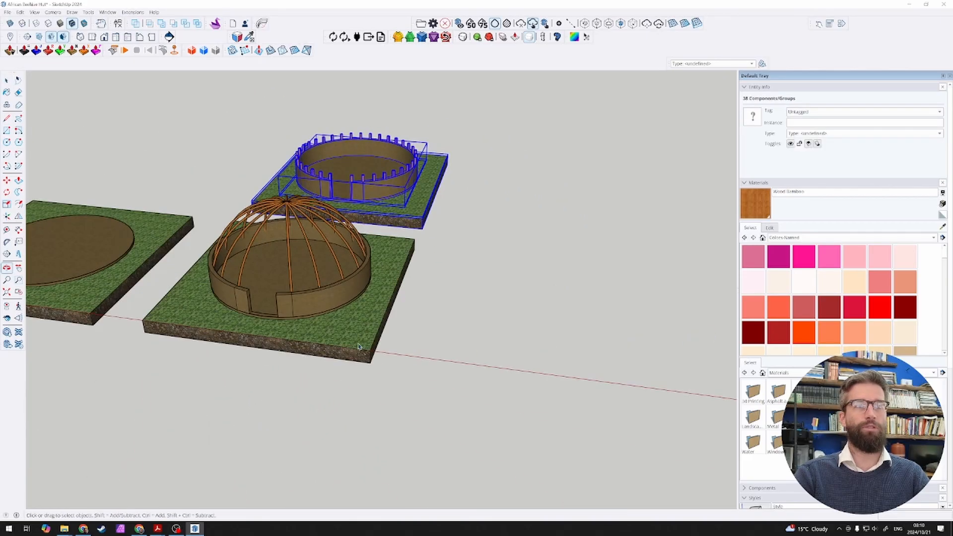
pyautogui.scroll(-1, 640, 342)
pyautogui.scroll(2, 431, 377)
pyautogui.press('m')
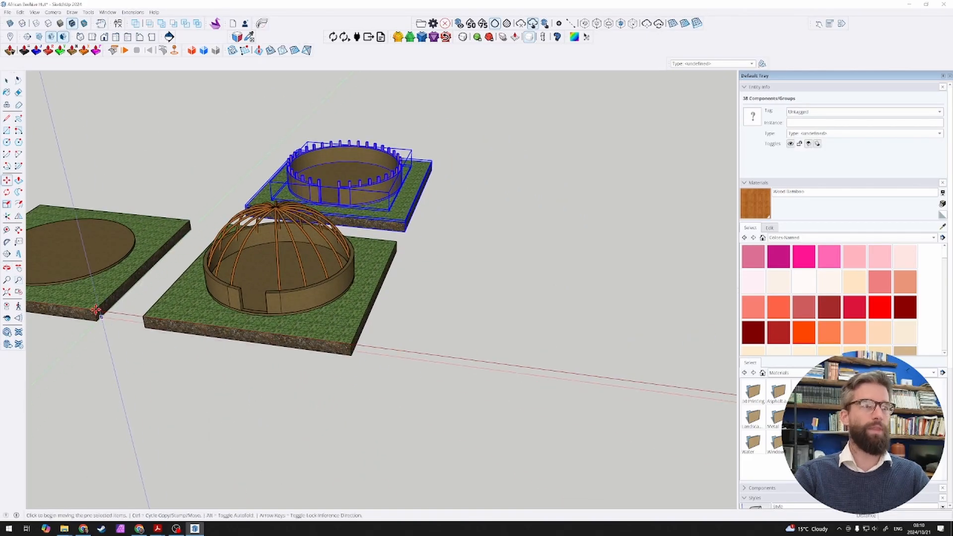
pyautogui.click(145, 322)
pyautogui.press('space')
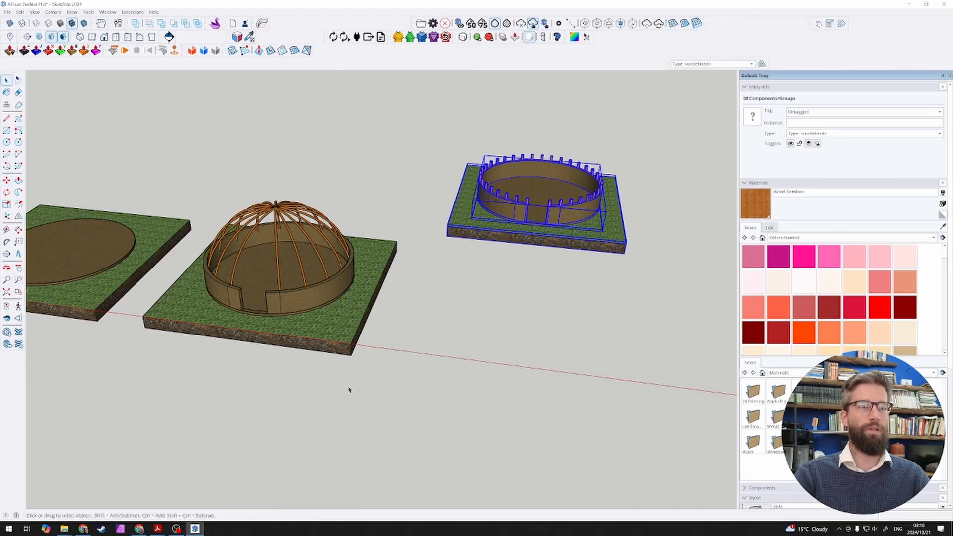
# Step: Copy the complete domed slab 10000 mm along the row, using matching slab corners as reference points
pyautogui.moveTo(215, 186); pyautogui.dragTo(215, 187)
pyautogui.press('m')
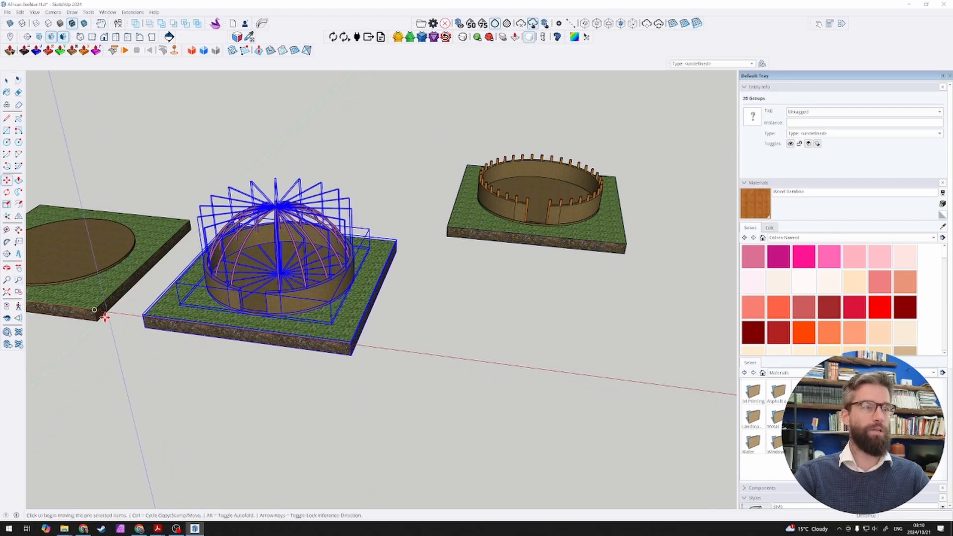
pyautogui.click(96, 311)
pyautogui.press('ctrl')
pyautogui.click(352, 346)
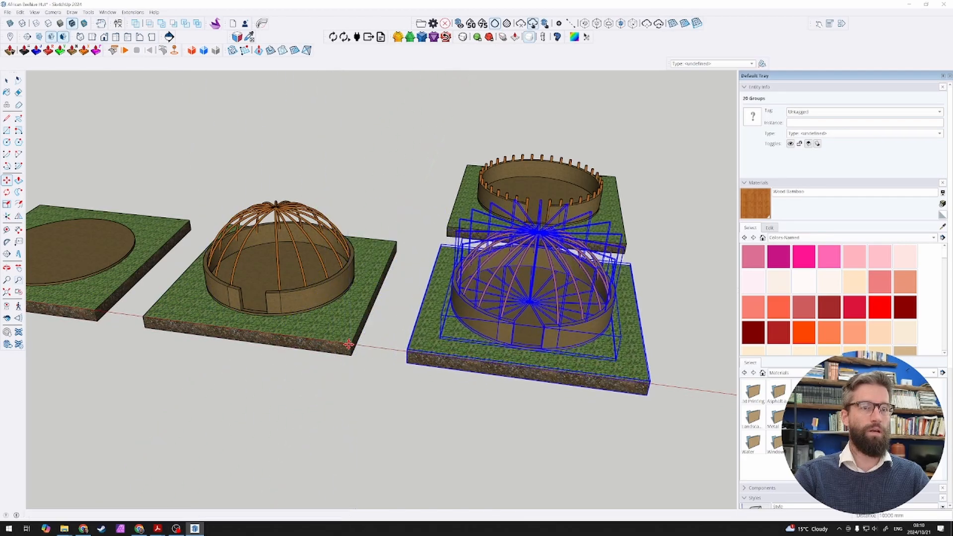
pyautogui.press('space')
# Step: Delete all curved sapling poles from the original slab beside the floor-disc slab, keeping only its mud wall
pyautogui.moveTo(352, 345); pyautogui.dragTo(298, 191, button='middle')
pyautogui.moveTo(298, 191); pyautogui.dragTo(255, 189)
pyautogui.press('Delete')
pyautogui.moveTo(320, 226); pyautogui.dragTo(359, 325, button='middle')
pyautogui.scroll(-2, 396, 329)
pyautogui.scroll(1, 317, 356)
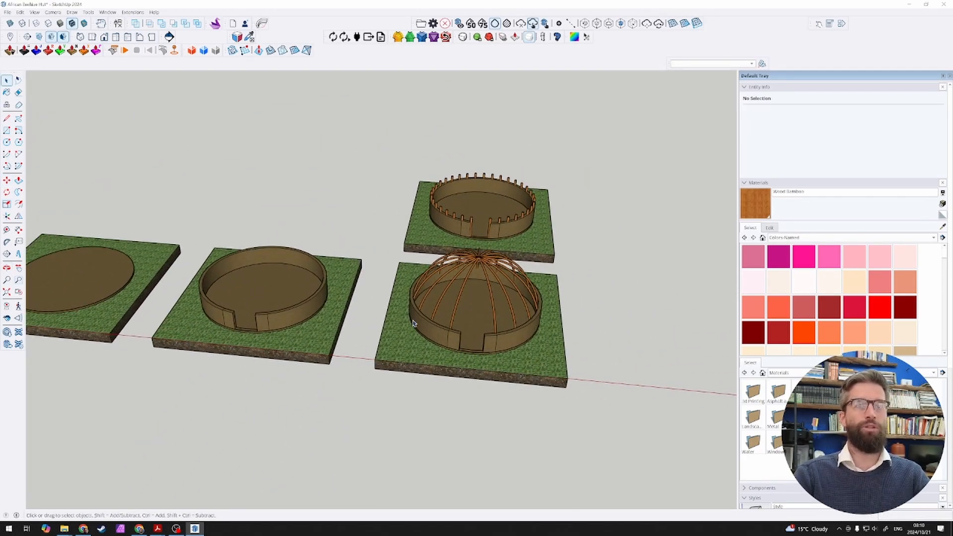
# Step: Examine how the curved poles meet the mud wall on the copied domed slab, close up and from several sides
pyautogui.scroll(3, 688, 349)
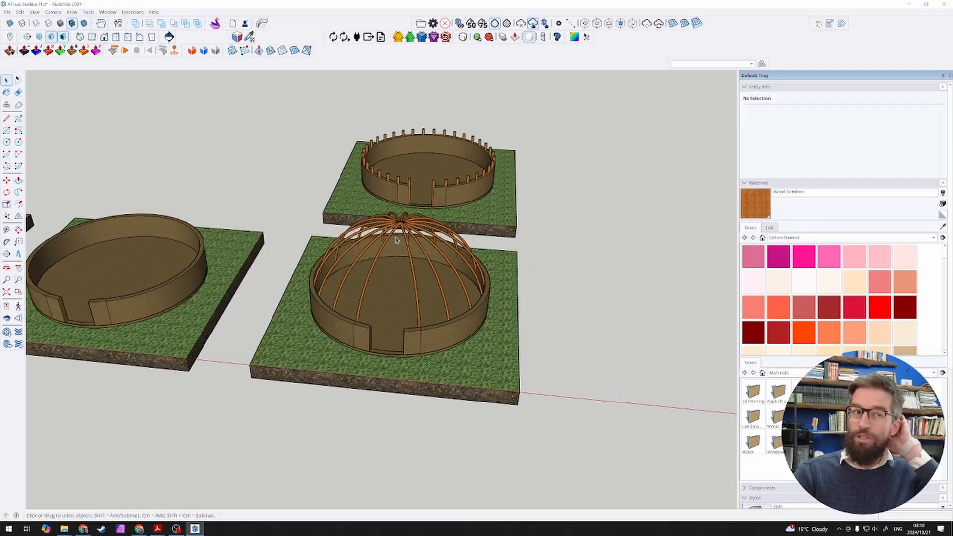
pyautogui.scroll(3, 436, 263)
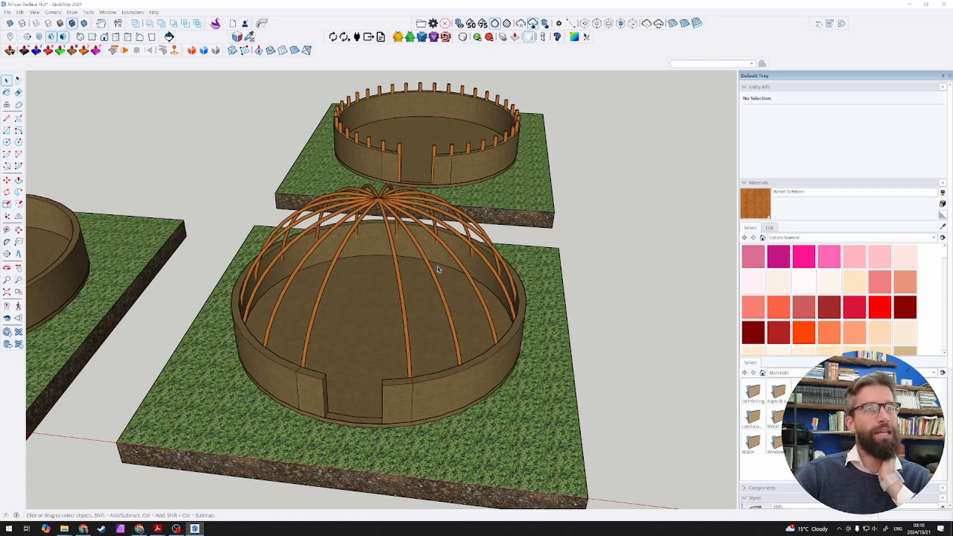
pyautogui.scroll(-3, 423, 274)
pyautogui.moveTo(532, 255); pyautogui.dragTo(486, 222, button='middle')
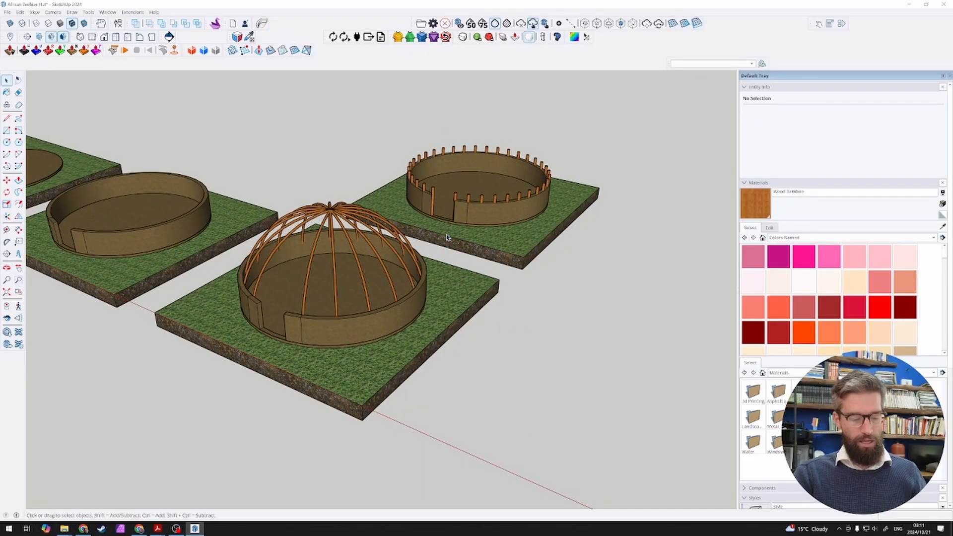
pyautogui.scroll(10, 357, 292)
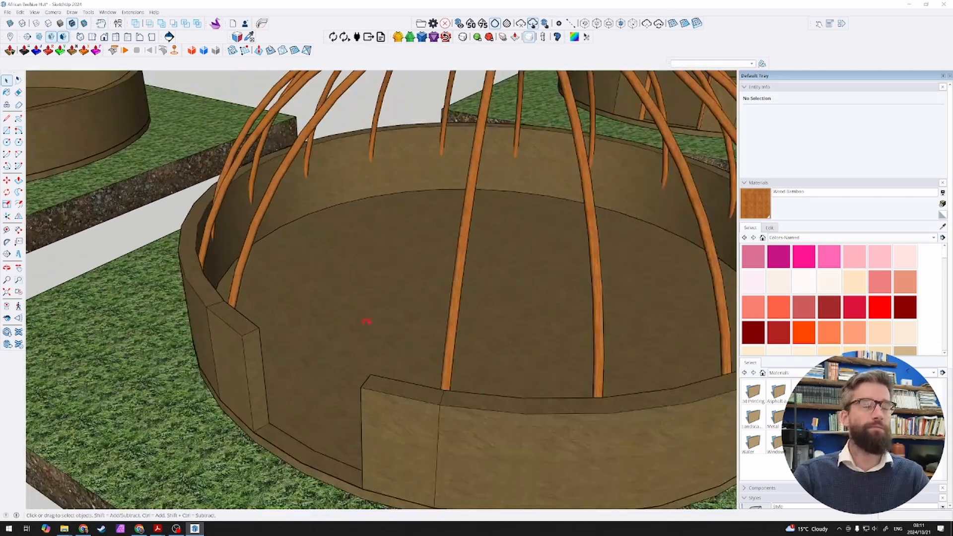
pyautogui.scroll(-6, 367, 322)
pyautogui.click(337, 306)
pyautogui.scroll(-2, 337, 306)
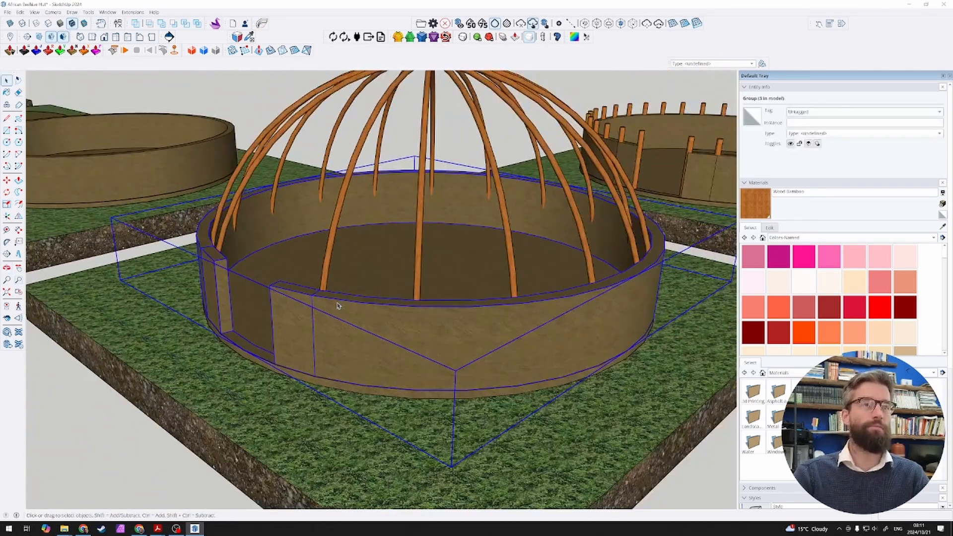
pyautogui.scroll(-3, 303, 272)
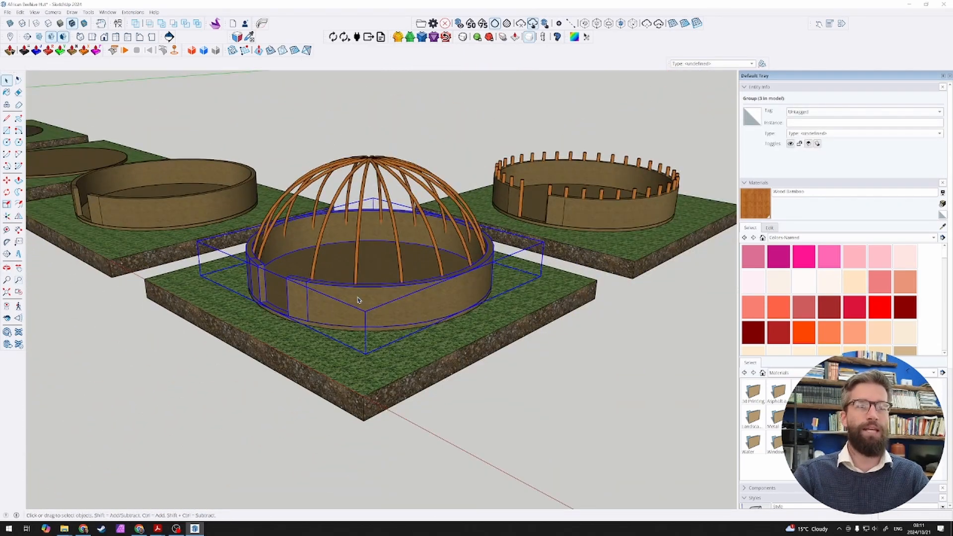
pyautogui.scroll(3, 358, 300)
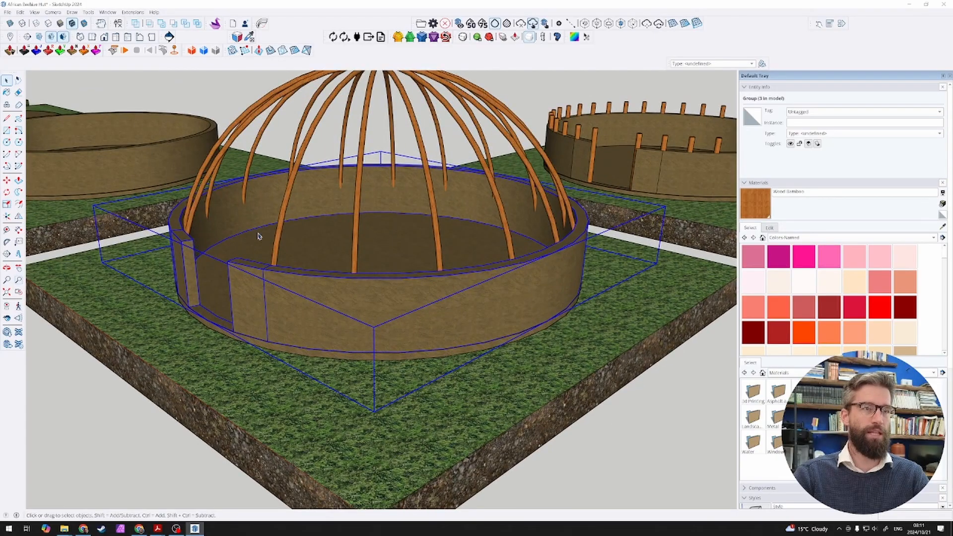
pyautogui.scroll(-4, 281, 266)
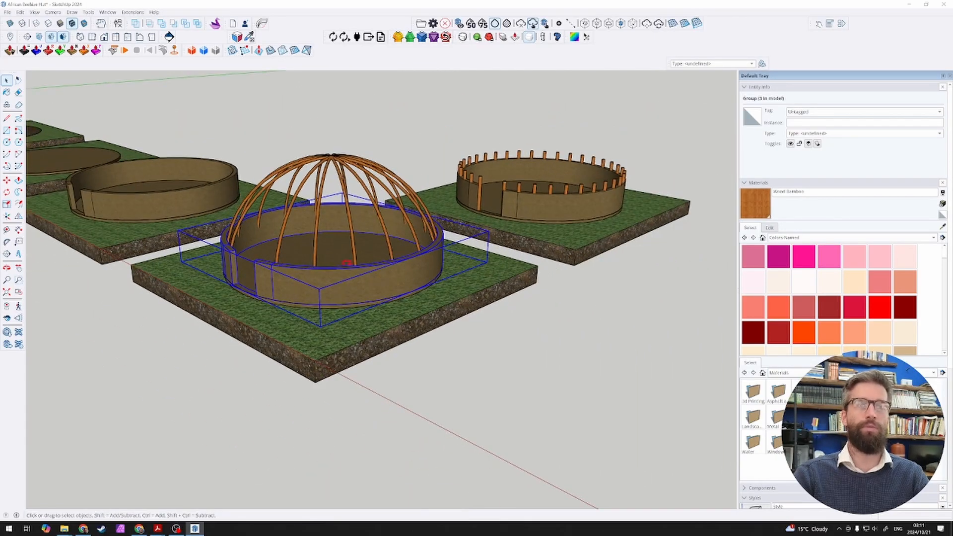
pyautogui.moveTo(346, 263); pyautogui.dragTo(474, 271, button='middle')
pyautogui.scroll(-5, 567, 287)
pyautogui.scroll(4, 678, 291)
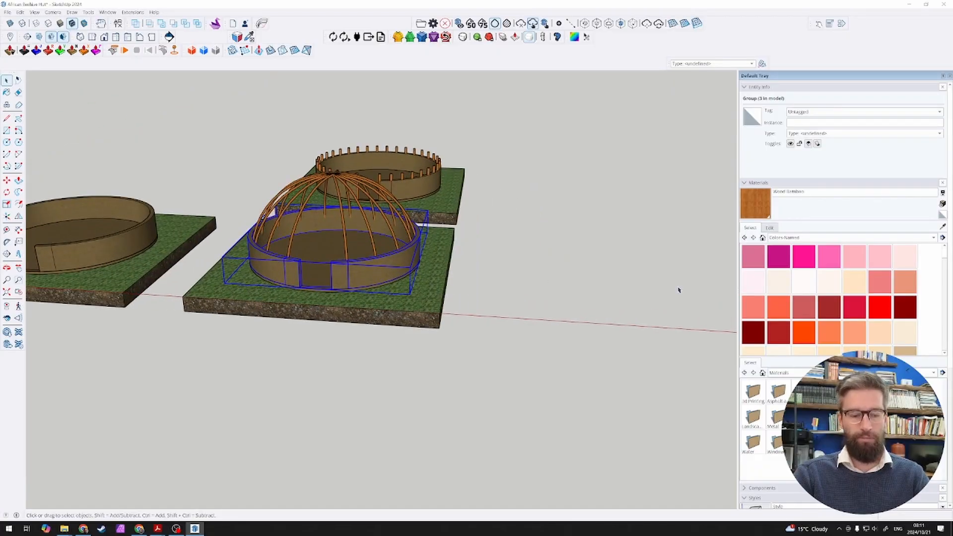
pyautogui.scroll(3, 679, 290)
pyautogui.moveTo(678, 291); pyautogui.dragTo(663, 309, button='middle')
pyautogui.scroll(-3, 663, 308)
pyautogui.moveTo(511, 387); pyautogui.dragTo(551, 451, button='middle')
pyautogui.scroll(-3, 437, 387)
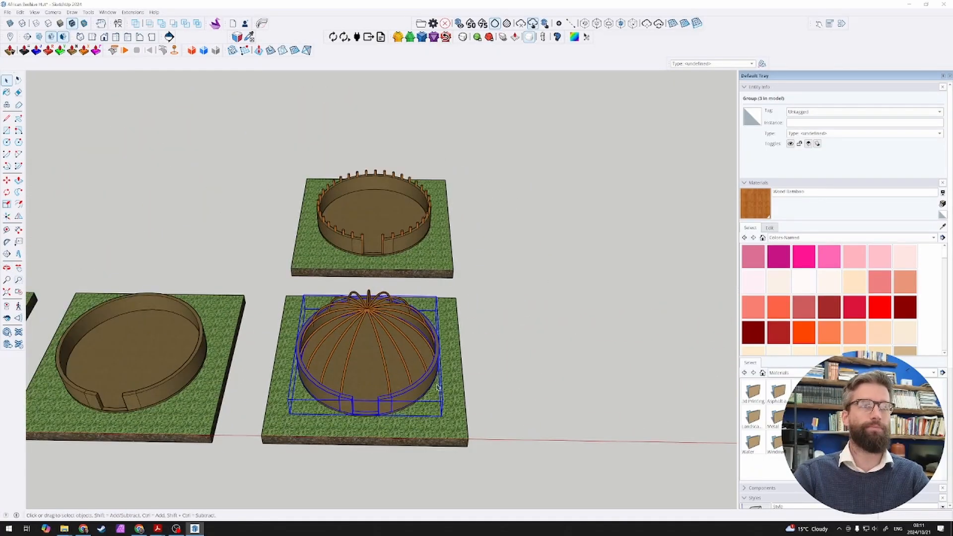
# Step: Copy the domed slab with its wall and poles another 10000 mm along the row
pyautogui.moveTo(244, 290); pyautogui.dragTo(575, 491)
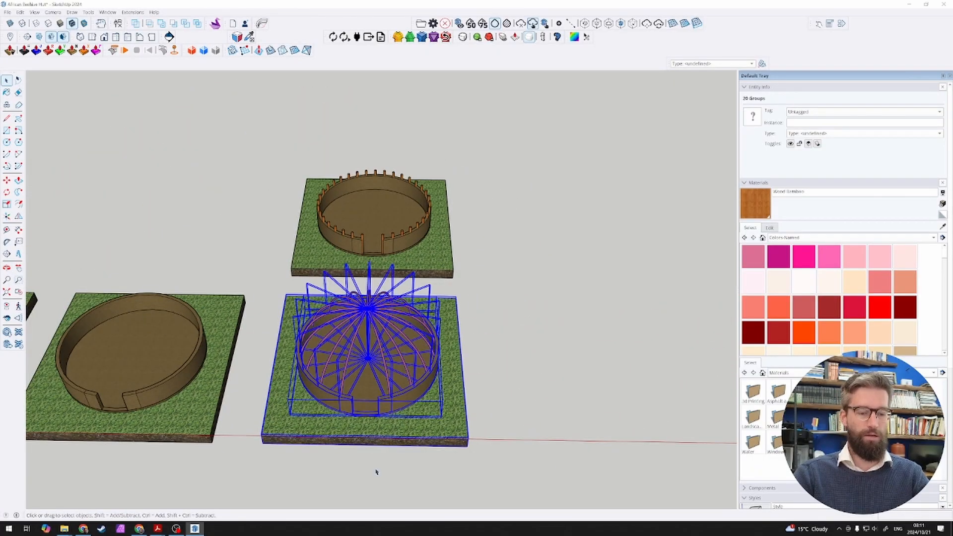
pyautogui.press('m')
pyautogui.click(210, 437)
pyautogui.press('ctrl')
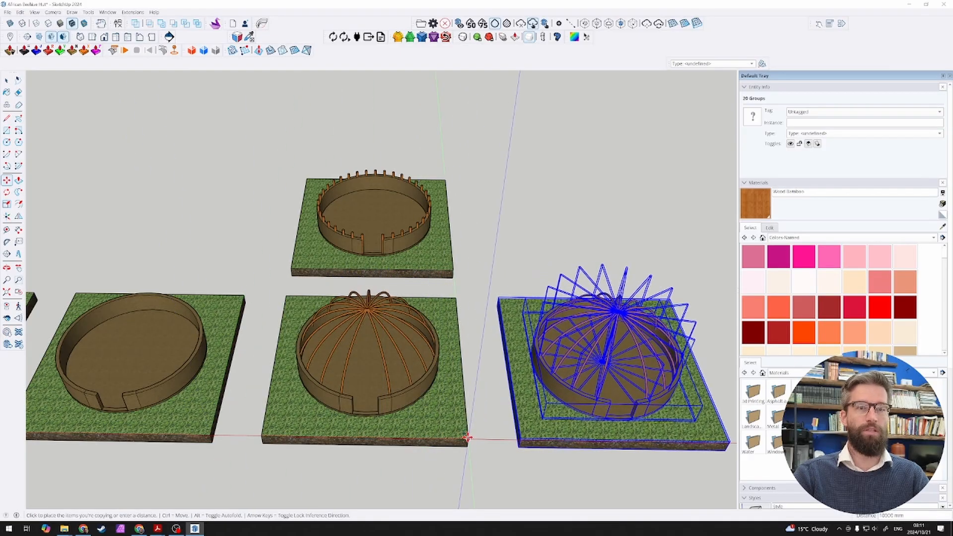
pyautogui.click(466, 444)
pyautogui.press('space')
pyautogui.click(495, 455)
pyautogui.moveTo(495, 456); pyautogui.dragTo(447, 386, button='middle')
pyautogui.scroll(4, 302, 356)
pyautogui.click(325, 352)
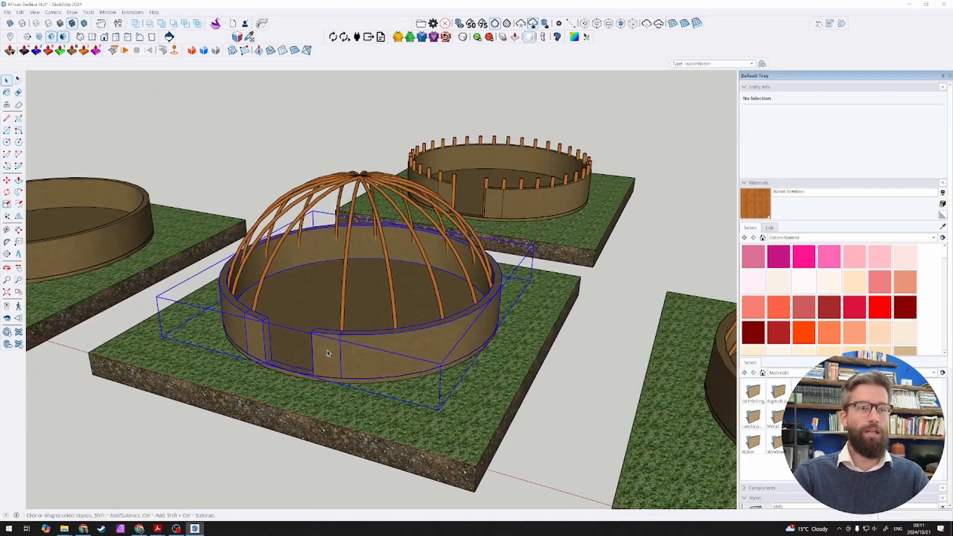
pyautogui.scroll(3, 326, 349)
pyautogui.press('s')
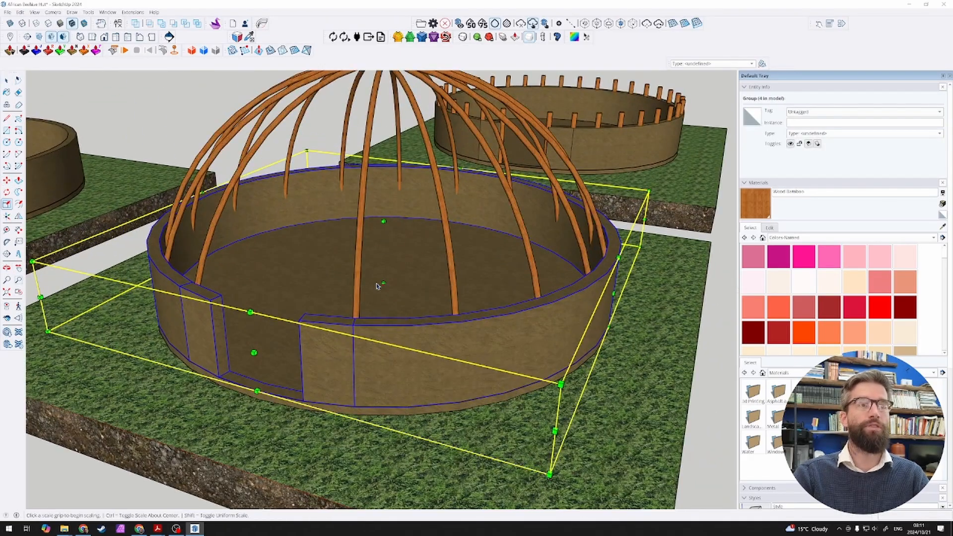
pyautogui.press('space')
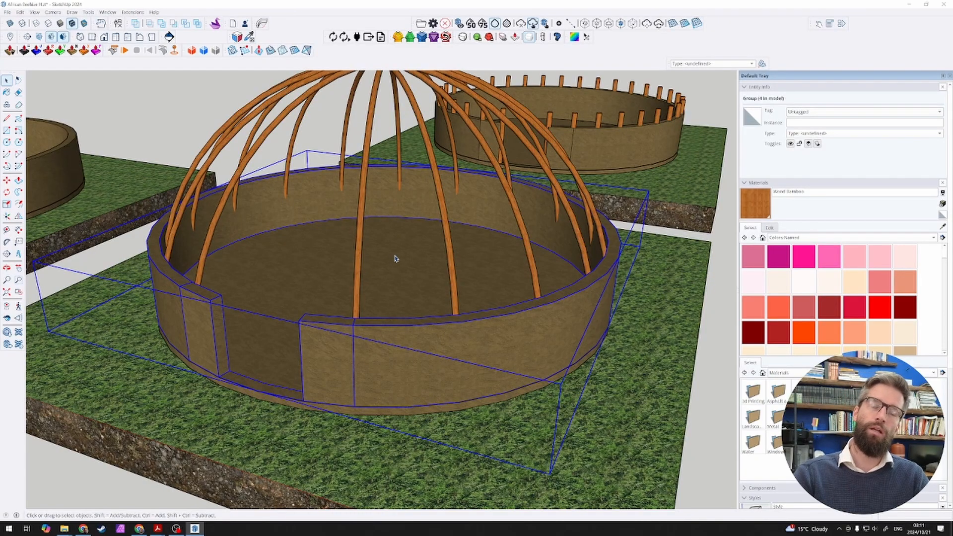
pyautogui.press('s')
pyautogui.click(384, 221)
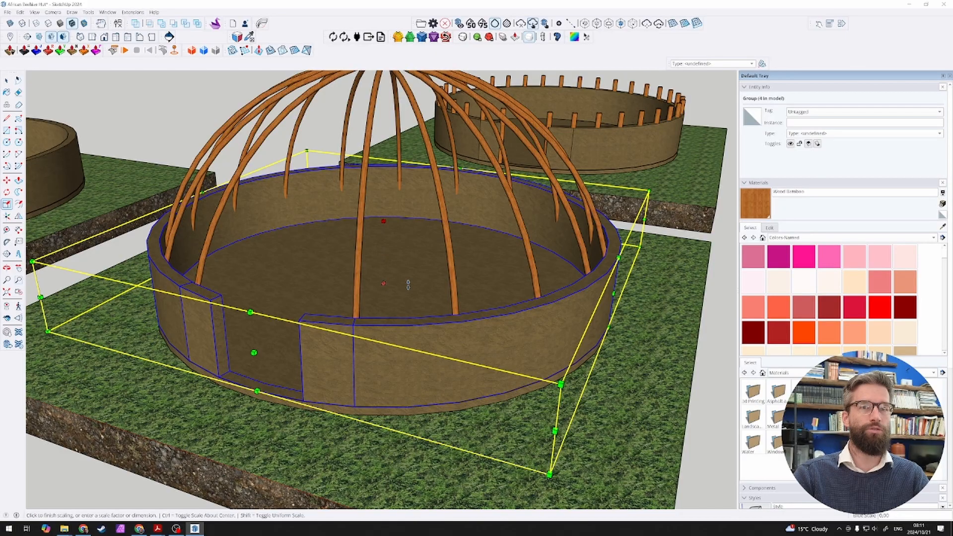
pyautogui.moveTo(401, 255); pyautogui.dragTo(368, 227, button='middle')
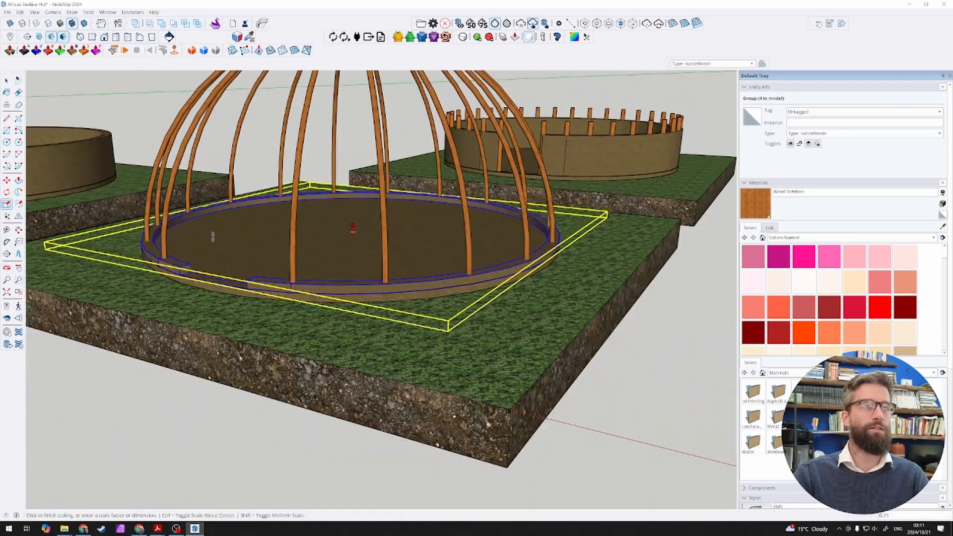
pyautogui.scroll(6, 158, 204)
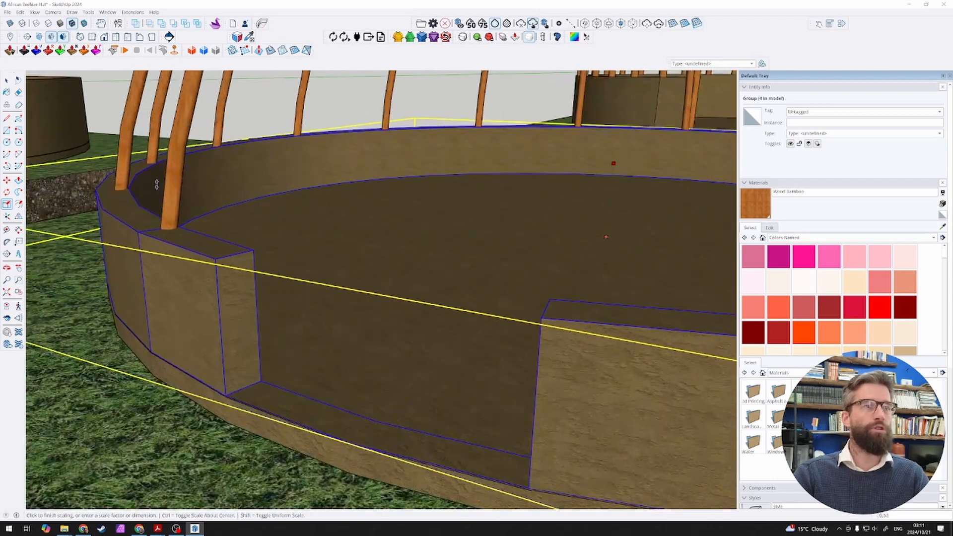
pyautogui.scroll(5, 155, 182)
pyautogui.moveTo(155, 182)
pyautogui.mouseDown(button='middle')
pyautogui.moveTo(96, 175)
pyautogui.moveTo(143, 172)
pyautogui.moveTo(145, 182)
pyautogui.mouseUp(button='middle')
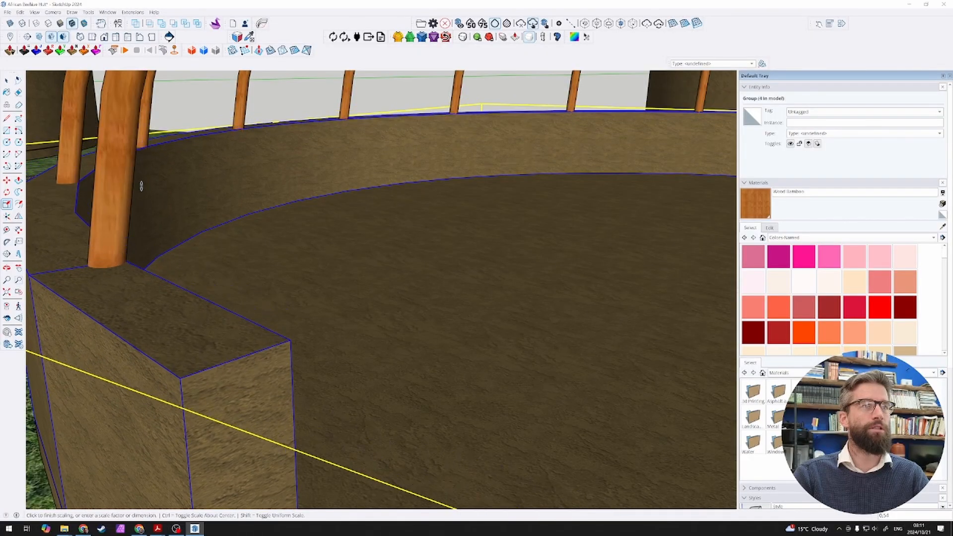
pyautogui.press('space')
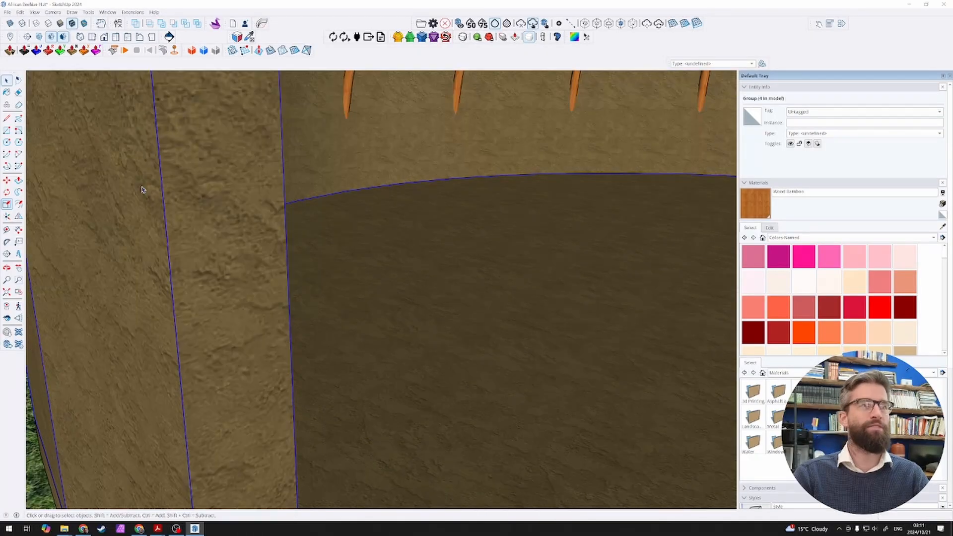
pyautogui.scroll(-10, 160, 203)
pyautogui.scroll(2, 213, 226)
pyautogui.scroll(1, 449, 177)
pyautogui.press('s')
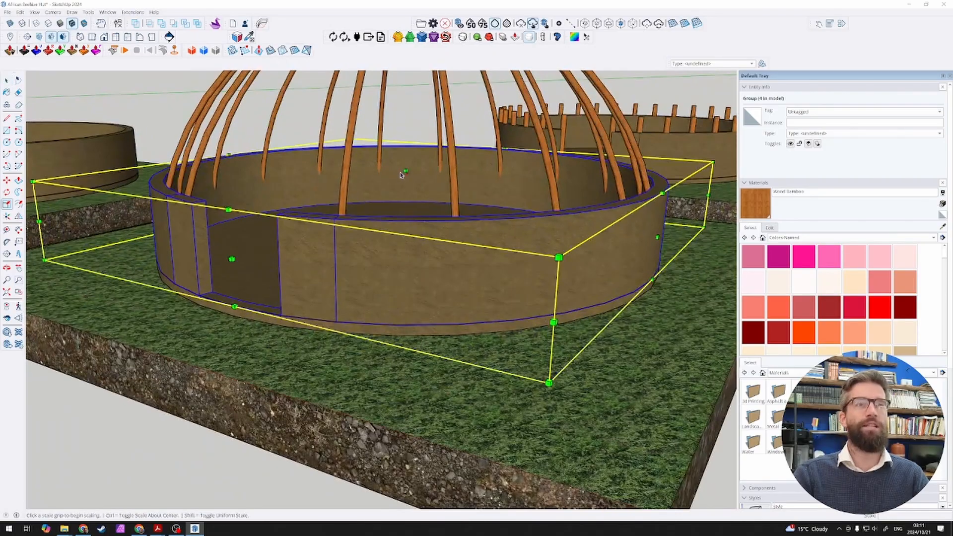
pyautogui.click(403, 172)
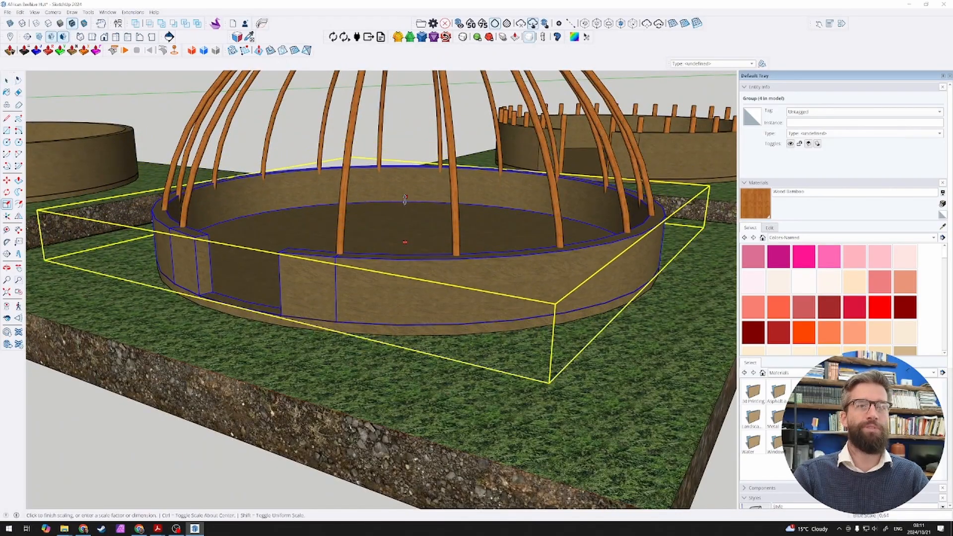
pyautogui.click(405, 214)
pyautogui.press('space')
# Step: Try to lower the mud wall's top face on the domed slab to the midpoint of its height with Push/Pull
pyautogui.doubleClick(340, 226)
pyautogui.scroll(4, 340, 226)
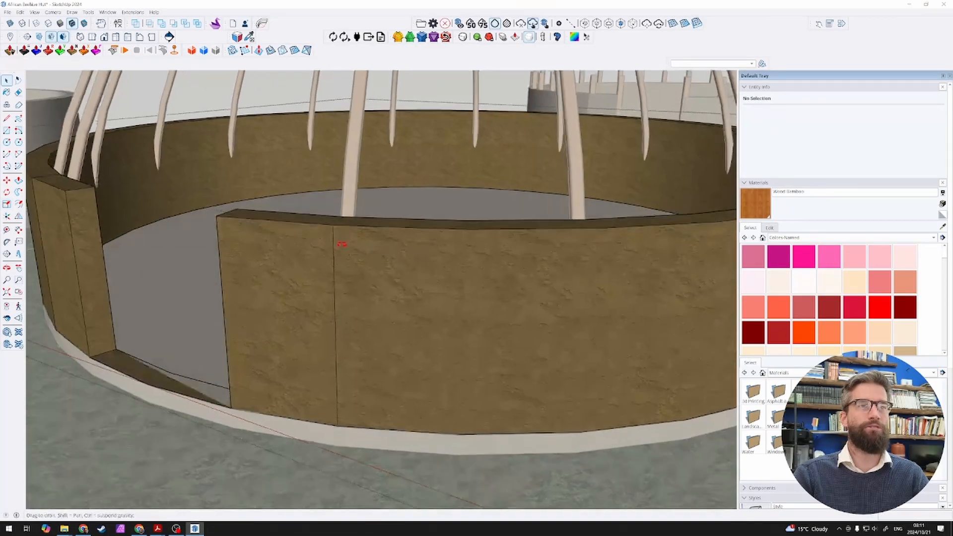
pyautogui.press('p')
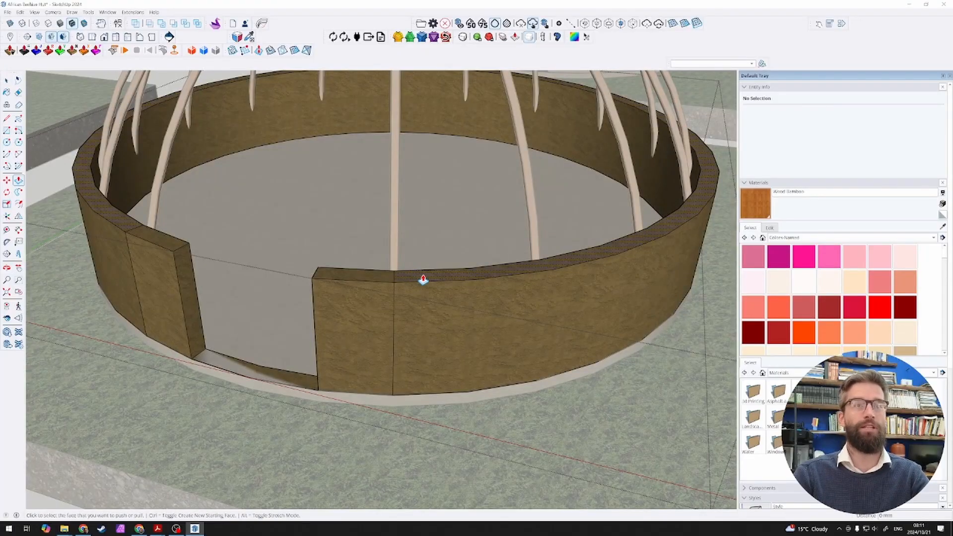
pyautogui.click(420, 277)
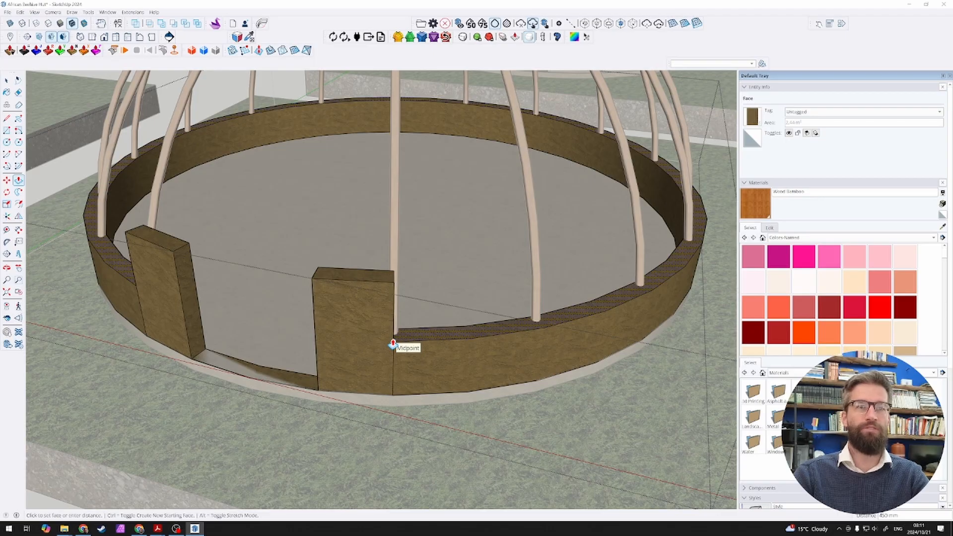
pyautogui.click(392, 343)
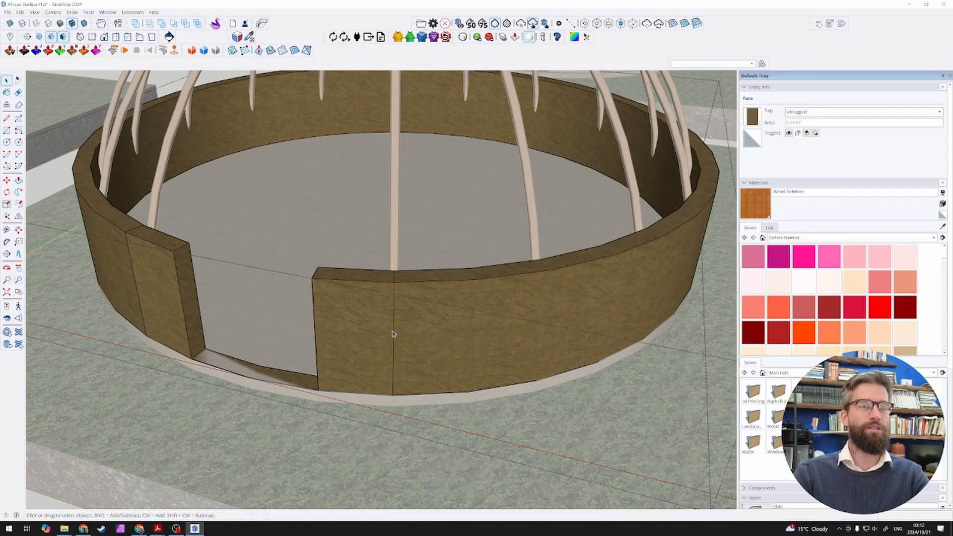
pyautogui.press('space')
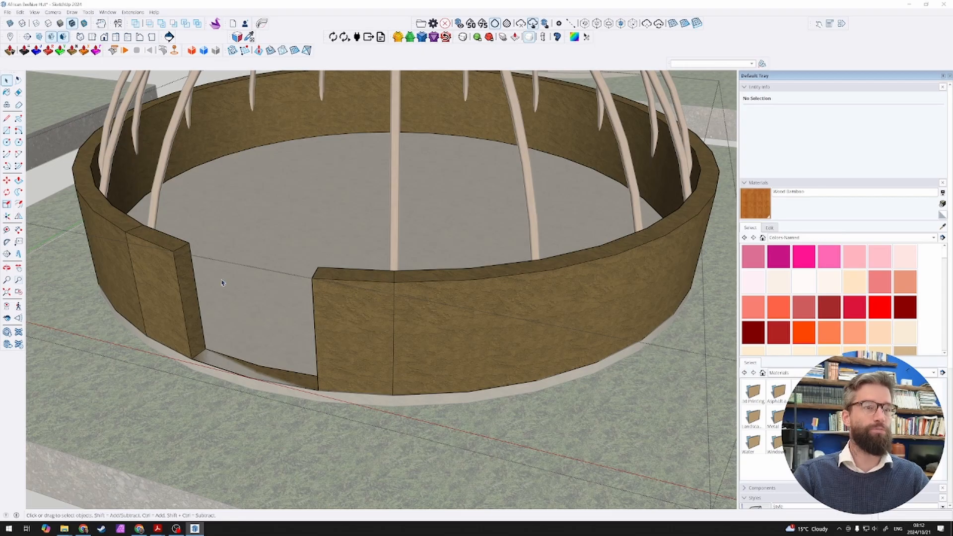
# Step: Erase the dividing edges on the wall's top face beside the doorway, and lower the whole wall to half its height
pyautogui.scroll(3, 208, 267)
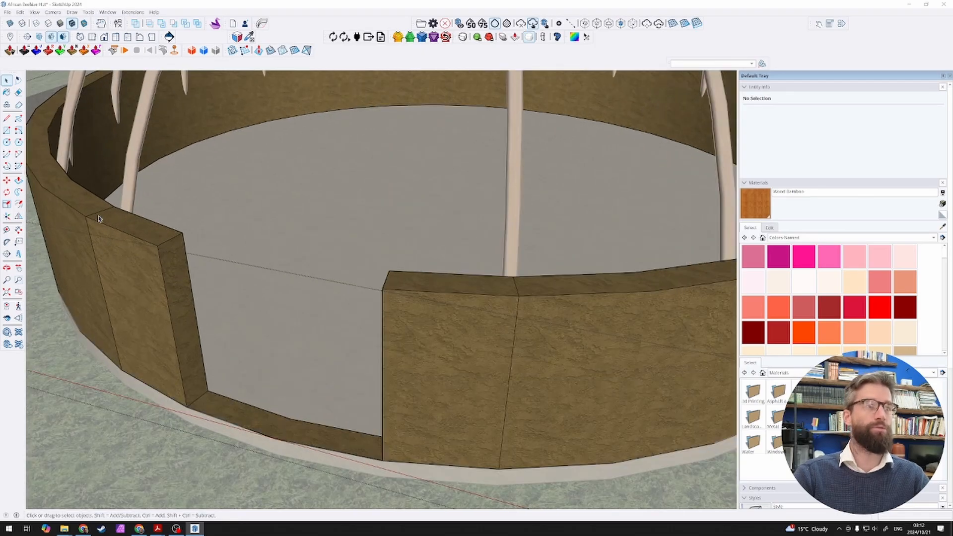
pyautogui.press('e')
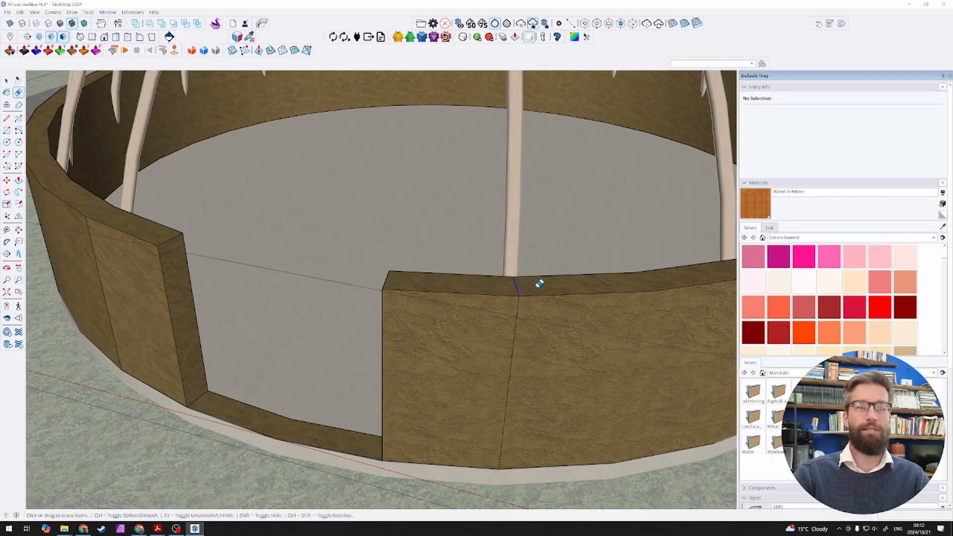
pyautogui.press('space')
pyautogui.click(499, 289)
pyautogui.scroll(-2, 499, 290)
pyautogui.press('p')
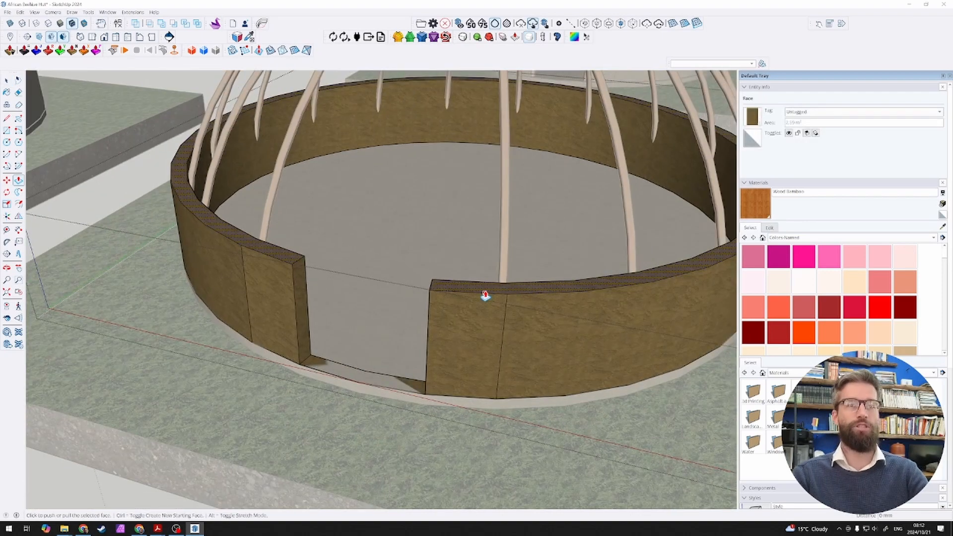
pyautogui.click(485, 295)
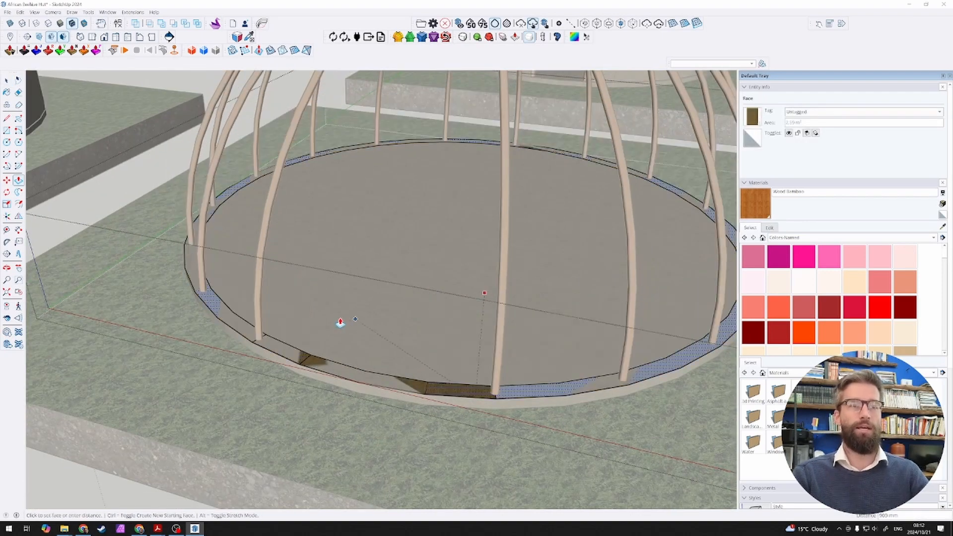
pyautogui.click(304, 333)
pyautogui.press('space')
pyautogui.press('Escape')
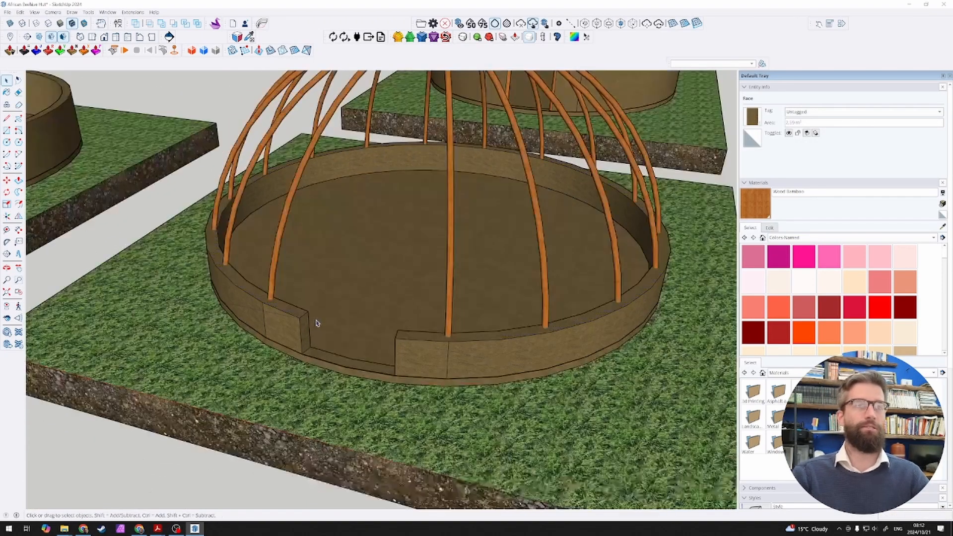
# Step: Delete the full-height mud wall from the last domed slab in the row, keeping its curved poles
pyautogui.scroll(-8, 316, 323)
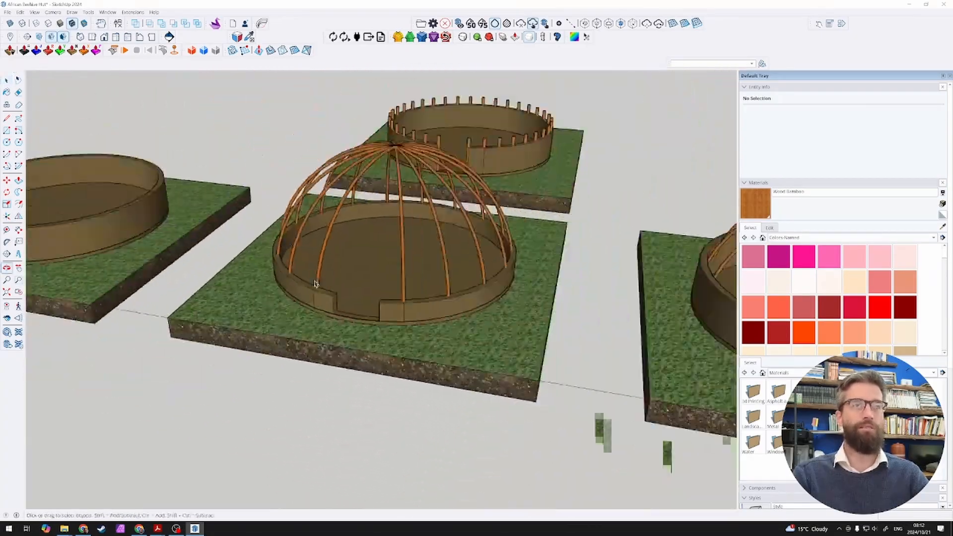
pyautogui.scroll(-5, 315, 283)
pyautogui.scroll(5, 415, 298)
pyautogui.click(418, 304)
pyautogui.press('Delete')
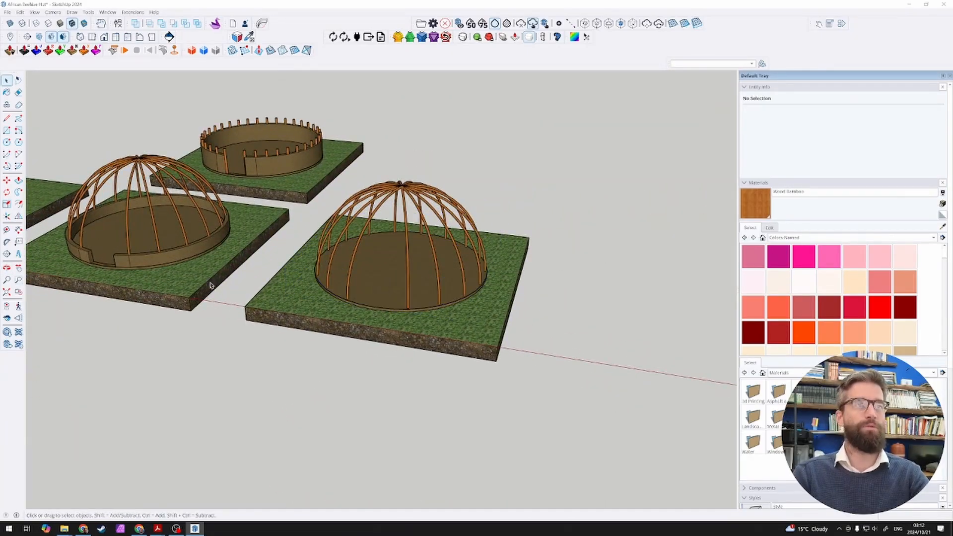
# Step: Copy the half-height mud wall onto the last domed slab, using matching slab corners as reference points
pyautogui.click(158, 266)
pyautogui.press('m')
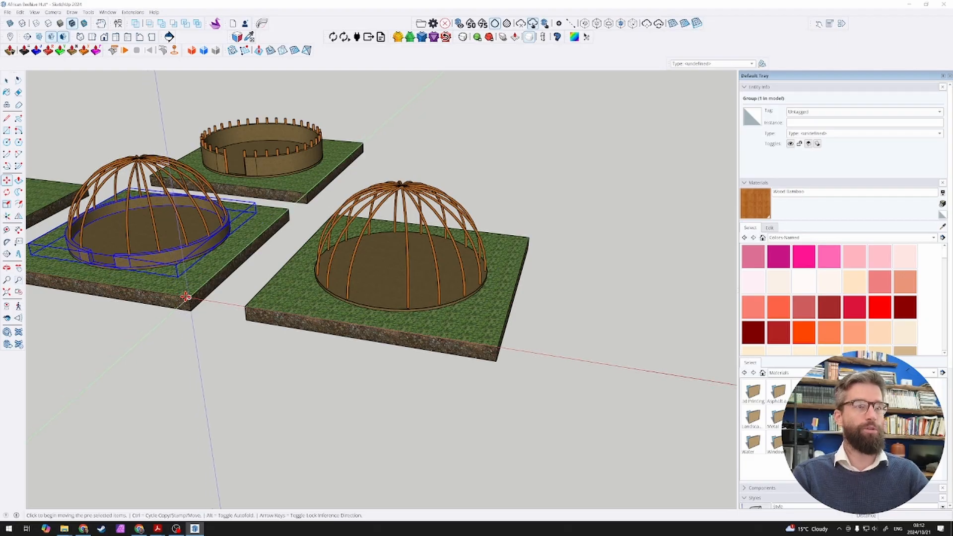
pyautogui.press('ctrl')
pyautogui.click(188, 297)
pyautogui.click(498, 348)
pyautogui.press('space')
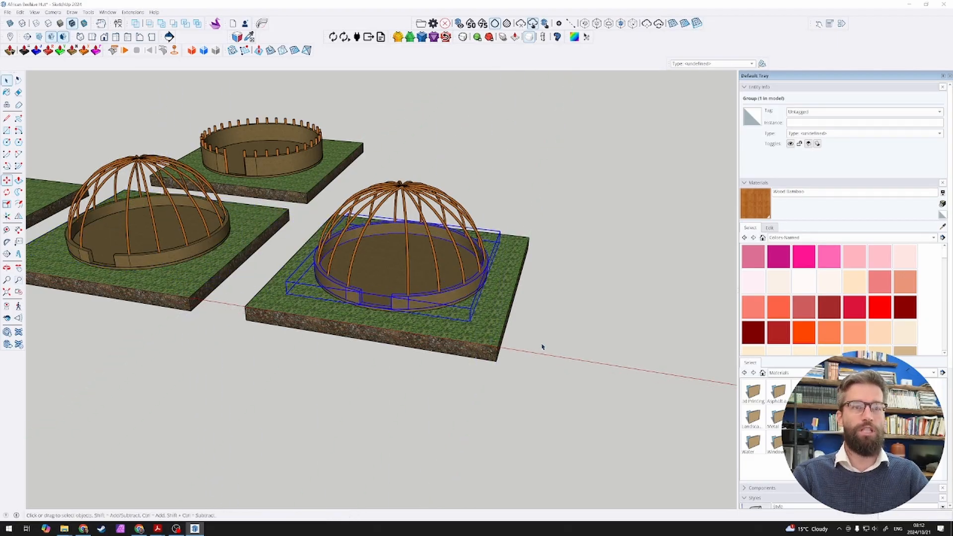
pyautogui.click(542, 347)
# Step: Examine the last domed slab's low wall and curved poles, close up at the doorway and alongside the neighbouring slabs
pyautogui.scroll(4, 354, 250)
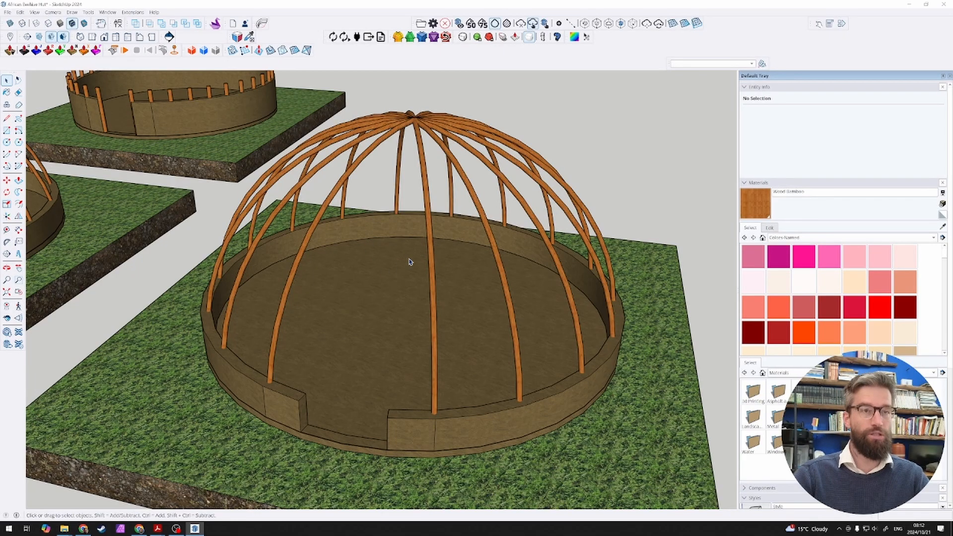
pyautogui.scroll(-2, 410, 261)
pyautogui.scroll(-2, 417, 264)
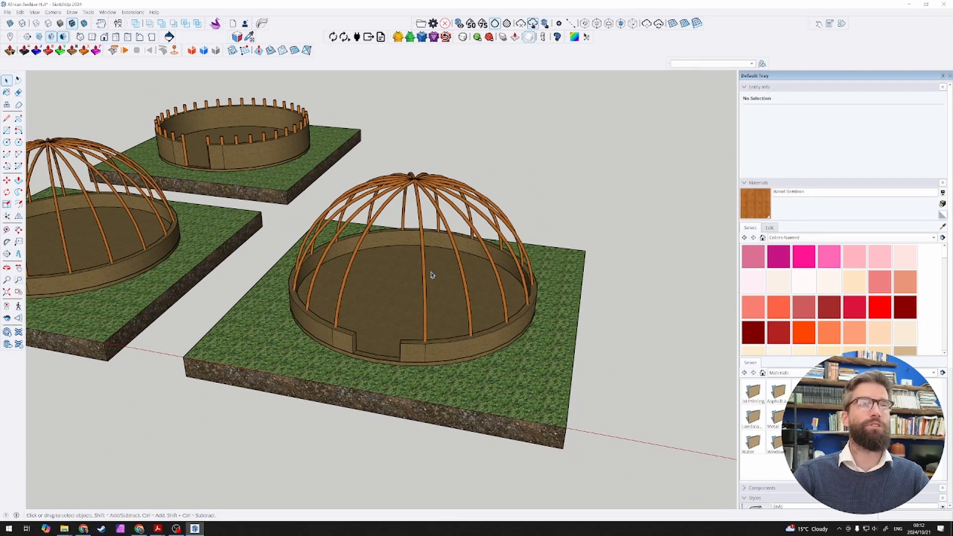
pyautogui.moveTo(383, 271); pyautogui.dragTo(436, 270, button='middle')
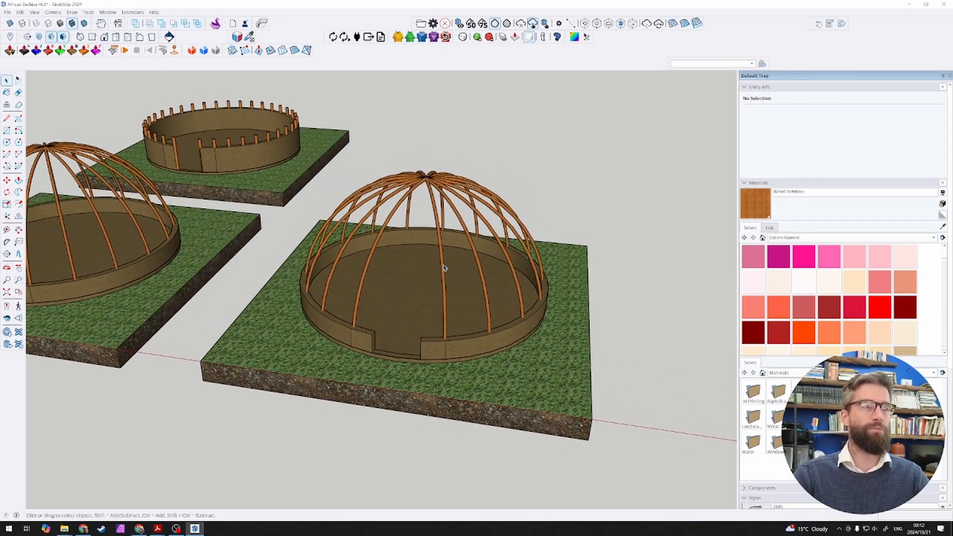
pyautogui.scroll(4, 342, 340)
pyautogui.scroll(3, 342, 339)
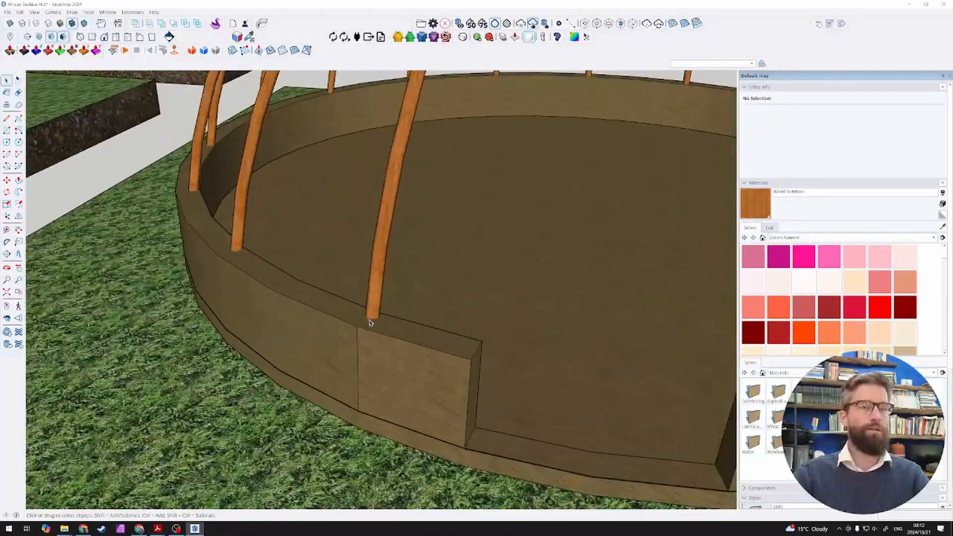
pyautogui.scroll(-10, 361, 321)
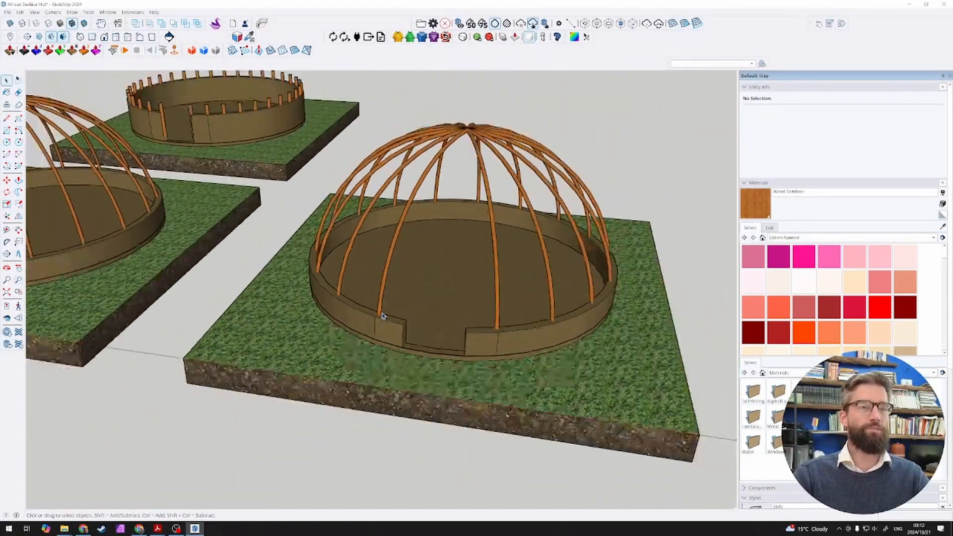
pyautogui.scroll(3, 383, 317)
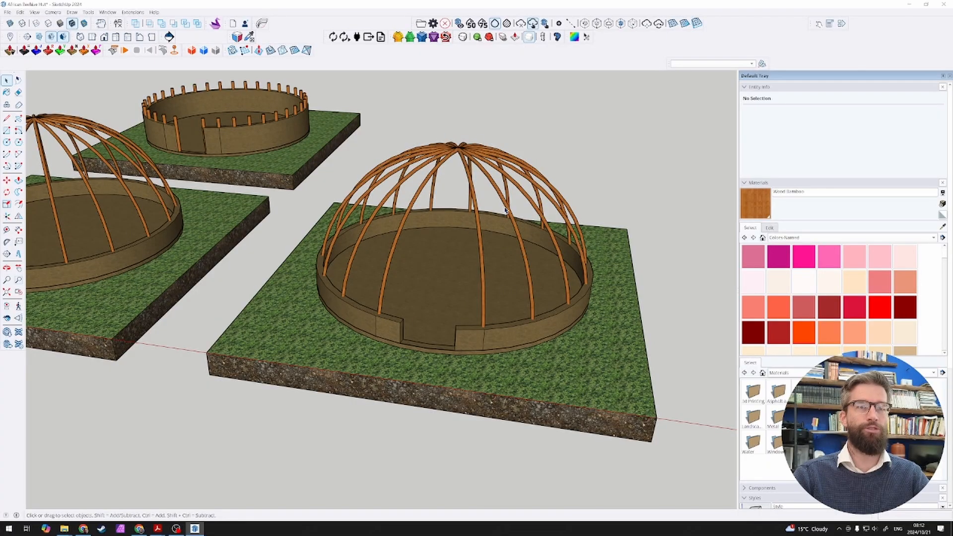
pyautogui.scroll(-2, 492, 235)
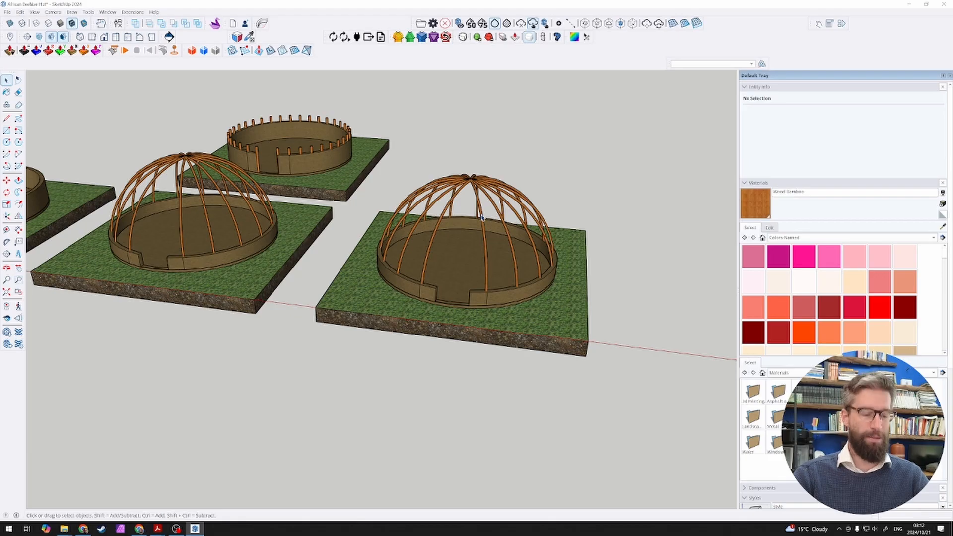
pyautogui.scroll(-2, 482, 216)
pyautogui.scroll(3, 471, 222)
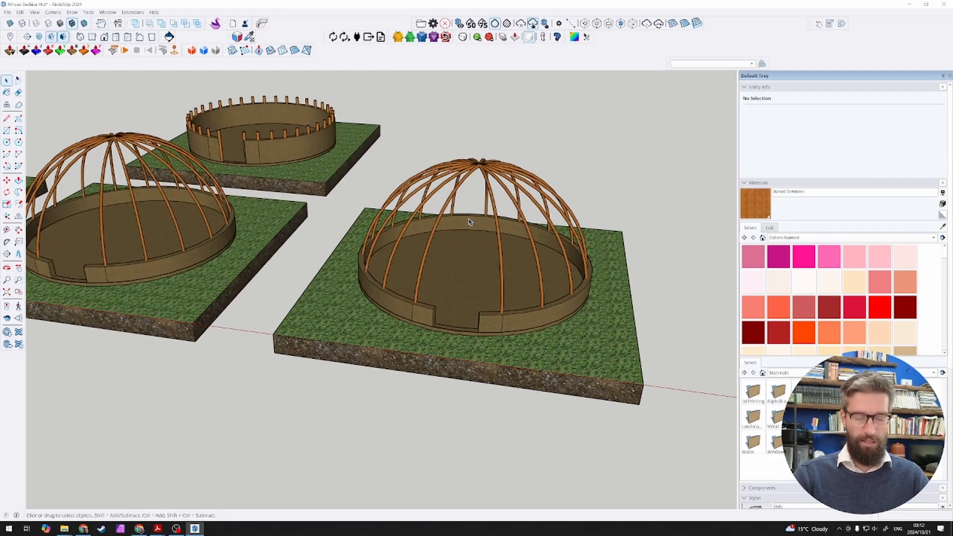
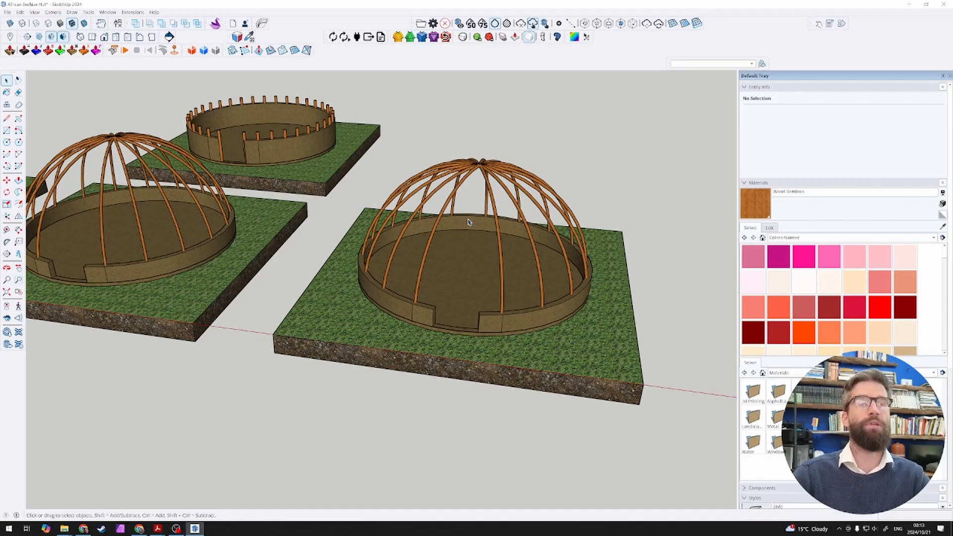
# Step: Copy the circular floor face of the last domed slab out of its group, keeping it in the same place
pyautogui.scroll(2, 576, 220)
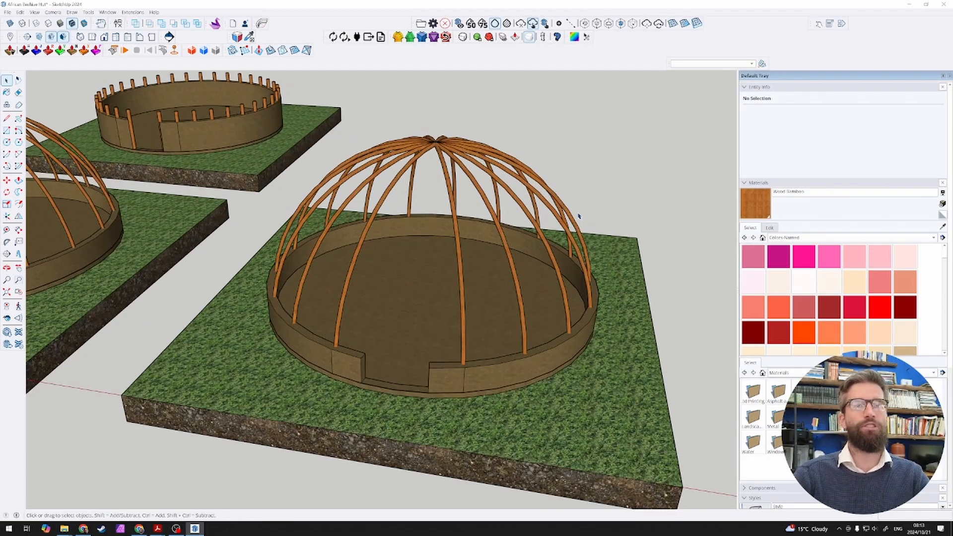
pyautogui.scroll(-3, 476, 235)
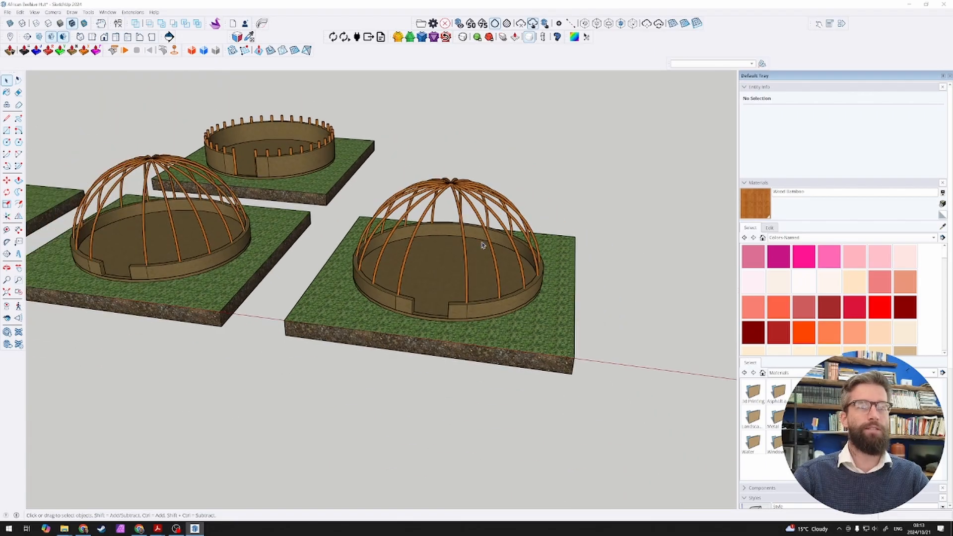
pyautogui.scroll(1, 464, 253)
pyautogui.scroll(-2, 457, 261)
pyautogui.moveTo(478, 260); pyautogui.dragTo(401, 288, button='middle')
pyautogui.scroll(2, 402, 288)
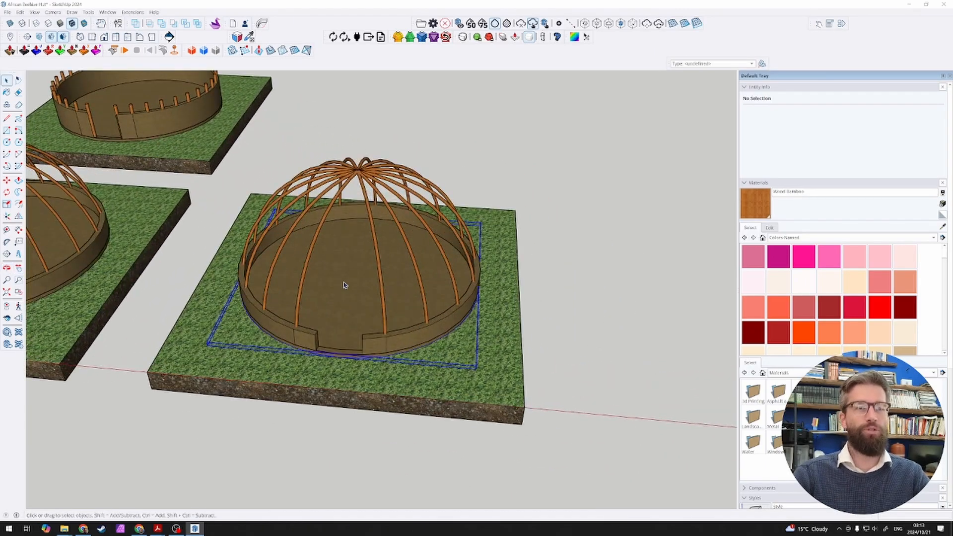
pyautogui.click(362, 284)
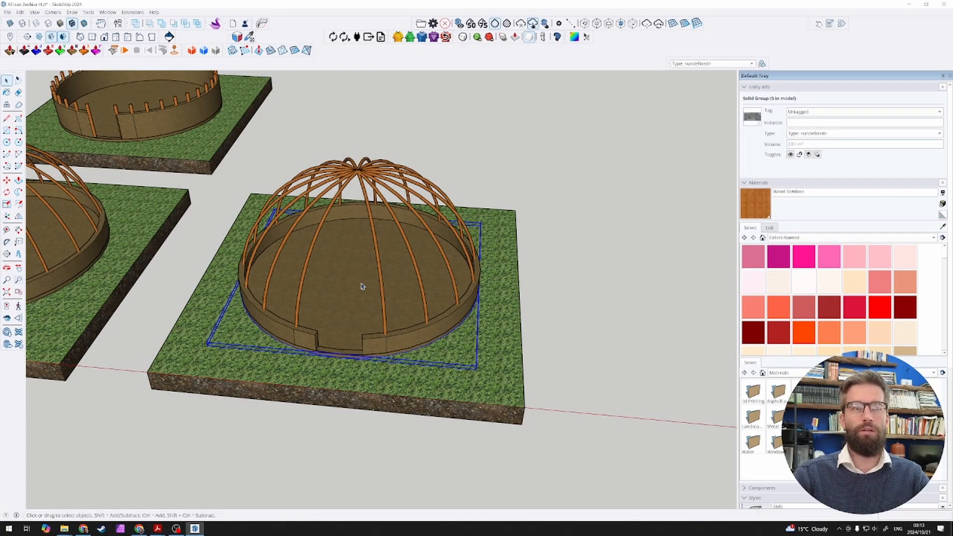
pyautogui.scroll(-2, 307, 273)
pyautogui.doubleClick(334, 291)
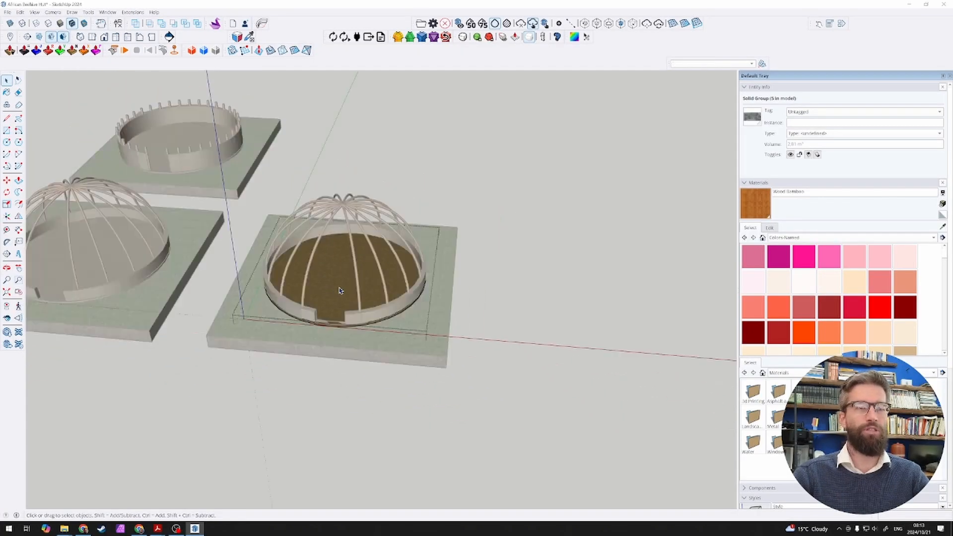
pyautogui.click(339, 290)
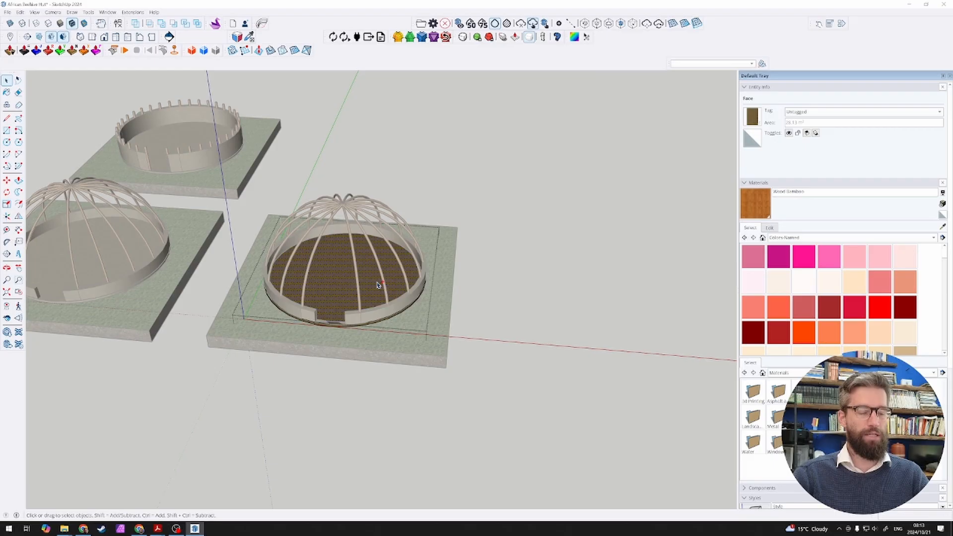
pyautogui.click(504, 303)
pyautogui.scroll(2, 518, 322)
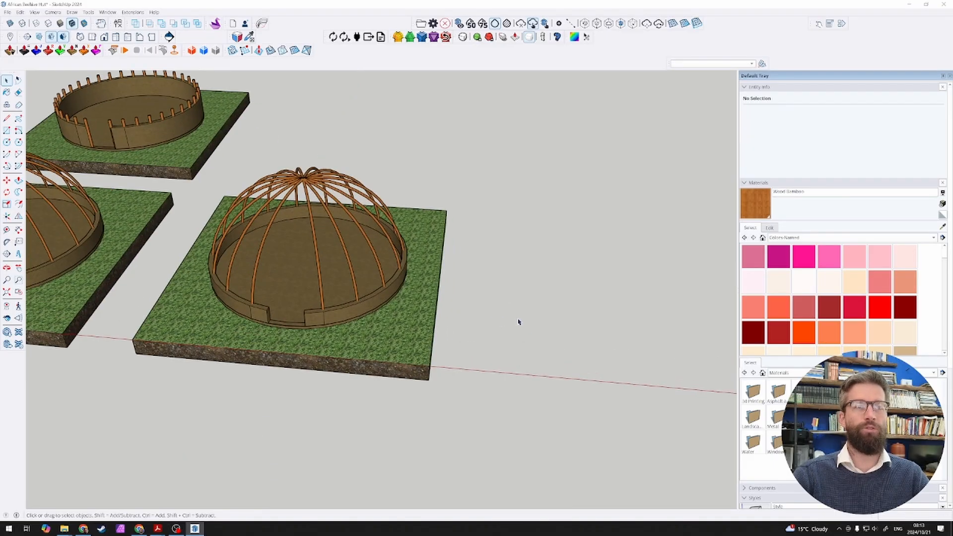
# Step: Raise the copied circular floor face 500 mm so it sits at the top of the low mud wall
pyautogui.doubleClick(278, 312)
pyautogui.scroll(3, 253, 299)
pyautogui.moveTo(439, 307); pyautogui.dragTo(390, 226, button='middle')
pyautogui.scroll(3, 483, 204)
pyautogui.press('m')
pyautogui.click(672, 258)
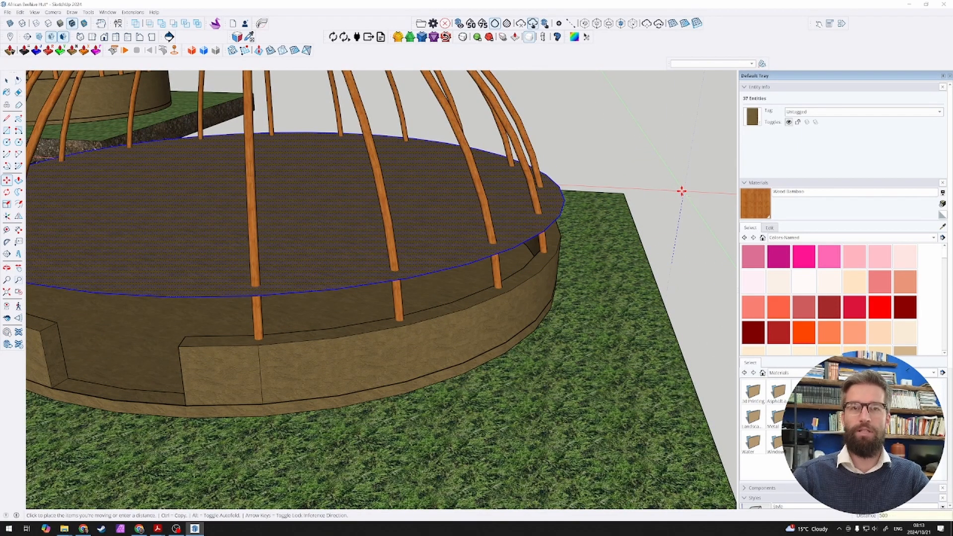
pyautogui.press('Escape')
# Step: Array the disc upward through the pole dome at 500 mm spacing, making four copies
pyautogui.scroll(-3, 651, 227)
pyautogui.scroll(-2, 653, 212)
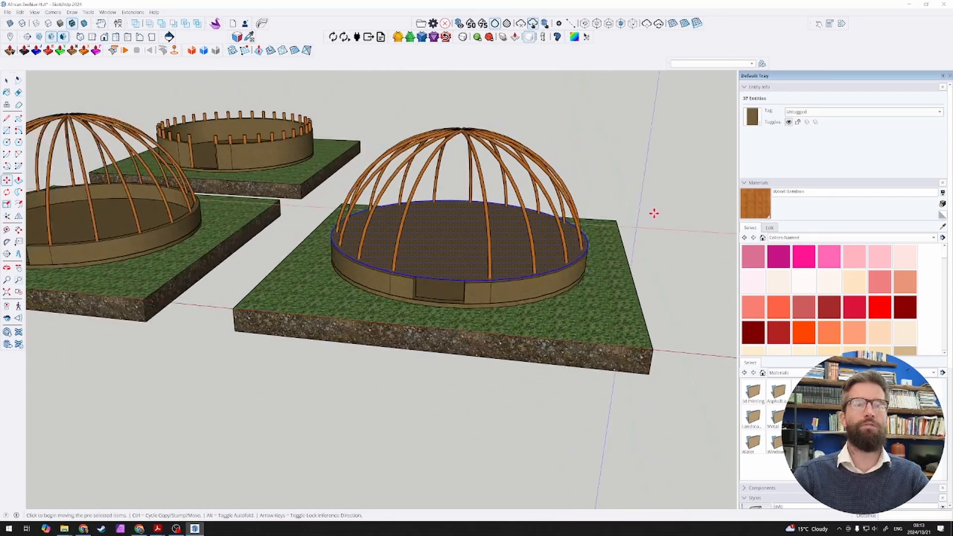
pyautogui.scroll(3, 638, 234)
pyautogui.scroll(-2, 637, 235)
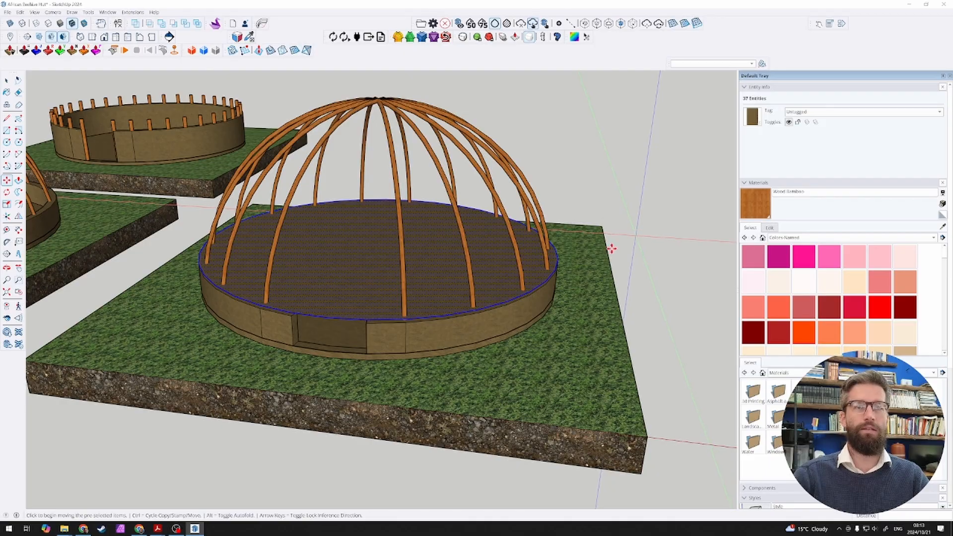
pyautogui.click(639, 237)
pyautogui.press('ctrl')
pyautogui.write('500')
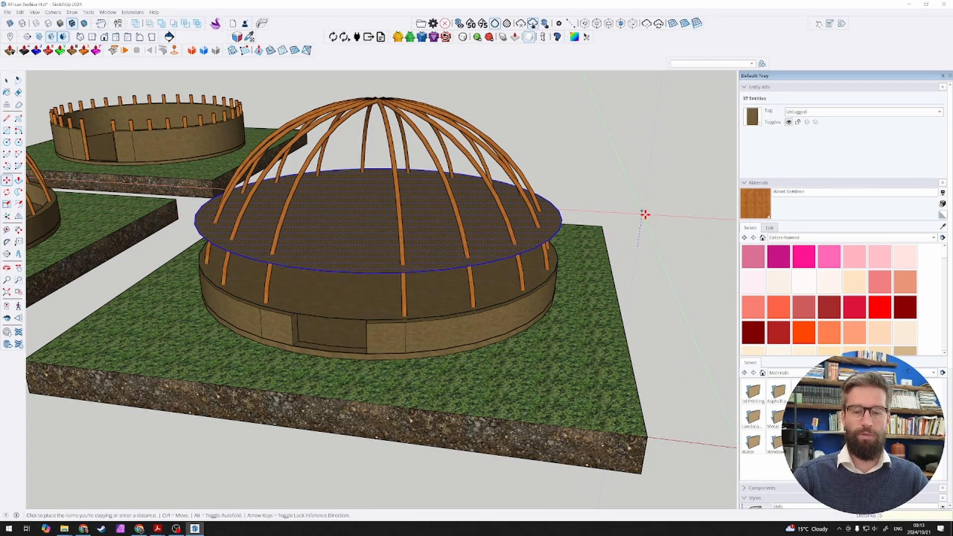
pyautogui.press('Return')
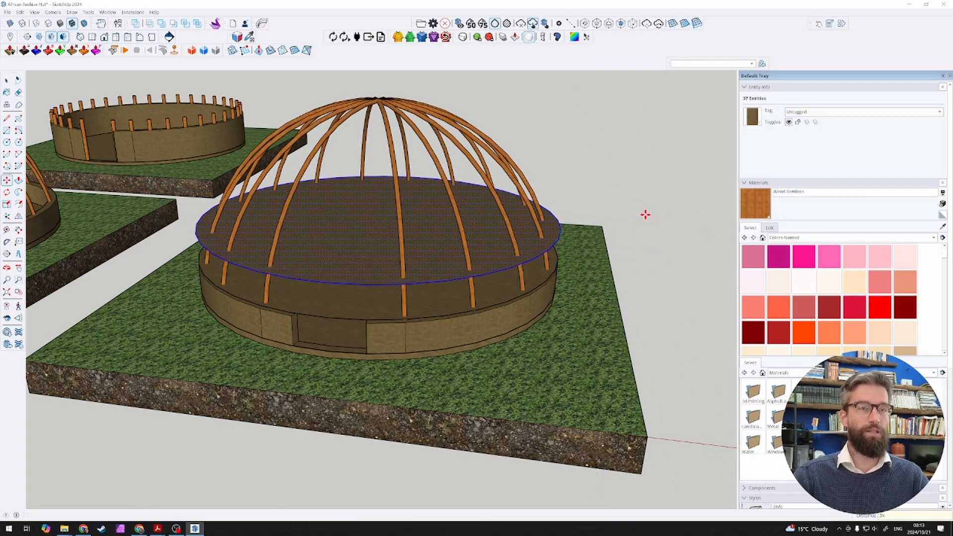
pyautogui.write('3x')
pyautogui.press('Return')
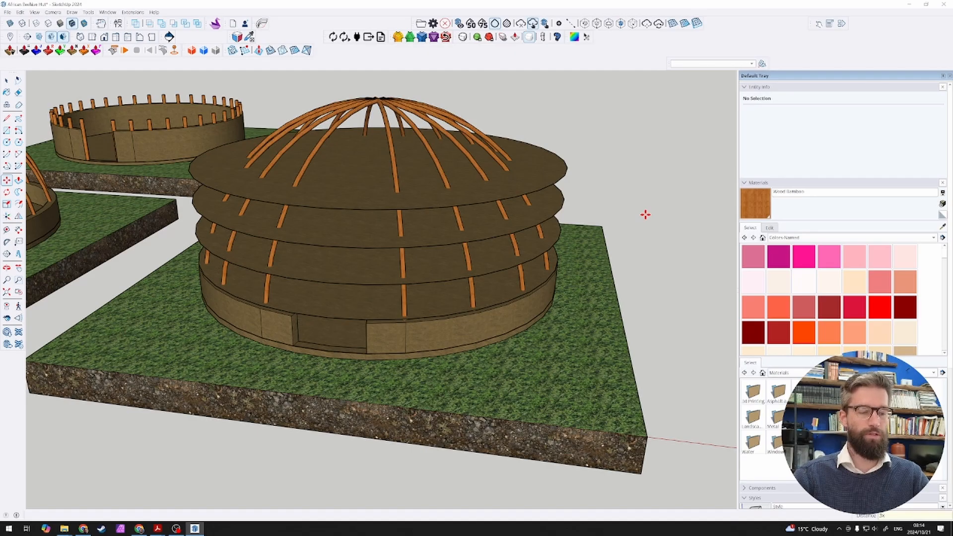
pyautogui.press('Return')
pyautogui.press('space')
# Step: Offset the uppermost disc's edge inward about 1429 mm to the points where the curved poles cross it
pyautogui.moveTo(581, 134); pyautogui.dragTo(552, 276, button='middle')
pyautogui.click(361, 200)
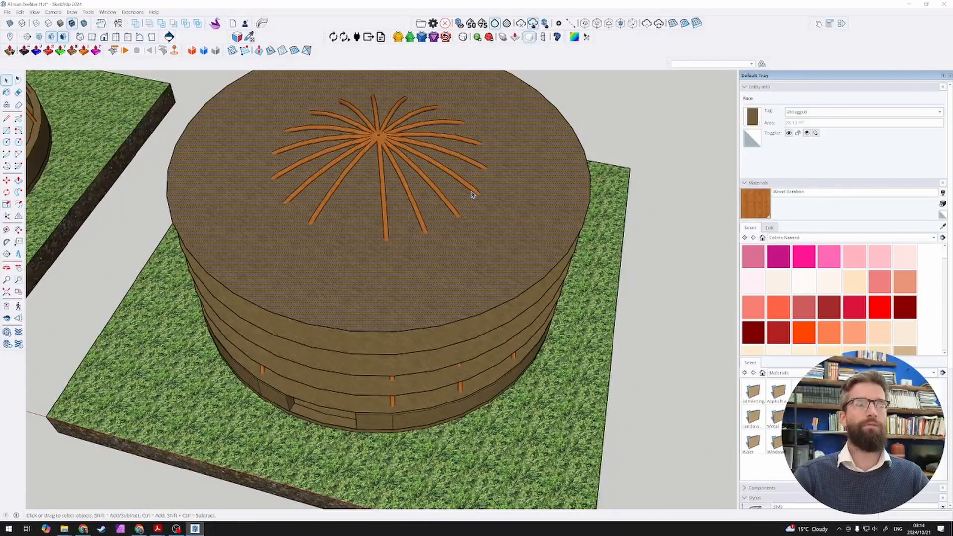
pyautogui.press('f')
pyautogui.click(589, 182)
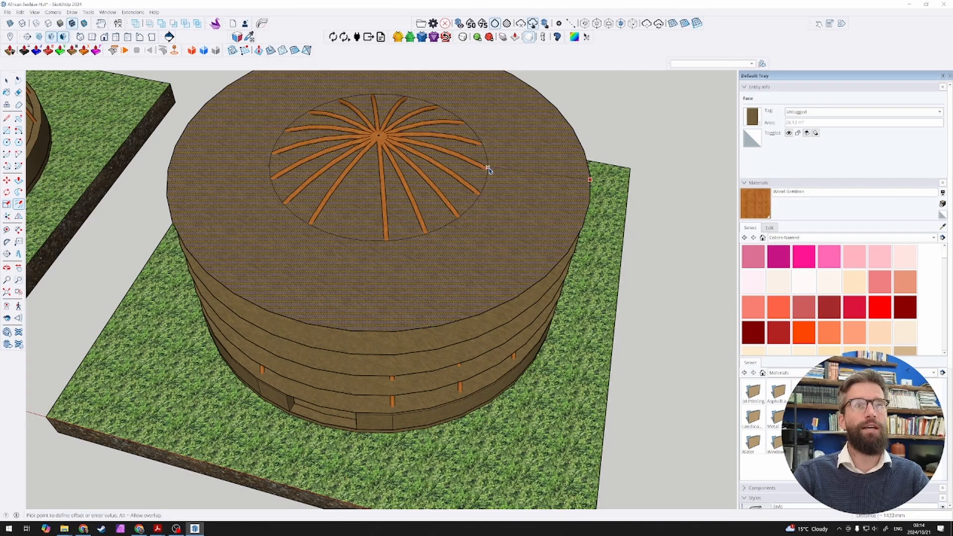
pyautogui.scroll(2, 489, 168)
pyautogui.scroll(5, 489, 168)
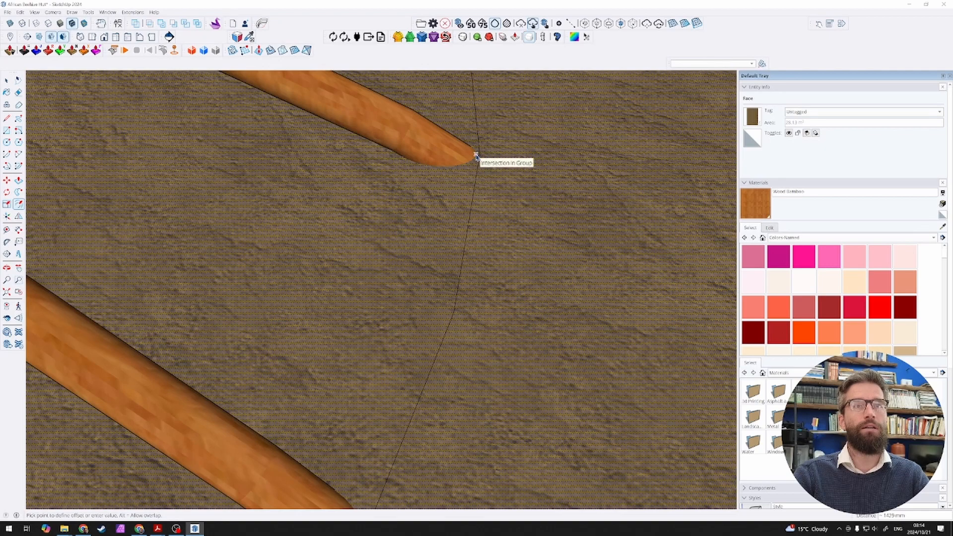
pyautogui.click(476, 157)
# Step: Delete the outer ring of the uppermost disc, keeping the circle inside the poles
pyautogui.scroll(-8, 504, 187)
pyautogui.moveTo(521, 210); pyautogui.dragTo(567, 185, button='middle')
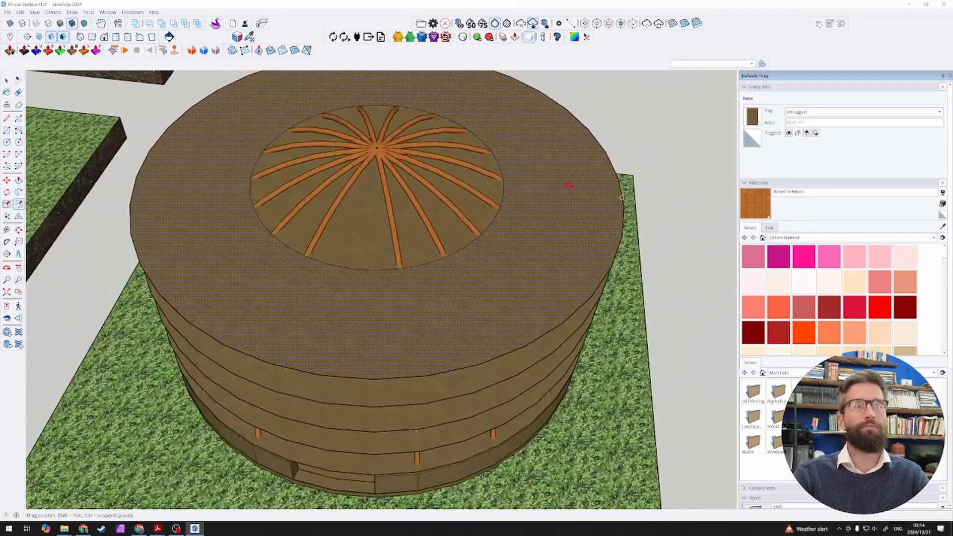
pyautogui.press('space')
pyautogui.moveTo(384, 255); pyautogui.dragTo(411, 237, button='middle')
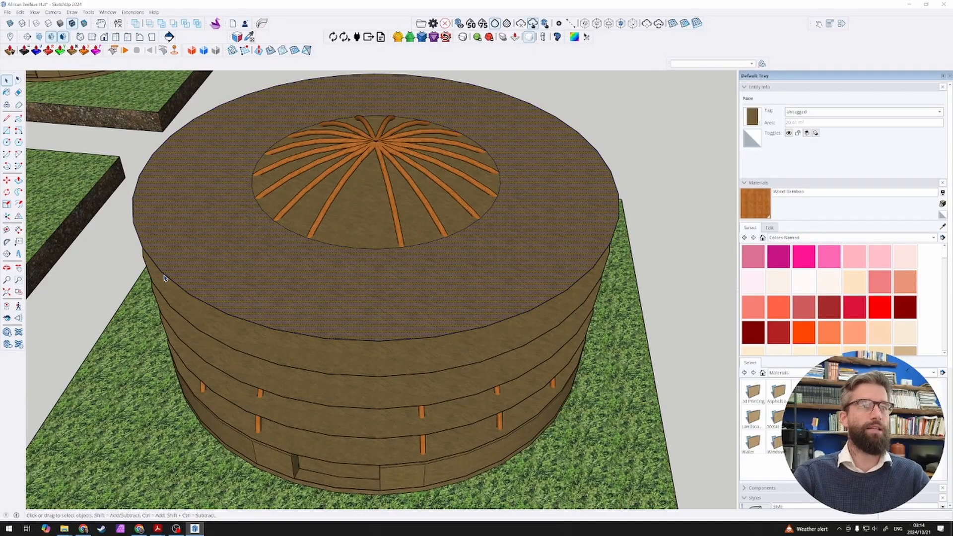
pyautogui.press('Escape')
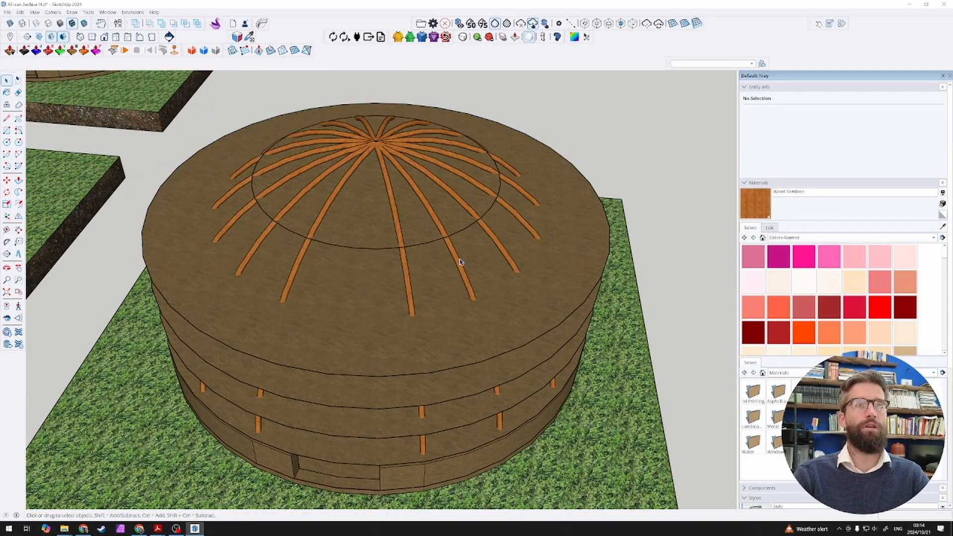
# Step: Examine how the trimmed uppermost disc meets the curved poles around its edge
pyautogui.moveTo(462, 262); pyautogui.dragTo(350, 218, button='middle')
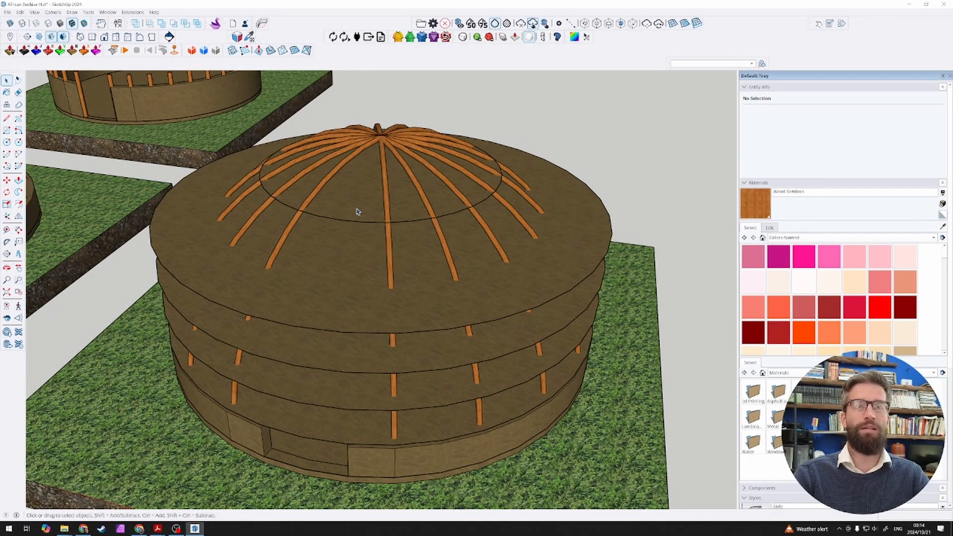
pyautogui.click(354, 201)
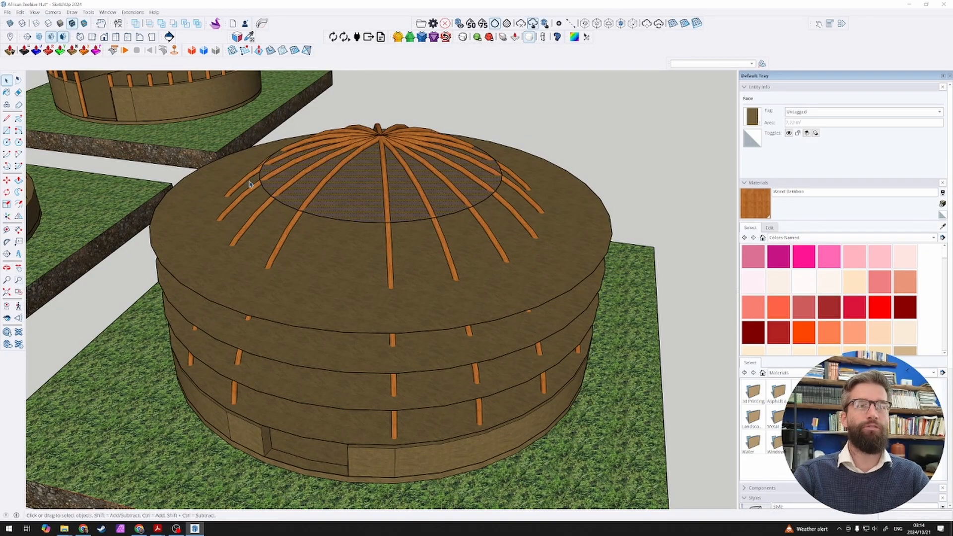
pyautogui.scroll(6, 500, 186)
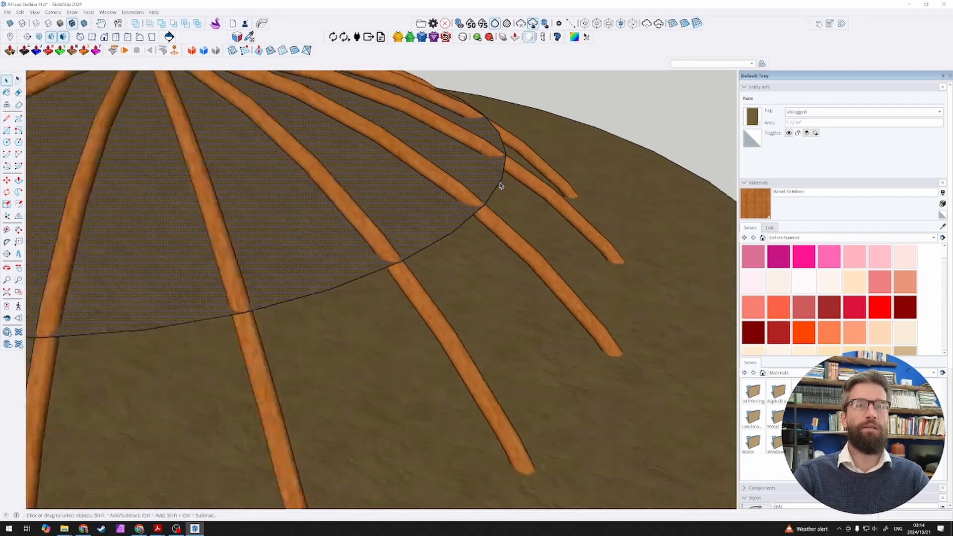
pyautogui.scroll(-5, 501, 185)
pyautogui.scroll(-3, 431, 197)
pyautogui.moveTo(272, 204)
pyautogui.mouseDown(button='middle')
pyautogui.moveTo(307, 150)
pyautogui.moveTo(300, 210)
pyautogui.mouseUp(button='middle')
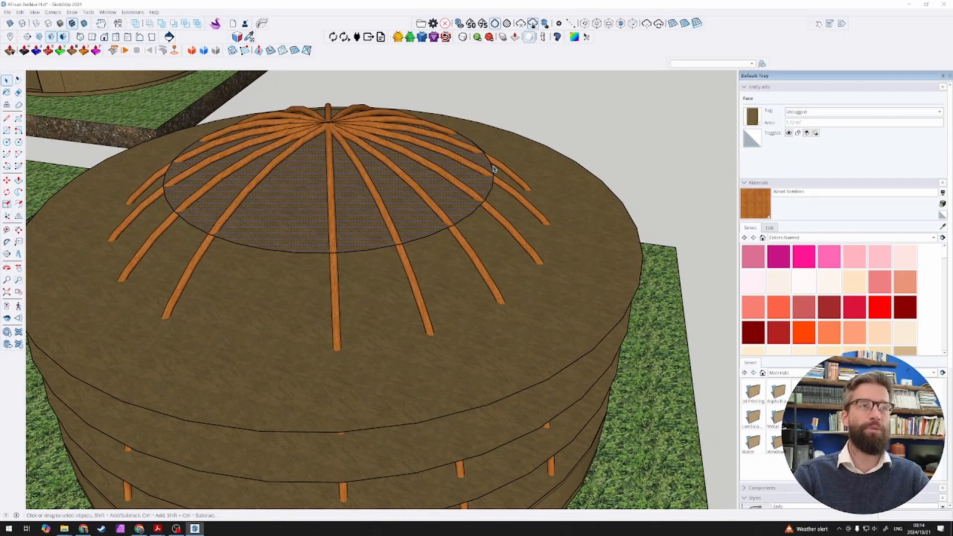
pyautogui.scroll(-2, 293, 184)
pyautogui.scroll(2, 451, 263)
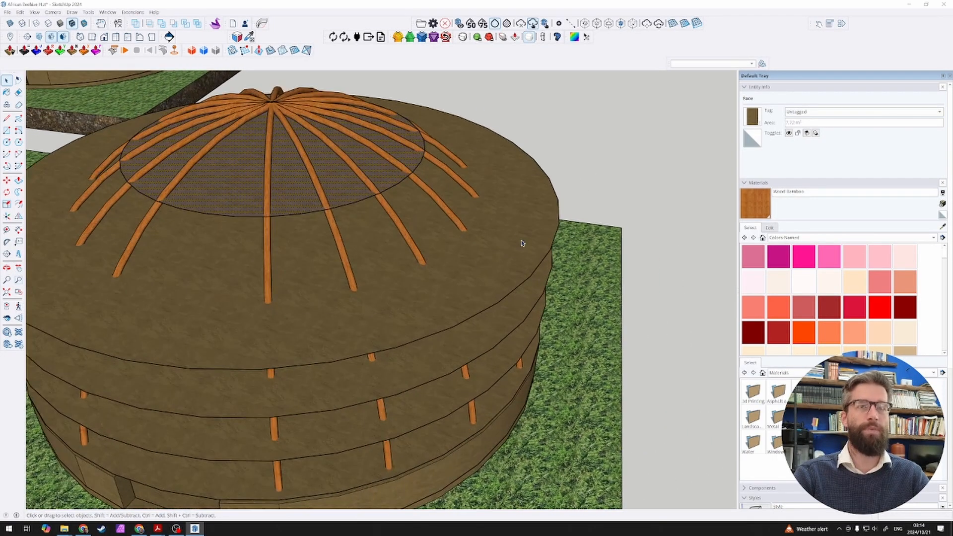
# Step: Offset the second-highest disc's edge inward about 829 mm to the poles and delete its outer ring
pyautogui.click(523, 243)
pyautogui.press('f')
pyautogui.click(557, 232)
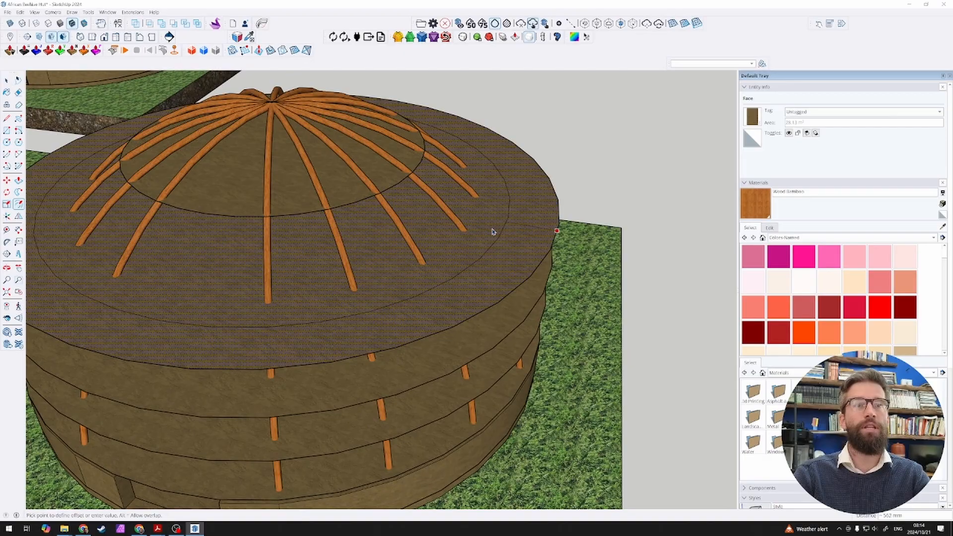
pyautogui.click(466, 232)
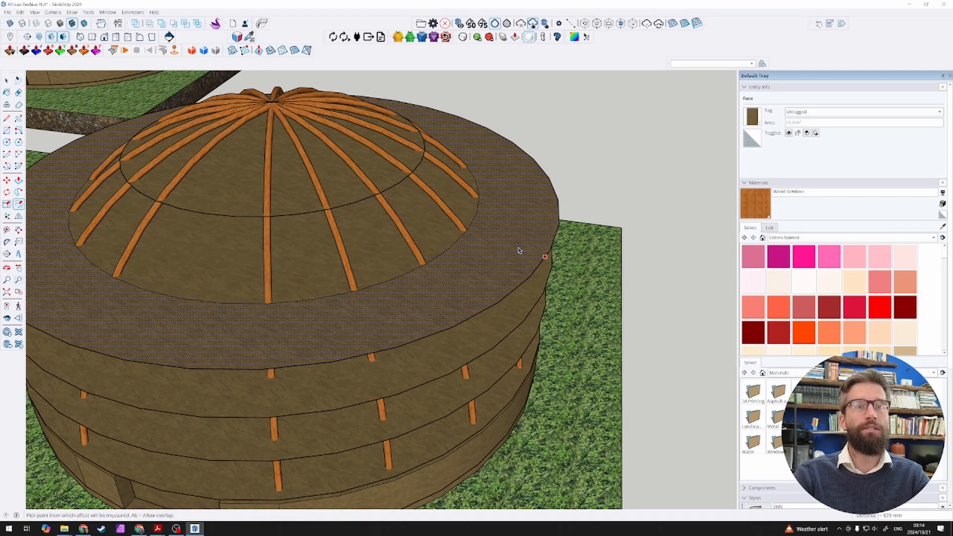
pyautogui.press('space')
pyautogui.hotkey('ctrl', 'z')
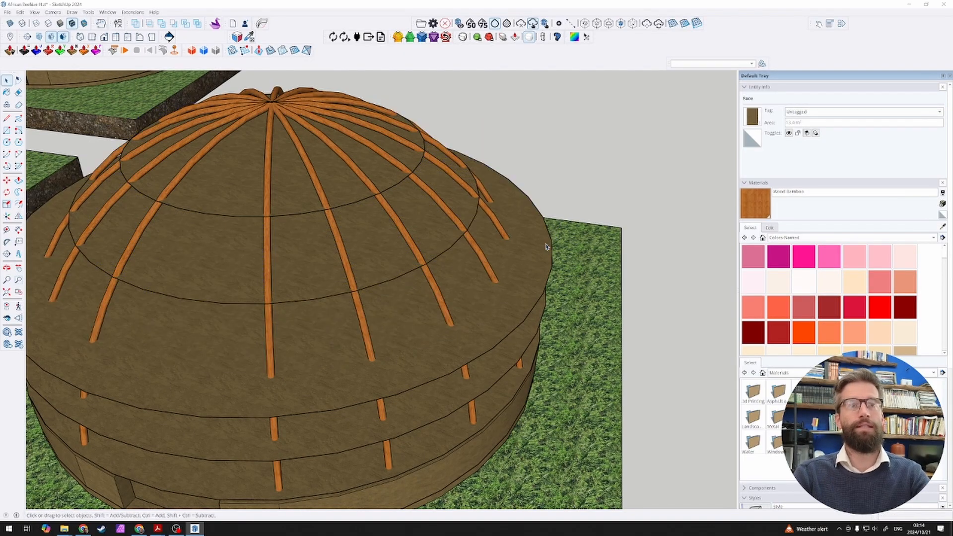
# Step: Trim the third disc from the apex to the poles by offsetting its edge inward and removing the outer ring
pyautogui.press('f')
pyautogui.click(542, 295)
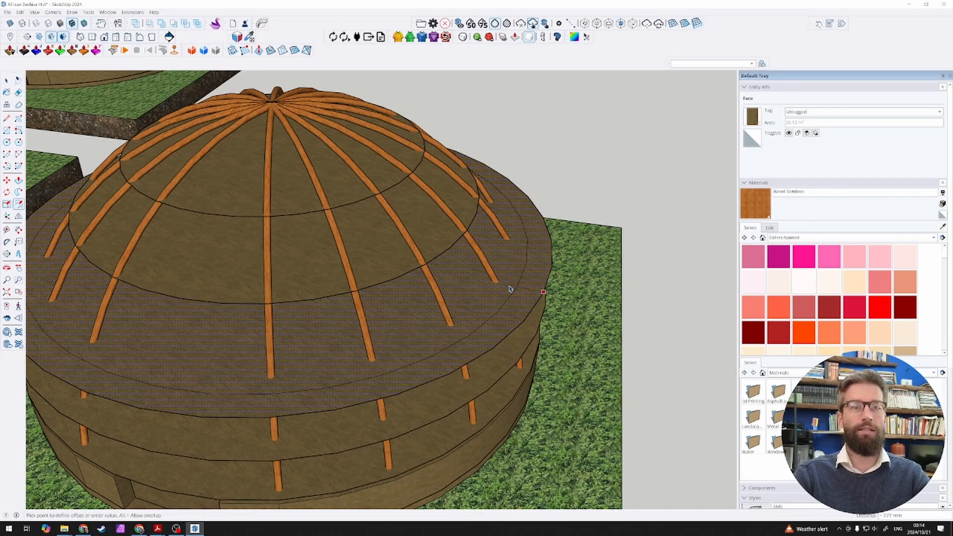
pyautogui.click(543, 300)
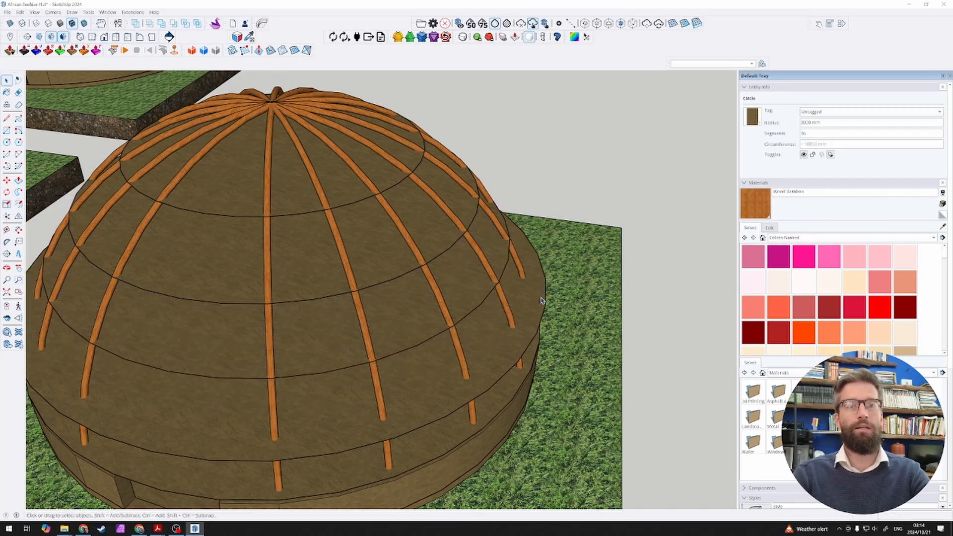
pyautogui.press('space')
# Step: Offset the edge of the disc just above wall level inward to the poles and delete its outer ring
pyautogui.scroll(3, 532, 325)
pyautogui.click(533, 325)
pyautogui.press('f')
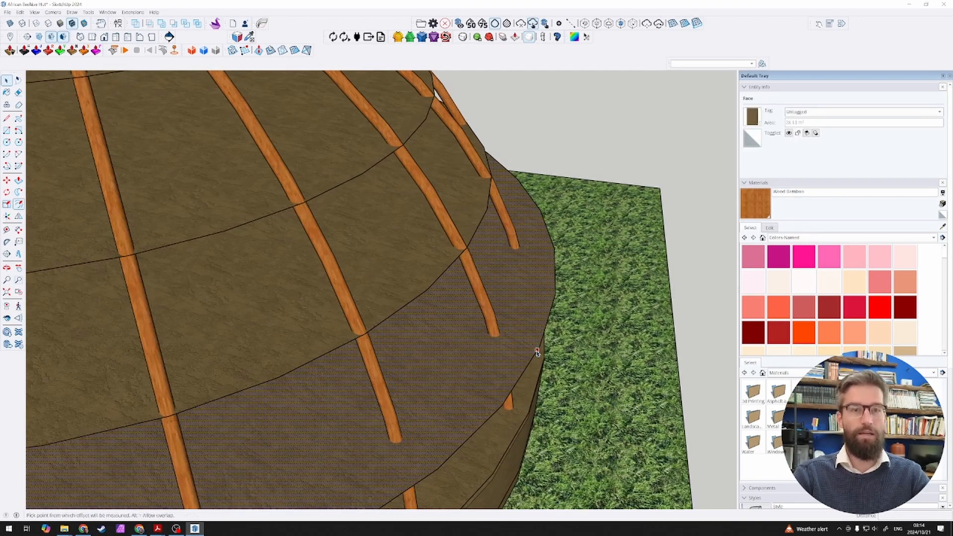
pyautogui.click(539, 346)
pyautogui.click(499, 335)
pyautogui.press('space')
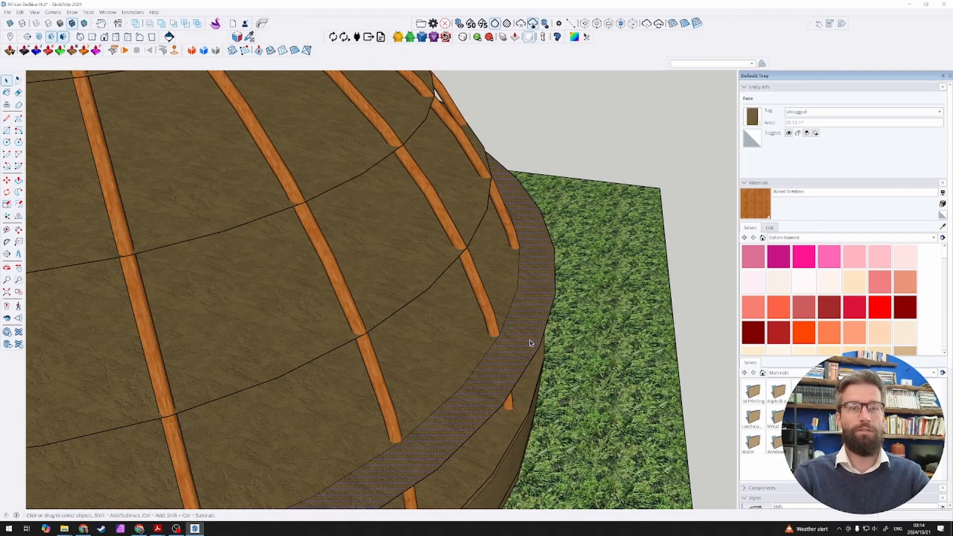
pyautogui.press('Delete')
pyautogui.click(542, 347)
# Step: Trim the disc at the top of the low wall to the pole line with an inward offset of its edge
pyautogui.scroll(-3, 542, 348)
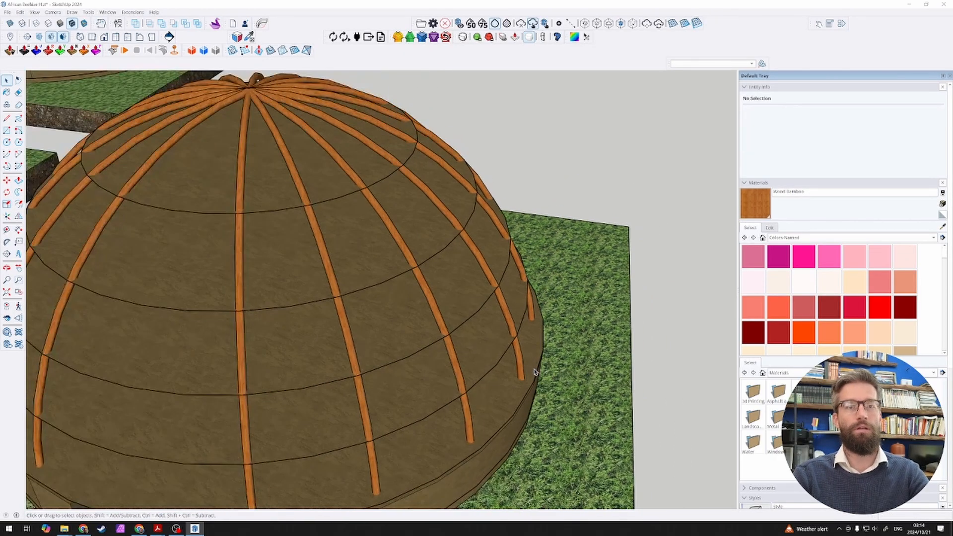
pyautogui.scroll(4, 535, 375)
pyautogui.scroll(2, 535, 387)
pyautogui.click(535, 385)
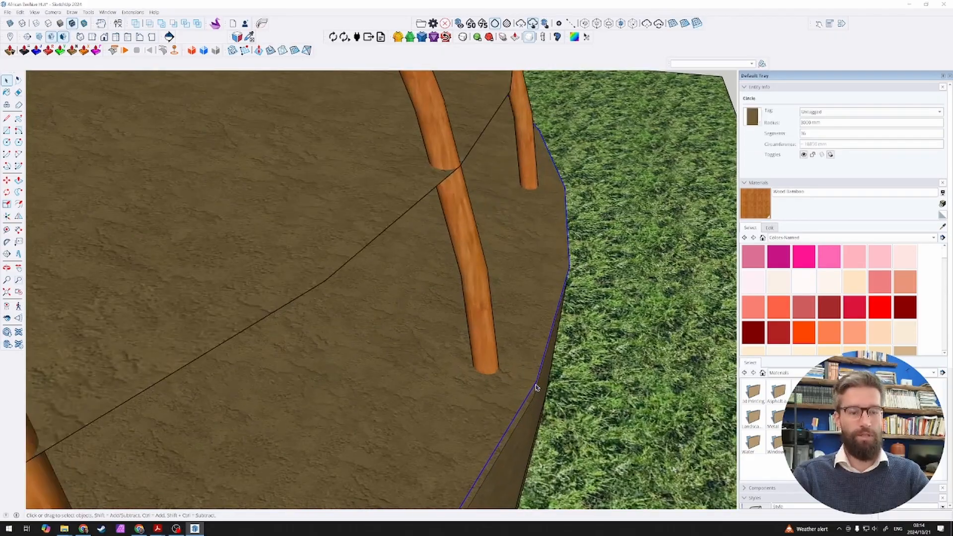
pyautogui.press('f')
pyautogui.click(536, 385)
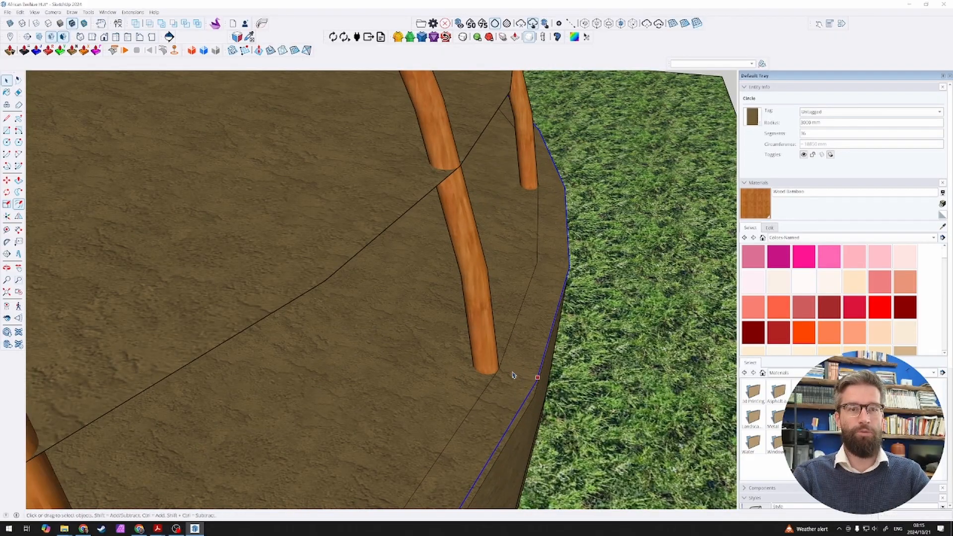
pyautogui.click(540, 378)
pyautogui.press('space')
pyautogui.scroll(-6, 515, 347)
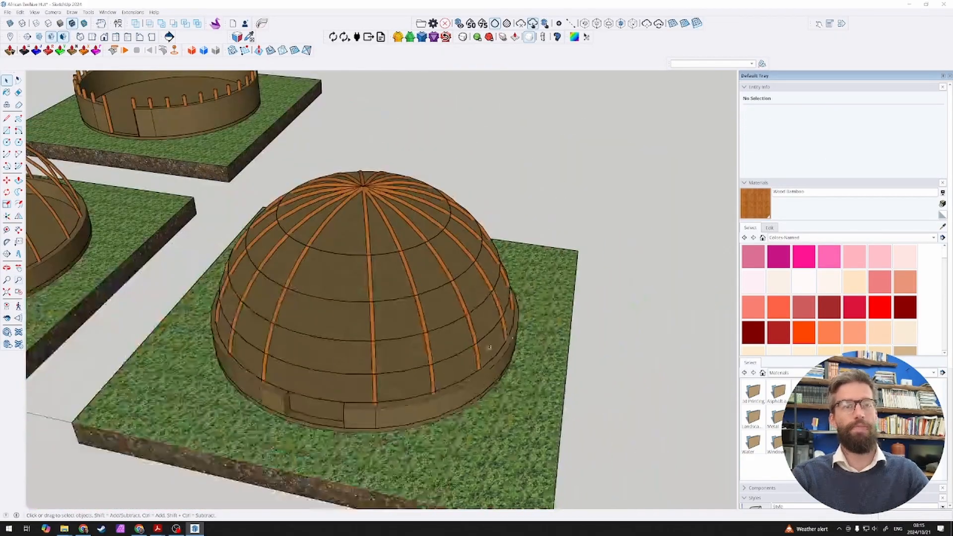
# Step: Delete the leftover outer pieces and all disc faces inside the last dome, keeping only their circular edges around the poles
pyautogui.moveTo(514, 347); pyautogui.dragTo(508, 322, button='middle')
pyautogui.press('Delete')
pyautogui.scroll(3, 319, 296)
pyautogui.click(342, 277)
pyautogui.press('Delete')
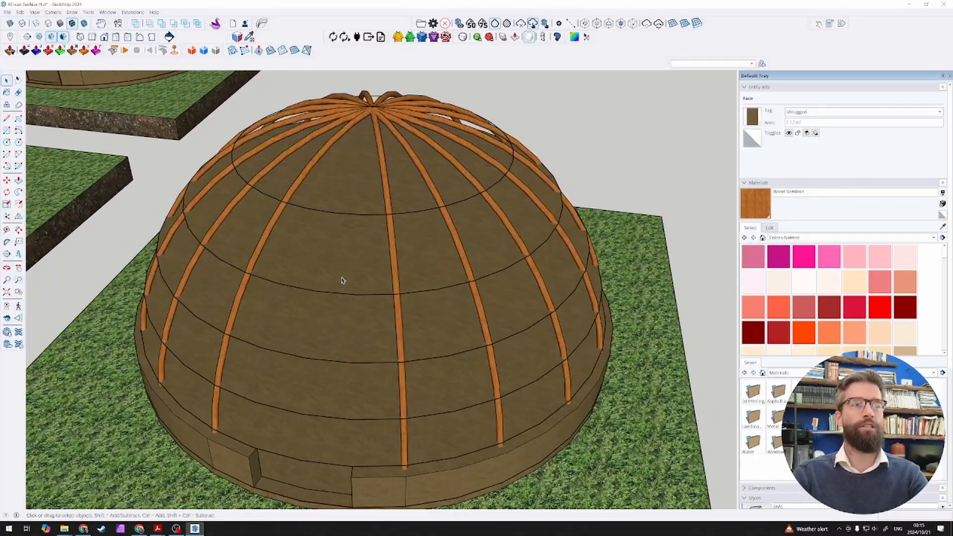
pyautogui.click(321, 326)
pyautogui.press('Delete')
pyautogui.click(309, 382)
pyautogui.press('Delete')
pyautogui.press('Delete')
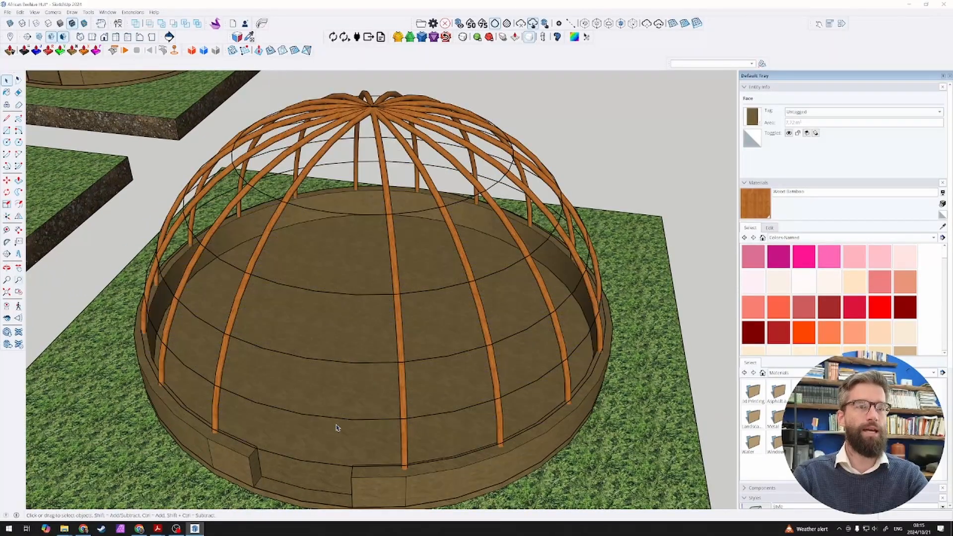
# Step: Inspect the circular edges around the poles and select the topmost ring to check its properties
pyautogui.moveTo(297, 421); pyautogui.dragTo(316, 287, button='middle')
pyautogui.moveTo(274, 283); pyautogui.dragTo(449, 363)
pyautogui.press('space')
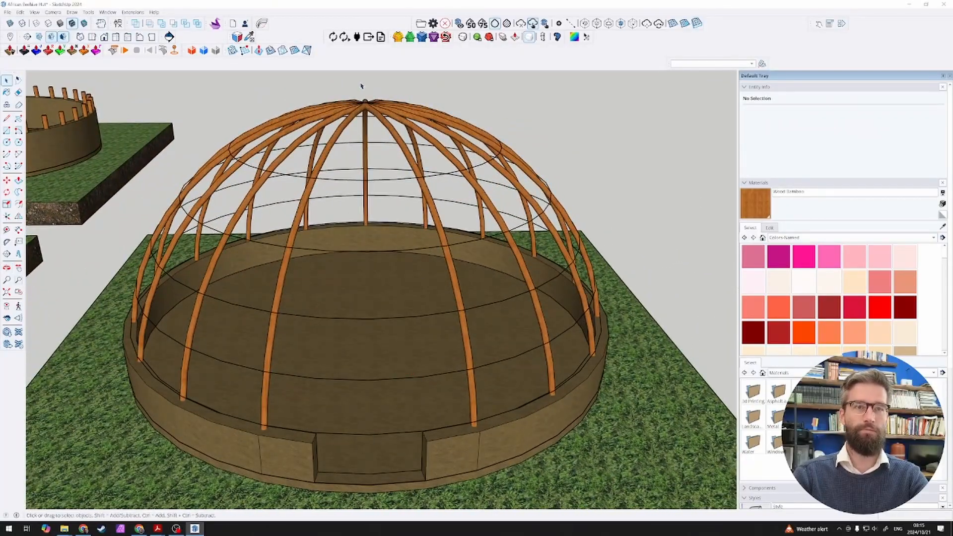
pyautogui.click(345, 182)
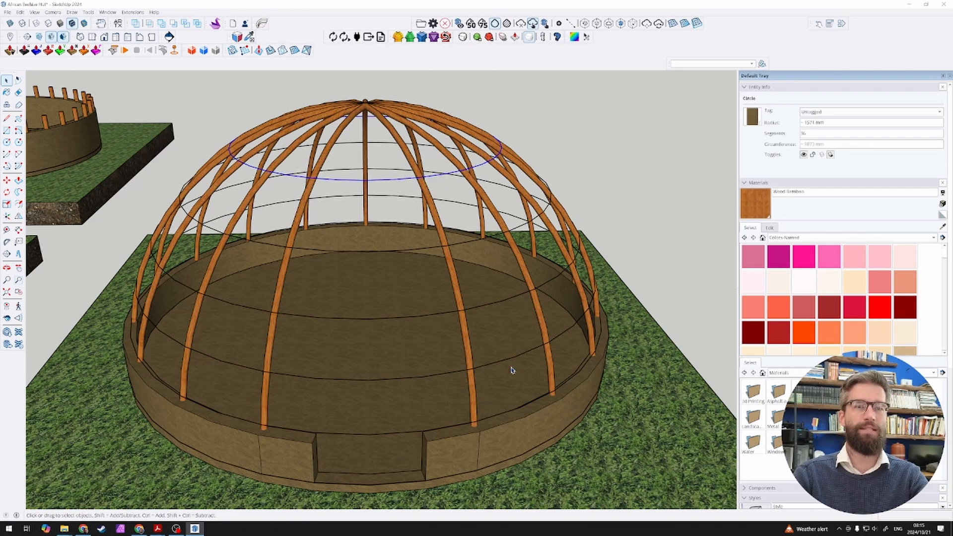
pyautogui.scroll(-4, 299, 227)
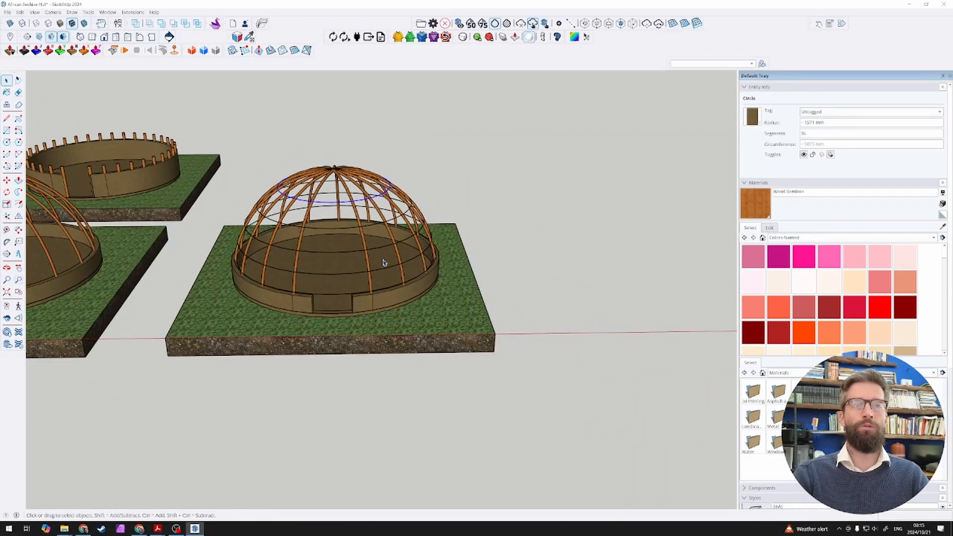
pyautogui.scroll(2, 245, 256)
pyautogui.scroll(-4, 248, 256)
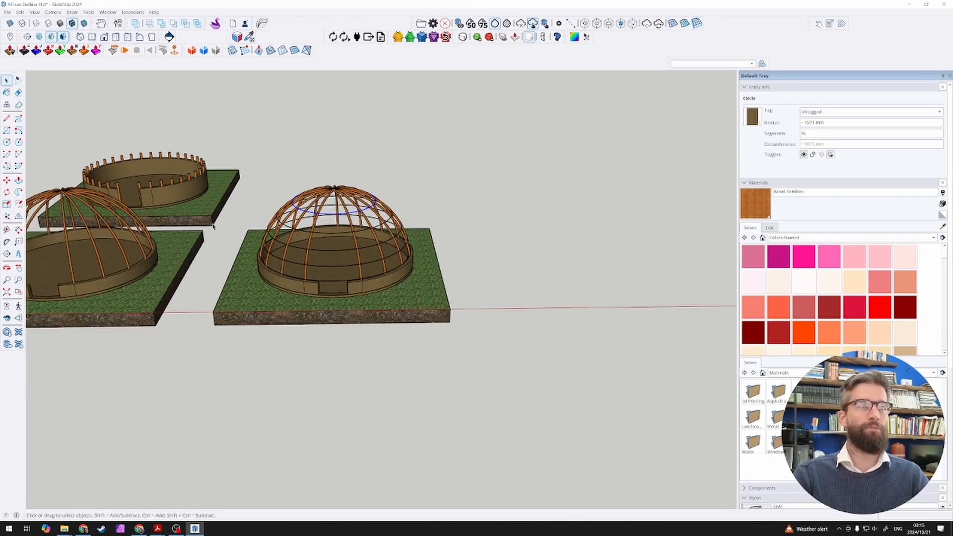
# Step: Copy the whole last slab and dome along the red axis to the next position in the row, matching the slab spacing
pyautogui.moveTo(212, 226); pyautogui.dragTo(224, 192, button='middle')
pyautogui.moveTo(199, 191); pyautogui.dragTo(481, 384)
pyautogui.press('m')
pyautogui.moveTo(510, 373); pyautogui.dragTo(472, 361, button='middle')
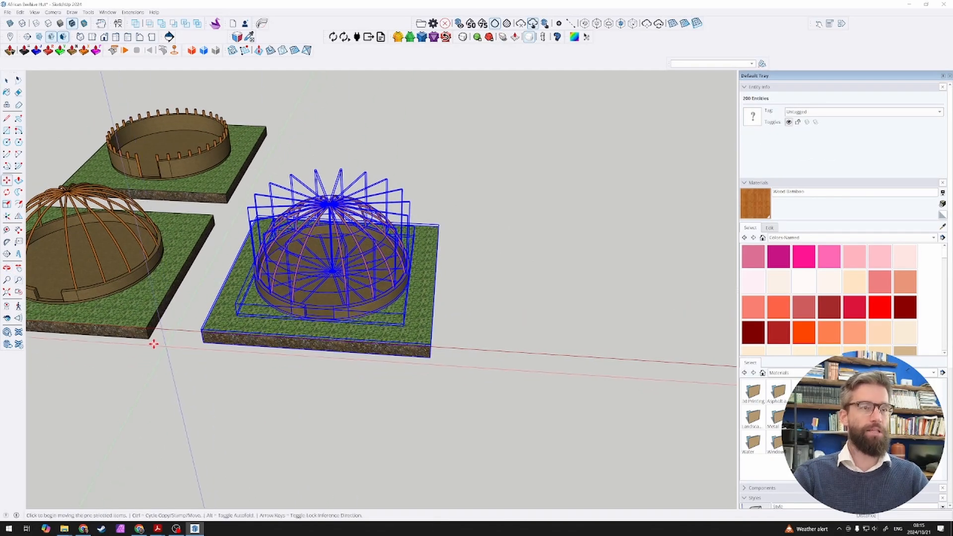
pyautogui.click(149, 338)
pyautogui.press('ctrl')
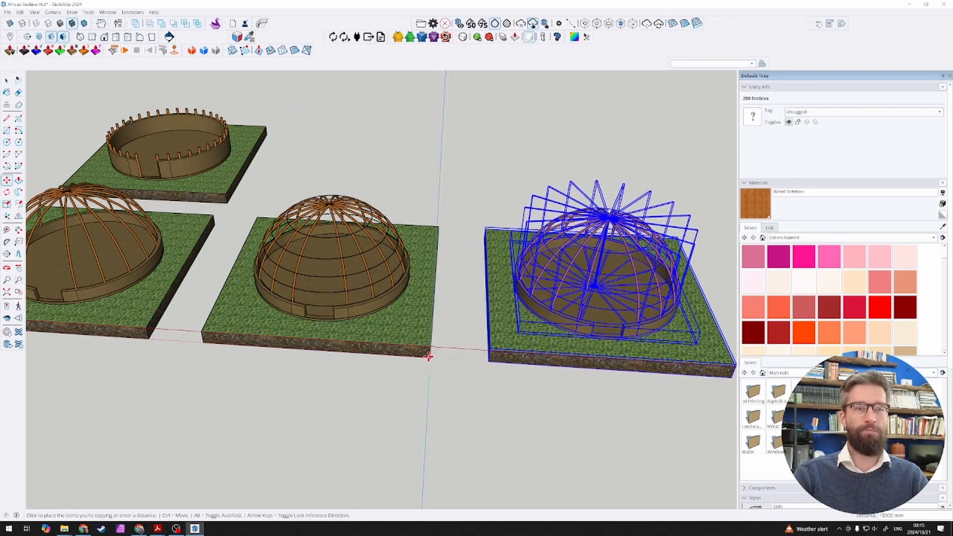
pyautogui.click(430, 357)
pyautogui.press('space')
pyautogui.click(421, 381)
# Step: Review the row of construction stages from the bare slabs to the newly copied dome
pyautogui.scroll(-3, 423, 379)
pyautogui.scroll(3, 664, 354)
pyautogui.moveTo(663, 354); pyautogui.dragTo(319, 241, button='middle')
pyautogui.scroll(6, 149, 124)
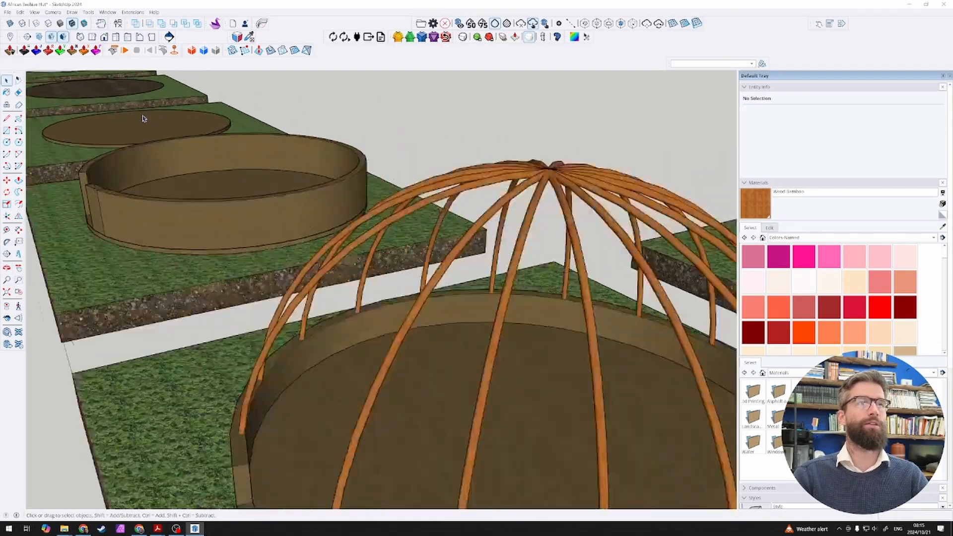
pyautogui.scroll(-1, 188, 202)
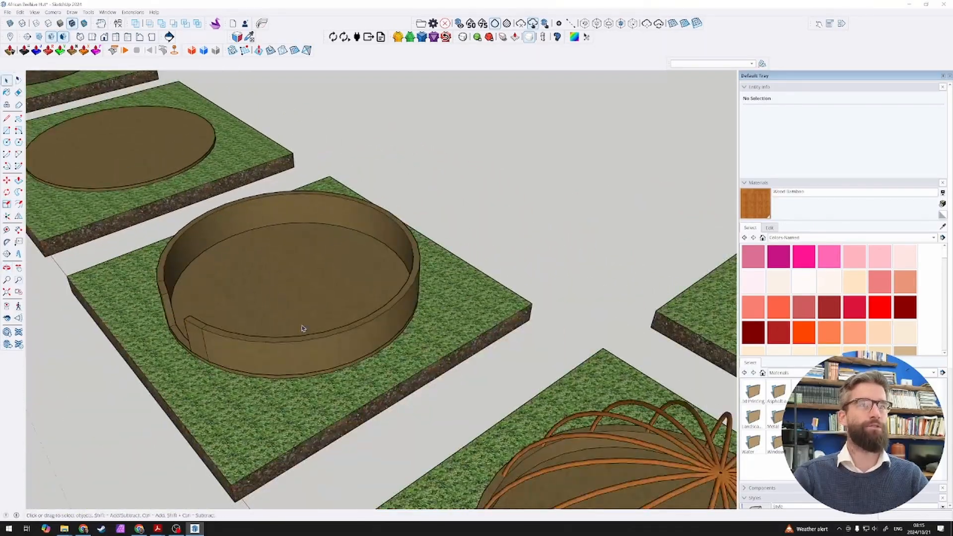
pyautogui.scroll(-2, 242, 294)
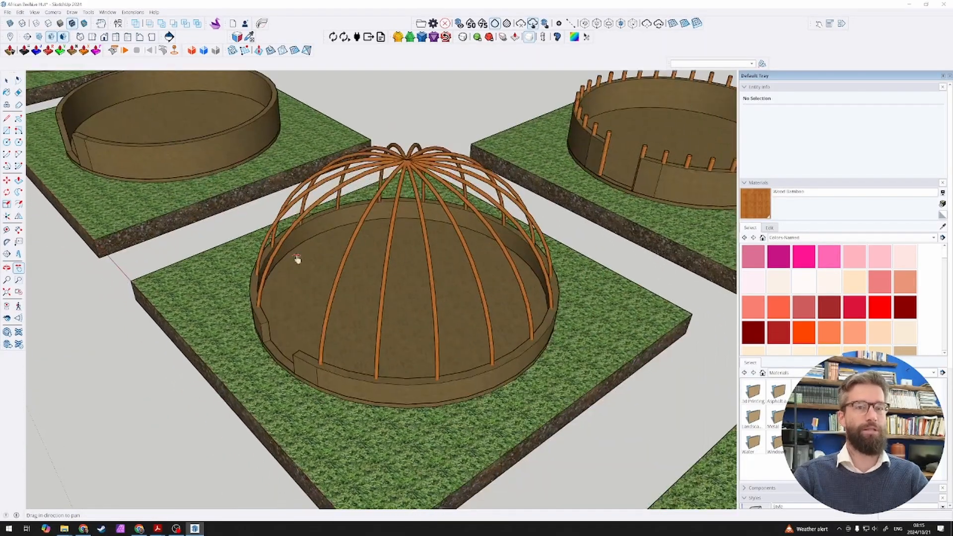
pyautogui.keyDown('shift'); pyautogui.moveTo(408, 328); pyautogui.dragTo(266, 211, button='middle'); pyautogui.keyUp('shift')
pyautogui.scroll(-3, 268, 213)
pyautogui.keyDown('shift'); pyautogui.moveTo(481, 255); pyautogui.dragTo(471, 226, button='middle'); pyautogui.keyUp('shift')
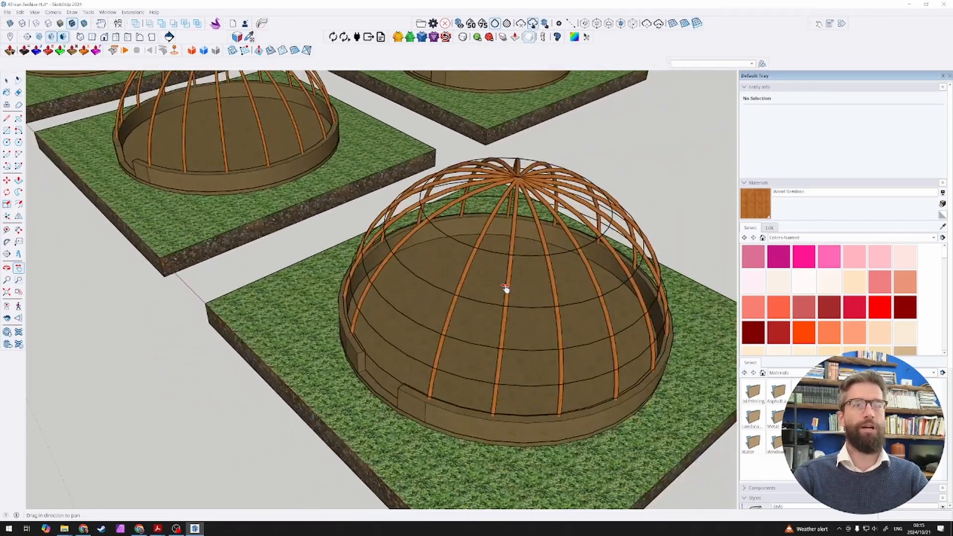
pyautogui.scroll(-6, 396, 379)
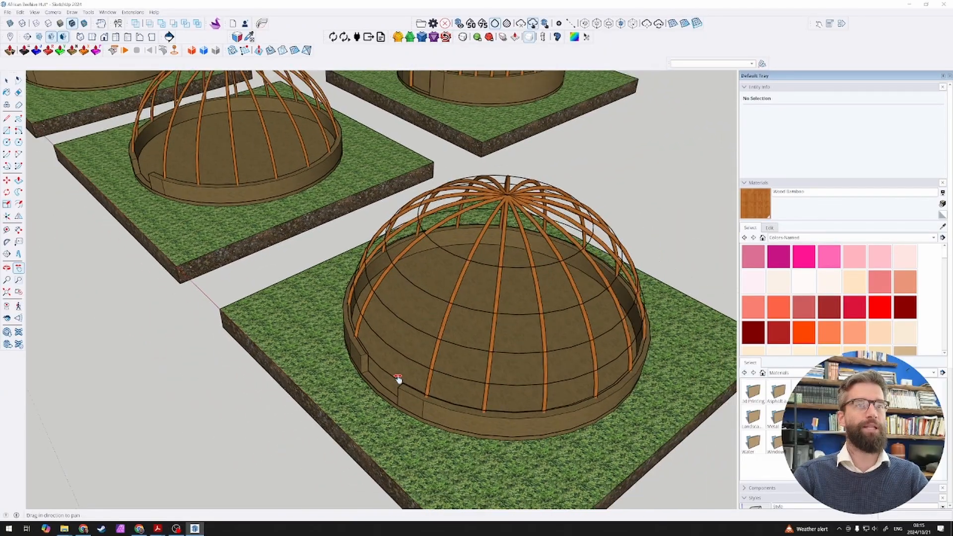
pyautogui.moveTo(470, 398); pyautogui.dragTo(241, 218)
pyautogui.scroll(2, 403, 354)
pyautogui.press('space')
pyautogui.scroll(-3, 327, 308)
pyautogui.scroll(1, 441, 350)
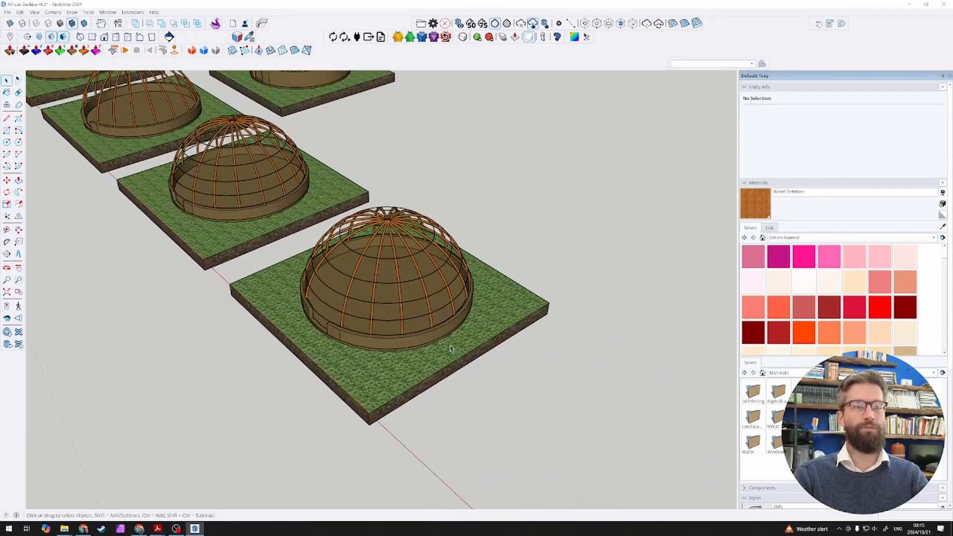
pyautogui.scroll(-3, 455, 358)
pyautogui.scroll(5, 455, 298)
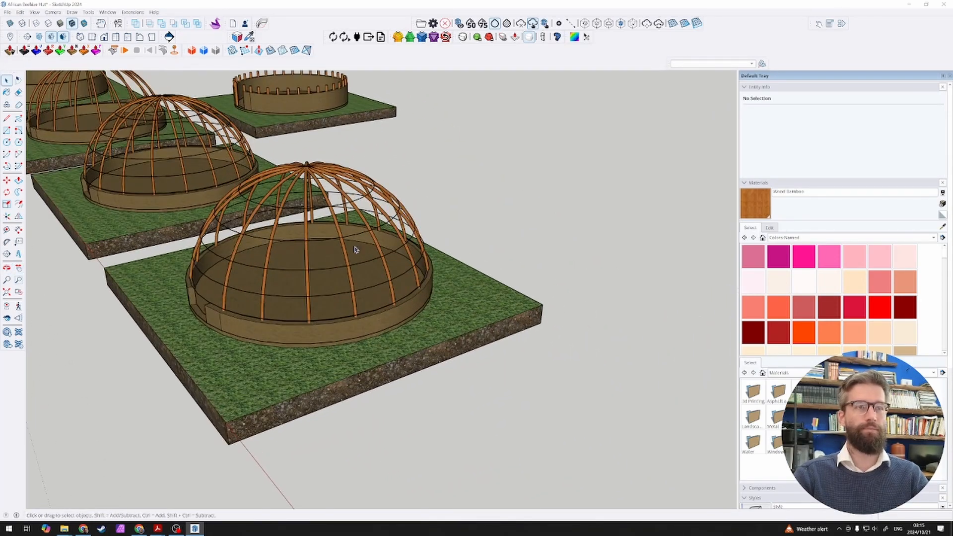
pyautogui.scroll(-3, 419, 238)
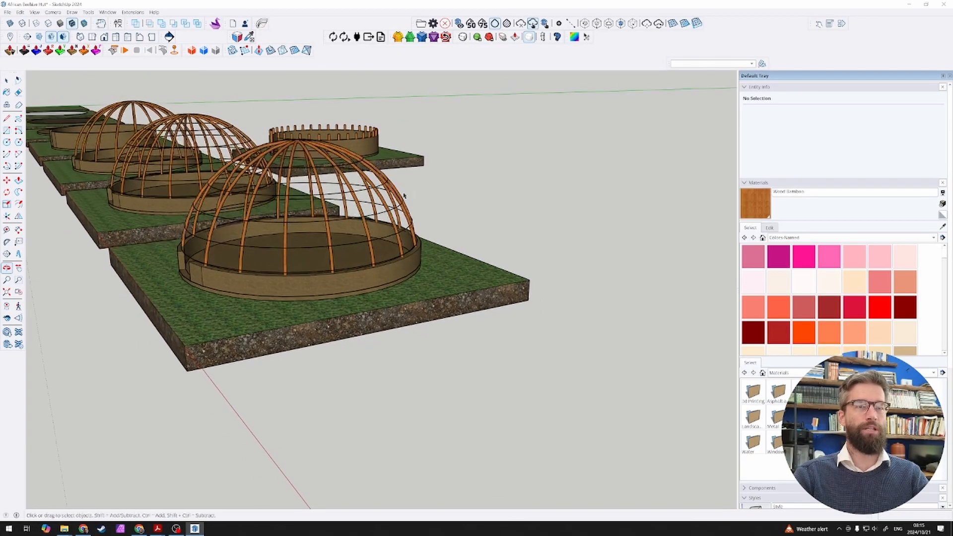
# Step: Draw an upright rectangle 2750 mm wide and about 2629 mm high on the edge of the last slab's grass surface
pyautogui.press('r')
pyautogui.click(493, 285)
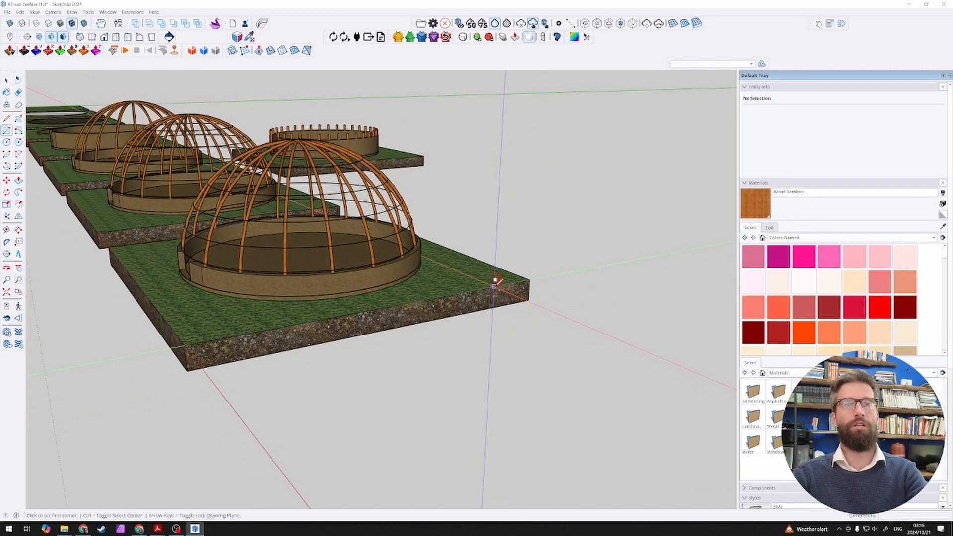
pyautogui.write('2750,2')
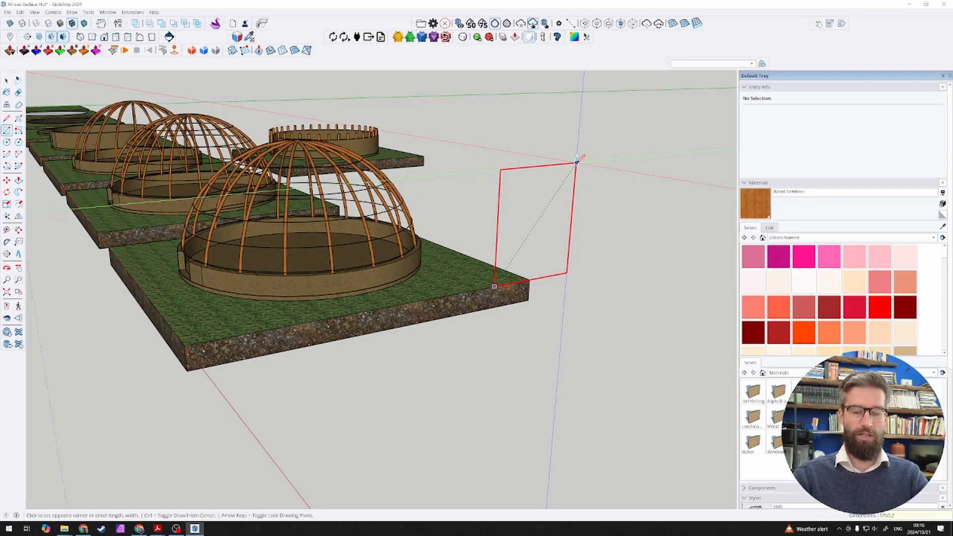
pyautogui.write('750')
pyautogui.press('Return')
pyautogui.press('space')
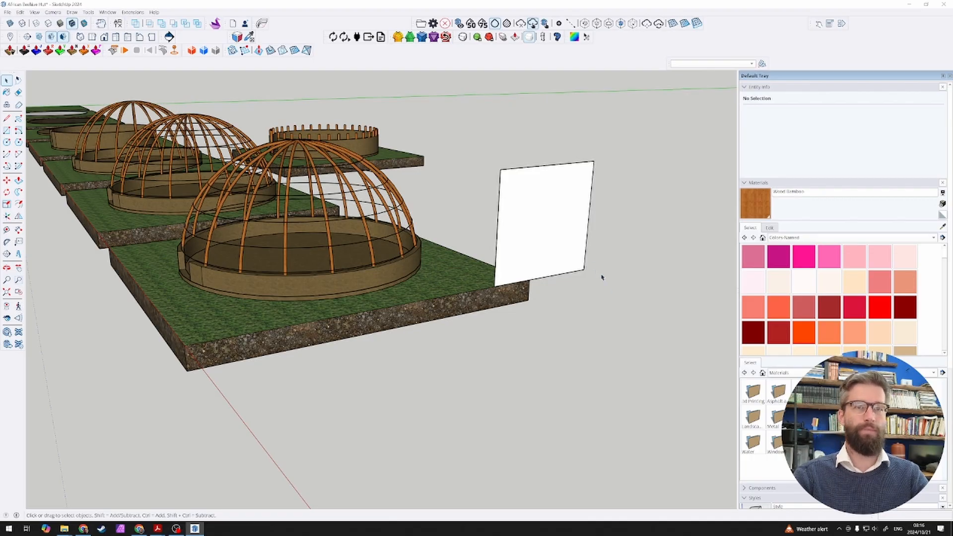
# Step: Check the upright rectangle's face and examine where the poles of the last dome meet the low wall
pyautogui.click(559, 240)
pyautogui.scroll(3, 560, 240)
pyautogui.press('t')
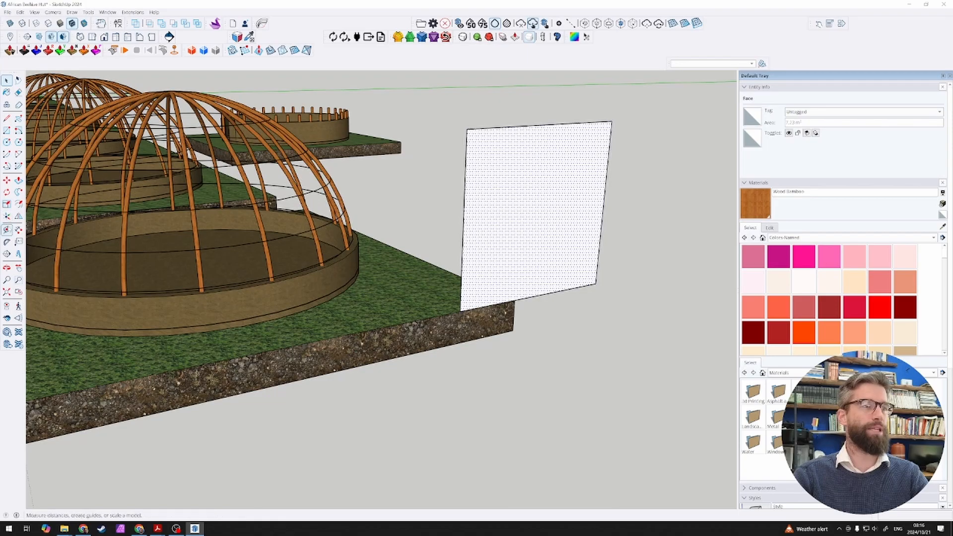
pyautogui.press('space')
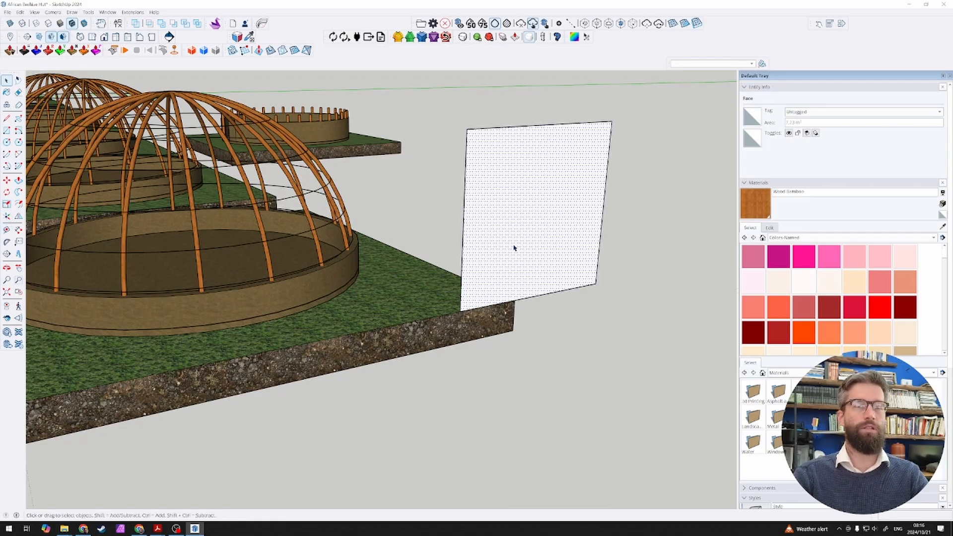
pyautogui.scroll(-3, 215, 247)
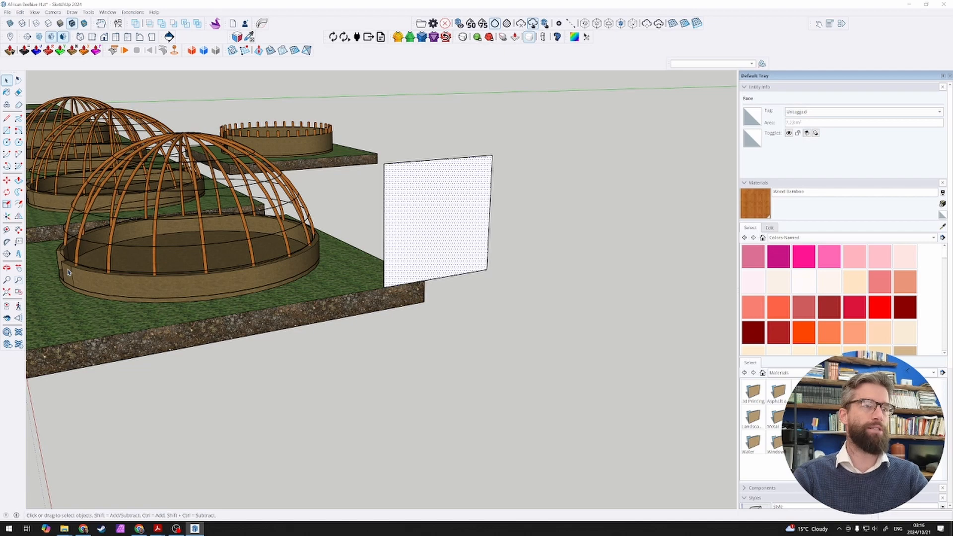
pyautogui.scroll(5, 61, 263)
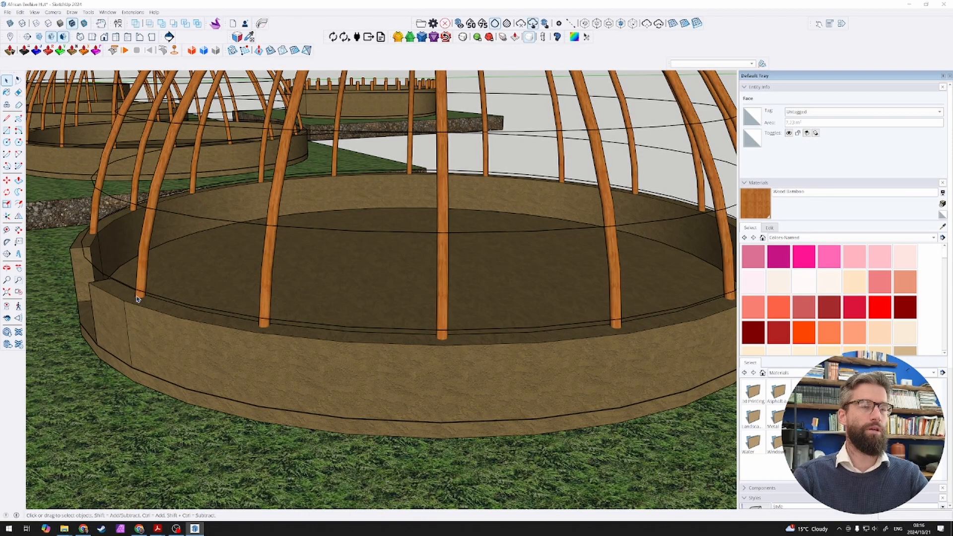
pyautogui.scroll(-5, 146, 299)
pyautogui.scroll(3, 448, 287)
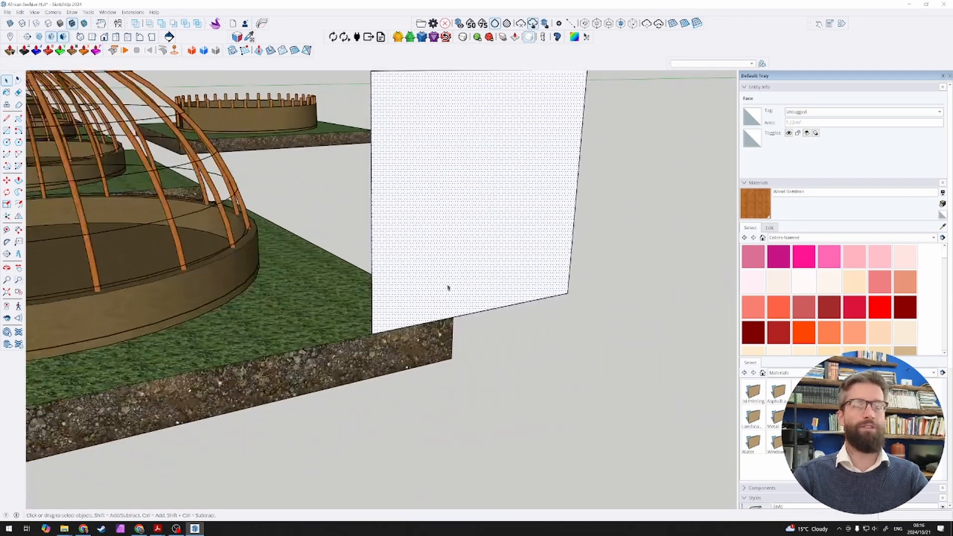
# Step: Move the rectangle's vertical edge nearest the dome outward by 30 mm to widen the face
pyautogui.click(372, 287)
pyautogui.press('m')
pyautogui.click(381, 300)
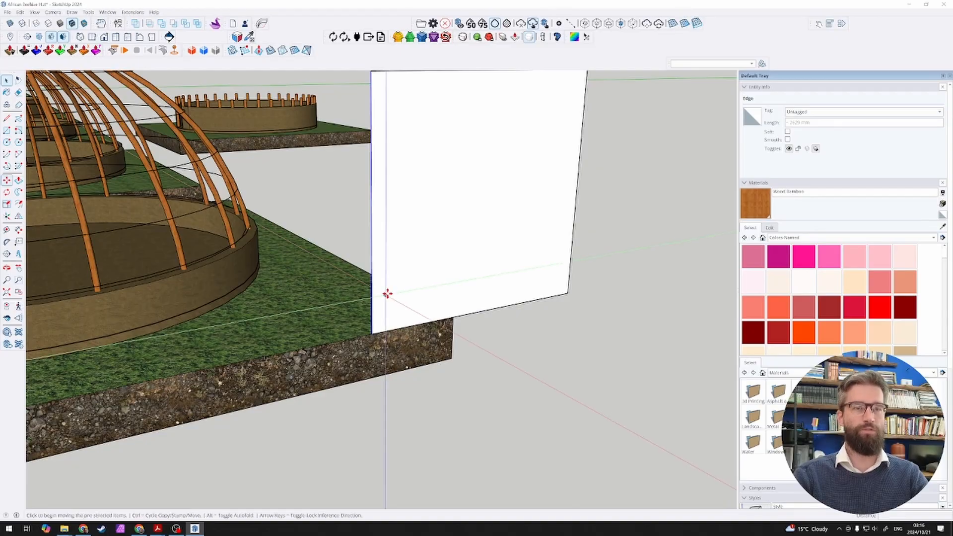
pyautogui.click(375, 298)
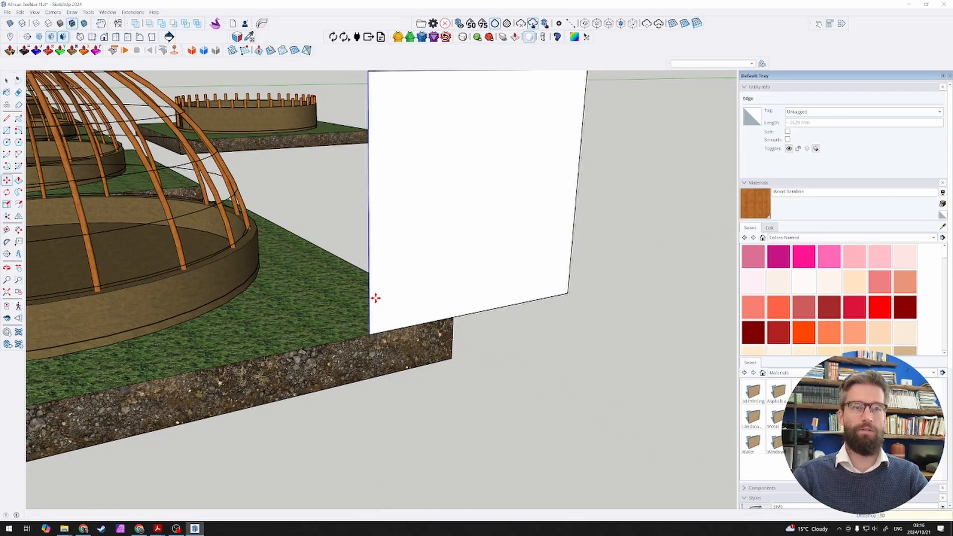
pyautogui.press('space')
# Step: Move the rectangle's top edge up by 30 mm
pyautogui.scroll(-3, 432, 121)
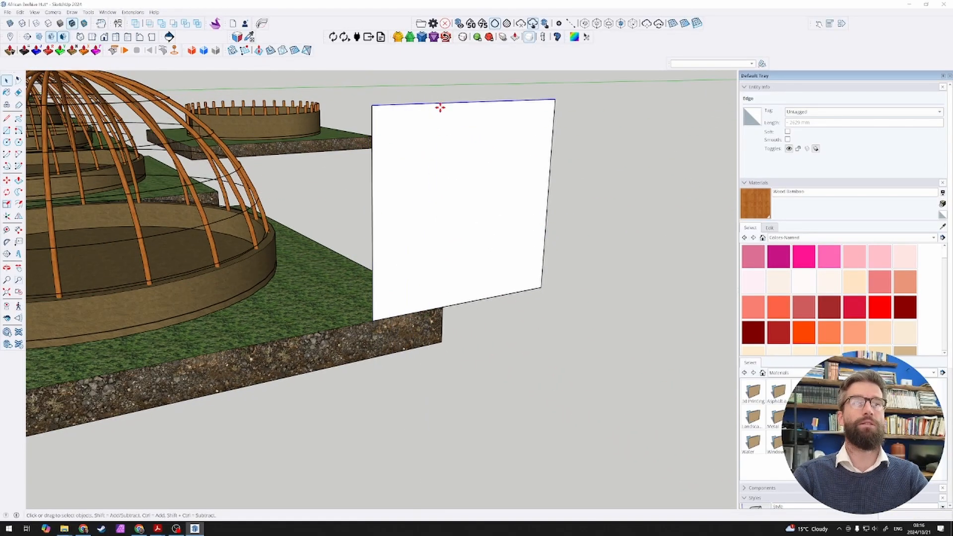
pyautogui.press('m')
pyautogui.click(451, 106)
pyautogui.write('30')
pyautogui.press('Return')
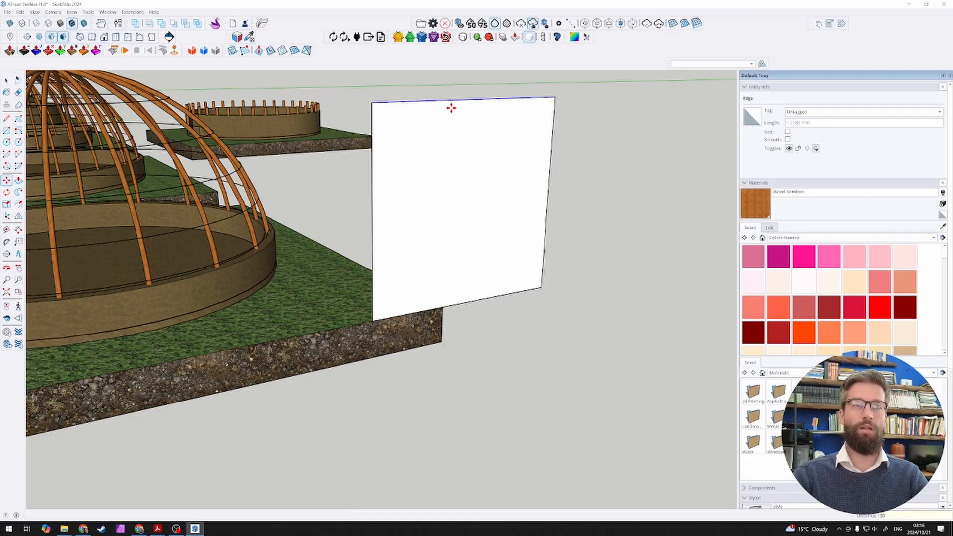
pyautogui.press('space')
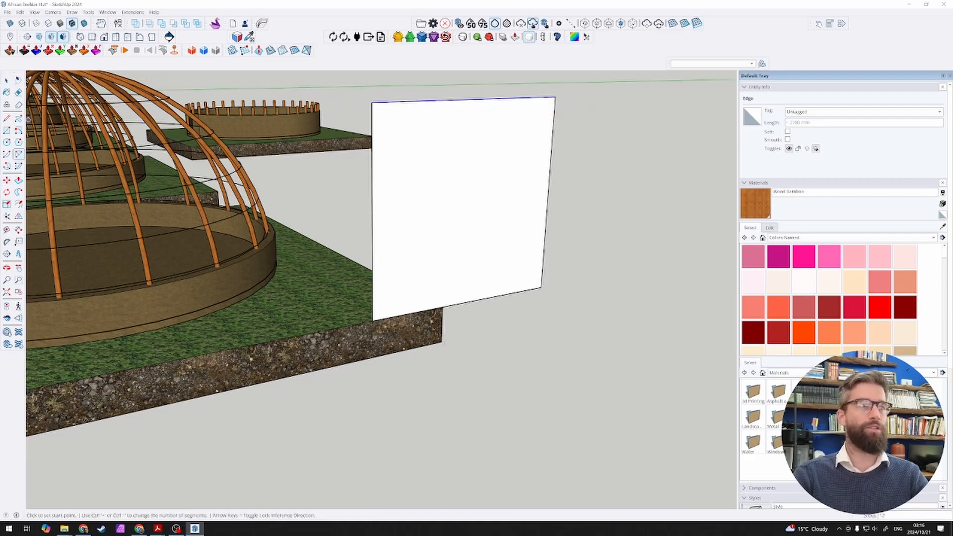
pyautogui.click(7, 154)
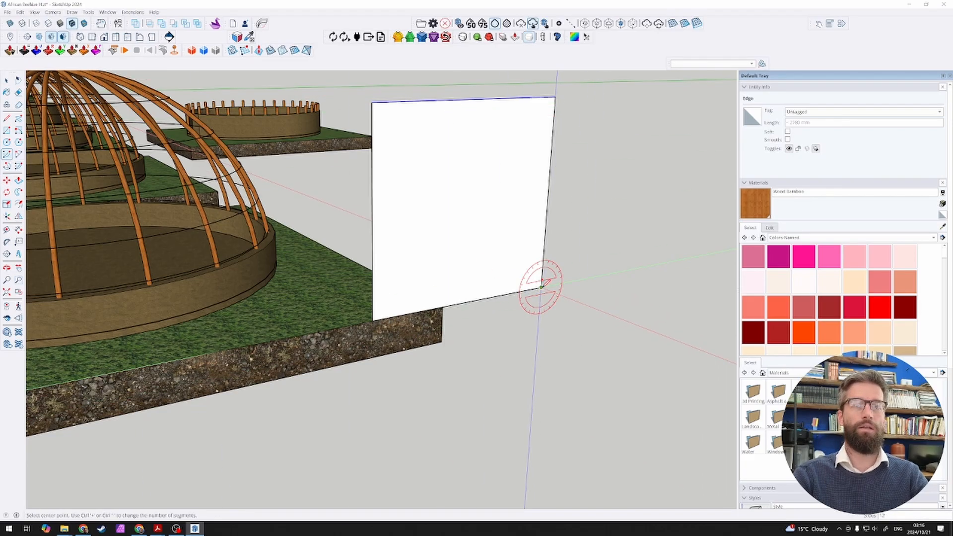
pyautogui.click(541, 287)
pyautogui.click(373, 319)
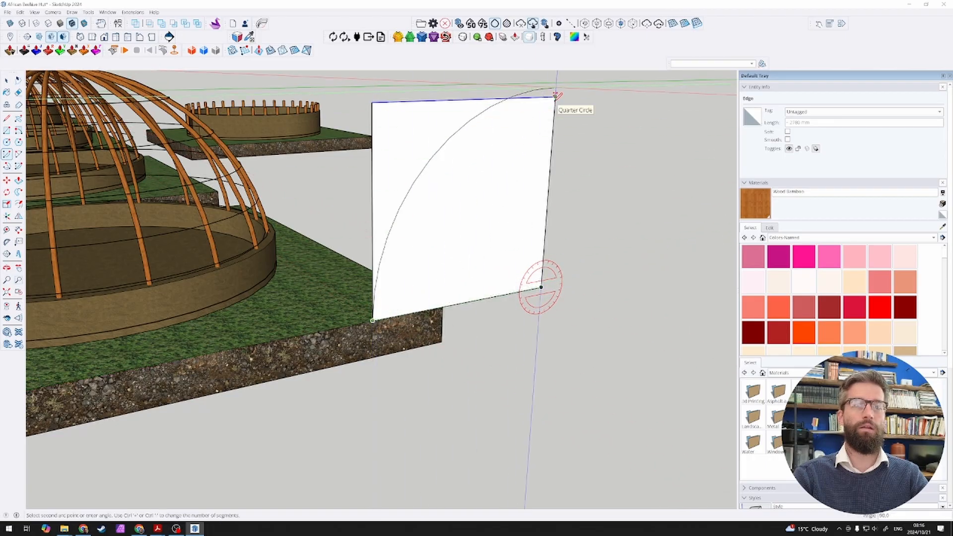
# Step: Measure the upright rectangle's base edge and its outer vertical edge with the Line tool
pyautogui.press('l')
pyautogui.click(392, 316)
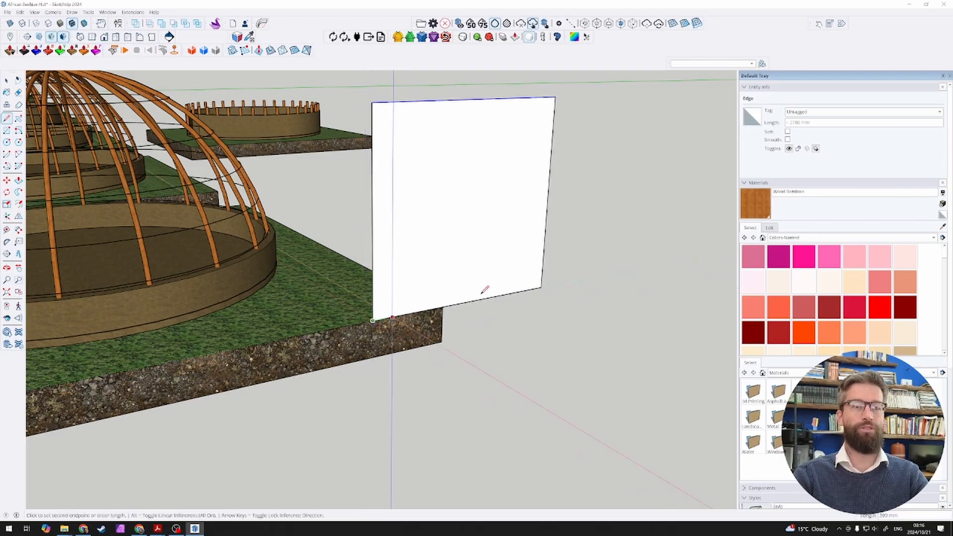
pyautogui.click(541, 287)
pyautogui.press('space')
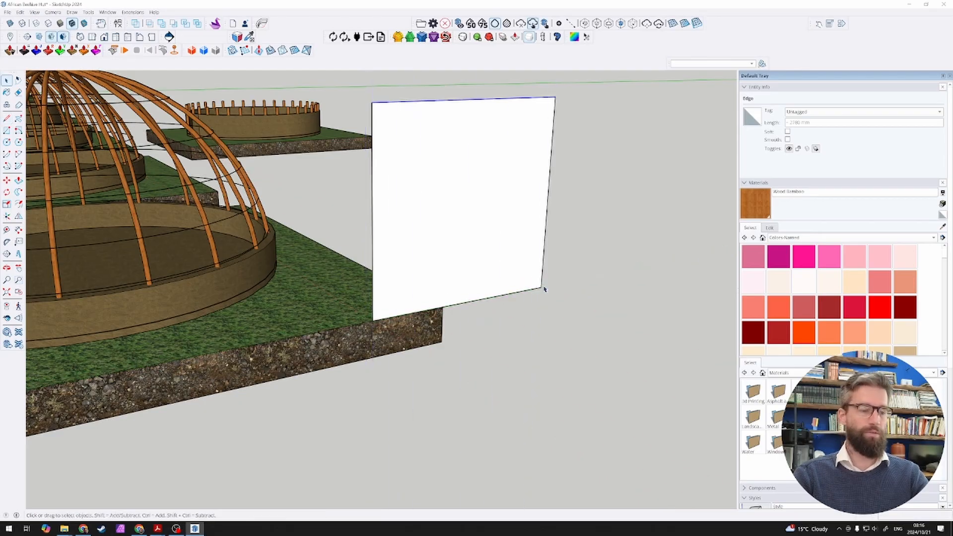
pyautogui.press('a')
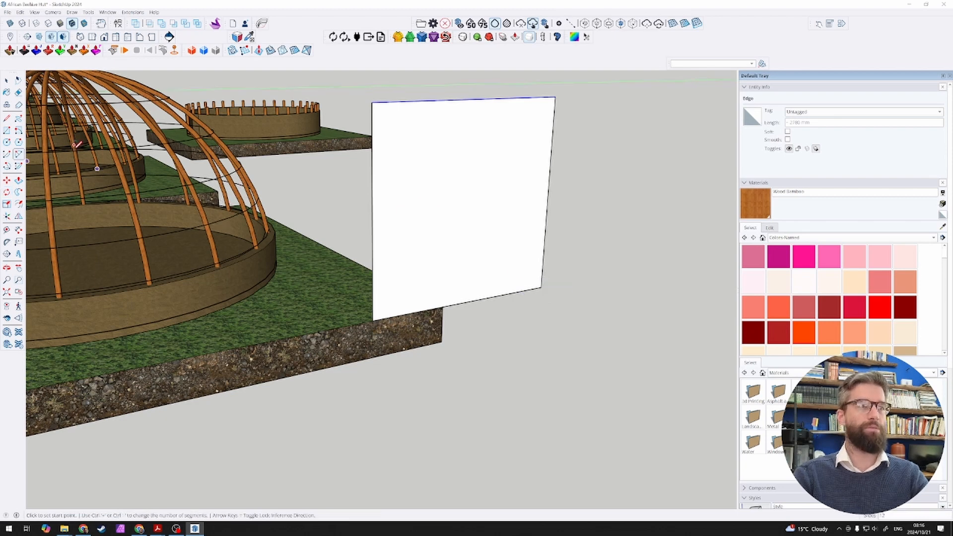
pyautogui.press('l')
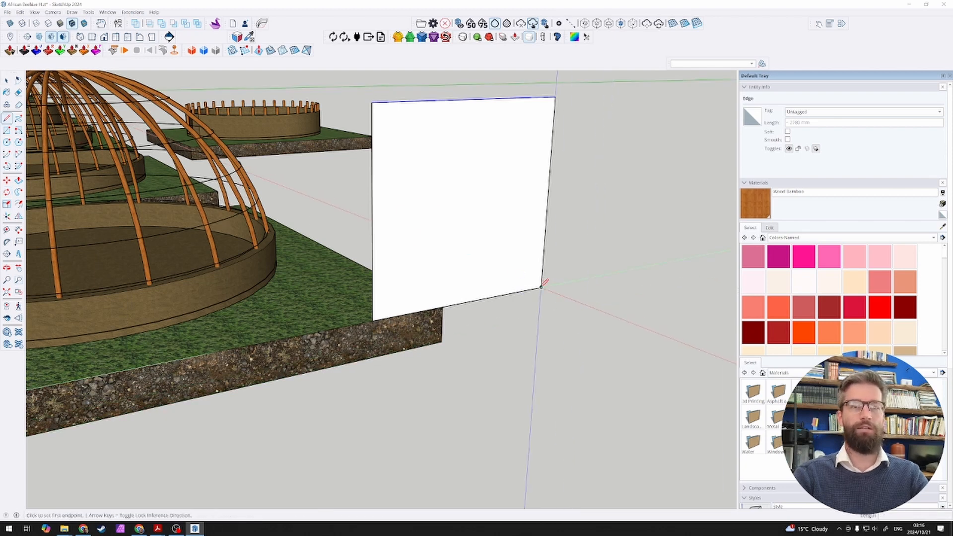
pyautogui.click(542, 286)
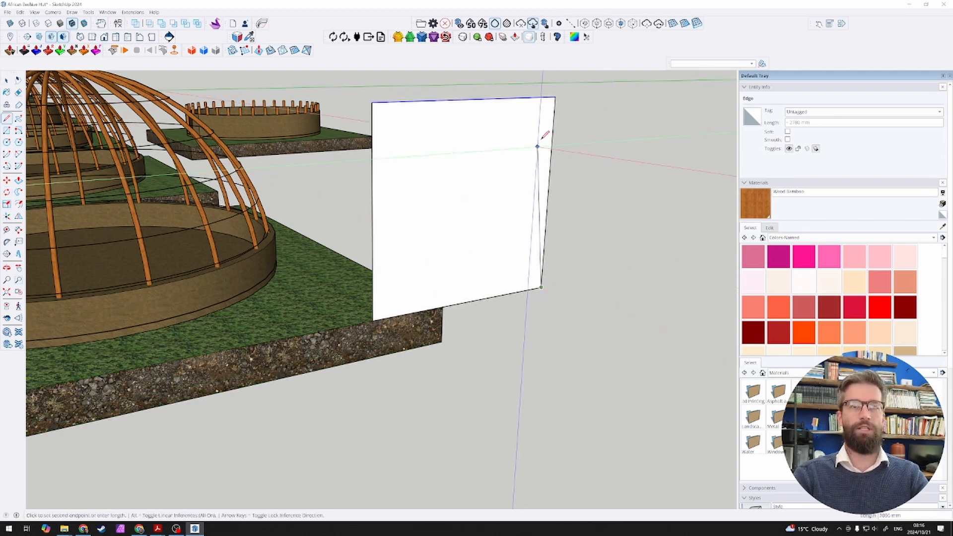
pyautogui.click(555, 97)
pyautogui.press('space')
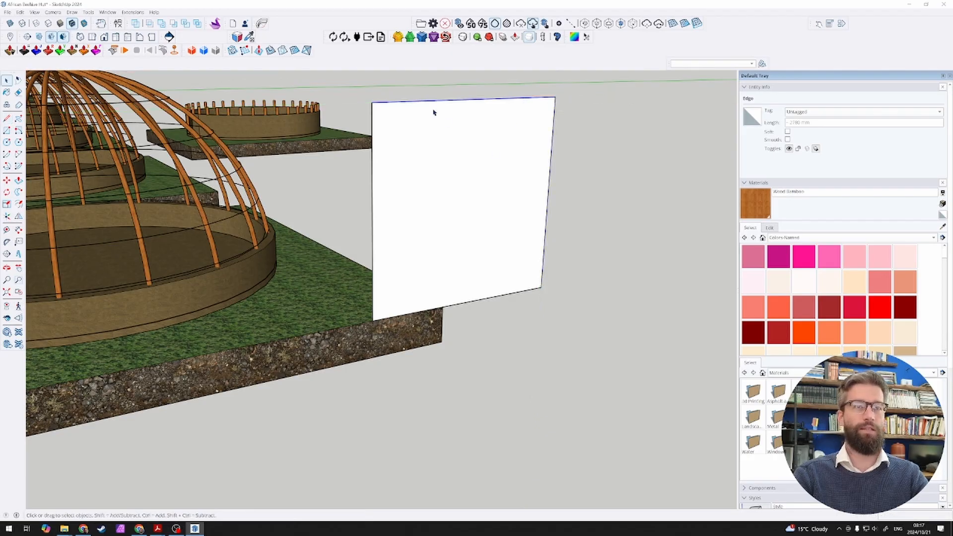
# Step: Draw a quarter-circle arc on the rectangle, centred on its lower outer corner, from the base corner nearest the dome, radius about 2780 mm
pyautogui.click(7, 154)
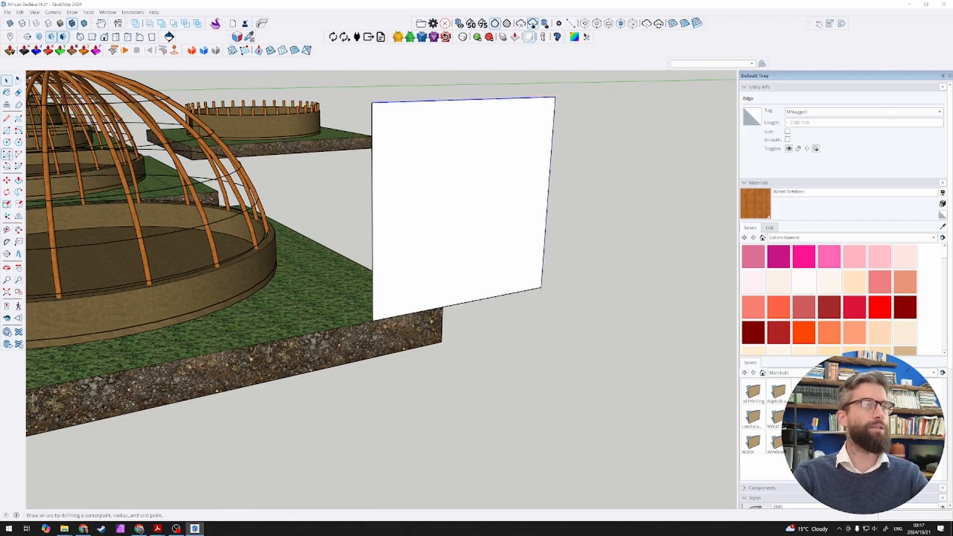
pyautogui.click(540, 287)
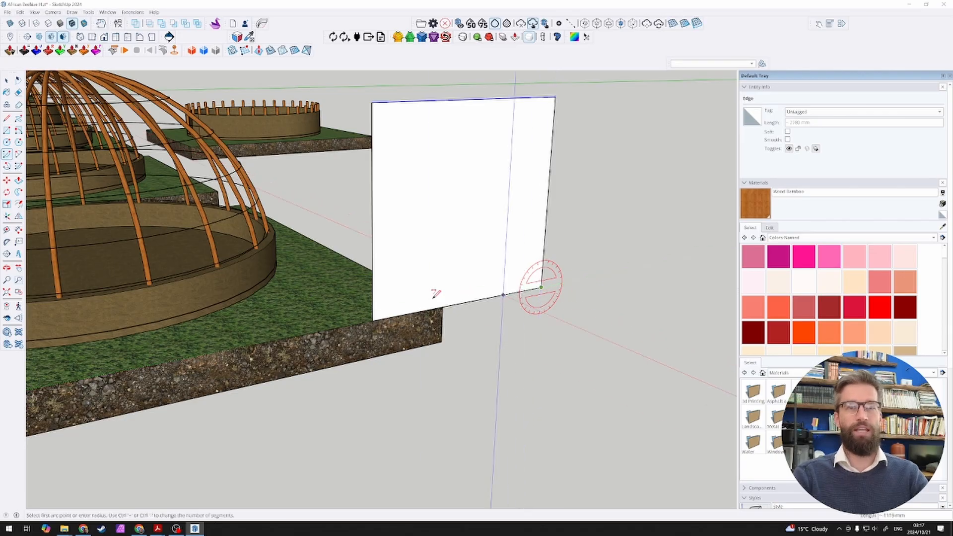
pyautogui.click(373, 320)
pyautogui.click(554, 99)
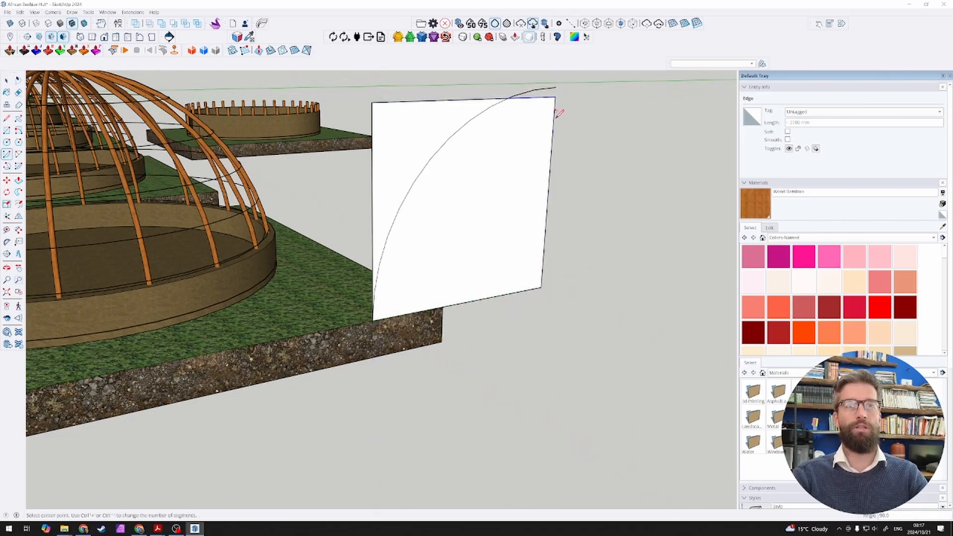
# Step: Delete all the rectangle's edges around the quarter-circle arc, including the base line
pyautogui.moveTo(408, 117); pyautogui.dragTo(453, 109, button='middle')
pyautogui.press('space')
pyautogui.moveTo(404, 106); pyautogui.dragTo(351, 86)
pyautogui.press('Delete')
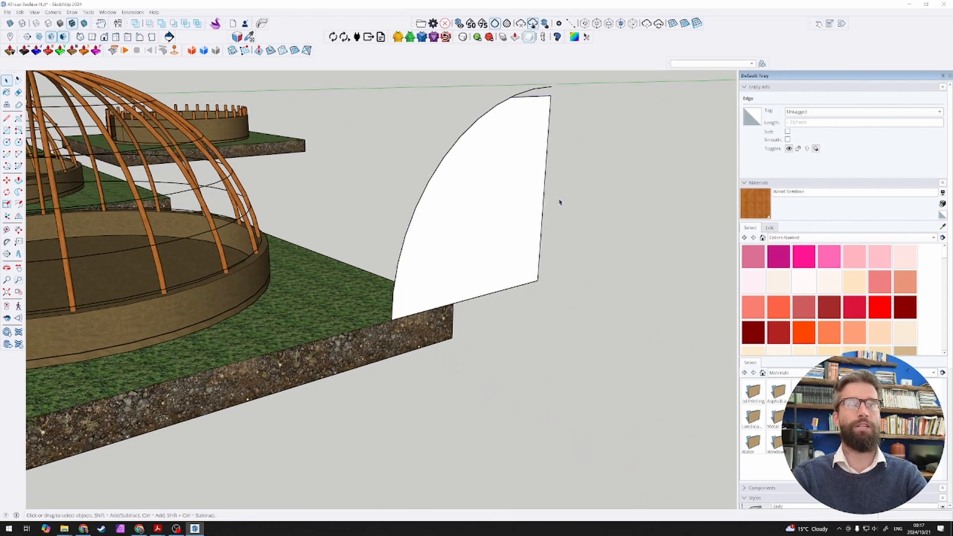
pyautogui.moveTo(546, 222); pyautogui.dragTo(524, 182)
pyautogui.press('Delete')
pyautogui.moveTo(541, 98); pyautogui.dragTo(540, 97)
pyautogui.press('Delete')
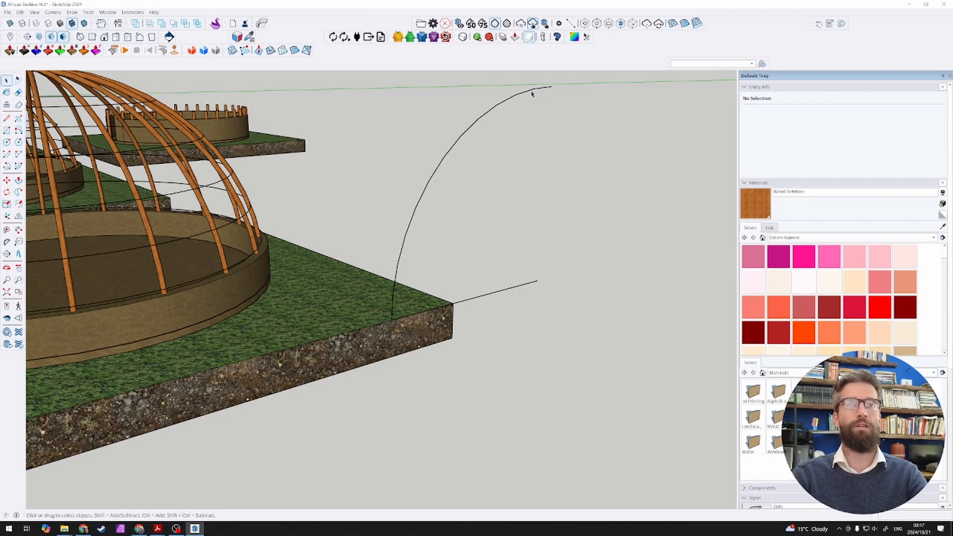
pyautogui.click(533, 85)
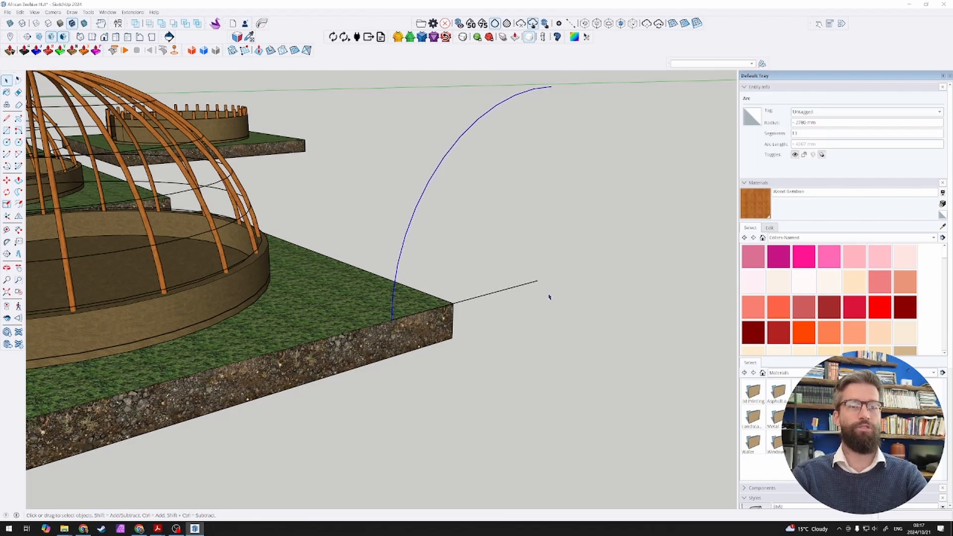
pyautogui.moveTo(560, 114); pyautogui.dragTo(550, 121, button='middle')
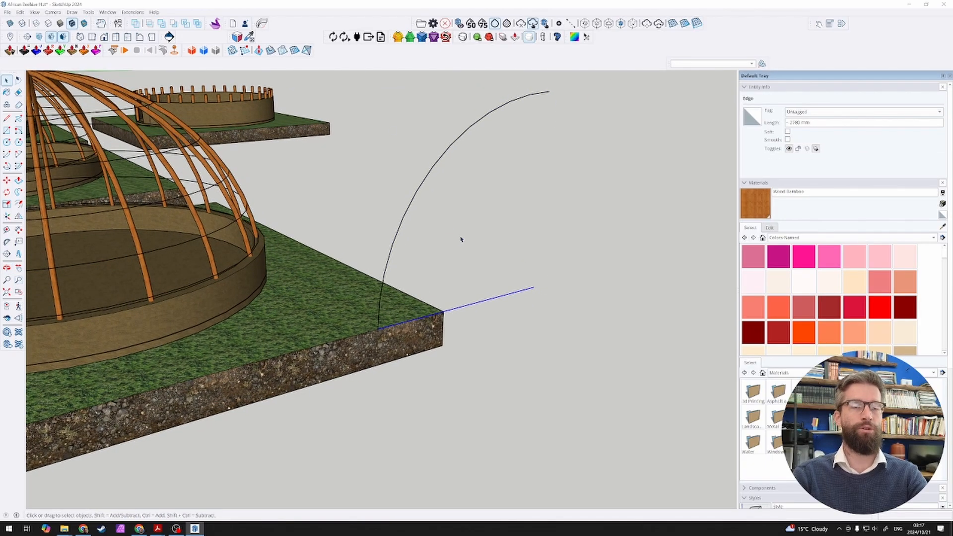
pyautogui.press('Delete')
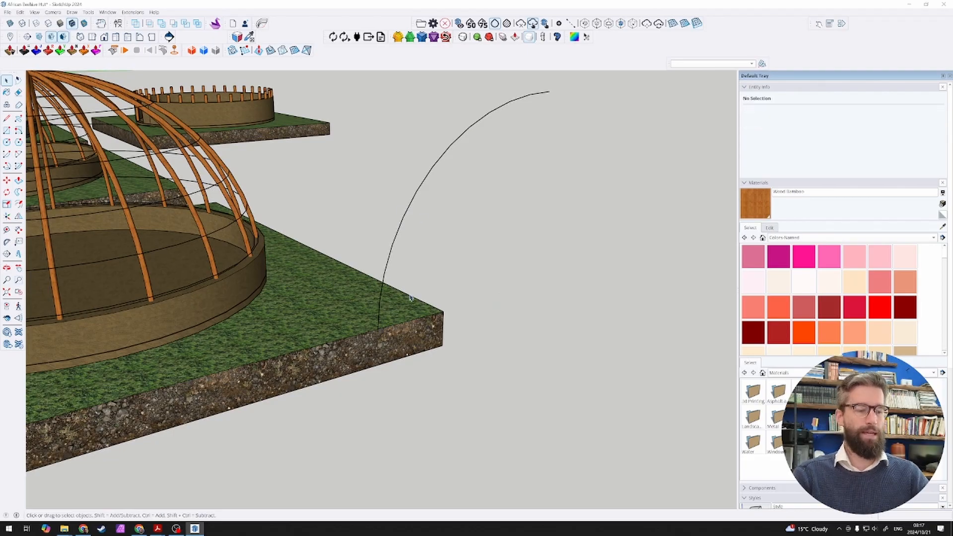
# Step: Undo the edge deletions back to the full rectangle with the arc
pyautogui.hotkey('ctrl', 'z')
pyautogui.hotkey('ctrl', 'z')
pyautogui.hotkey('ctrl', 'z')
pyautogui.hotkey('ctrl', 'z')
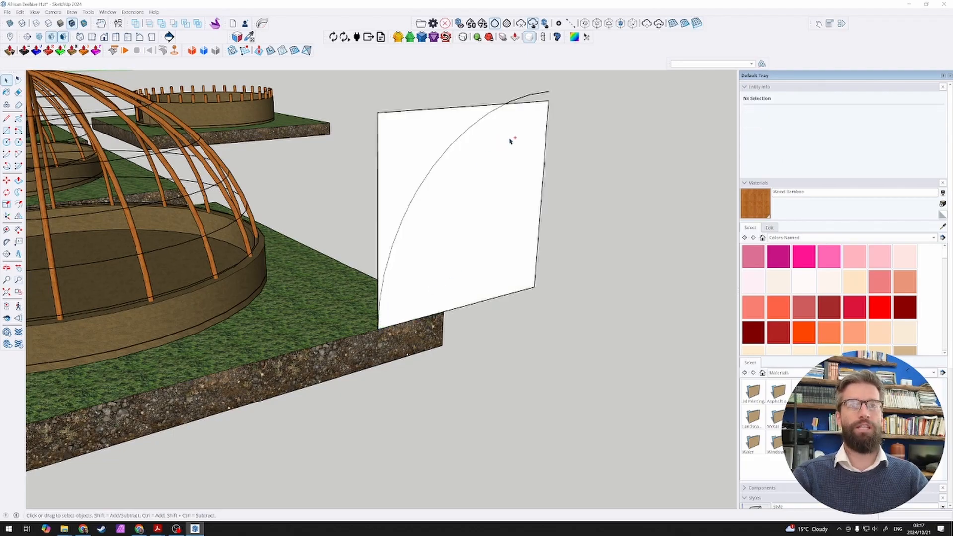
# Step: Delete the rectangle's corner outside the arc, its remaining top edge and its outer vertical edge, keeping the arc and base edge
pyautogui.moveTo(373, 108); pyautogui.dragTo(372, 107)
pyautogui.press('Delete')
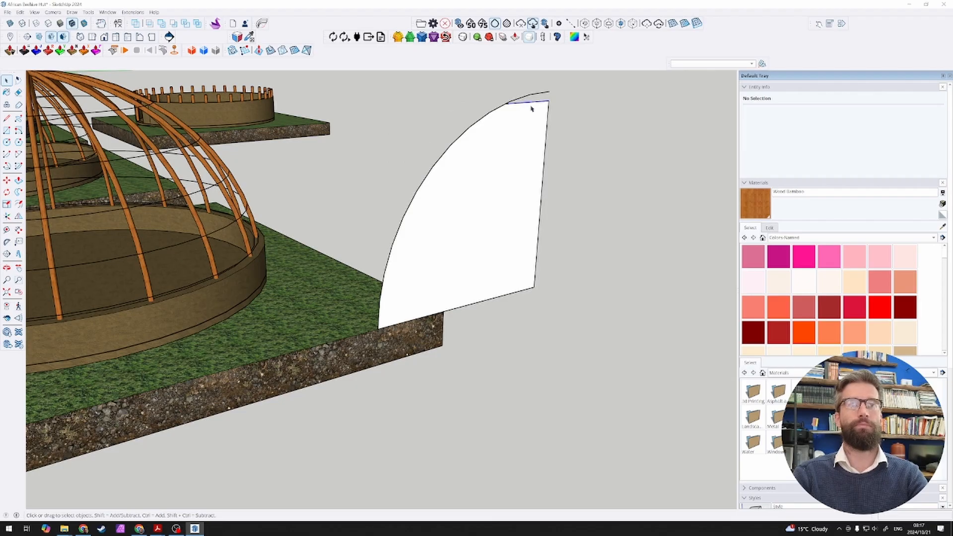
pyautogui.click(531, 106)
pyautogui.press('Delete')
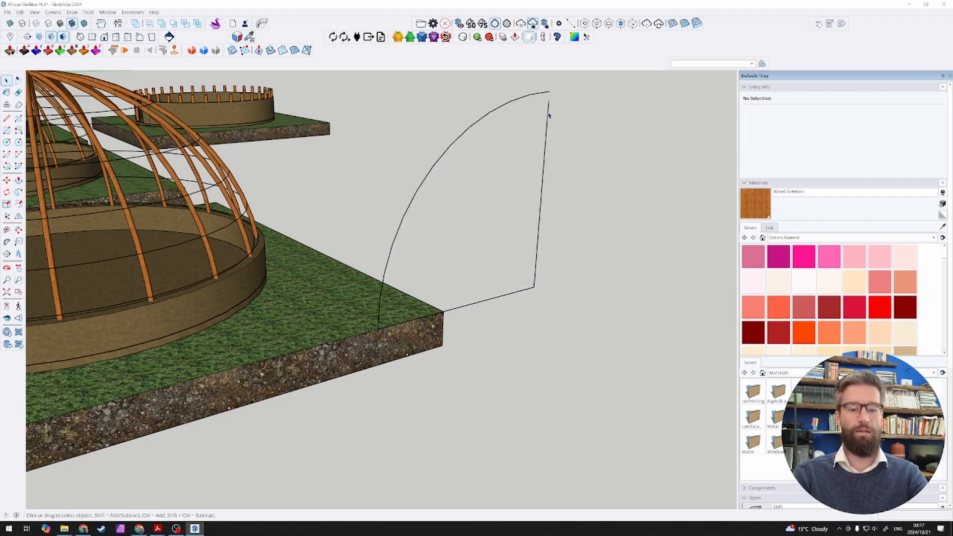
pyautogui.click(548, 118)
pyautogui.press('Delete')
# Step: Draw a vertical line from the arc's upper end to the end of the base edge to close the quarter-circle face
pyautogui.press('l')
pyautogui.click(549, 91)
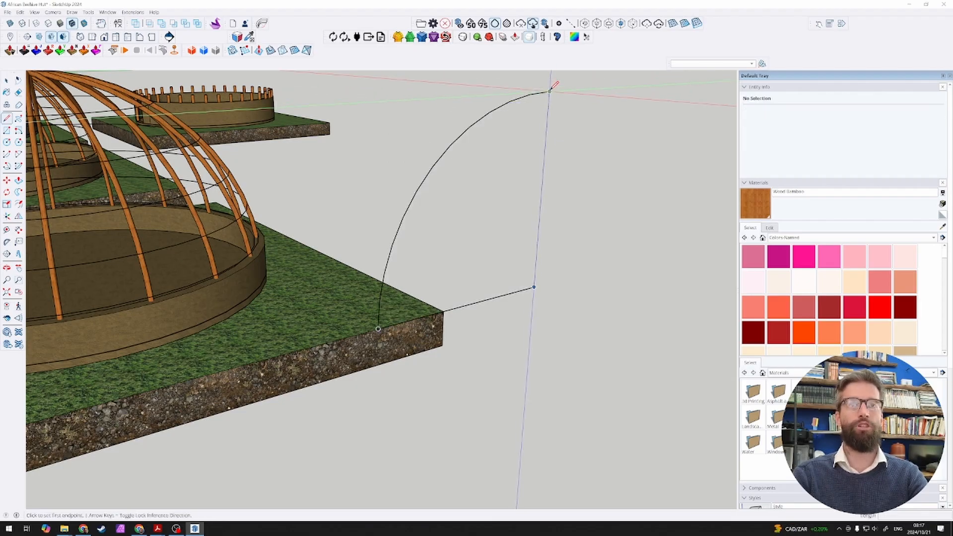
pyautogui.click(533, 288)
# Step: Move the quarter-circle face by its outer base corner onto the edge of the doorway floor in the last hut
pyautogui.press('space')
pyautogui.moveTo(536, 278); pyautogui.dragTo(502, 274, button='middle')
pyautogui.press('m')
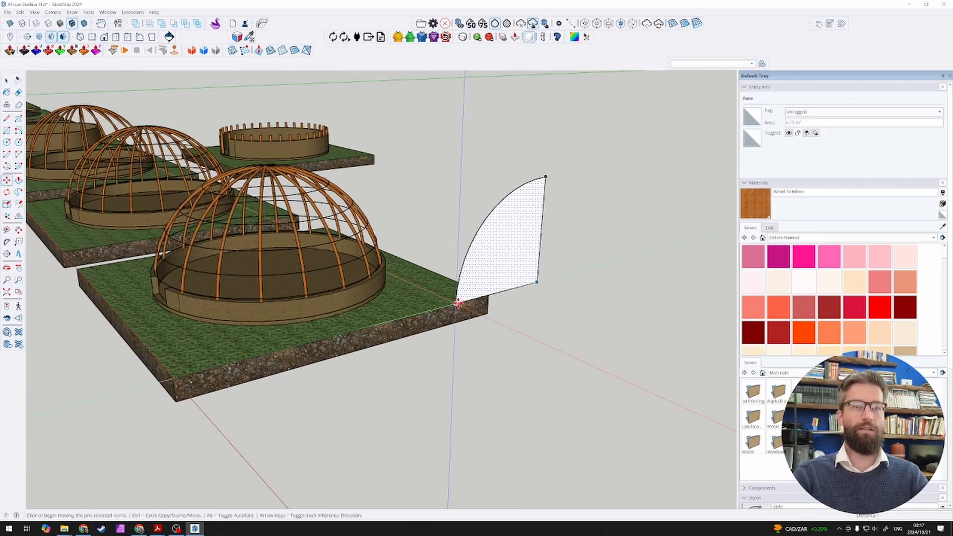
pyautogui.click(456, 302)
pyautogui.scroll(1, 90, 256)
pyautogui.scroll(5, 90, 256)
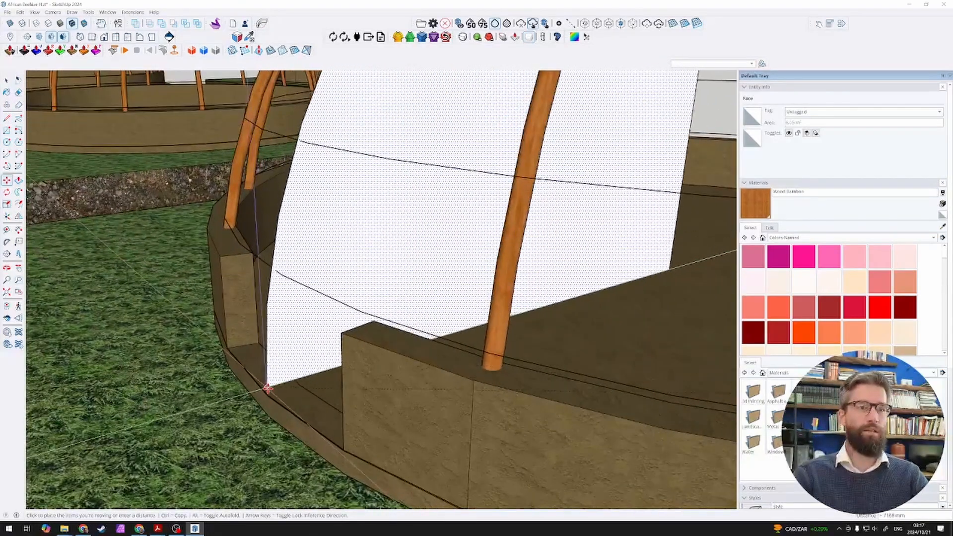
pyautogui.scroll(3, 267, 396)
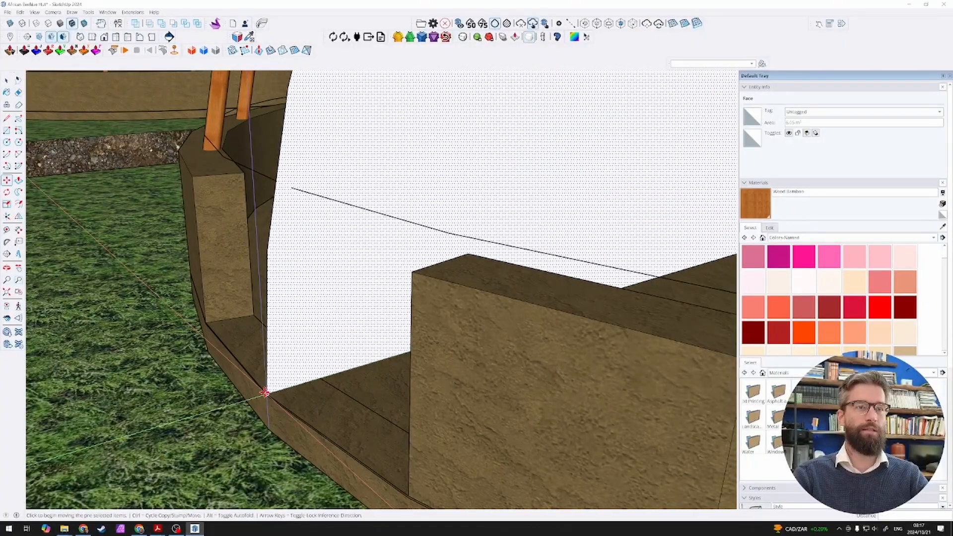
pyautogui.click(264, 392)
# Step: Move the quarter-circle face 45 mm inward from the doorway's floor edge
pyautogui.click(264, 393)
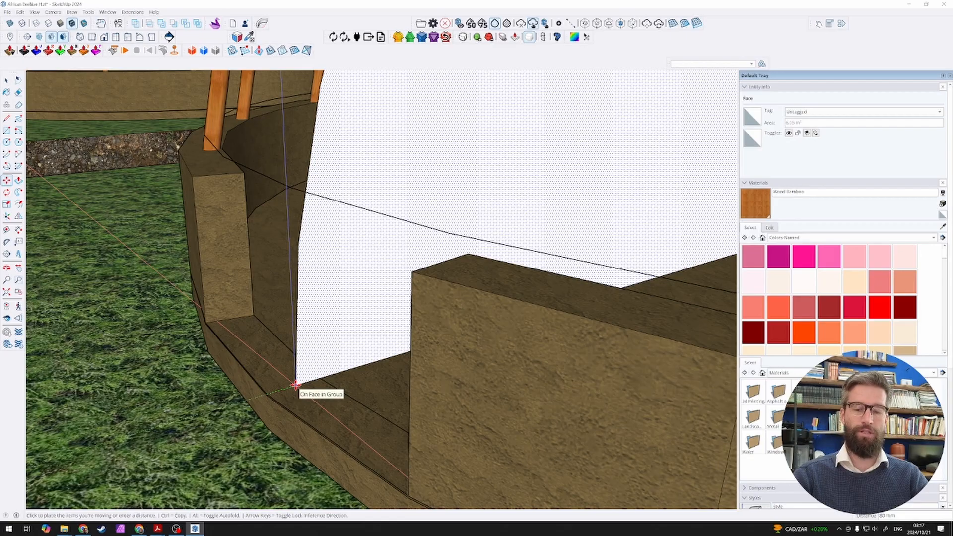
pyautogui.click(294, 384)
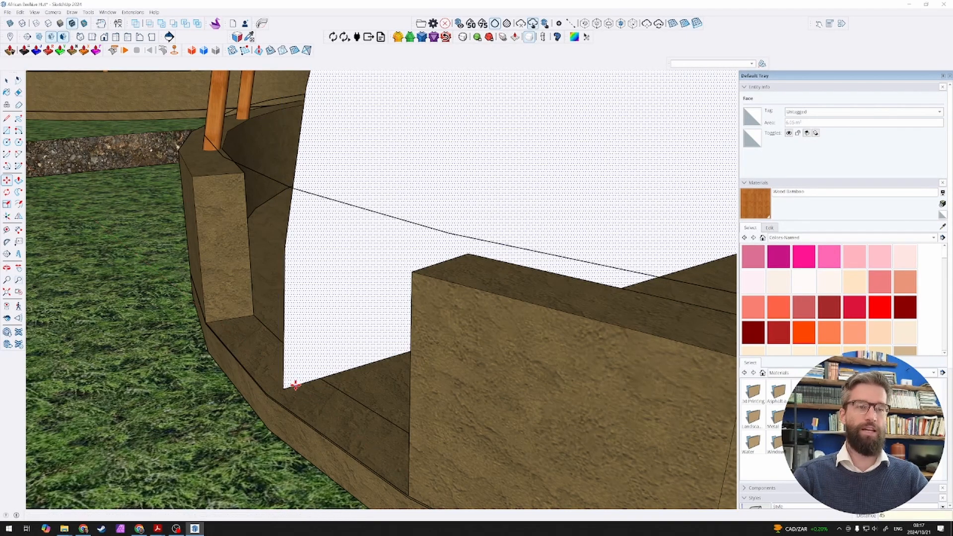
pyautogui.press('space')
pyautogui.scroll(-10, 283, 392)
pyautogui.scroll(2, 270, 396)
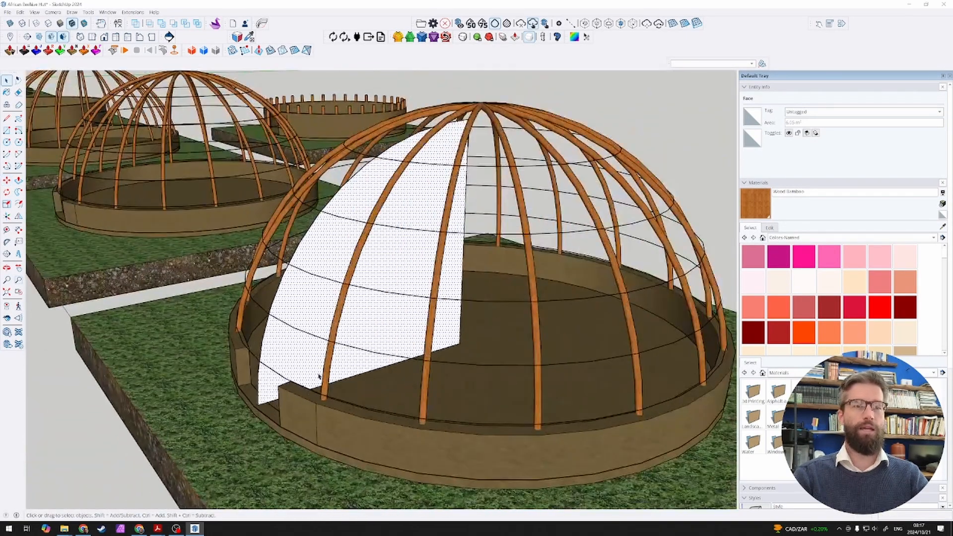
# Step: Draw a circle on the hut floor, centred on the face's inner base corner and reaching to its outer base corner
pyautogui.moveTo(319, 376); pyautogui.dragTo(358, 383, button='middle')
pyautogui.scroll(-2, 323, 366)
pyautogui.scroll(2, 409, 373)
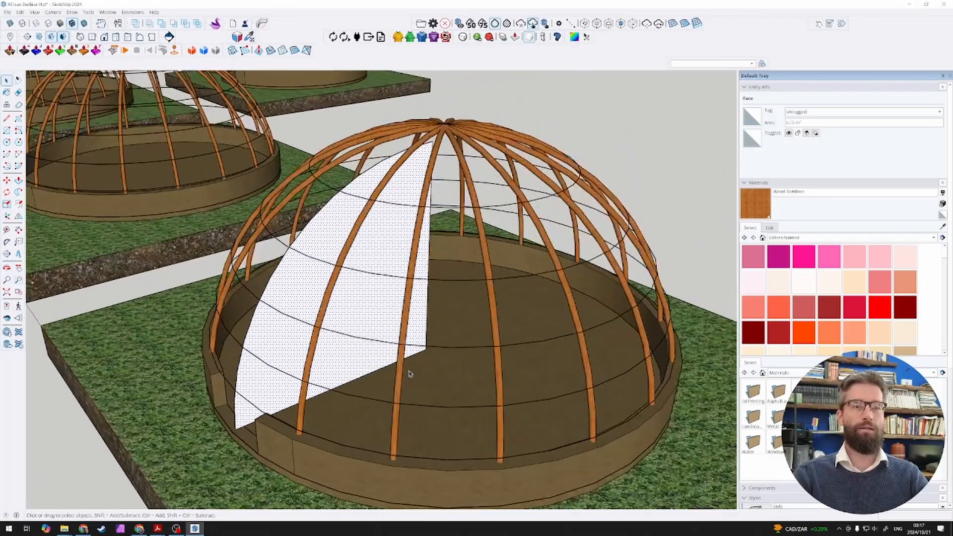
pyautogui.press('c')
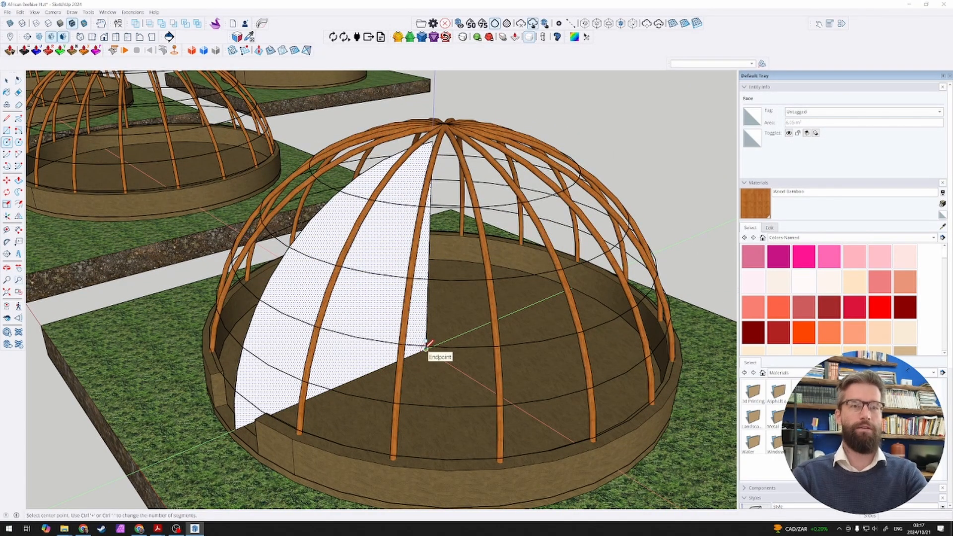
pyautogui.click(433, 350)
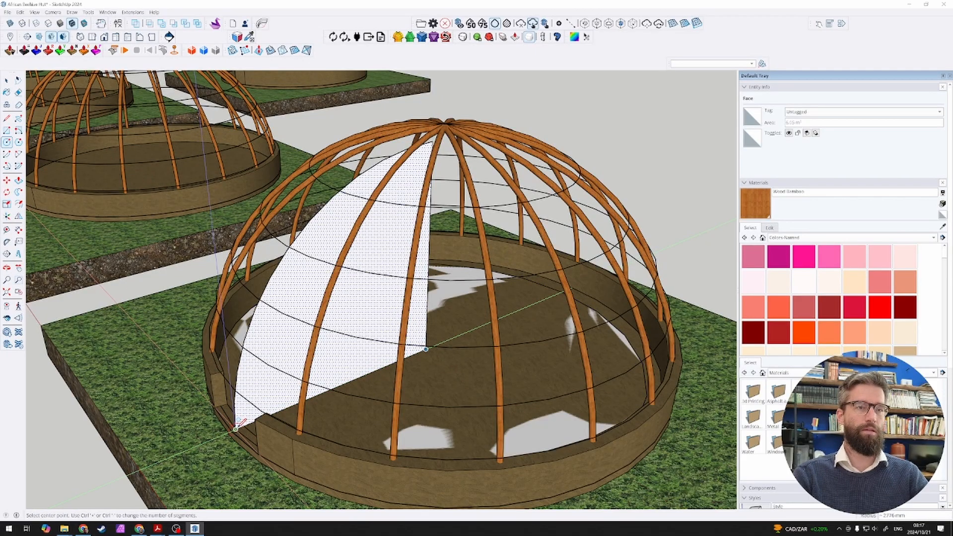
pyautogui.press('Escape')
pyautogui.click(425, 348)
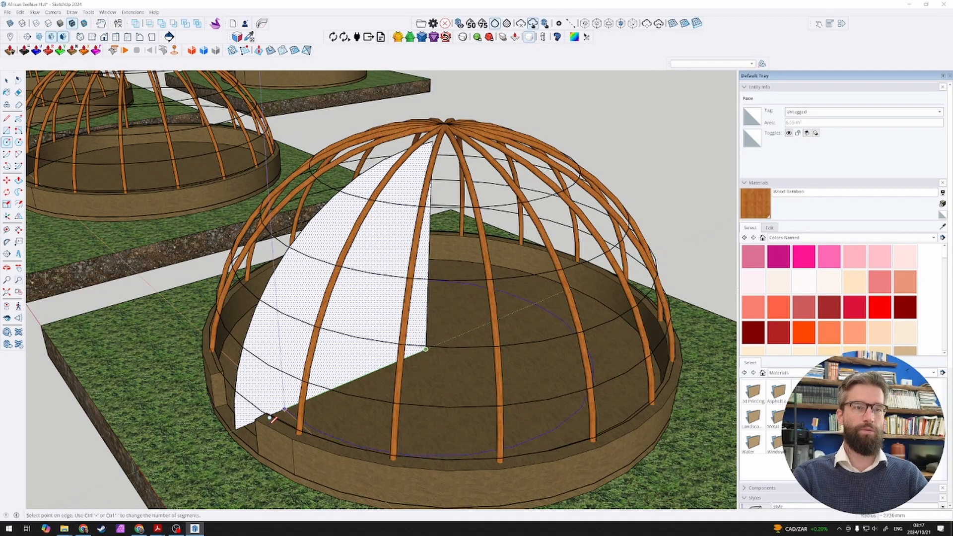
pyautogui.scroll(4, 237, 425)
pyautogui.scroll(-5, 237, 426)
pyautogui.press('space')
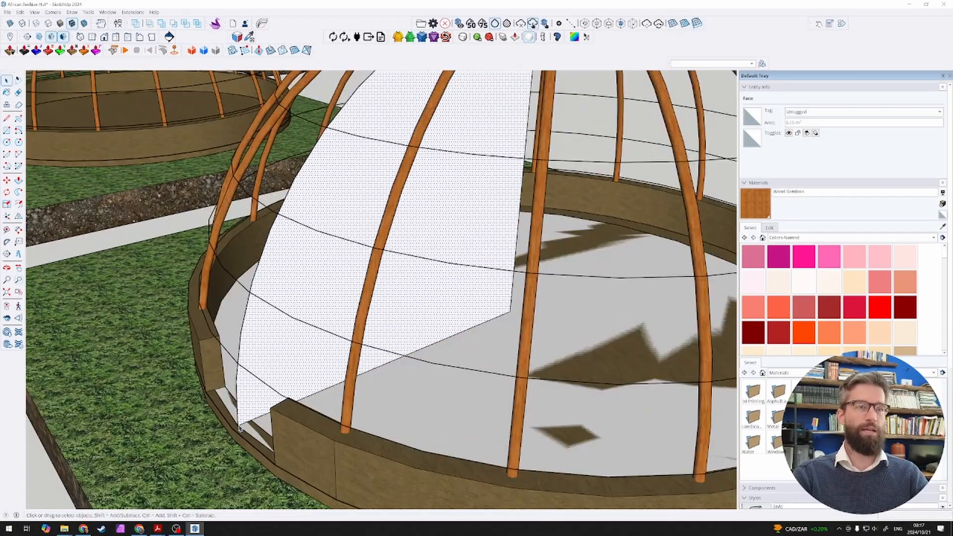
# Step: Select the quarter-circle face and floor circle with all their edges and group them
pyautogui.scroll(-6, 247, 416)
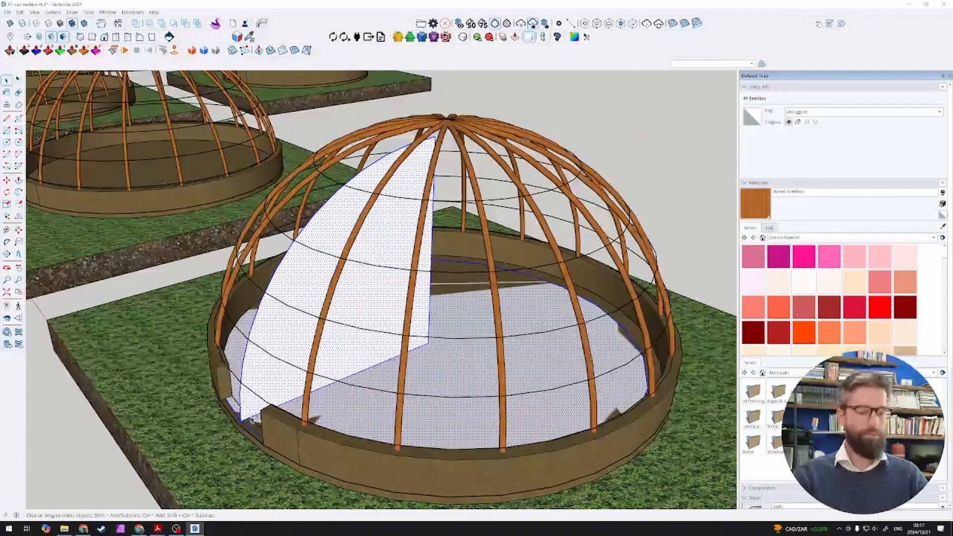
pyautogui.click(298, 367)
pyautogui.scroll(-3, 299, 367)
pyautogui.scroll(2, 308, 347)
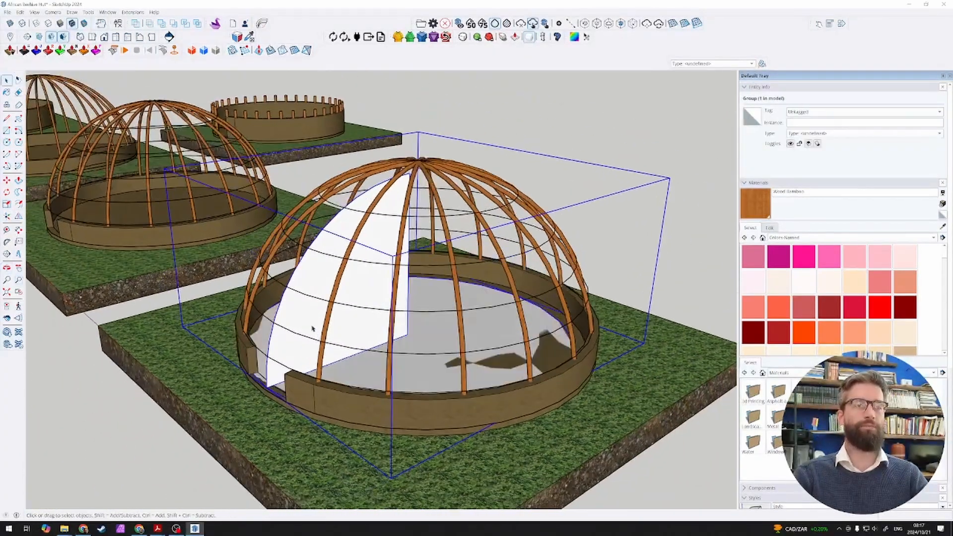
# Step: Open the new group for editing and view its contents alone by temporarily hiding the rest of the model
pyautogui.doubleClick(315, 331)
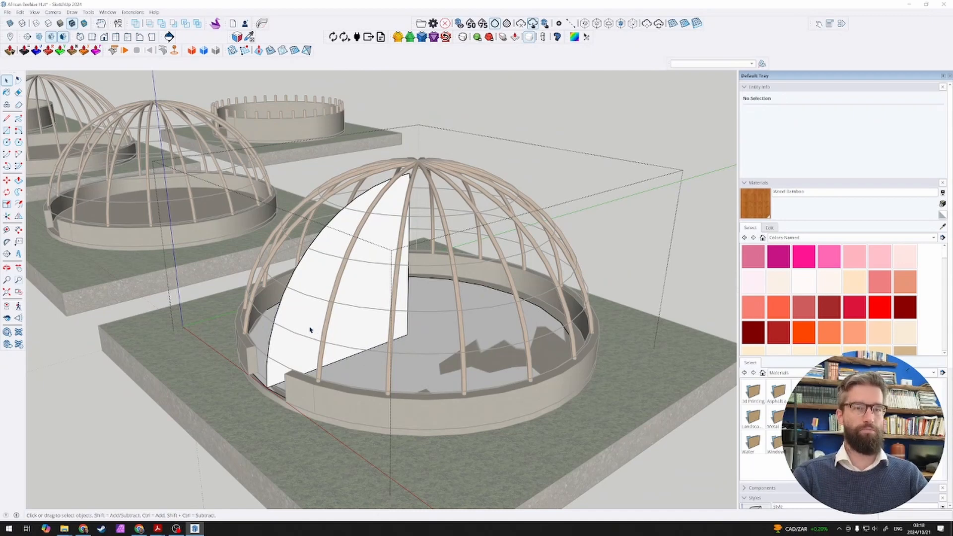
pyautogui.hotkey('alt', 'h')
pyautogui.scroll(-3, 318, 326)
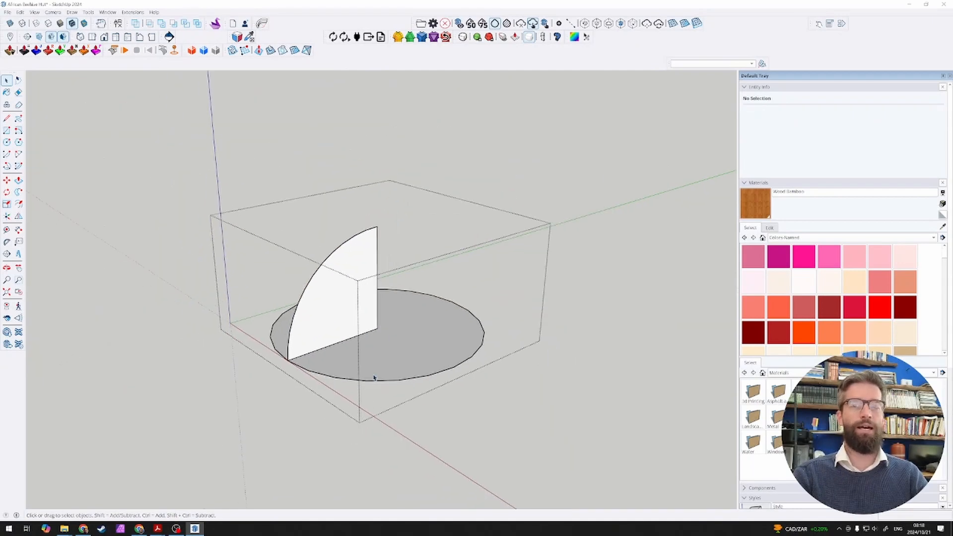
pyautogui.scroll(2, 353, 407)
pyautogui.scroll(2, 332, 335)
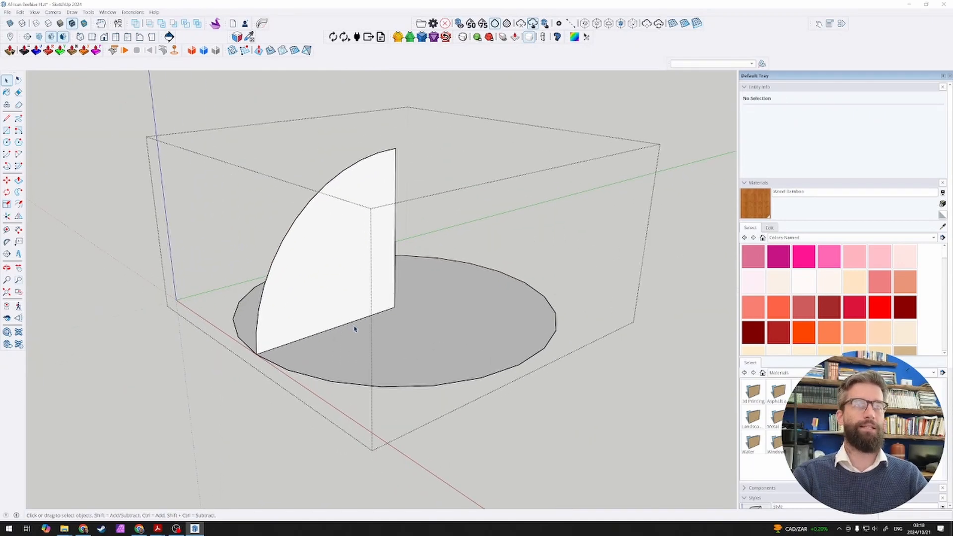
pyautogui.hotkey('alt', 'h')
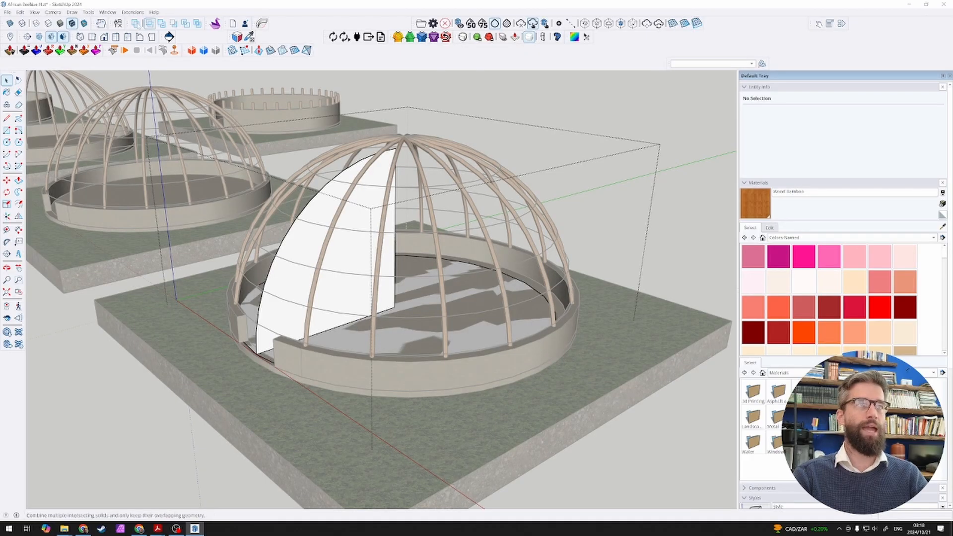
# Step: Look up the shortcut for Hide Rest Of Model in the preferences by filtering for "hide", keeping the existing assignment
pyautogui.click(108, 13)
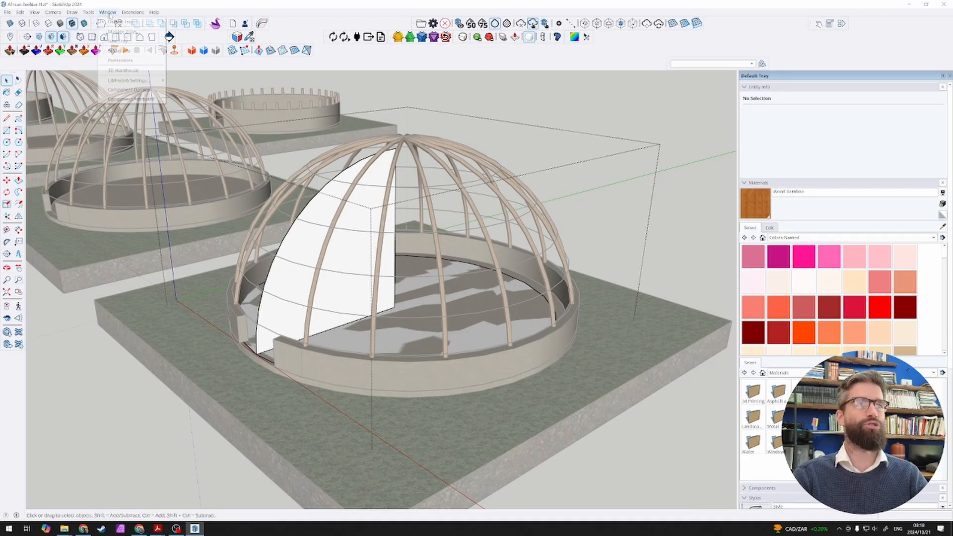
pyautogui.click(121, 61)
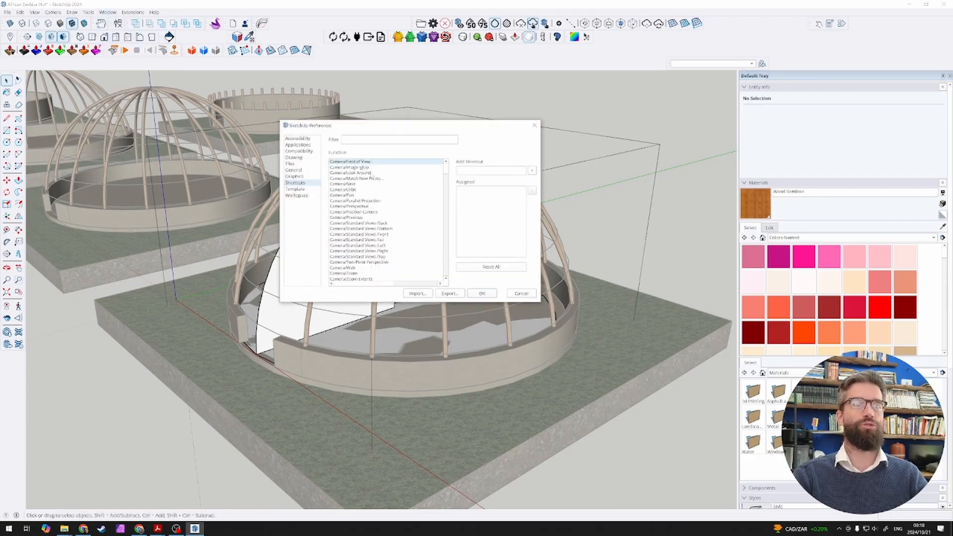
pyautogui.write('hide')
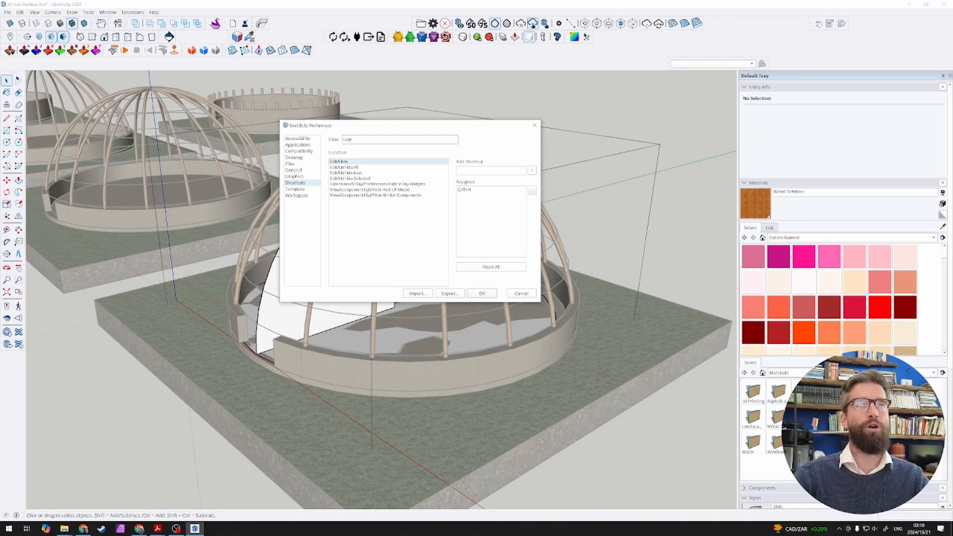
pyautogui.click(397, 190)
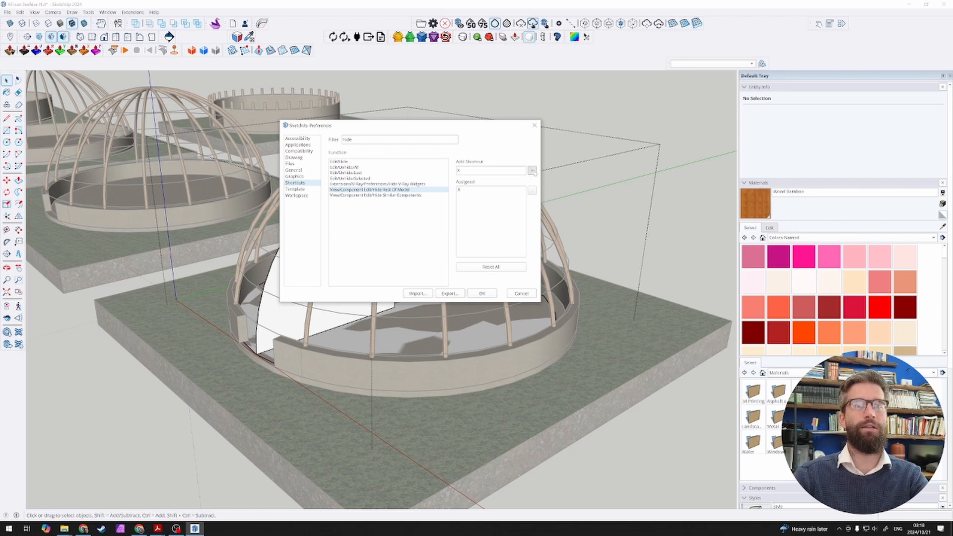
pyautogui.click(533, 171)
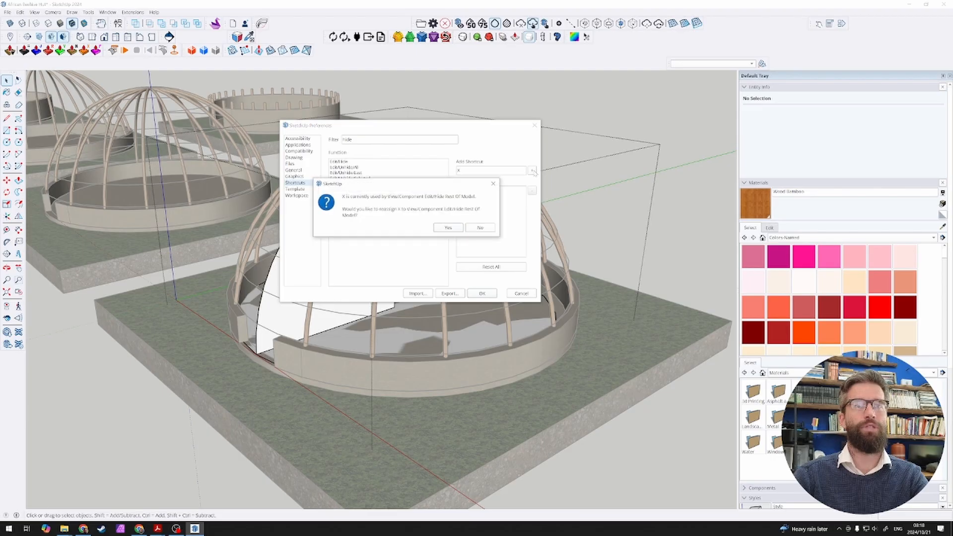
pyautogui.click(479, 229)
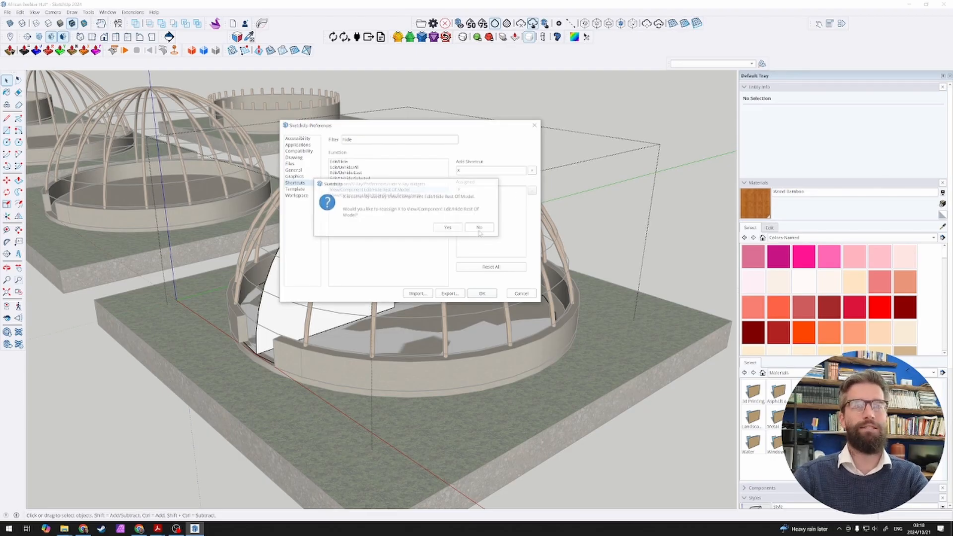
pyautogui.click(519, 294)
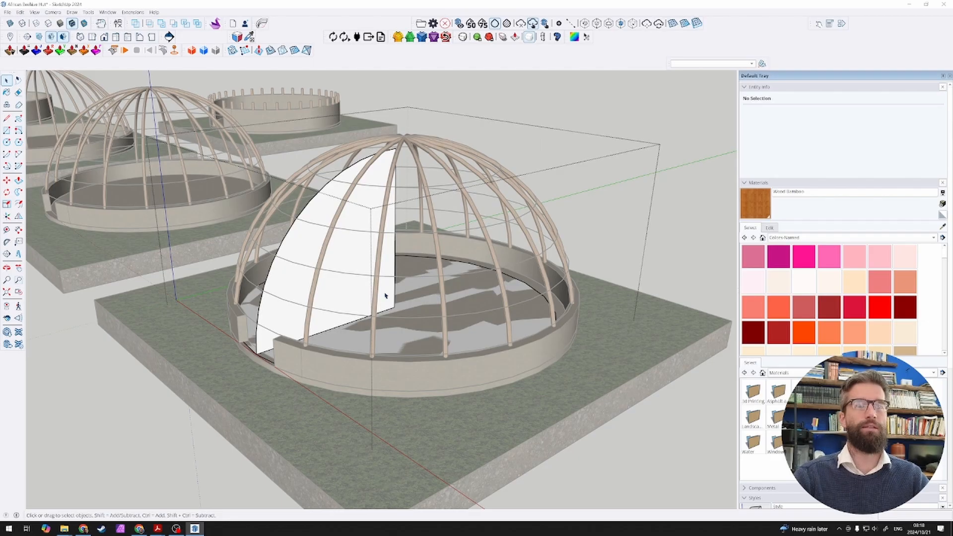
# Step: Hide the rest of the model and delete the floor circle's face, leaving its outline as the path
pyautogui.press('x')
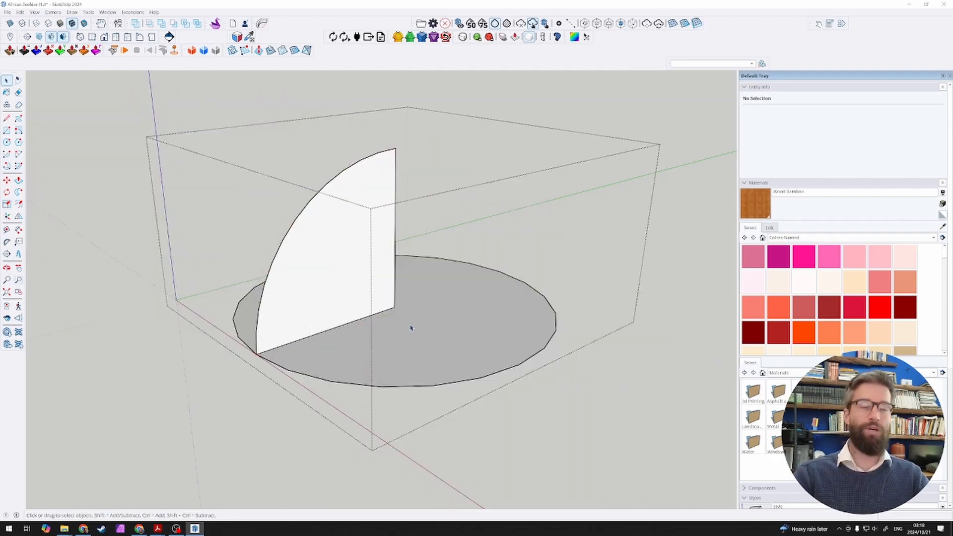
pyautogui.click(362, 287)
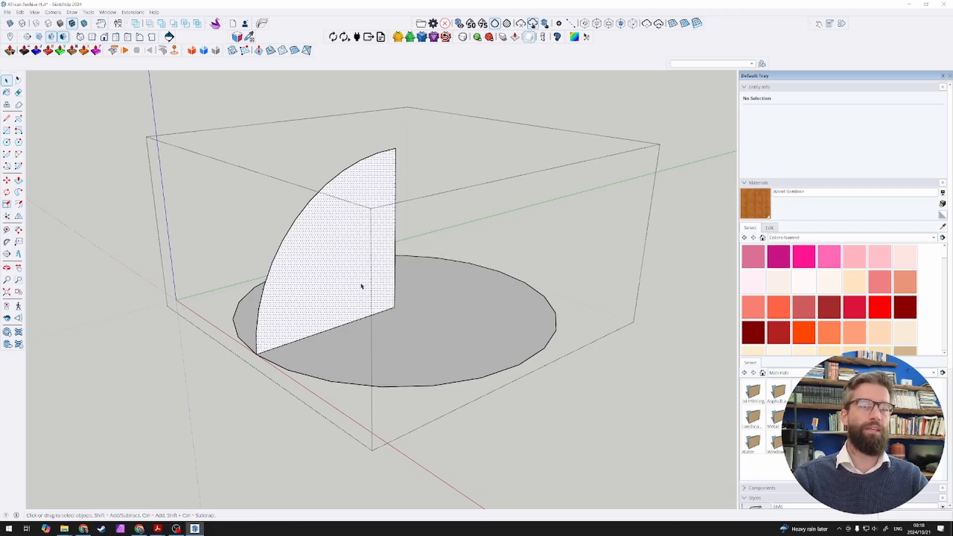
pyautogui.moveTo(333, 263); pyautogui.dragTo(437, 325, button='middle')
pyautogui.click(443, 329)
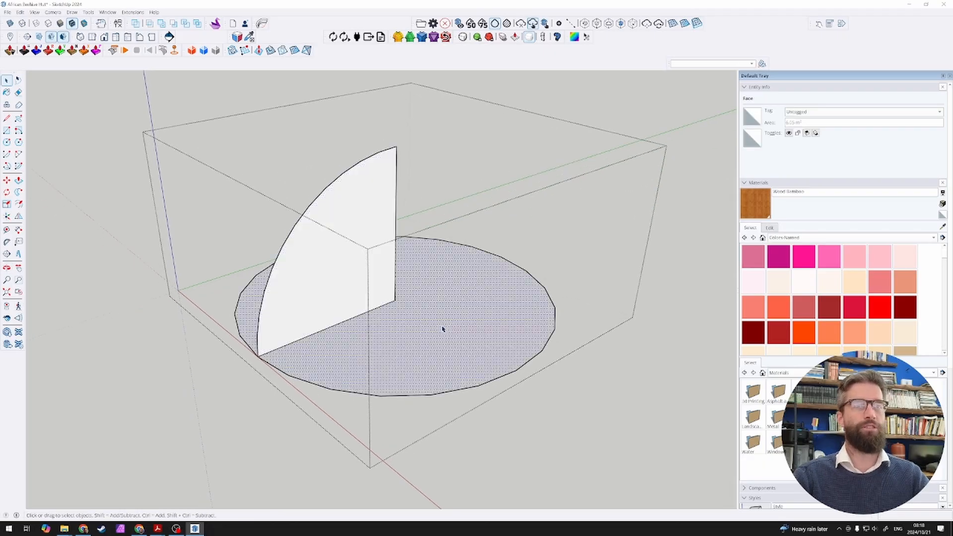
pyautogui.click(355, 298)
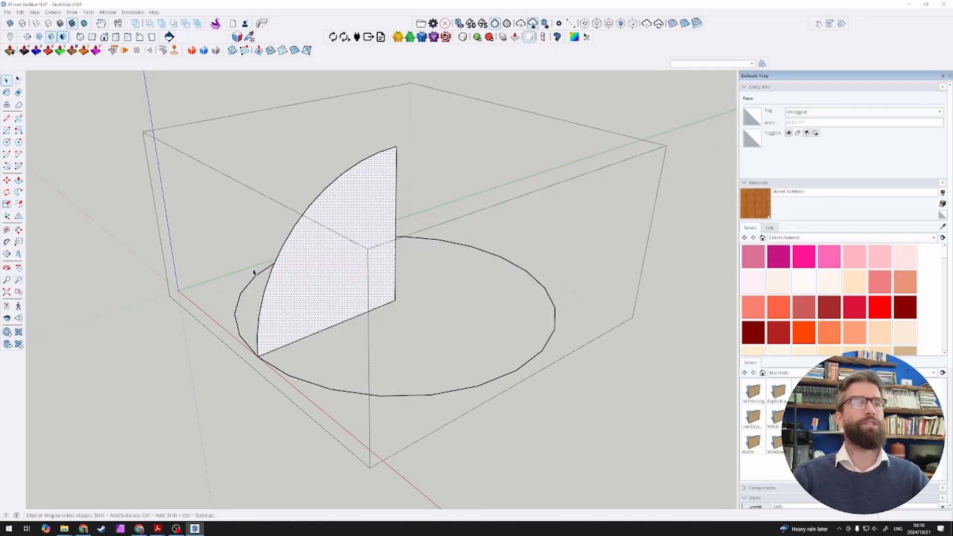
# Step: Try to sweep the quarter-circle face with Follow Me along the circle's long arc only, and undo it
pyautogui.click(496, 381)
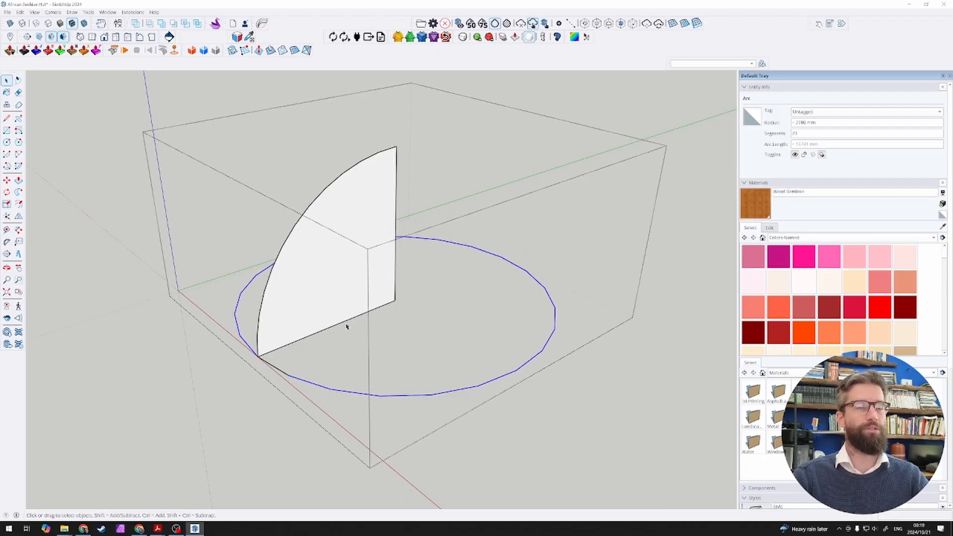
pyautogui.click(18, 192)
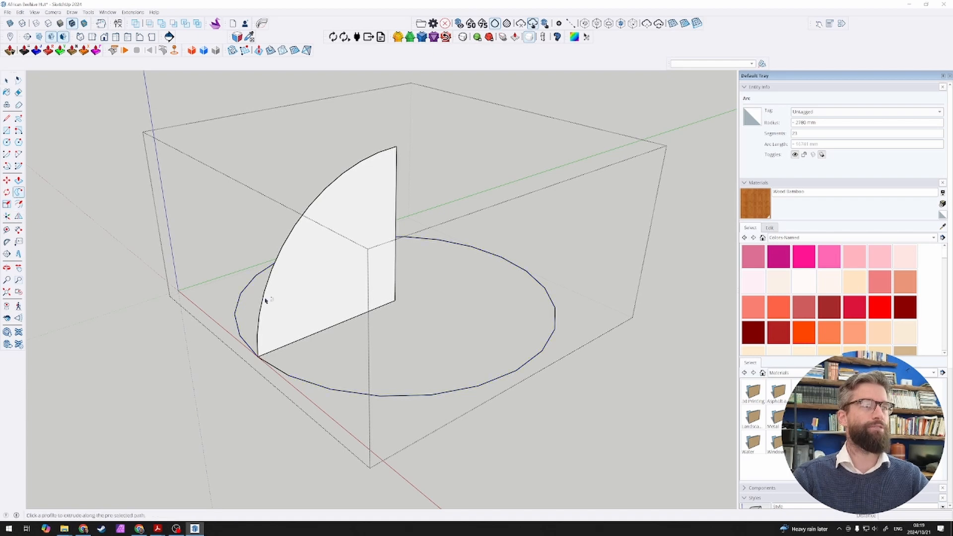
pyautogui.click(325, 278)
pyautogui.press('space')
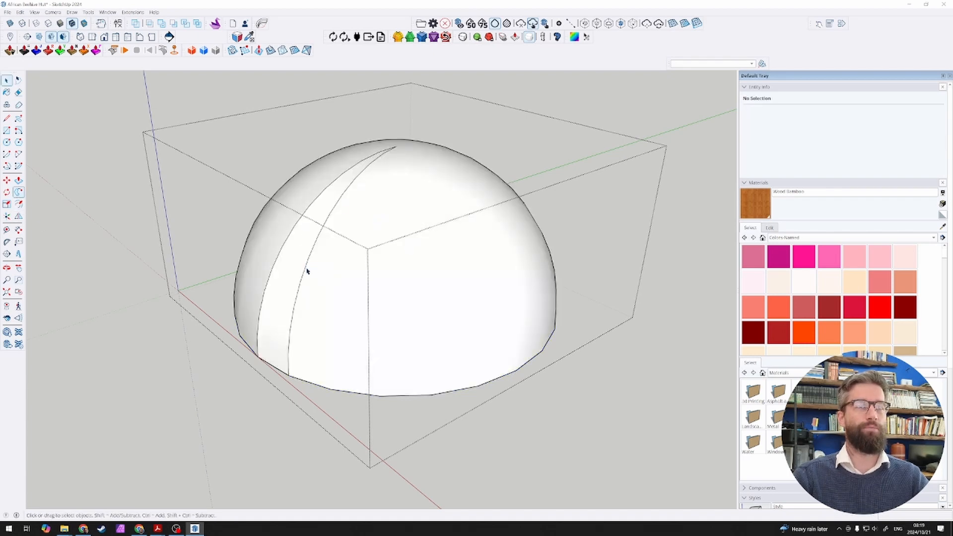
pyautogui.hotkey('ctrl', 'z')
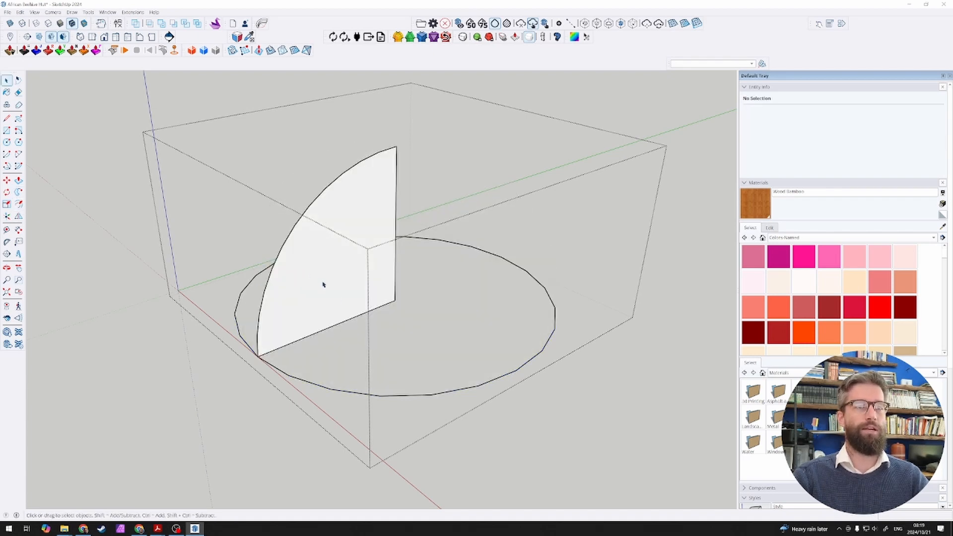
# Step: Select the whole circle including its separate short segment and sweep the quarter-circle face along it with Follow Me into a dome
pyautogui.click(334, 299)
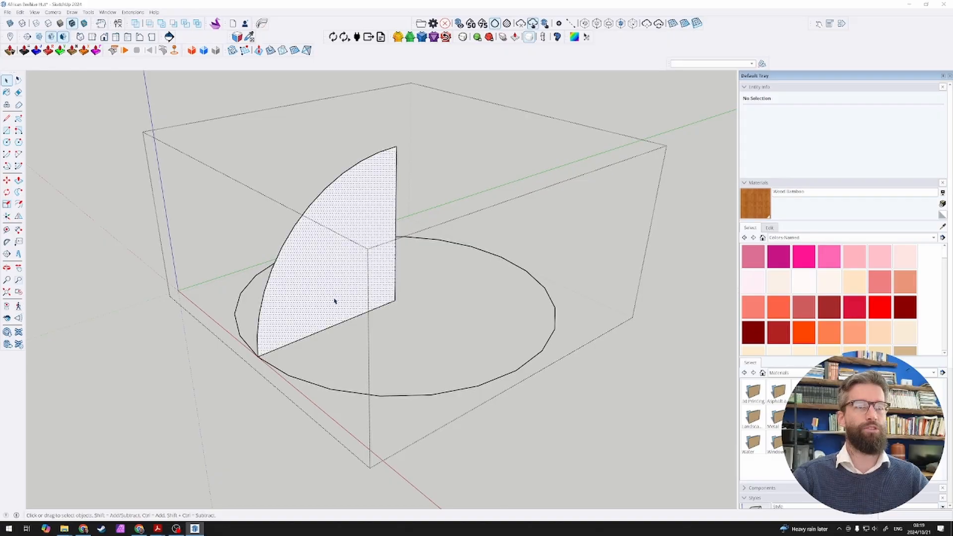
pyautogui.click(468, 250)
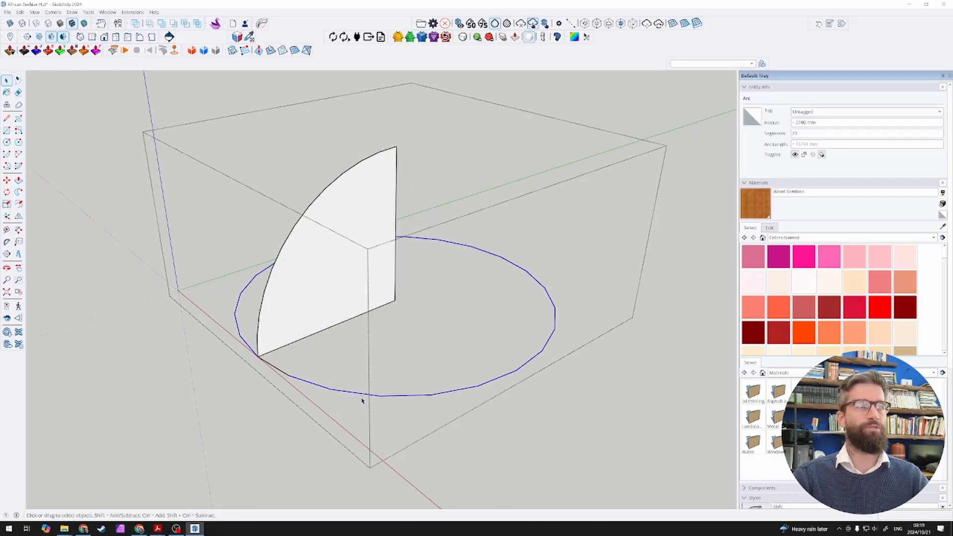
pyautogui.scroll(5, 268, 370)
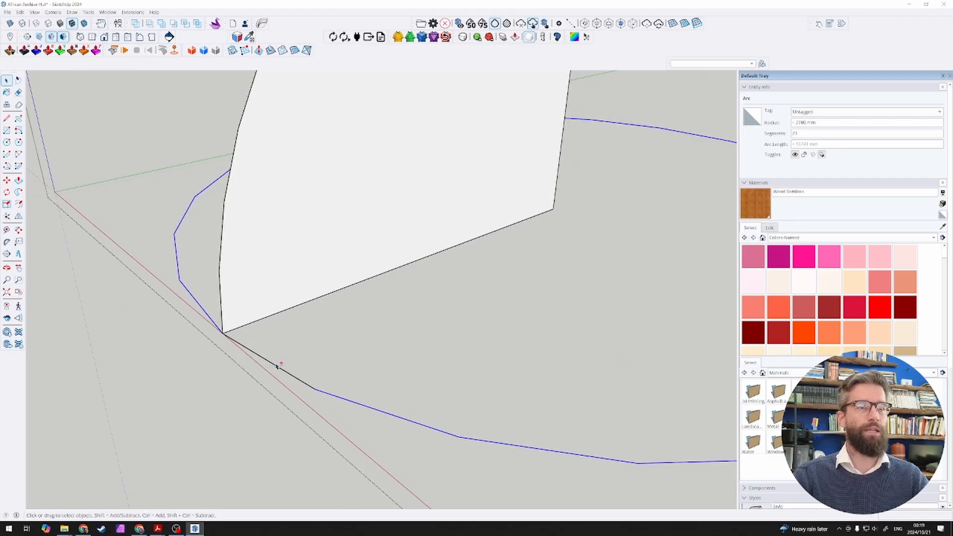
pyautogui.scroll(-5, 277, 367)
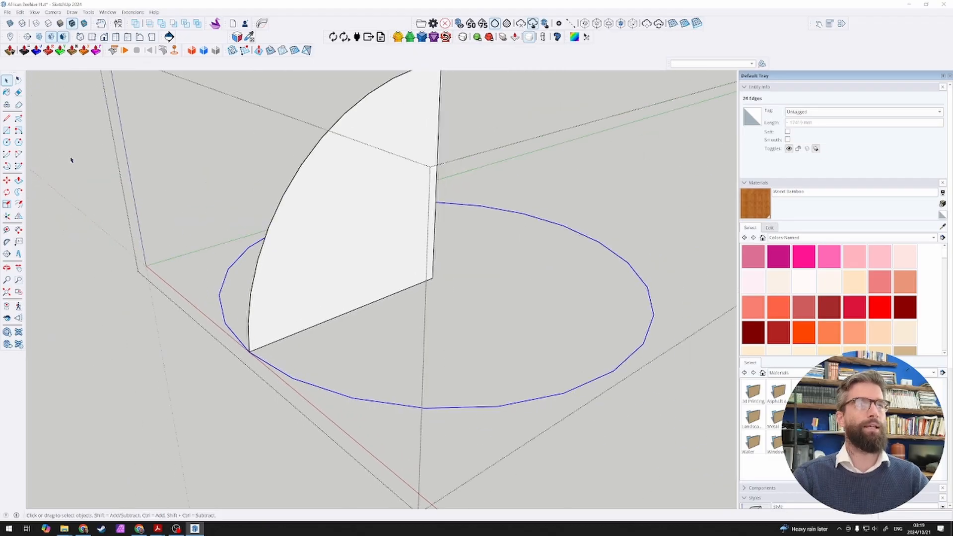
pyautogui.click(19, 191)
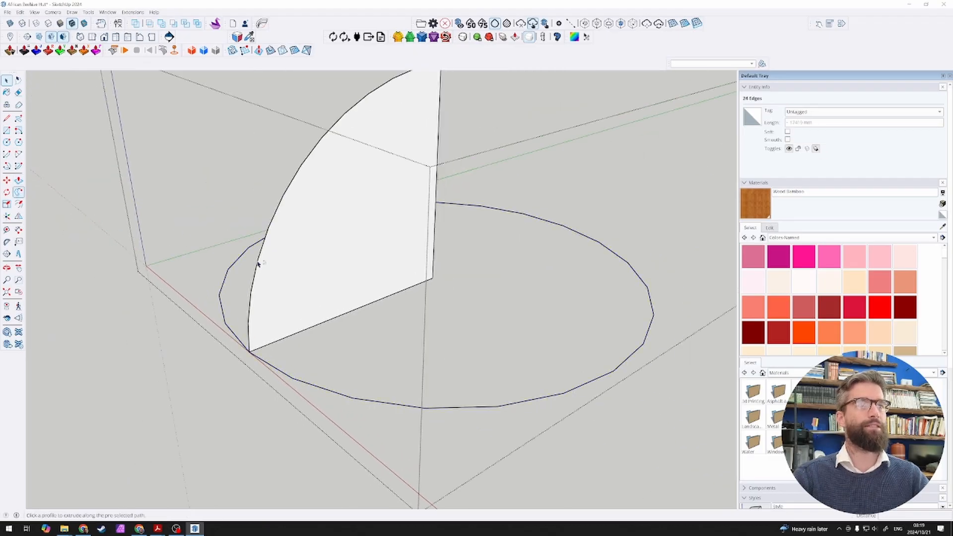
pyautogui.click(330, 247)
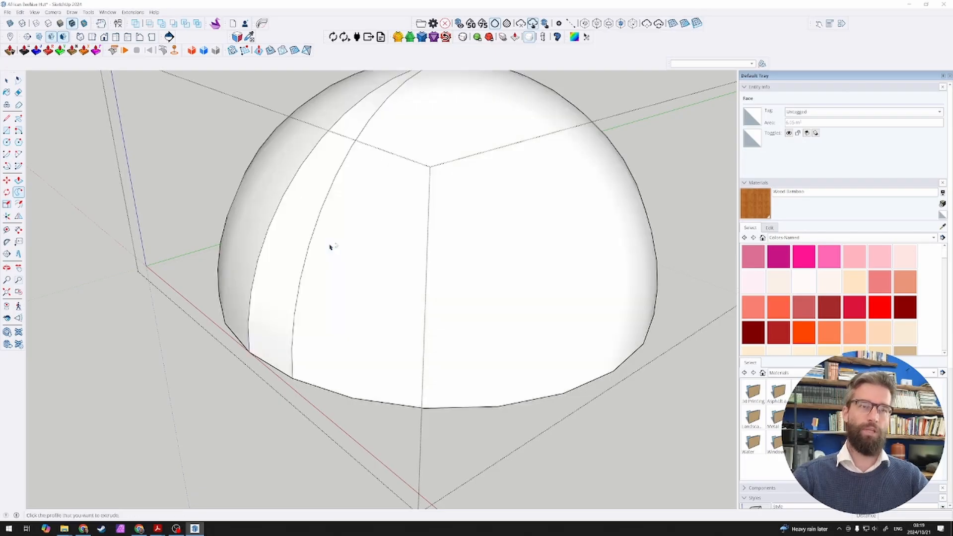
# Step: Try to clean up the dome's seam by deleting parts of it, including one seam edge, and undo each deletion
pyautogui.scroll(-3, 332, 299)
pyautogui.press('space')
pyautogui.moveTo(354, 364); pyautogui.dragTo(386, 389, button='middle')
pyautogui.scroll(5, 412, 402)
pyautogui.scroll(-3, 417, 339)
pyautogui.click(417, 340)
pyautogui.press('Delete')
pyautogui.scroll(-3, 385, 369)
pyautogui.hotkey('ctrl', 'z')
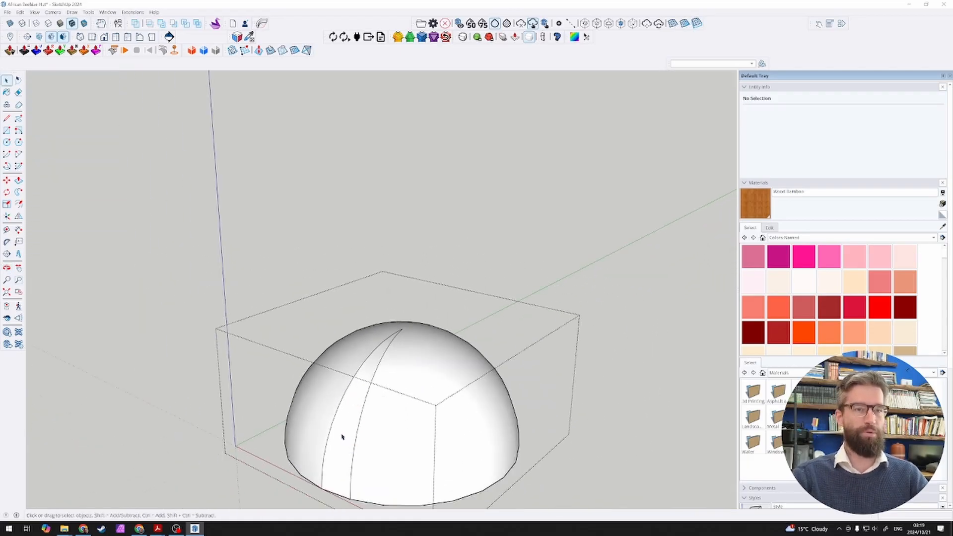
pyautogui.click(334, 426)
pyautogui.click(330, 432)
pyautogui.press('Delete')
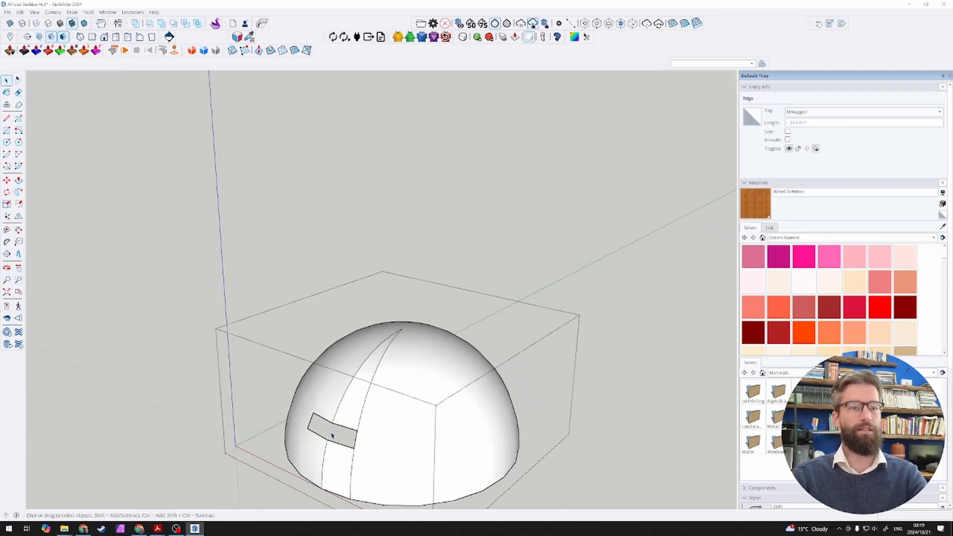
pyautogui.hotkey('ctrl', 'z')
# Step: Select all the edges of one vertical seam line on the dome and hide them
pyautogui.scroll(-2, 351, 398)
pyautogui.scroll(4, 354, 445)
pyautogui.click(413, 415)
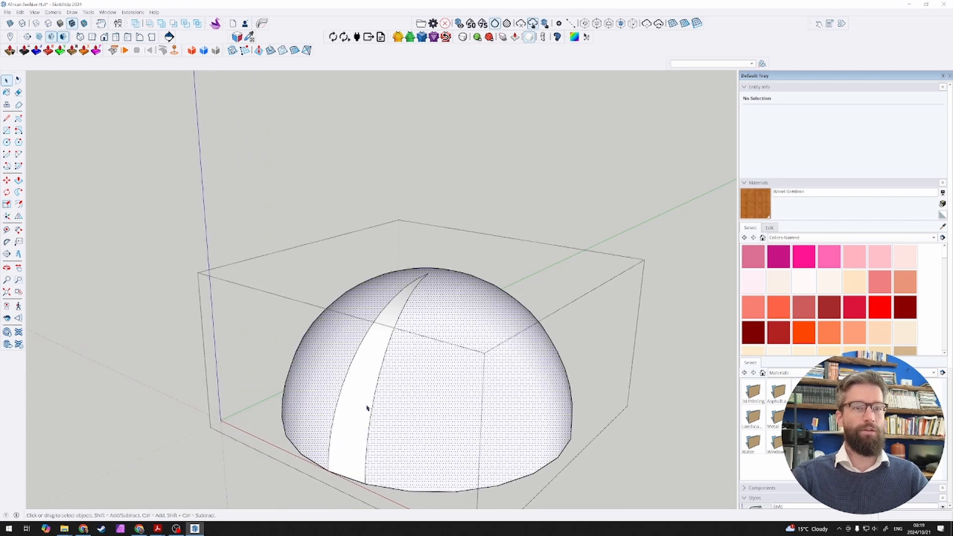
pyautogui.moveTo(367, 408); pyautogui.dragTo(404, 283, button='middle')
pyautogui.click(414, 449)
pyautogui.scroll(2, 415, 440)
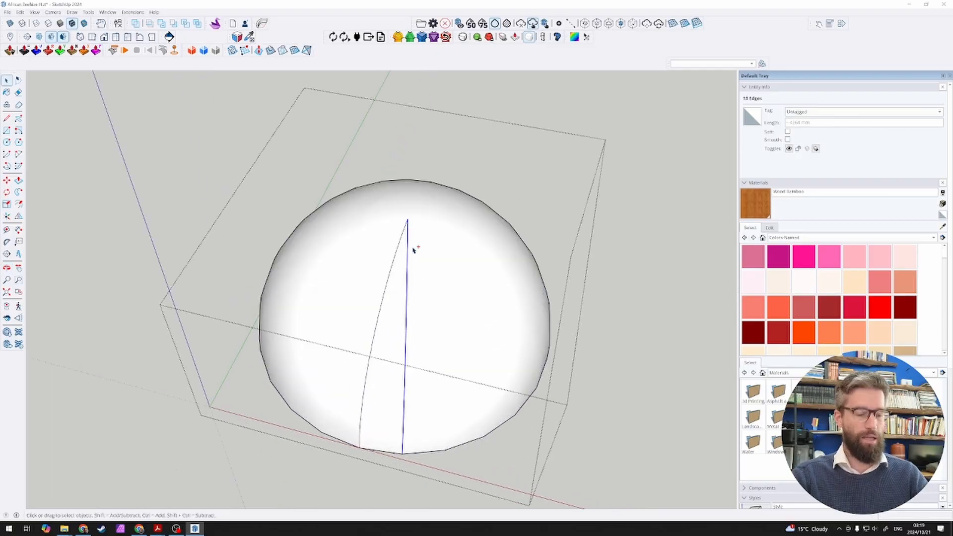
pyautogui.press('h')
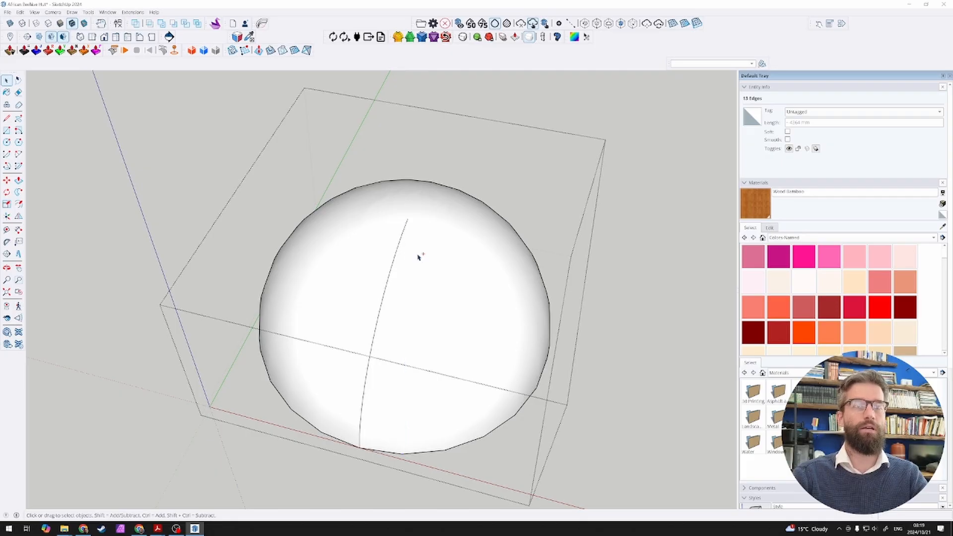
# Step: Hide all the edges of the dome's remaining vertical seam line and leave the group
pyautogui.moveTo(450, 274); pyautogui.dragTo(407, 245, button='middle')
pyautogui.click(401, 311)
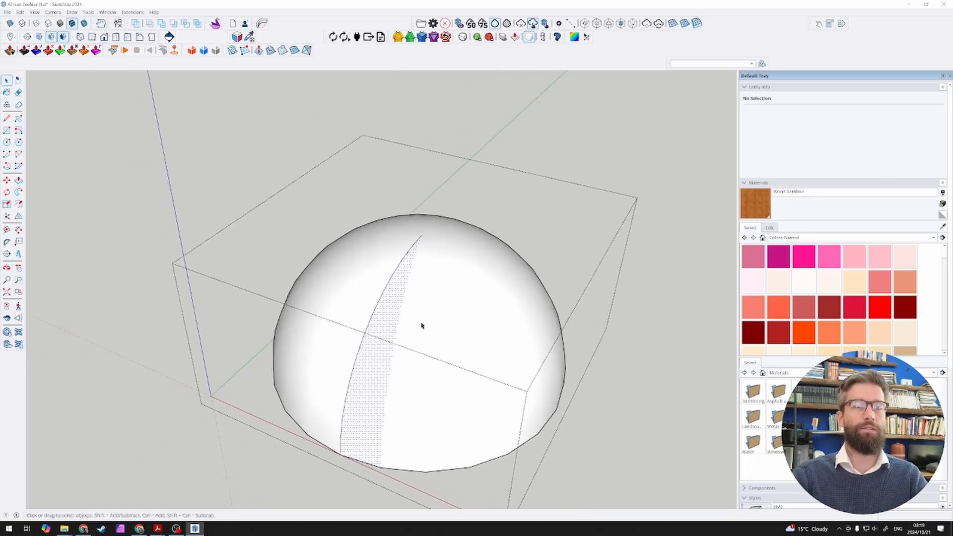
pyautogui.click(359, 317)
pyautogui.click(394, 303)
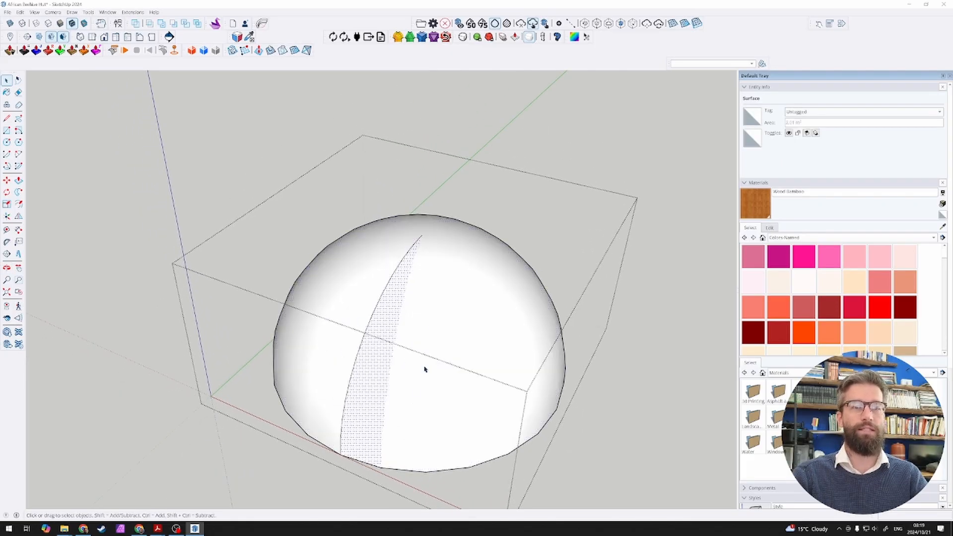
pyautogui.click(410, 379)
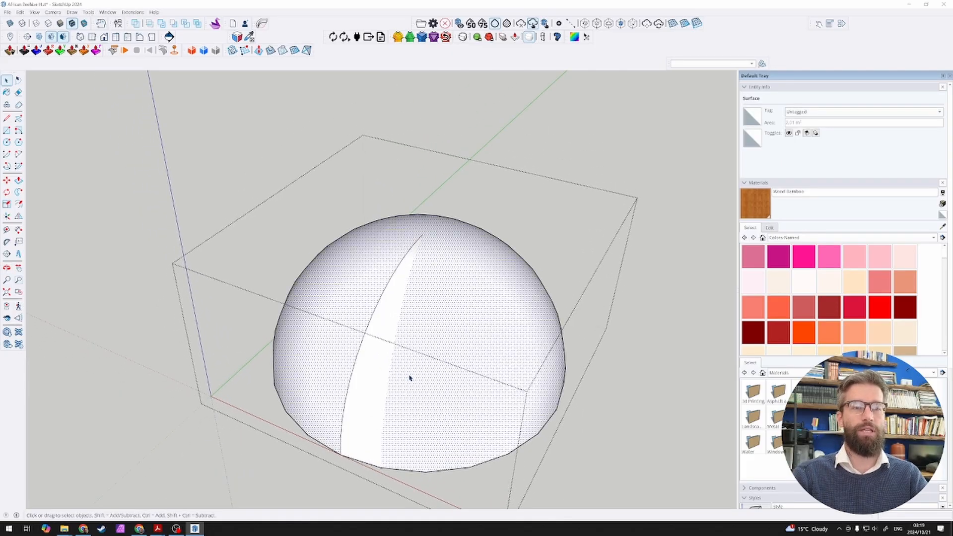
pyautogui.click(350, 378)
pyautogui.moveTo(352, 376); pyautogui.dragTo(519, 415, button='middle')
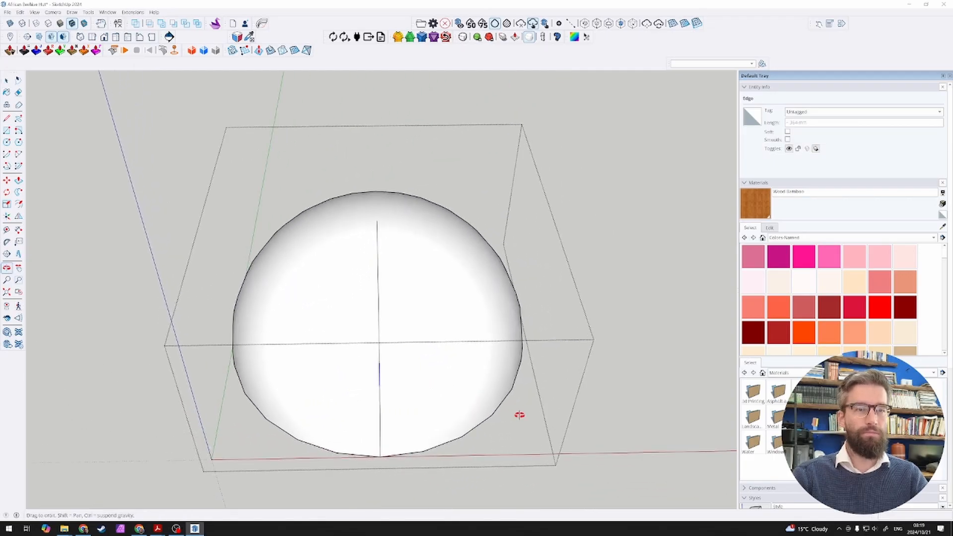
pyautogui.moveTo(384, 403); pyautogui.dragTo(389, 468)
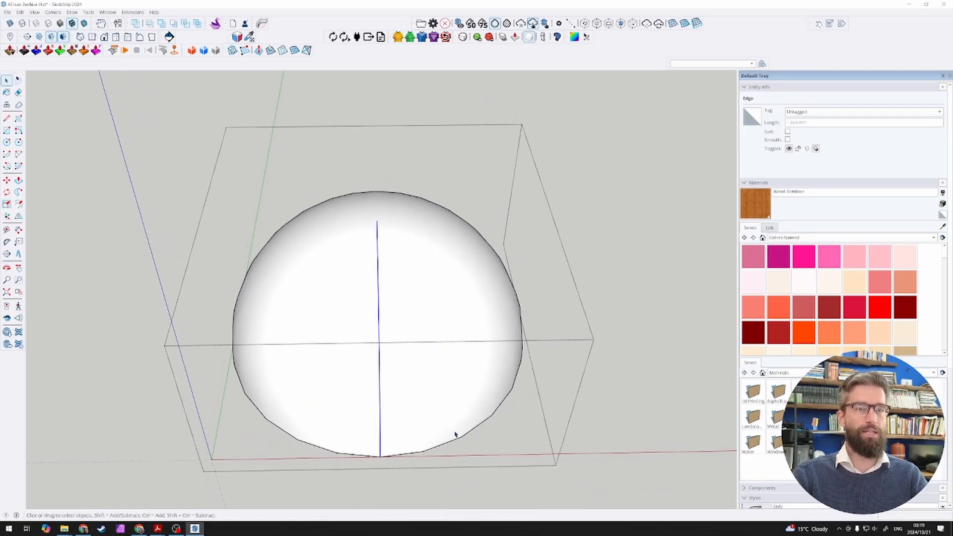
pyautogui.moveTo(453, 434); pyautogui.dragTo(219, 306, button='middle')
pyautogui.click(438, 408)
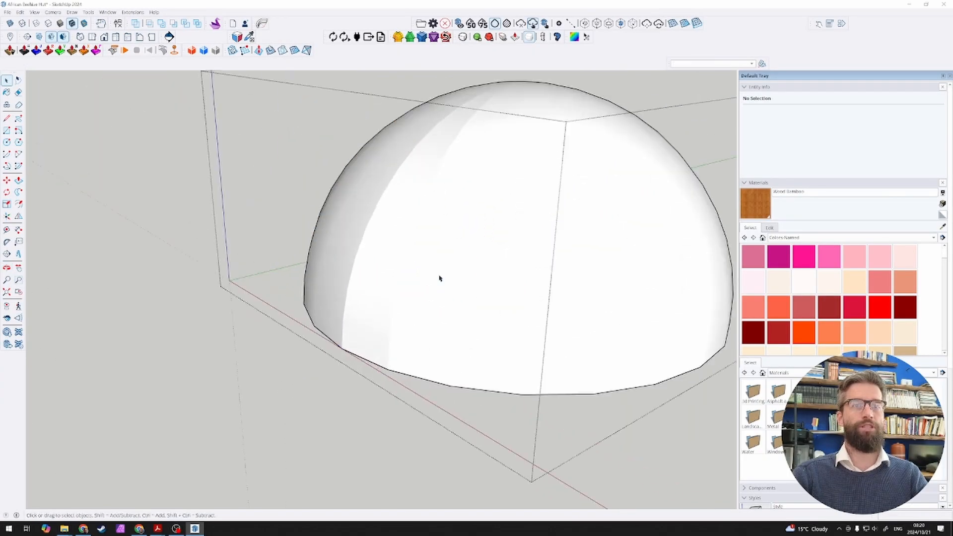
# Step: Reopen the dome group for editing with the rest of the model hidden
pyautogui.moveTo(440, 278); pyautogui.dragTo(364, 262, button='middle')
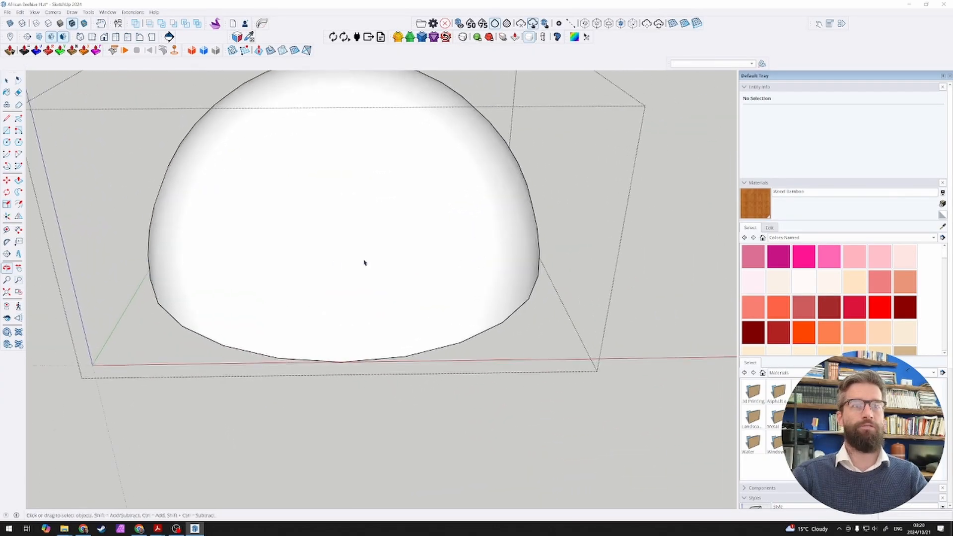
pyautogui.moveTo(295, 278); pyautogui.dragTo(439, 352, button='middle')
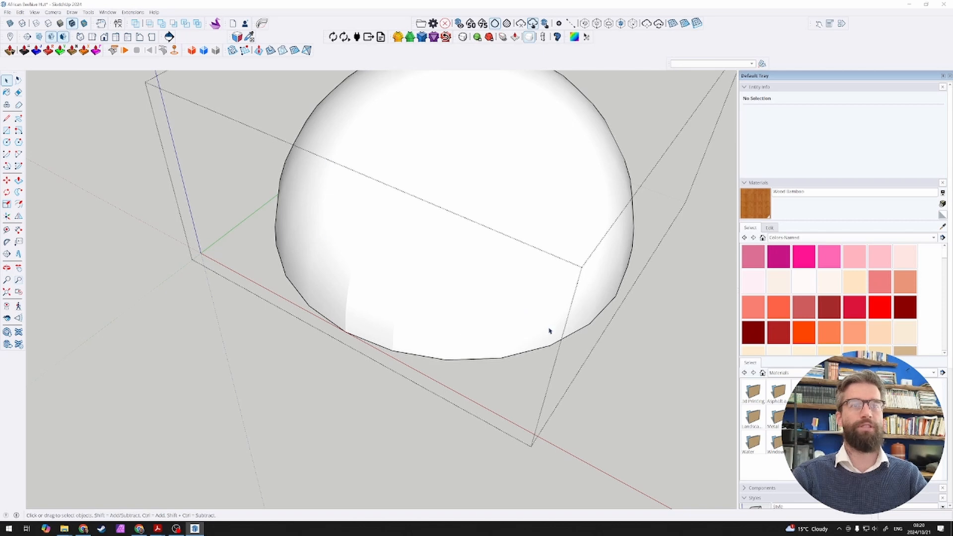
pyautogui.moveTo(549, 331); pyautogui.dragTo(538, 239, button='middle')
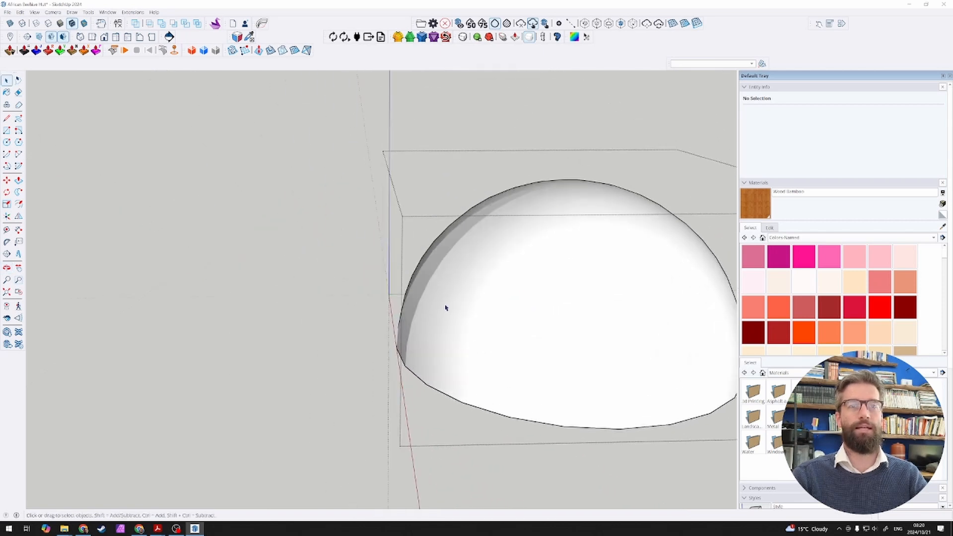
# Step: Leave the dome group and enable Soften coplanar for it in the Soften Edges settings
pyautogui.press('Escape')
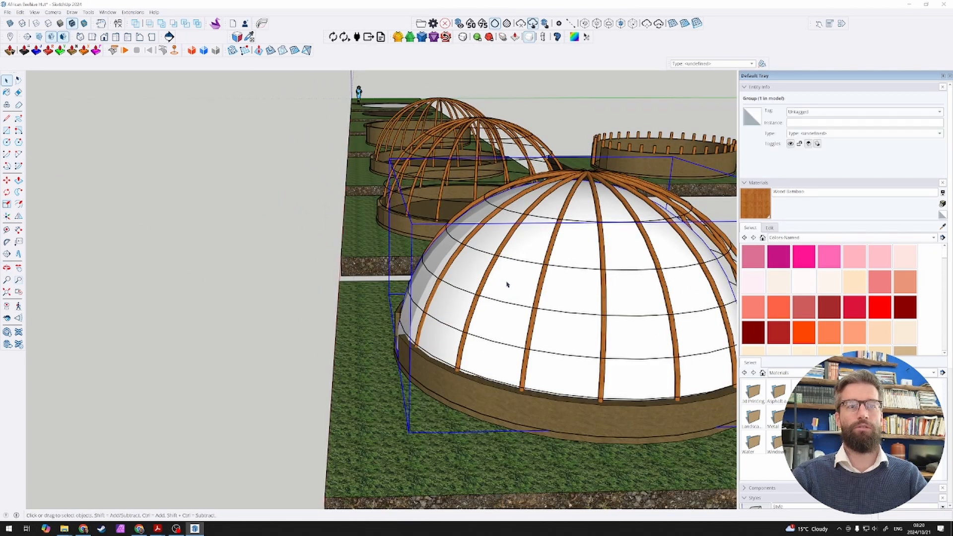
pyautogui.click(748, 183)
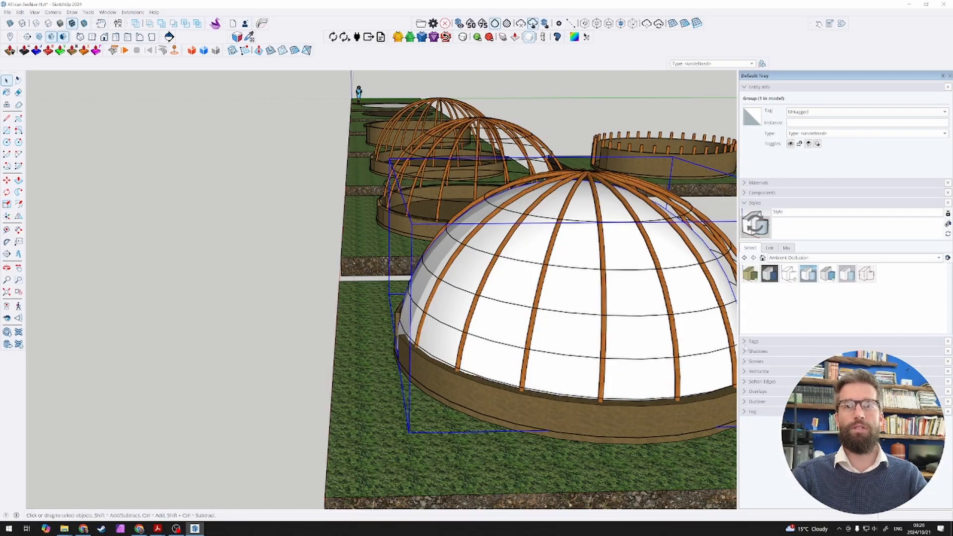
pyautogui.click(746, 382)
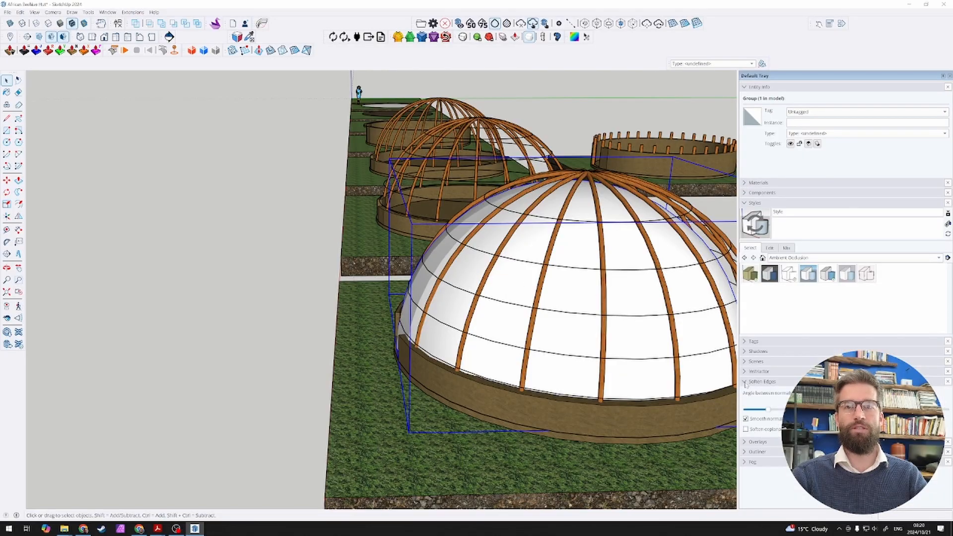
pyautogui.click(745, 429)
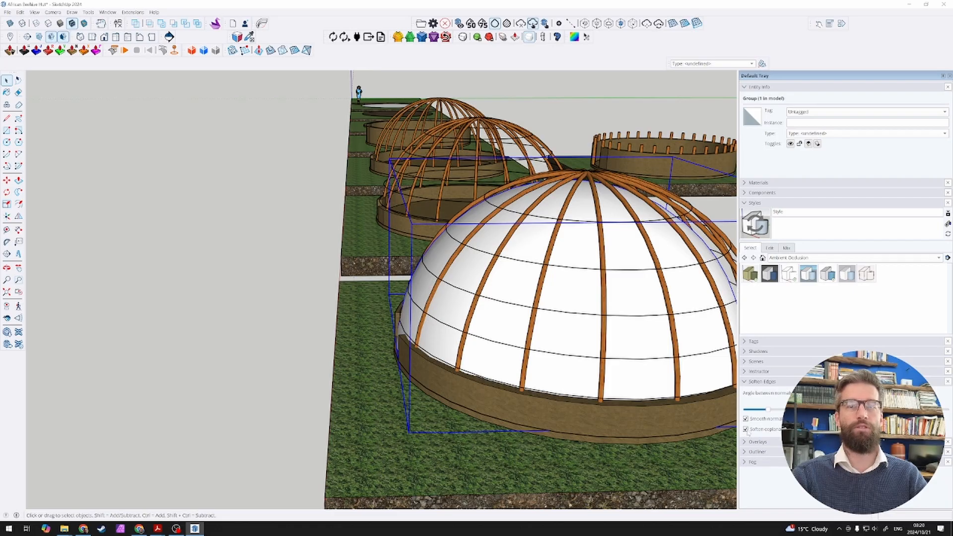
# Step: Move the dome group straight up from the wall's base to the top edge of the low wall beside the door opening
pyautogui.moveTo(492, 295); pyautogui.dragTo(368, 332, button='middle')
pyautogui.scroll(-2, 412, 319)
pyautogui.scroll(4, 447, 317)
pyautogui.moveTo(489, 314); pyautogui.dragTo(454, 239, button='middle')
pyautogui.scroll(-3, 440, 295)
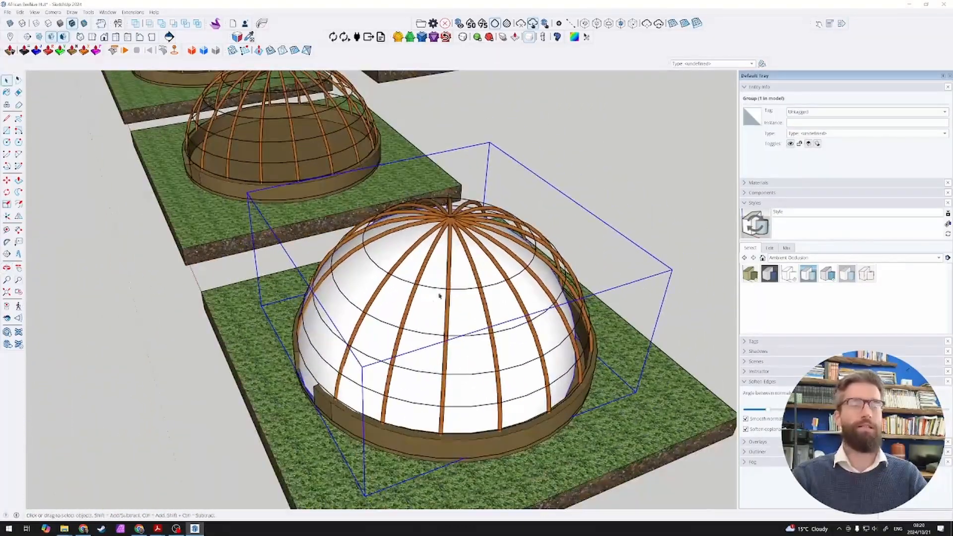
pyautogui.scroll(2, 432, 307)
pyautogui.scroll(4, 347, 357)
pyautogui.press('m')
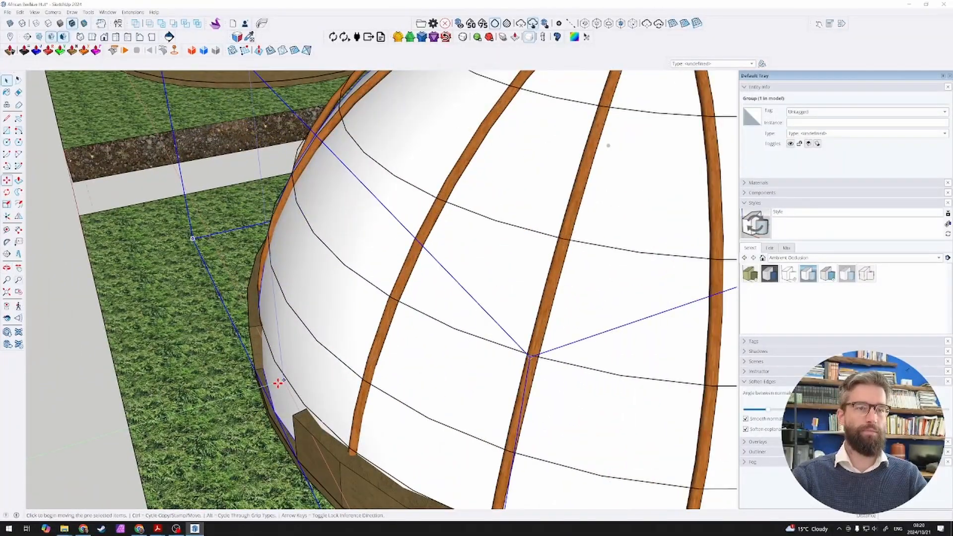
pyautogui.scroll(-3, 330, 387)
pyautogui.moveTo(330, 387); pyautogui.dragTo(391, 378, button='middle')
pyautogui.press('m')
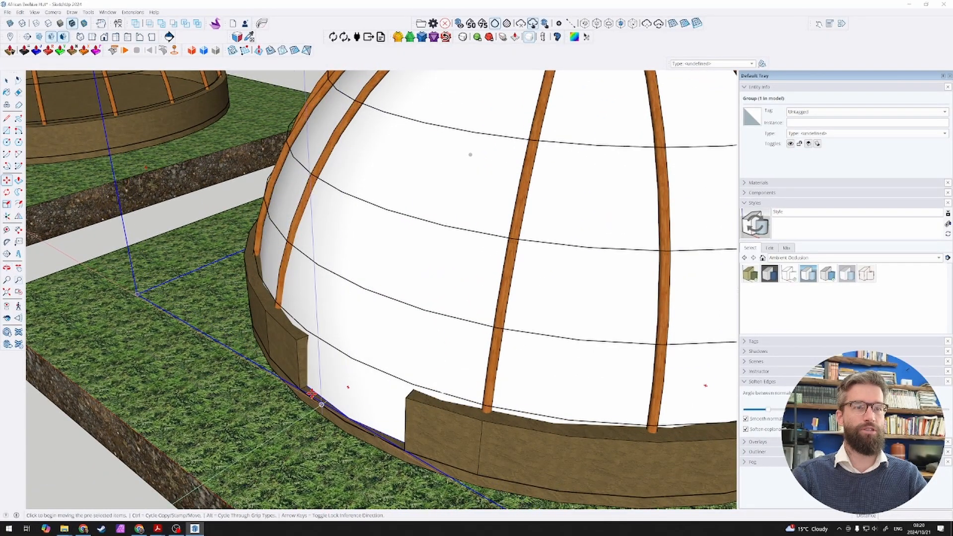
pyautogui.click(307, 387)
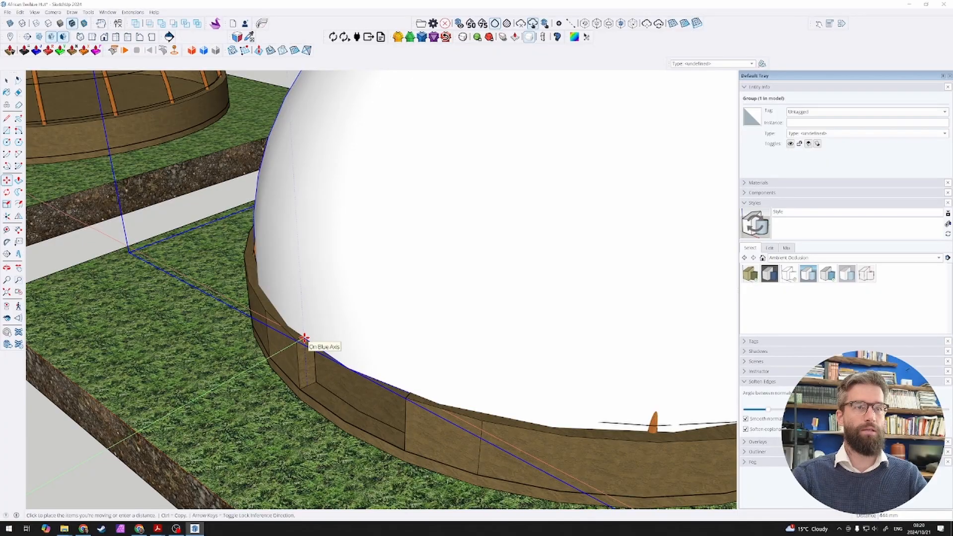
pyautogui.click(304, 338)
# Step: Scale the dome along the green axis until its edge reaches the outer side of the post standing on the wall
pyautogui.scroll(-5, 304, 338)
pyautogui.moveTo(607, 325); pyautogui.dragTo(465, 278, button='middle')
pyautogui.press('m')
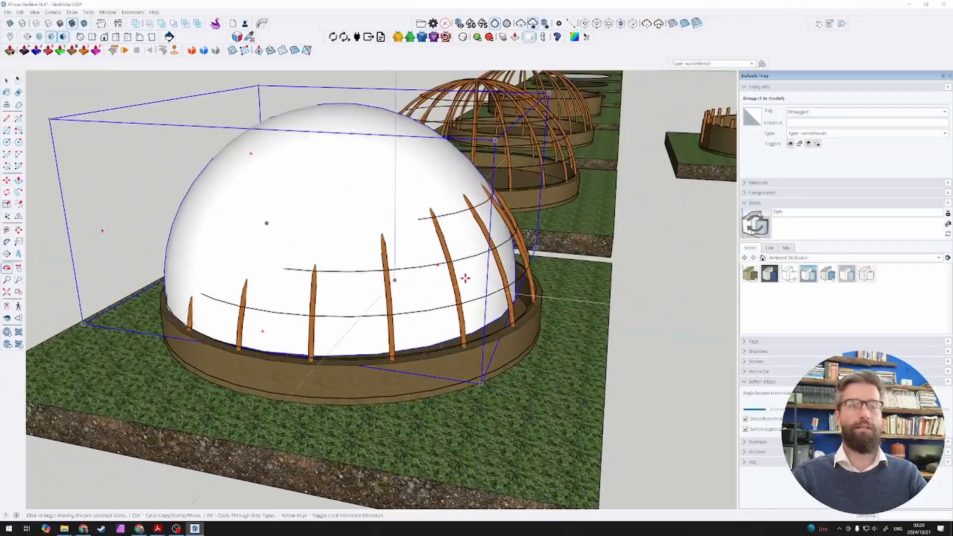
pyautogui.press('s')
pyautogui.click(521, 211)
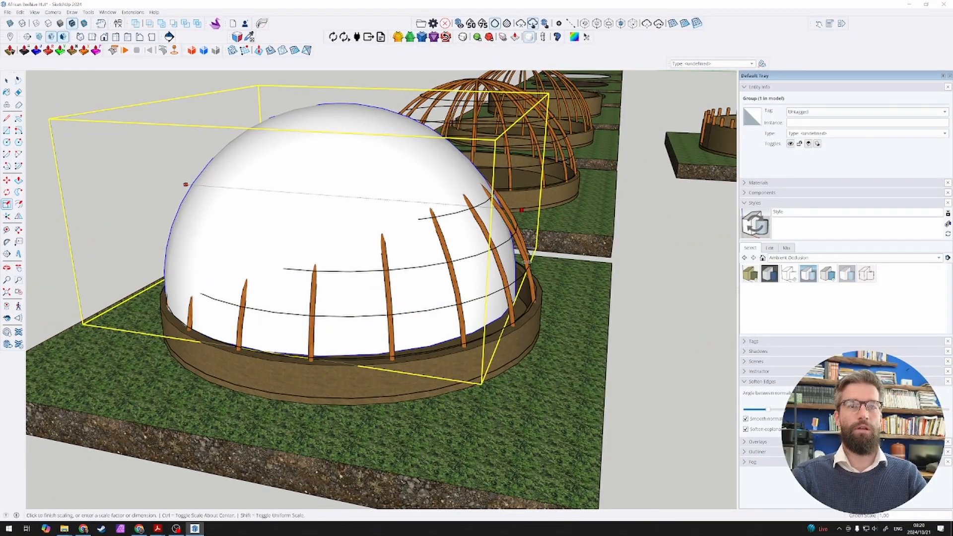
pyautogui.scroll(10, 539, 286)
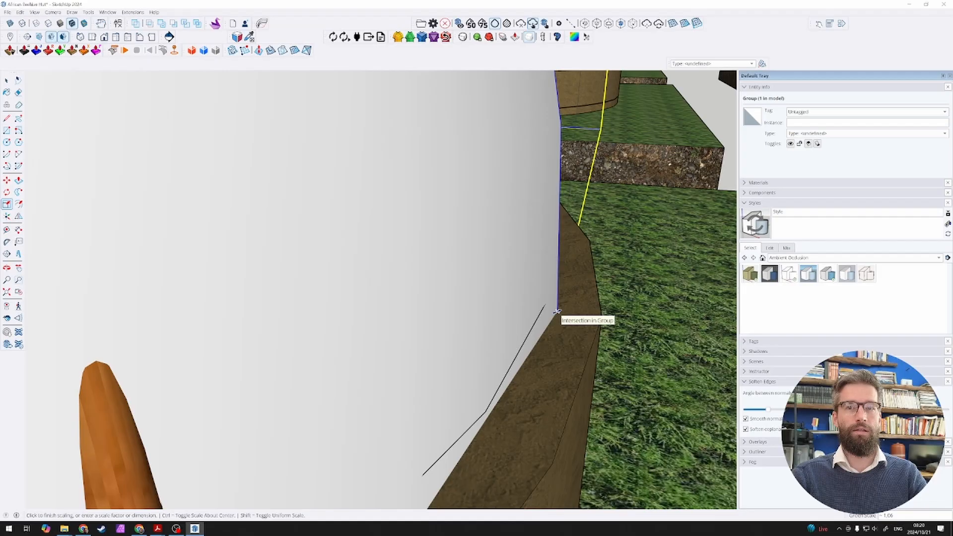
pyautogui.click(557, 311)
pyautogui.scroll(-10, 557, 311)
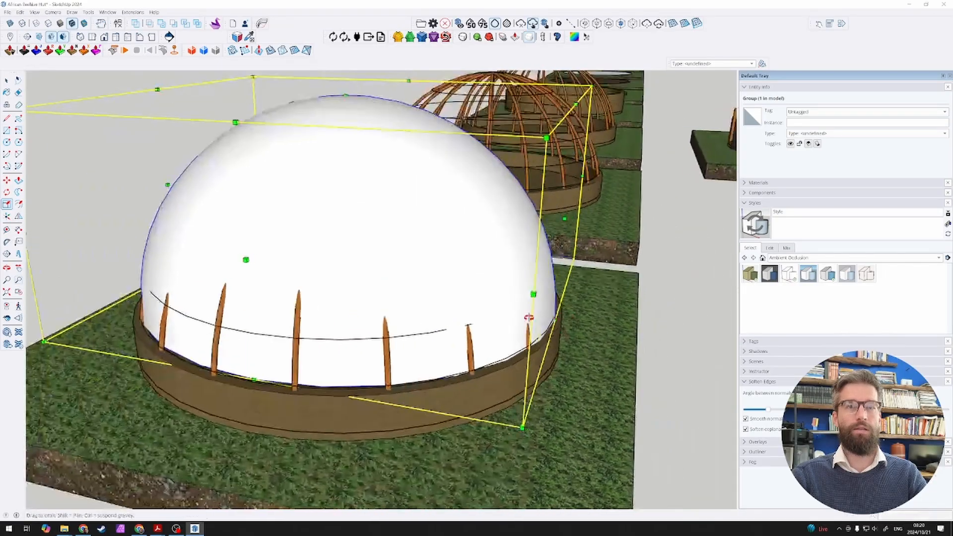
# Step: Scale the dome by about 1.03 along the red axis on both sides so it covers the posts around the wall
pyautogui.scroll(5, 353, 228)
pyautogui.scroll(3, 345, 203)
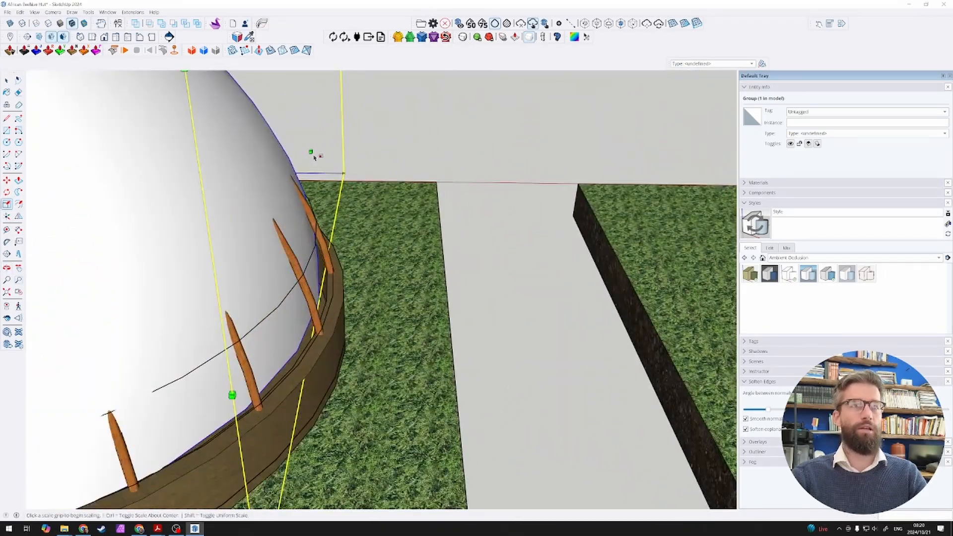
pyautogui.click(311, 152)
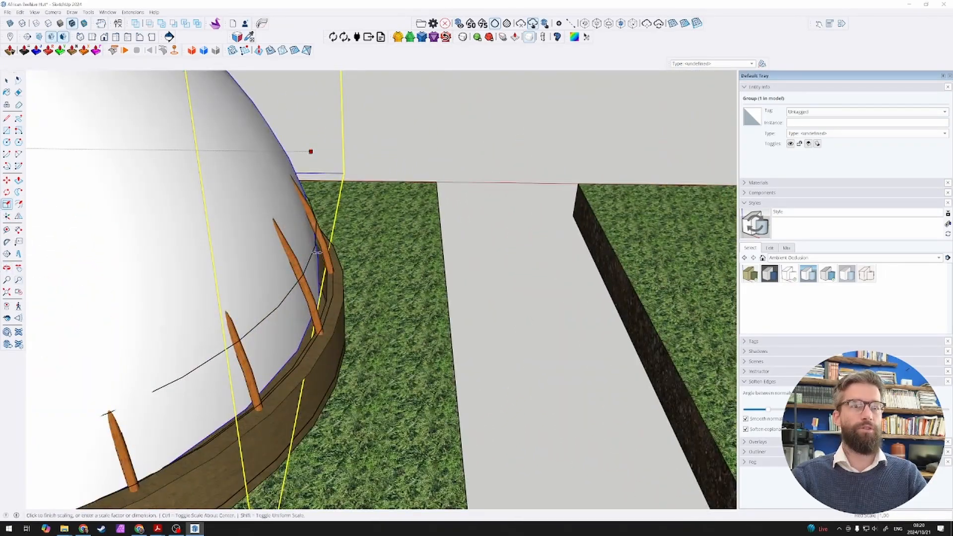
pyautogui.click(328, 314)
pyautogui.scroll(-8, 468, 293)
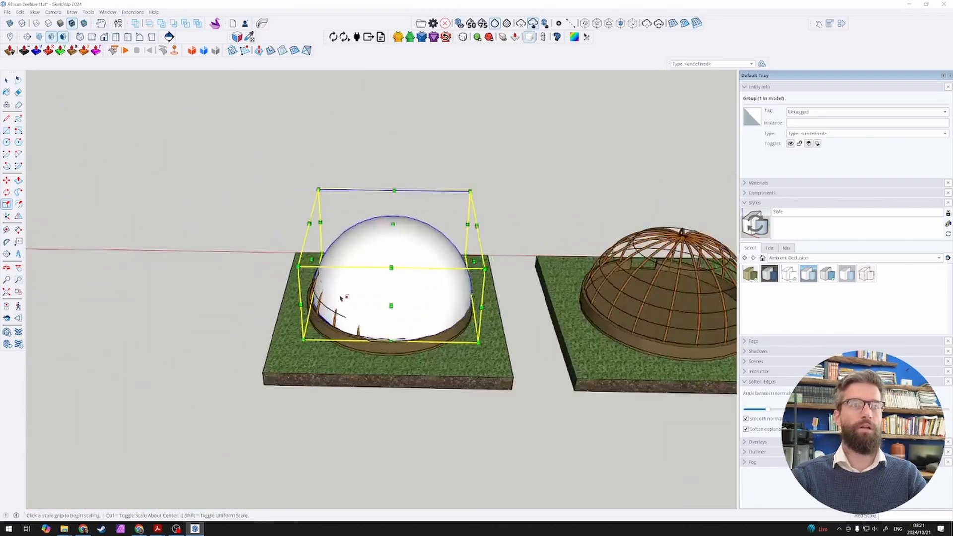
pyautogui.scroll(8, 318, 286)
pyautogui.scroll(3, 319, 285)
pyautogui.click(326, 304)
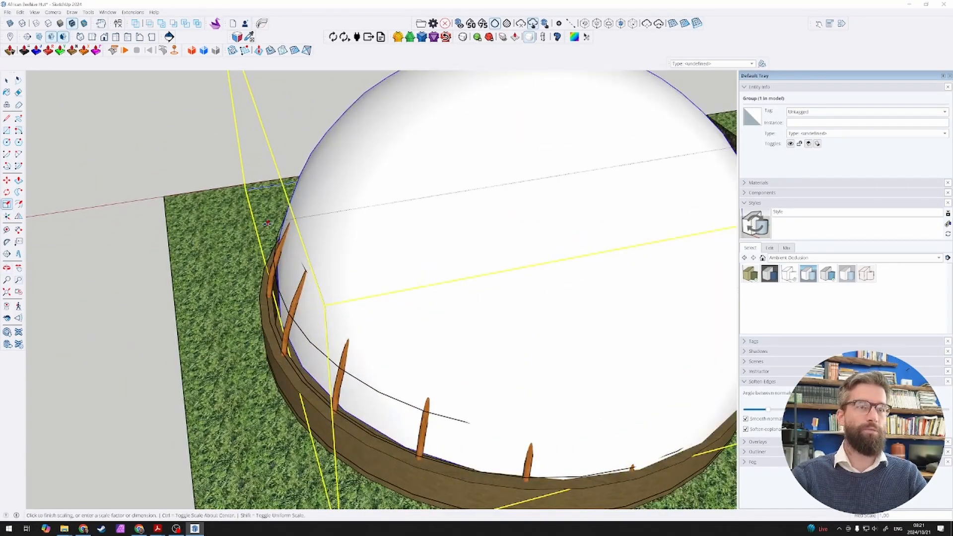
pyautogui.click(252, 226)
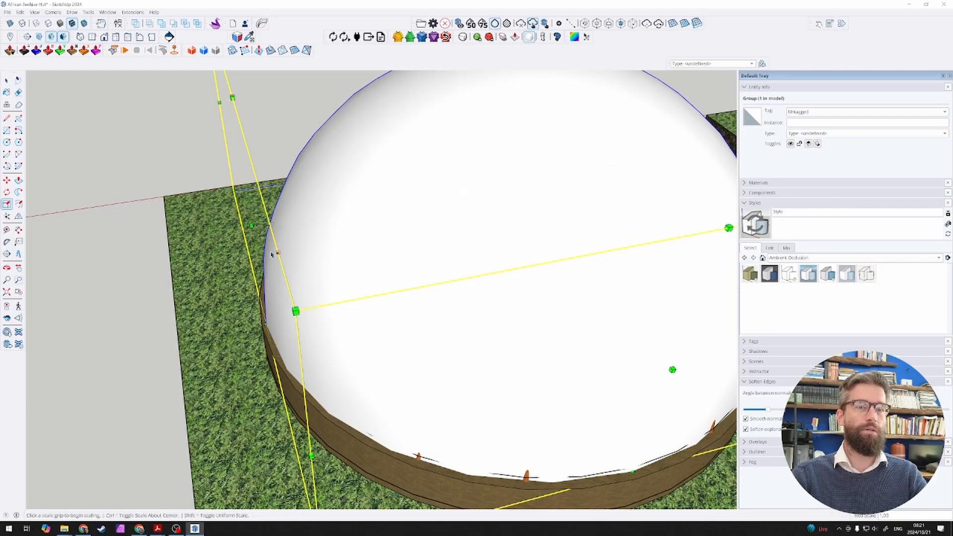
# Step: Check the dome's fit around the wall and display back edges through the surfaces
pyautogui.moveTo(274, 253); pyautogui.dragTo(794, 268, button='middle')
pyautogui.moveTo(451, 276); pyautogui.dragTo(359, 251, button='middle')
pyautogui.scroll(5, 120, 275)
pyautogui.scroll(-5, 406, 334)
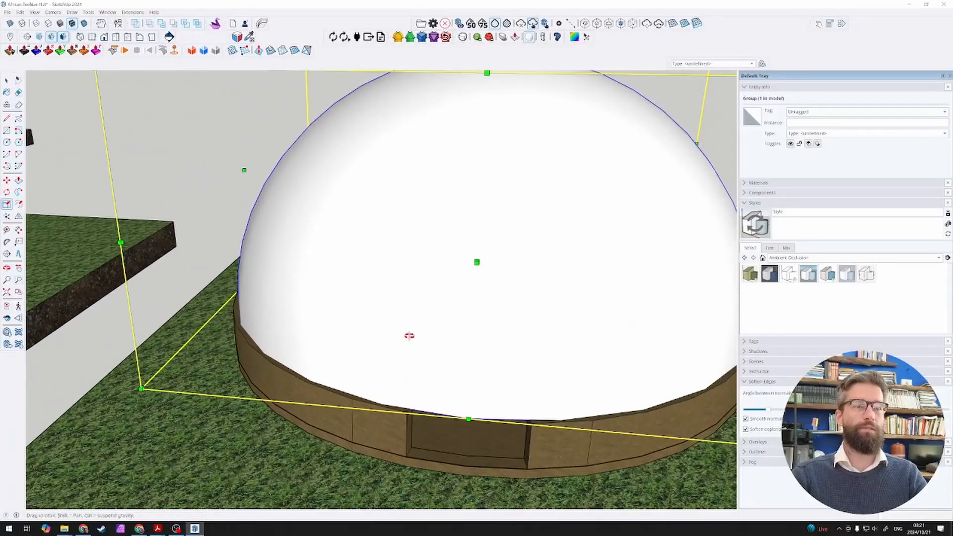
pyautogui.moveTo(407, 334); pyautogui.dragTo(359, 353, button='middle')
pyautogui.press('k')
pyautogui.scroll(-3, 397, 322)
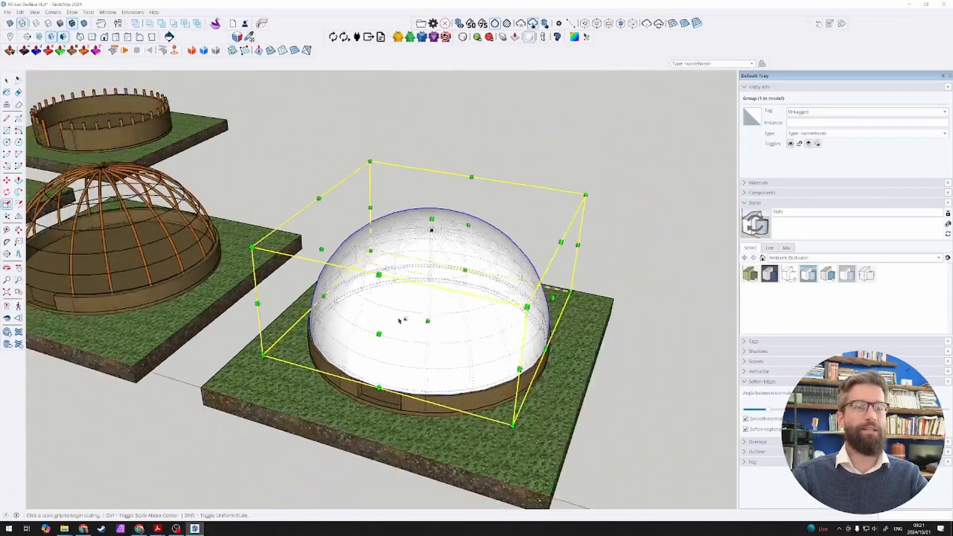
# Step: Scale the dome vertically by 0.91 to bring its top down to the peak of the roof frame
pyautogui.scroll(2, 412, 315)
pyautogui.scroll(2, 468, 338)
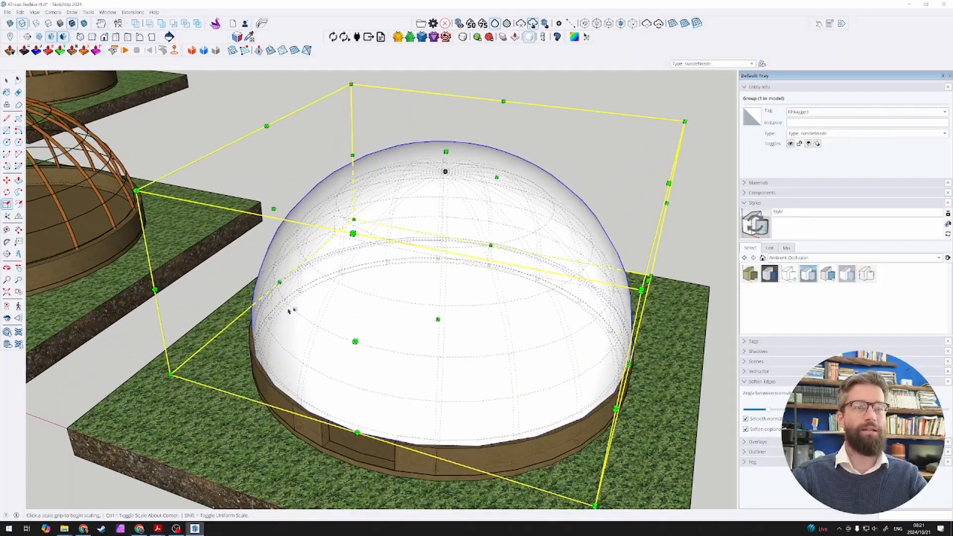
pyautogui.moveTo(288, 311); pyautogui.dragTo(245, 270, button='middle')
pyautogui.scroll(-1, 245, 271)
pyautogui.click(370, 137)
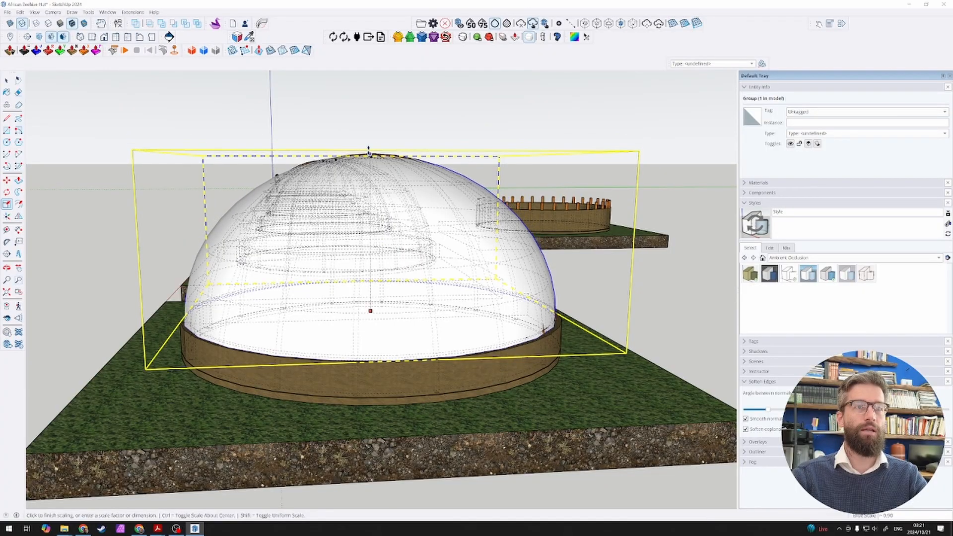
pyautogui.scroll(3, 372, 155)
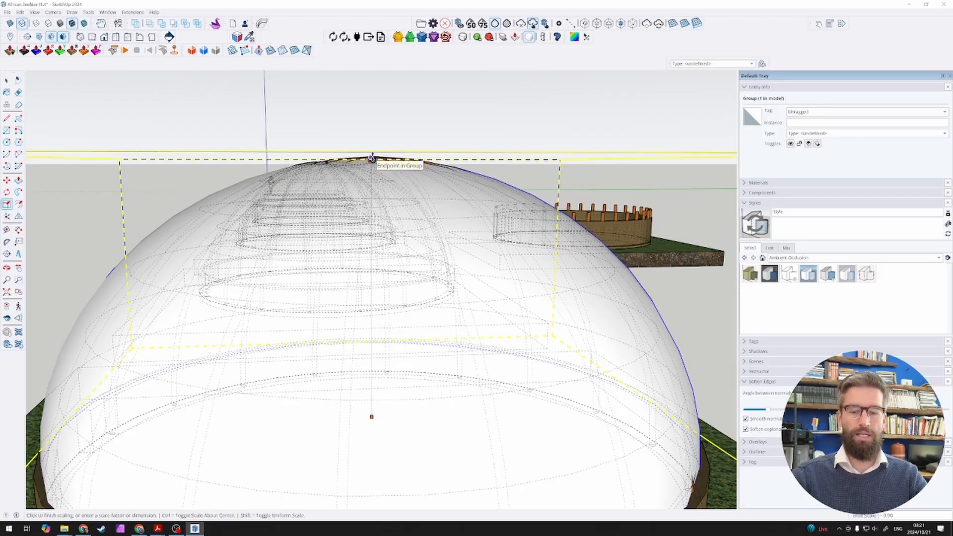
pyautogui.write(',91')
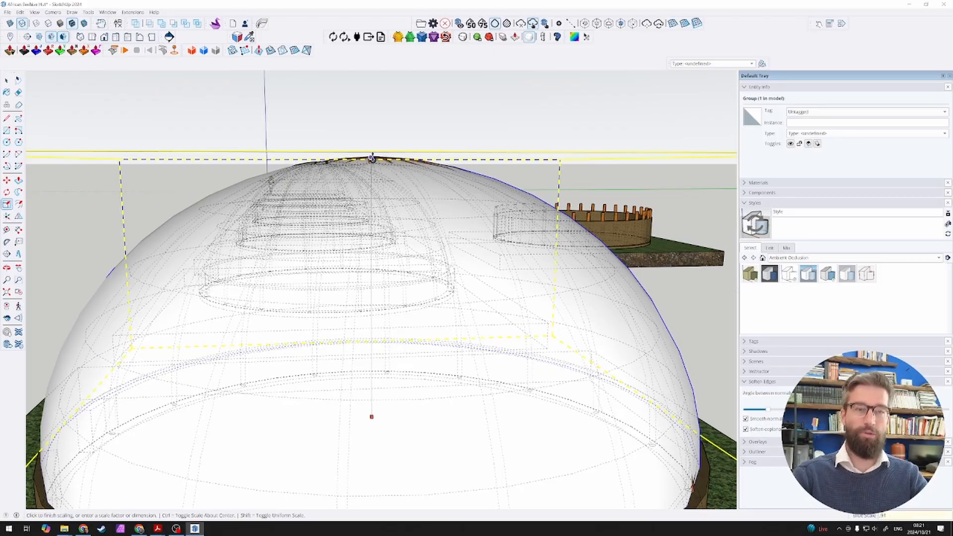
pyautogui.press('Return')
# Step: Deselect the dome and turn off the display of back edges
pyautogui.scroll(-8, 372, 158)
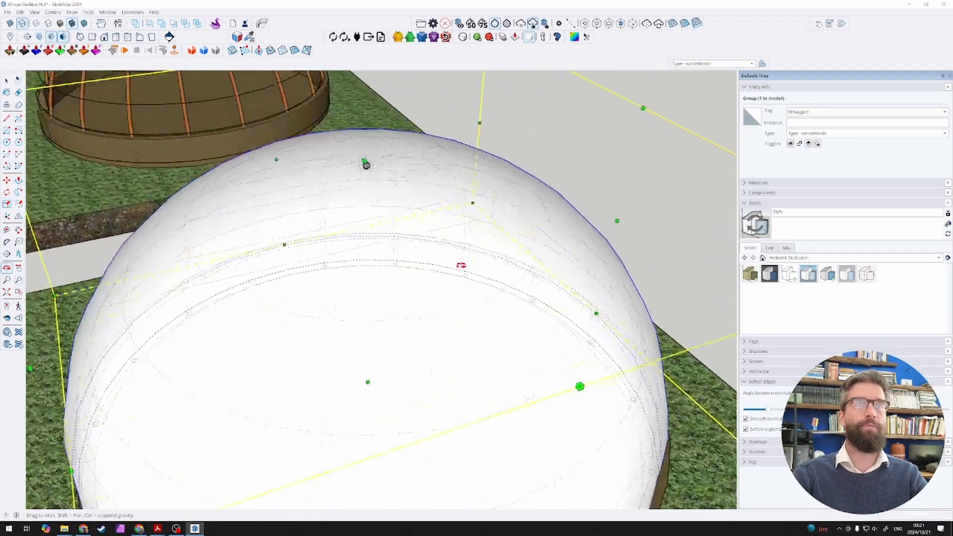
pyautogui.press('space')
pyautogui.click(576, 127)
pyautogui.moveTo(447, 248); pyautogui.dragTo(581, 211, button='middle')
pyautogui.scroll(-3, 470, 213)
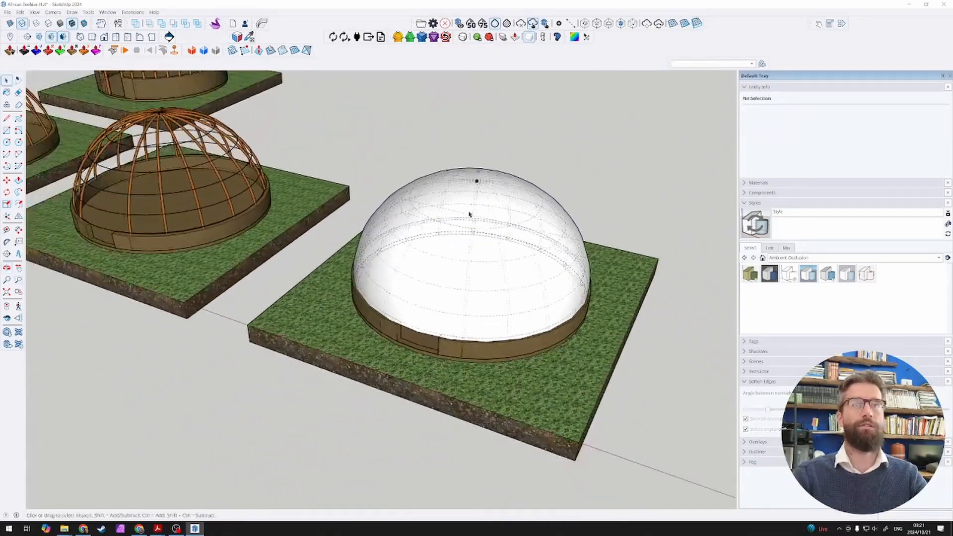
pyautogui.scroll(4, 588, 204)
pyautogui.hotkey('alt', 'h')
pyautogui.scroll(-2, 548, 211)
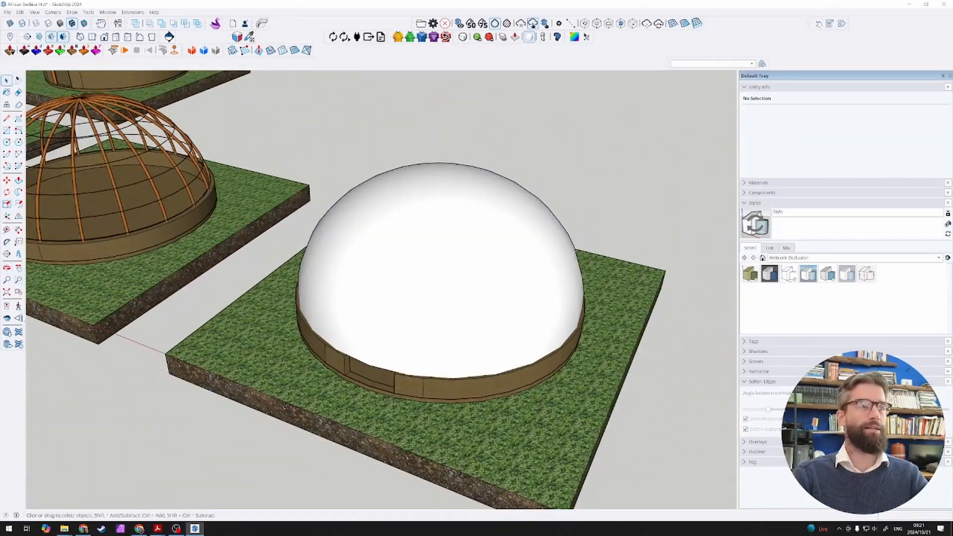
# Step: Search the 3D Warehouse materials for "tatch" and download the Tatching material
pyautogui.click(7, 332)
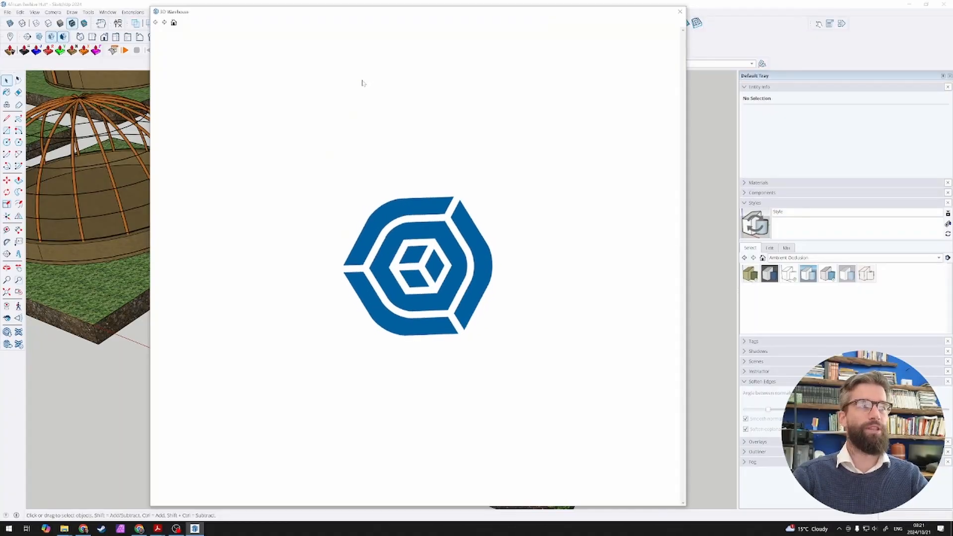
pyautogui.write('tatch')
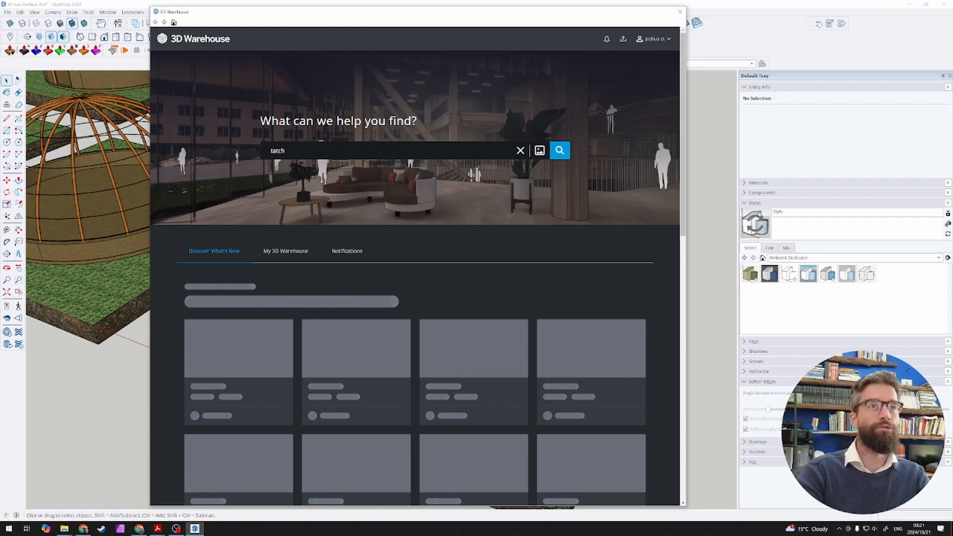
pyautogui.press('Return')
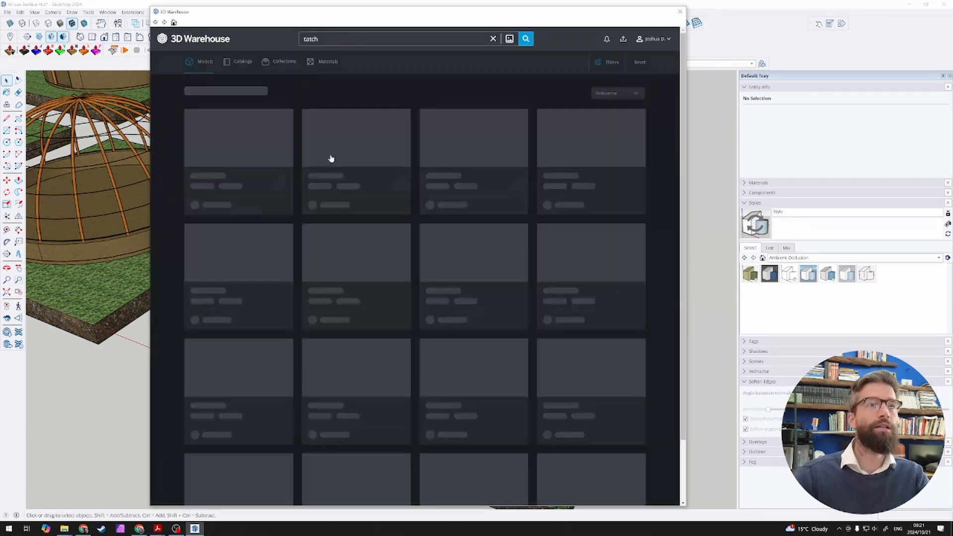
pyautogui.click(325, 62)
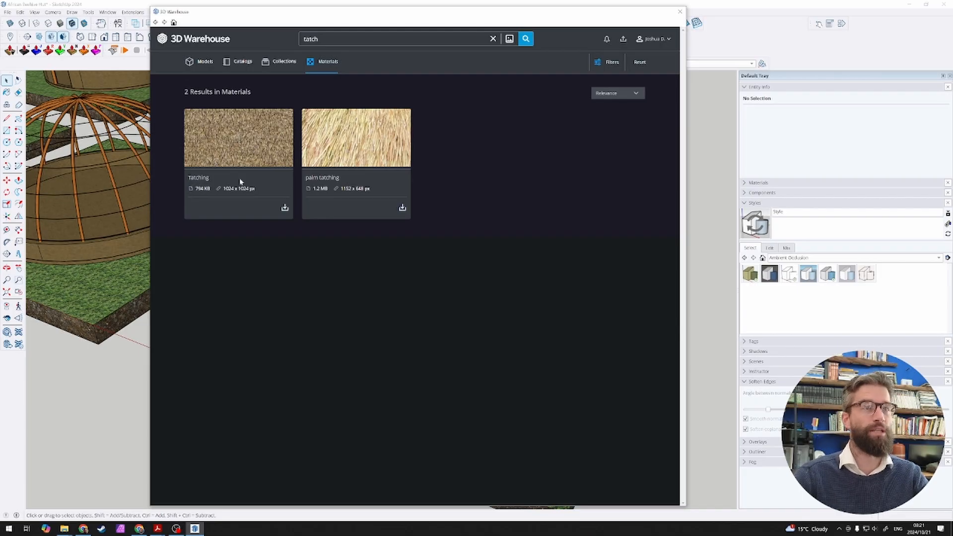
pyautogui.click(284, 207)
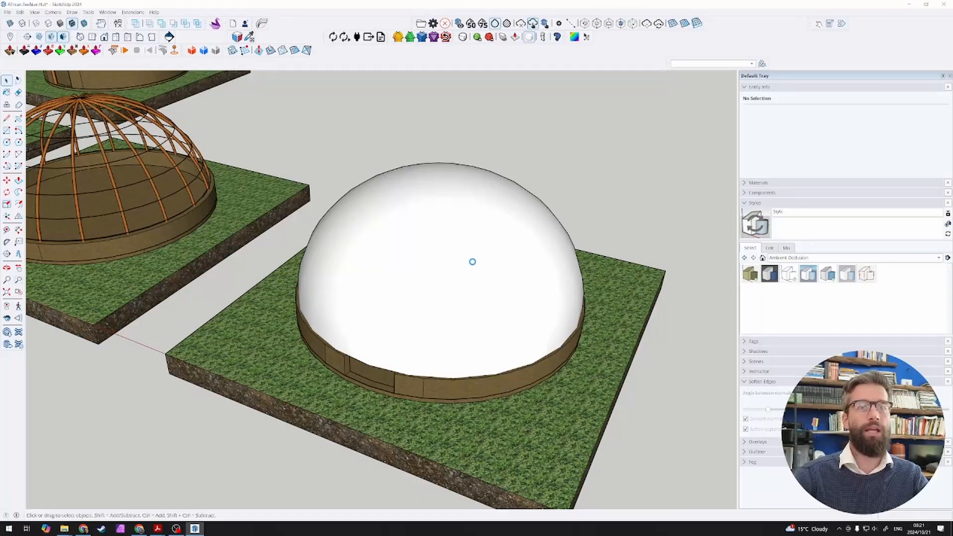
# Step: Paint the white dome with the Tatching material and check the covering from several sides
pyautogui.click(474, 253)
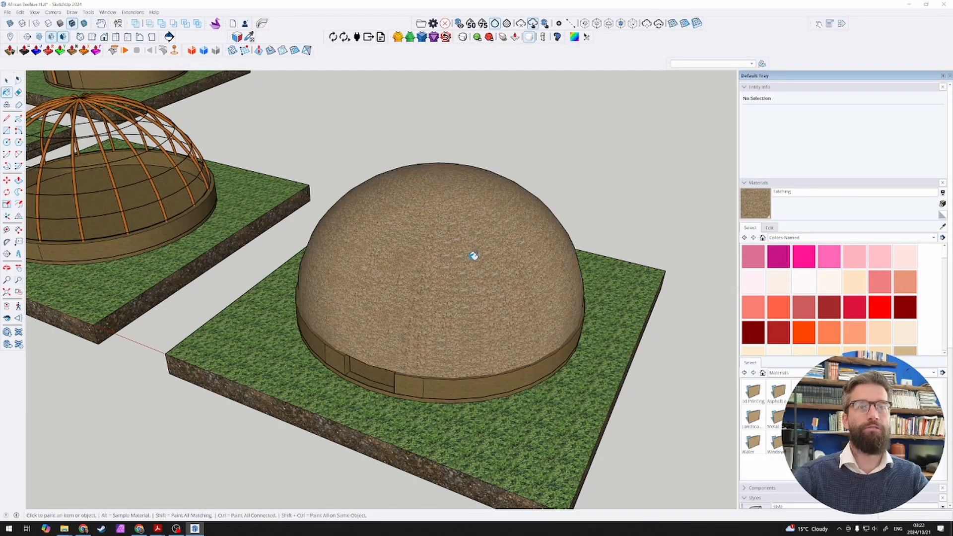
pyautogui.scroll(5, 464, 266)
pyautogui.scroll(-6, 464, 268)
pyautogui.moveTo(503, 294); pyautogui.dragTo(549, 214, button='middle')
pyautogui.scroll(-4, 446, 283)
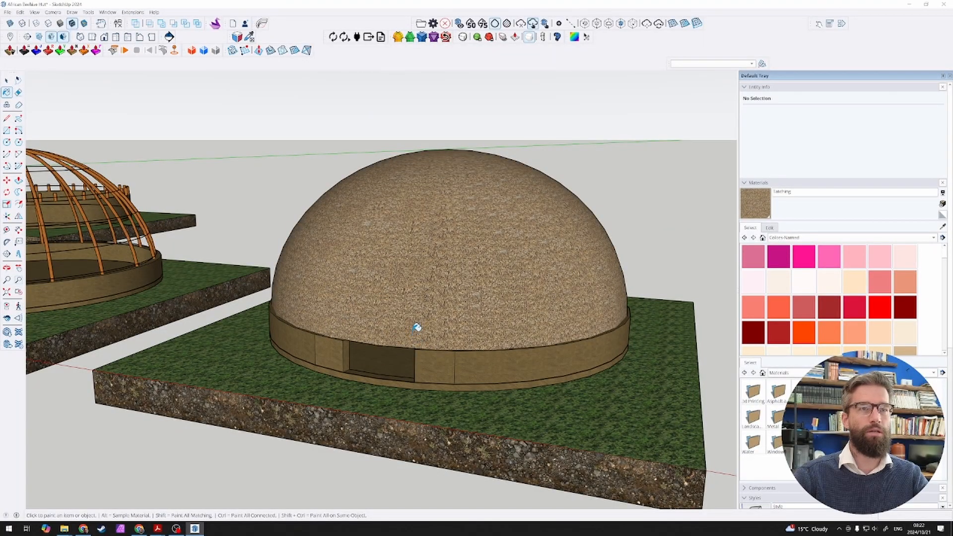
pyautogui.scroll(-3, 416, 328)
pyautogui.scroll(7, 407, 331)
pyautogui.moveTo(398, 314)
pyautogui.mouseDown(button='middle')
pyautogui.moveTo(438, 270)
pyautogui.moveTo(447, 206)
pyautogui.moveTo(472, 323)
pyautogui.mouseUp(button='middle')
pyautogui.scroll(-5, 449, 296)
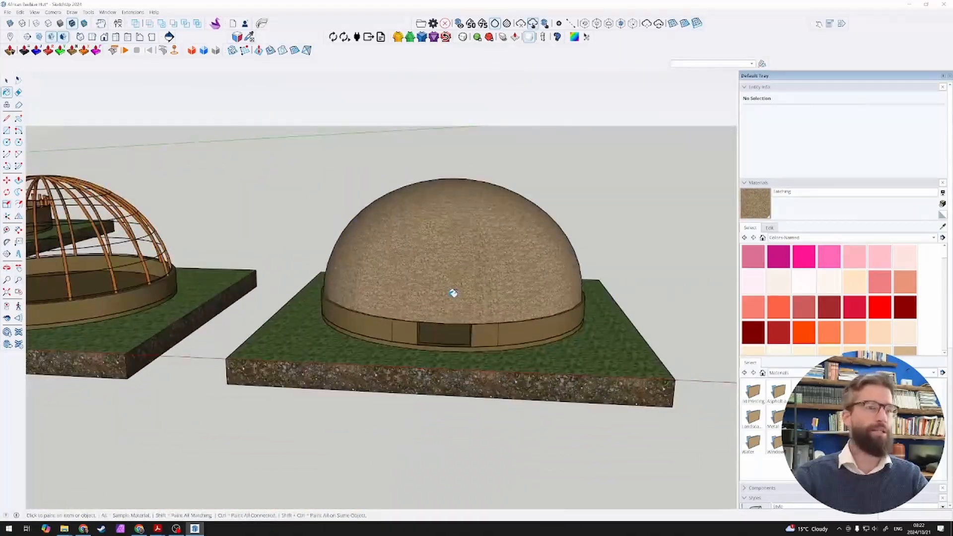
pyautogui.scroll(3, 452, 292)
pyautogui.press('space')
pyautogui.click(452, 293)
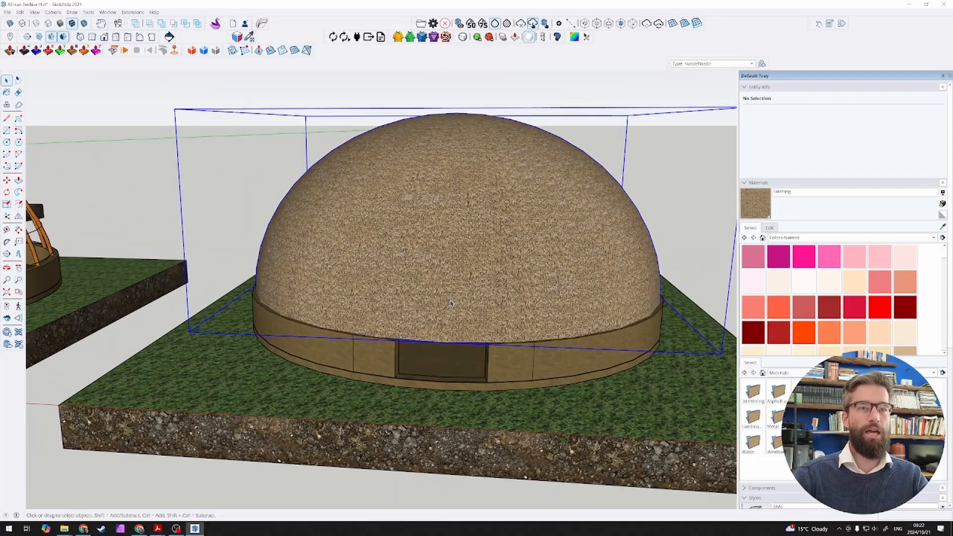
pyautogui.scroll(-5, 453, 301)
pyautogui.press('m')
pyautogui.click(567, 255)
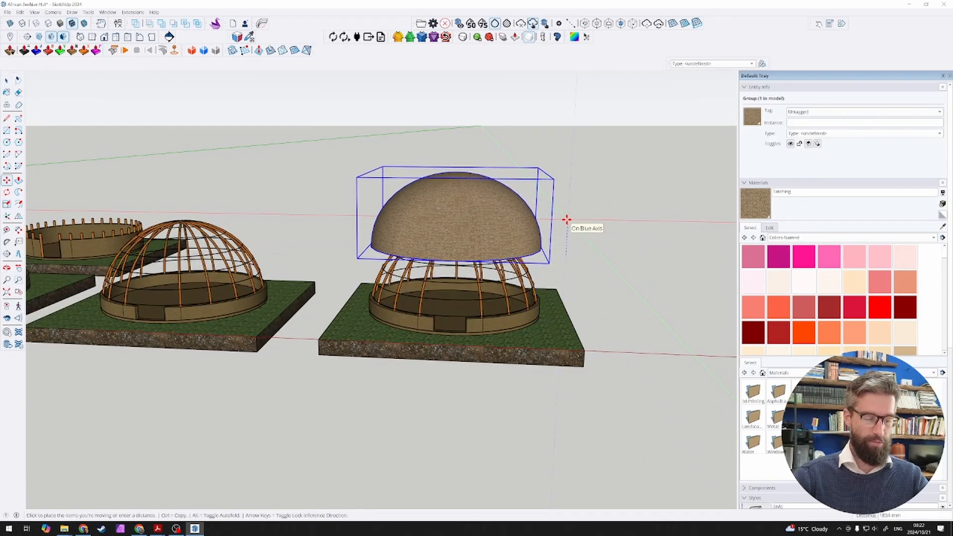
pyautogui.press('Escape')
pyautogui.press('space')
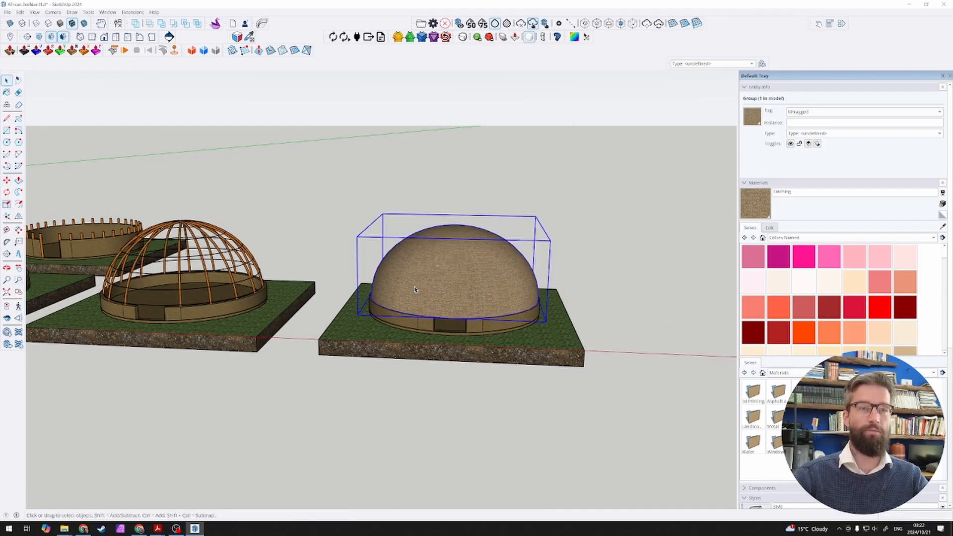
# Step: Copy the entire thatched hut with its grass slab 10000 mm along the row as the next stage
pyautogui.moveTo(362, 301); pyautogui.dragTo(419, 324, button='middle')
pyautogui.moveTo(276, 191); pyautogui.dragTo(572, 402)
pyautogui.press('m')
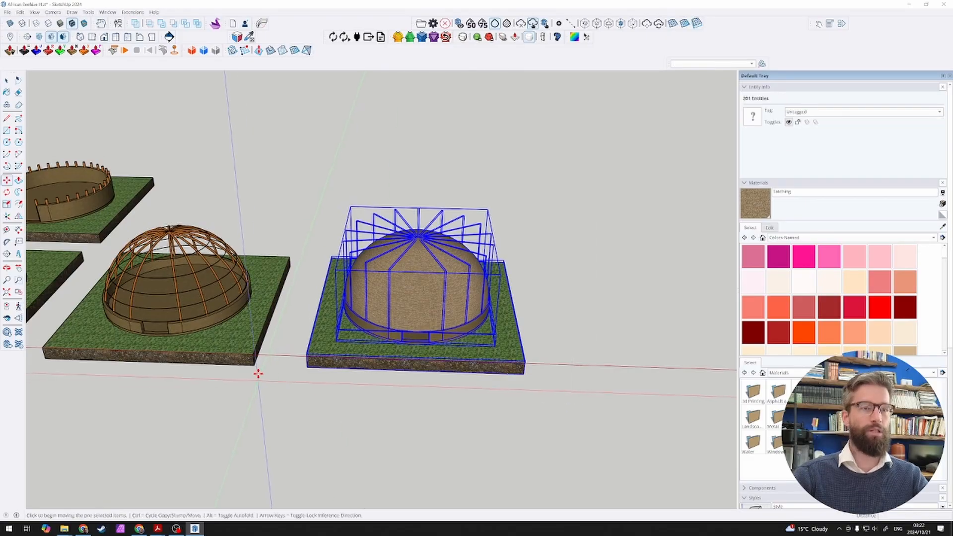
pyautogui.click(255, 366)
pyautogui.press('ctrl')
pyautogui.click(525, 375)
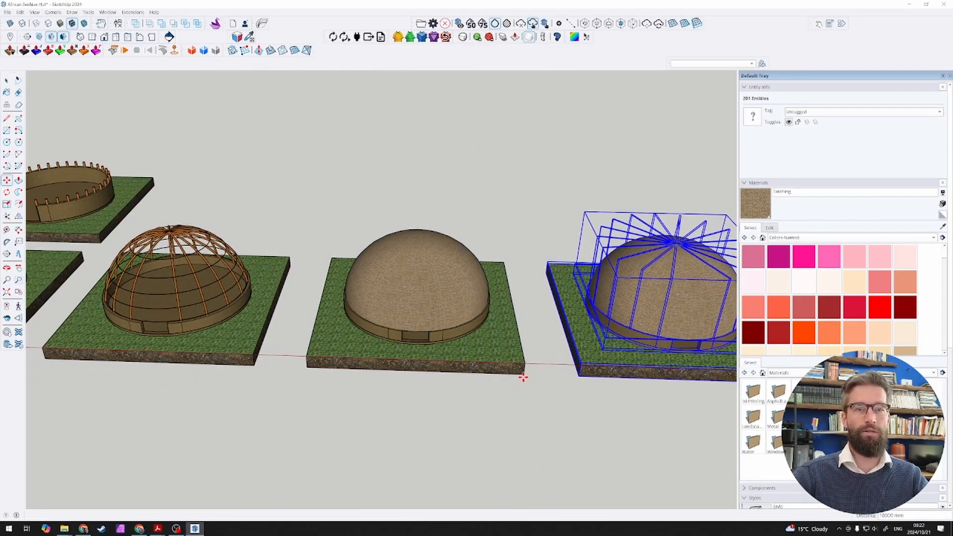
pyautogui.press('space')
pyautogui.click(323, 379)
# Step: Open the copied hut's thatched dome group for editing and select its surface
pyautogui.scroll(-3, 322, 362)
pyautogui.scroll(3, 571, 335)
pyautogui.scroll(3, 452, 333)
pyautogui.click(480, 348)
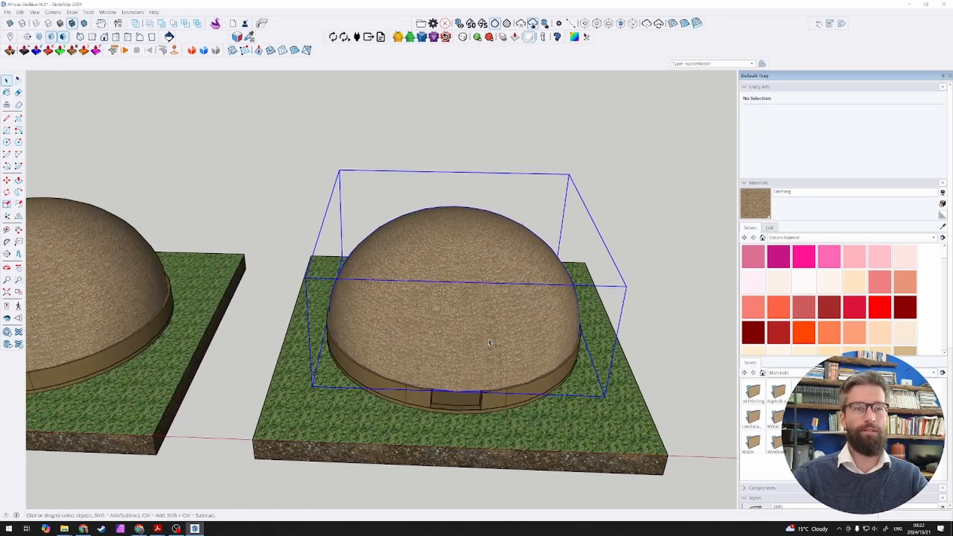
pyautogui.scroll(3, 483, 349)
pyautogui.moveTo(484, 350); pyautogui.dragTo(464, 293, button='middle')
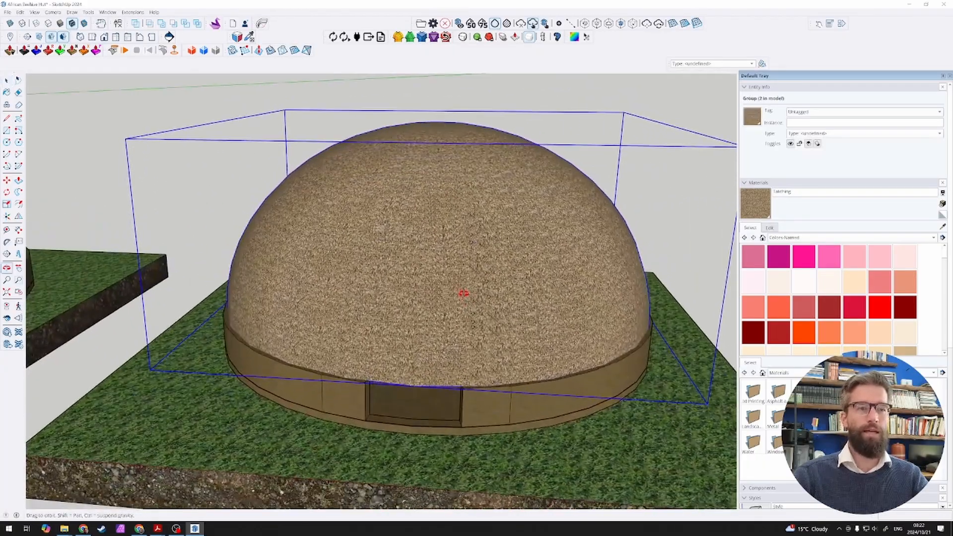
pyautogui.doubleClick(405, 343)
pyautogui.scroll(3, 408, 347)
pyautogui.click(411, 353)
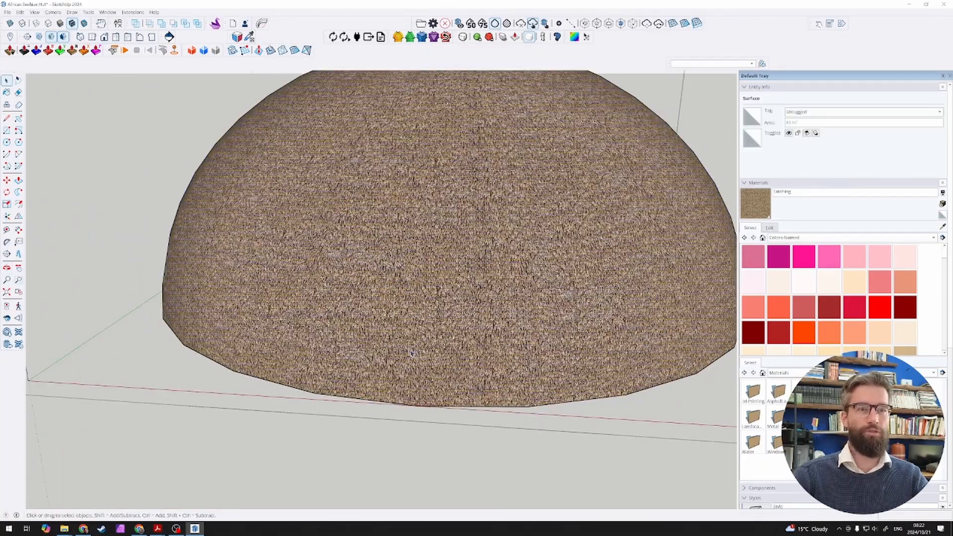
# Step: Turn on the display of hidden geometry to show the dome's individual faces
pyautogui.click(34, 12)
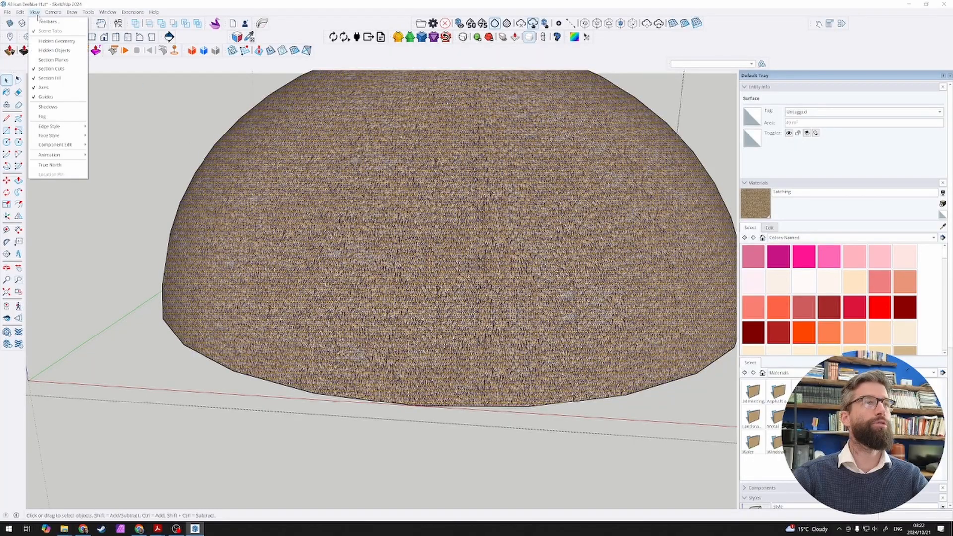
pyautogui.click(48, 41)
pyautogui.click(372, 417)
pyautogui.moveTo(371, 414); pyautogui.dragTo(261, 371, button='middle')
# Step: Select all of the dome's geometry and paint it with the White named colour
pyautogui.scroll(-3, 347, 332)
pyautogui.hotkey('ctrl', 'a')
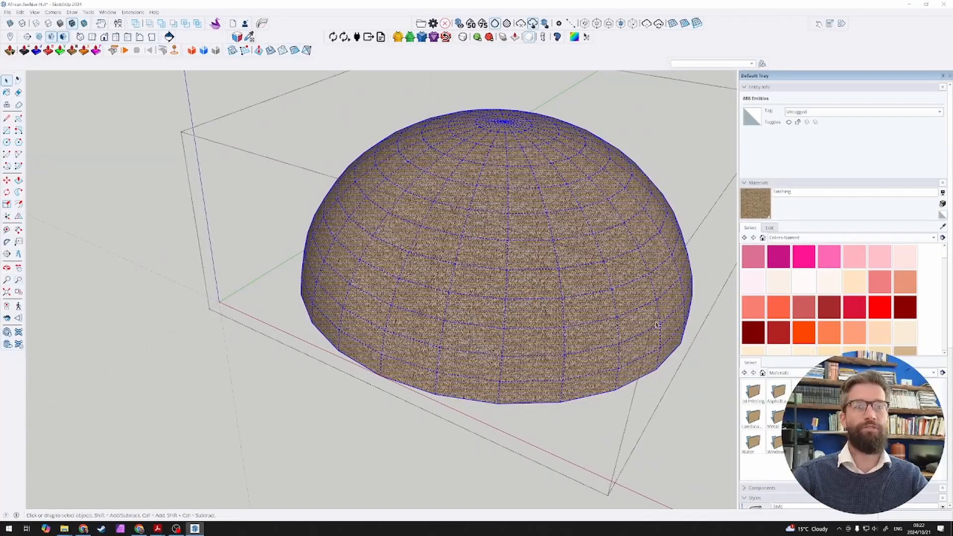
pyautogui.scroll(-10, 812, 297)
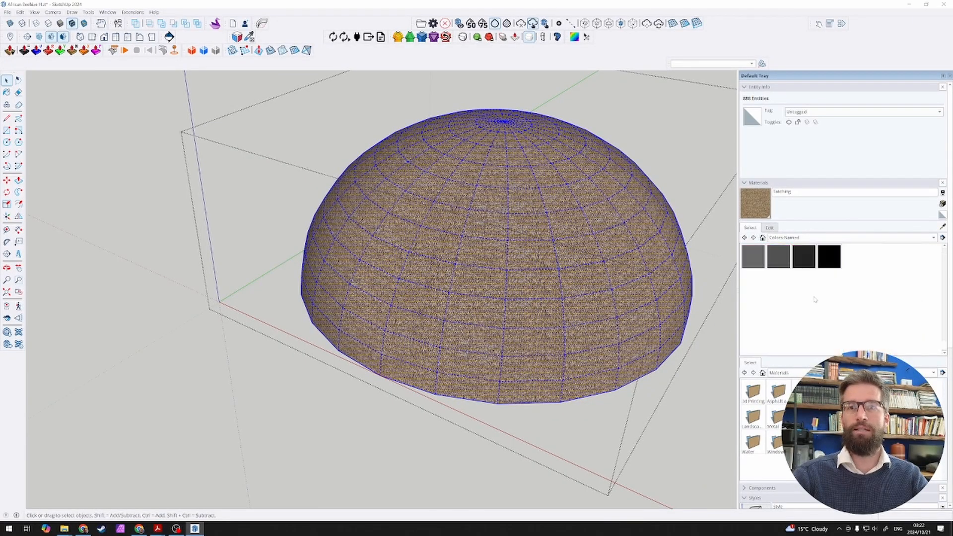
pyautogui.scroll(3, 824, 305)
pyautogui.click(786, 315)
pyautogui.click(446, 340)
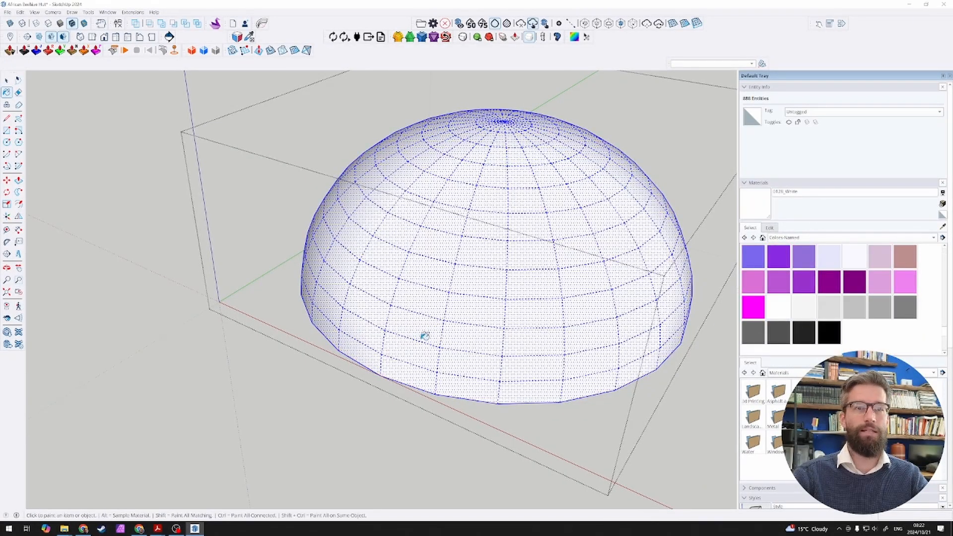
pyautogui.scroll(2, 426, 333)
pyautogui.moveTo(426, 334)
pyautogui.mouseDown(button='middle')
pyautogui.moveTo(489, 331)
pyautogui.moveTo(478, 300)
pyautogui.mouseUp(button='middle')
pyautogui.scroll(-2, 479, 300)
pyautogui.scroll(-1, 478, 300)
pyautogui.press('space')
# Step: Try to cut an entrance by deleting the two-face-wide column of dome faces above the doorway
pyautogui.scroll(2, 421, 340)
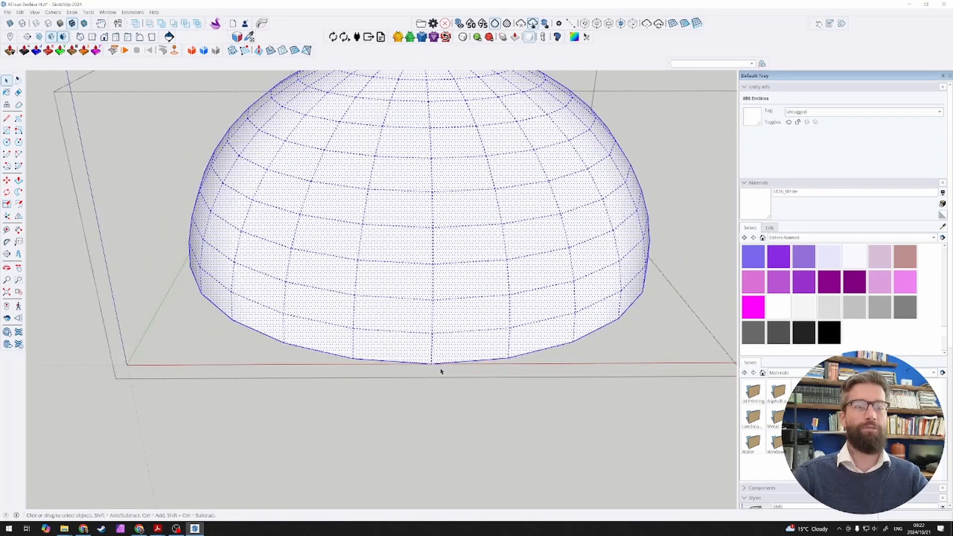
pyautogui.doubleClick(426, 363)
pyautogui.moveTo(444, 355); pyautogui.dragTo(434, 349, button='middle')
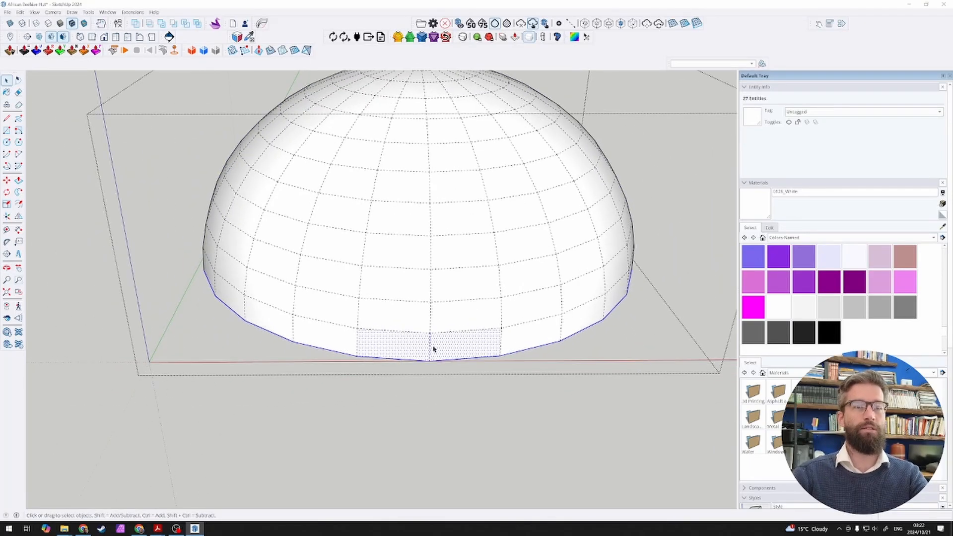
pyautogui.press('Delete')
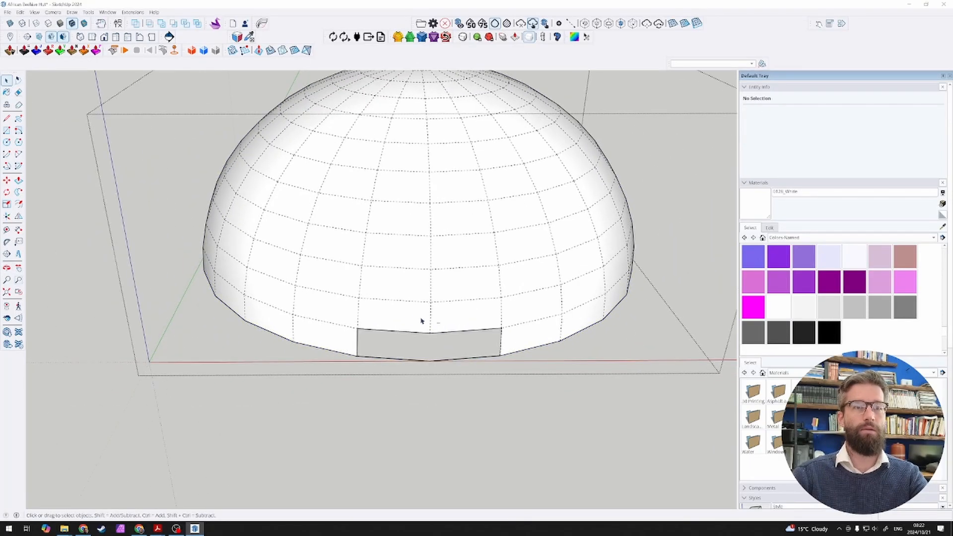
pyautogui.moveTo(439, 323); pyautogui.dragTo(420, 318)
pyautogui.press('Delete')
pyautogui.press('Delete')
pyautogui.moveTo(439, 287); pyautogui.dragTo(420, 282)
pyautogui.scroll(-3, 437, 320)
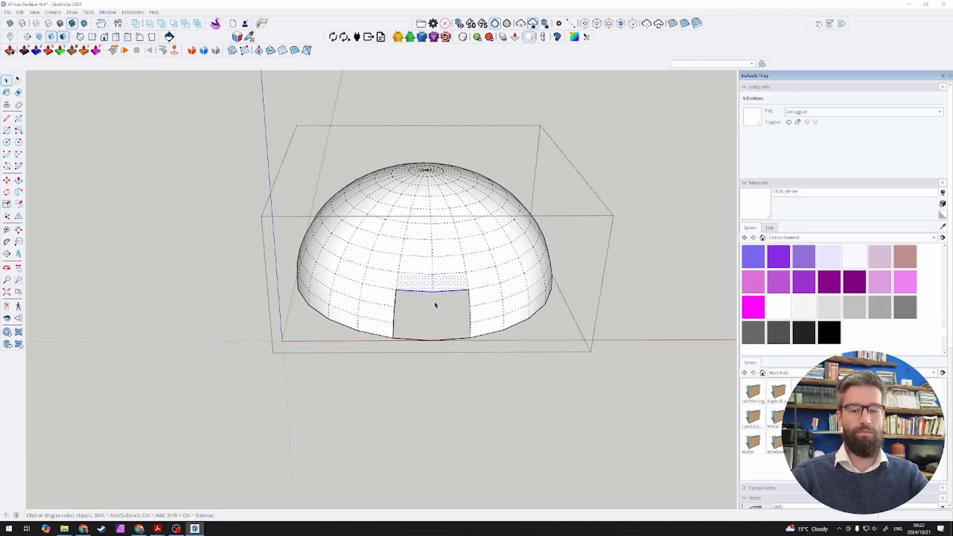
pyautogui.press('Delete')
pyautogui.press('Escape')
# Step: Inspect the opening on the hut, undo the face deletions and close the dome group
pyautogui.moveTo(420, 299); pyautogui.dragTo(408, 263, button='middle')
pyautogui.scroll(3, 417, 272)
pyautogui.scroll(-5, 430, 274)
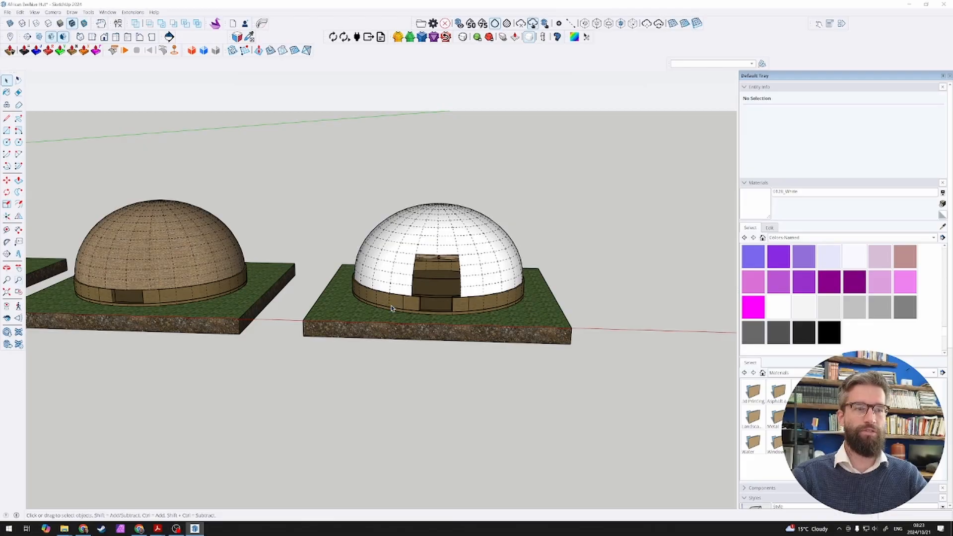
pyautogui.scroll(5, 451, 296)
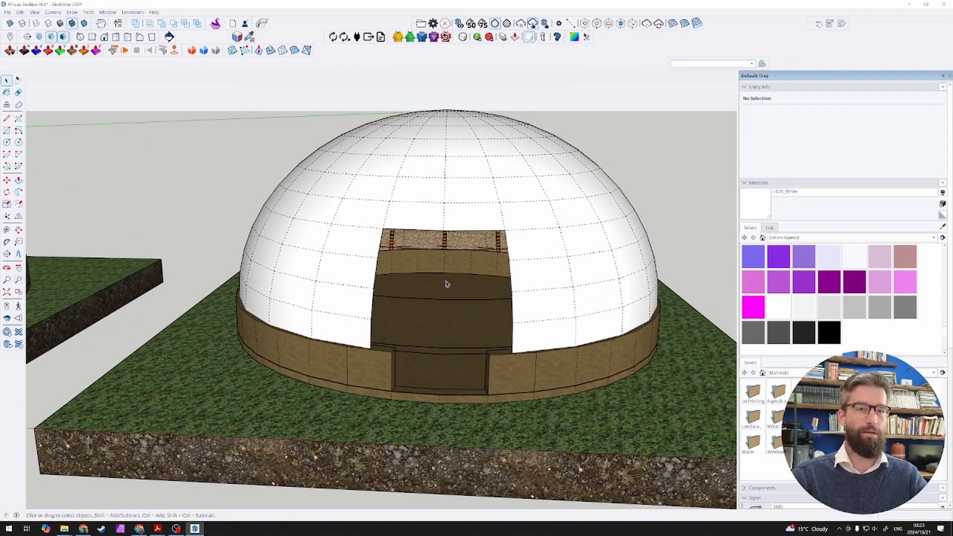
pyautogui.doubleClick(446, 285)
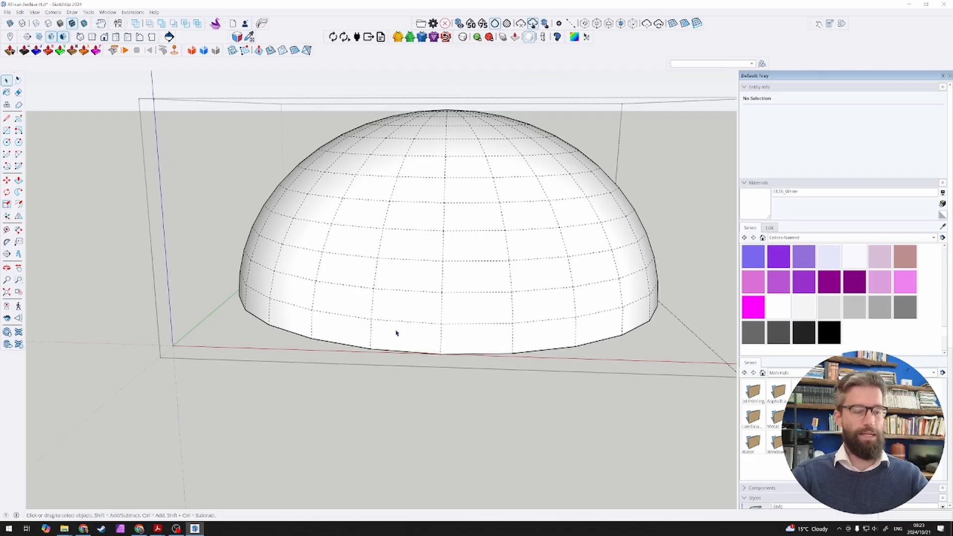
pyautogui.click(394, 383)
pyautogui.scroll(6, 454, 386)
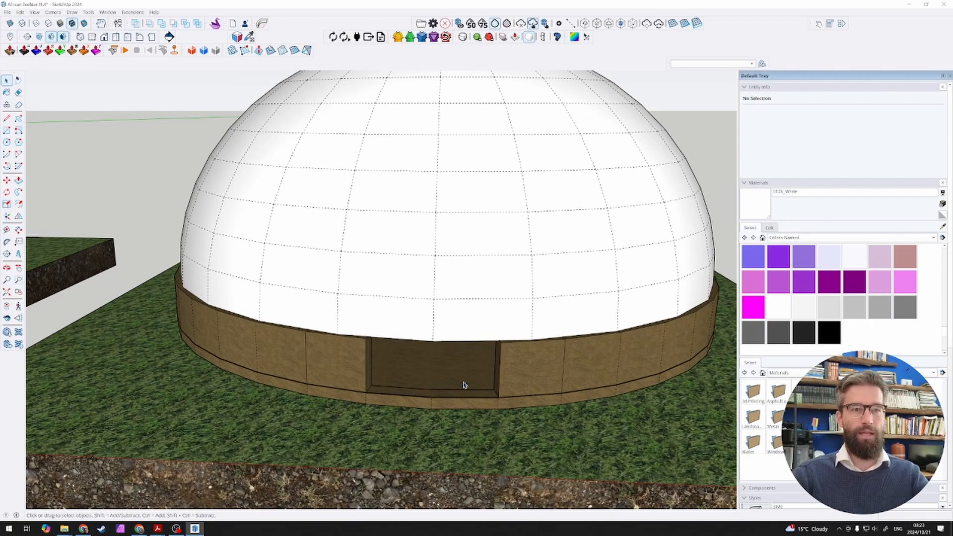
pyautogui.press('l')
pyautogui.click(339, 423)
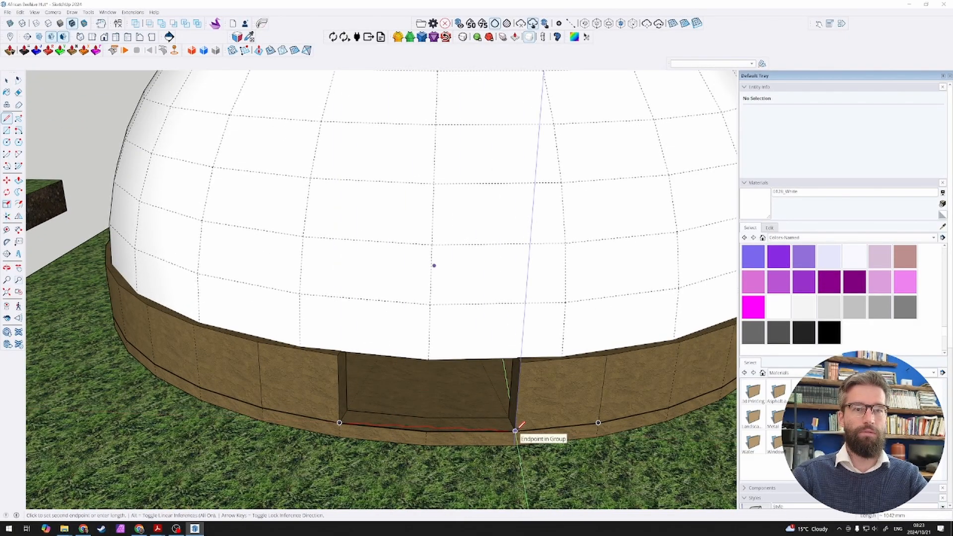
pyautogui.click(515, 430)
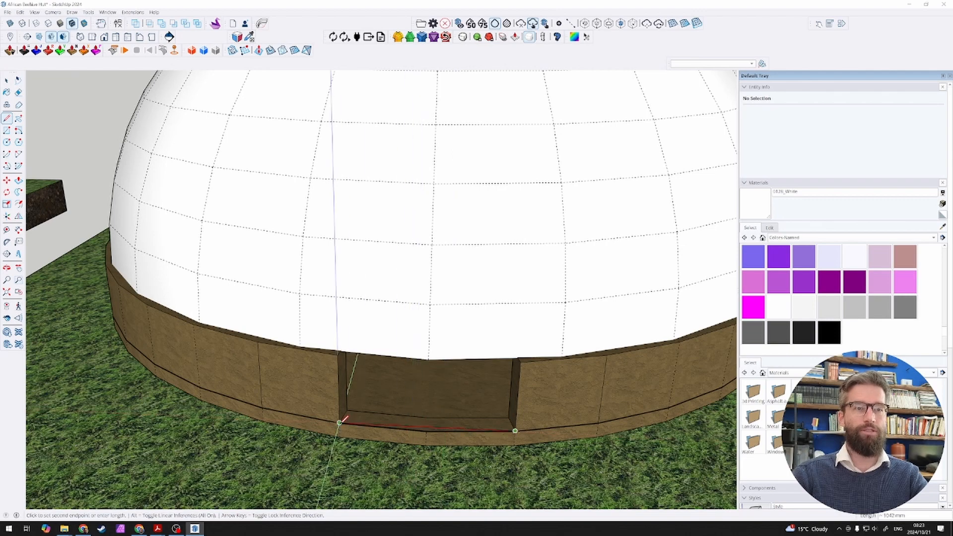
pyautogui.scroll(-5, 345, 418)
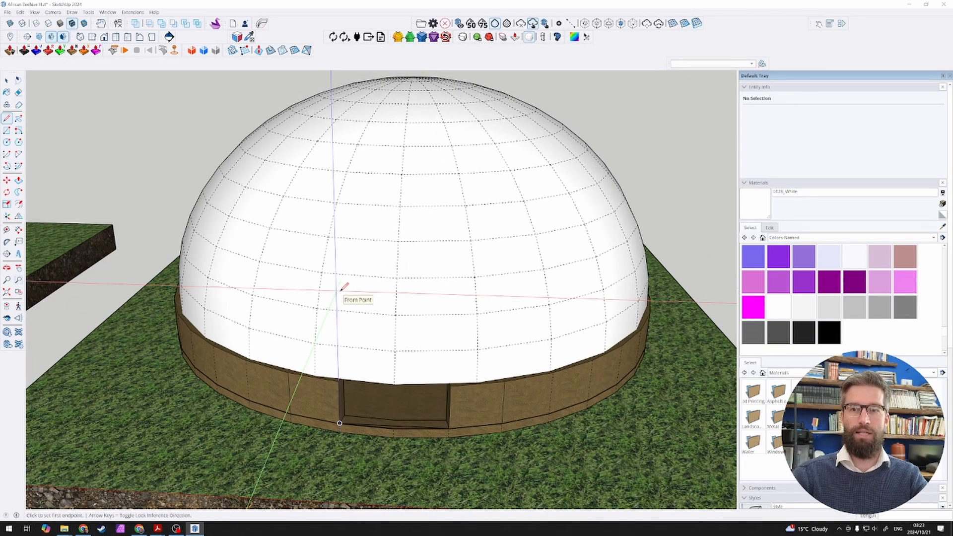
pyautogui.write('1500')
pyautogui.press('Return')
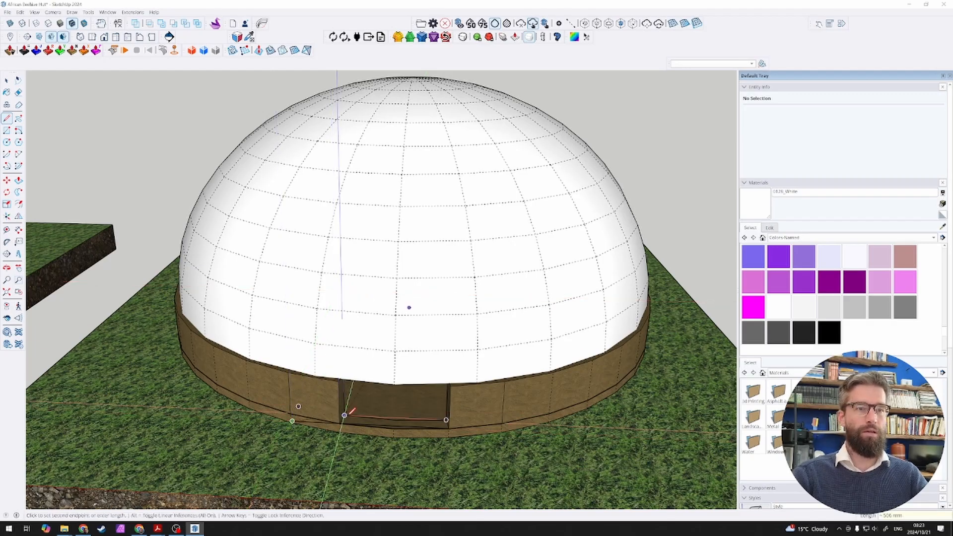
pyautogui.click(344, 415)
pyautogui.scroll(3, 345, 414)
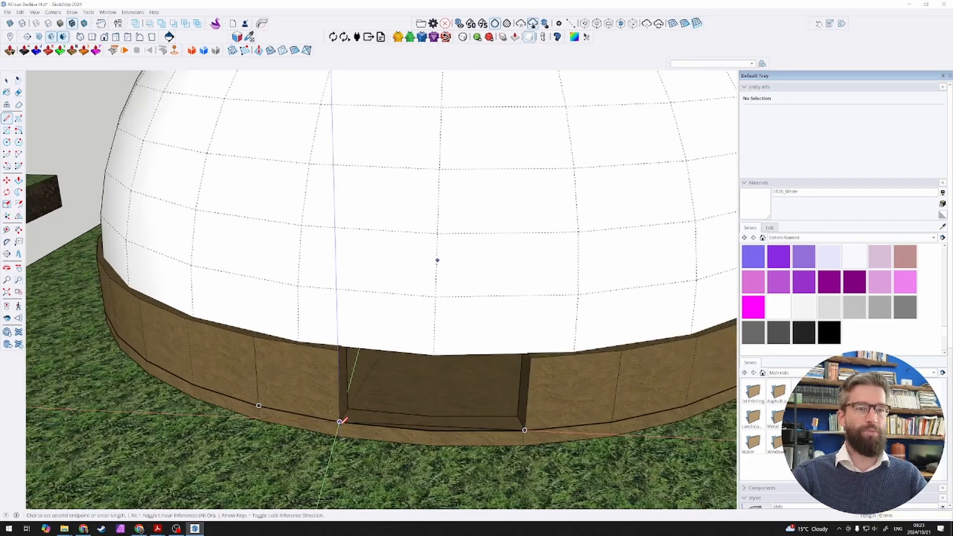
pyautogui.scroll(1, 340, 422)
pyautogui.press('space')
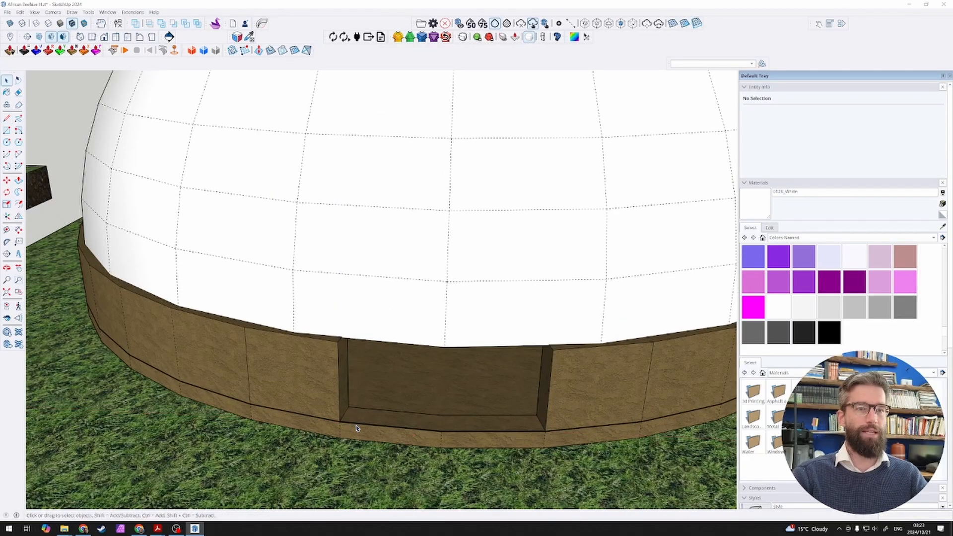
# Step: Draw a vertical 1500 mm line upward from the lower left outer corner of the doorway
pyautogui.press('l')
pyautogui.click(344, 421)
pyautogui.scroll(-6, 442, 249)
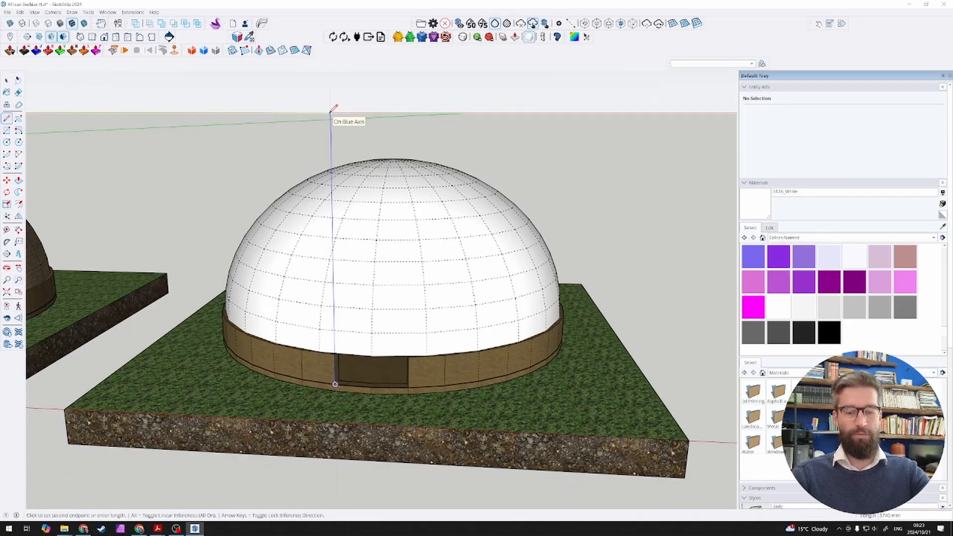
pyautogui.press('Up')
pyautogui.write('150')
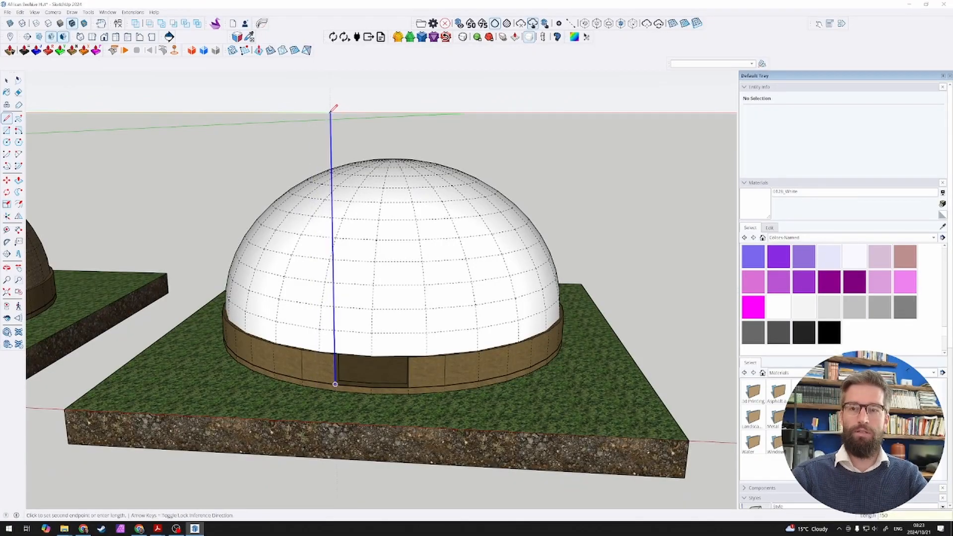
pyautogui.write('0')
pyautogui.press('Return')
pyautogui.press('space')
# Step: Draw an upright rectangle from the line's top to the doorway's opposite lower corner, about 1042 by 1504 mm
pyautogui.scroll(2, 338, 311)
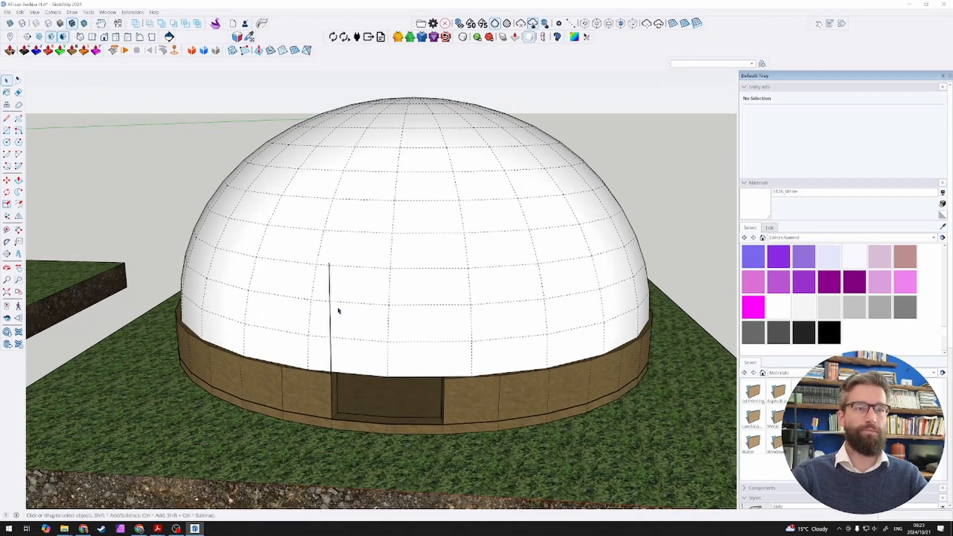
pyautogui.click(331, 328)
pyautogui.press('r')
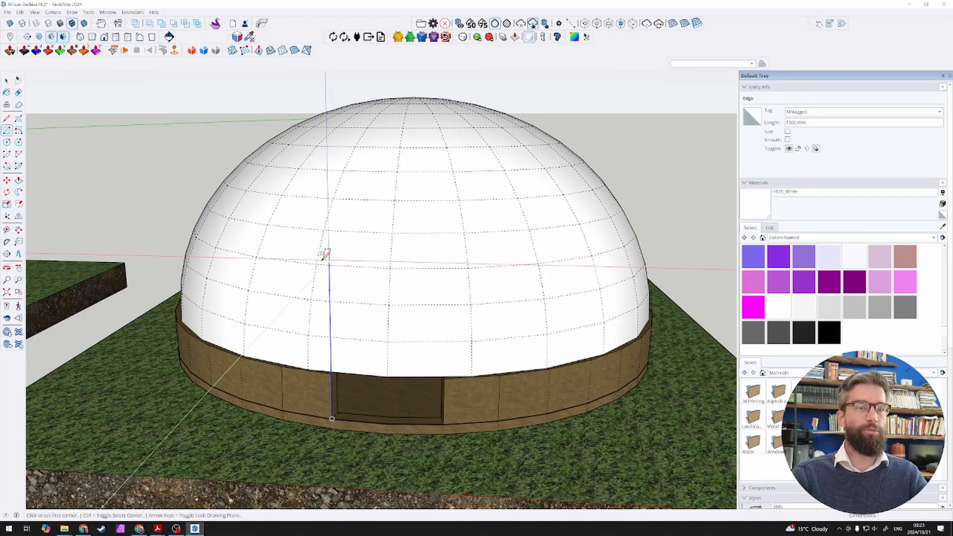
pyautogui.click(329, 261)
pyautogui.click(446, 418)
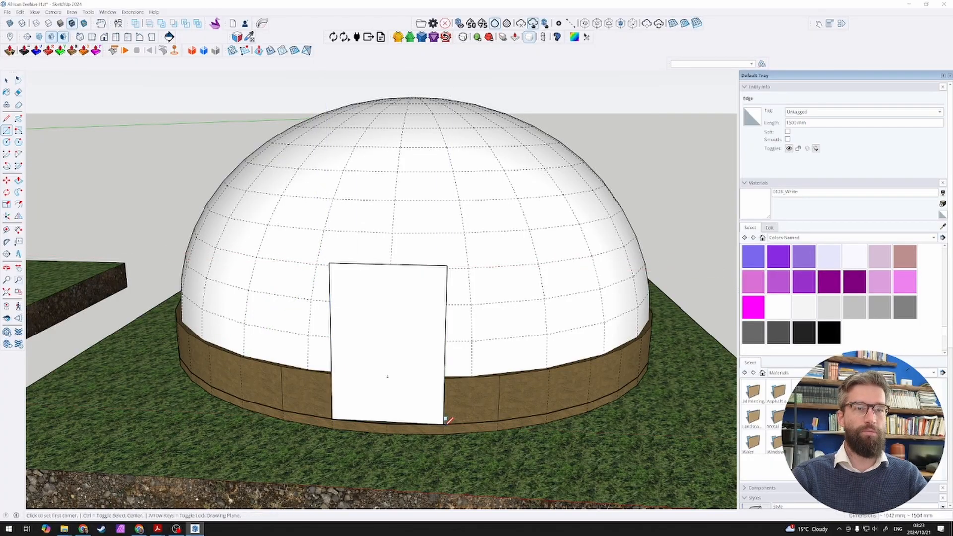
# Step: Push/Pull the door rectangle about 1.05 m back into the dome to form an entrance block
pyautogui.press('space')
pyautogui.scroll(3, 418, 390)
pyautogui.click(414, 398)
pyautogui.scroll(-4, 405, 387)
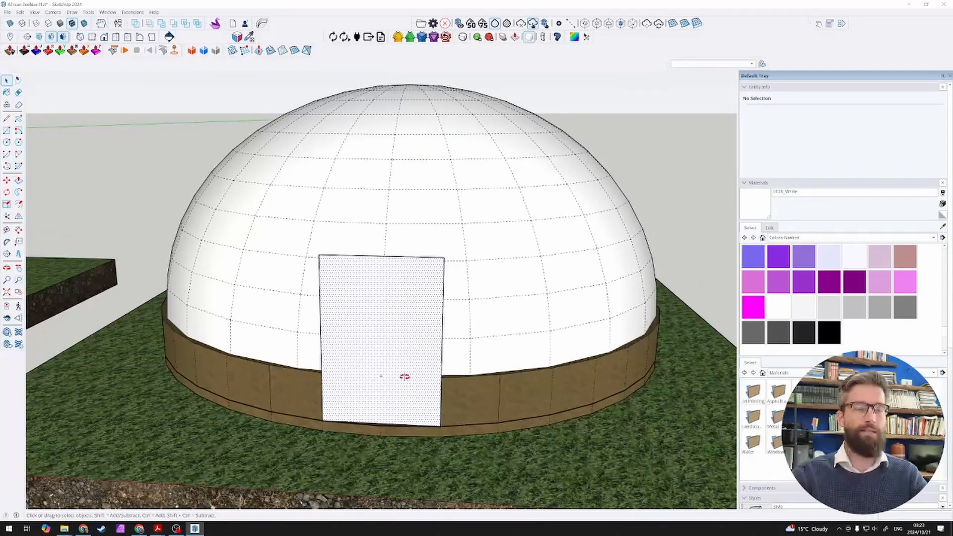
pyautogui.moveTo(400, 376); pyautogui.dragTo(265, 405, button='middle')
pyautogui.press('p')
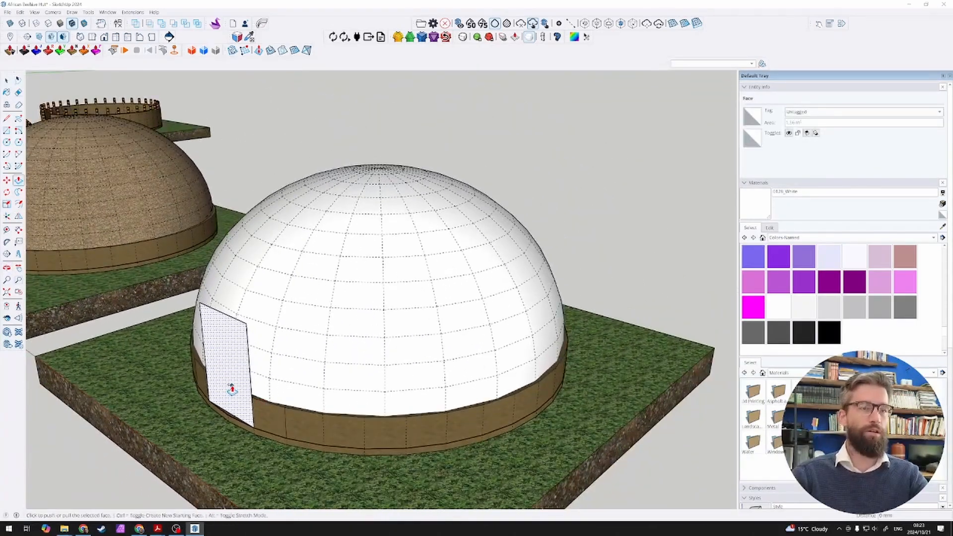
pyautogui.click(231, 387)
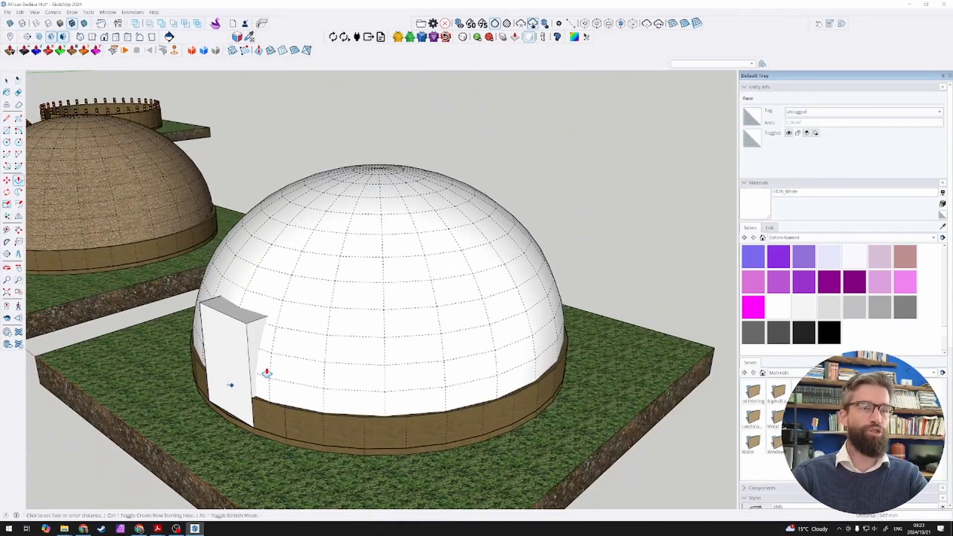
pyautogui.click(294, 355)
pyautogui.press('space')
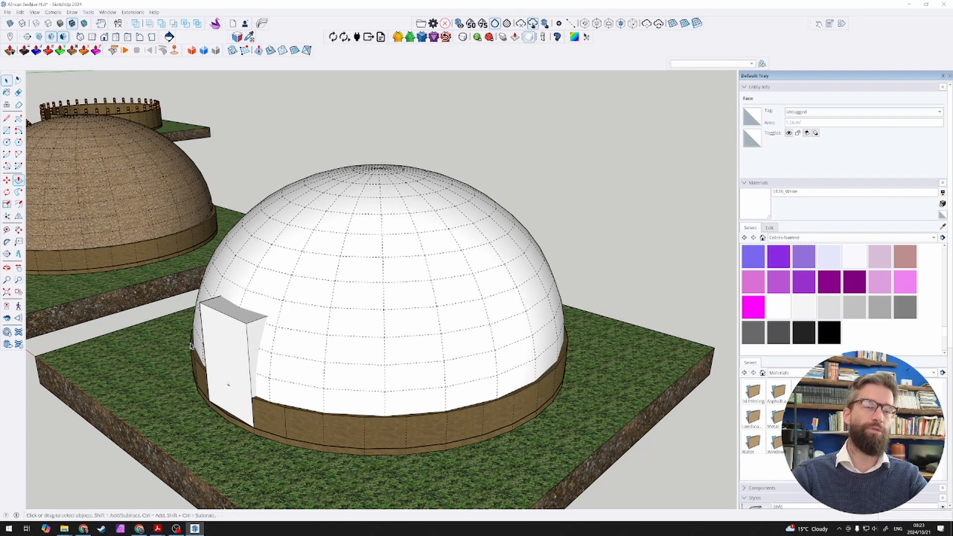
# Step: Undo the extrusion of the door rectangle so only its flat face stands in front of the dome
pyautogui.scroll(4, 238, 382)
pyautogui.moveTo(268, 406); pyautogui.dragTo(241, 261, button='middle')
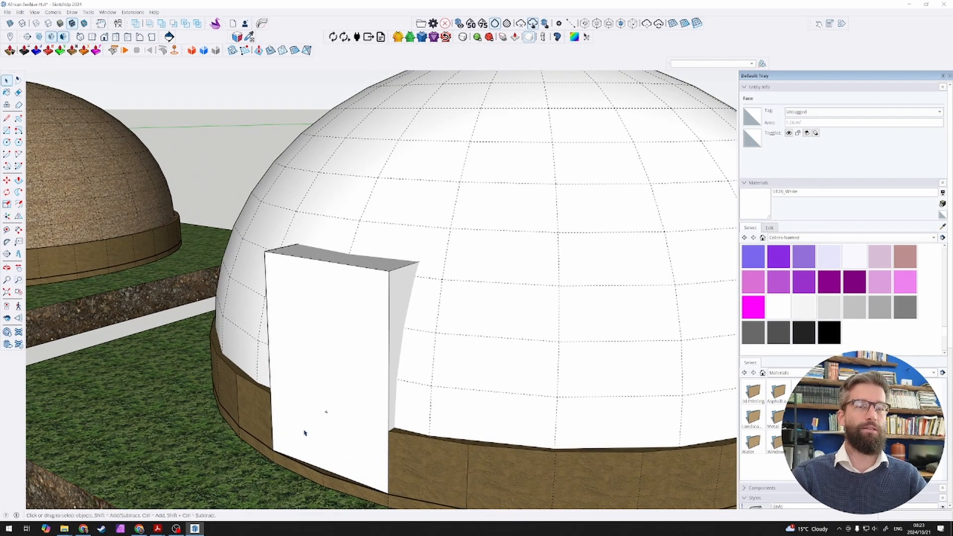
pyautogui.moveTo(304, 433); pyautogui.dragTo(422, 372, button='middle')
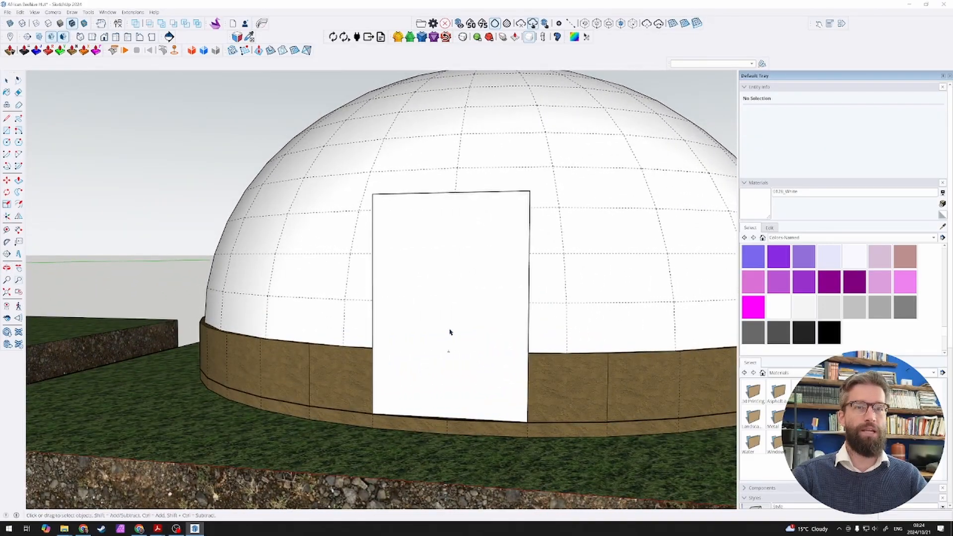
pyautogui.moveTo(450, 332); pyautogui.dragTo(373, 329, button='middle')
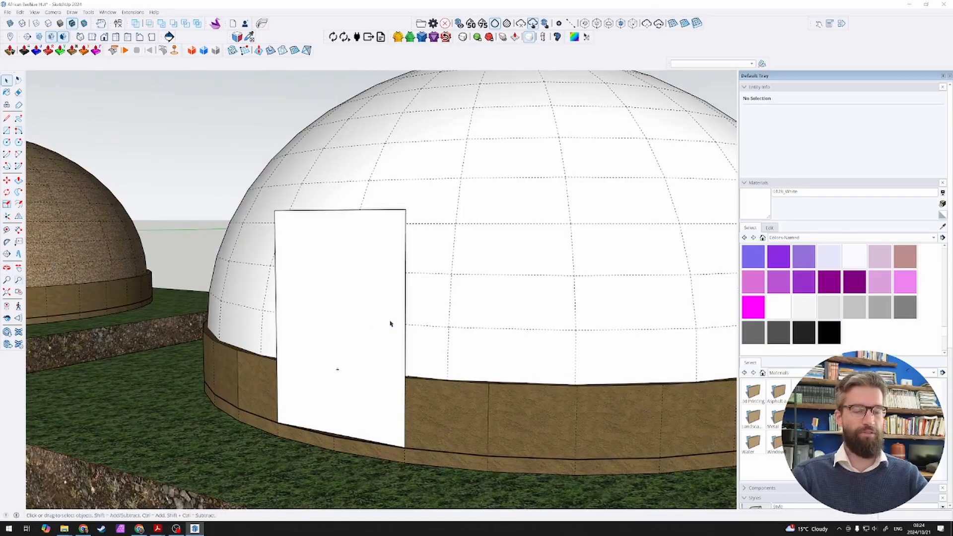
# Step: Trace a line along the door's lower edge from corner to corner to check its width
pyautogui.press('r')
pyautogui.click(274, 210)
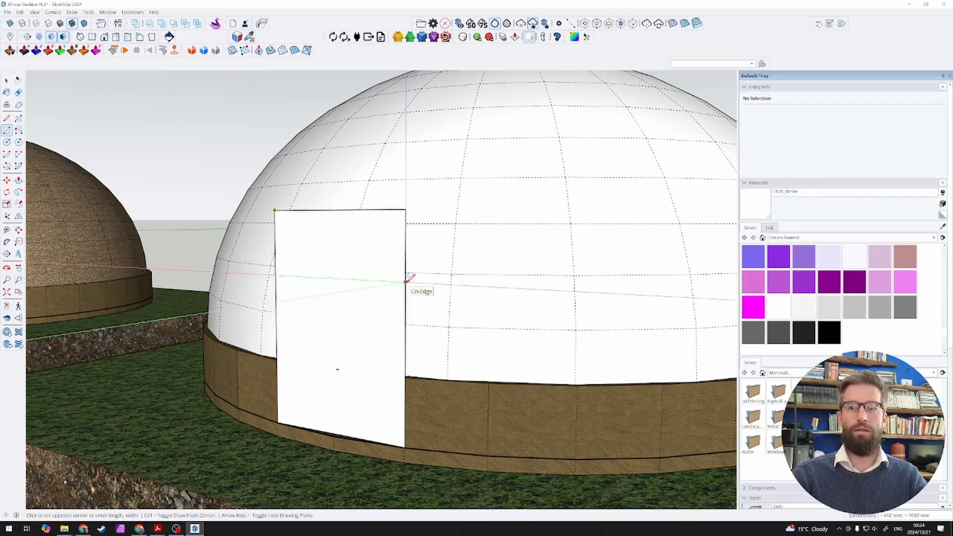
pyautogui.press('l')
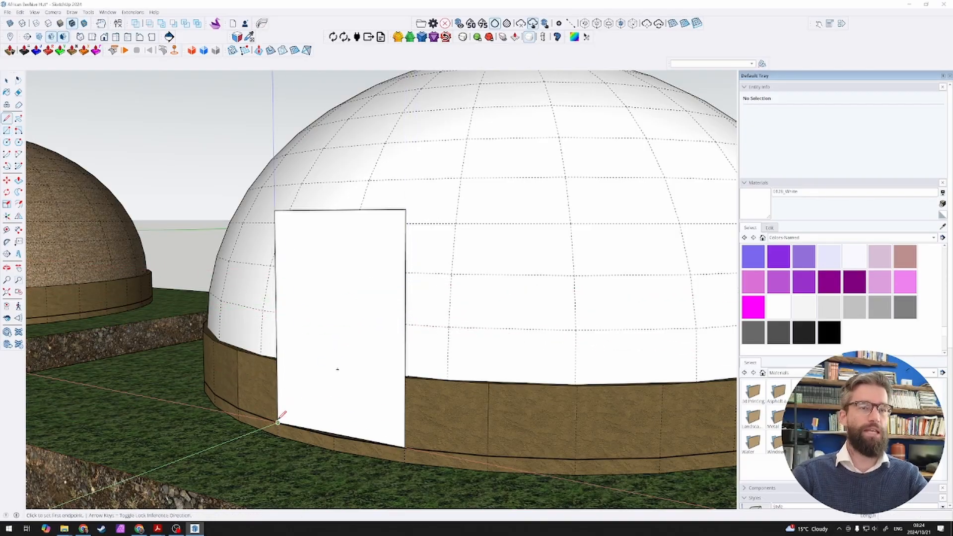
pyautogui.click(277, 423)
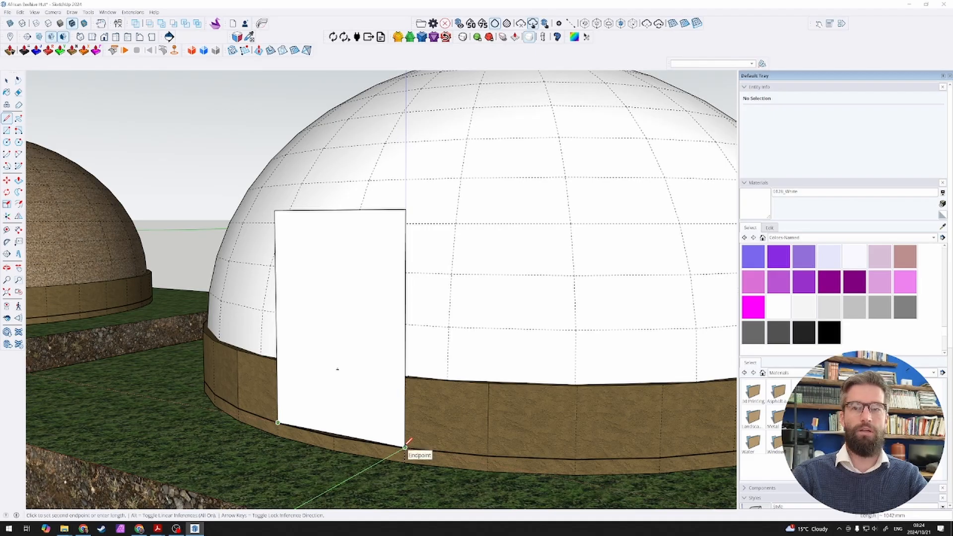
pyautogui.click(405, 446)
# Step: Copy the door's top edge 520 mm straight down across the door face
pyautogui.press('space')
pyautogui.click(328, 216)
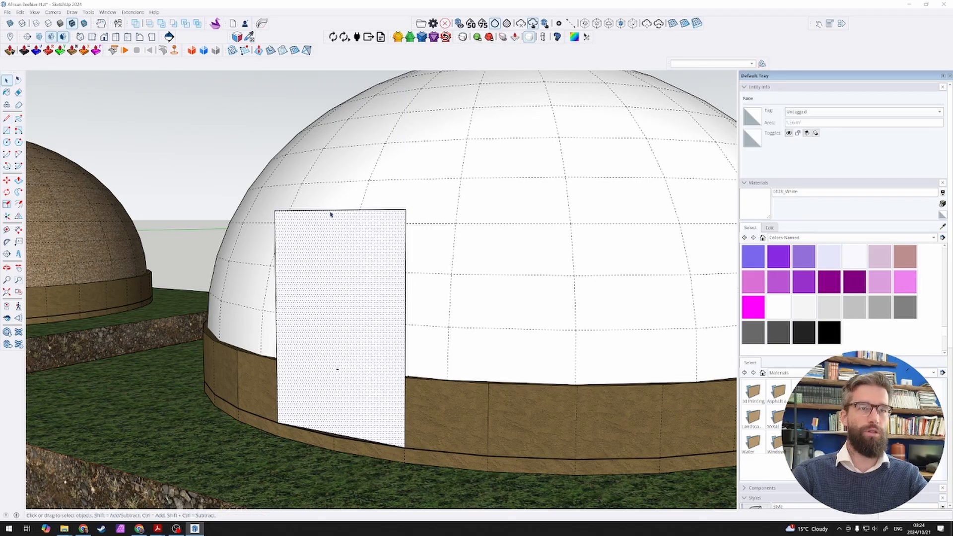
pyautogui.click(330, 213)
pyautogui.press('m')
pyautogui.press('ctrl')
pyautogui.click(334, 224)
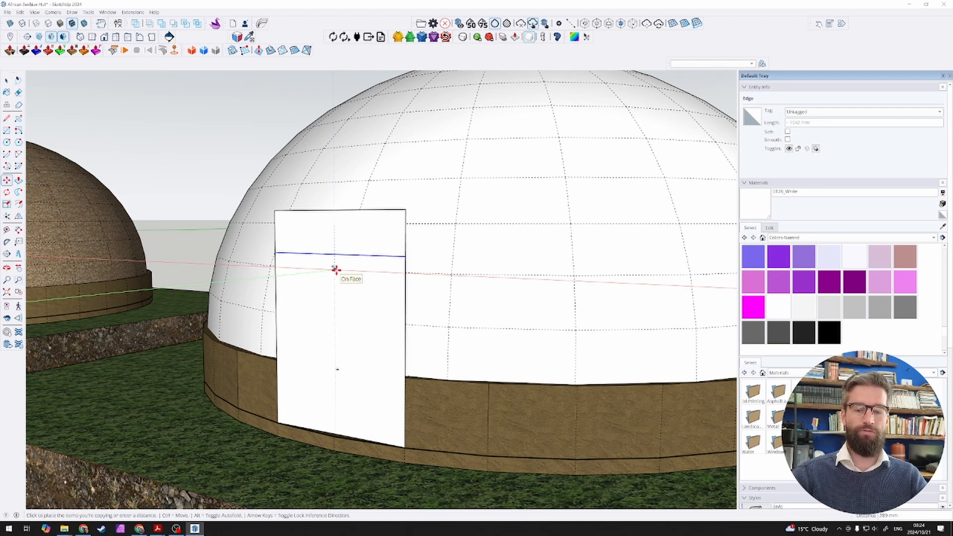
pyautogui.write('52')
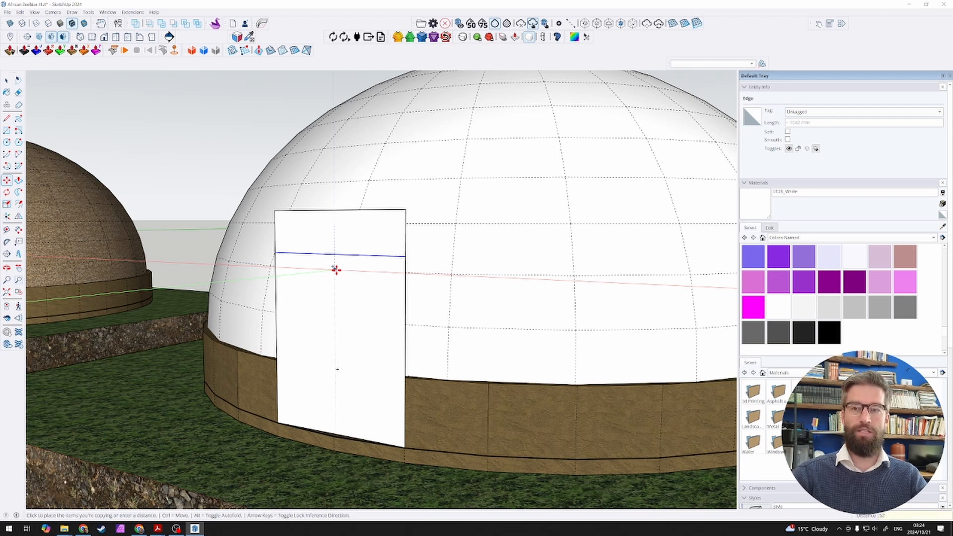
pyautogui.write('0')
pyautogui.press('Return')
pyautogui.press('space')
# Step: Draw a two-point arc between the ends of the copied line, bulging up to the midpoint of the door's top edge
pyautogui.click(337, 272)
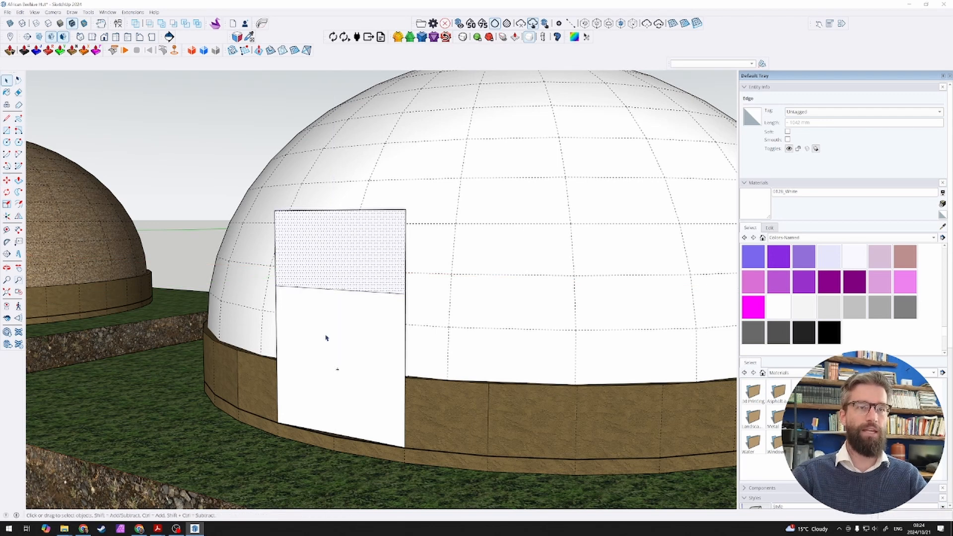
pyautogui.moveTo(344, 270); pyautogui.dragTo(501, 278, button='middle')
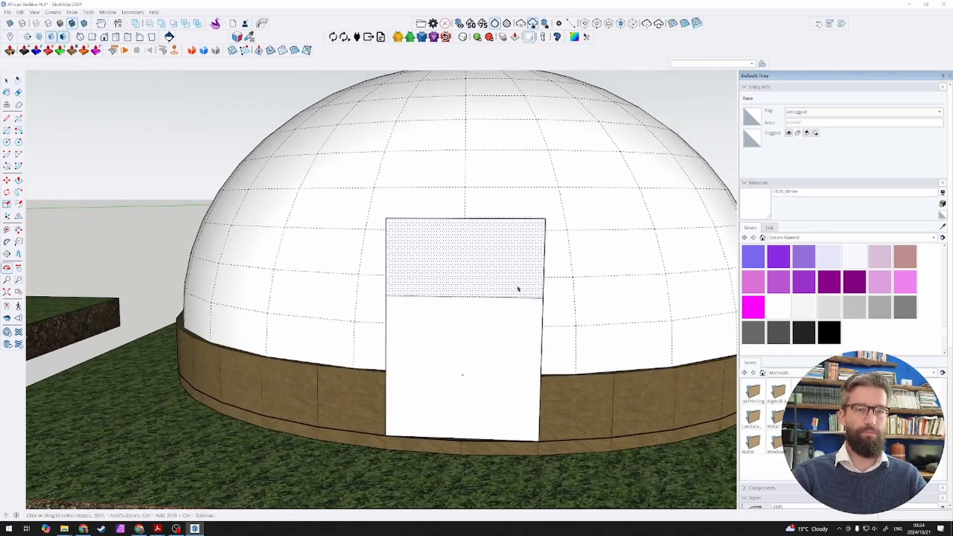
pyautogui.scroll(3, 504, 300)
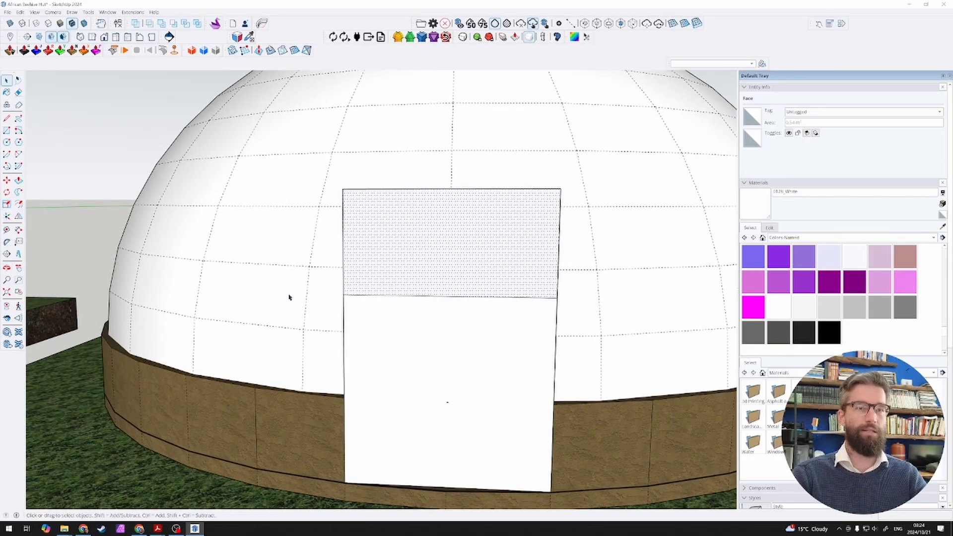
pyautogui.press('a')
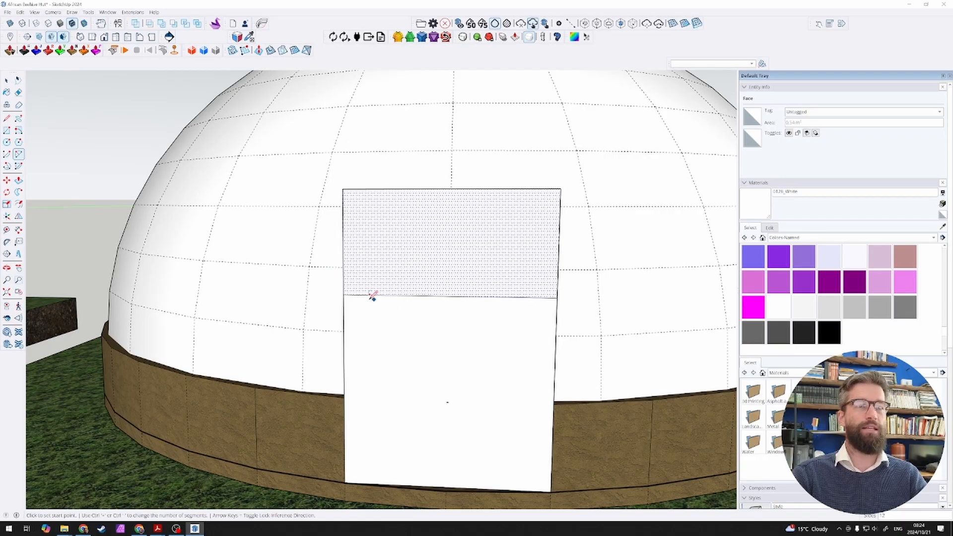
pyautogui.click(343, 293)
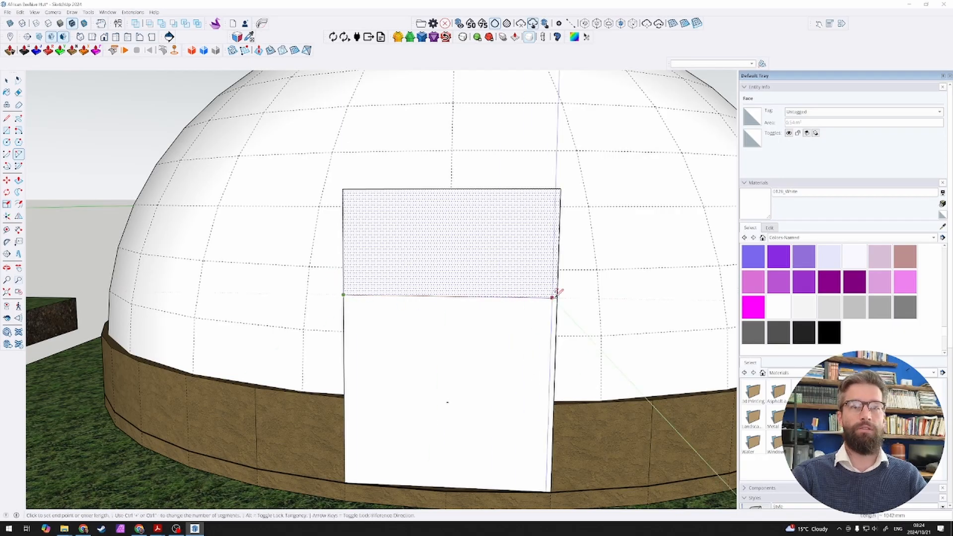
pyautogui.click(557, 298)
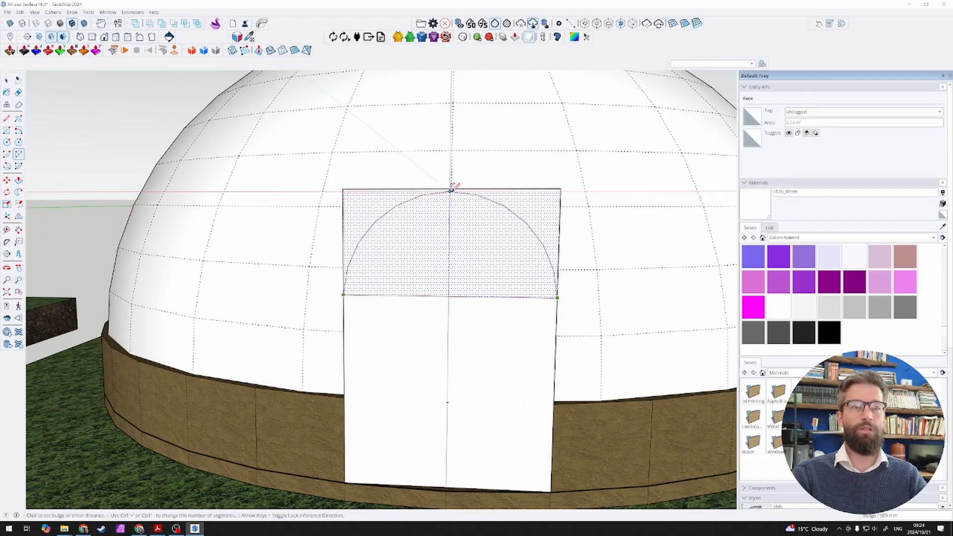
pyautogui.click(452, 189)
pyautogui.press('space')
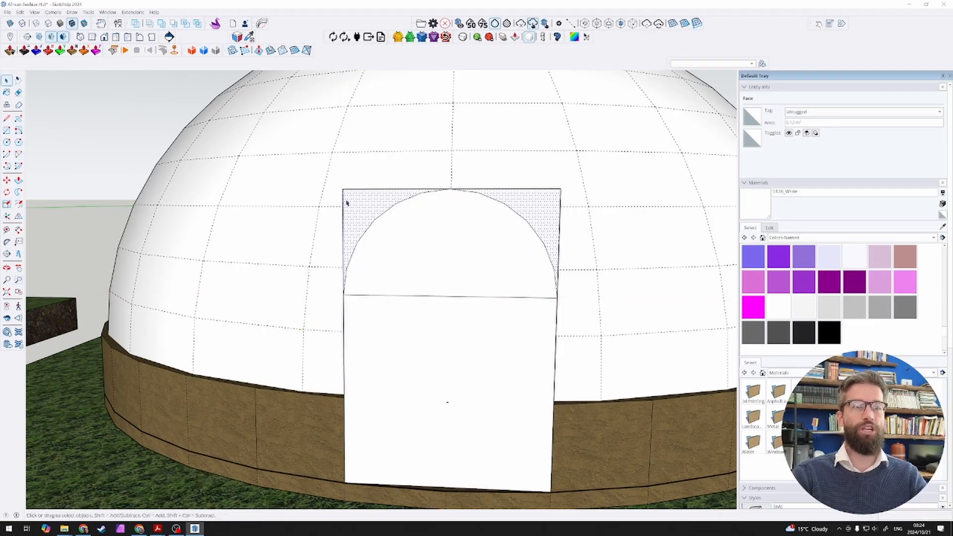
# Step: Delete the leftover corner faces and edges outside the arc and the dividing line, leaving one arched door face
pyautogui.press('Delete')
pyautogui.click(357, 189)
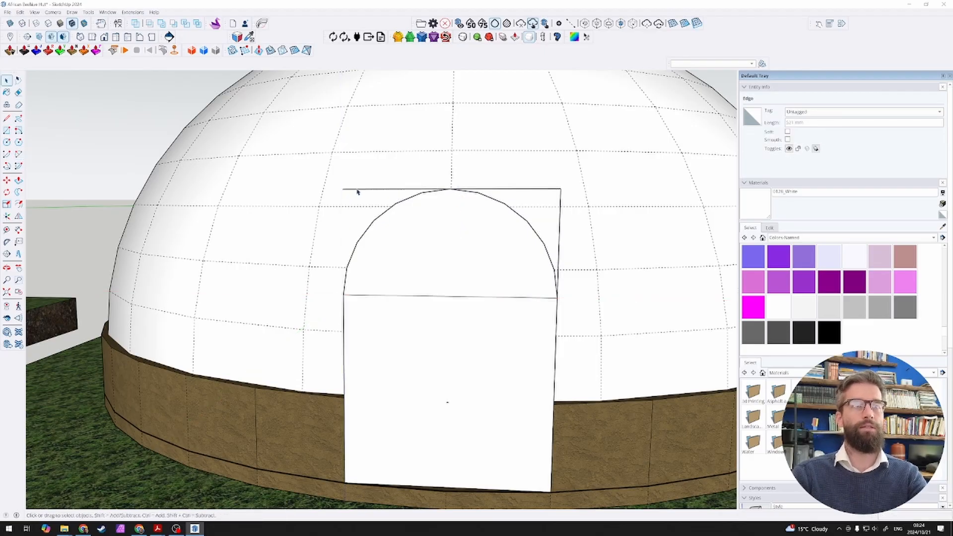
pyautogui.press('Delete')
pyautogui.click(558, 215)
pyautogui.press('Delete')
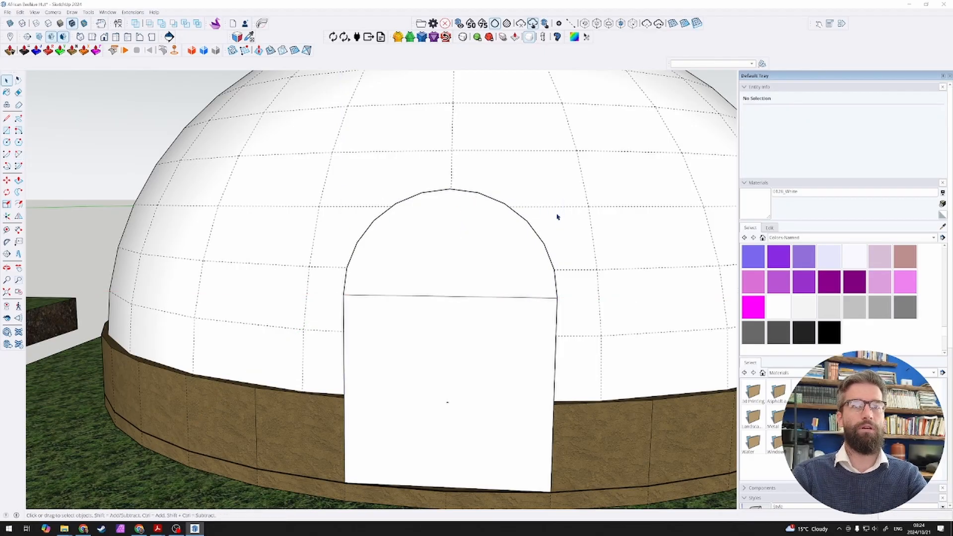
pyautogui.click(469, 297)
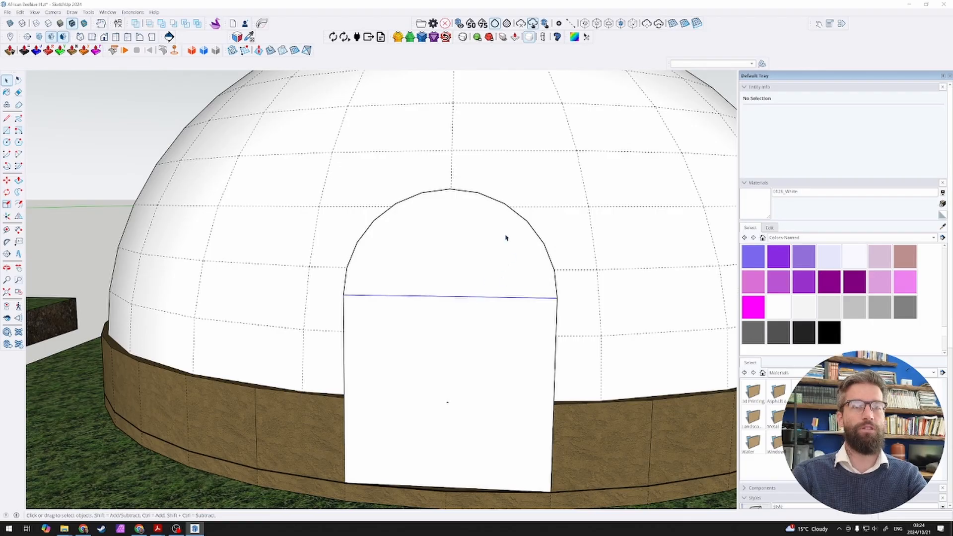
pyautogui.press('Delete')
# Step: Set the door arc's segment count to 24
pyautogui.click(514, 222)
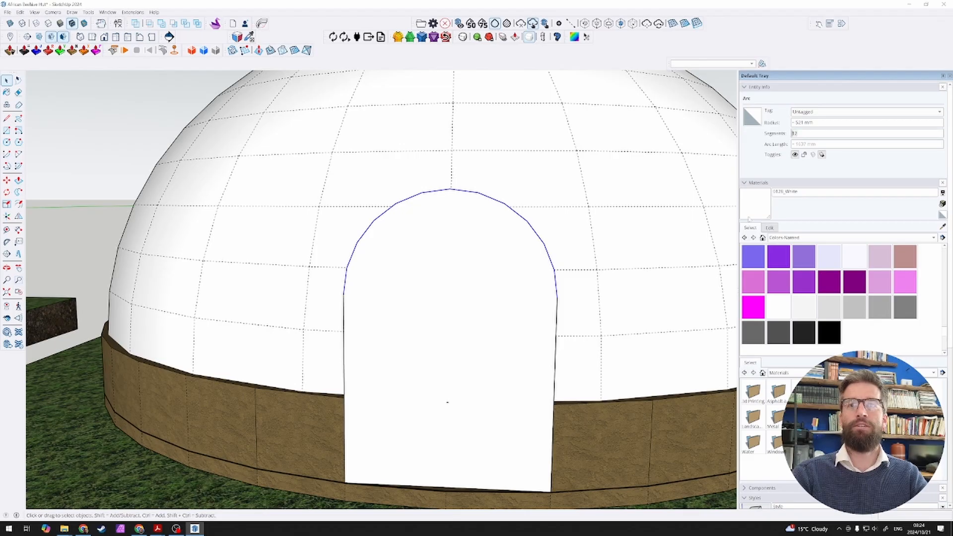
pyautogui.write('18')
pyautogui.press('Return')
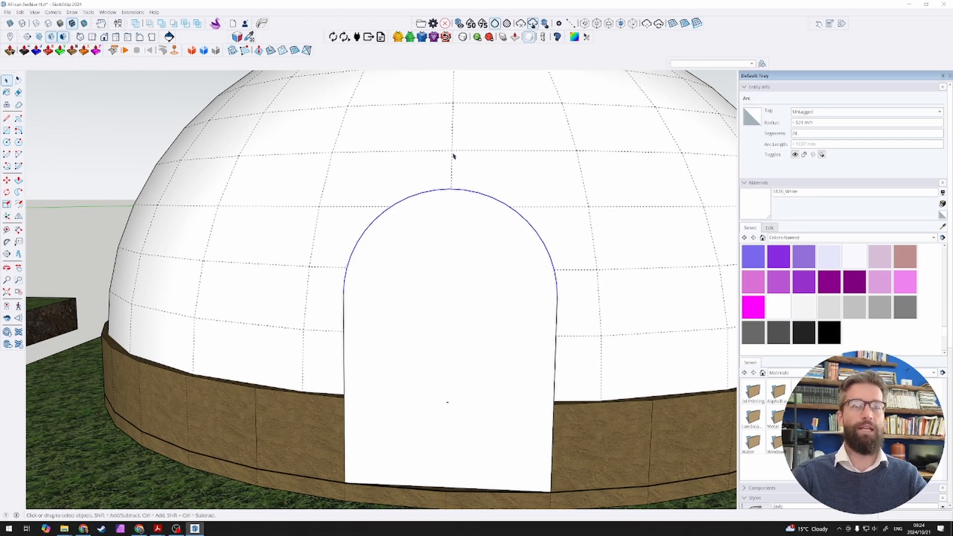
# Step: Move the arched door face a short distance straight out from the hut wall
pyautogui.moveTo(526, 249); pyautogui.dragTo(230, 485, button='middle')
pyautogui.scroll(-3, 325, 286)
pyautogui.click(325, 292)
pyautogui.scroll(3, 332, 291)
pyautogui.scroll(-4, 314, 332)
pyautogui.scroll(3, 296, 359)
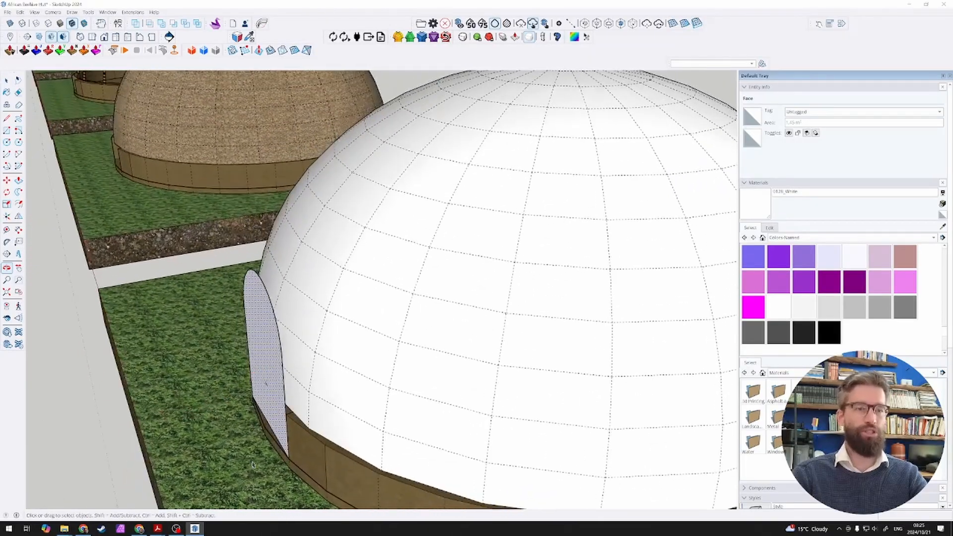
pyautogui.press('m')
pyautogui.click(250, 459)
pyautogui.click(223, 465)
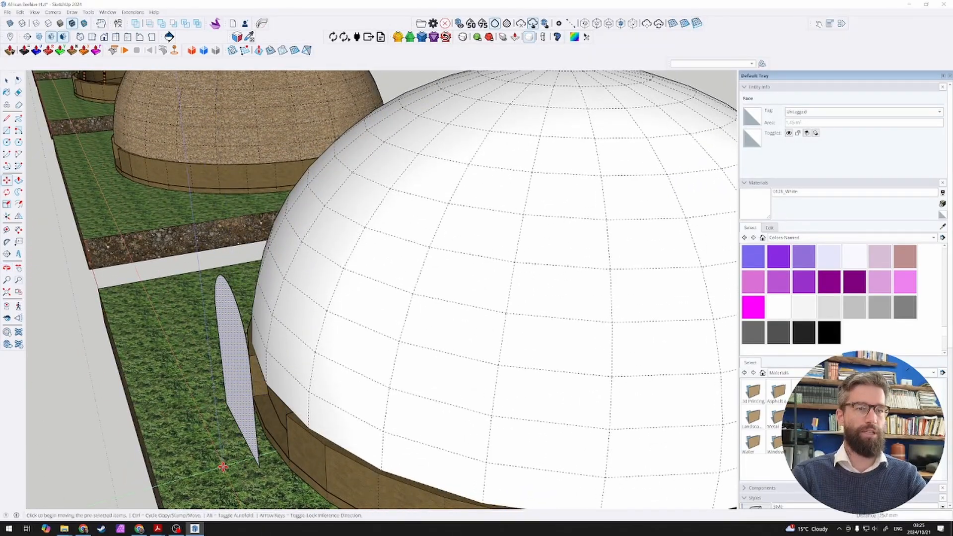
pyautogui.press('space')
# Step: Push/Pull the arched door face about 0.63 m back into the dome to form an entrance block
pyautogui.press('p')
pyautogui.moveTo(238, 404); pyautogui.dragTo(300, 384)
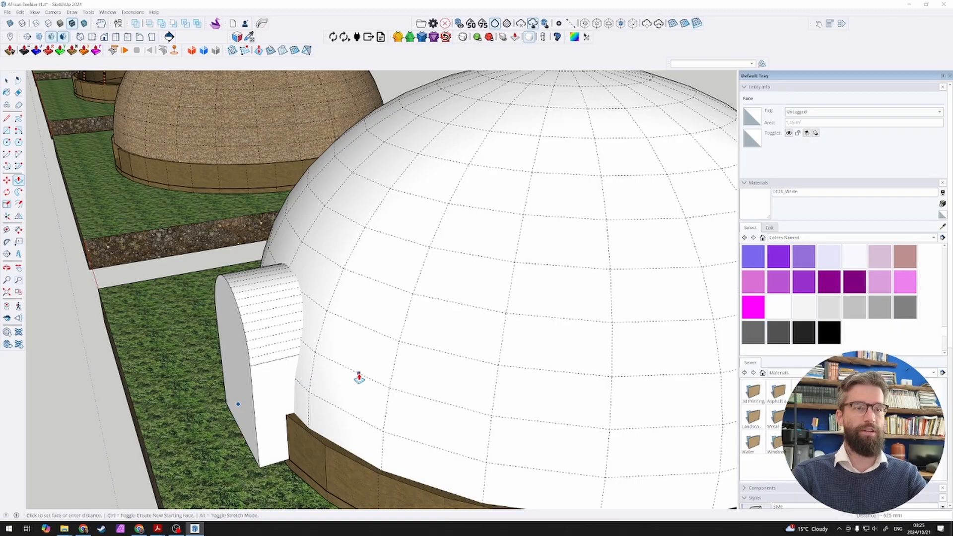
pyautogui.press('space')
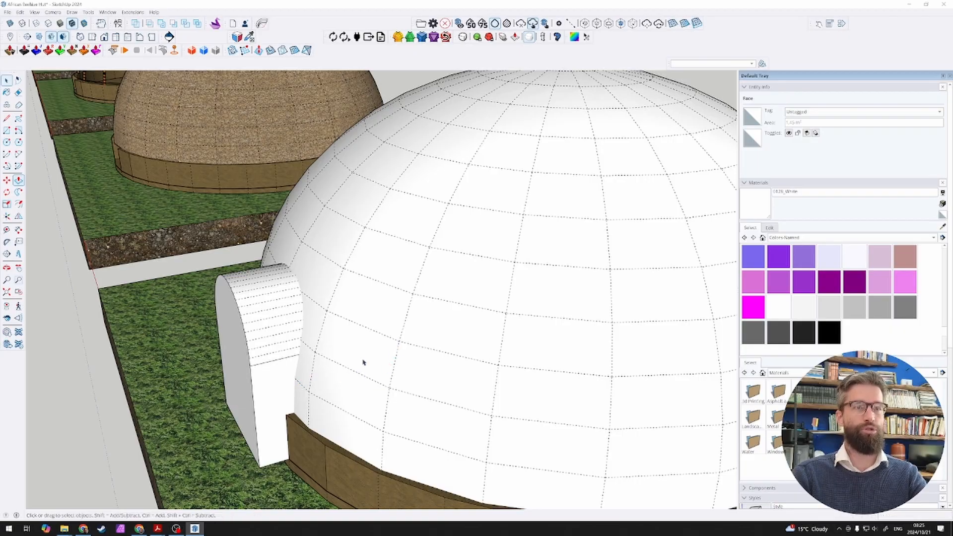
# Step: Examine in a see-through view how far the arched block reaches through the dome shell and its ribs
pyautogui.scroll(-3, 332, 356)
pyautogui.moveTo(332, 356); pyautogui.dragTo(440, 312, button='middle')
pyautogui.click(446, 317)
pyautogui.scroll(2, 422, 320)
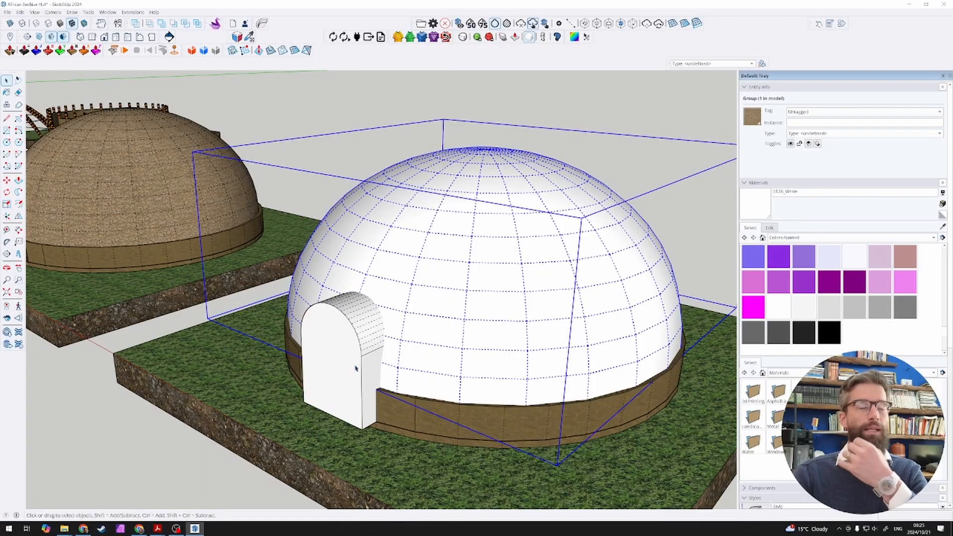
pyautogui.scroll(3, 371, 343)
pyautogui.moveTo(392, 335); pyautogui.dragTo(246, 366, button='middle')
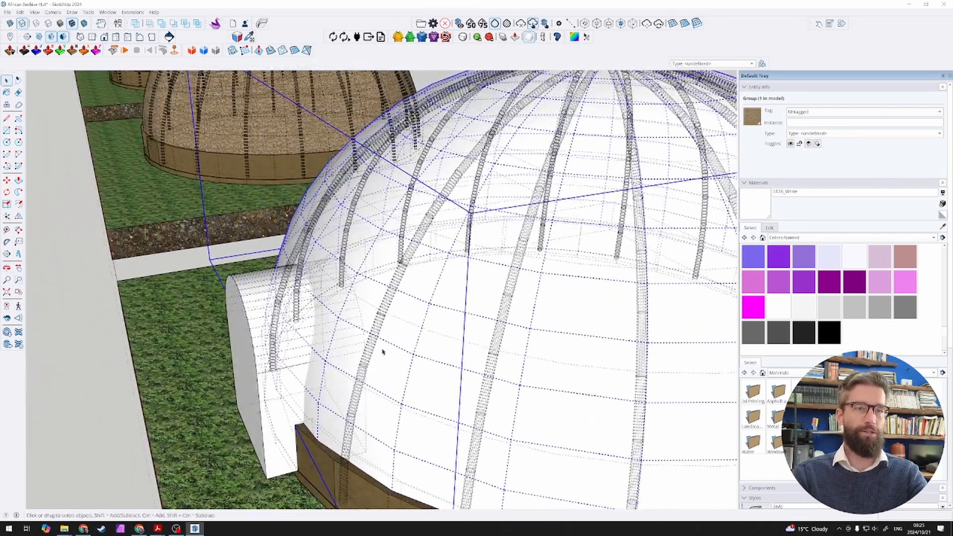
pyautogui.scroll(-2, 283, 342)
pyautogui.press('k')
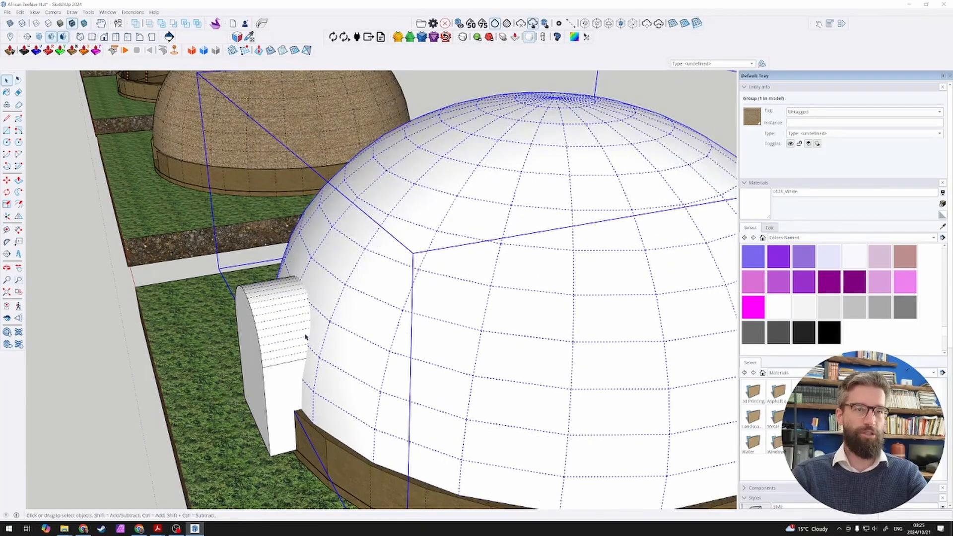
pyautogui.moveTo(306, 337); pyautogui.dragTo(418, 308, button='middle')
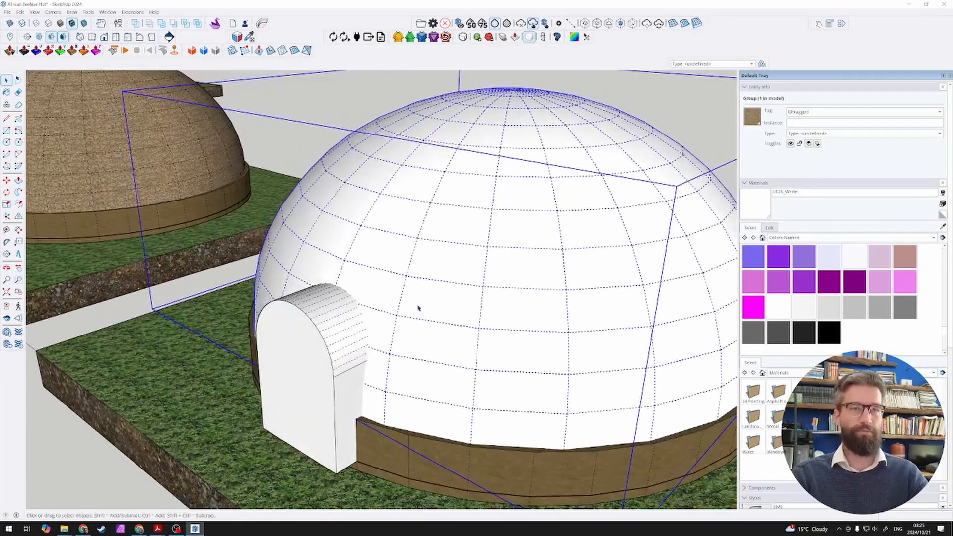
# Step: Open the dome group for editing and turn off the display of hidden geometry
pyautogui.doubleClick(424, 269)
pyautogui.scroll(-4, 404, 269)
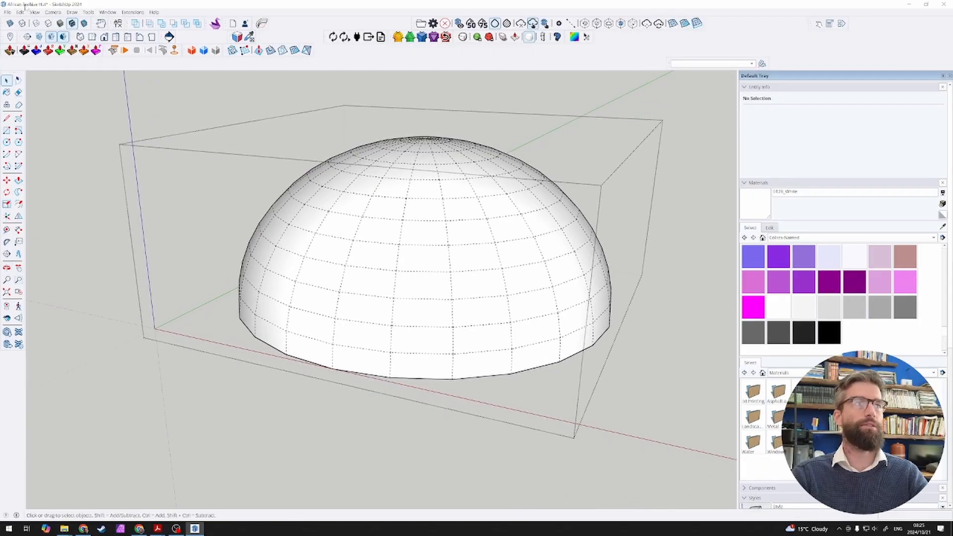
pyautogui.click(35, 13)
pyautogui.click(47, 38)
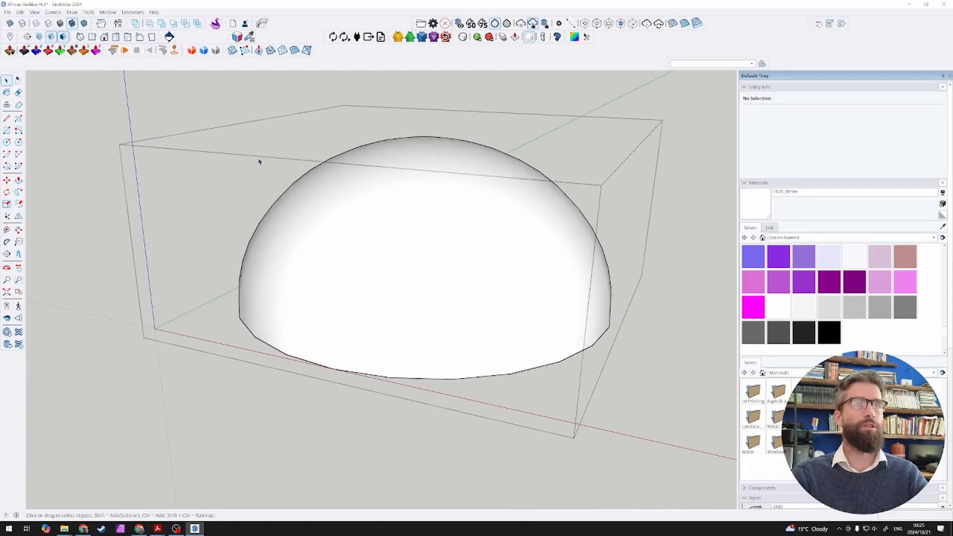
# Step: Intersect the whole dome surface with the model to imprint the arched entrance outline on it
pyautogui.click(393, 251)
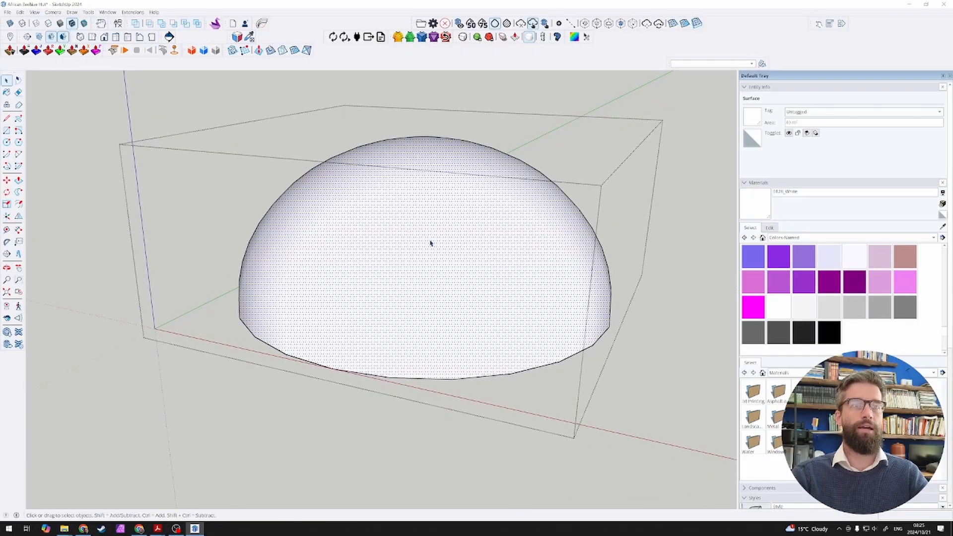
pyautogui.rightClick(382, 258)
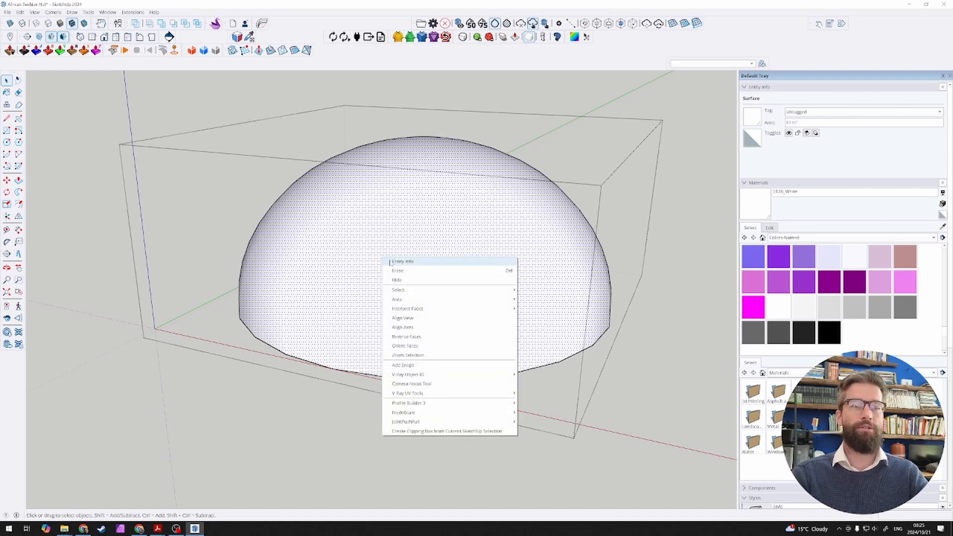
pyautogui.moveTo(448, 309)
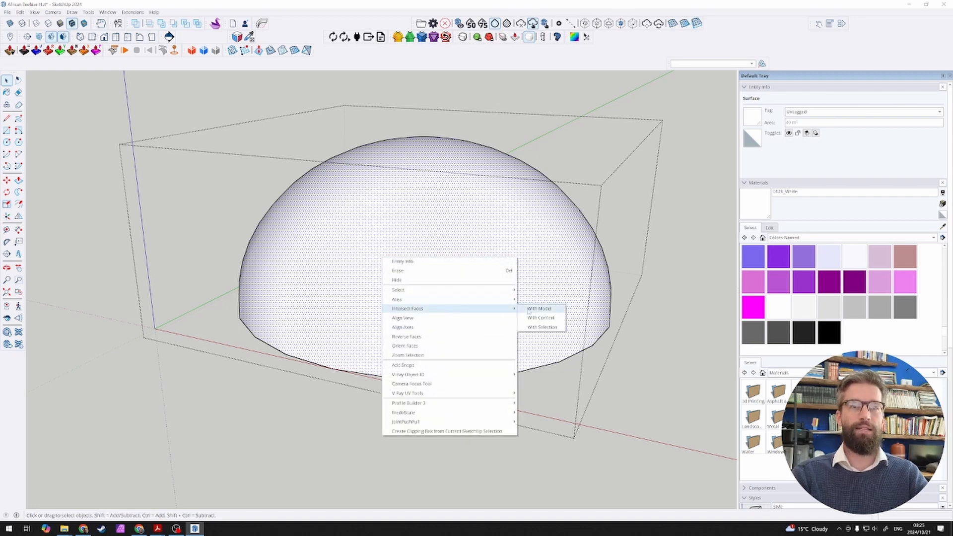
pyautogui.click(557, 312)
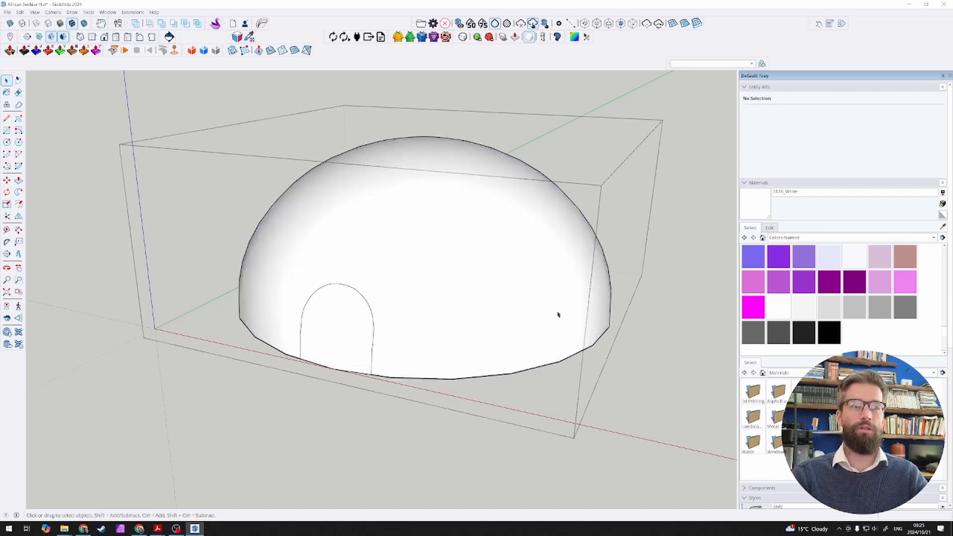
# Step: Delete the arched face imprinted on the dome's outer surface to open the entrance
pyautogui.scroll(3, 315, 351)
pyautogui.click(387, 347)
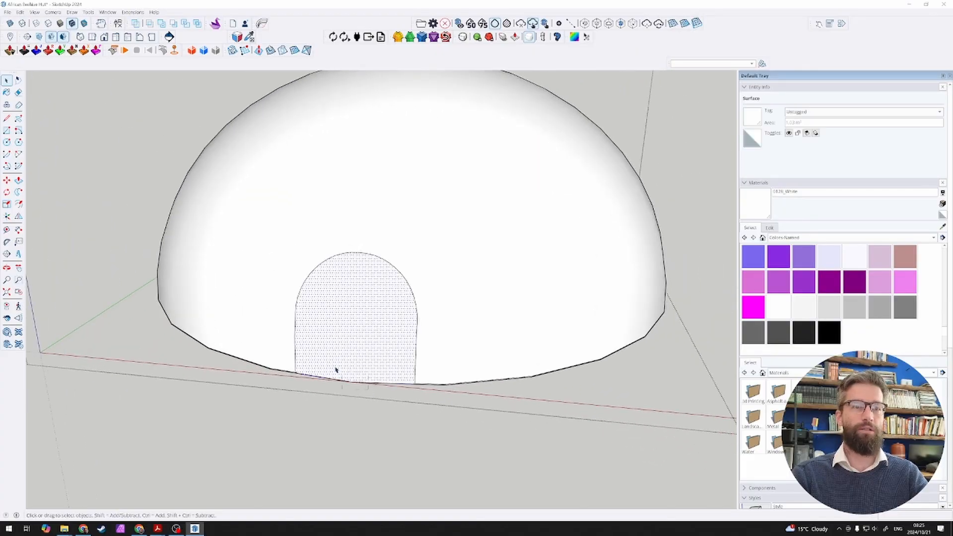
pyautogui.press('Delete')
# Step: Sample the Thatching material from the dome's inner surface and apply it to the white outer surface
pyautogui.moveTo(400, 357)
pyautogui.mouseDown(button='middle')
pyautogui.moveTo(425, 259)
pyautogui.moveTo(378, 268)
pyautogui.moveTo(366, 295)
pyautogui.mouseUp(button='middle')
pyautogui.press('b')
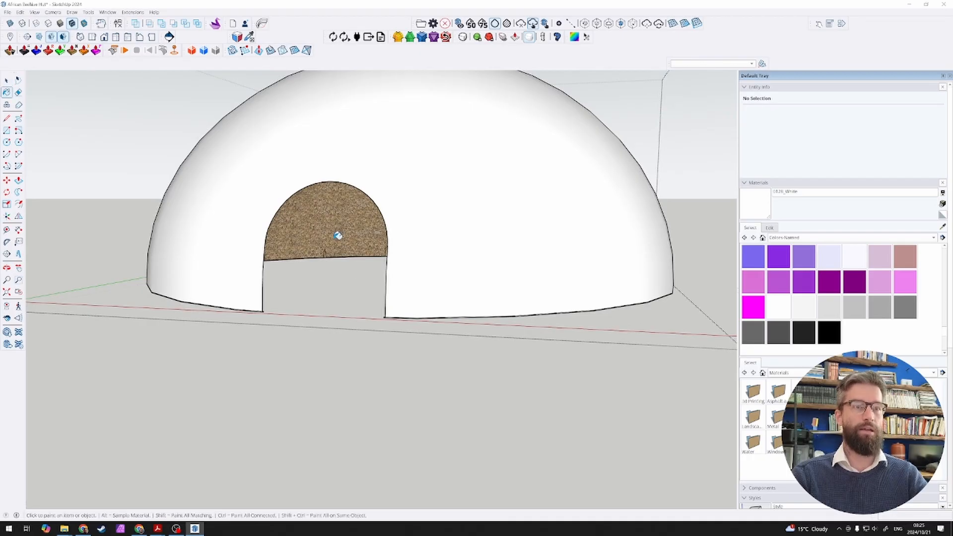
pyautogui.keyDown('alt'); pyautogui.click(339, 235); pyautogui.keyUp('alt')
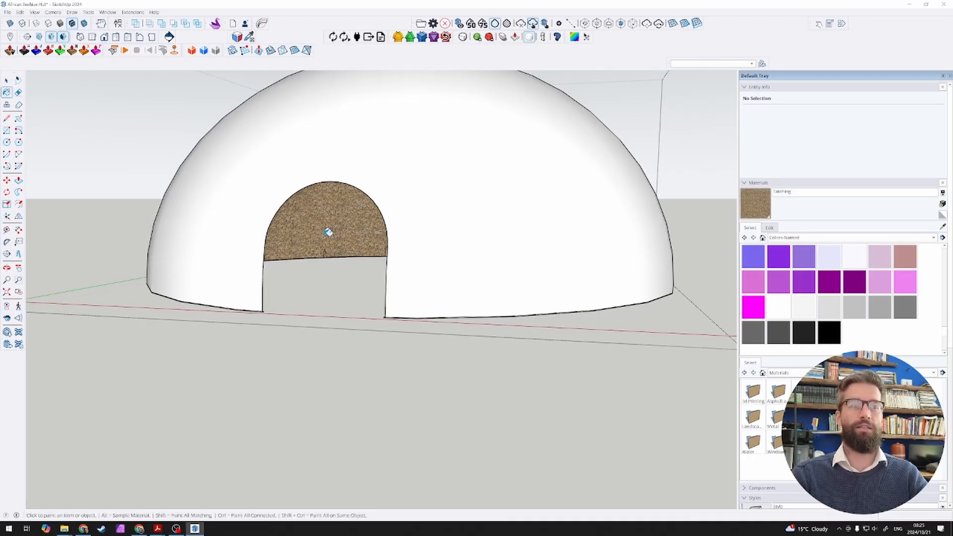
pyautogui.click(392, 226)
pyautogui.moveTo(390, 226); pyautogui.dragTo(389, 313, button='middle')
pyautogui.scroll(-3, 392, 297)
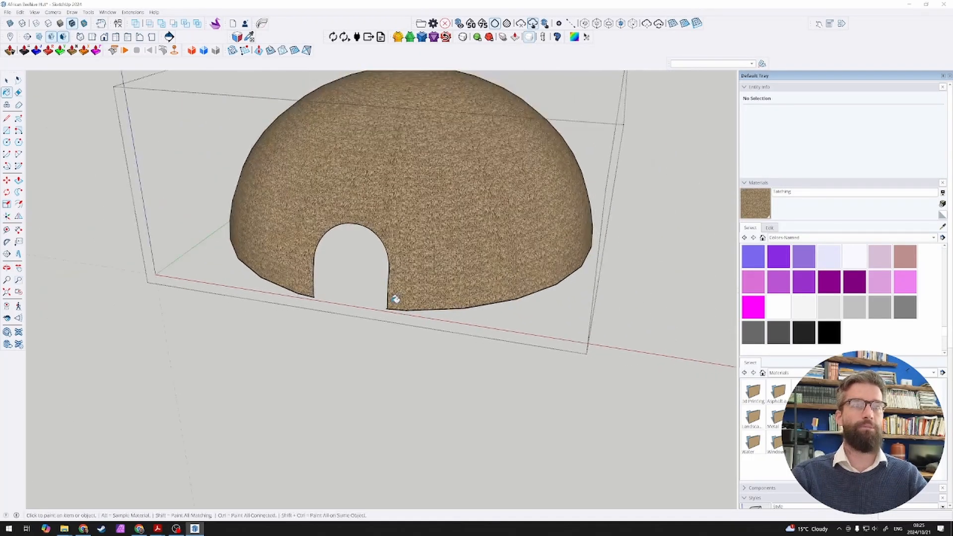
# Step: Close the dome group and delete the whole arched entrance block in front of it
pyautogui.press('space')
pyautogui.click(290, 340)
pyautogui.tripleClick(340, 313)
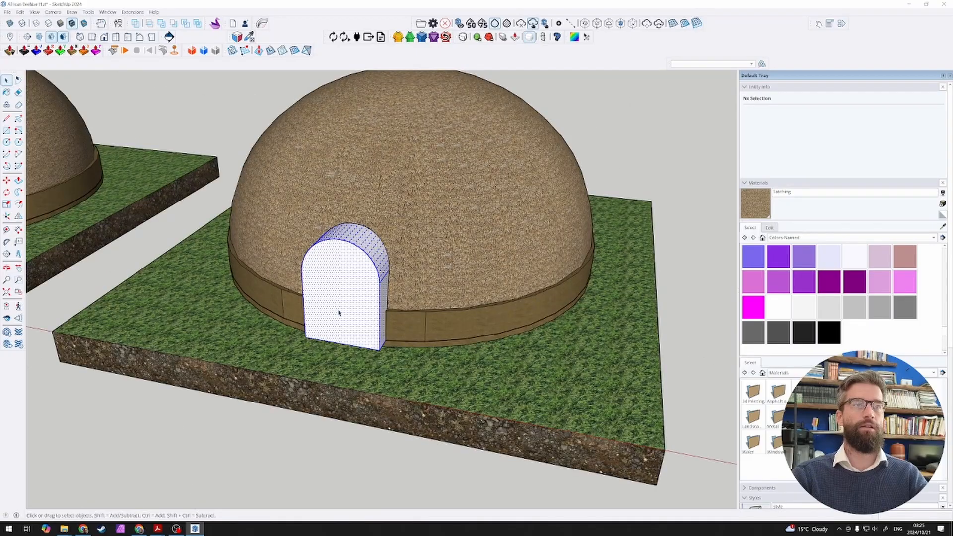
pyautogui.press('Delete')
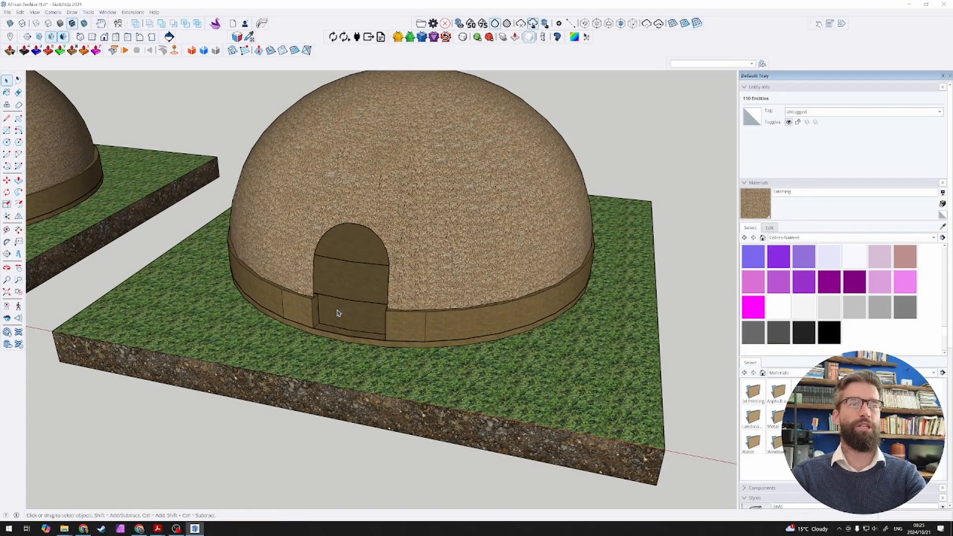
# Step: Examine the horizontal ring crossing the entrance opening and undo the deletion of the arched block
pyautogui.moveTo(337, 313); pyautogui.dragTo(400, 302, button='middle')
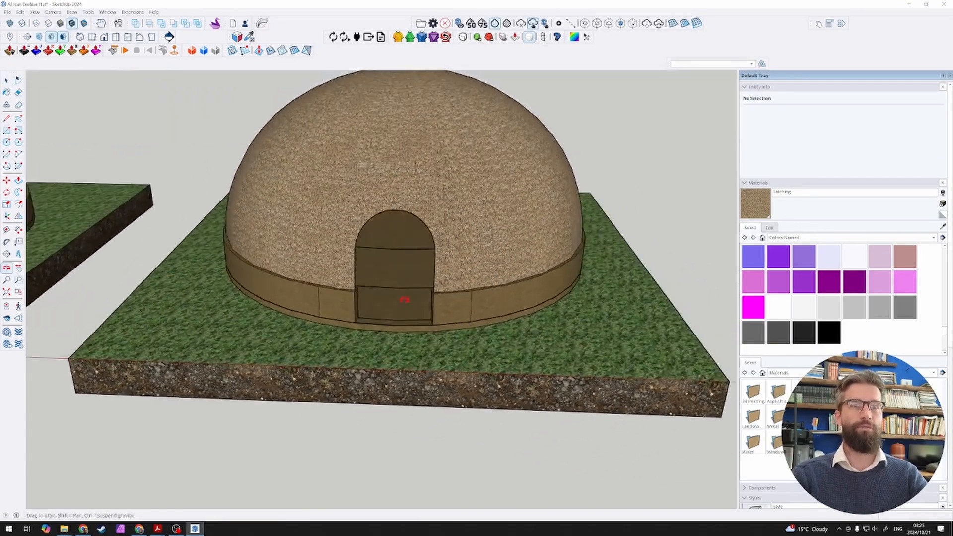
pyautogui.scroll(5, 406, 251)
pyautogui.click(402, 267)
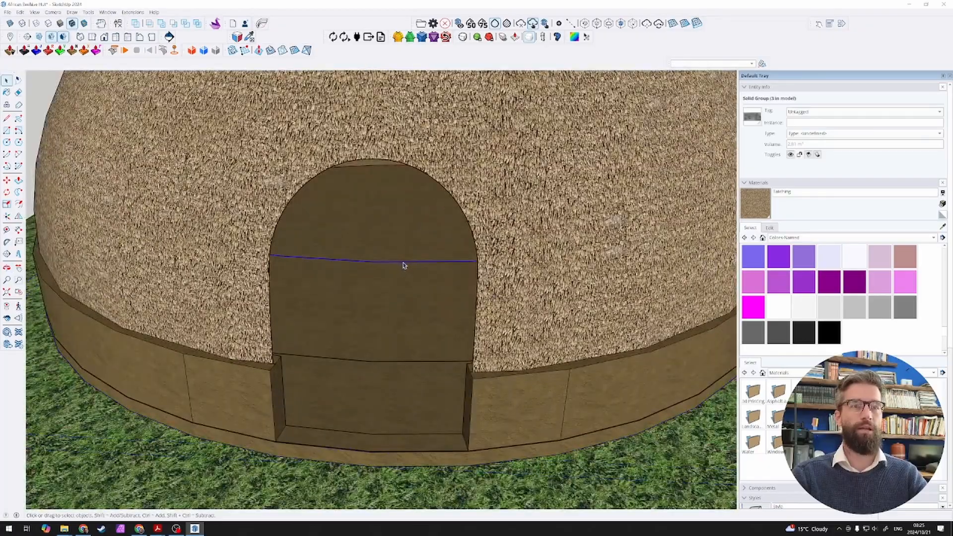
pyautogui.moveTo(402, 266)
pyautogui.mouseDown(button='middle')
pyautogui.moveTo(252, 219)
pyautogui.moveTo(414, 257)
pyautogui.mouseUp(button='middle')
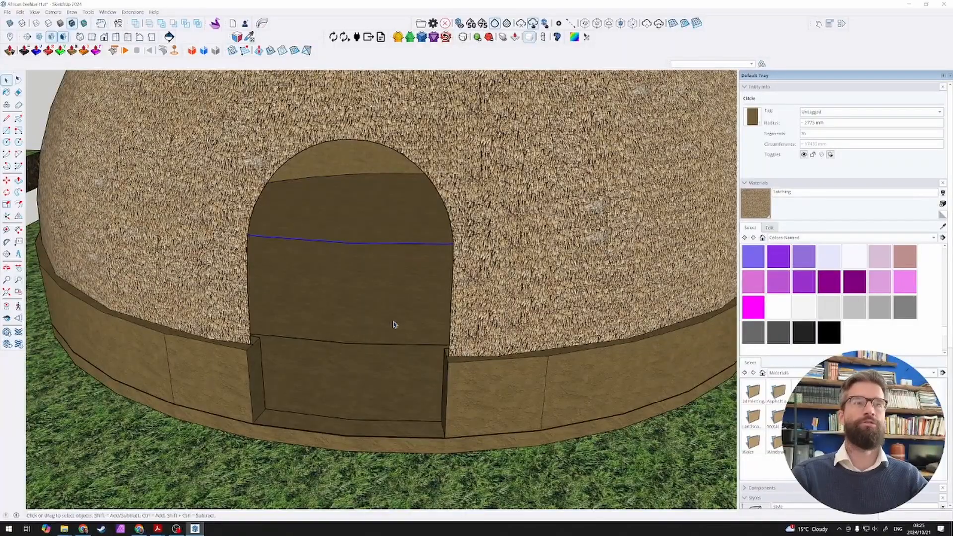
pyautogui.scroll(-10, 394, 322)
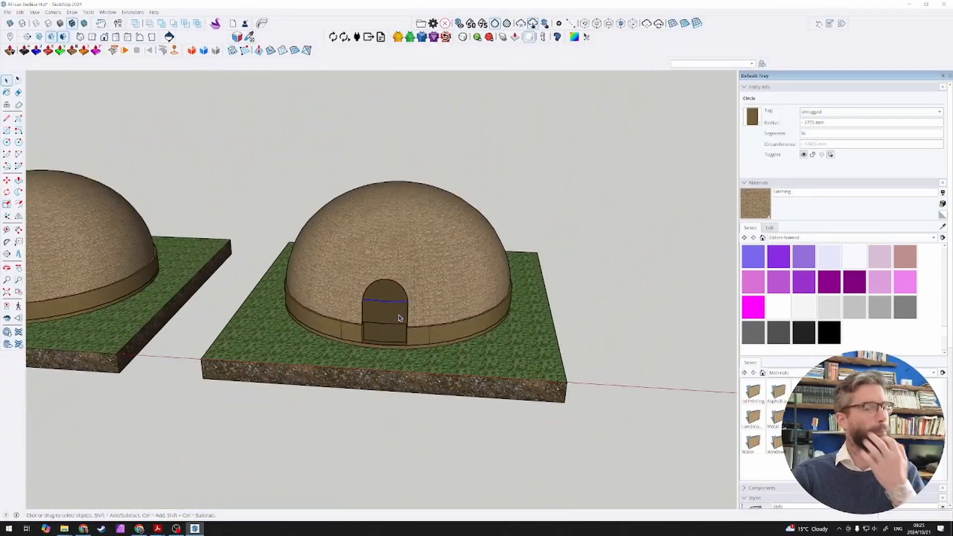
pyautogui.scroll(5, 398, 317)
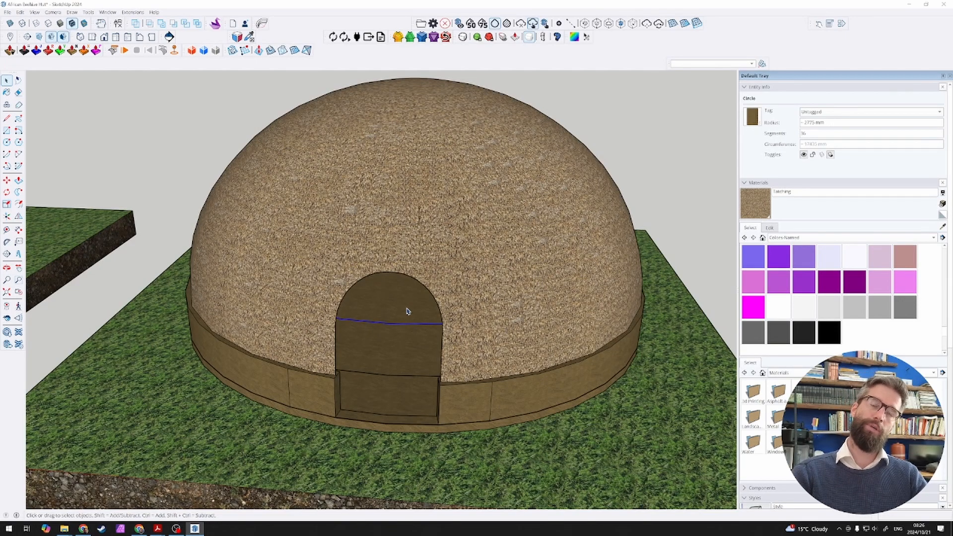
pyautogui.moveTo(398, 333); pyautogui.dragTo(404, 313, button='middle')
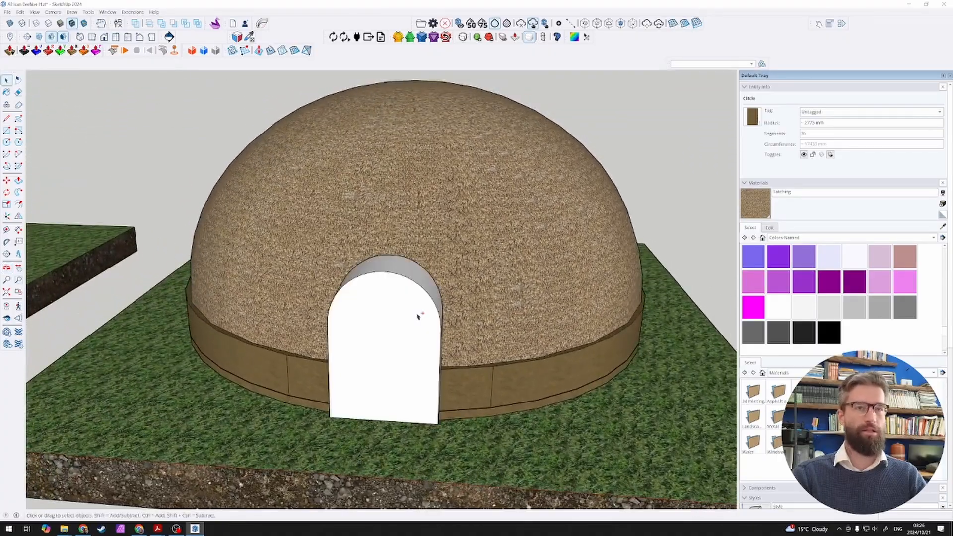
# Step: Hide the thatched dome so the timber ribs, rings and arched block can be worked on
pyautogui.click(445, 307)
pyautogui.moveTo(495, 286); pyautogui.dragTo(438, 310, button='middle')
pyautogui.press('h')
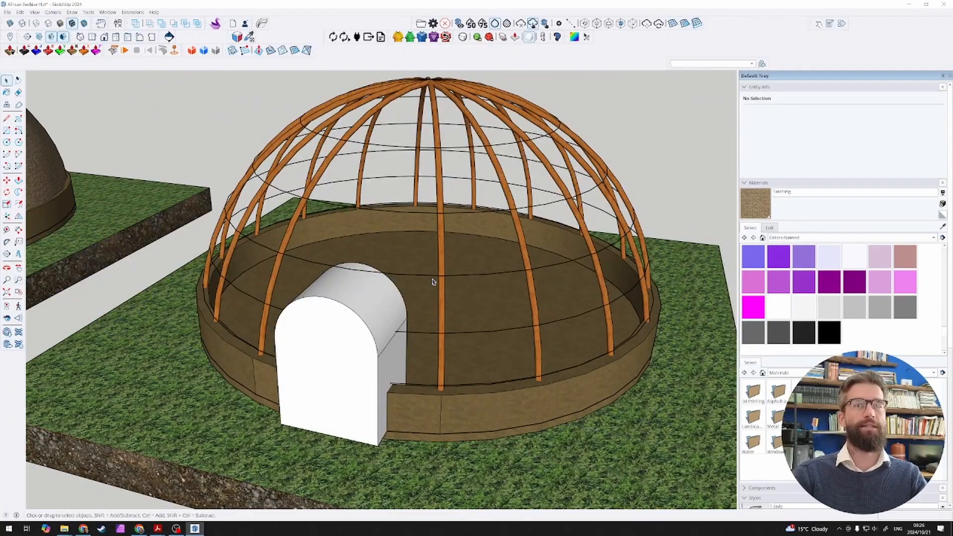
# Step: Explode the two lowest horizontal ring curves that run into the arched block into separate edges
pyautogui.scroll(3, 407, 310)
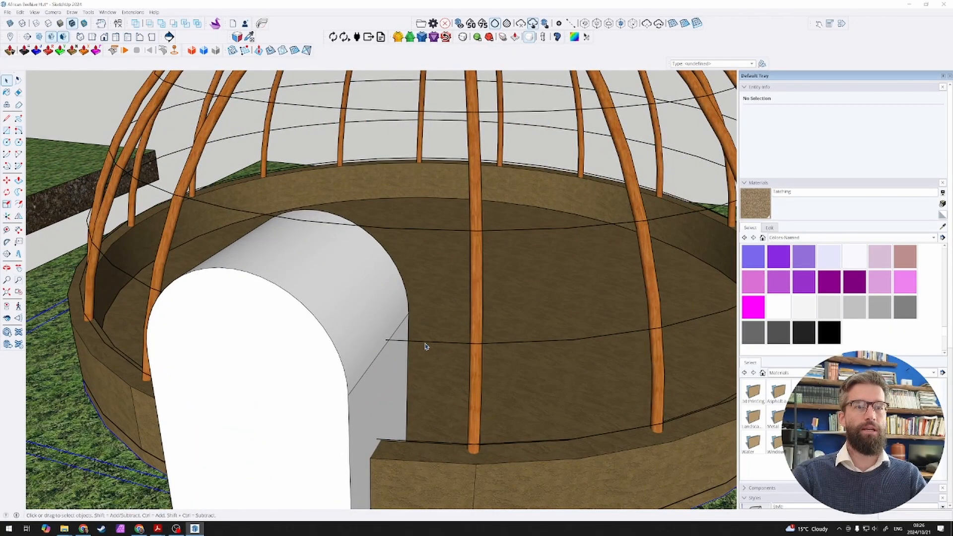
pyautogui.click(426, 346)
pyautogui.rightClick(422, 346)
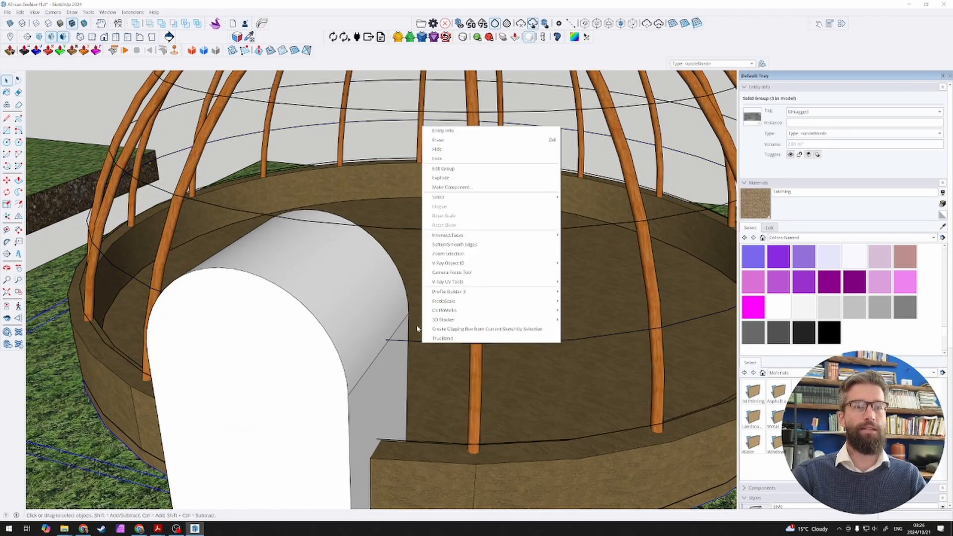
pyautogui.click(403, 341)
pyautogui.rightClick(402, 341)
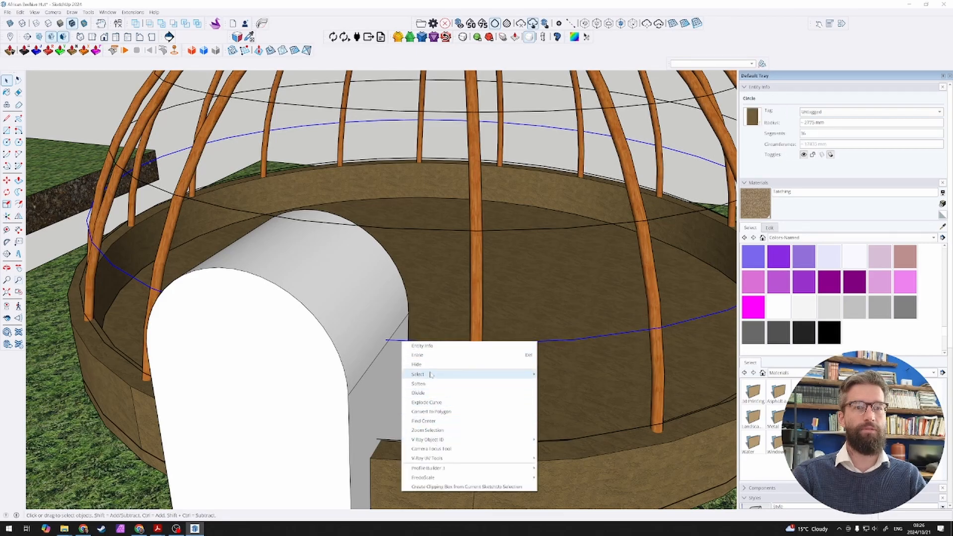
pyautogui.click(453, 403)
pyautogui.scroll(-2, 403, 415)
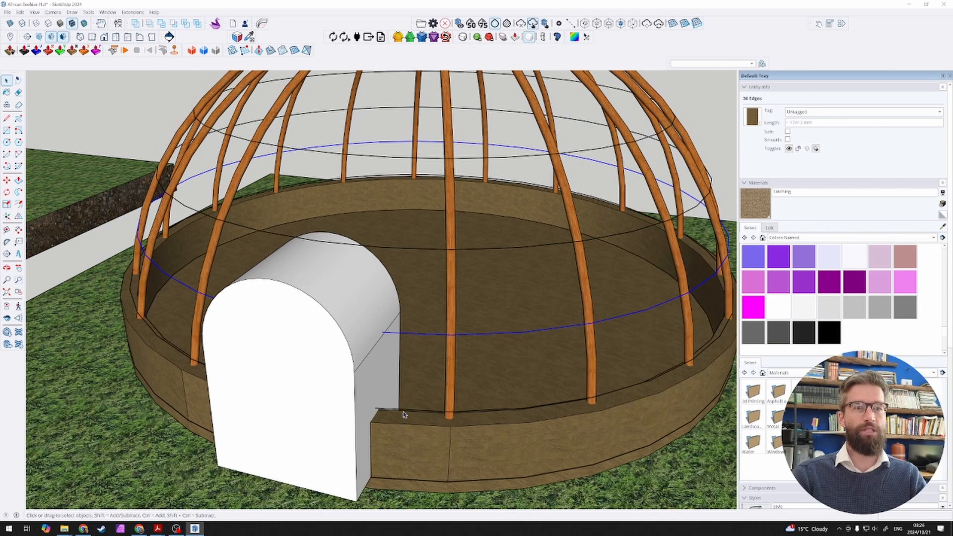
pyautogui.rightClick(390, 411)
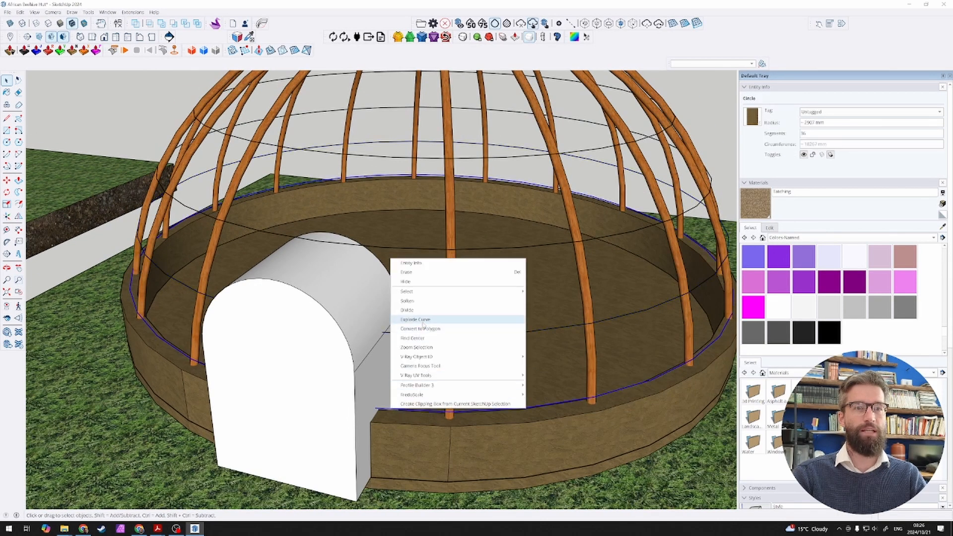
pyautogui.click(422, 321)
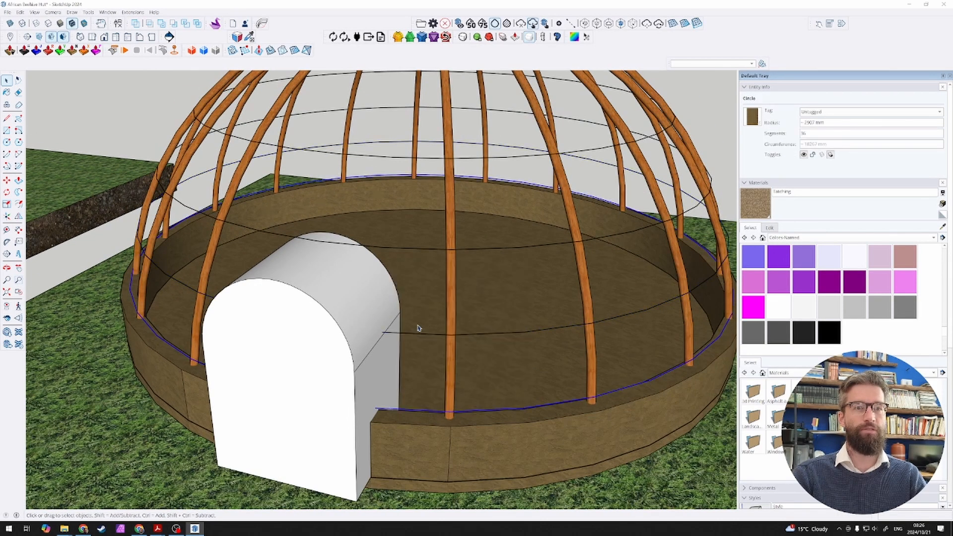
# Step: Try to intersect the lowest ring's edges with the model
pyautogui.rightClick(392, 411)
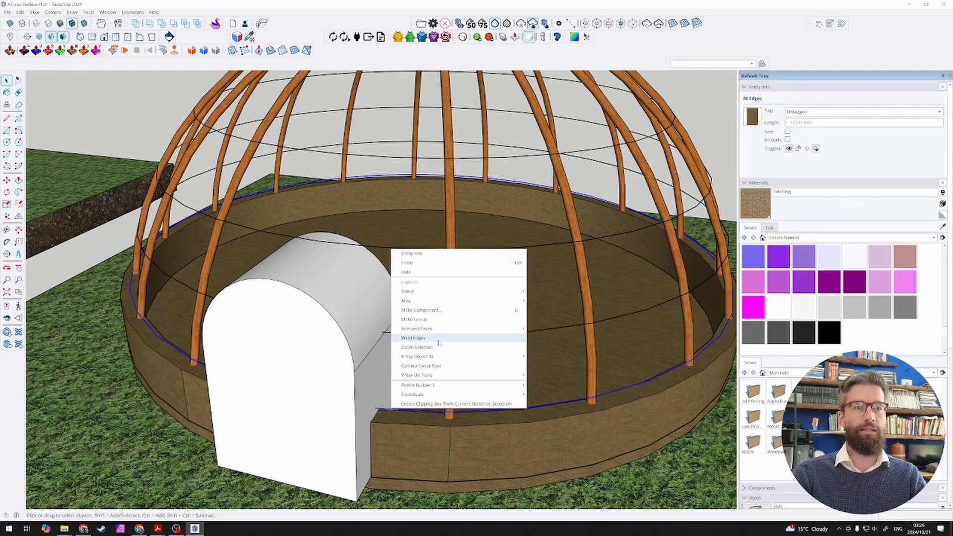
pyautogui.moveTo(520, 333)
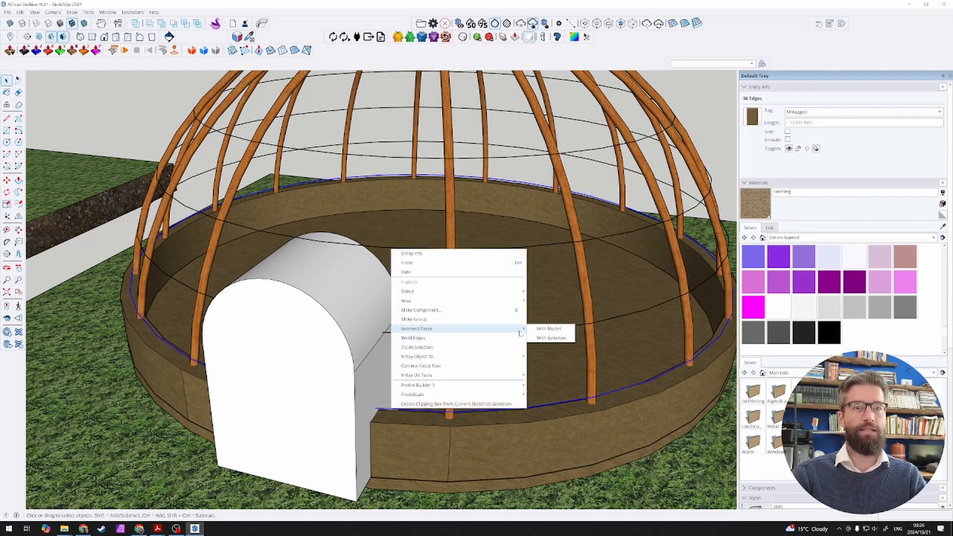
pyautogui.click(548, 330)
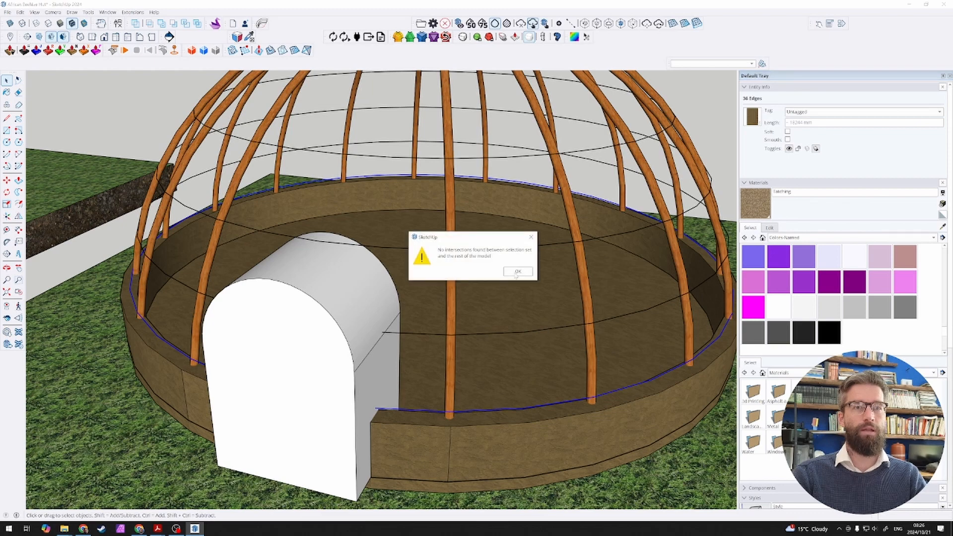
pyautogui.click(517, 272)
# Step: Draw a line on each side of the arched block, joining the second-lowest ring to the lowest ring at the wall's top
pyautogui.click(344, 341)
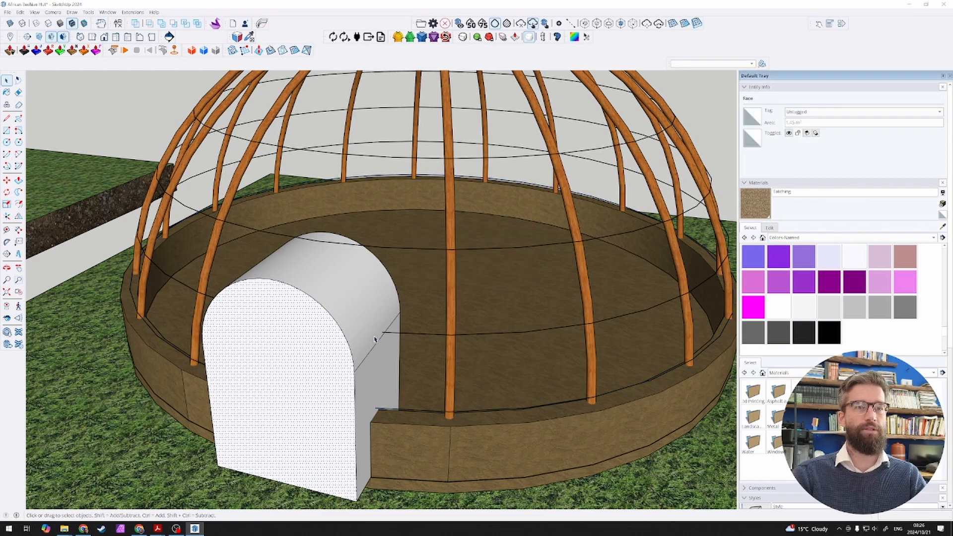
pyautogui.scroll(3, 384, 341)
pyautogui.press('l')
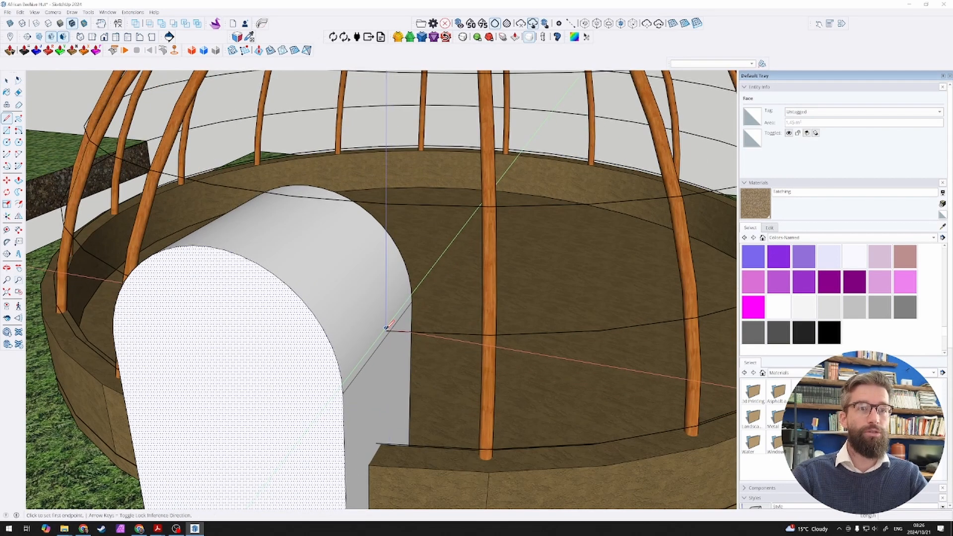
pyautogui.click(389, 330)
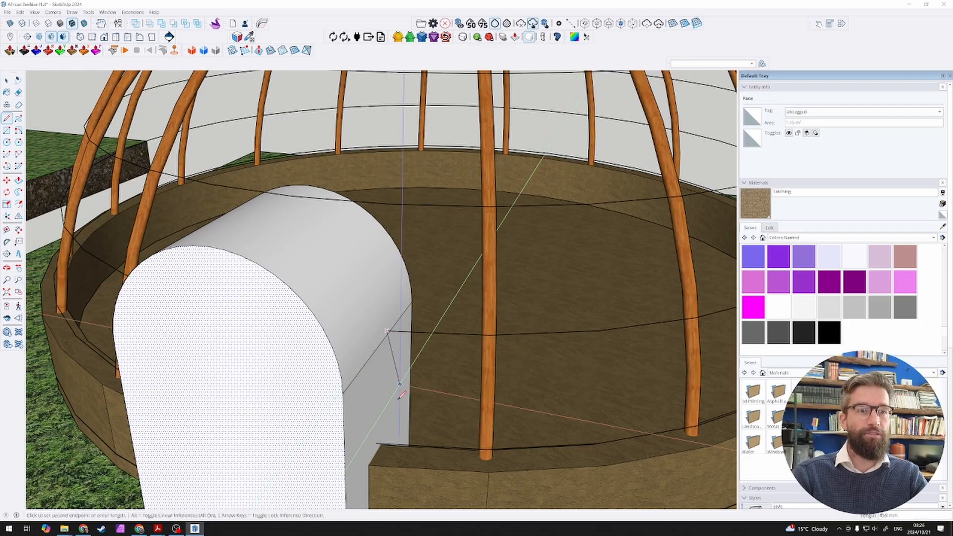
pyautogui.click(376, 443)
pyautogui.moveTo(224, 354); pyautogui.dragTo(421, 338, button='middle')
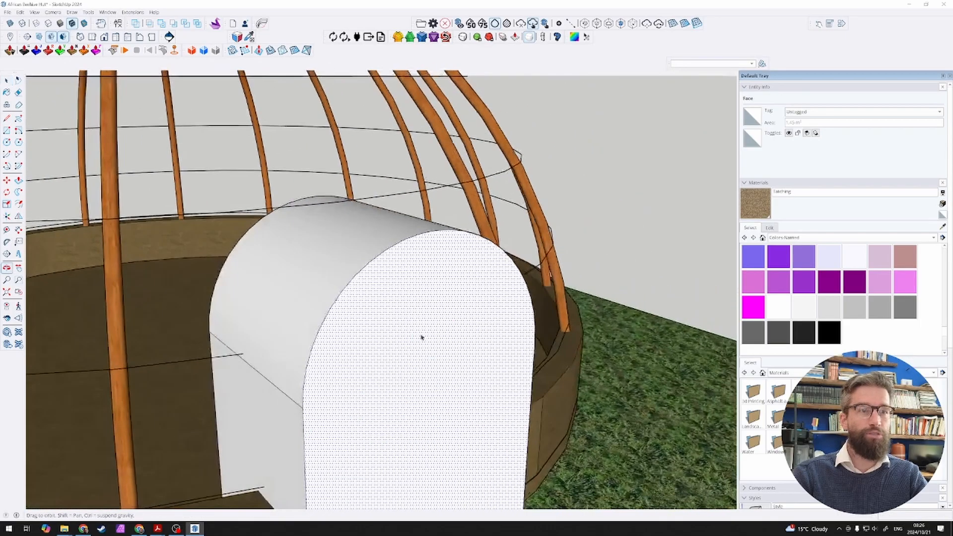
pyautogui.click(243, 354)
pyautogui.moveTo(243, 354); pyautogui.dragTo(251, 397, button='middle')
pyautogui.click(259, 454)
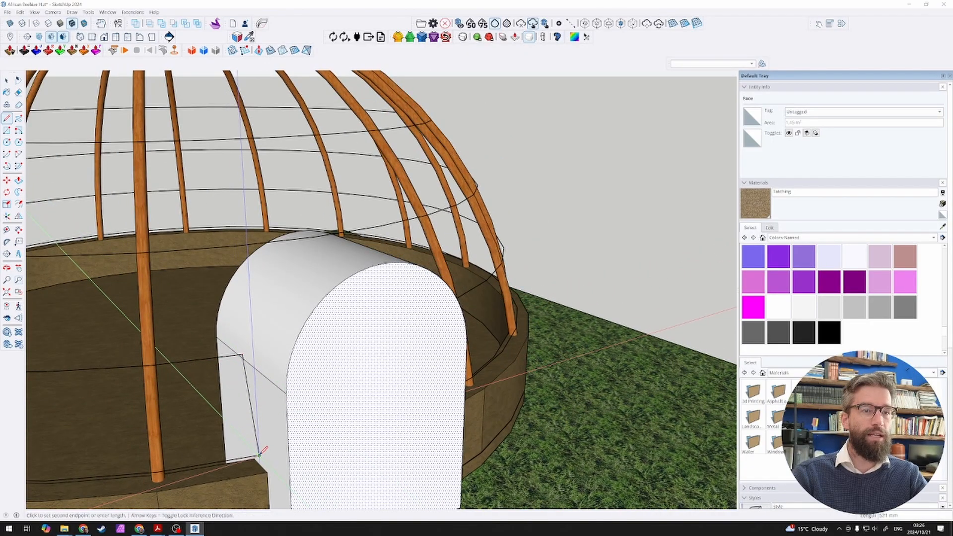
# Step: Delete the entire arched entrance block, keeping the two side lines drawn on it
pyautogui.press('space')
pyautogui.scroll(-3, 341, 422)
pyautogui.doubleClick(348, 416)
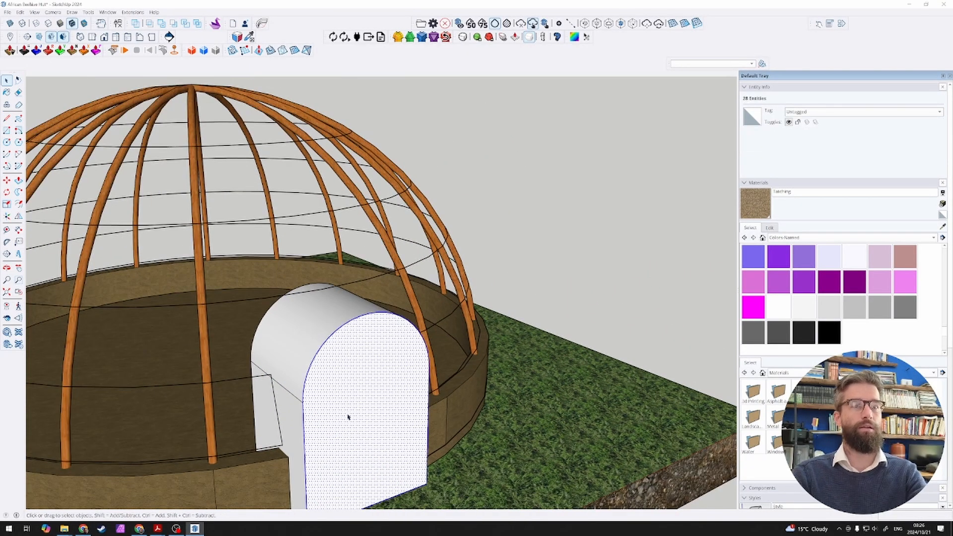
pyautogui.press('Delete')
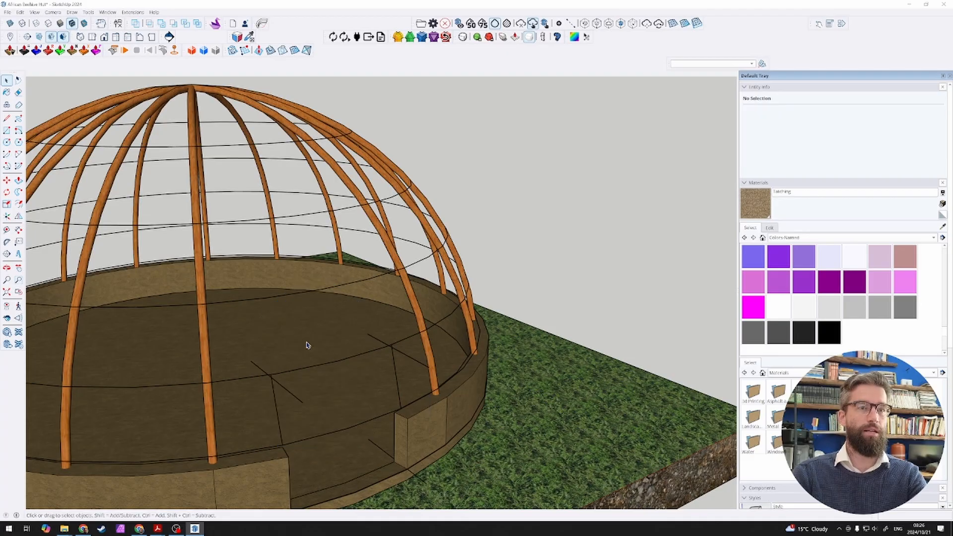
# Step: Delete the second-lowest ring's segments spanning the doorway and the stray diagonal edges beside the two upright lines
pyautogui.moveTo(308, 344); pyautogui.dragTo(155, 355, button='middle')
pyautogui.scroll(3, 160, 346)
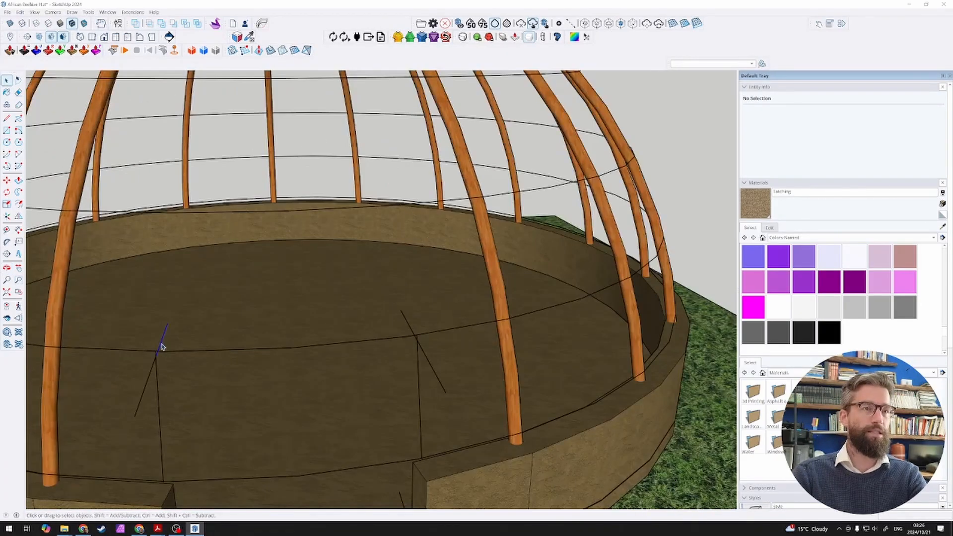
pyautogui.click(168, 354)
pyautogui.press('Delete')
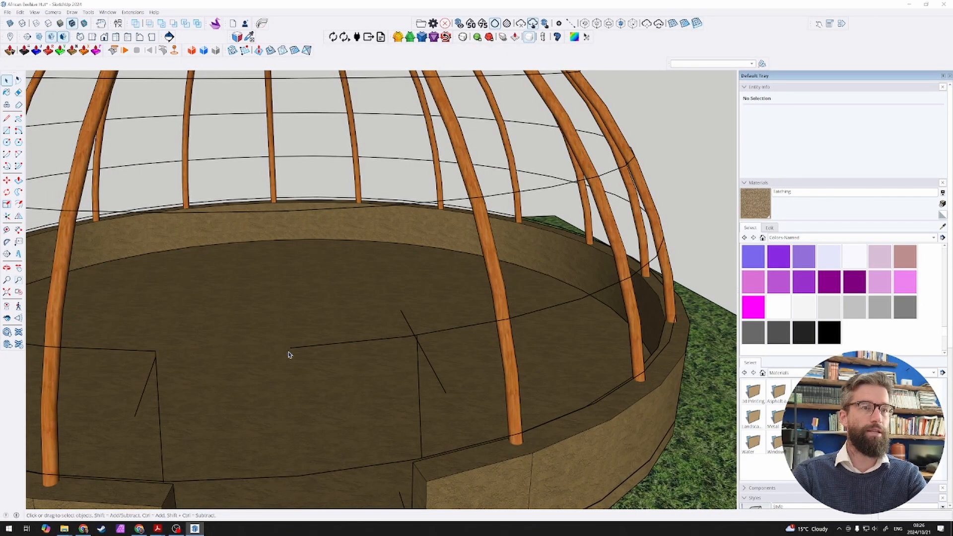
pyautogui.click(316, 350)
pyautogui.press('Delete')
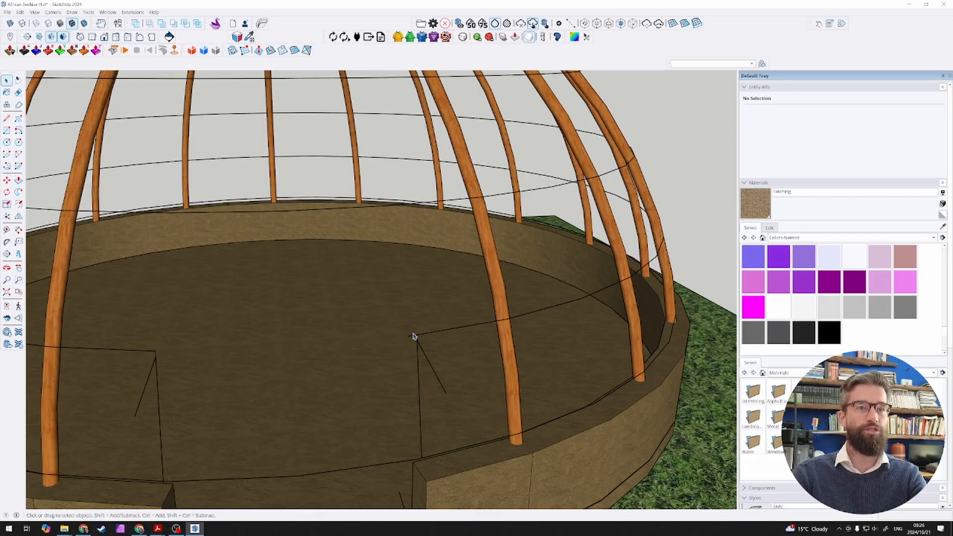
pyautogui.scroll(-5, 423, 331)
pyautogui.scroll(2, 292, 405)
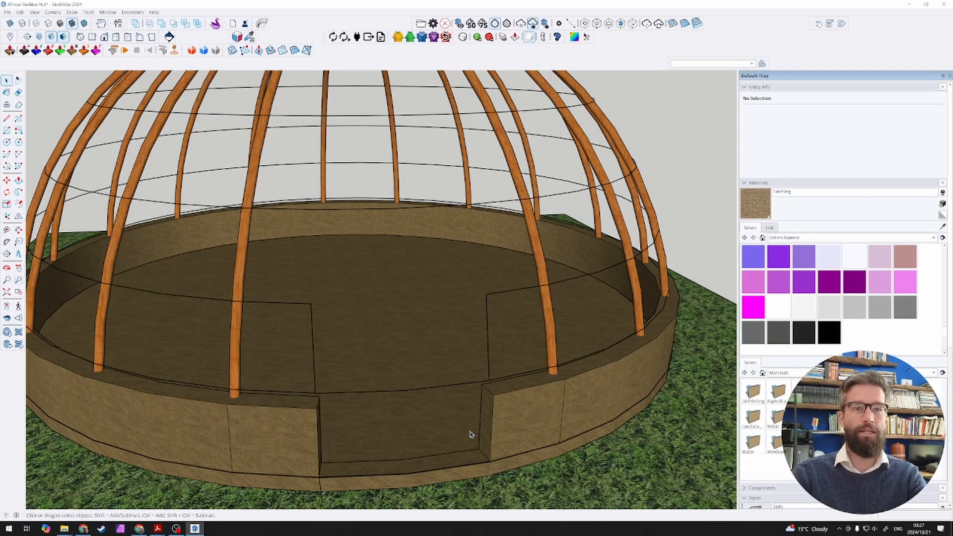
# Step: Apply the Details style from the Ambient Occlusion collection to the model
pyautogui.moveTo(471, 433); pyautogui.dragTo(381, 406, button='middle')
pyautogui.moveTo(360, 350); pyautogui.dragTo(530, 277, button='middle')
pyautogui.click(745, 183)
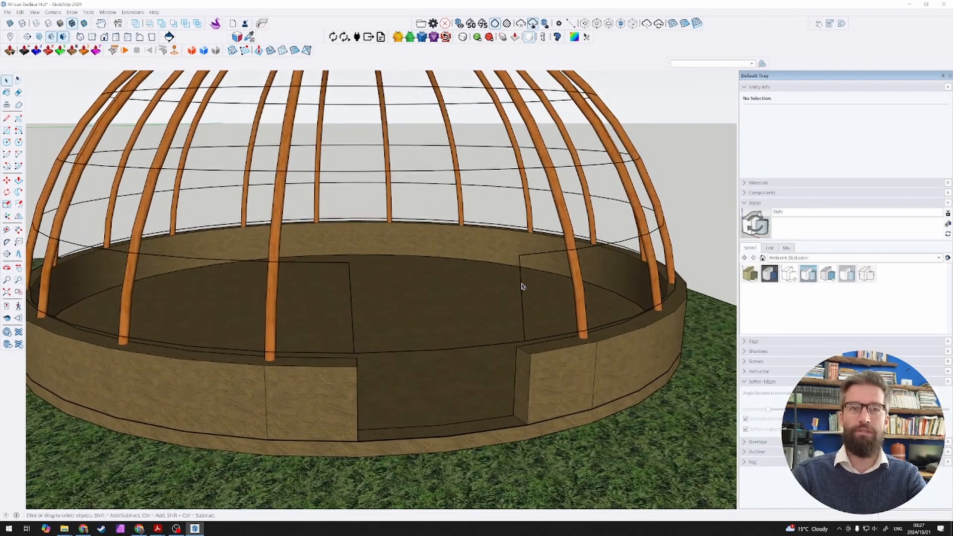
pyautogui.click(789, 274)
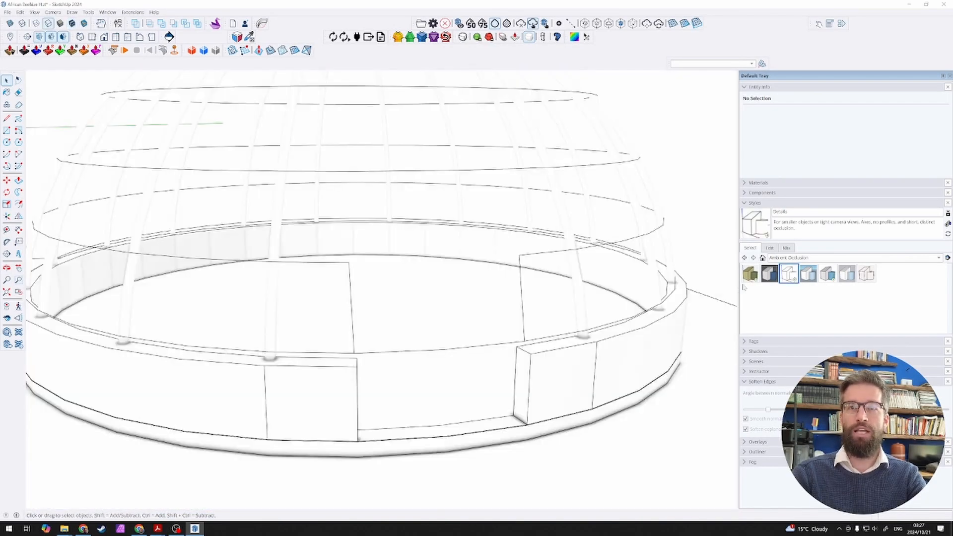
# Step: Delete the lowest ring's segments spanning the doorway and the two upright lines beside the opening
pyautogui.click(475, 347)
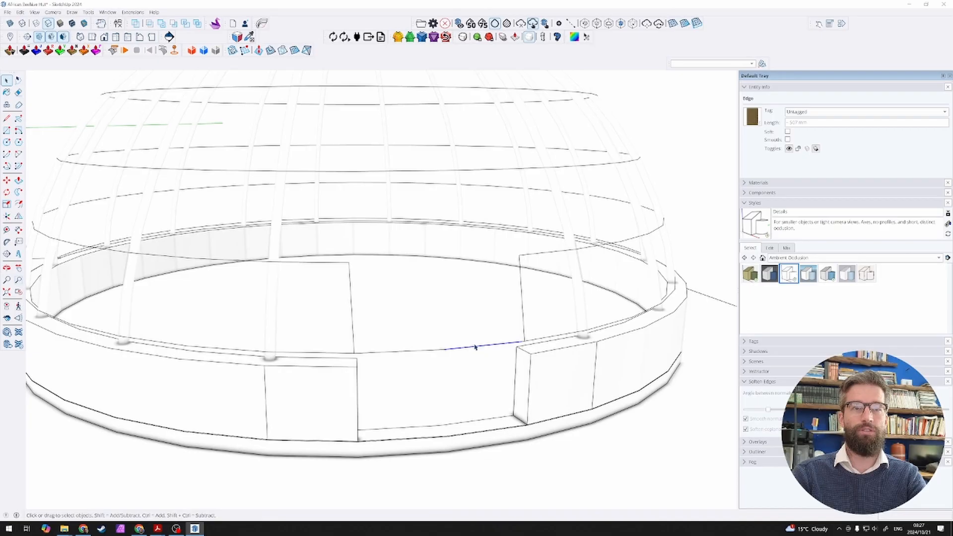
pyautogui.press('Delete')
pyautogui.click(407, 351)
pyautogui.press('Delete')
pyautogui.scroll(3, 363, 356)
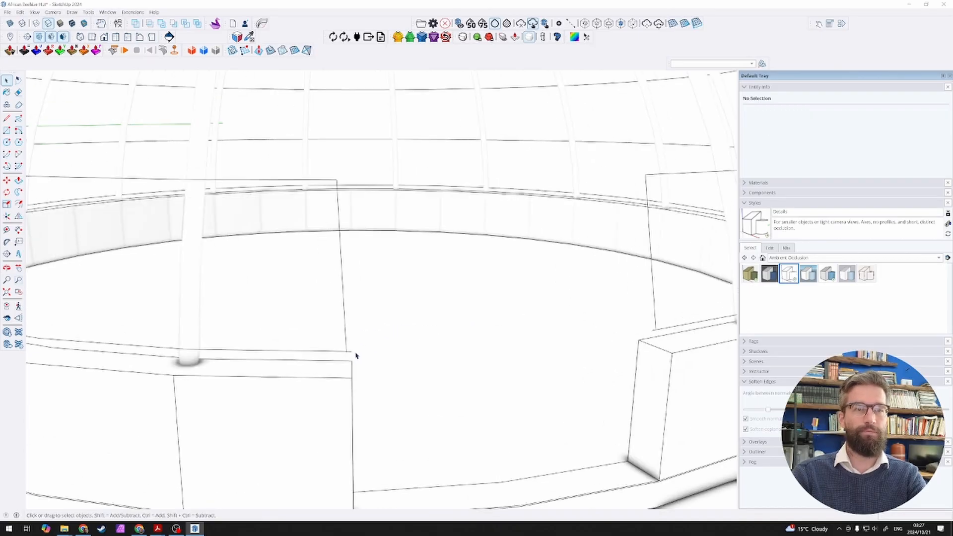
pyautogui.click(348, 354)
pyautogui.press('Delete')
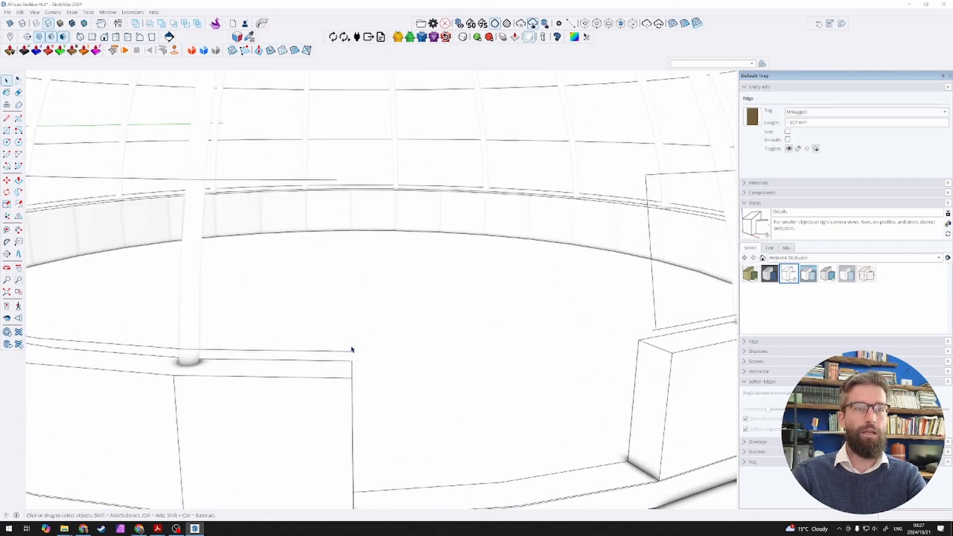
pyautogui.scroll(-3, 351, 350)
pyautogui.scroll(-8, 578, 311)
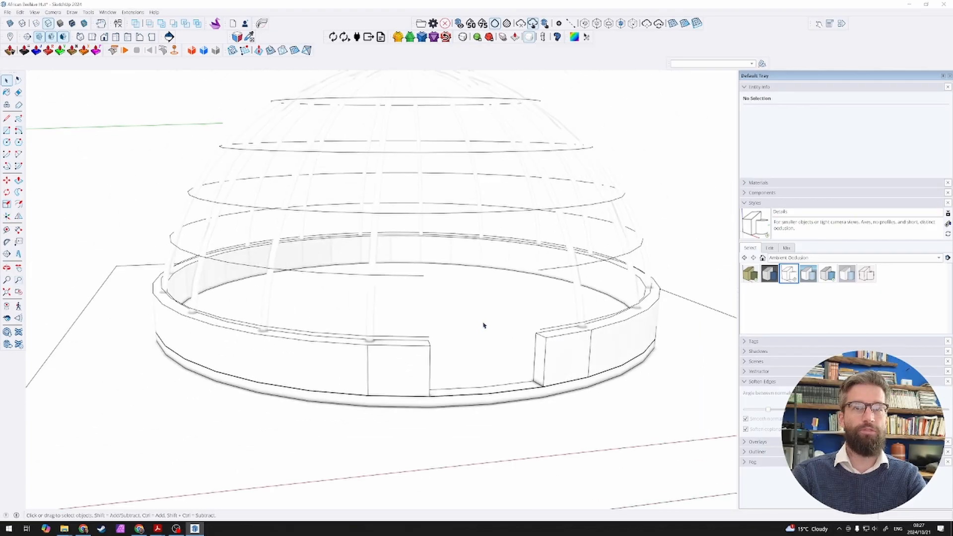
# Step: Apply the Interior style from the Ambient Occlusion collection and bring back the thatched dome over the last slab's frame
pyautogui.moveTo(536, 277); pyautogui.dragTo(641, 214, button='middle')
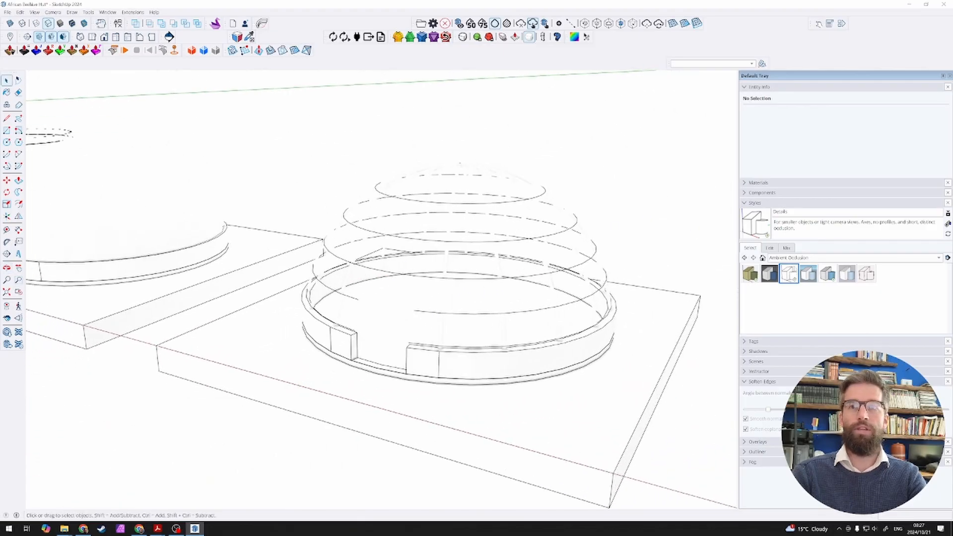
pyautogui.click(834, 277)
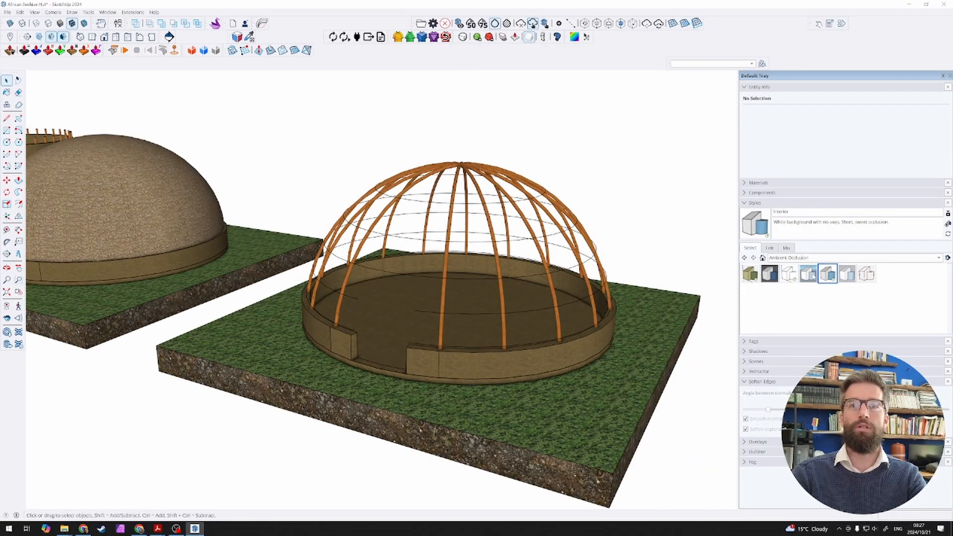
pyautogui.hotkey('ctrl', 'z')
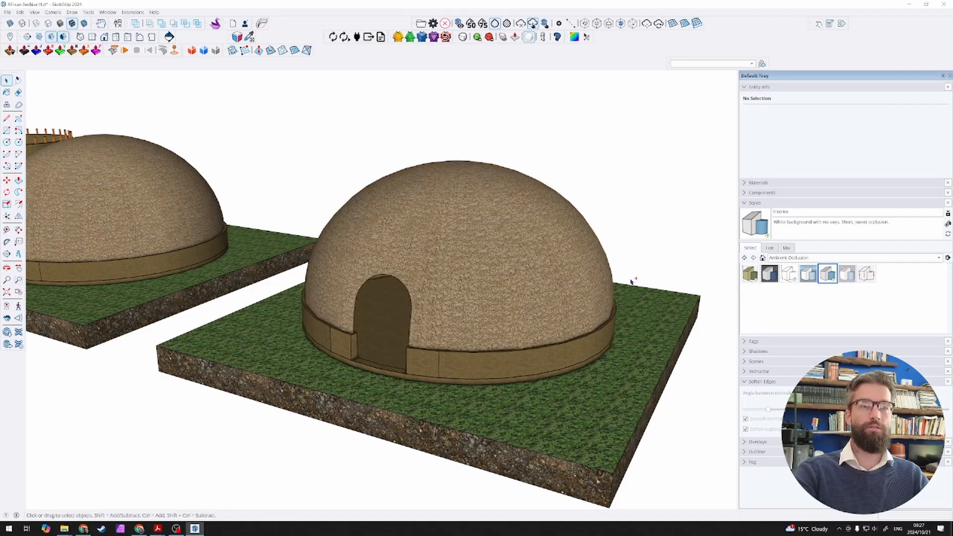
pyautogui.scroll(-5, 516, 286)
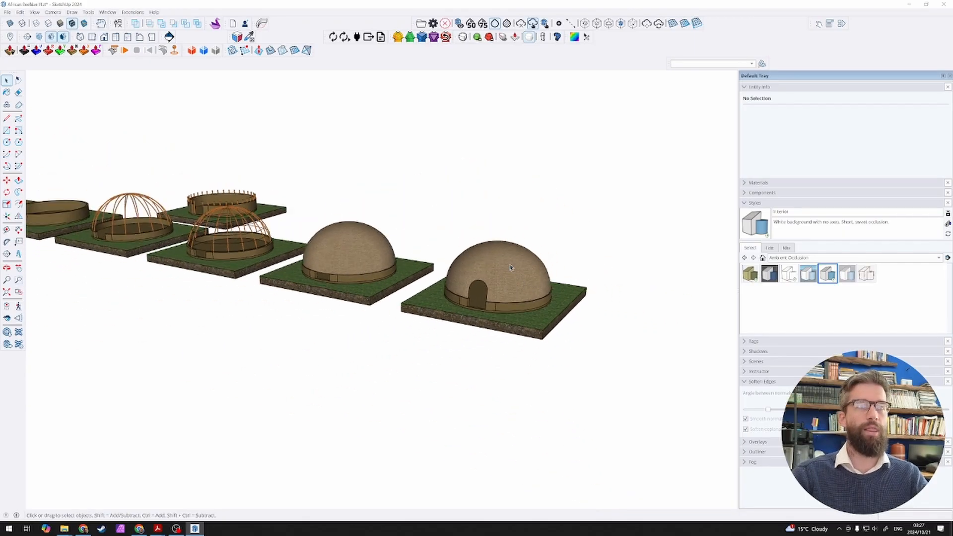
pyautogui.click(371, 263)
pyautogui.moveTo(371, 263); pyautogui.dragTo(461, 293, button='middle')
pyautogui.click(485, 228)
pyautogui.scroll(-5, 500, 255)
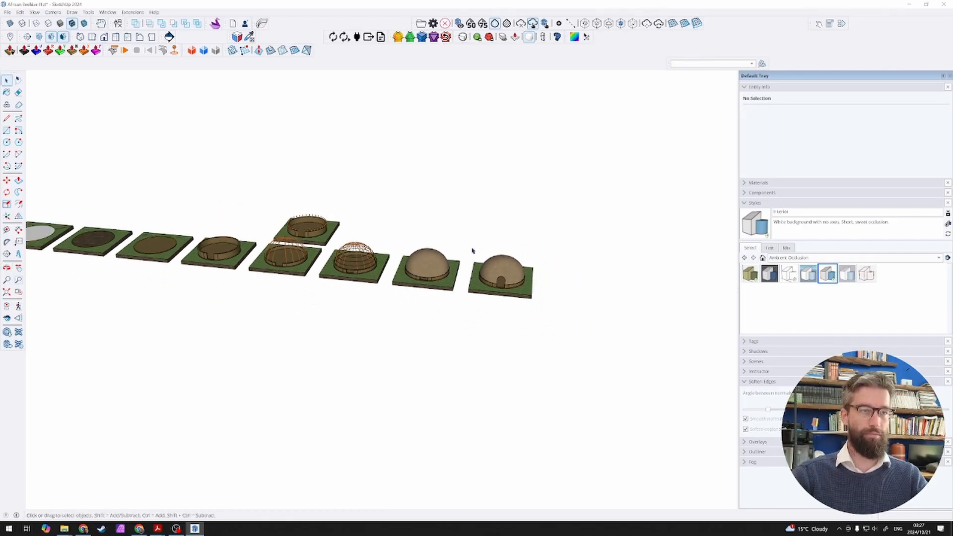
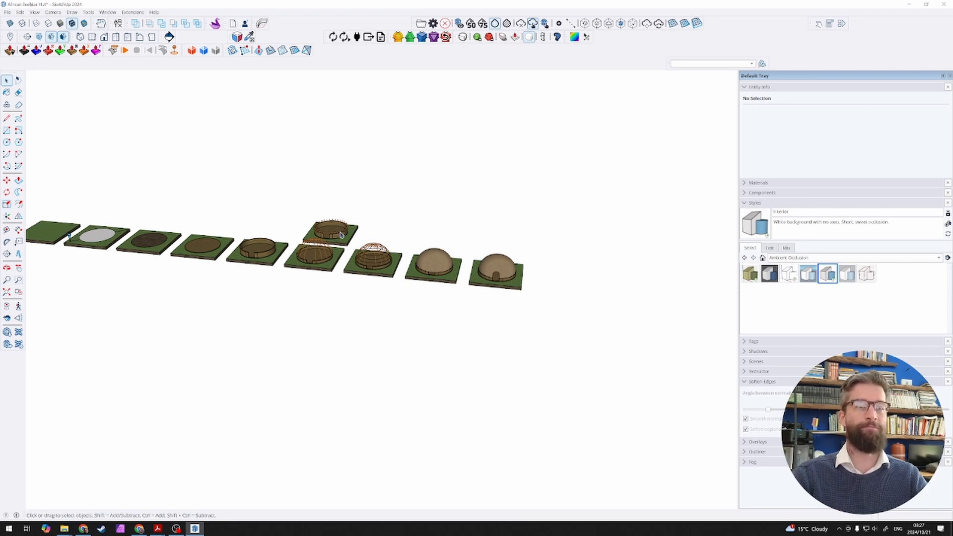
# Step: Examine the row of construction slabs, from the whole sequence down to the plain grass-topped first slab
pyautogui.scroll(-2, 341, 234)
pyautogui.scroll(2, 167, 177)
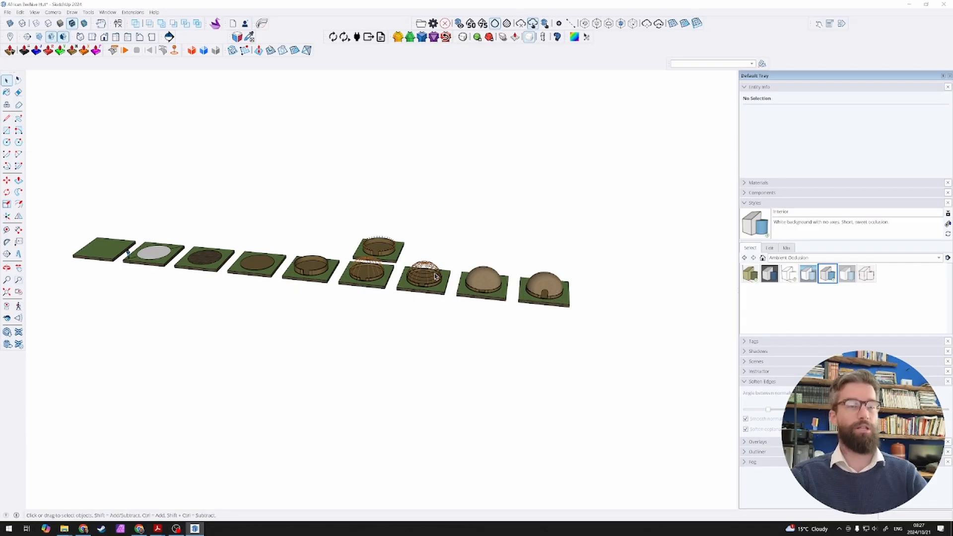
pyautogui.scroll(3, 64, 246)
pyautogui.scroll(5, 66, 246)
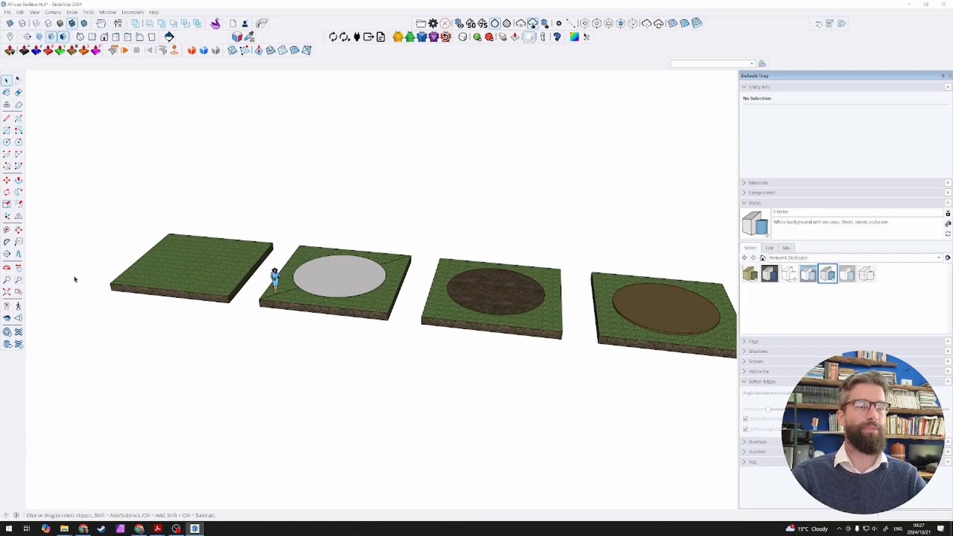
pyautogui.scroll(2, 198, 225)
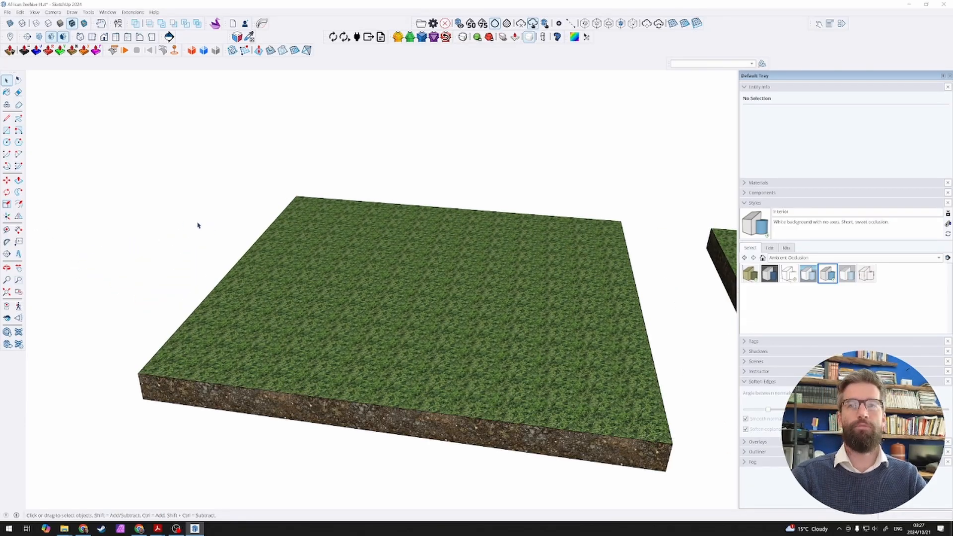
pyautogui.scroll(-2, 347, 261)
pyautogui.scroll(2, 462, 301)
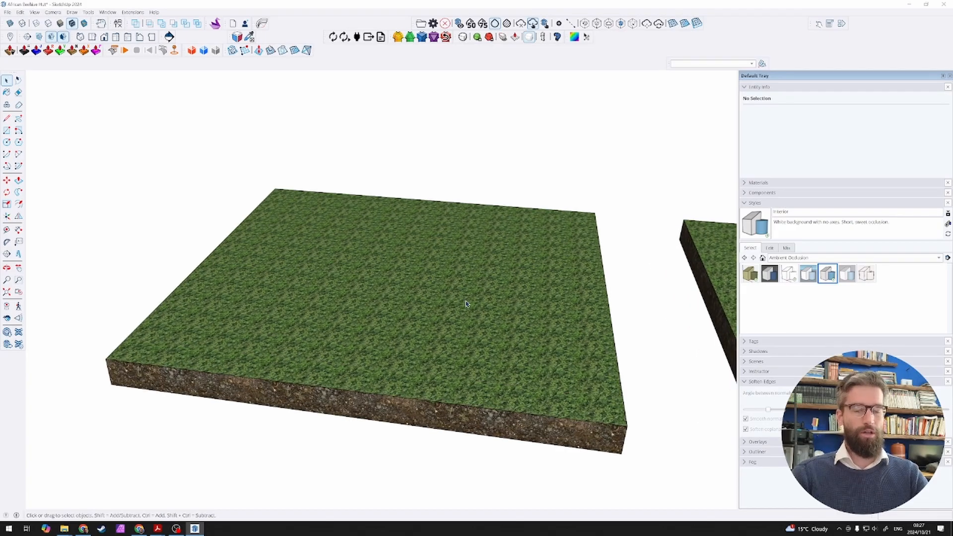
pyautogui.moveTo(466, 304)
pyautogui.mouseDown(button='middle')
pyautogui.moveTo(490, 299)
pyautogui.moveTo(470, 291)
pyautogui.moveTo(560, 274)
pyautogui.mouseUp(button='middle')
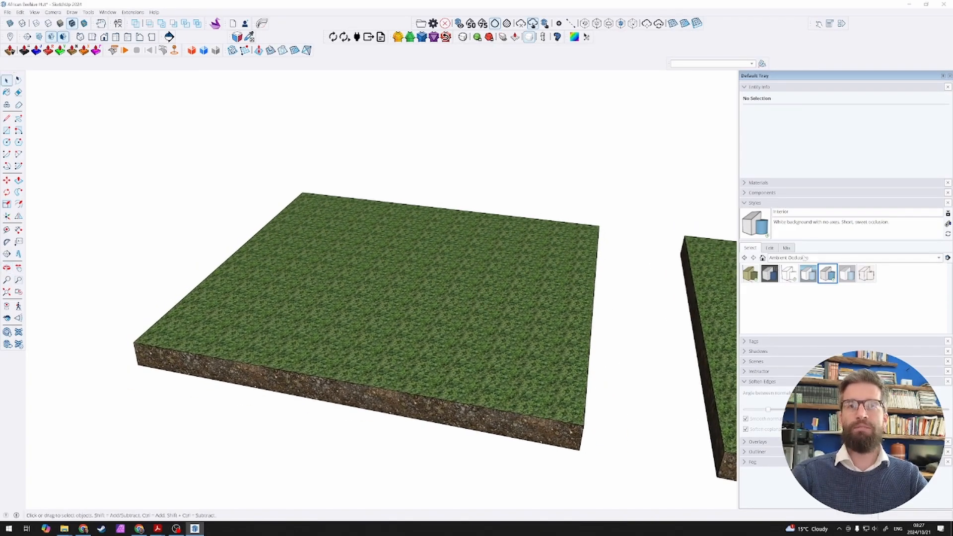
# Step: Collapse the Entity Info and Soften Edges sections to tidy the tray
pyautogui.click(747, 88)
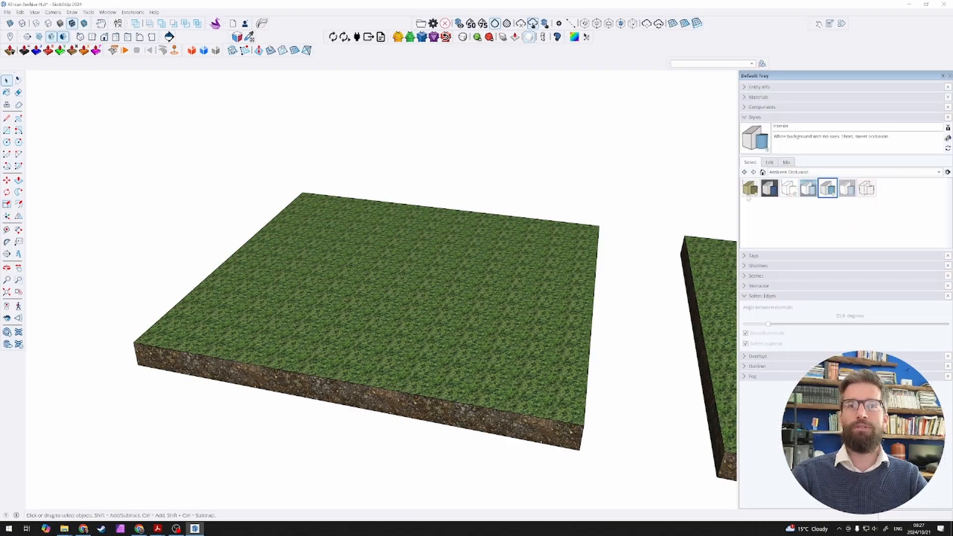
pyautogui.click(744, 297)
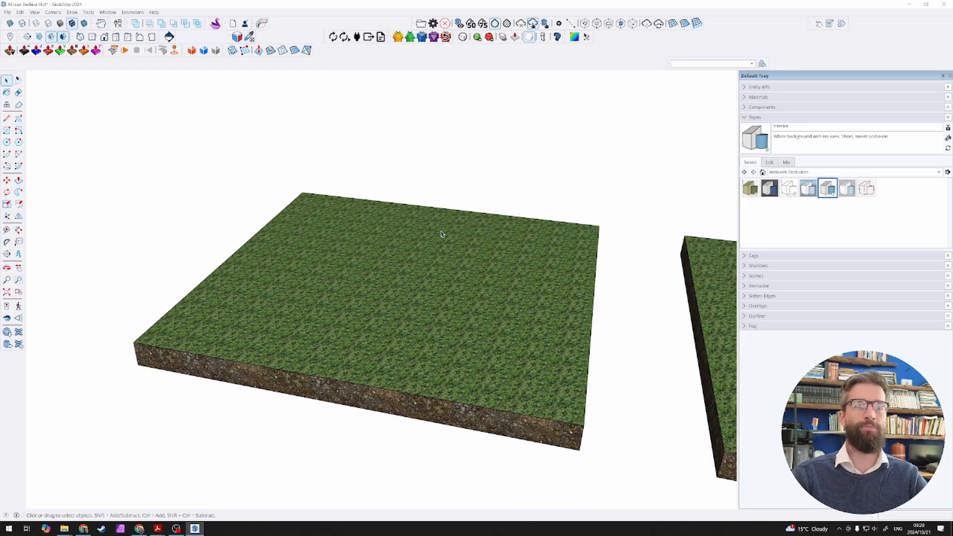
# Step: Turn the Ambient Occlusion face style off and back on to compare the shading on the second slab
pyautogui.moveTo(442, 234); pyautogui.dragTo(397, 309, button='middle')
pyautogui.scroll(-1, 376, 262)
pyautogui.scroll(-3, 405, 288)
pyautogui.keyDown('shift'); pyautogui.moveTo(397, 308); pyautogui.dragTo(145, 243, button='middle'); pyautogui.keyUp('shift')
pyautogui.scroll(2, 496, 288)
pyautogui.moveTo(638, 308); pyautogui.dragTo(512, 298, button='middle')
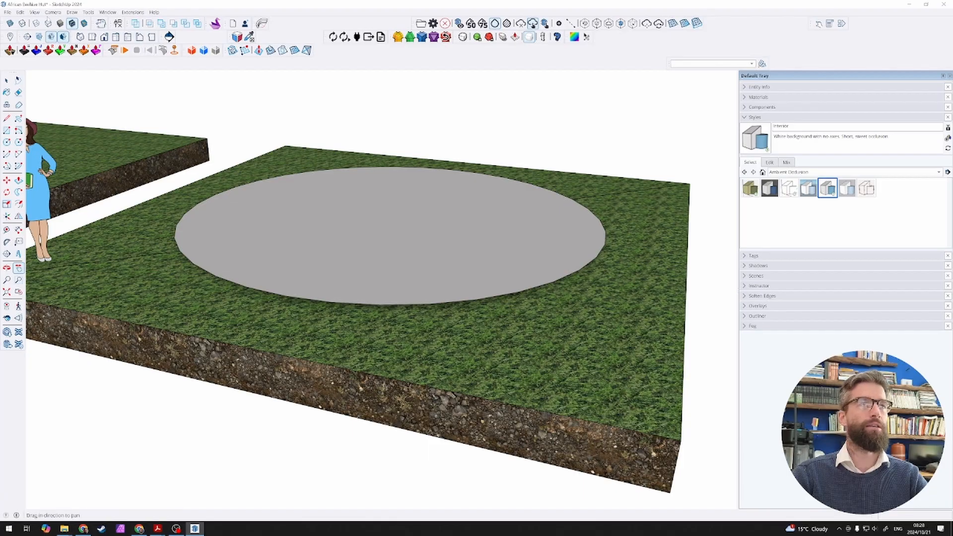
pyautogui.click(34, 12)
pyautogui.moveTo(50, 136)
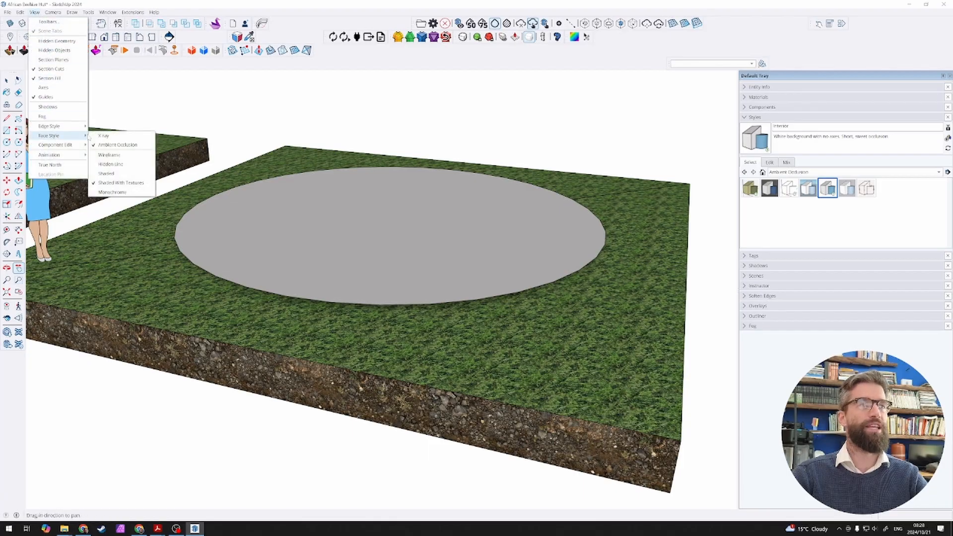
pyautogui.click(125, 149)
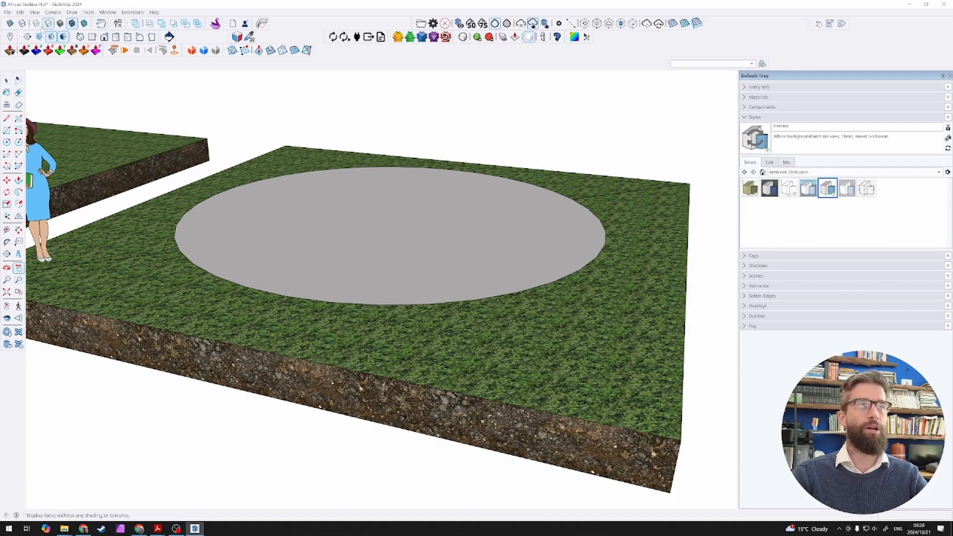
pyautogui.click(34, 13)
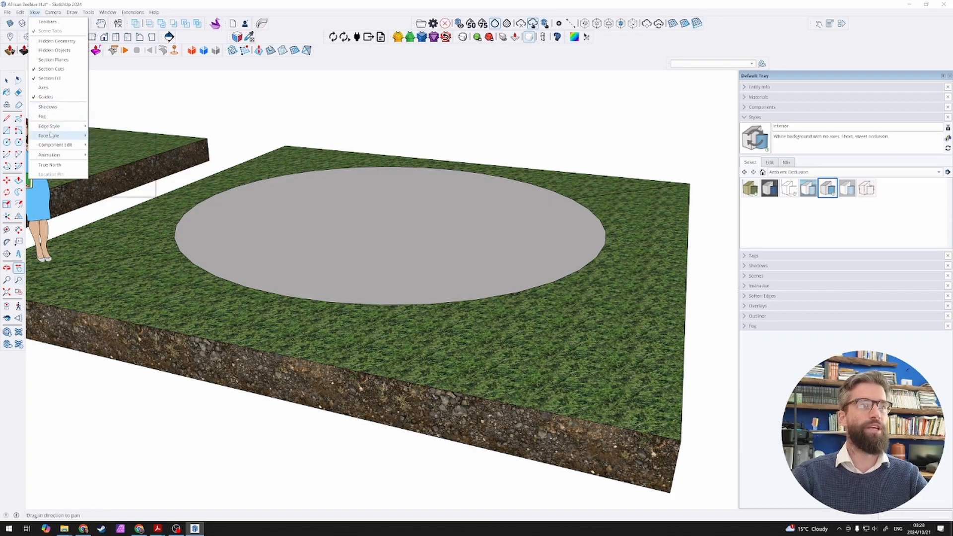
pyautogui.moveTo(50, 134)
pyautogui.click(122, 145)
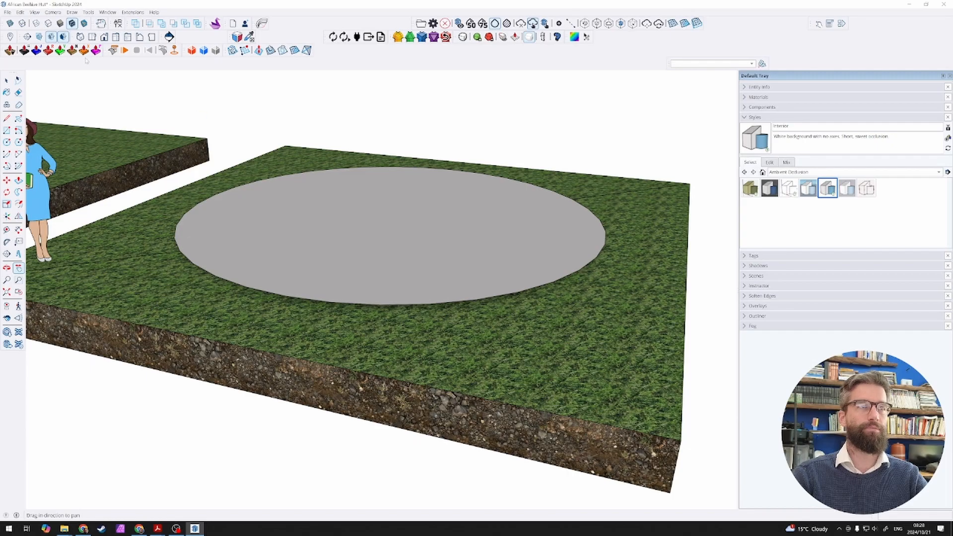
# Step: Turn shadows on to inspect the second slab's circular disc and the figure, and turn shadows off again
pyautogui.click(35, 12)
pyautogui.click(55, 109)
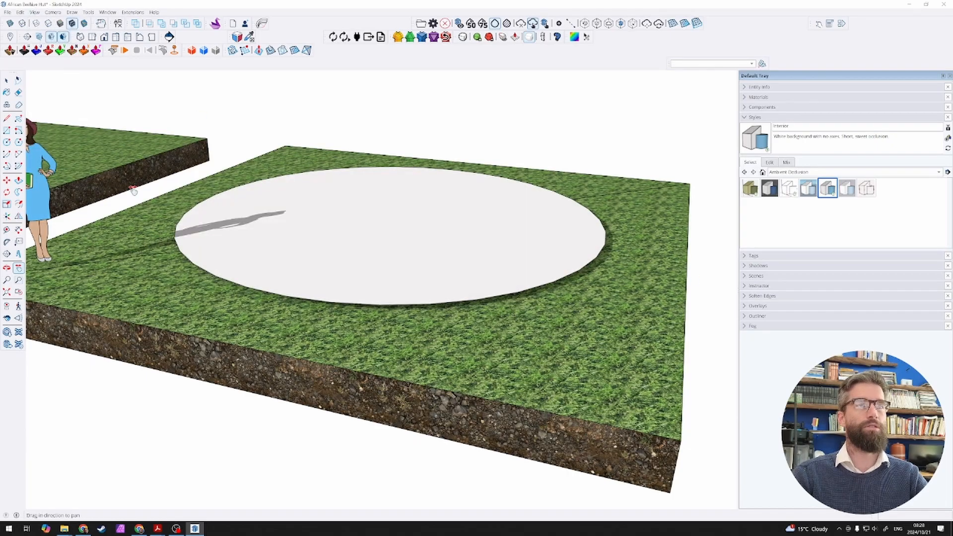
pyautogui.scroll(-3, 435, 210)
pyautogui.scroll(2, 354, 208)
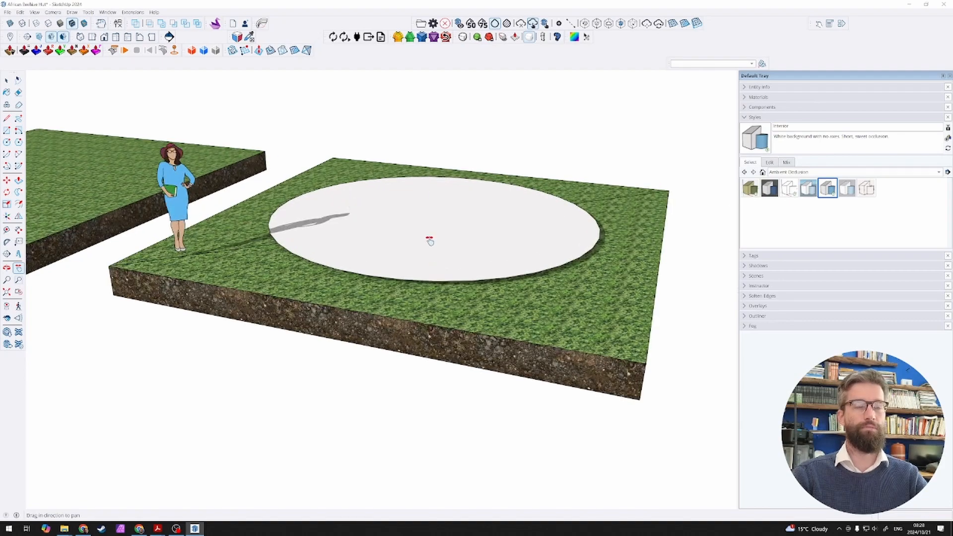
pyautogui.scroll(4, 545, 263)
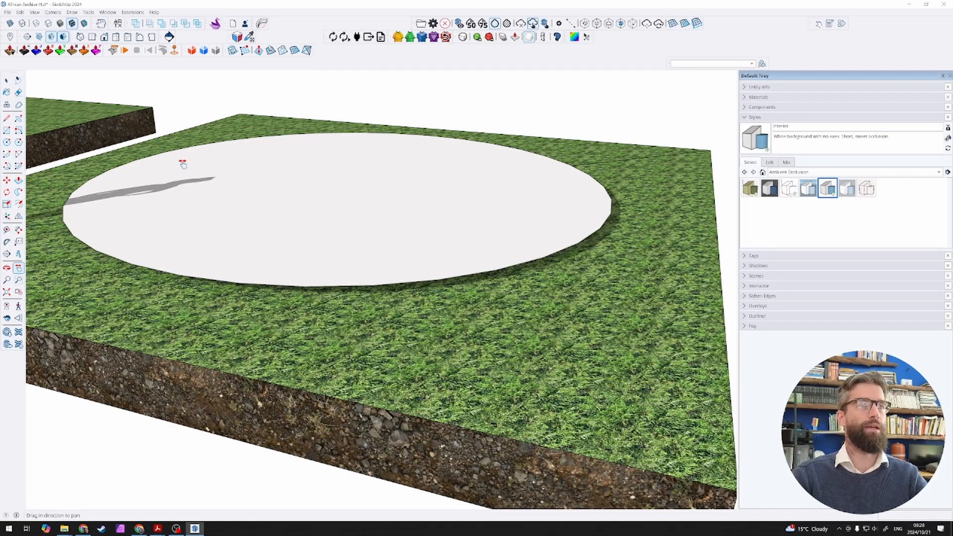
pyautogui.click(34, 12)
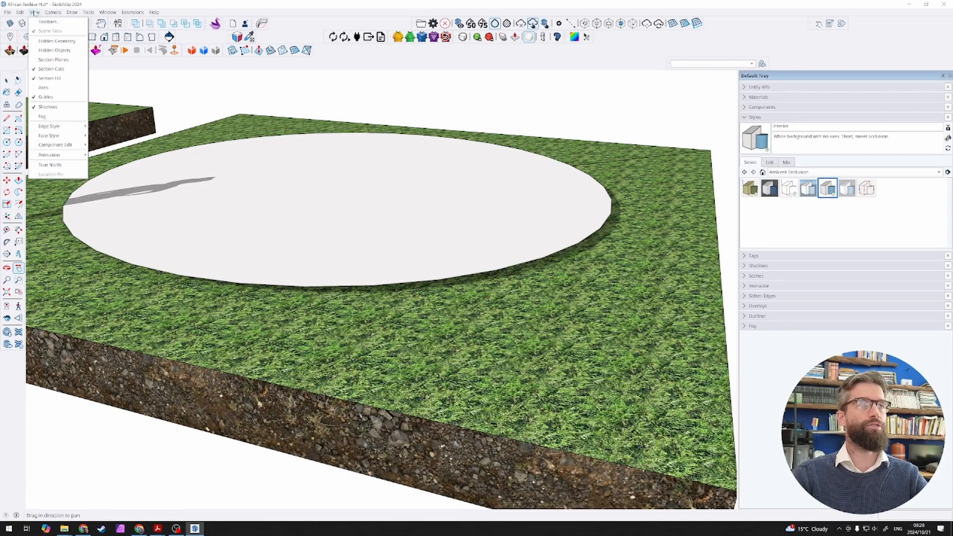
pyautogui.click(54, 109)
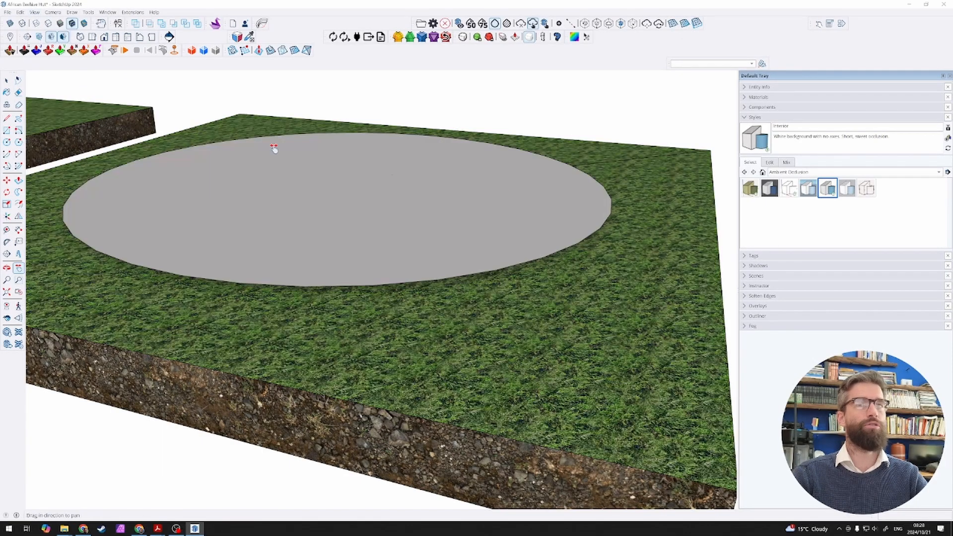
# Step: Enable the sun for shading in the shadow settings to brighten the model without cast shadows
pyautogui.click(744, 266)
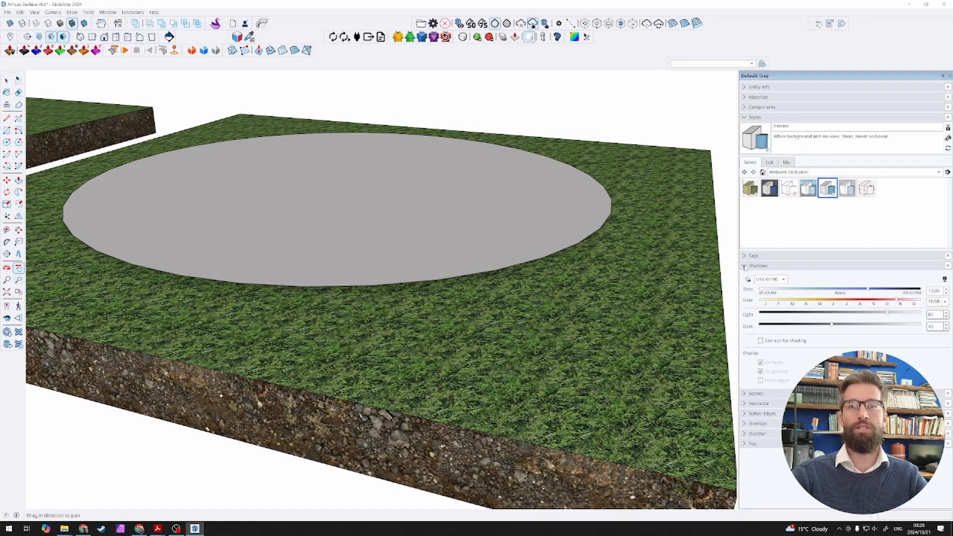
pyautogui.click(761, 341)
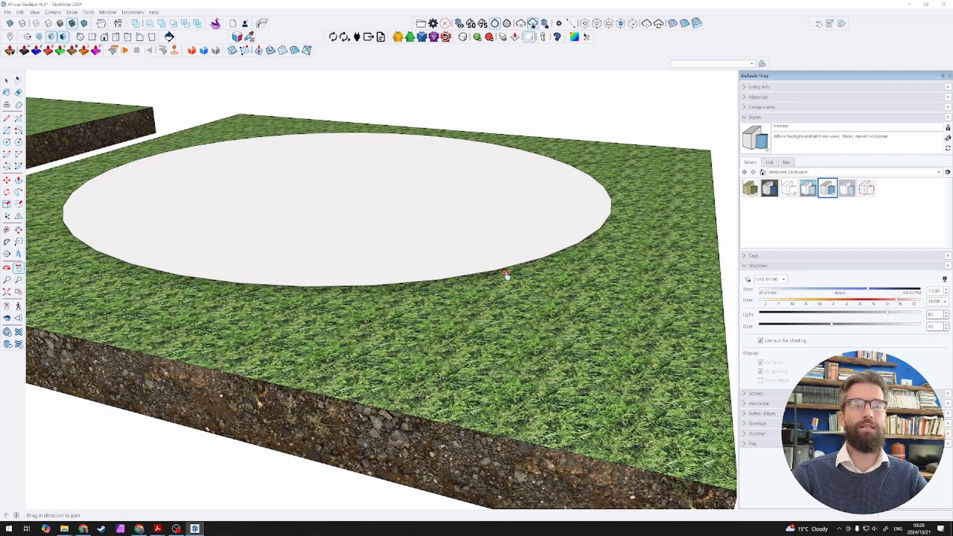
pyautogui.scroll(-3, 396, 244)
pyautogui.scroll(2, 385, 252)
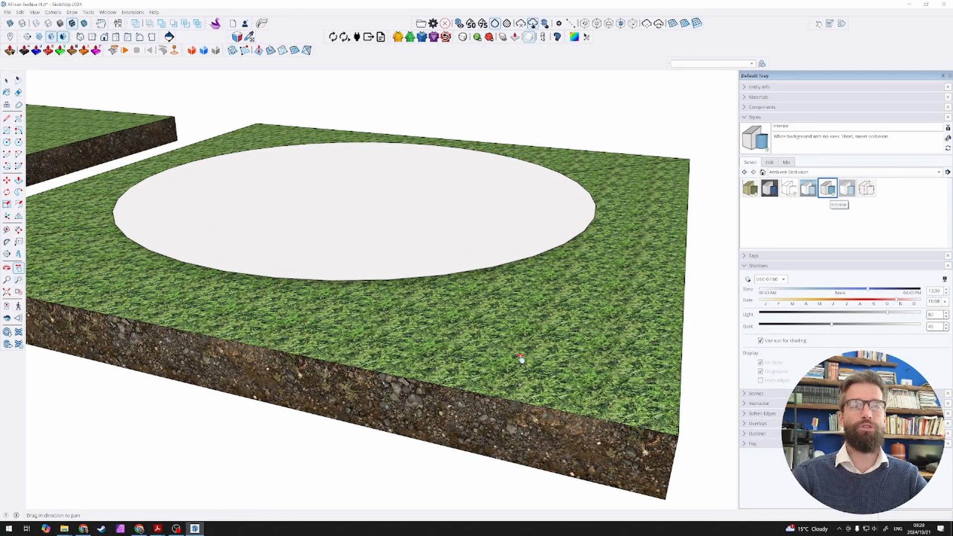
# Step: Examine the third, fourth and fifth slabs in turn: the soil circle, the raised mud floor and the circular wall
pyautogui.scroll(-4, 276, 315)
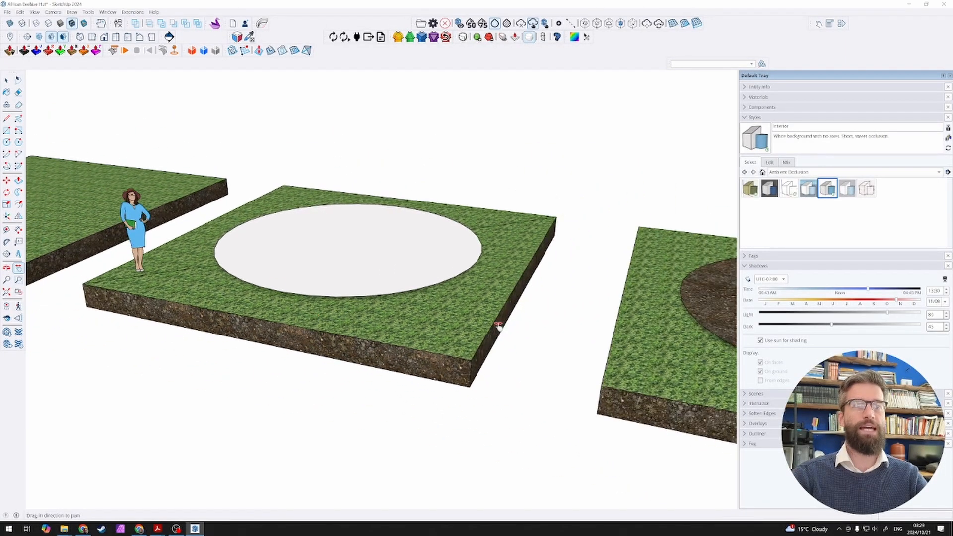
pyautogui.moveTo(497, 323); pyautogui.dragTo(244, 268)
pyautogui.moveTo(597, 340); pyautogui.dragTo(367, 277)
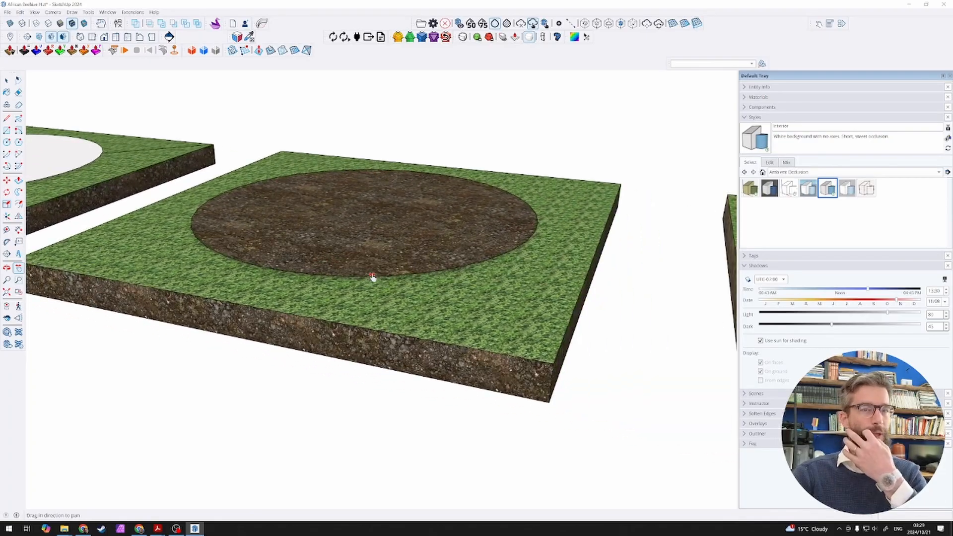
pyautogui.scroll(3, 467, 274)
pyautogui.scroll(-2, 519, 263)
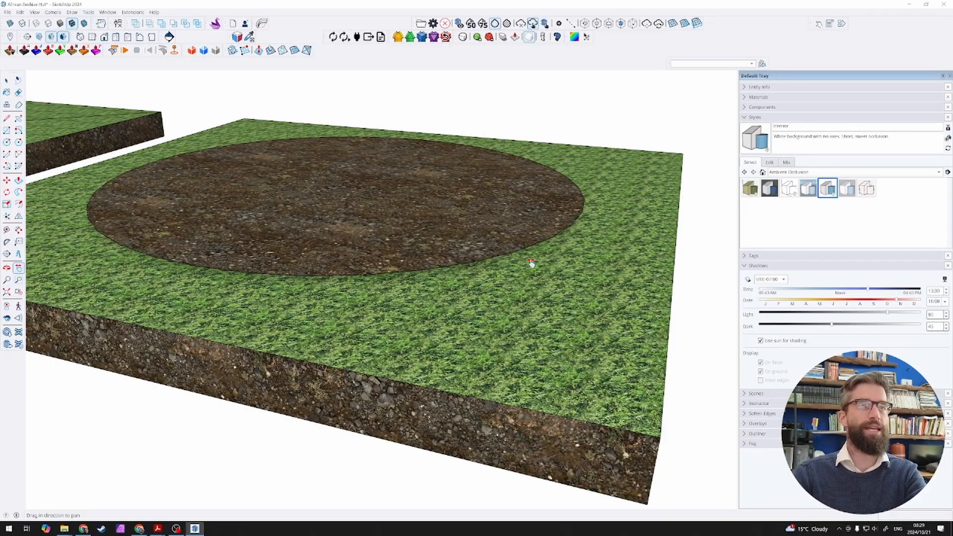
pyautogui.scroll(-3, 602, 320)
pyautogui.moveTo(602, 320); pyautogui.dragTo(174, 229)
pyautogui.moveTo(580, 305)
pyautogui.mouseDown()
pyautogui.moveTo(353, 262)
pyautogui.moveTo(237, 251)
pyautogui.mouseUp()
pyautogui.scroll(2, 433, 296)
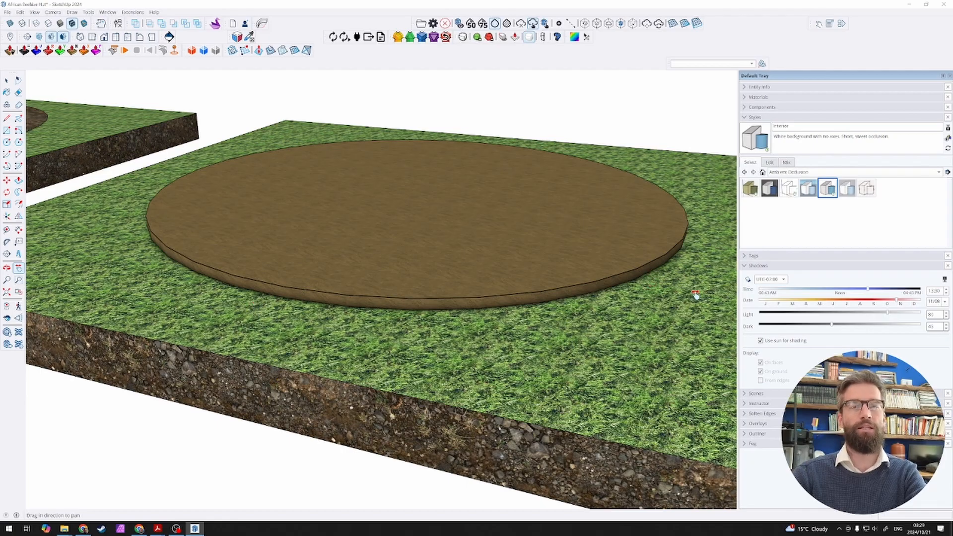
pyautogui.moveTo(695, 293); pyautogui.dragTo(400, 260)
pyautogui.scroll(-2, 400, 261)
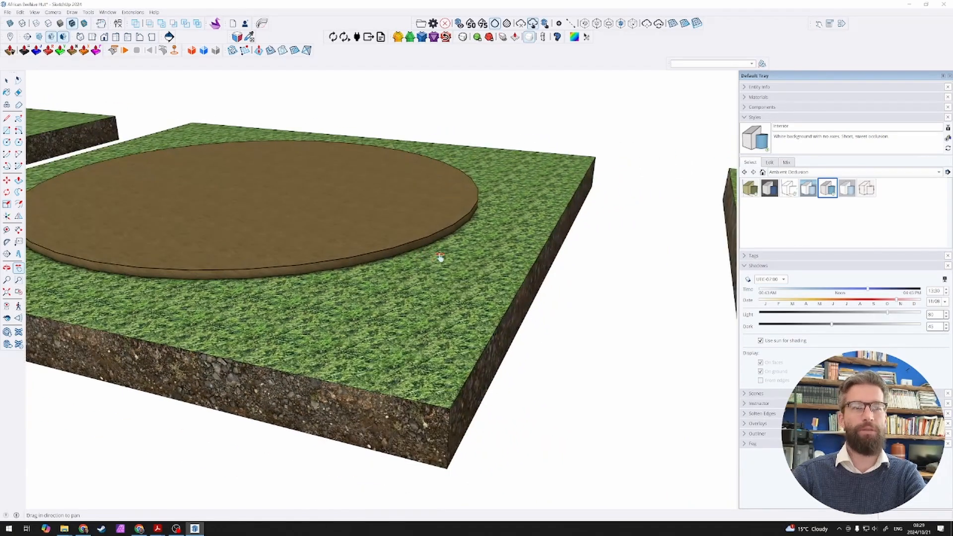
pyautogui.scroll(-3, 356, 247)
pyautogui.moveTo(467, 243); pyautogui.dragTo(153, 226)
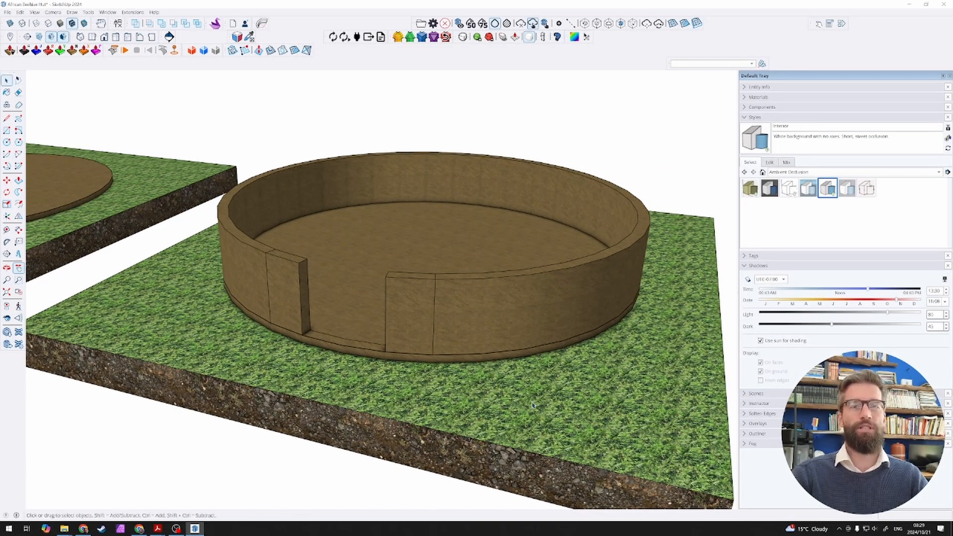
pyautogui.scroll(-1, 391, 357)
# Step: Delete the grass slab under the circular mud wall to inspect the wall and floor alone, and undo the deletion
pyautogui.press('space')
pyautogui.click(391, 357)
pyautogui.scroll(1, 653, 408)
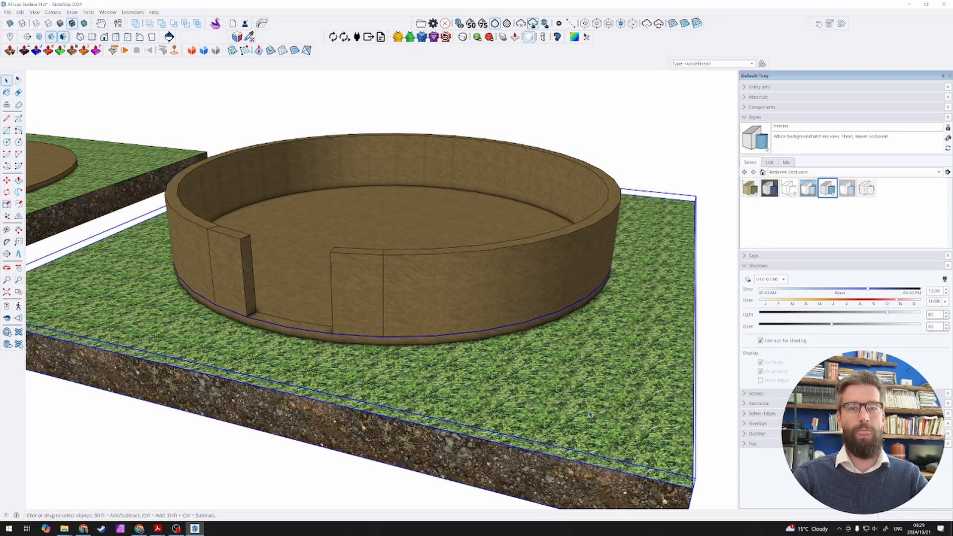
pyautogui.press('Delete')
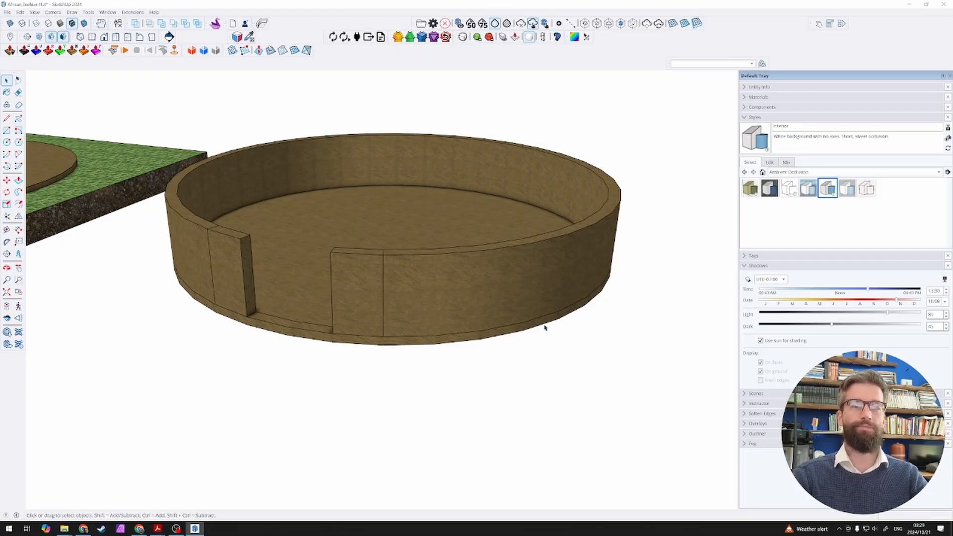
pyautogui.moveTo(545, 362)
pyautogui.mouseDown(button='middle')
pyautogui.moveTo(531, 285)
pyautogui.moveTo(551, 174)
pyautogui.moveTo(538, 249)
pyautogui.moveTo(542, 375)
pyautogui.moveTo(534, 344)
pyautogui.moveTo(557, 353)
pyautogui.mouseUp(button='middle')
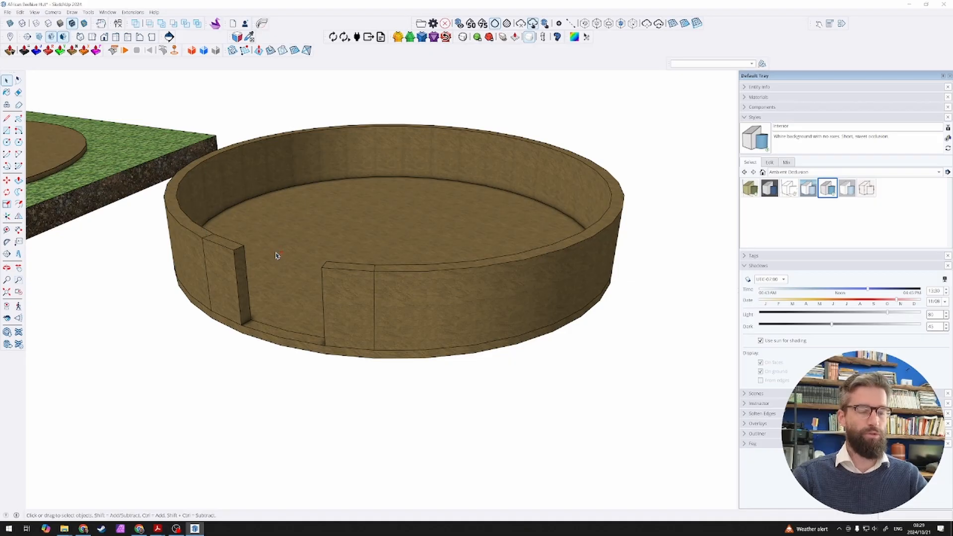
pyautogui.hotkey('ctrl', 'z')
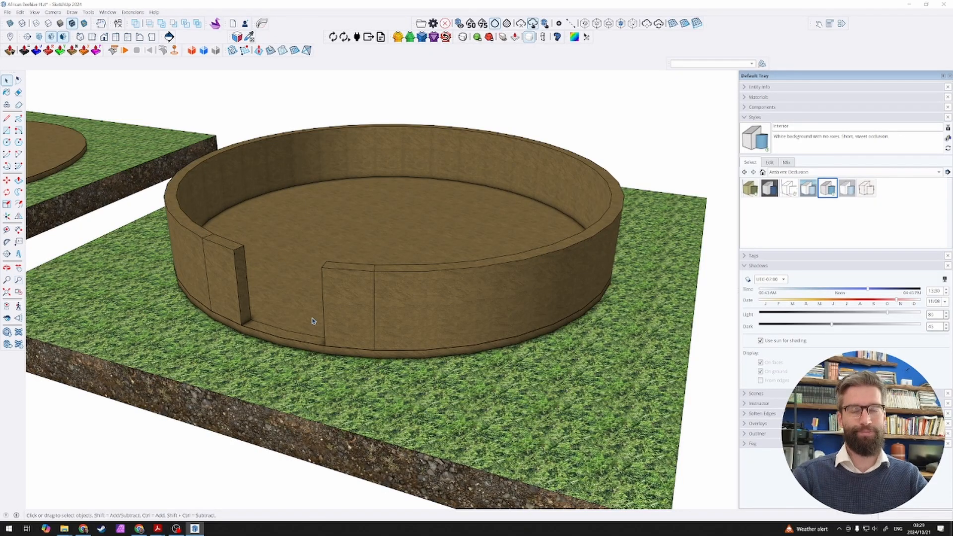
pyautogui.click(479, 382)
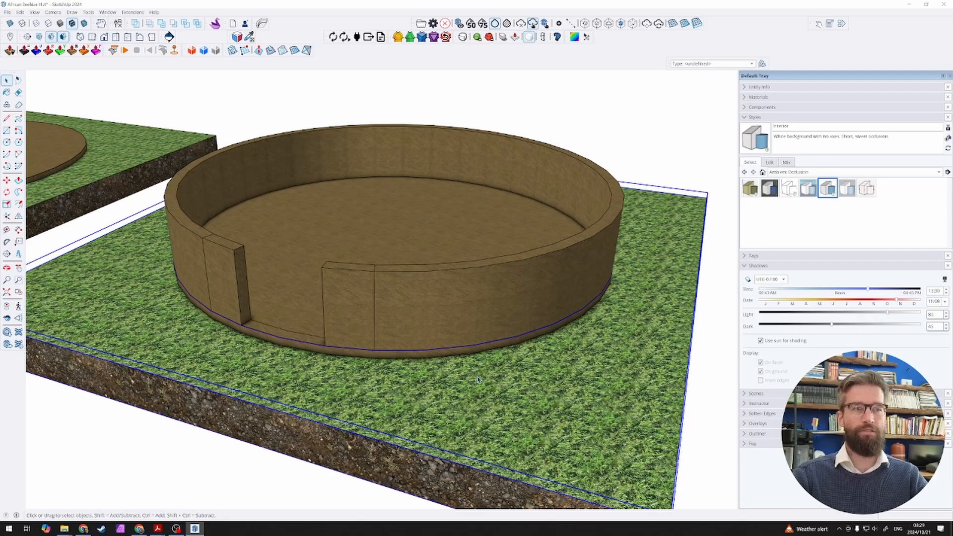
pyautogui.scroll(-3, 394, 282)
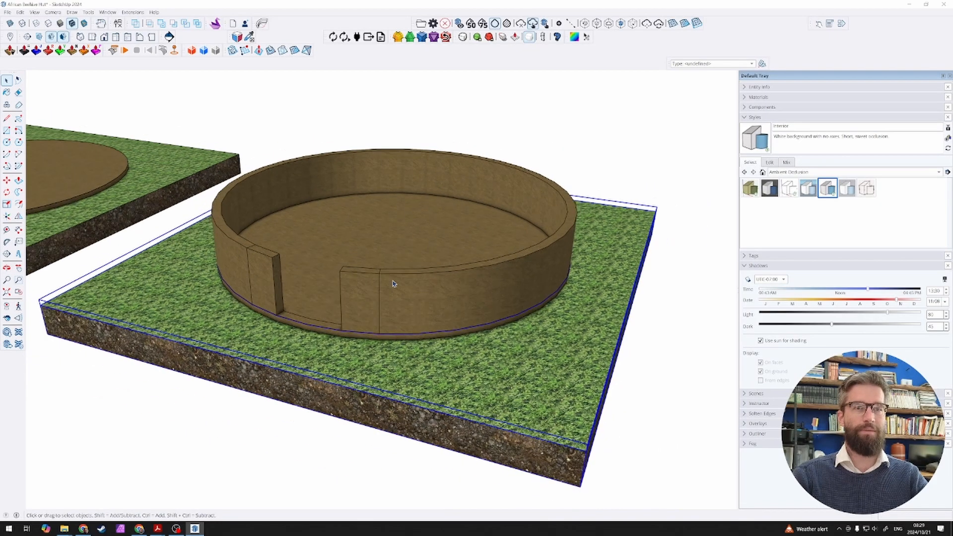
pyautogui.click(514, 172)
# Step: Examine the slab with the bent-pole dome frame, closing in on where a pole meets the top of the wall
pyautogui.keyDown('shift'); pyautogui.moveTo(611, 312); pyautogui.dragTo(260, 245, button='middle'); pyautogui.keyUp('shift')
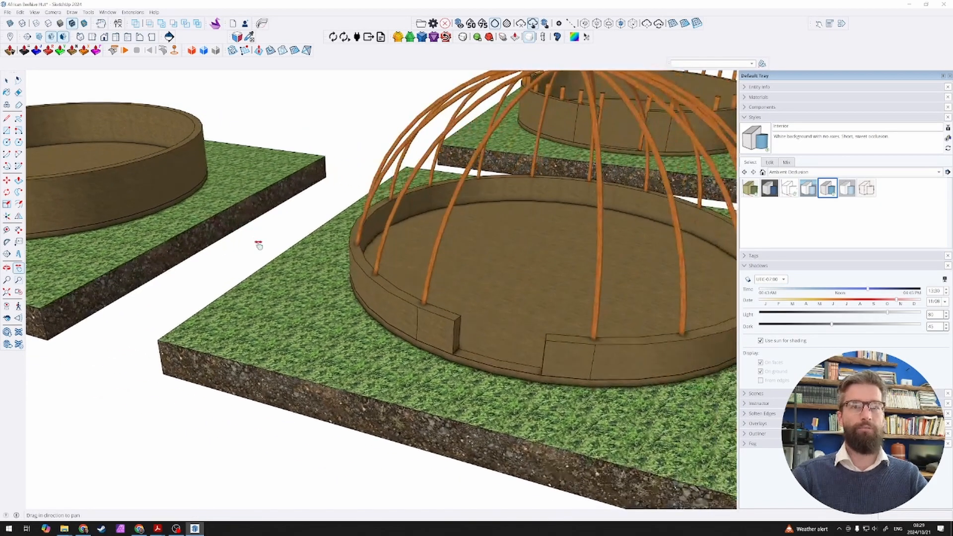
pyautogui.scroll(-4, 301, 263)
pyautogui.keyDown('shift'); pyautogui.moveTo(463, 258); pyautogui.dragTo(392, 247, button='middle'); pyautogui.keyUp('shift')
pyautogui.scroll(3, 394, 248)
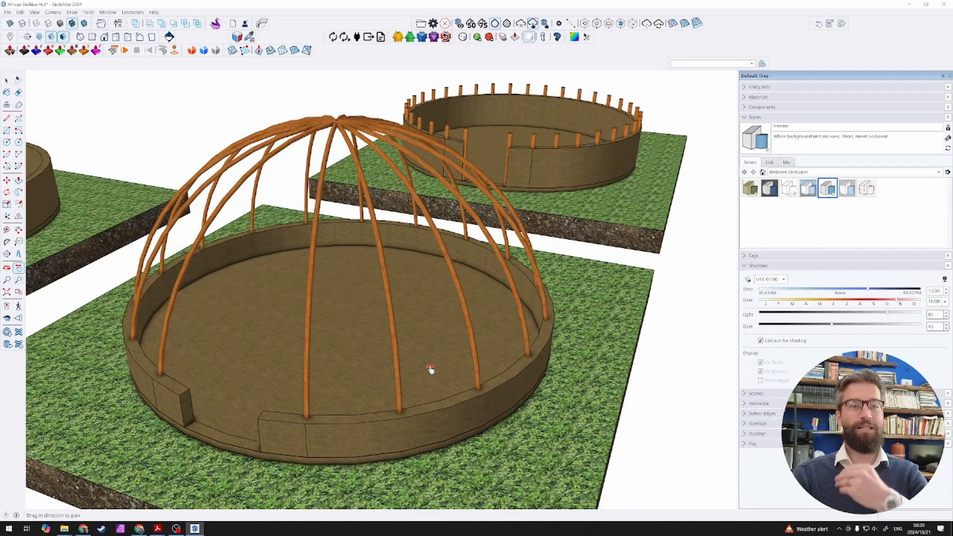
pyautogui.scroll(5, 392, 427)
pyautogui.scroll(5, 425, 379)
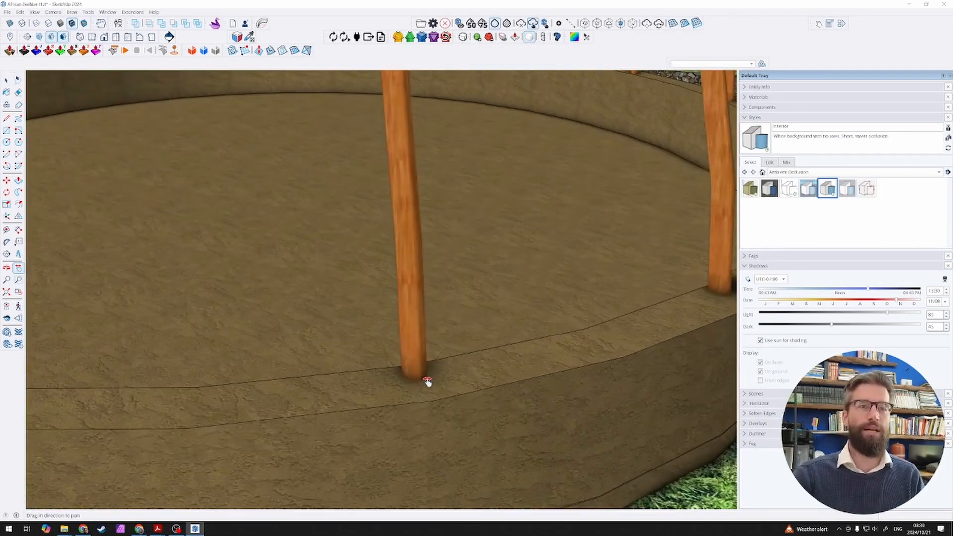
# Step: Examine the pole base on the wall, the dome frame with its horizontal rings, and the thatched dome's lower edge in turn
pyautogui.scroll(1, 432, 383)
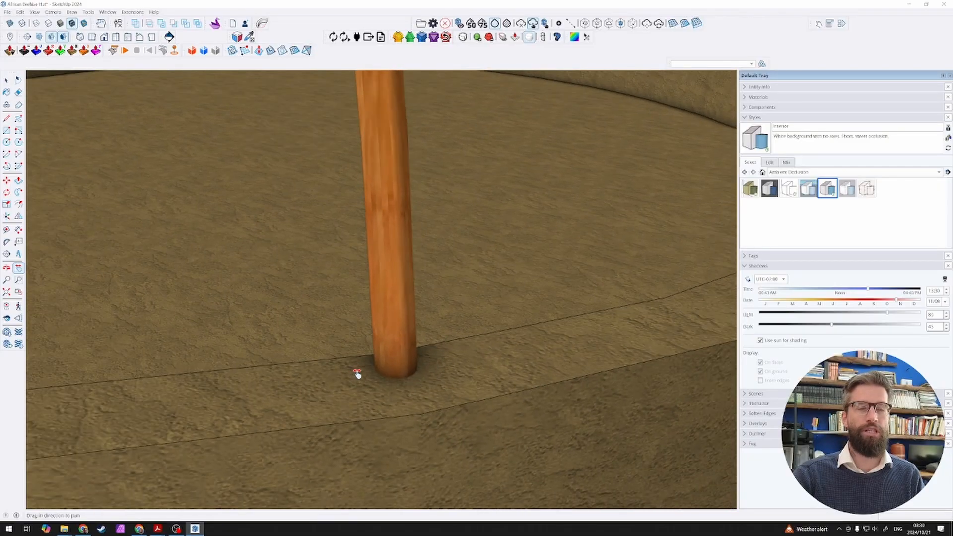
pyautogui.scroll(-10, 358, 374)
pyautogui.scroll(5, 363, 373)
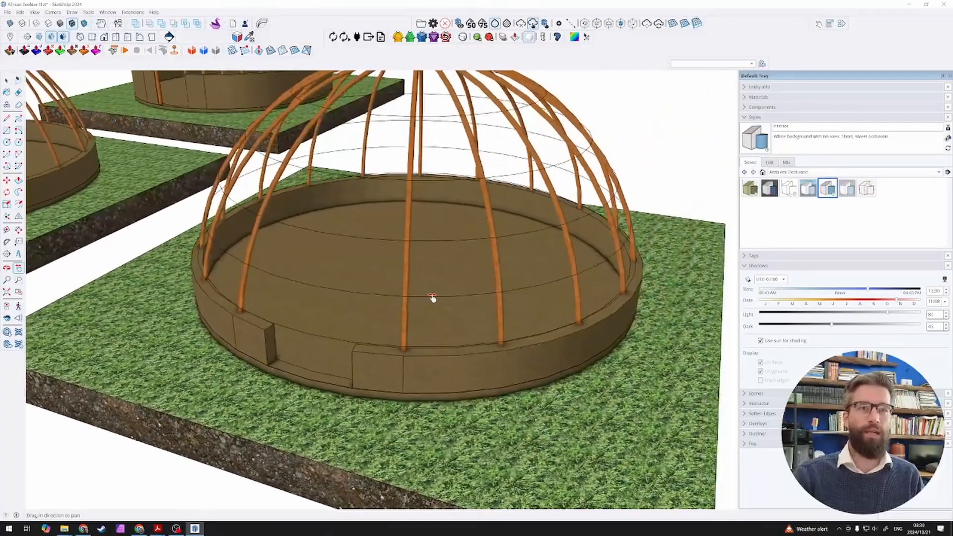
pyautogui.keyDown('shift'); pyautogui.moveTo(432, 298); pyautogui.dragTo(528, 284, button='middle'); pyautogui.keyUp('shift')
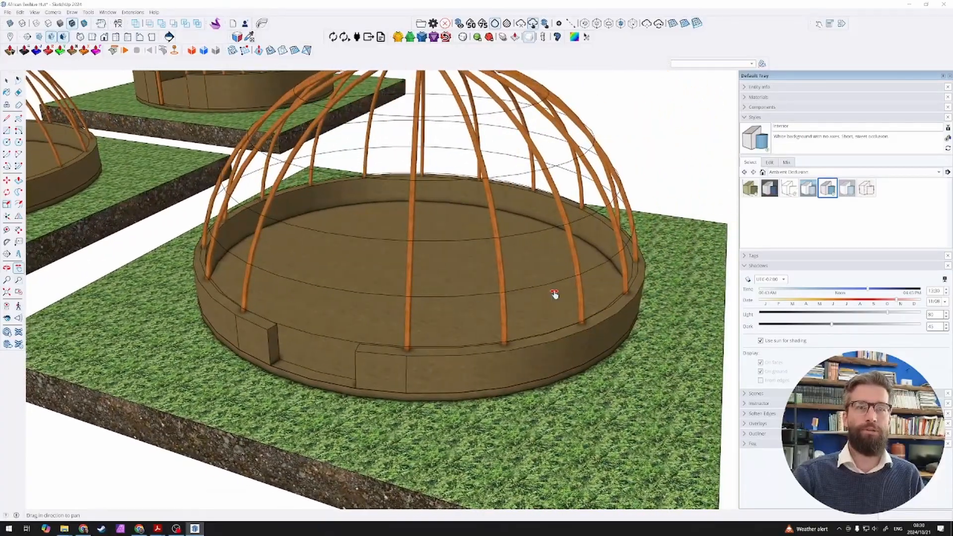
pyautogui.scroll(-5, 554, 294)
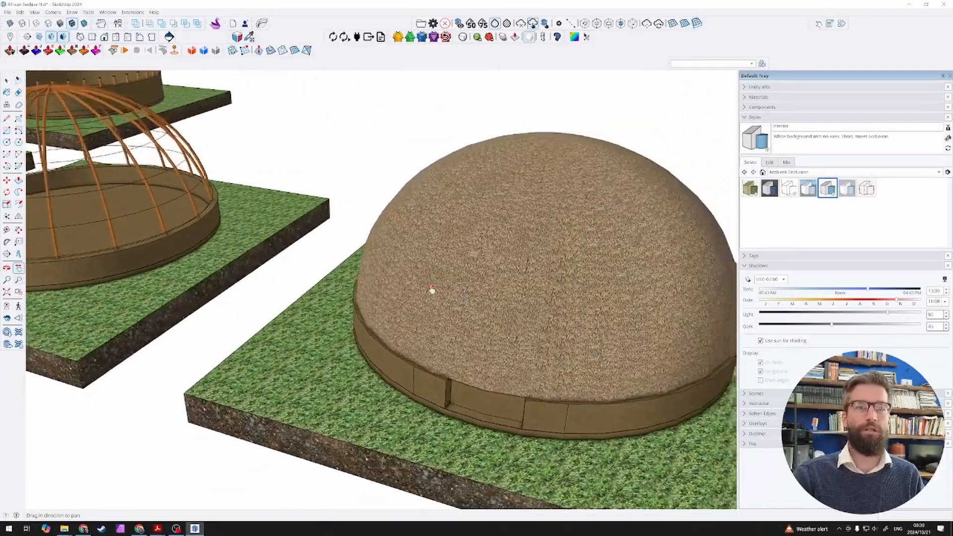
pyautogui.keyDown('shift'); pyautogui.moveTo(432, 289); pyautogui.dragTo(280, 241, button='middle'); pyautogui.keyUp('shift')
pyautogui.scroll(5, 376, 332)
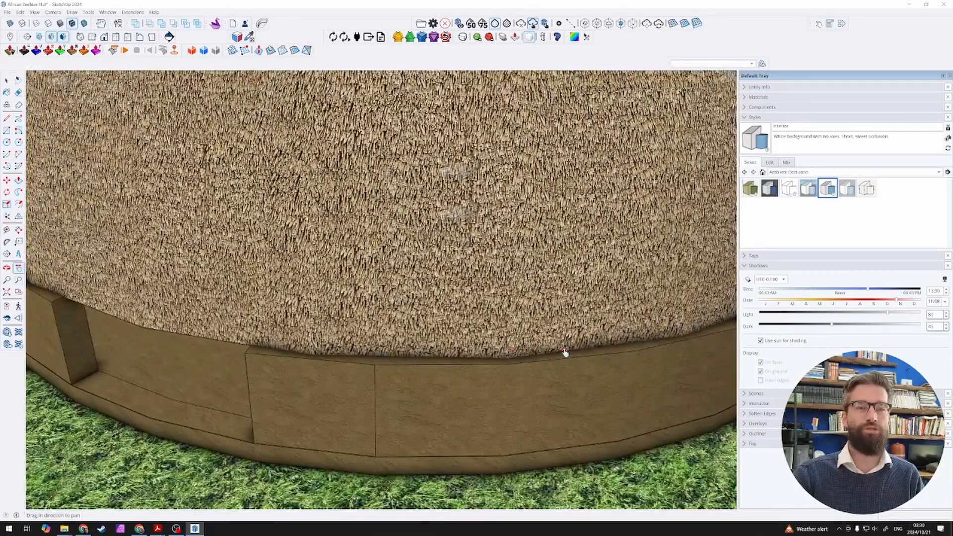
pyautogui.scroll(-10, 565, 352)
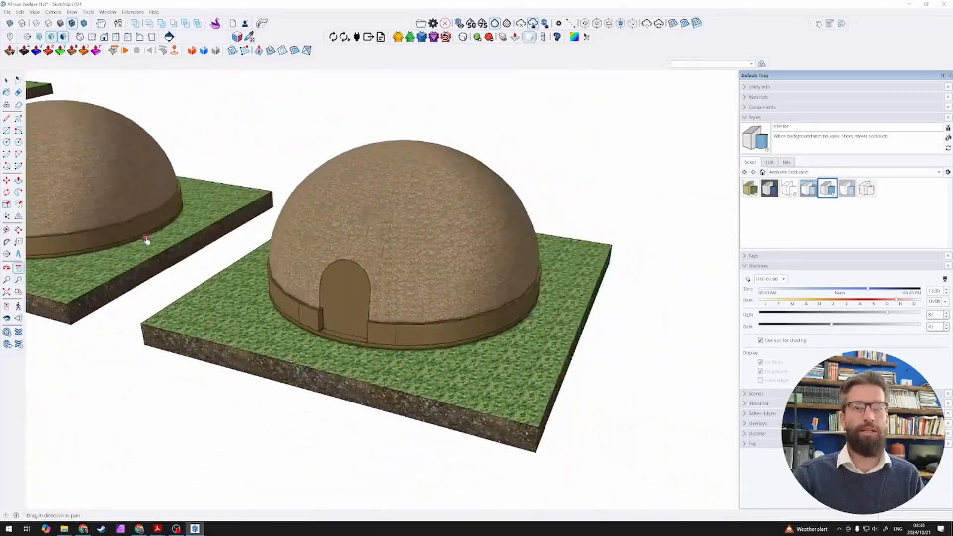
# Step: Inspect the finished thatched hut with the arched doorway, viewing its exterior and the poles and thatch inside
pyautogui.scroll(9, 305, 285)
pyautogui.moveTo(465, 337); pyautogui.dragTo(403, 263, button='middle')
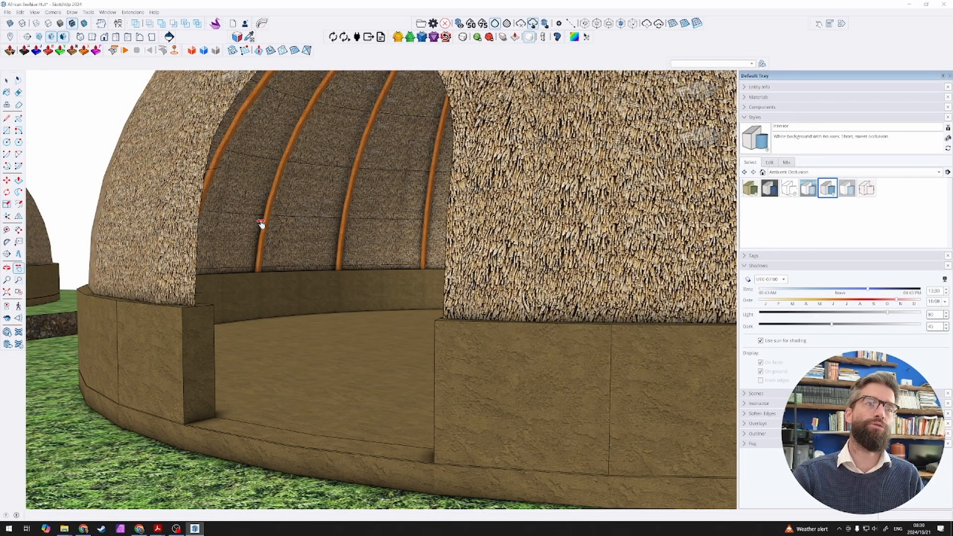
pyautogui.moveTo(267, 212)
pyautogui.keyDown('shift'); pyautogui.mouseDown(button='middle')
pyautogui.moveTo(260, 245)
pyautogui.moveTo(270, 221)
pyautogui.mouseUp(button='middle'); pyautogui.keyUp('shift')
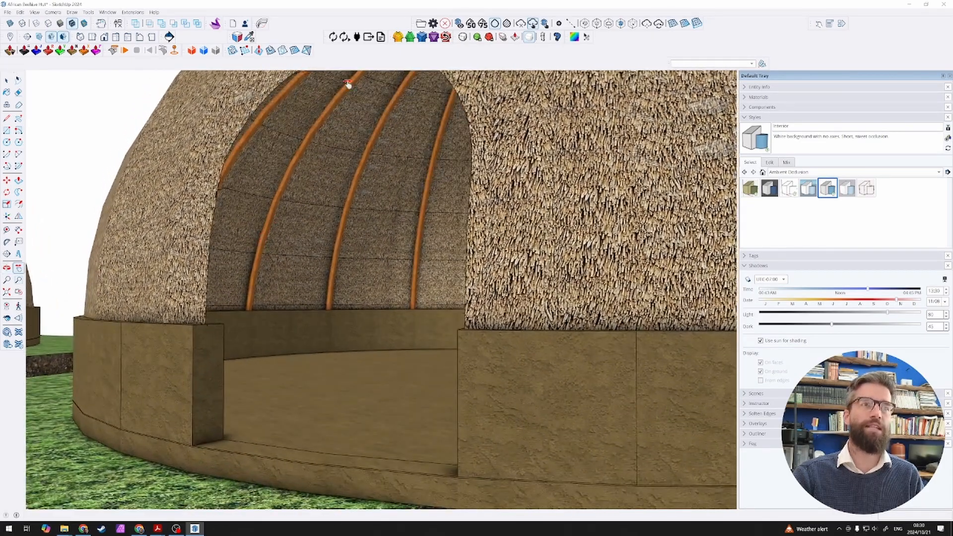
pyautogui.moveTo(347, 84); pyautogui.dragTo(387, 244, button='middle')
pyautogui.scroll(-5, 351, 219)
pyautogui.keyDown('shift'); pyautogui.moveTo(387, 244); pyautogui.dragTo(266, 255, button='middle'); pyautogui.keyUp('shift')
pyautogui.scroll(3, 477, 256)
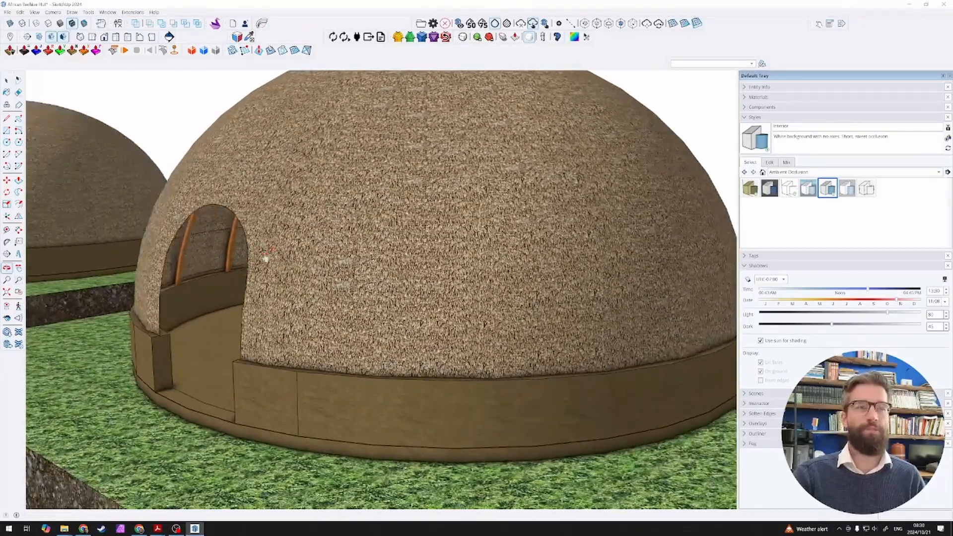
pyautogui.moveTo(153, 292); pyautogui.dragTo(298, 281, button='middle')
pyautogui.scroll(-5, 298, 281)
pyautogui.scroll(4, 276, 294)
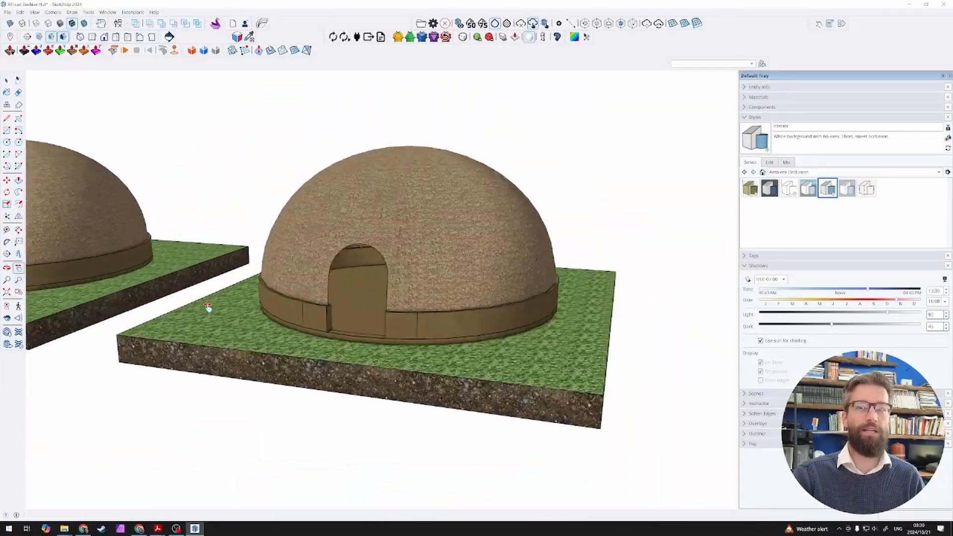
pyautogui.moveTo(392, 278); pyautogui.dragTo(516, 263, button='middle')
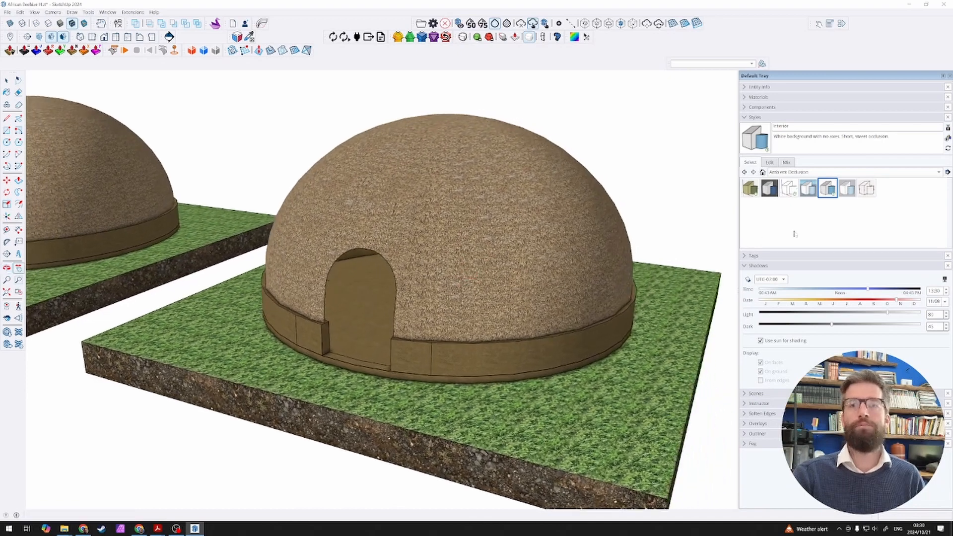
# Step: Open the Interior style's face settings with the ambient occlusion options and examine the shading around the hut's doorway
pyautogui.click(812, 172)
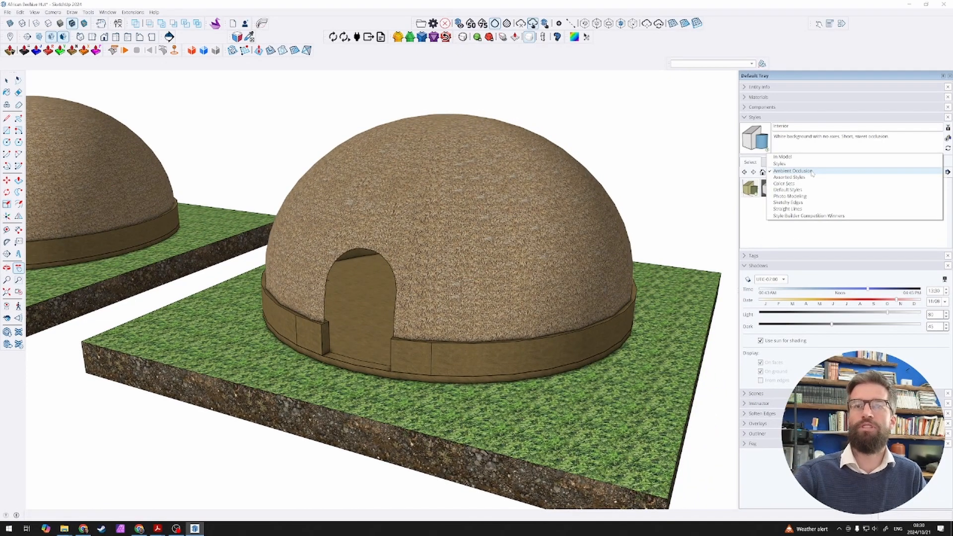
pyautogui.click(811, 171)
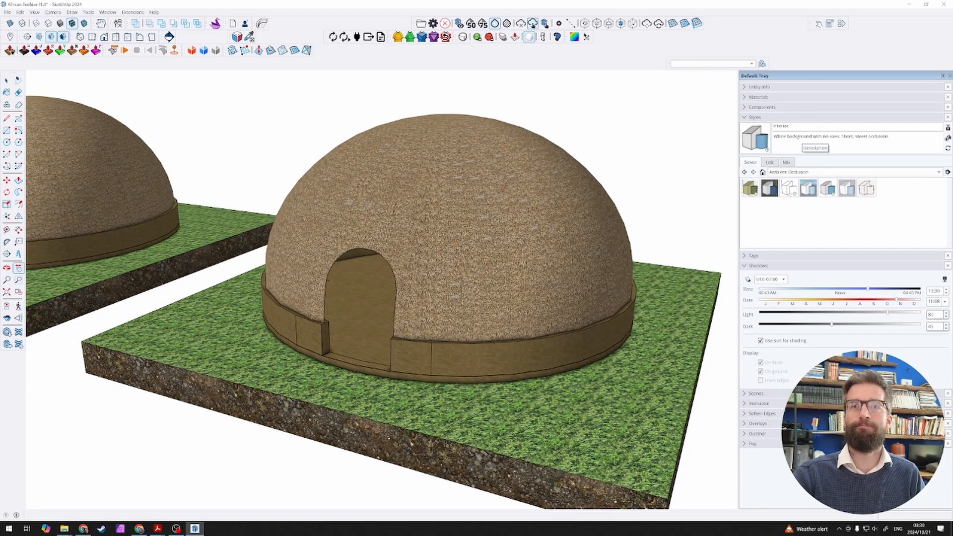
pyautogui.click(770, 162)
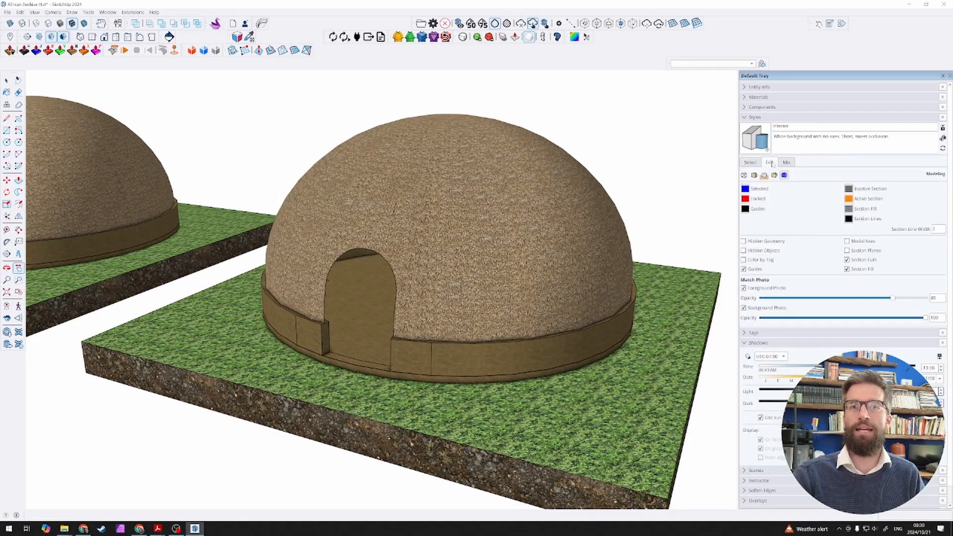
pyautogui.click(754, 175)
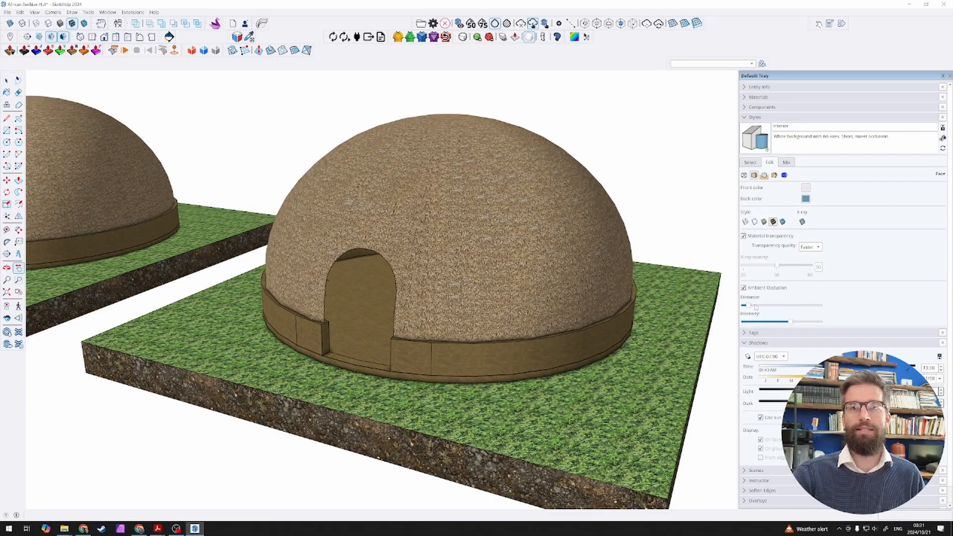
pyautogui.scroll(10, 334, 363)
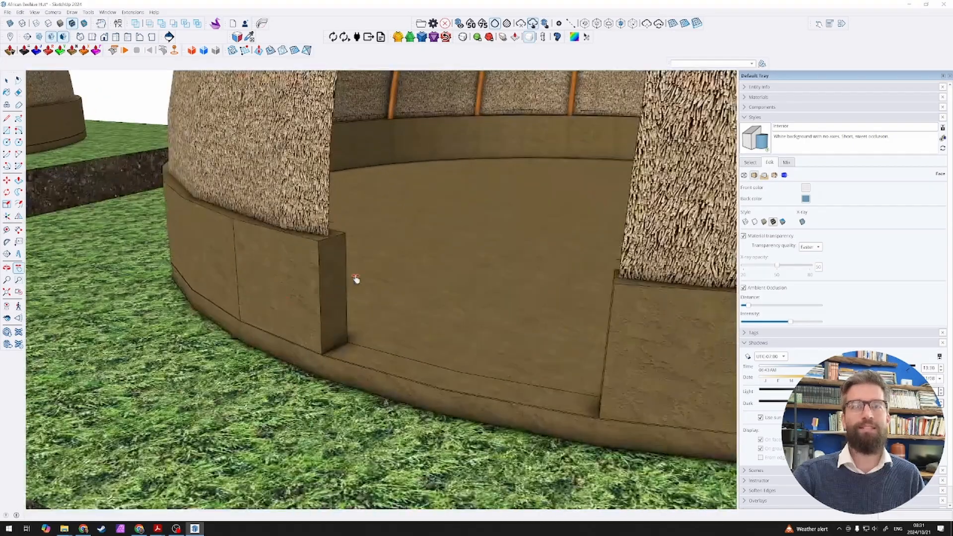
pyautogui.scroll(-5, 418, 155)
pyautogui.scroll(6, 432, 145)
pyautogui.scroll(-2, 431, 170)
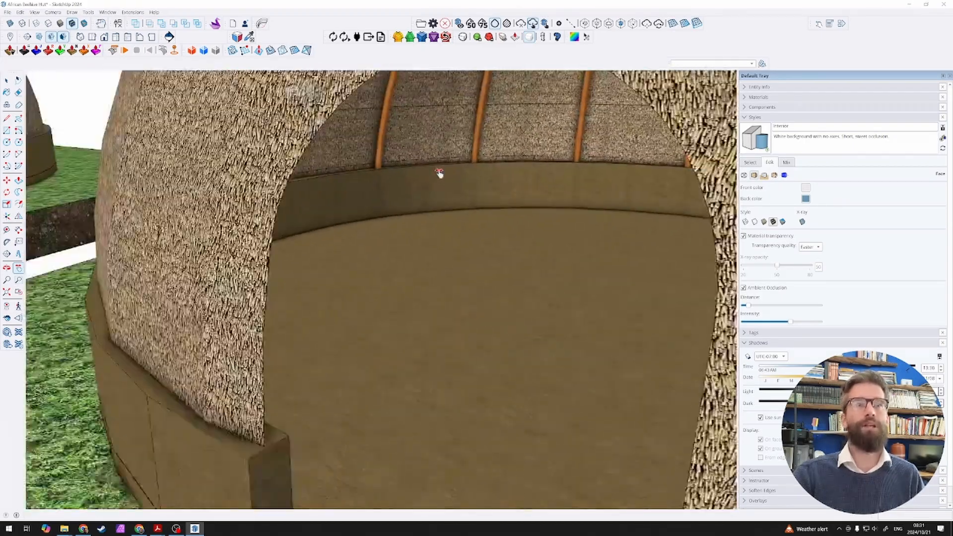
pyautogui.scroll(2, 438, 172)
pyautogui.scroll(-4, 440, 175)
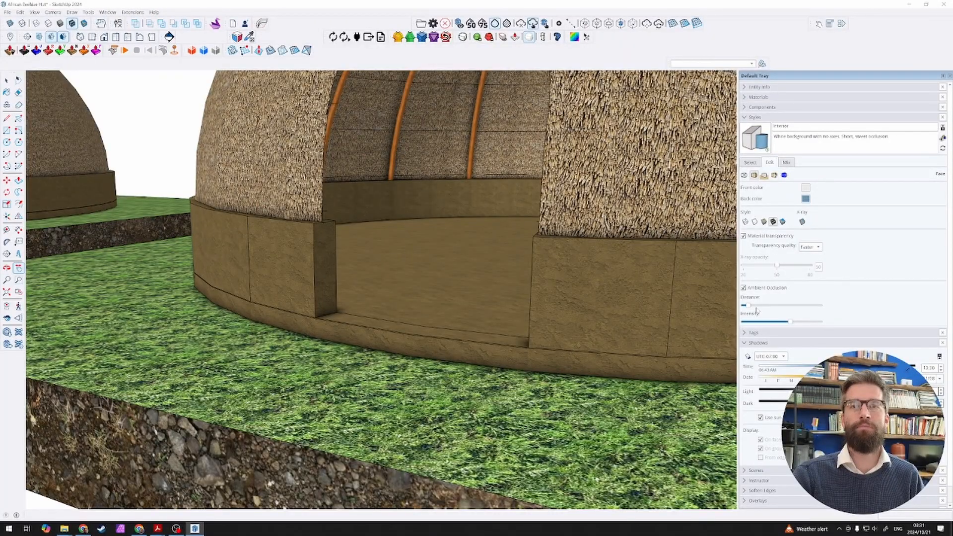
# Step: Try two larger ambient occlusion distances on the hut, and reapply the original Interior style
pyautogui.moveTo(758, 307); pyautogui.dragTo(802, 309)
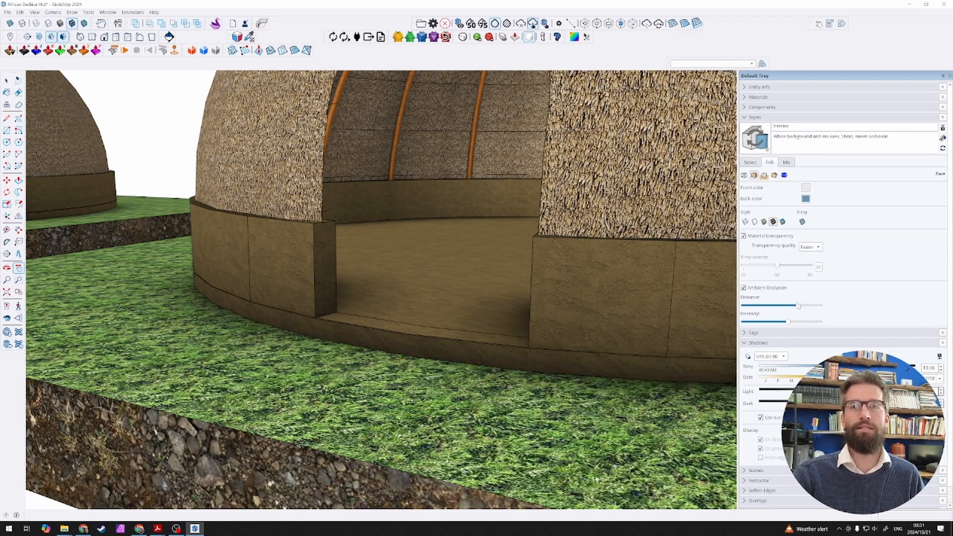
pyautogui.moveTo(798, 306); pyautogui.dragTo(774, 307)
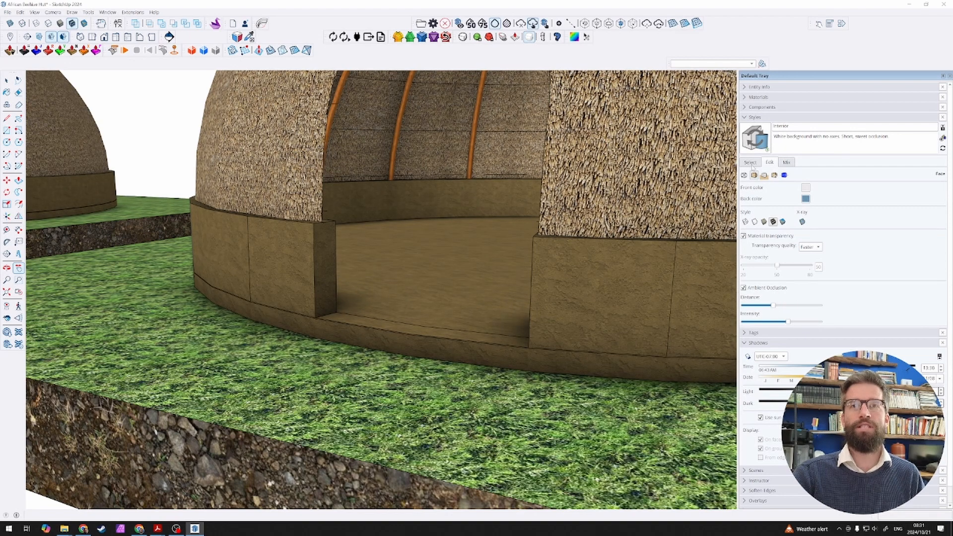
pyautogui.click(750, 162)
pyautogui.click(828, 188)
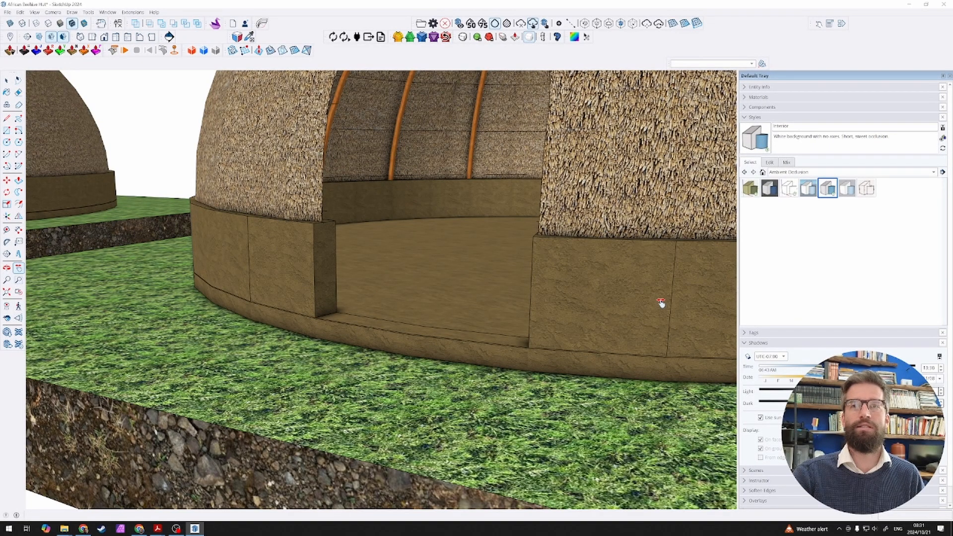
# Step: Apply the Exterior style from the Ambient Occlusion collection and check its sky, ground and shading around the finished hut
pyautogui.click(808, 188)
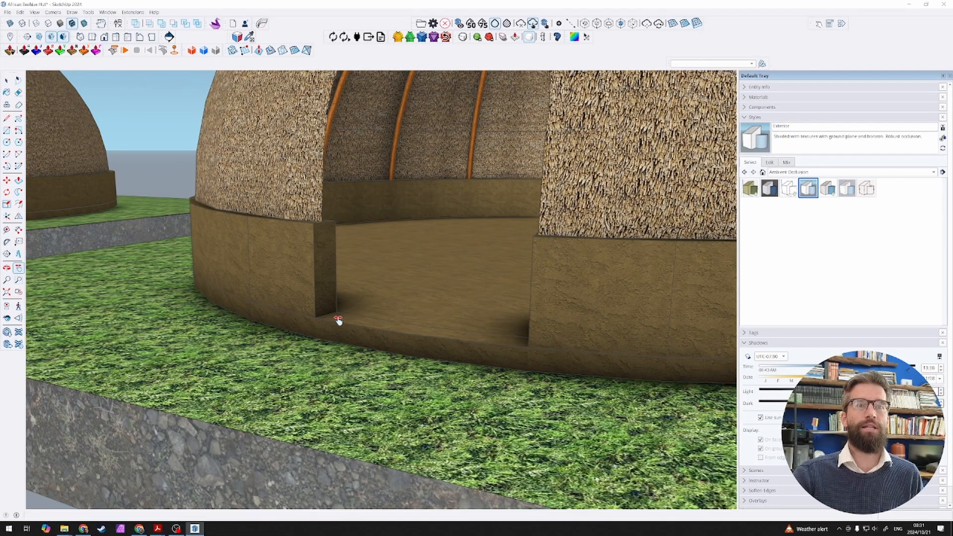
pyautogui.scroll(-5, 372, 311)
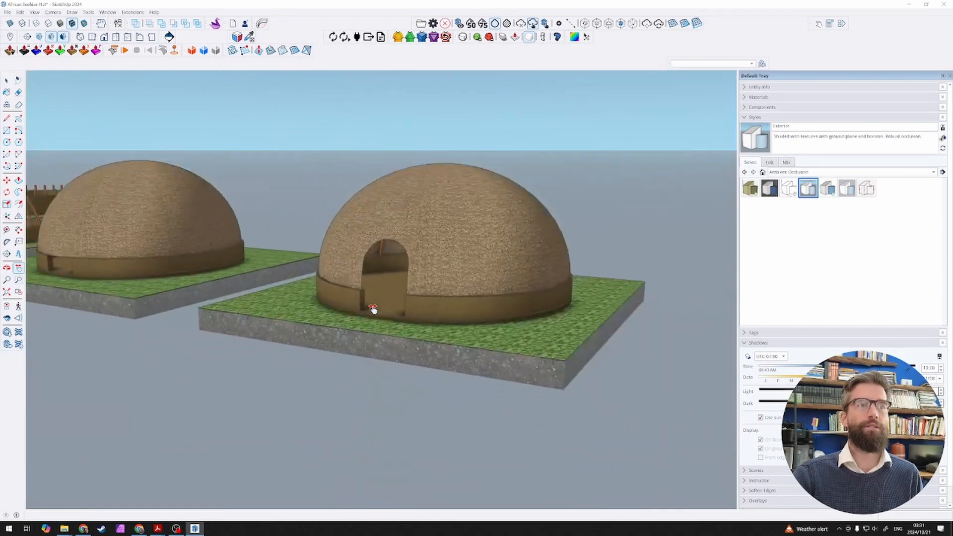
pyautogui.scroll(-2, 374, 309)
pyautogui.moveTo(435, 297); pyautogui.dragTo(626, 281, button='middle')
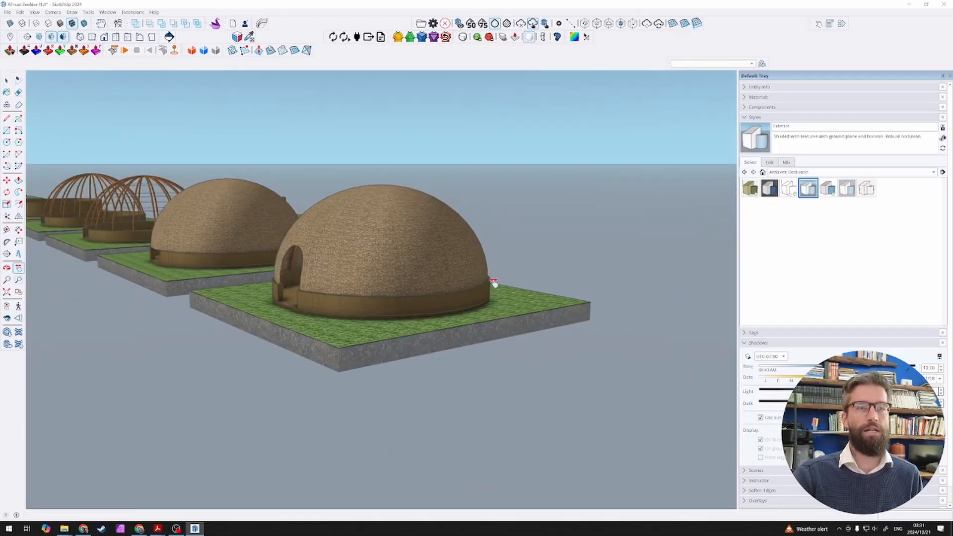
pyautogui.moveTo(434, 259); pyautogui.dragTo(611, 241, button='middle')
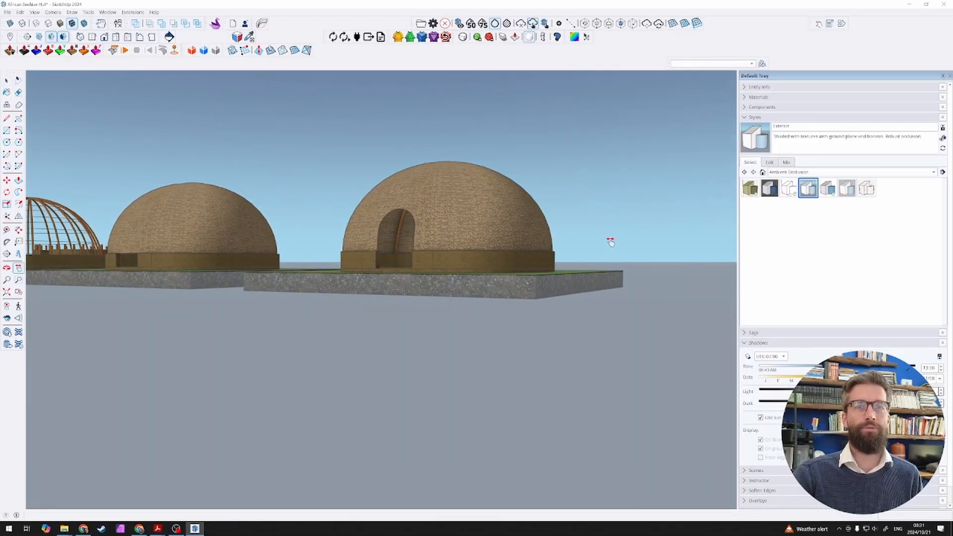
pyautogui.scroll(4, 442, 243)
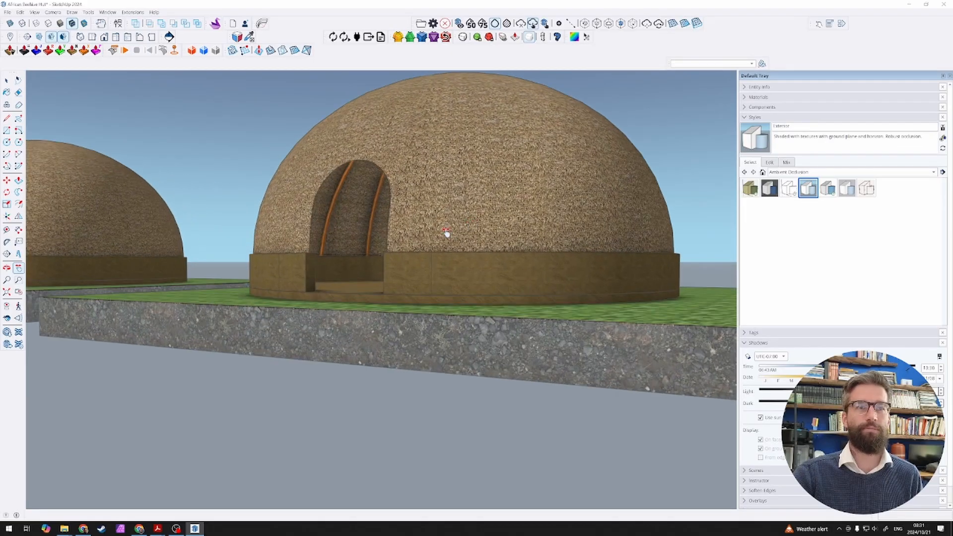
pyautogui.moveTo(446, 233); pyautogui.dragTo(447, 256, button='middle')
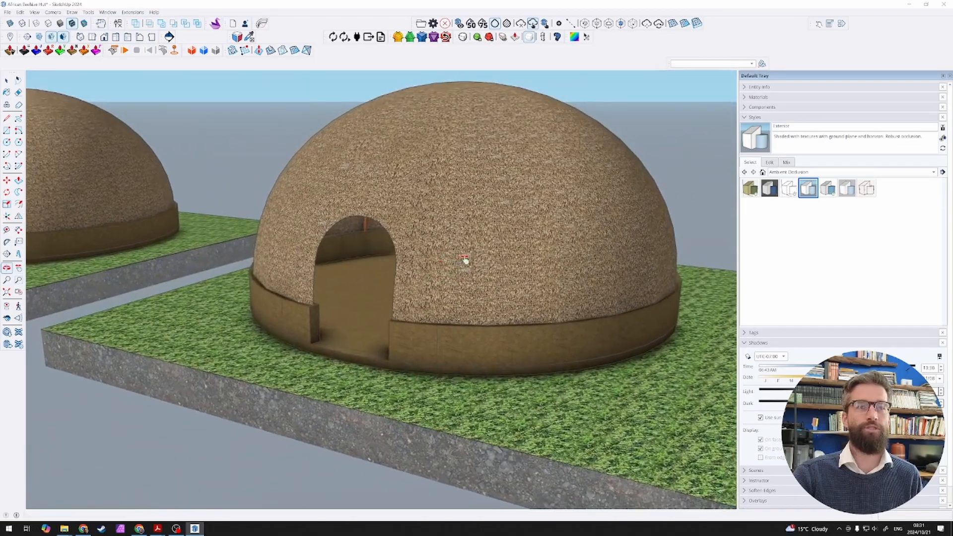
# Step: Compare the row of huts from a distance with a close view of the finished hut's doorway in the Exterior style
pyautogui.scroll(-5, 483, 255)
pyautogui.scroll(-2, 482, 254)
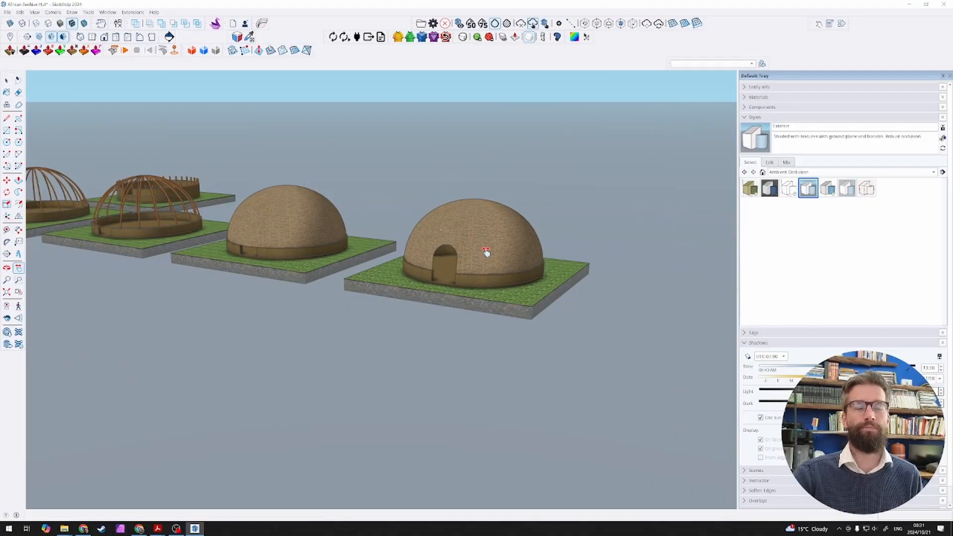
pyautogui.moveTo(258, 218)
pyautogui.keyDown('shift'); pyautogui.mouseDown(button='middle')
pyautogui.moveTo(305, 234)
pyautogui.moveTo(263, 228)
pyautogui.mouseUp(button='middle'); pyautogui.keyUp('shift')
pyautogui.scroll(5, 447, 265)
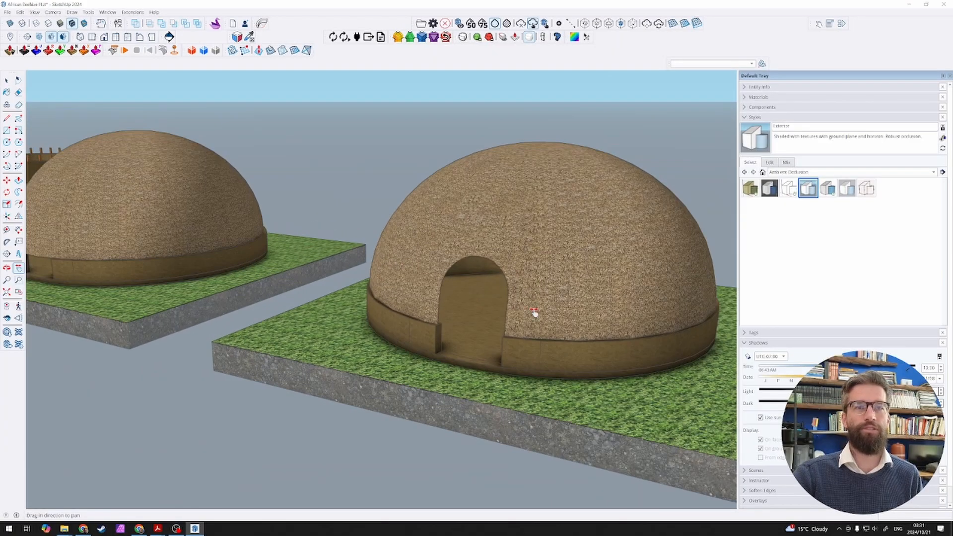
pyautogui.scroll(4, 534, 314)
pyautogui.scroll(-8, 419, 266)
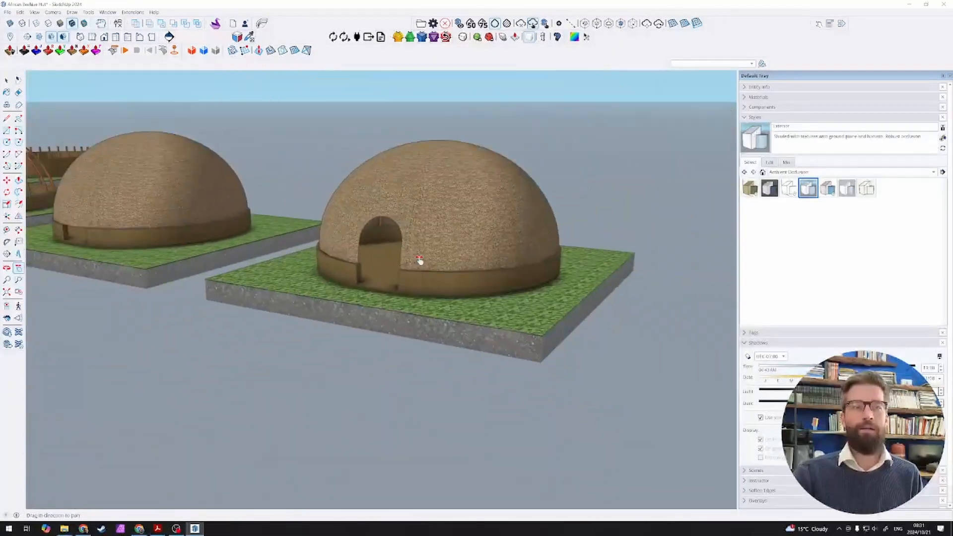
pyautogui.scroll(-3, 419, 260)
# Step: Review the row of construction stages from above, closing in on the finished hut at the end of the row
pyautogui.keyDown('shift'); pyautogui.moveTo(199, 237); pyautogui.dragTo(367, 297, button='middle'); pyautogui.keyUp('shift')
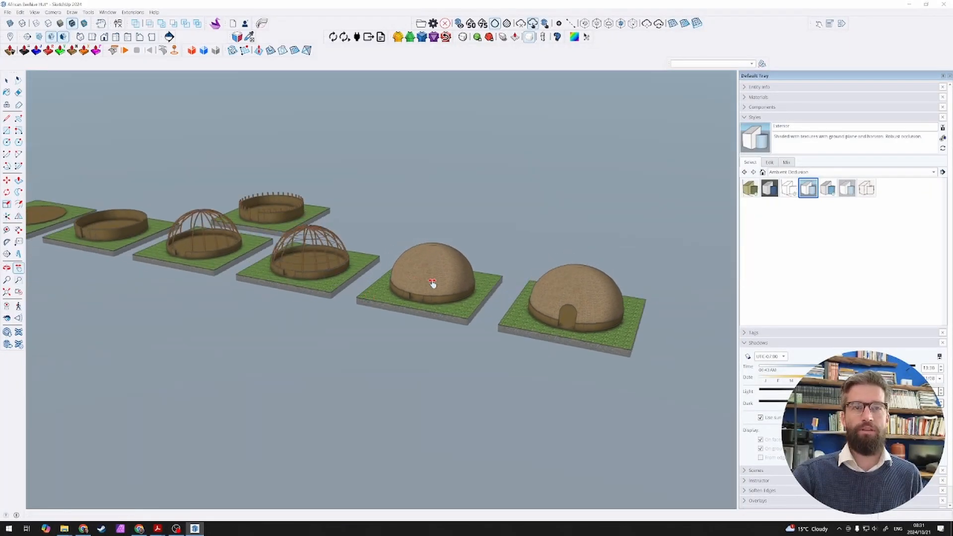
pyautogui.scroll(2, 432, 283)
pyautogui.moveTo(513, 291); pyautogui.dragTo(453, 302)
pyautogui.moveTo(453, 301); pyautogui.dragTo(395, 300, button='middle')
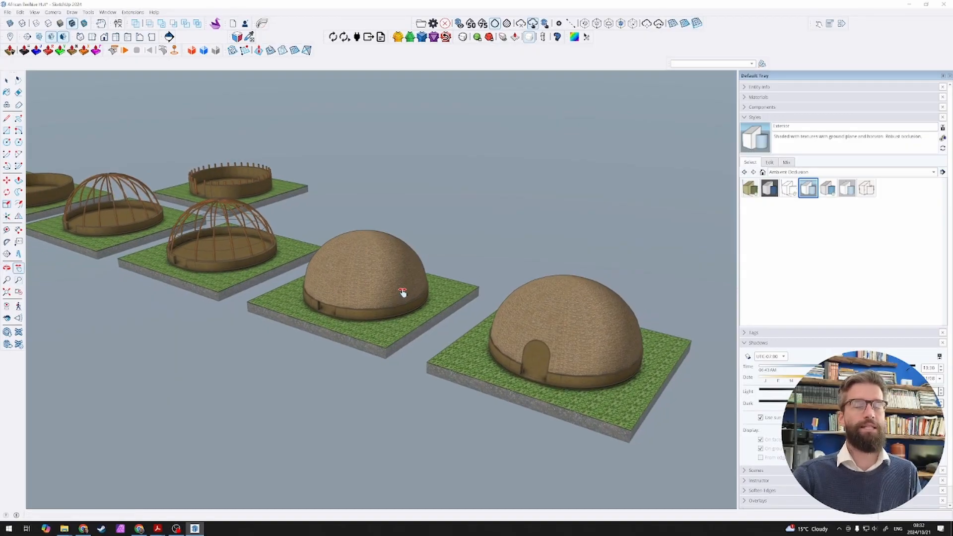
pyautogui.moveTo(223, 266); pyautogui.dragTo(258, 278, button='middle')
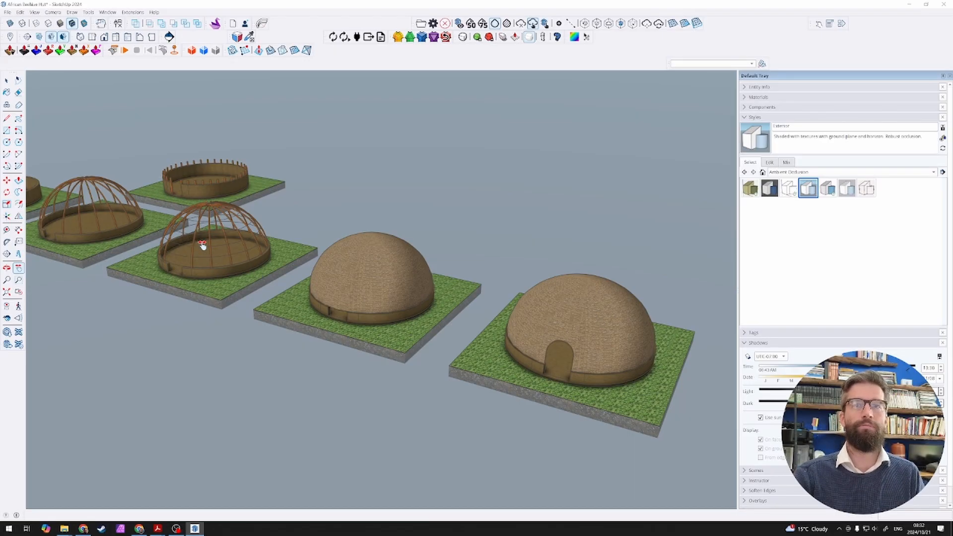
pyautogui.moveTo(194, 240); pyautogui.dragTo(92, 219)
pyautogui.scroll(8, 496, 331)
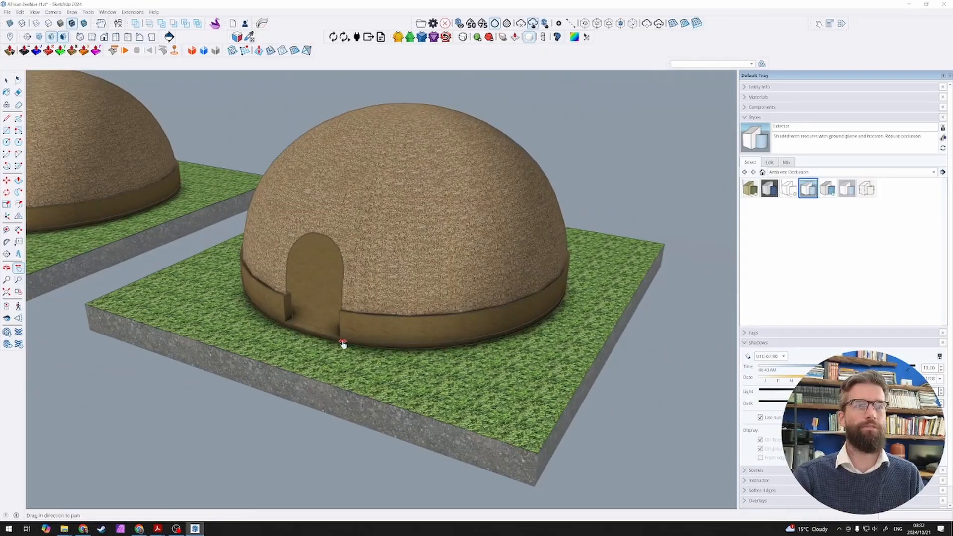
pyautogui.moveTo(340, 344); pyautogui.dragTo(393, 336, button='middle')
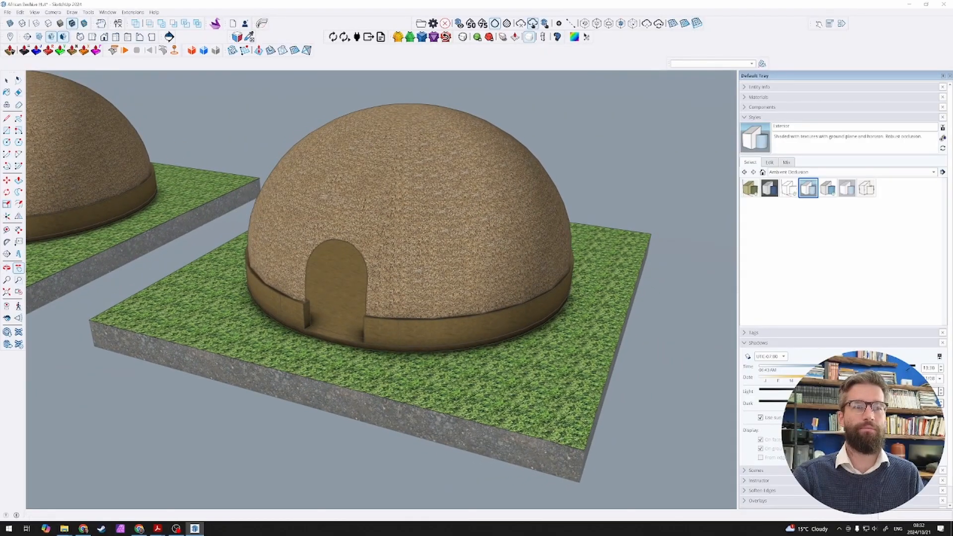